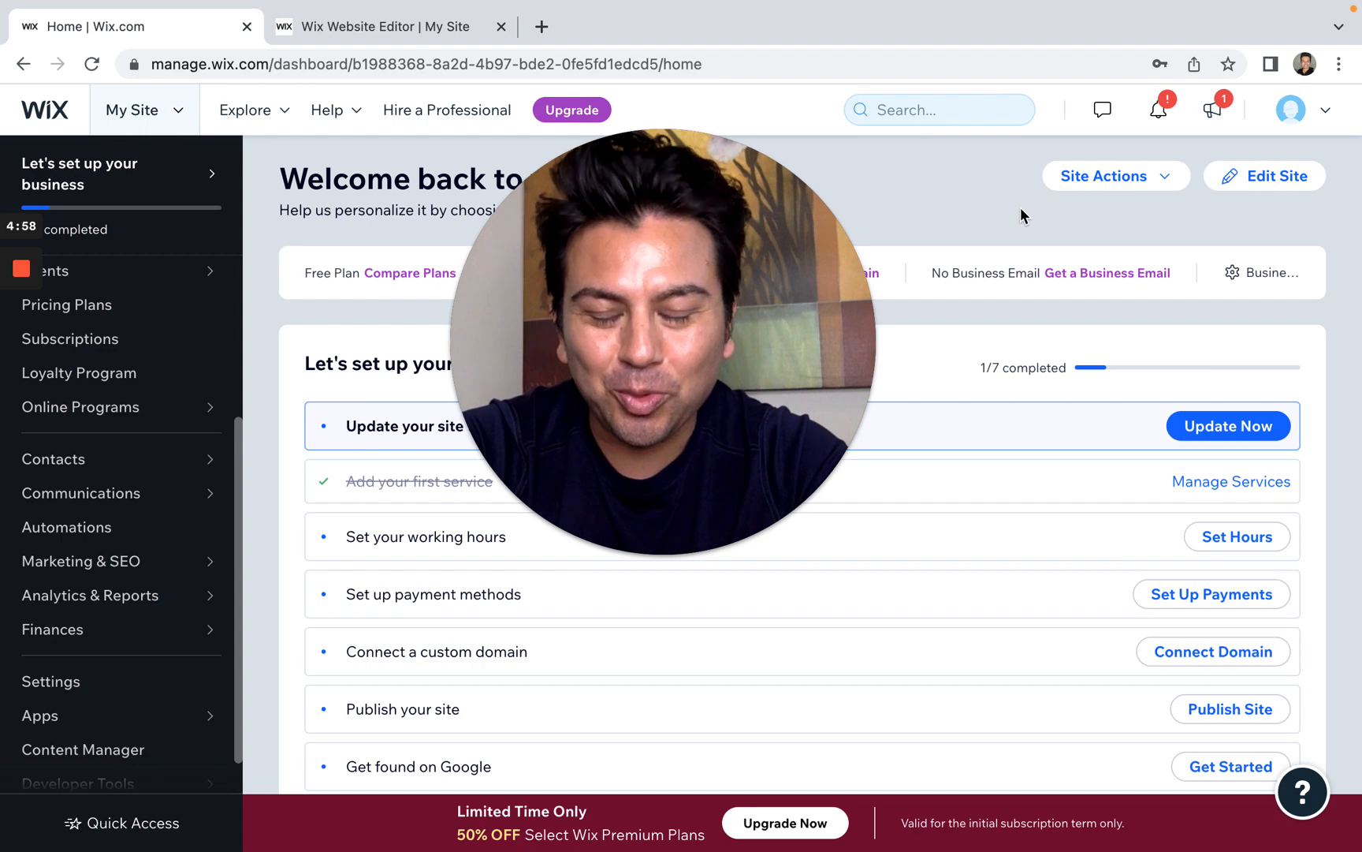
mouse_move(723, 402)
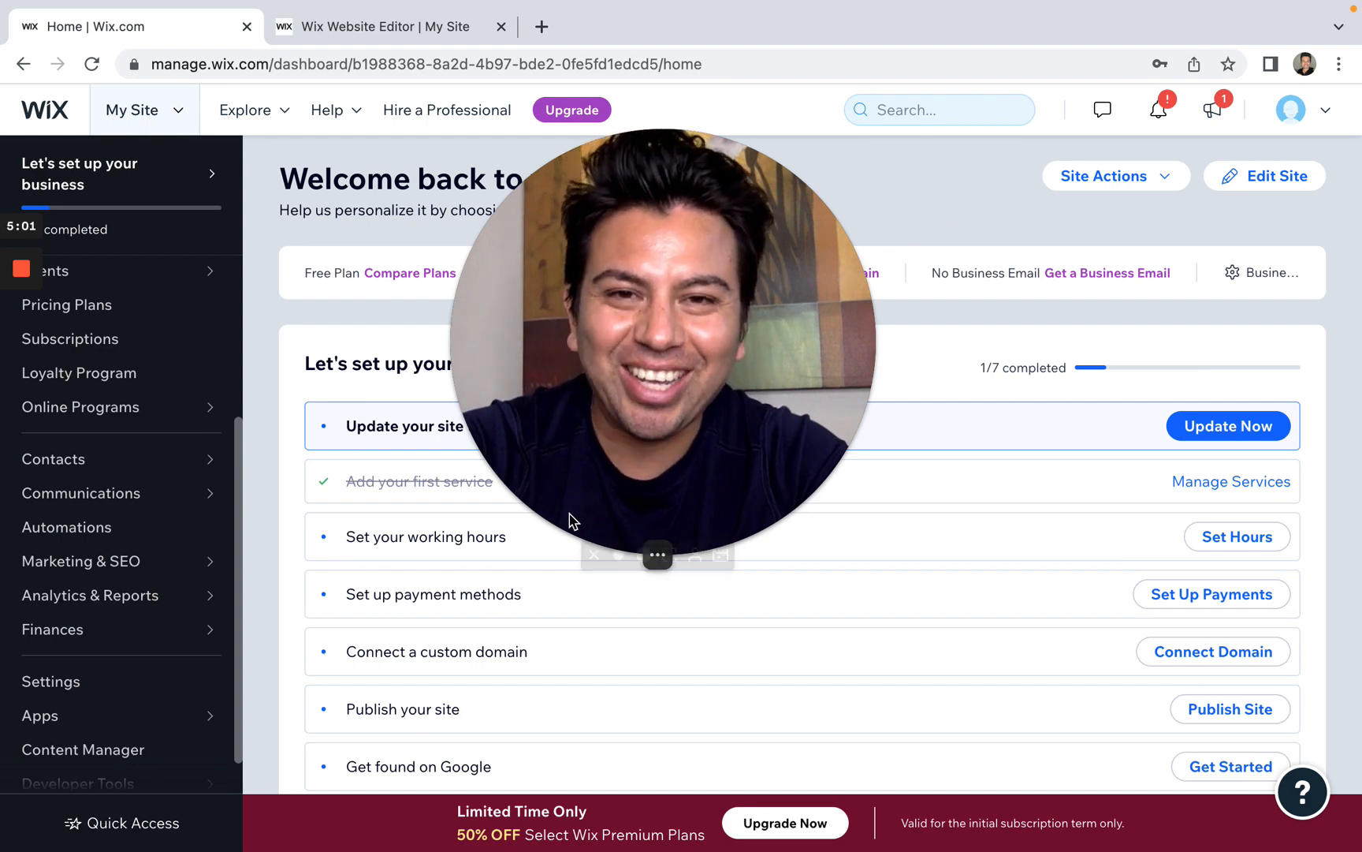
click(595, 554)
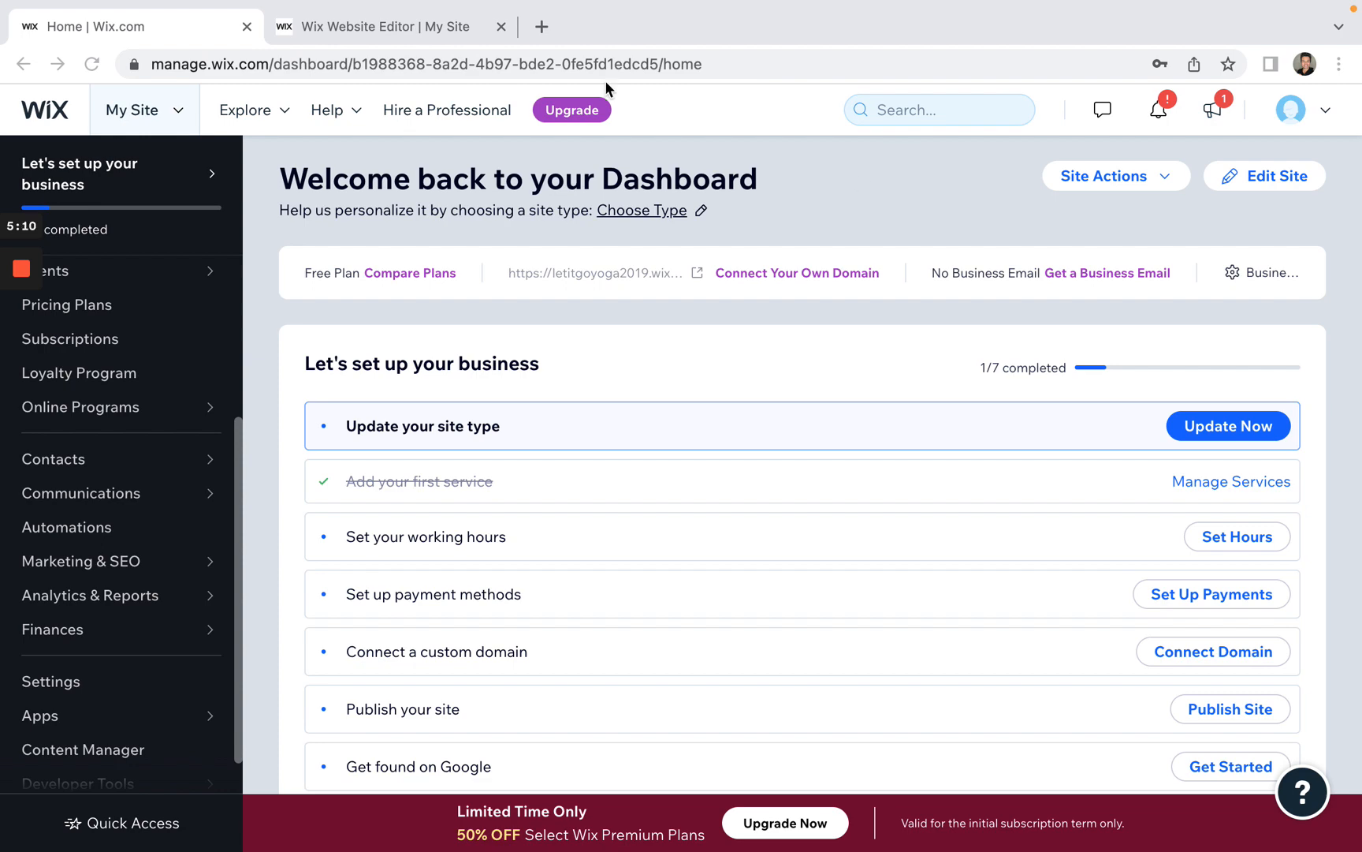
Step: Review the dashboard's side menu and compare it with the home page in the website editor
click(433, 31)
click(184, 28)
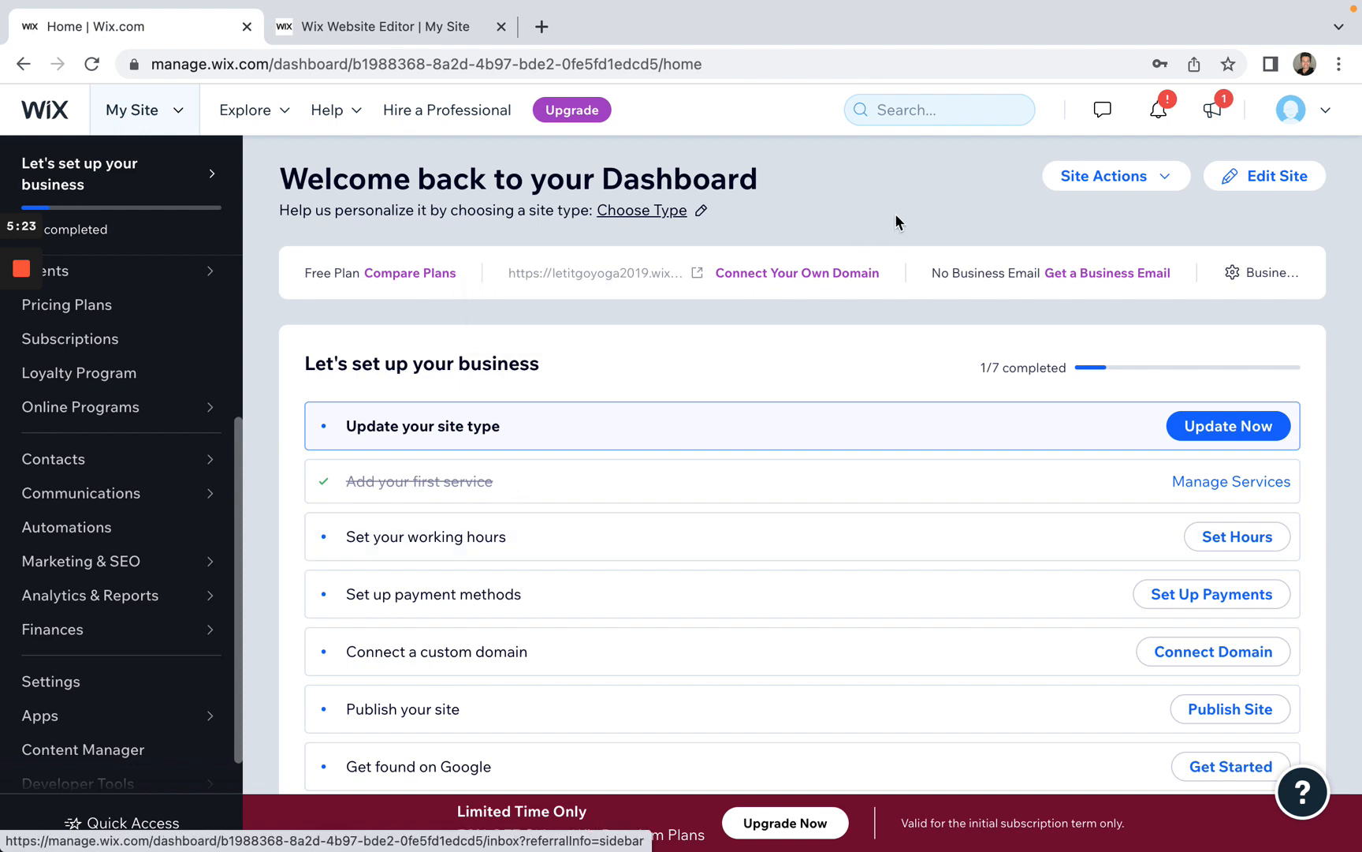
scroll(119, 544, down, 1)
scroll(110, 546, up, 3)
scroll(108, 545, up, 3)
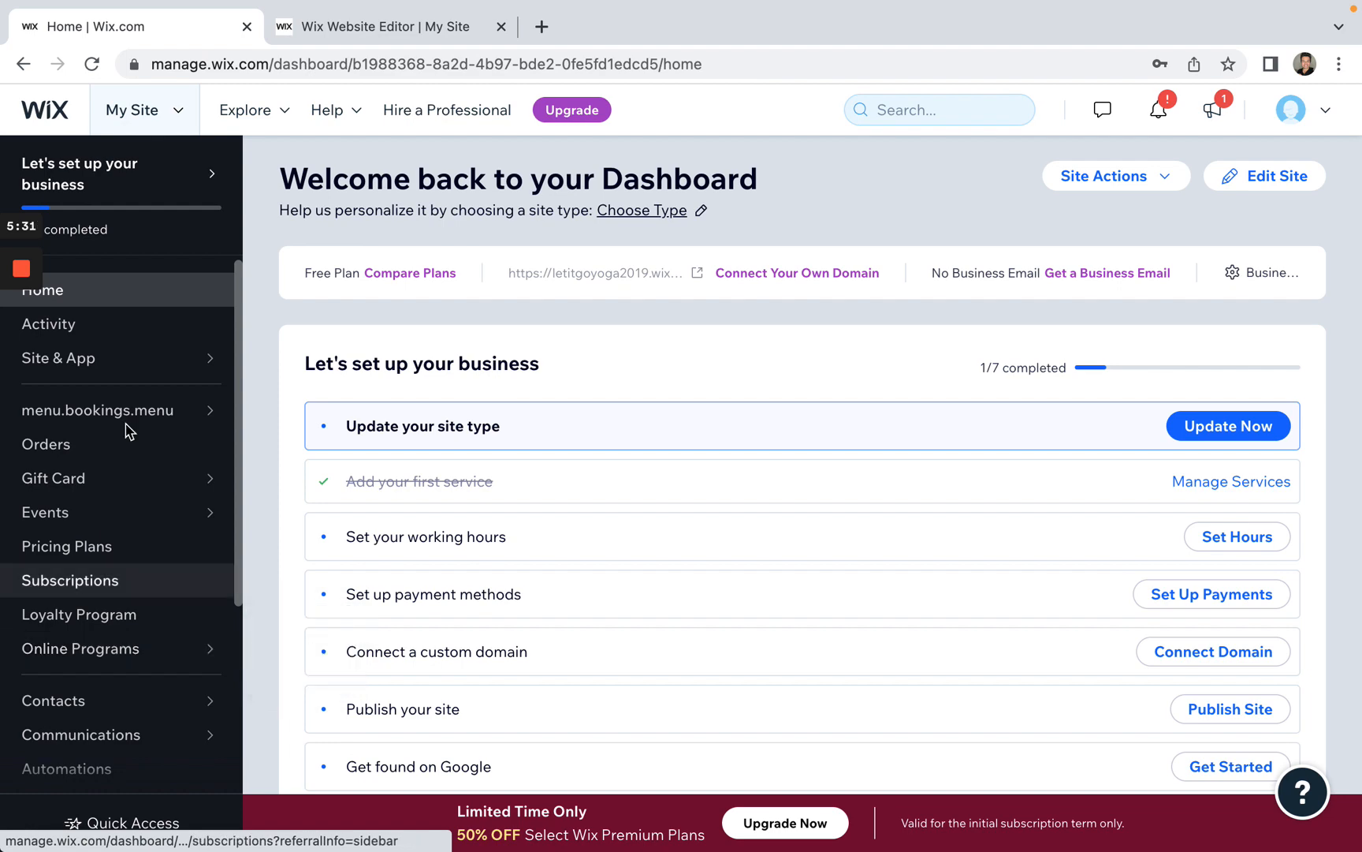
click(445, 27)
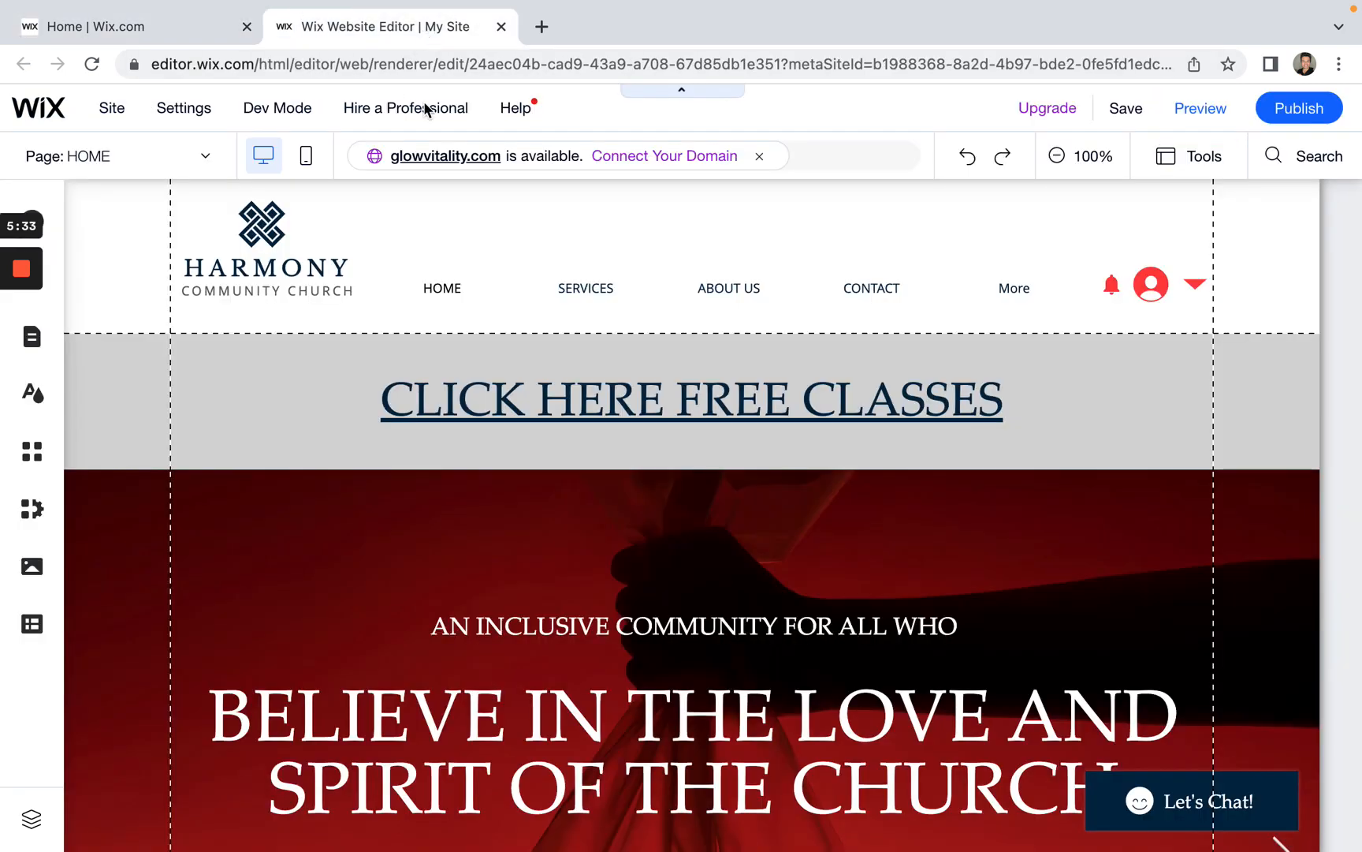
scroll(532, 541, down, 10)
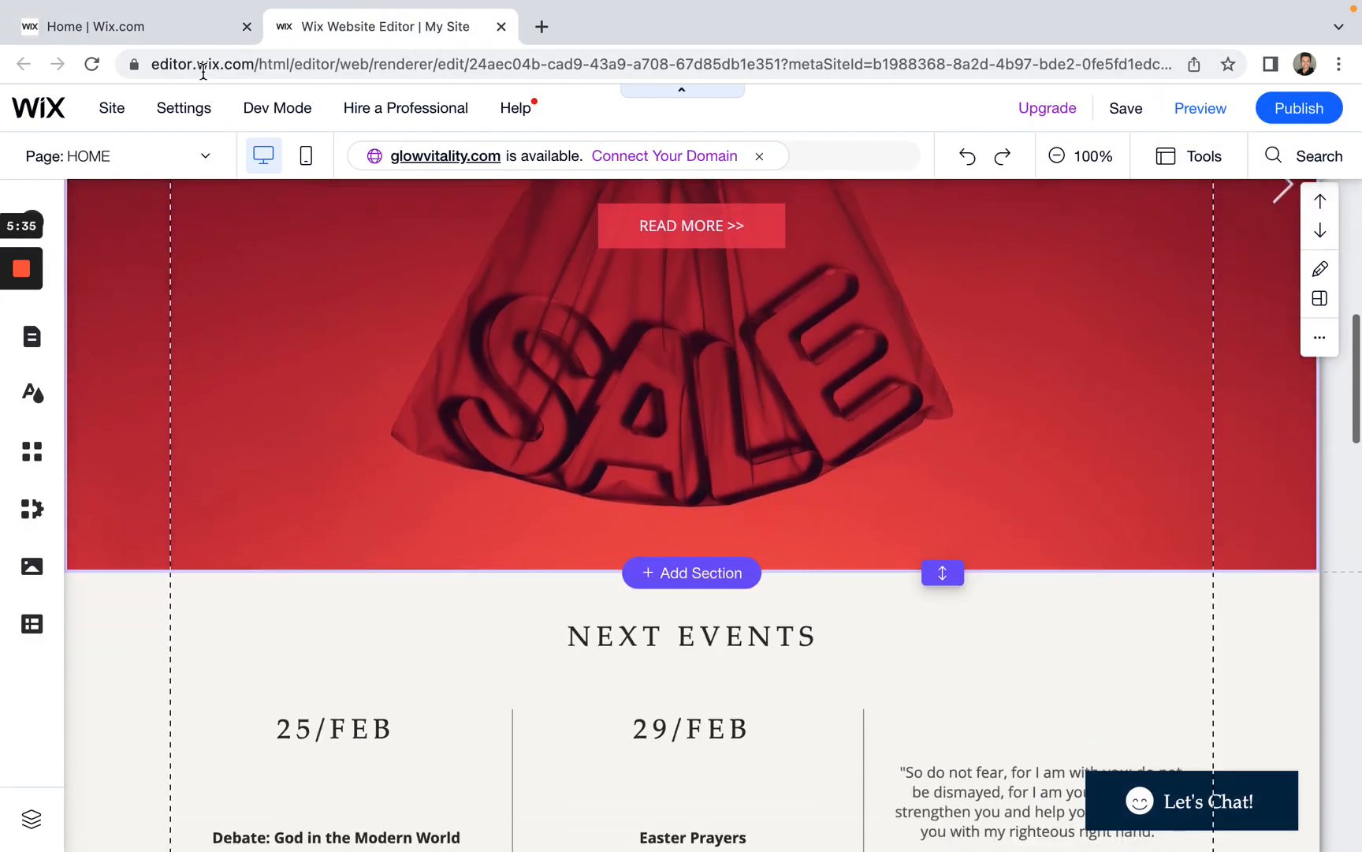
click(195, 26)
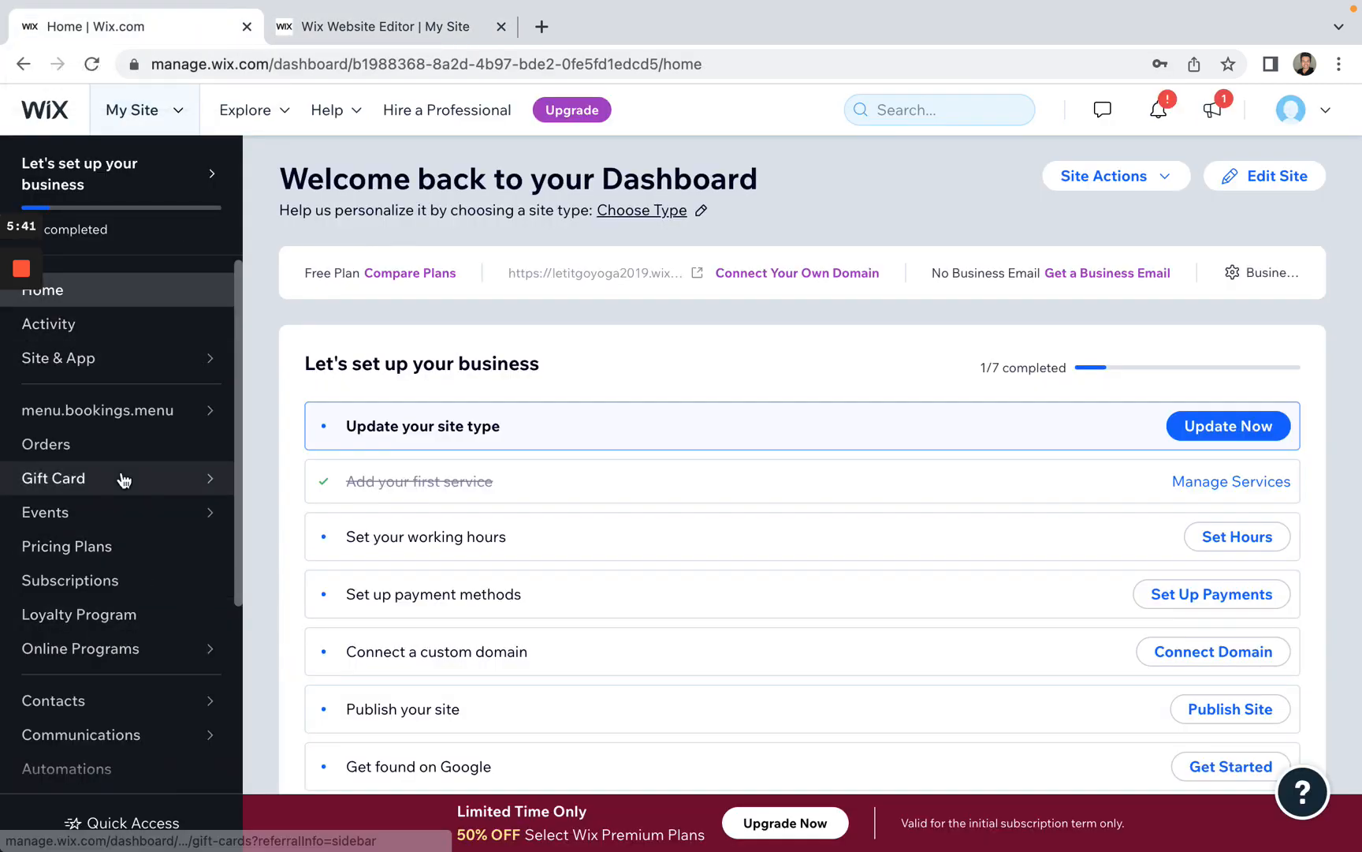
scroll(124, 479, down, 4)
scroll(121, 478, up, 4)
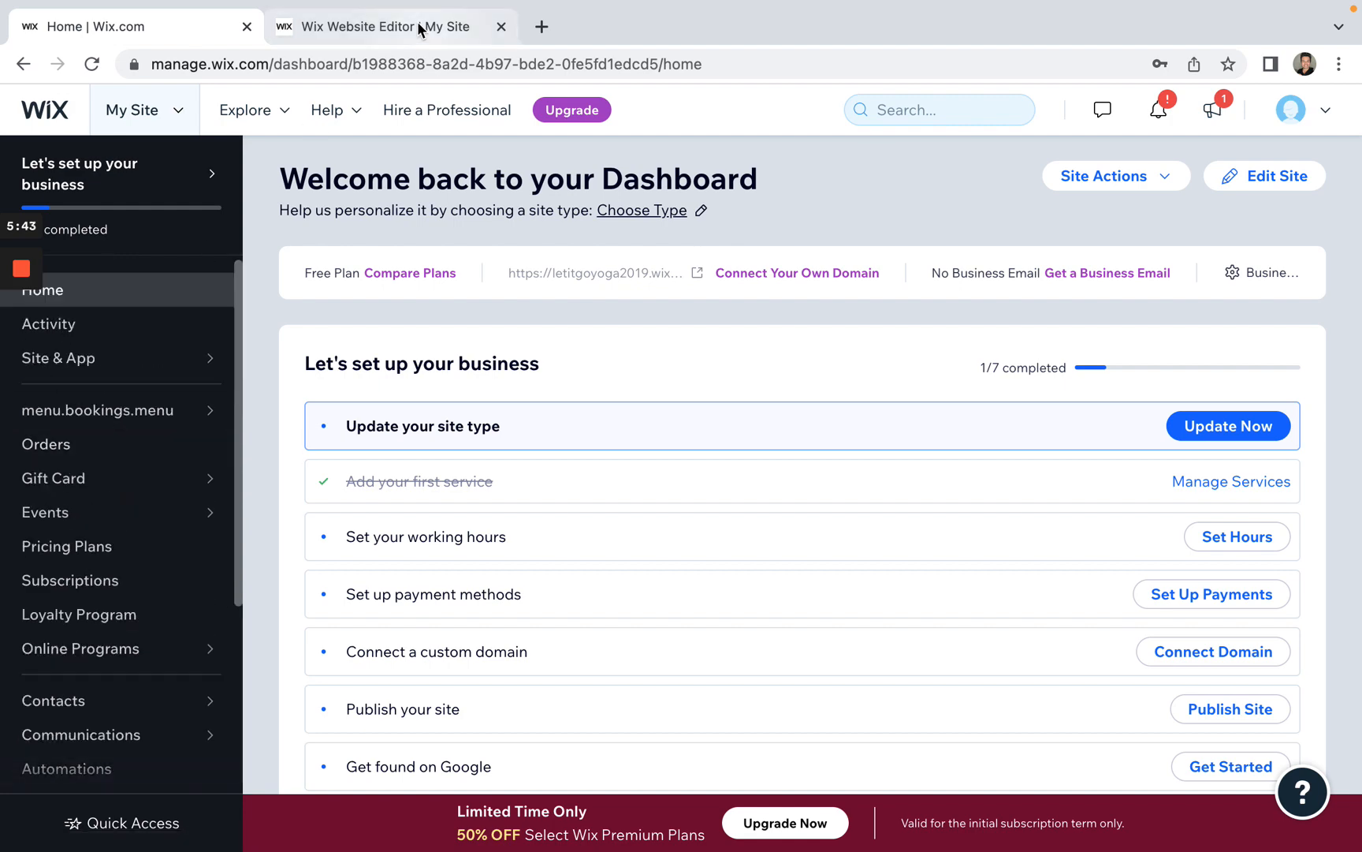
click(420, 29)
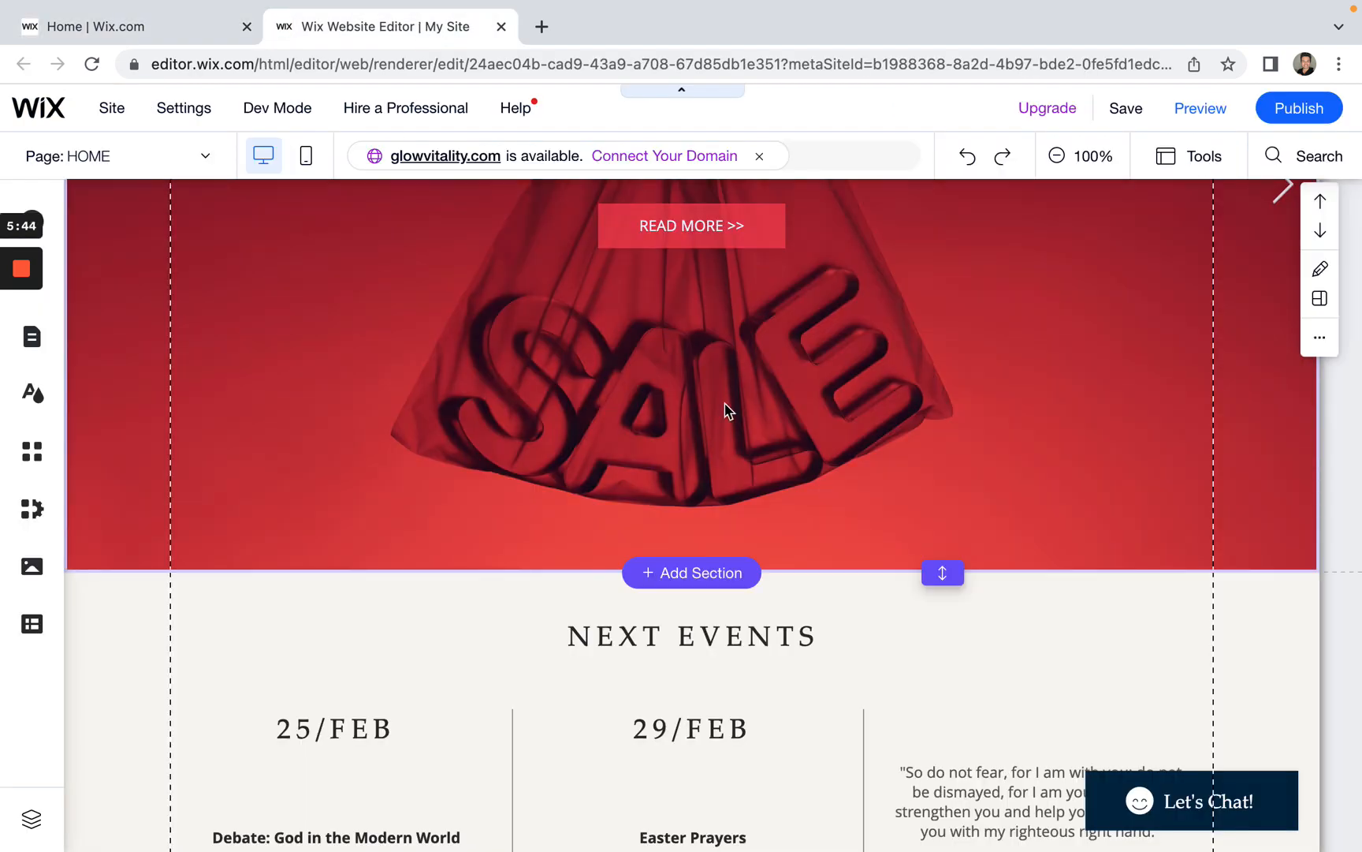
scroll(727, 404, up, 8)
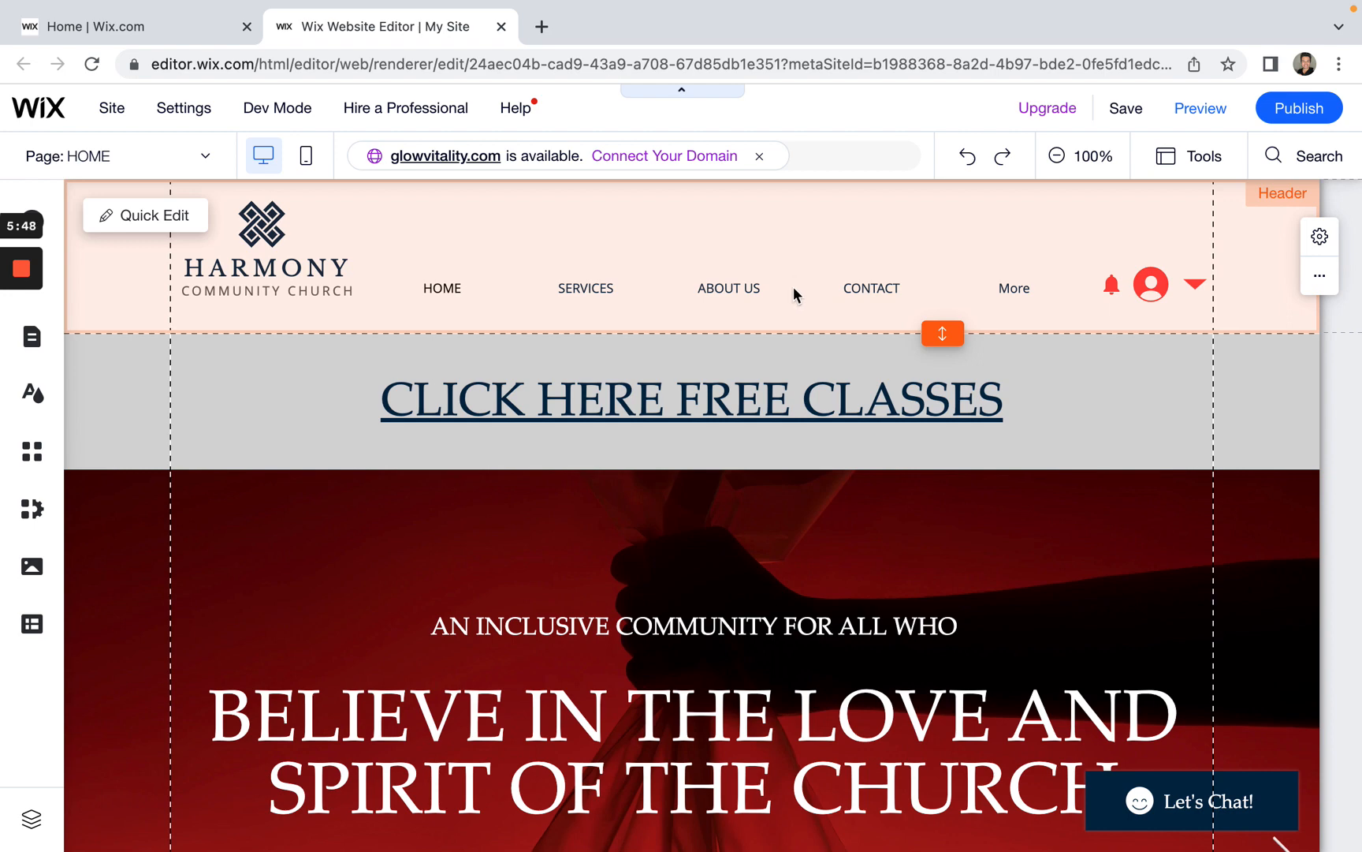
Step: Add an Online Store from the Store elements to the site and dismiss the Wix Stores setup overview
click(726, 287)
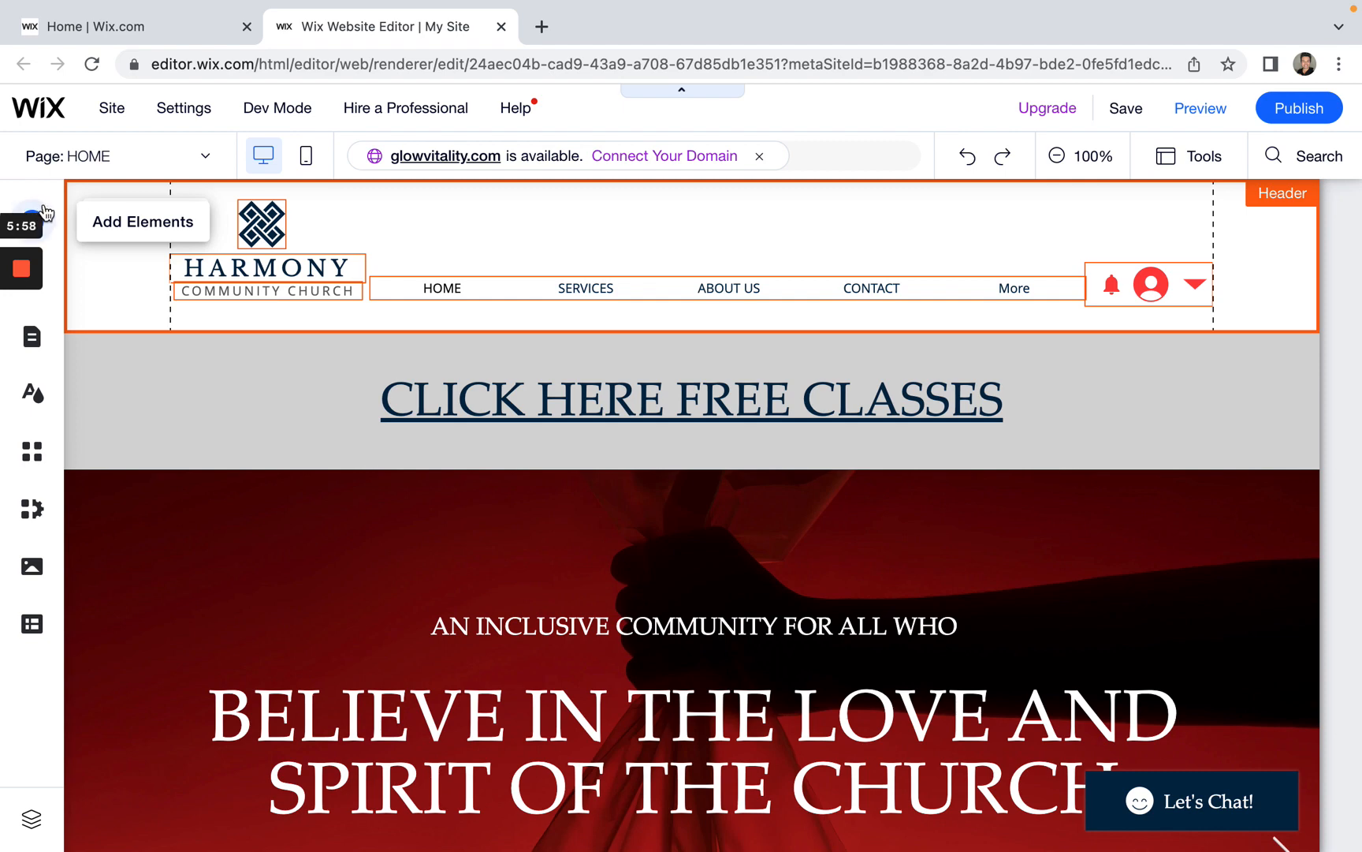
mouse_move(39, 456)
click(32, 222)
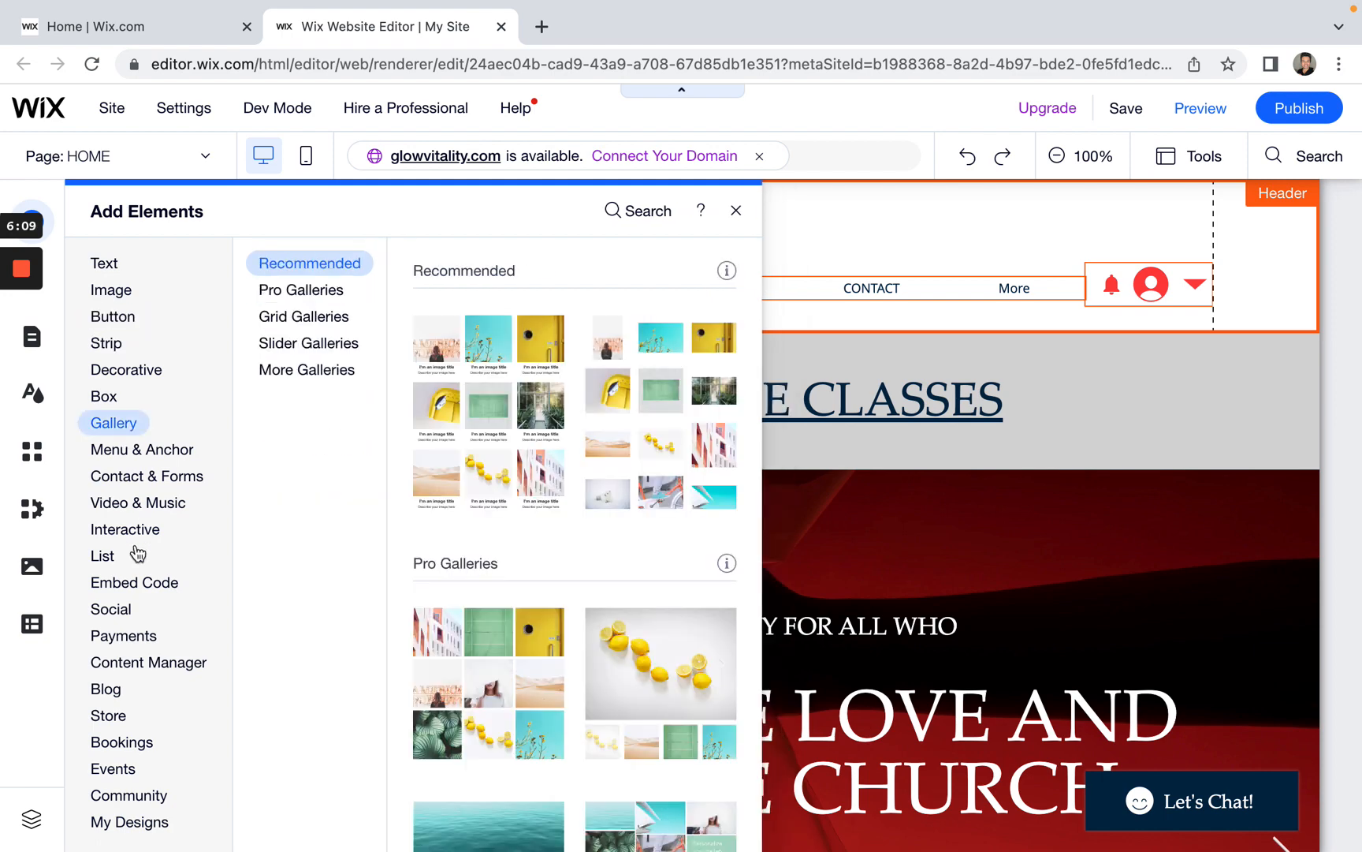
click(117, 719)
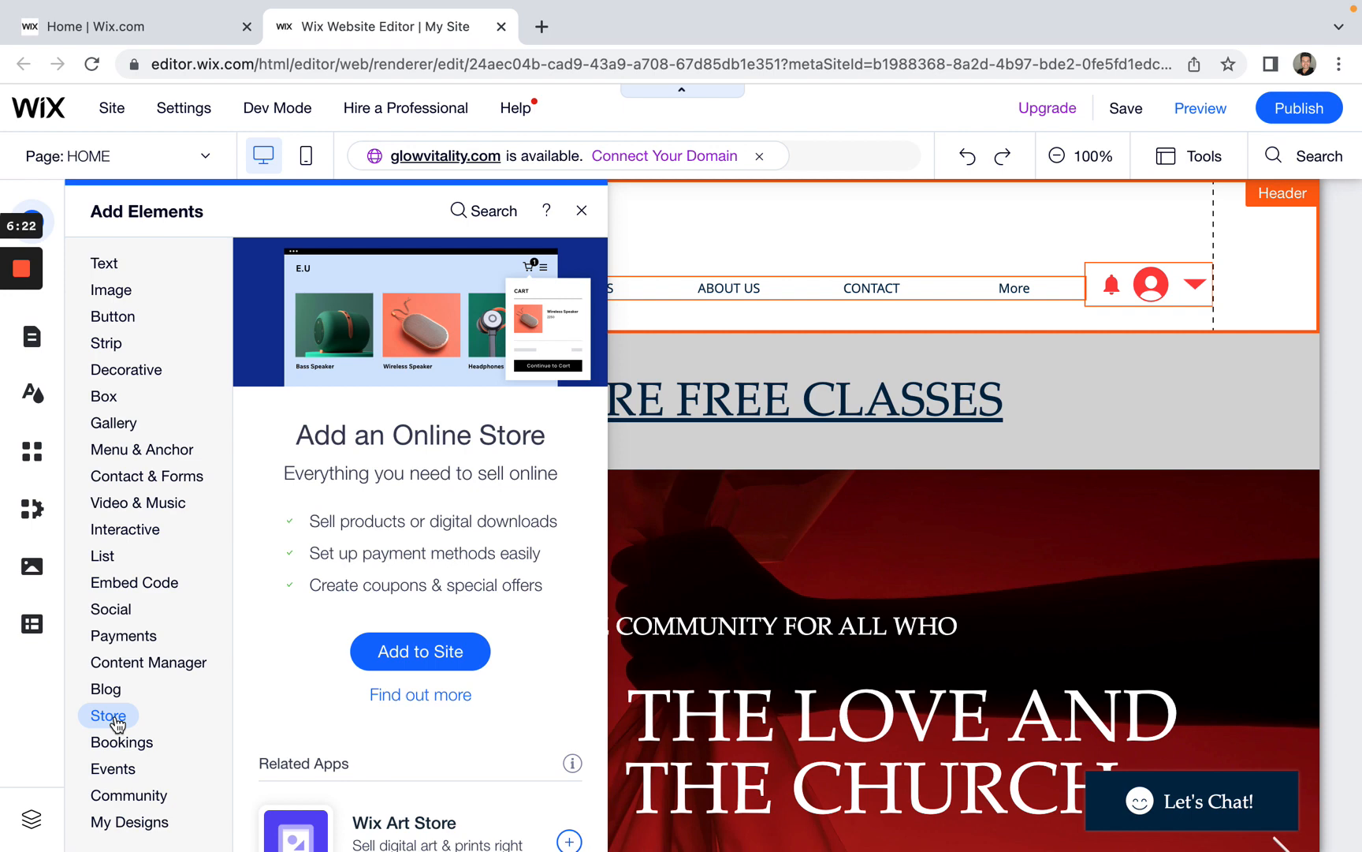
click(416, 652)
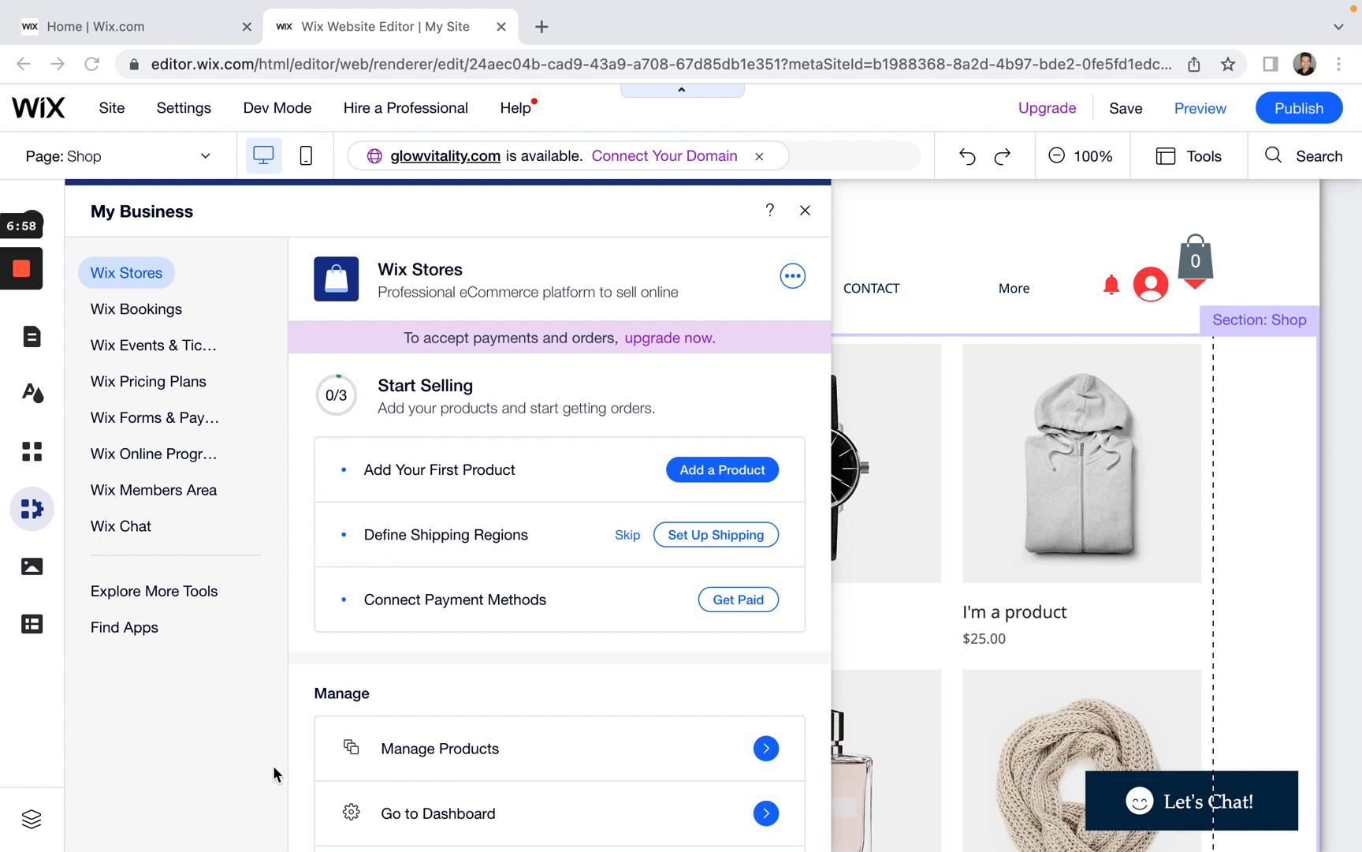
scroll(568, 692, down, 1)
scroll(568, 692, up, 1)
click(805, 213)
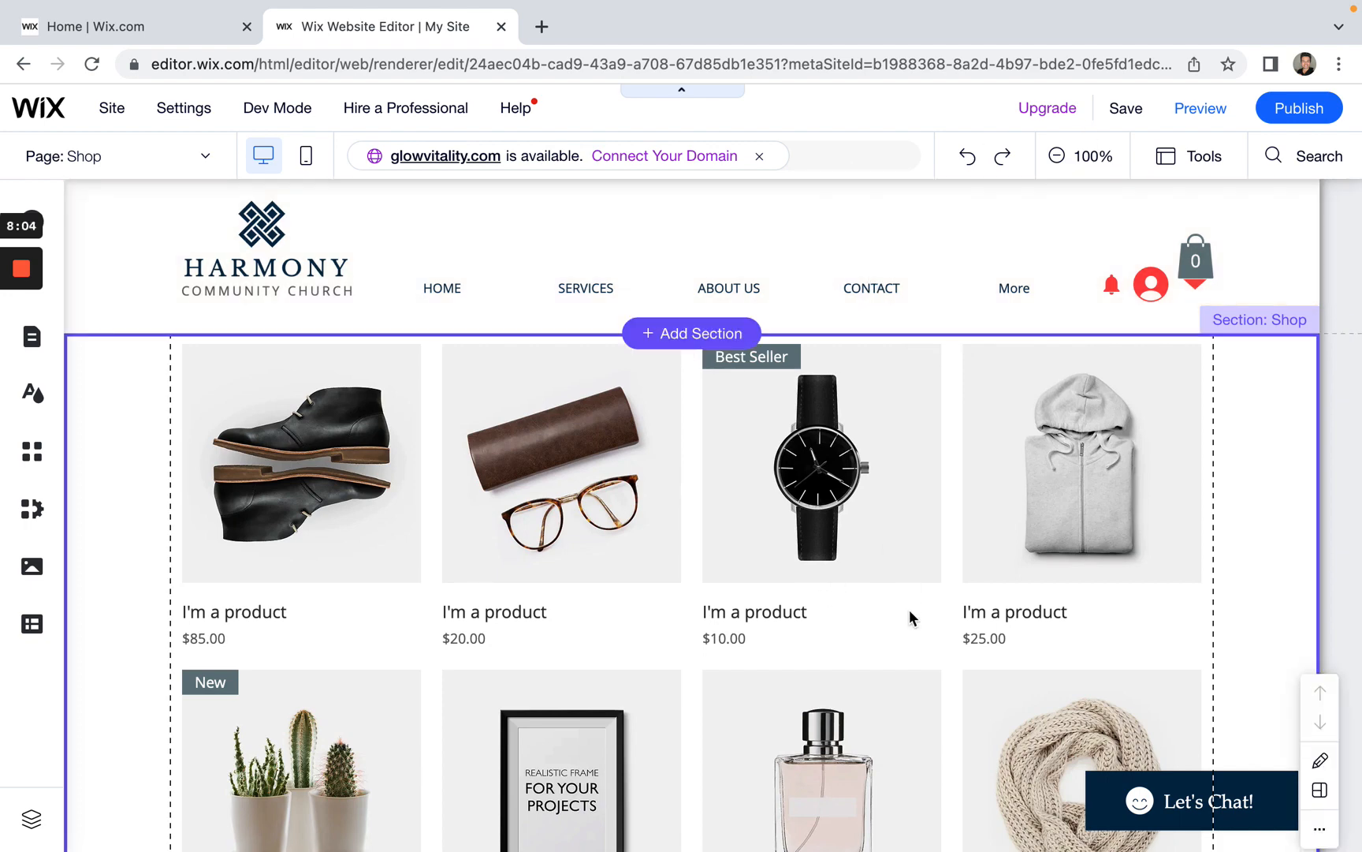
Step: Add the "Grow Your Vision" welcome section above the product gallery on the Shop page
click(680, 333)
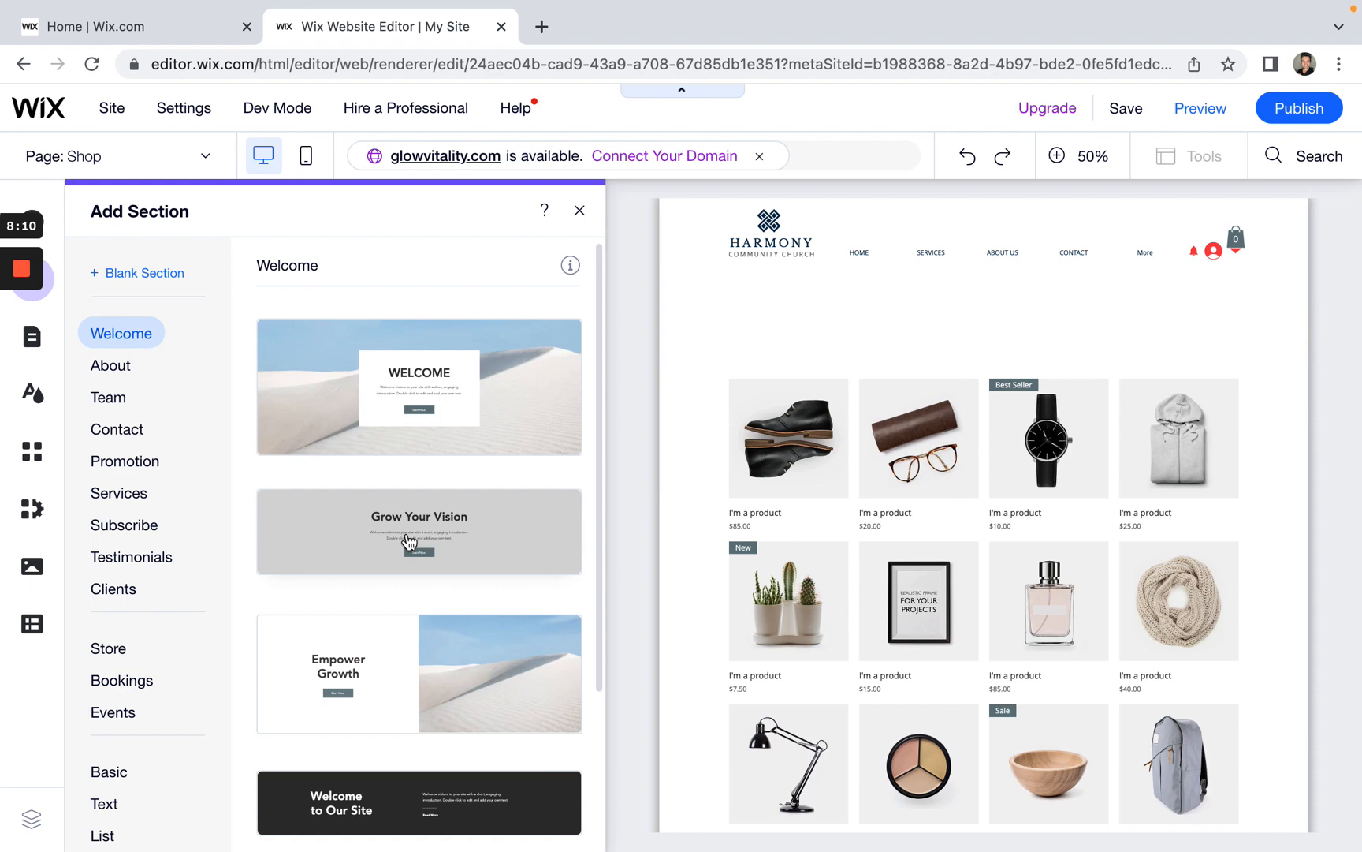
click(408, 541)
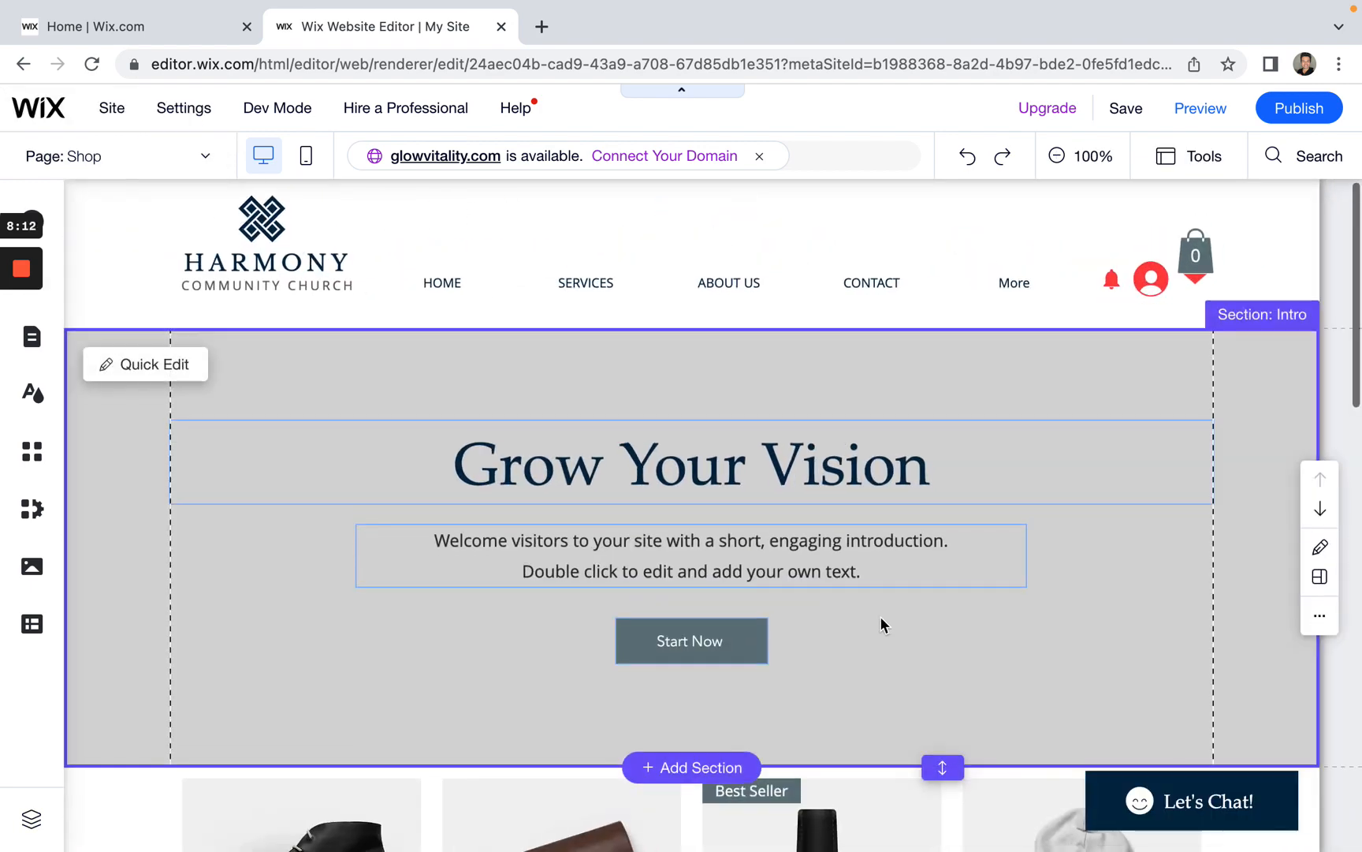
scroll(989, 518, down, 3)
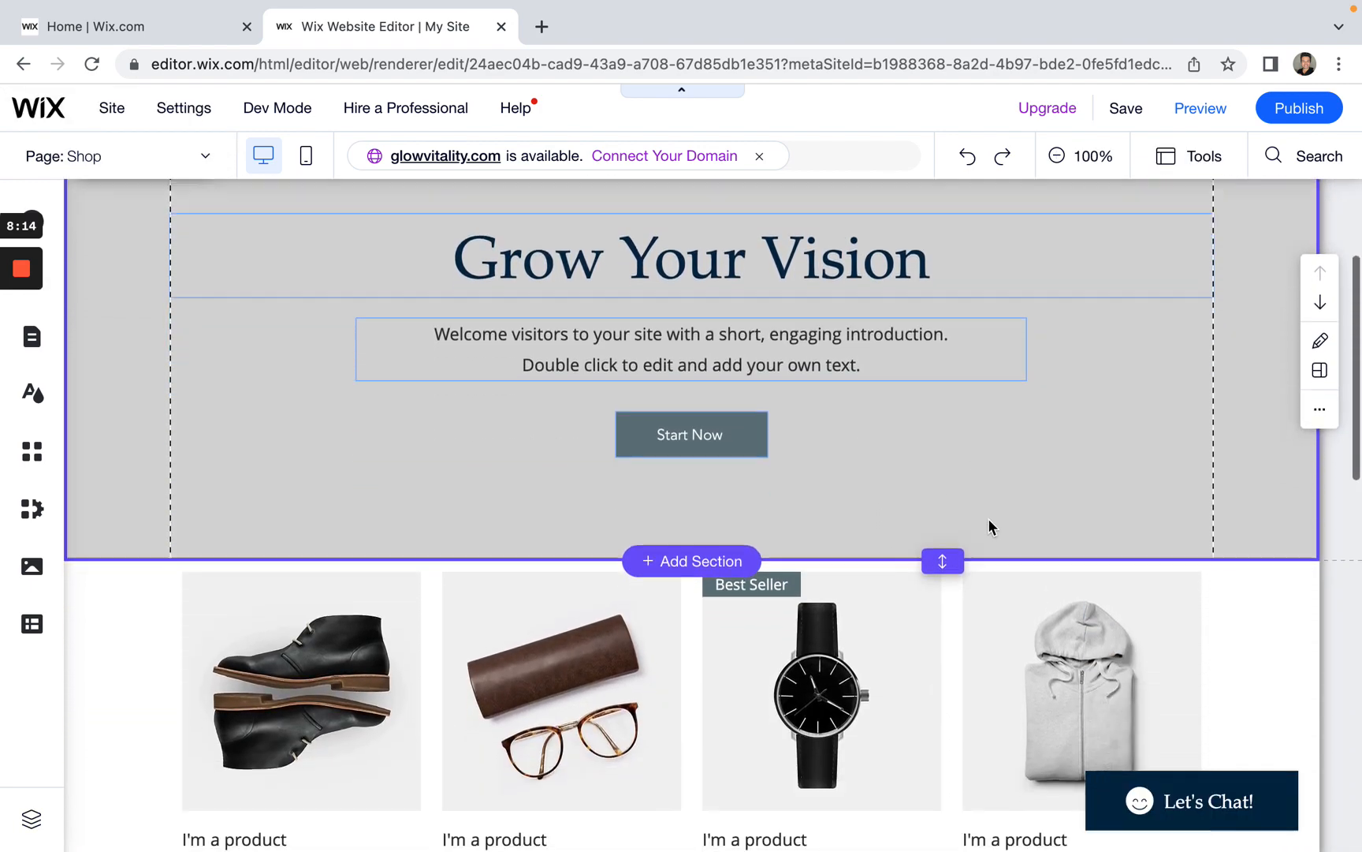
scroll(989, 519, up, 4)
Step: Insert another "Grow Your Vision" welcome section between the product gallery and the footer
scroll(988, 518, down, 10)
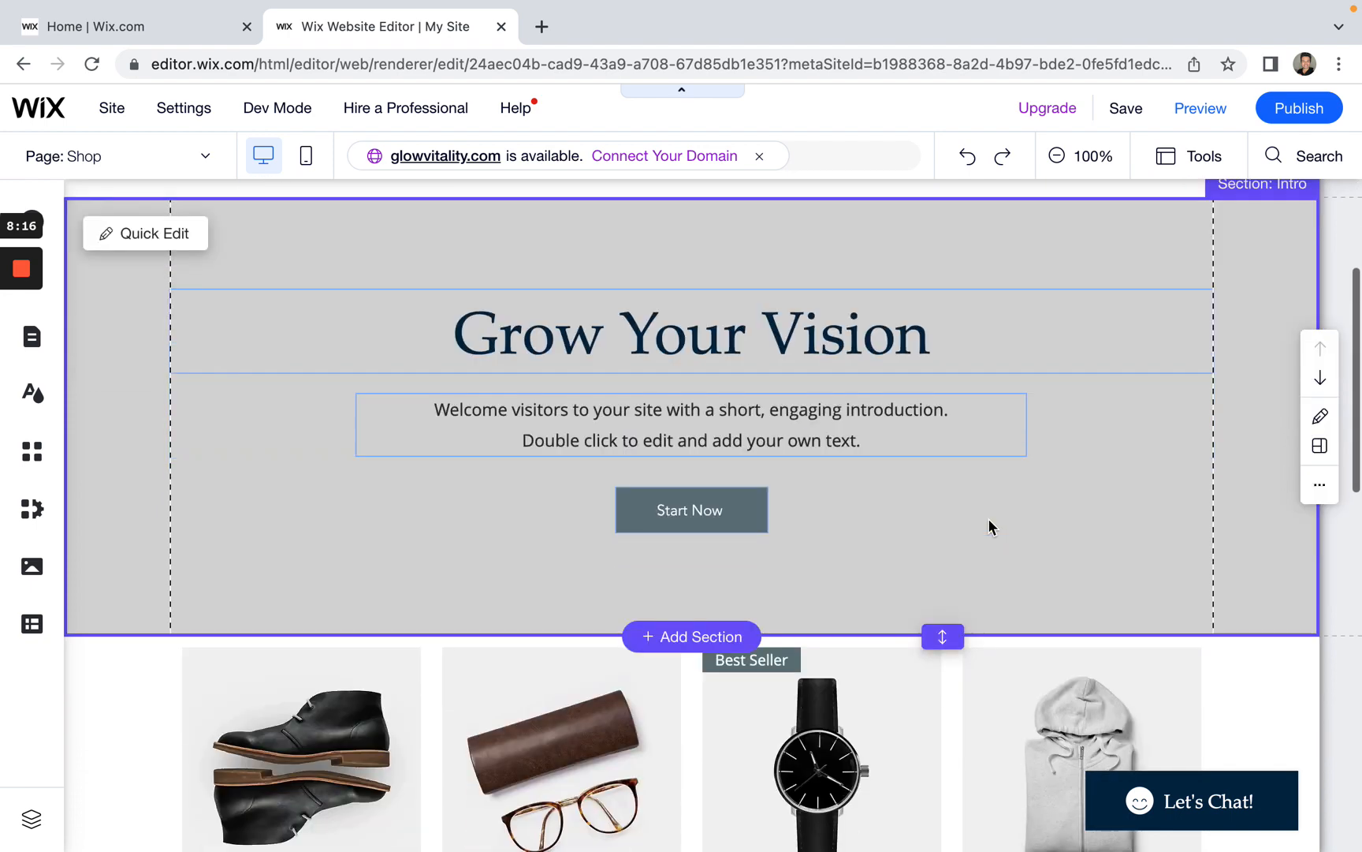
scroll(988, 518, down, 2)
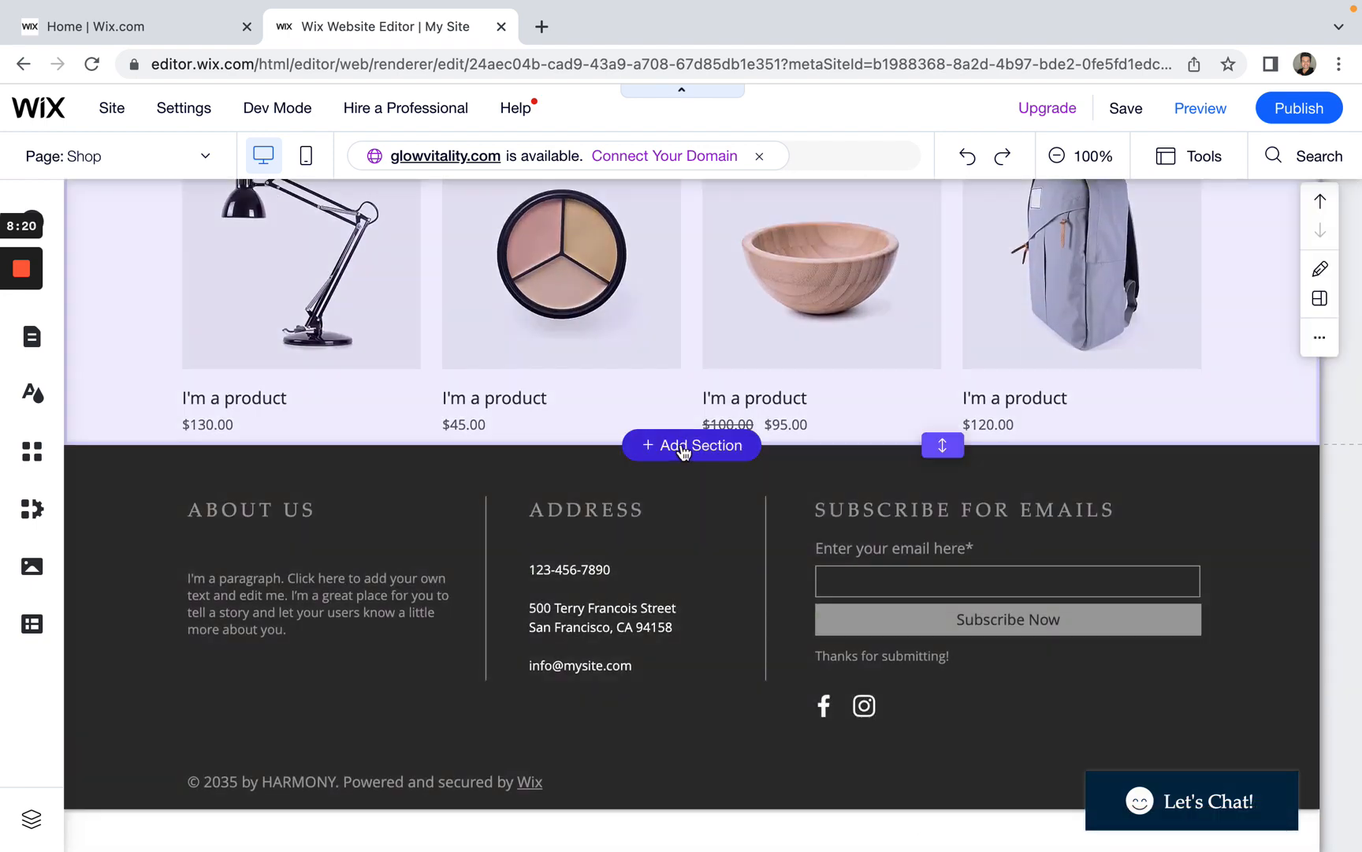
click(681, 443)
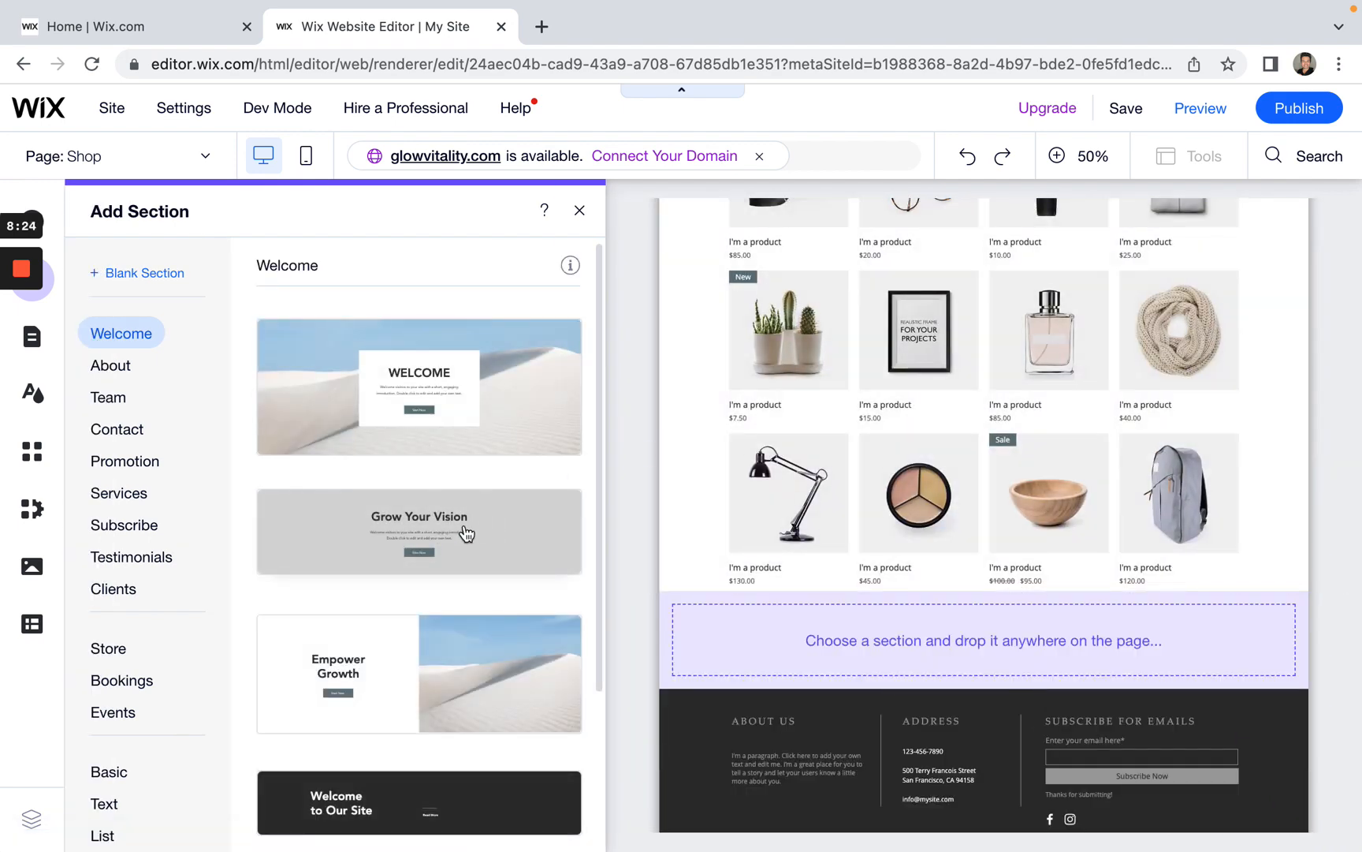
click(465, 532)
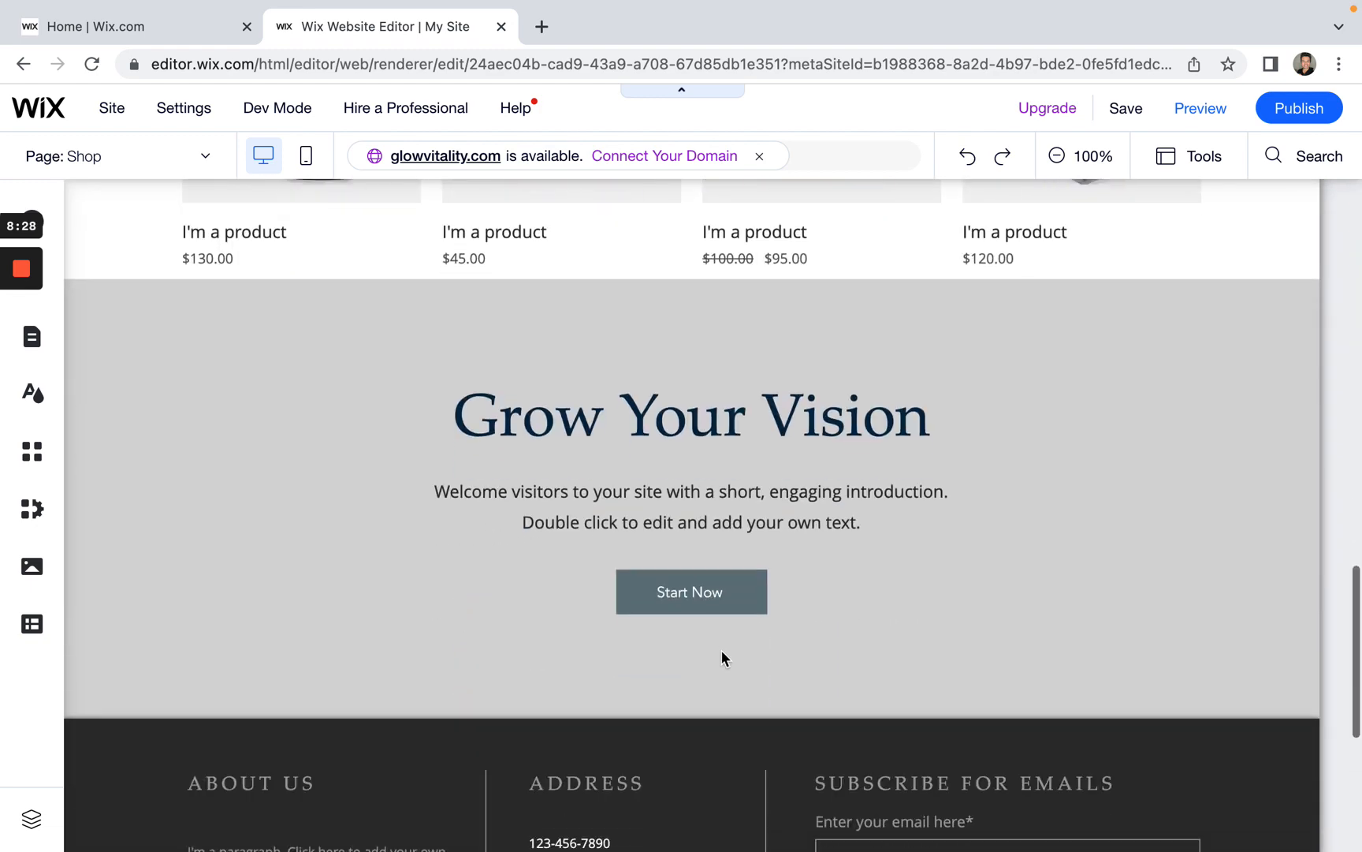
Step: Delete the Start Now button, the introduction paragraph and the heading from the section above the footer
click(714, 596)
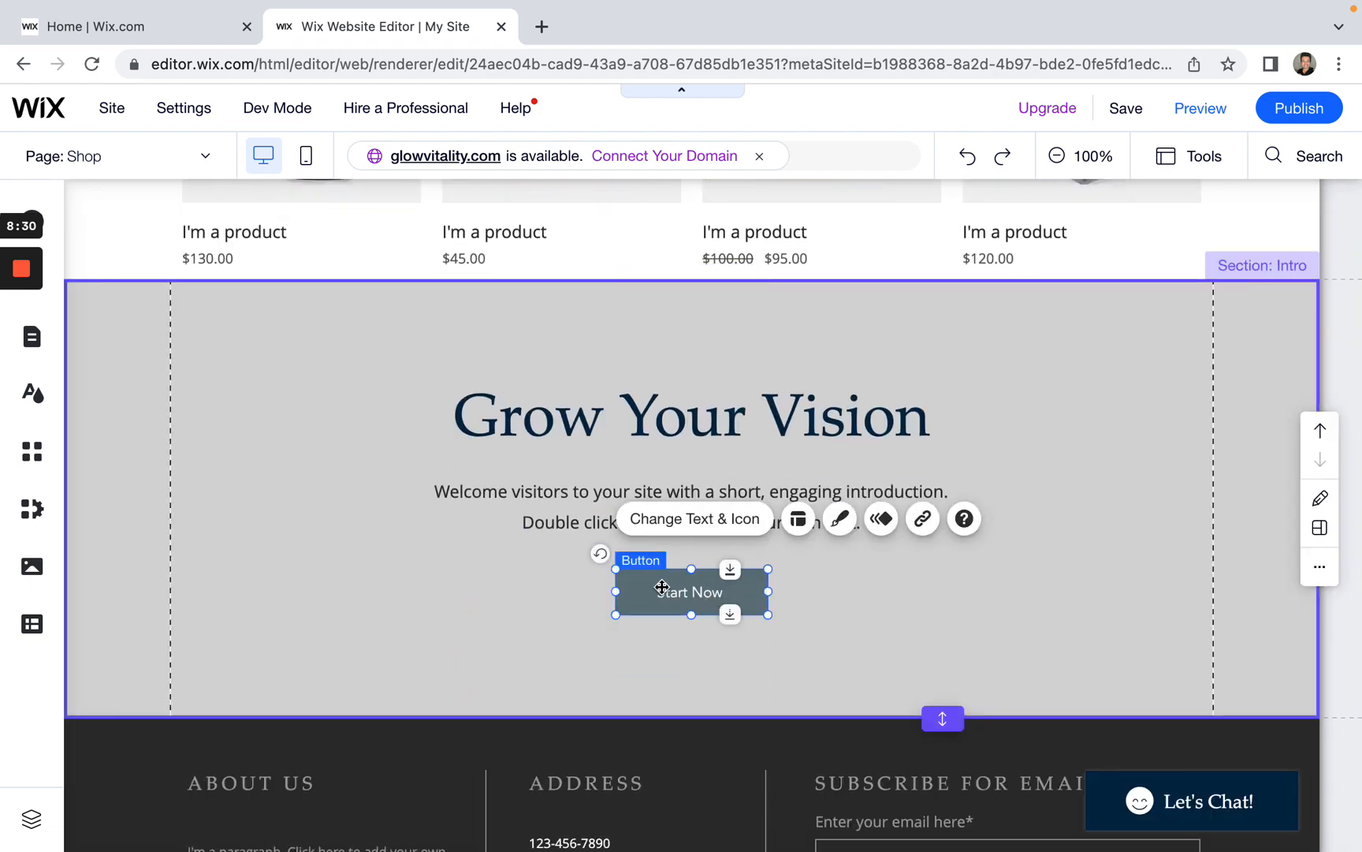
click(1039, 581)
click(715, 595)
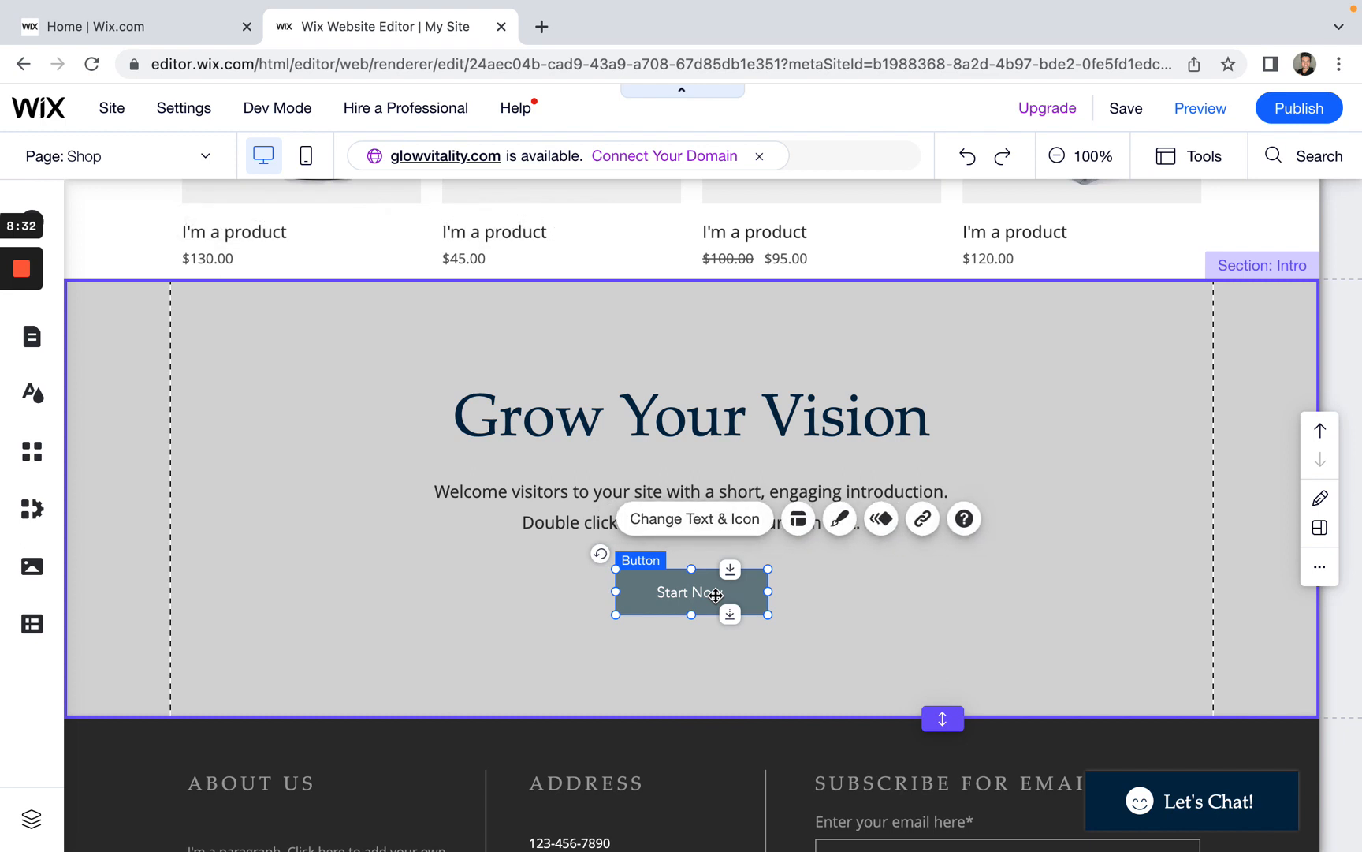
key(Delete)
click(733, 516)
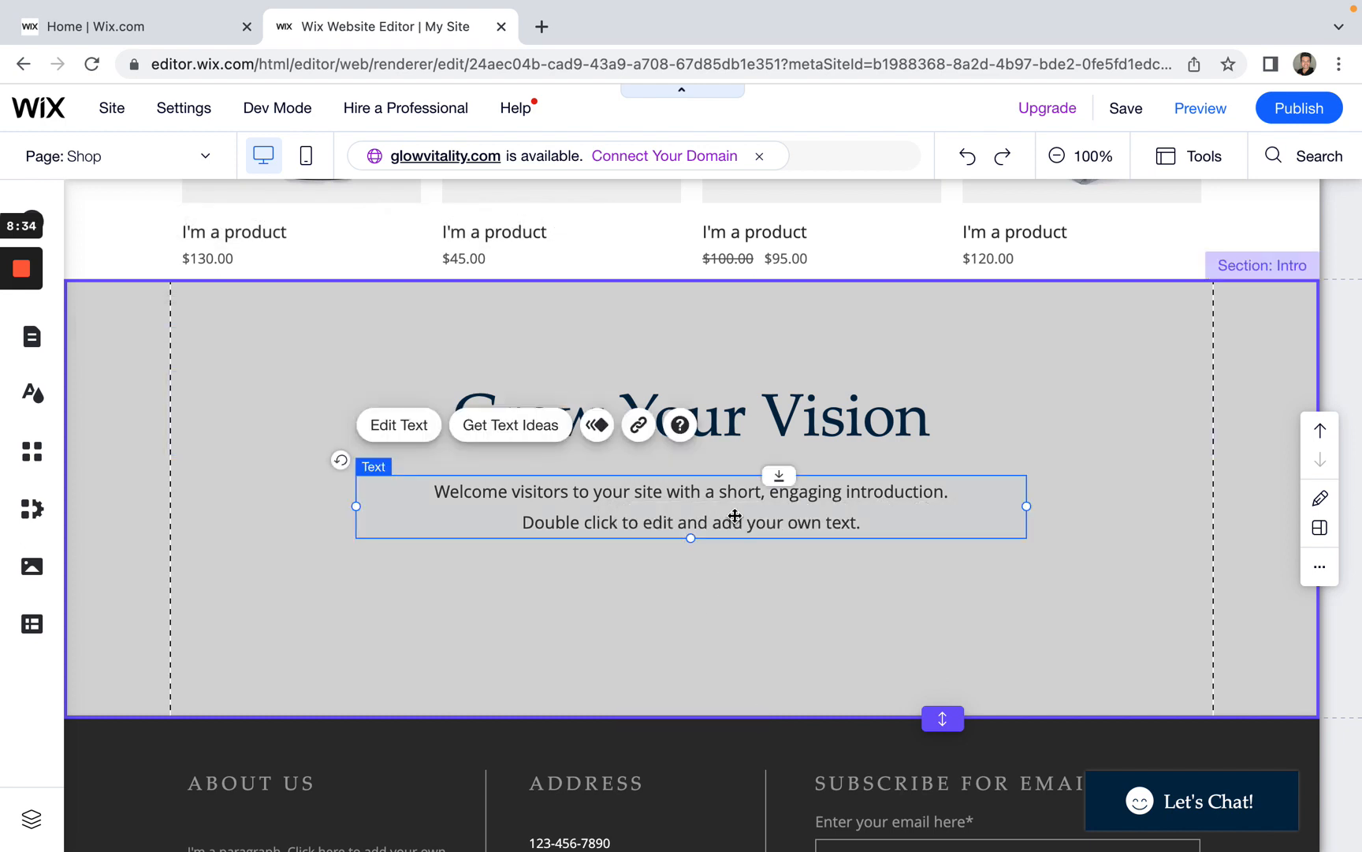
key(Delete)
click(747, 426)
key(Delete)
click(782, 621)
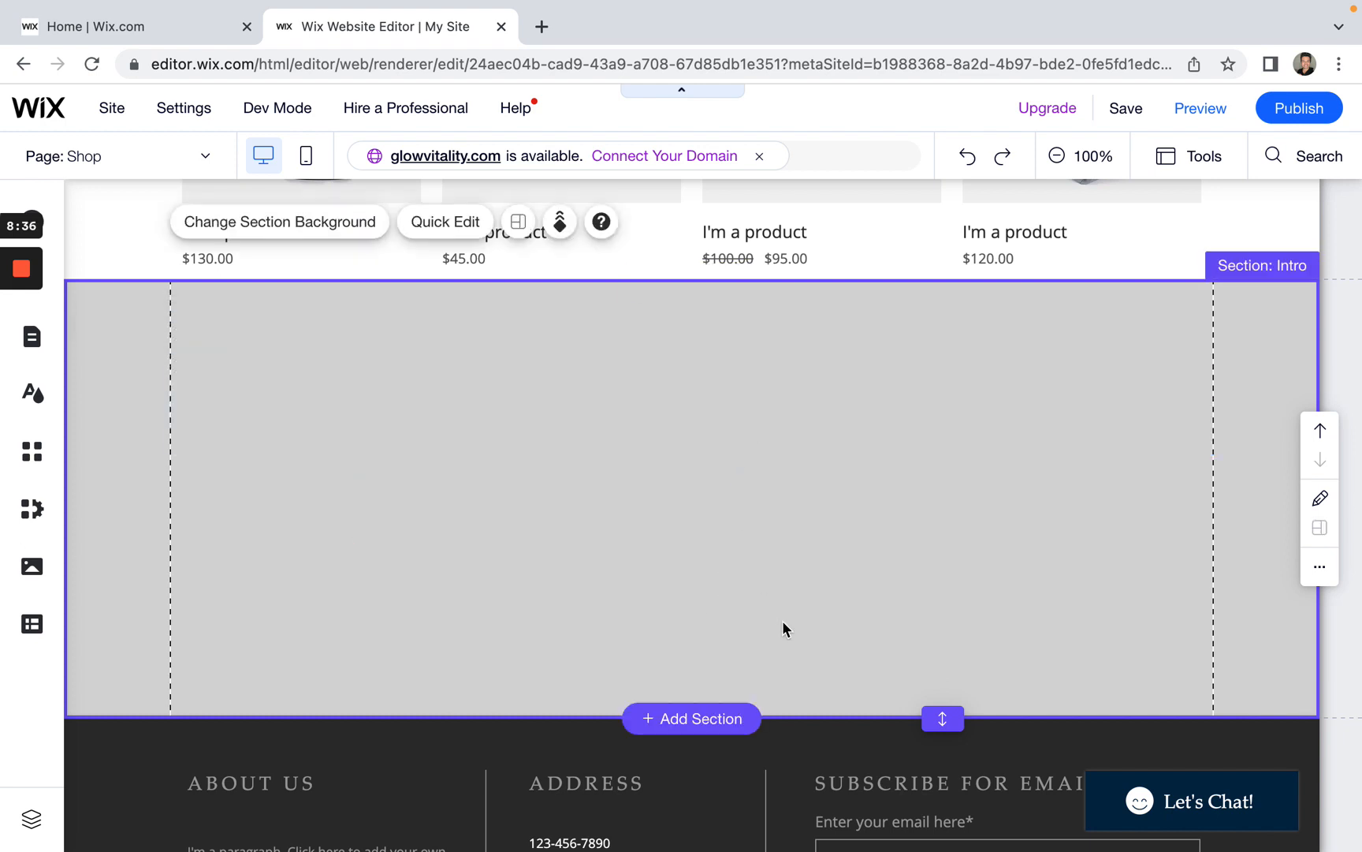
Step: Shrink the empty section above the footer to a height of about 110 and save the site
drag(924, 721, 906, 395)
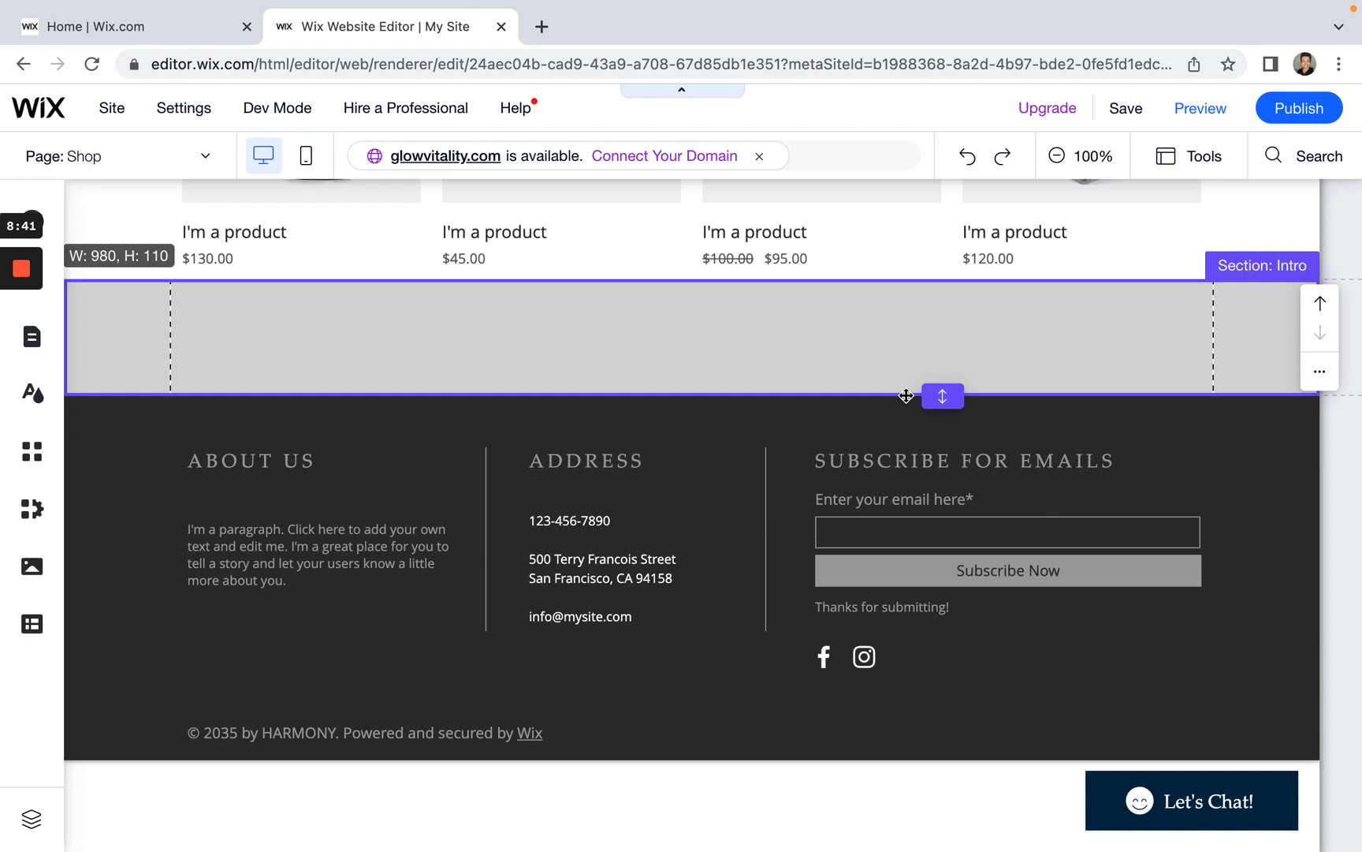
click(1126, 111)
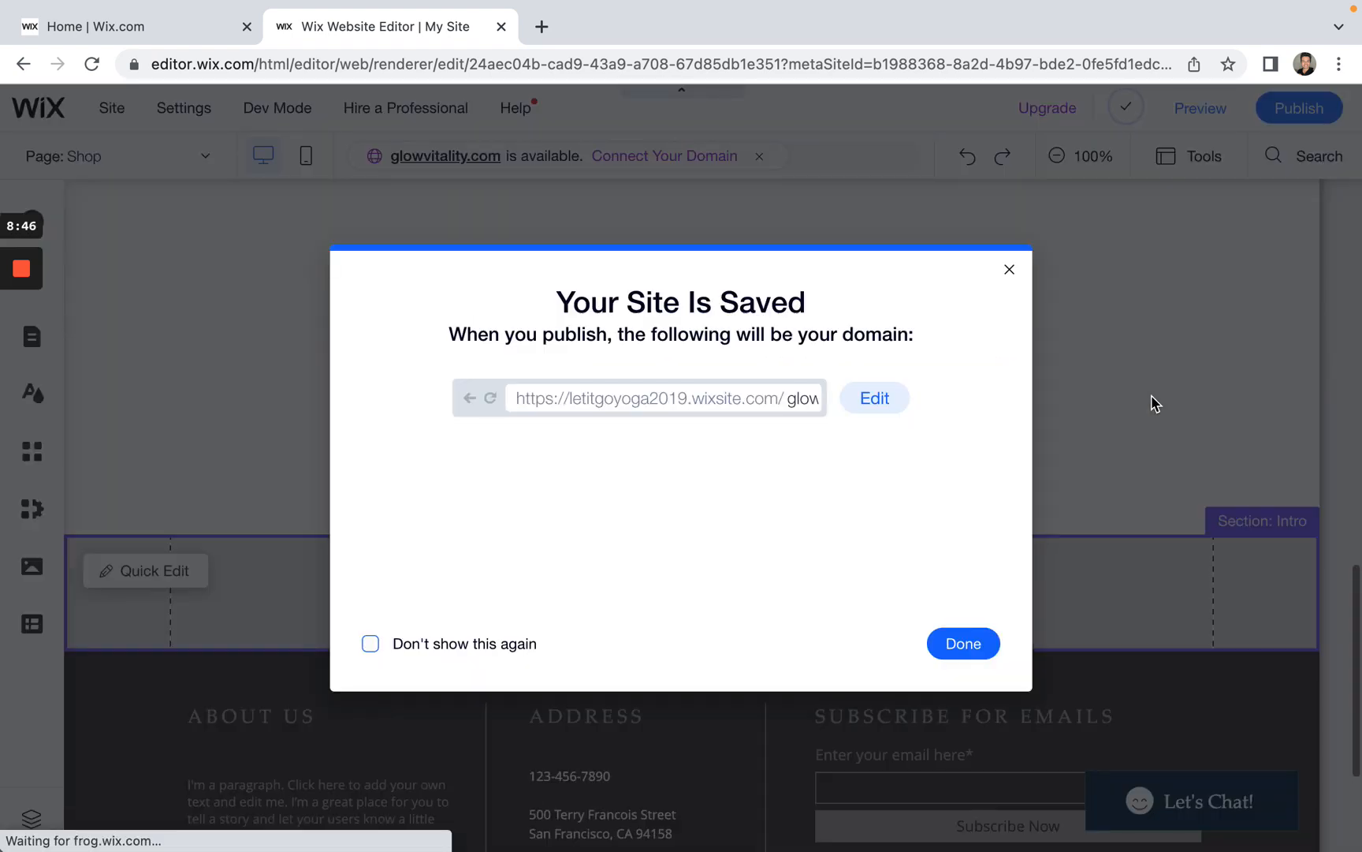
click(962, 643)
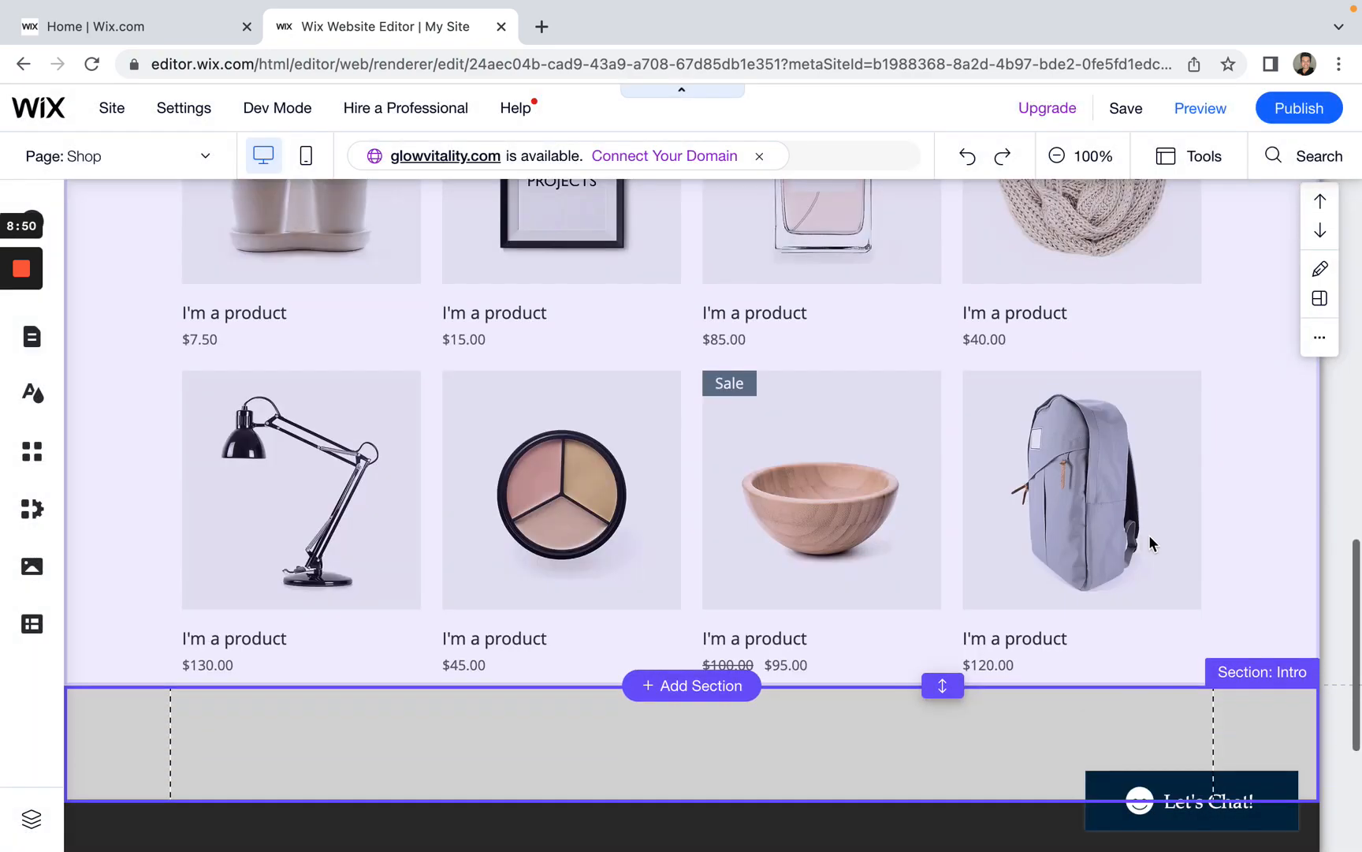
Step: Extend the Shop section below the last product row to a height of about 996
scroll(1182, 552, down, 1)
click(1233, 561)
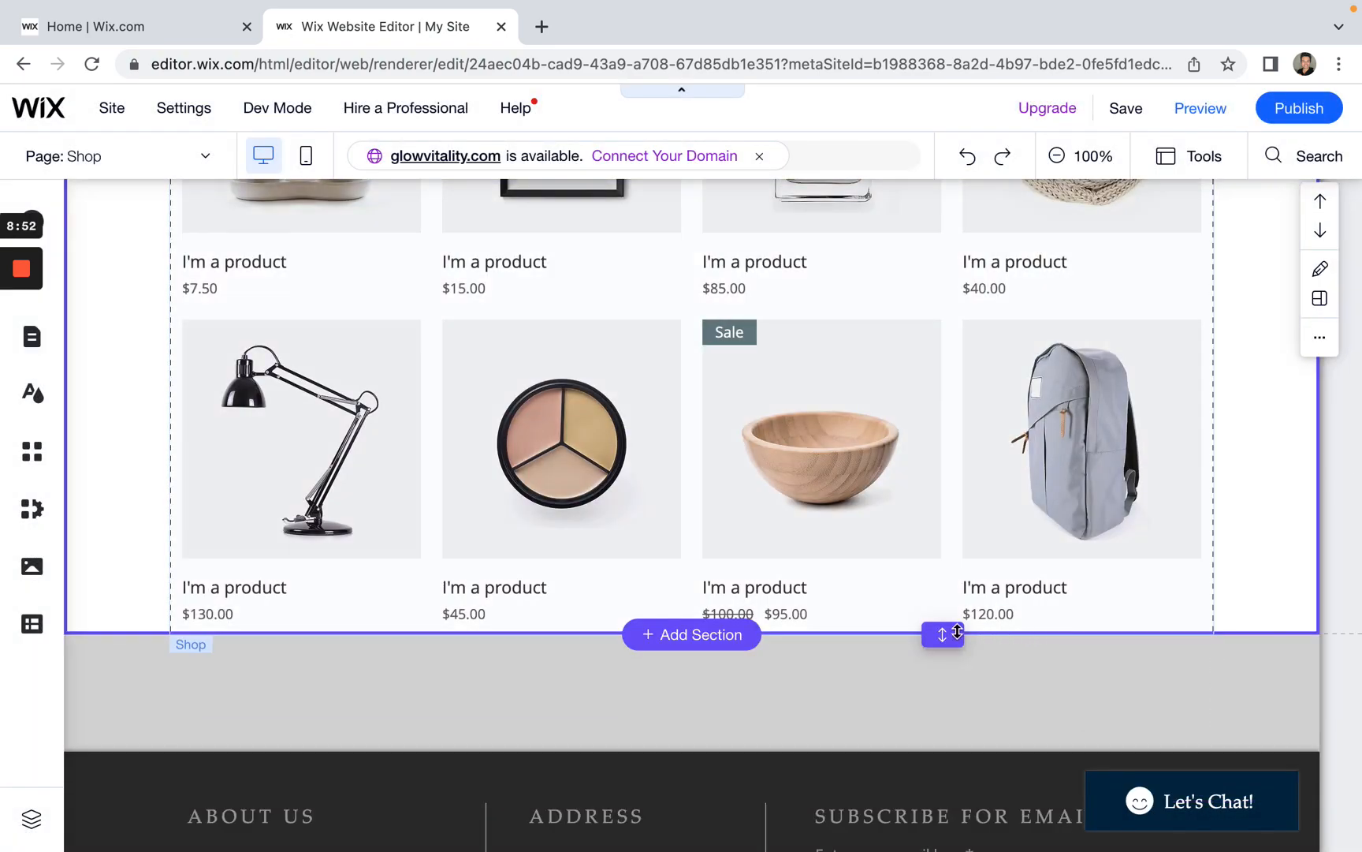
drag(942, 634, 940, 721)
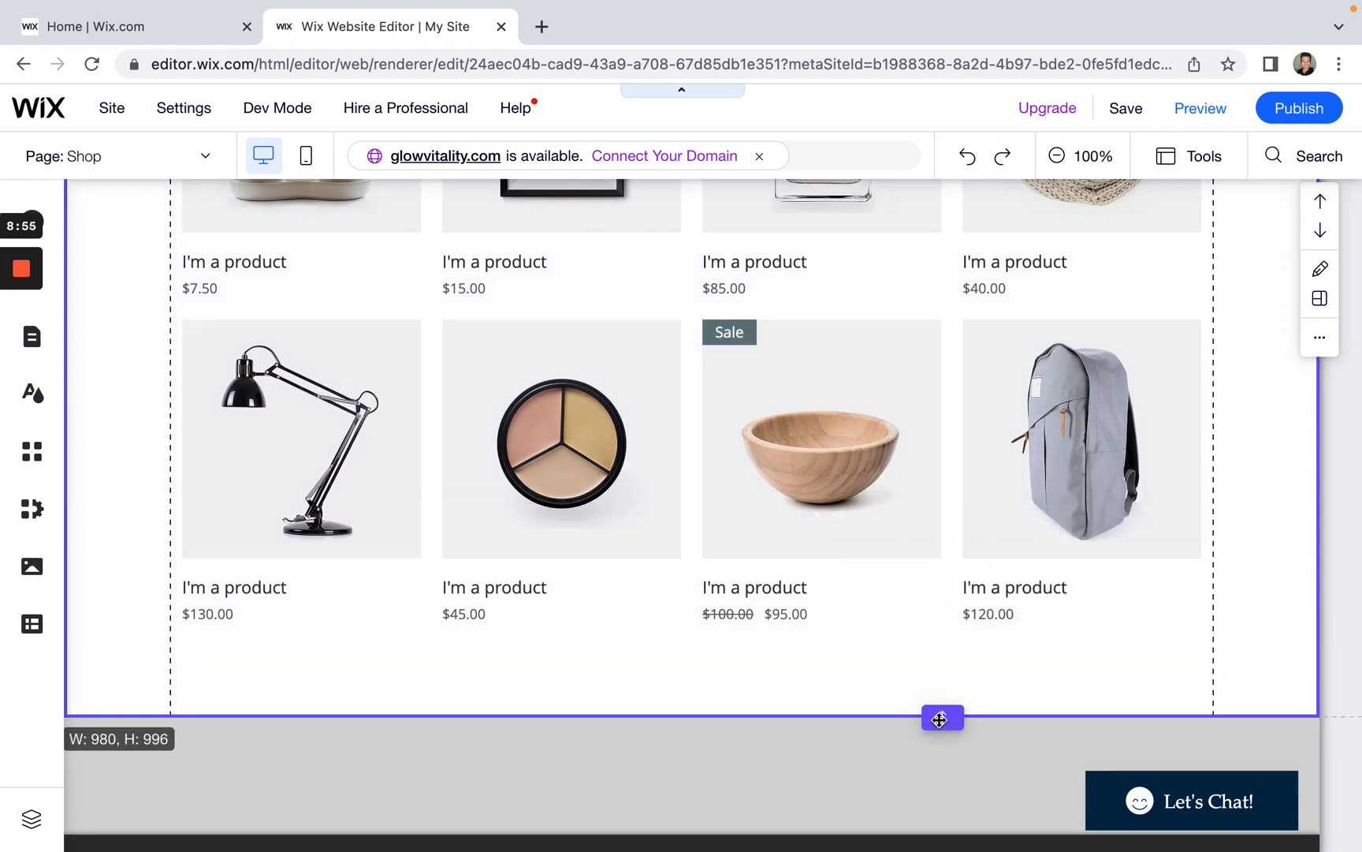
Step: Select the Shop product gallery and shift it slightly downward within its section
click(929, 499)
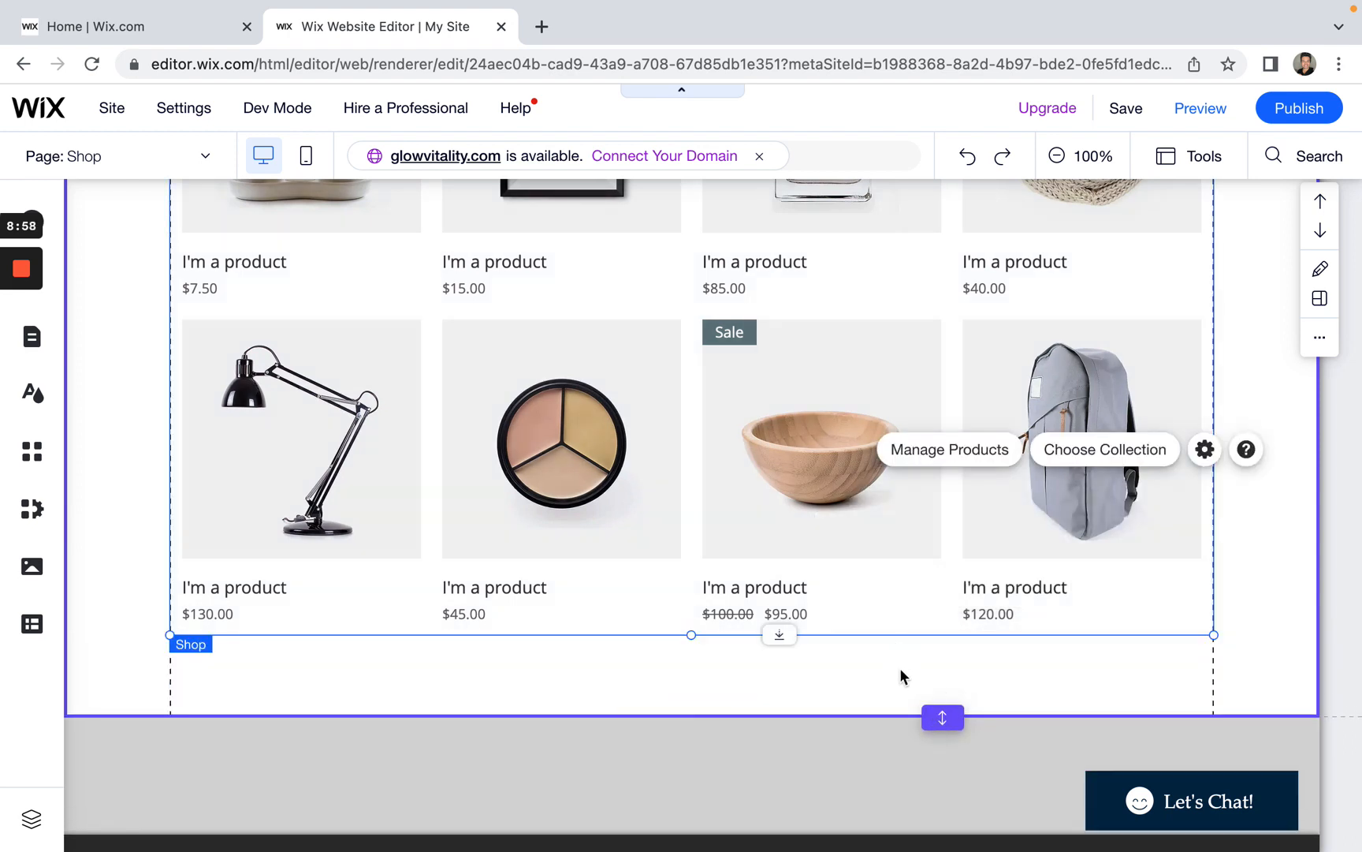
click(872, 354)
drag(871, 354, 867, 390)
scroll(871, 371, up, 2)
scroll(871, 371, up, 1)
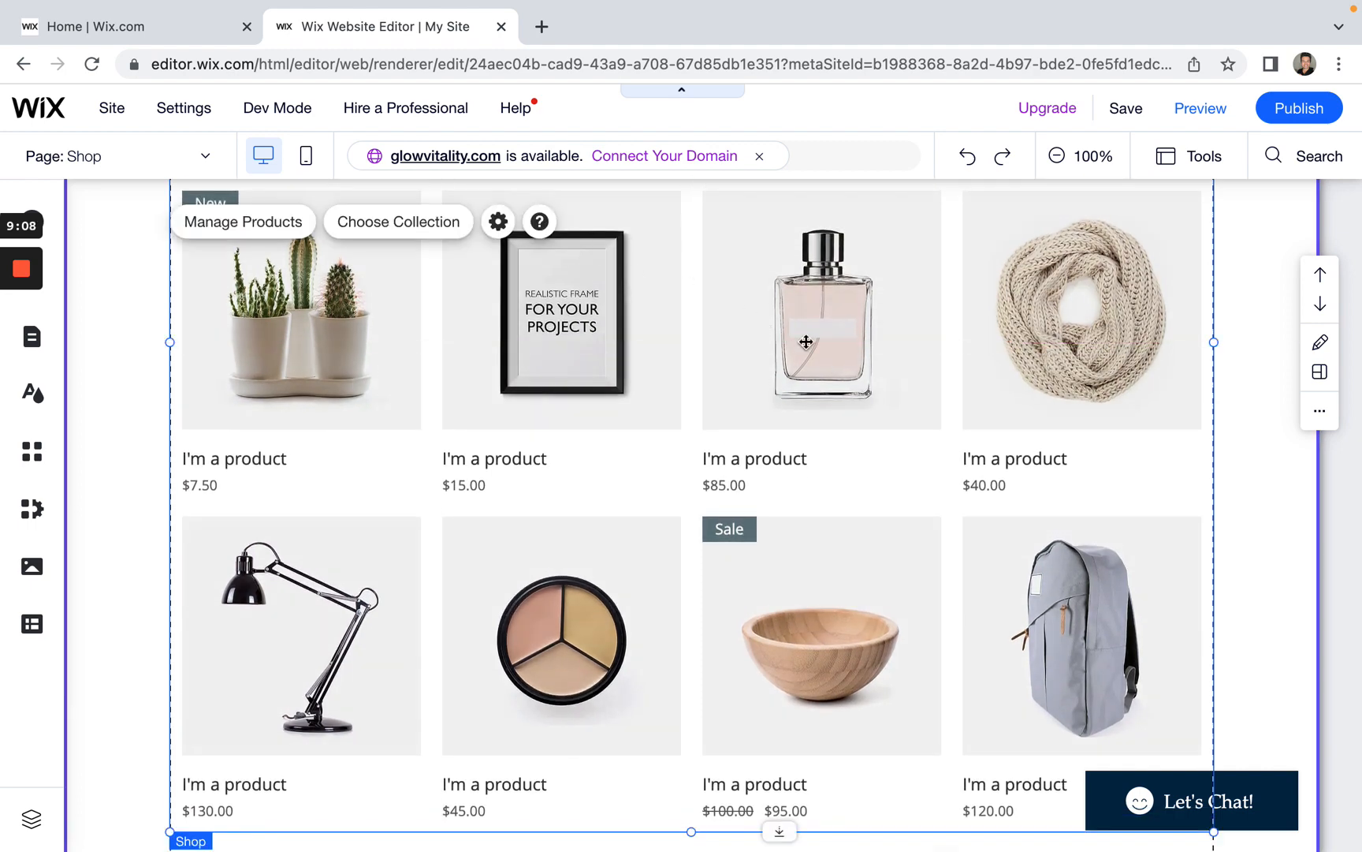
Step: Save the site with the adjusted Shop page and close the save confirmation
click(1127, 111)
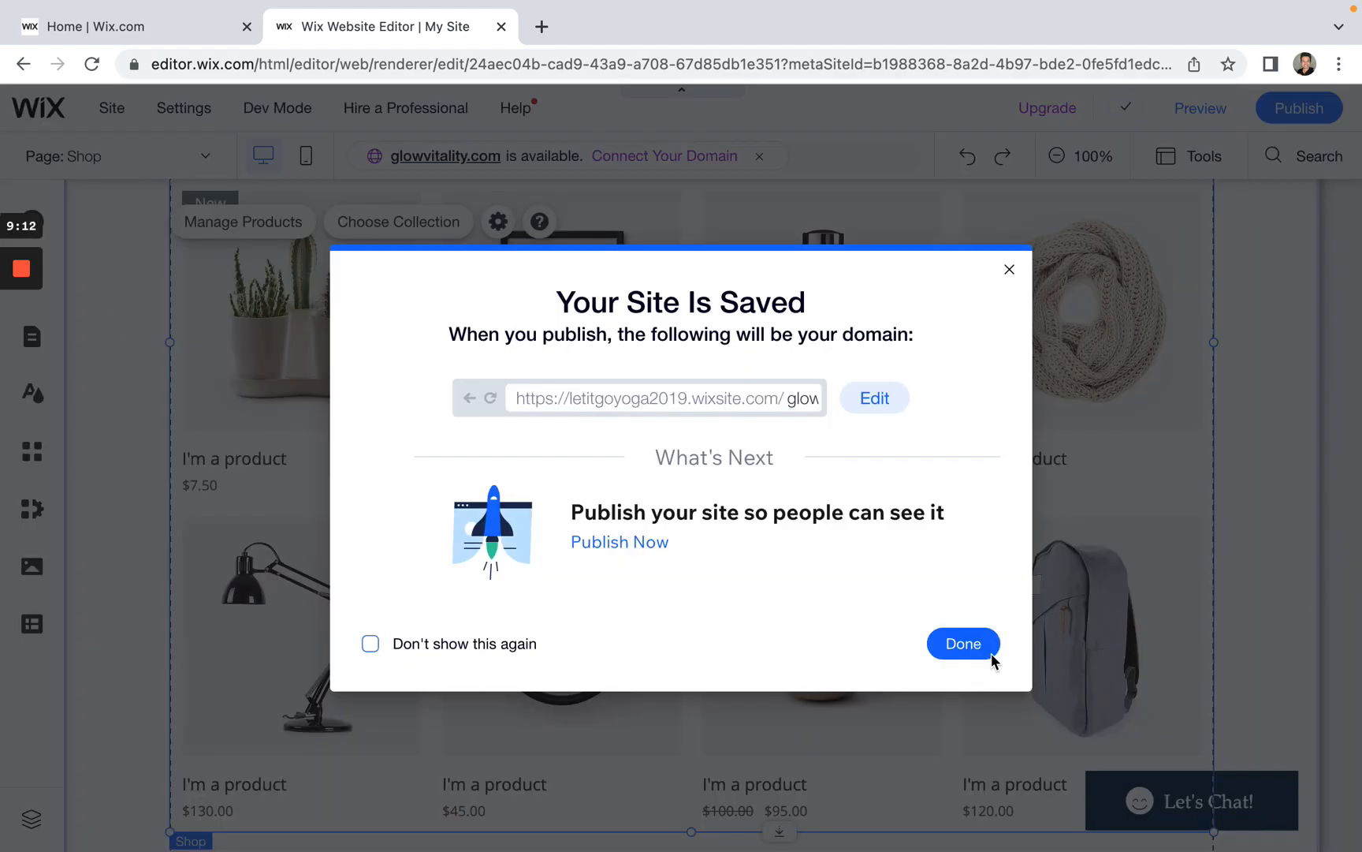
click(987, 651)
scroll(1284, 517, up, 8)
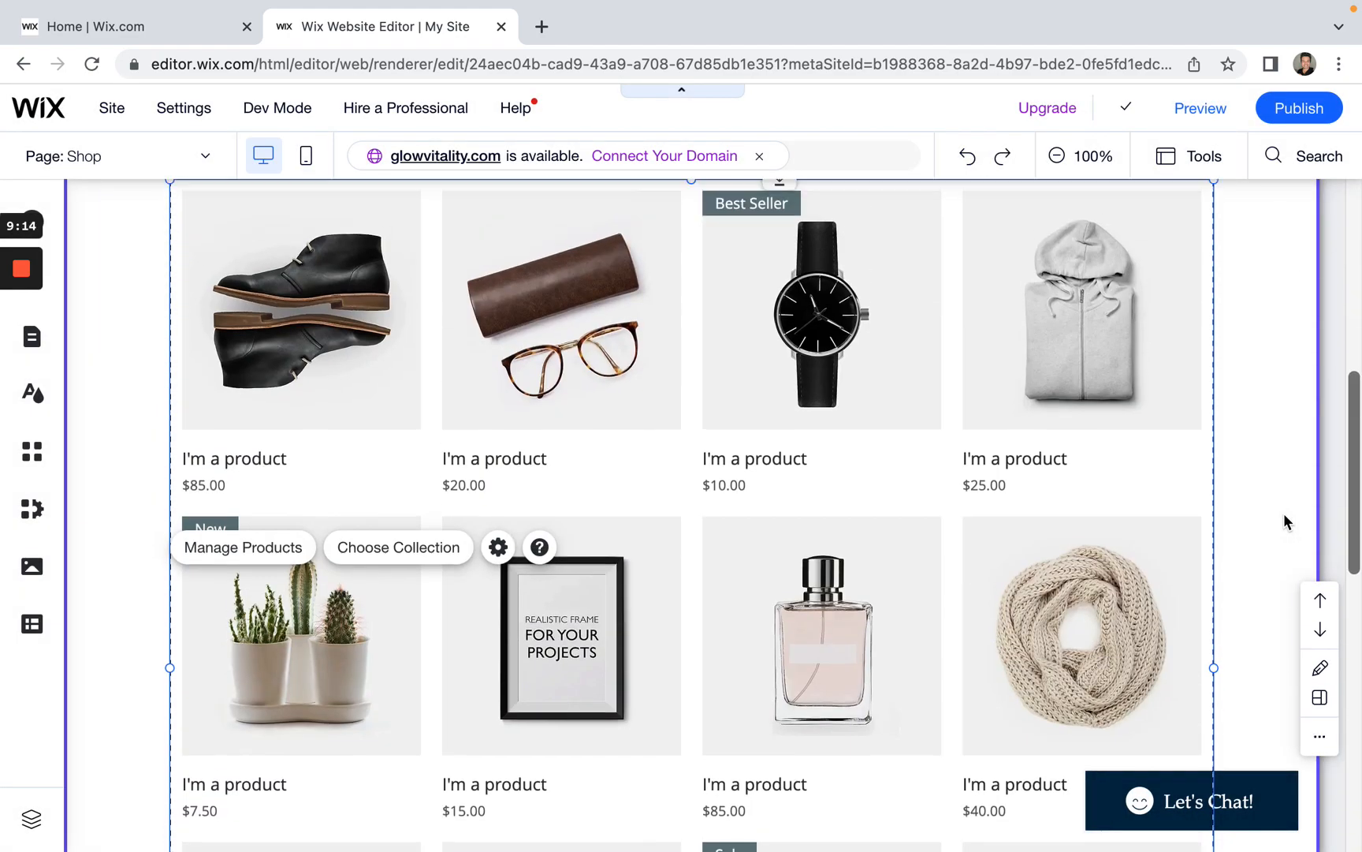
Step: Look over the Shop product gallery, select it, and check the site's dashboard in the Home browser tab
scroll(1284, 520, up, 2)
scroll(1284, 520, down, 10)
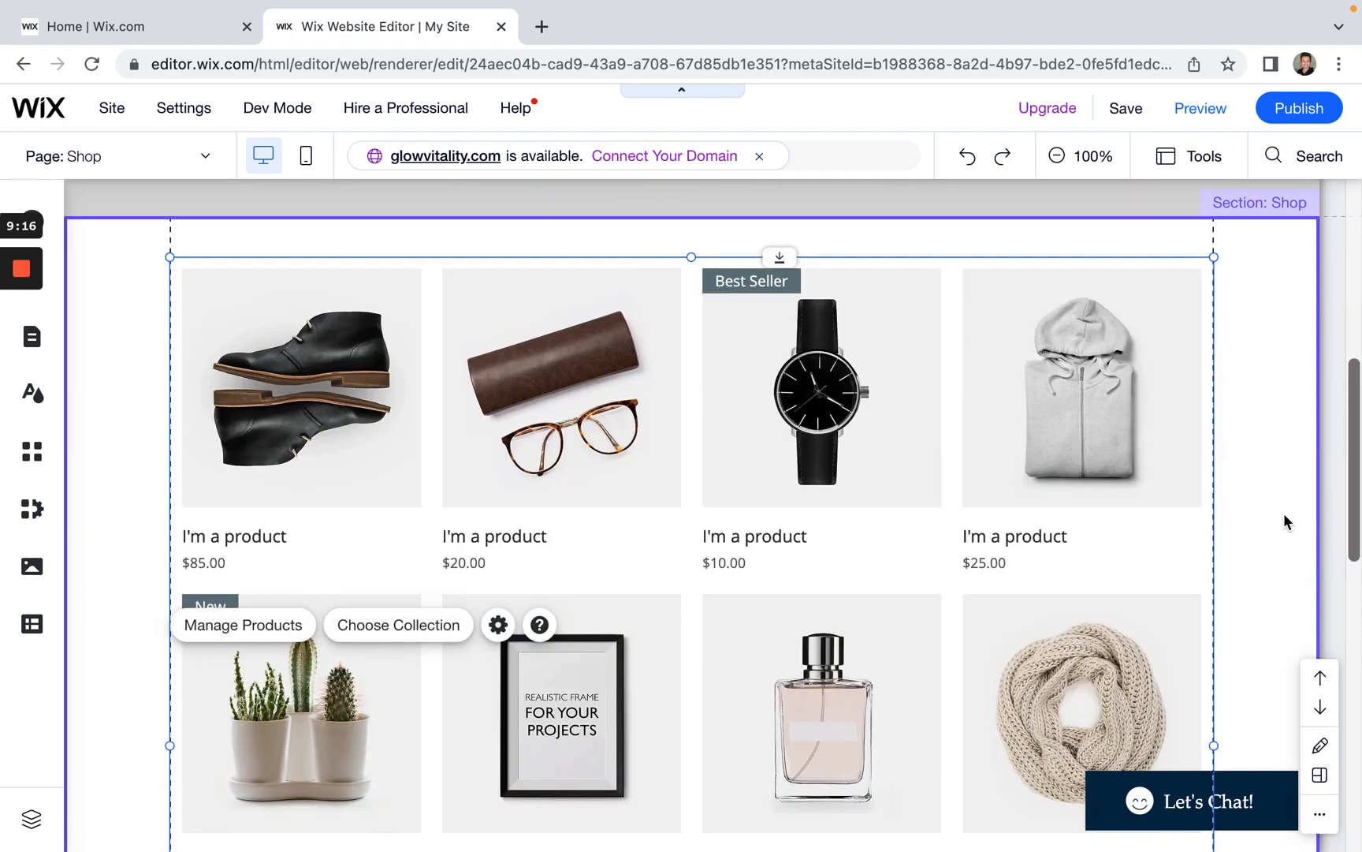
scroll(876, 481, up, 3)
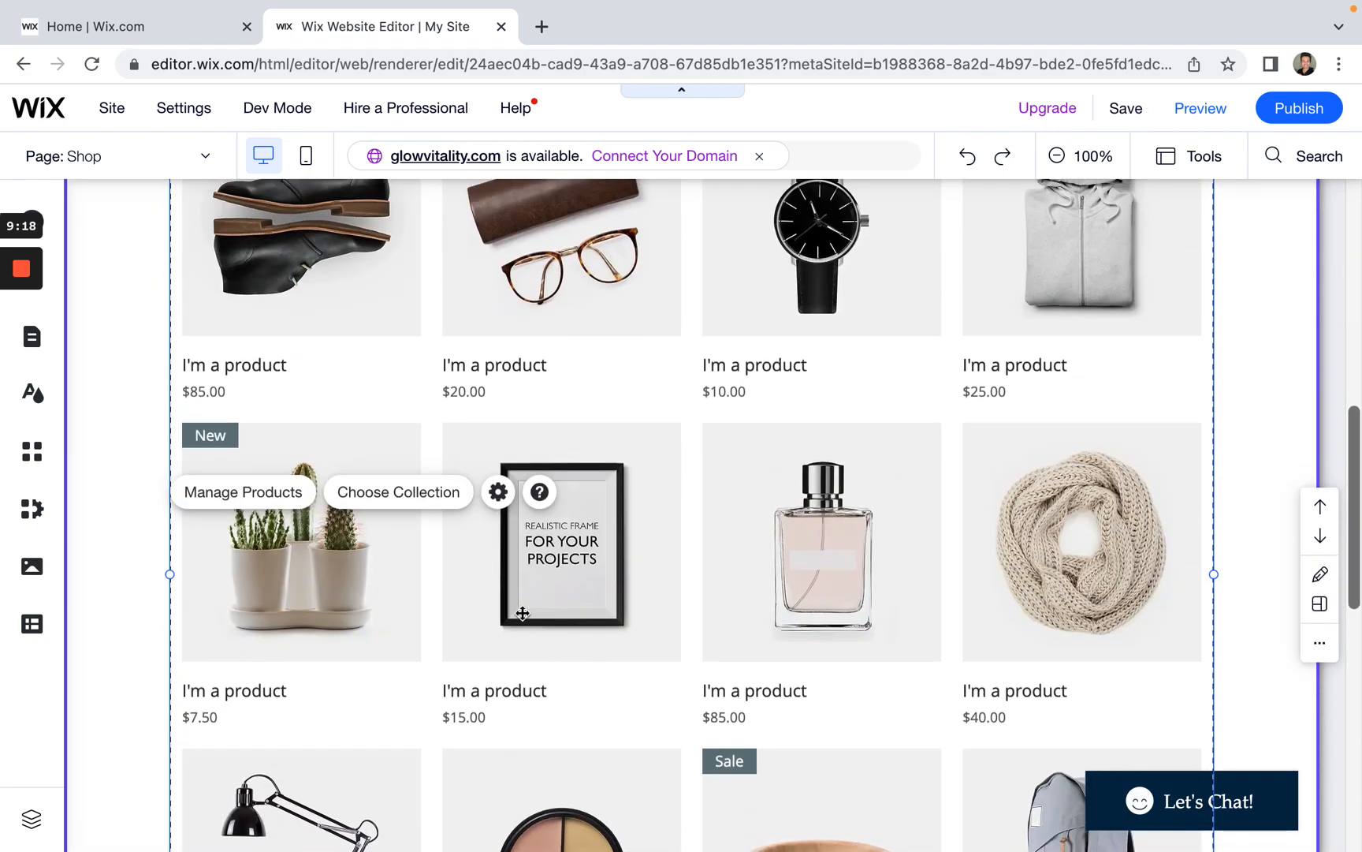
scroll(579, 587, up, 1)
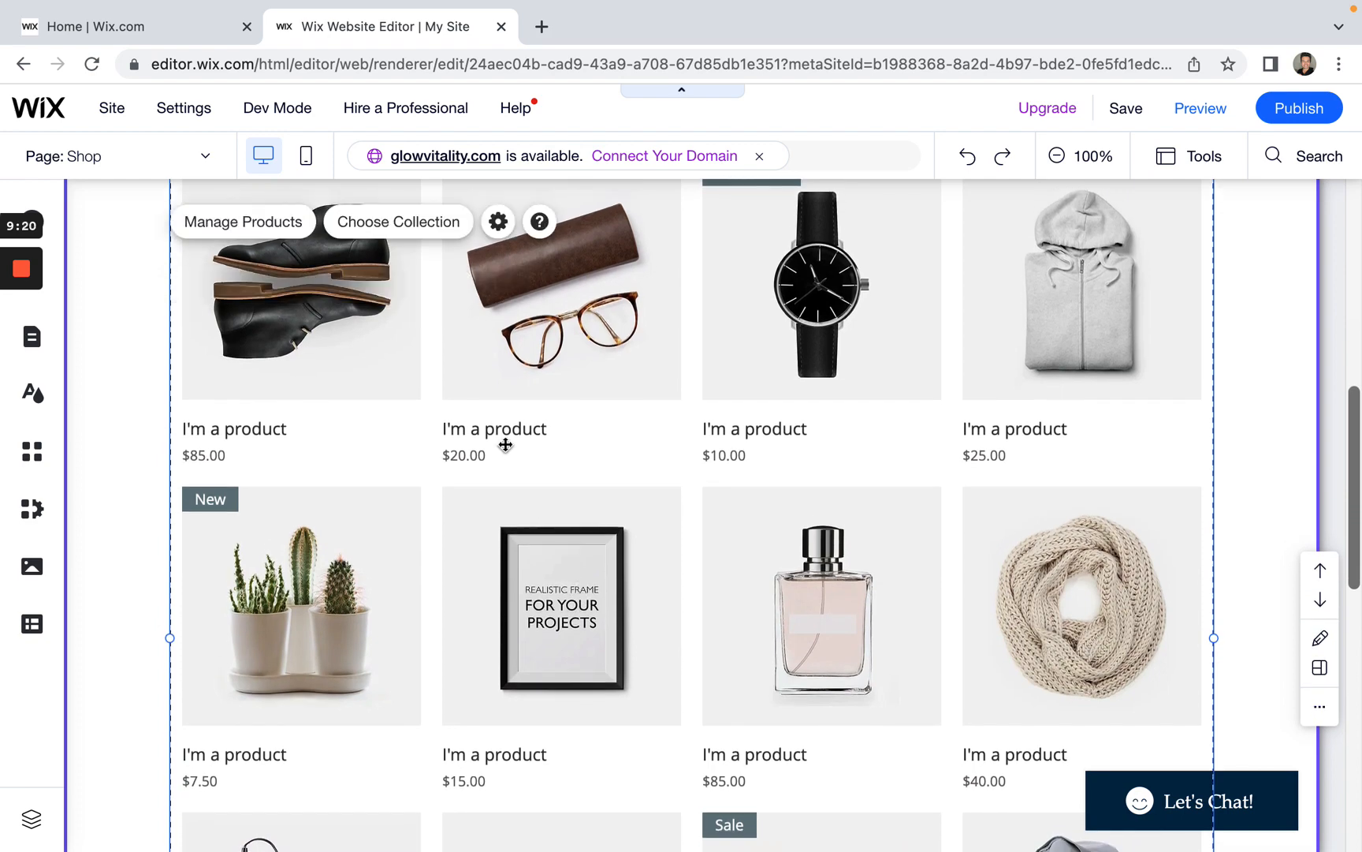
click(482, 492)
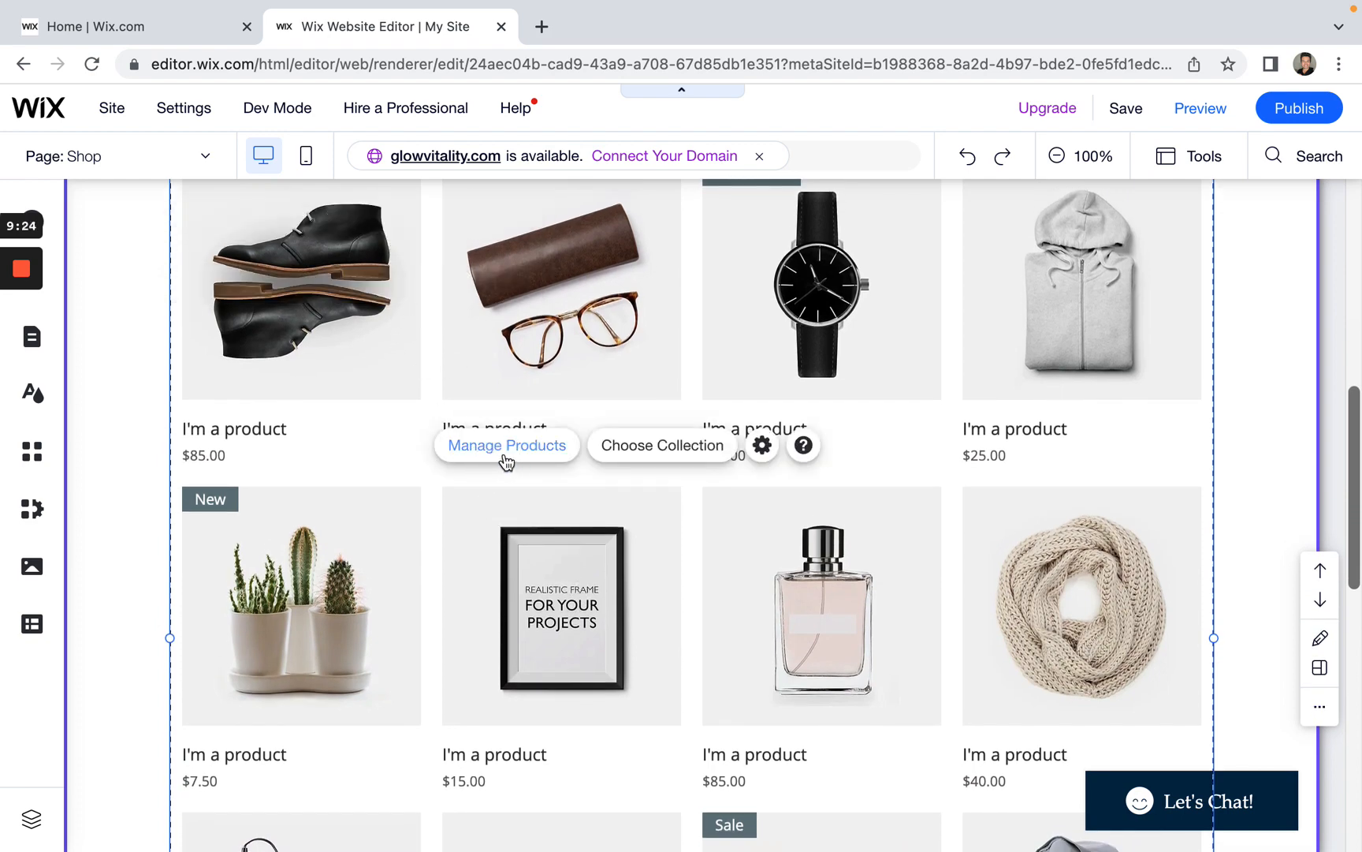
click(147, 30)
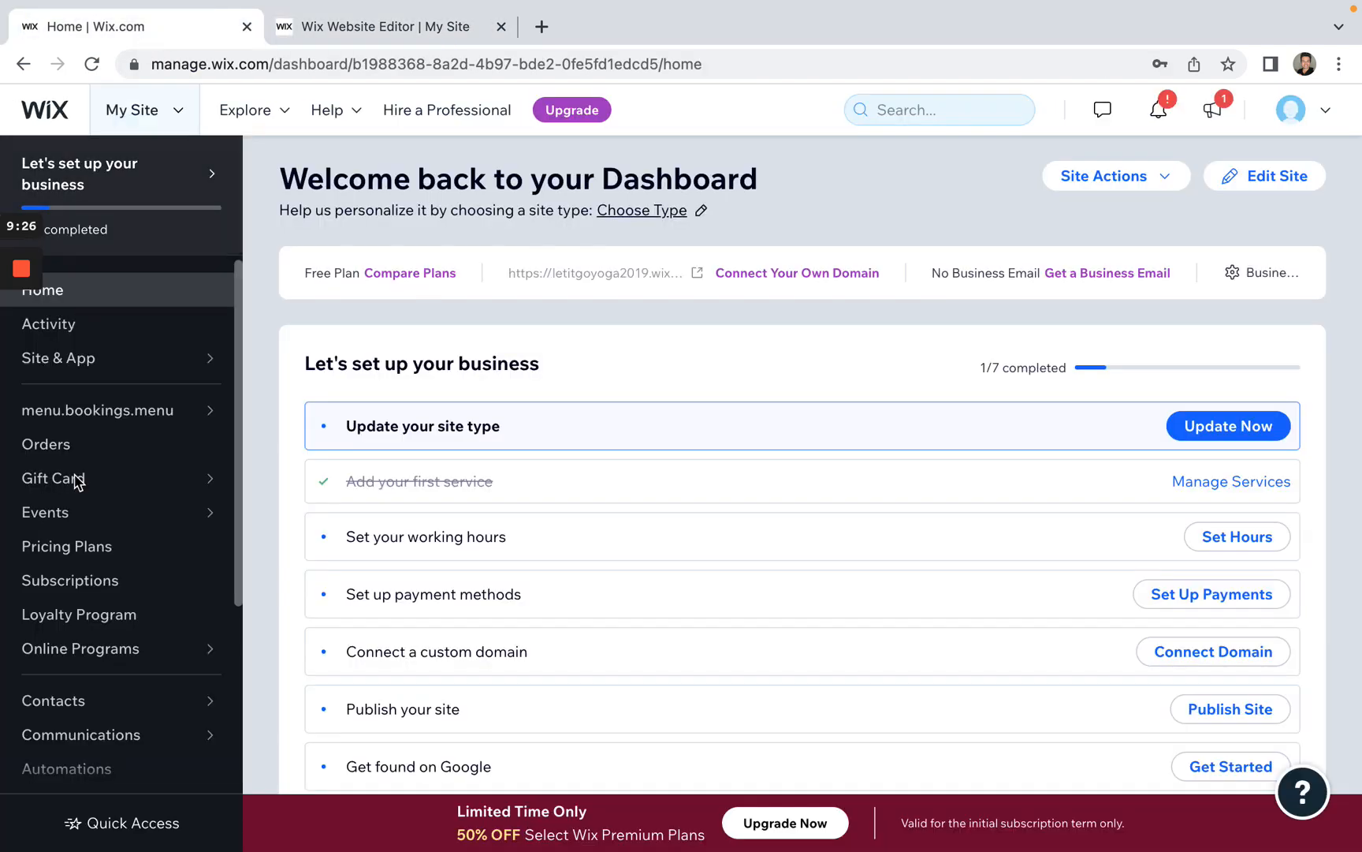
Step: Return to the site editor and show the layout settings of the Shop product gallery
click(390, 26)
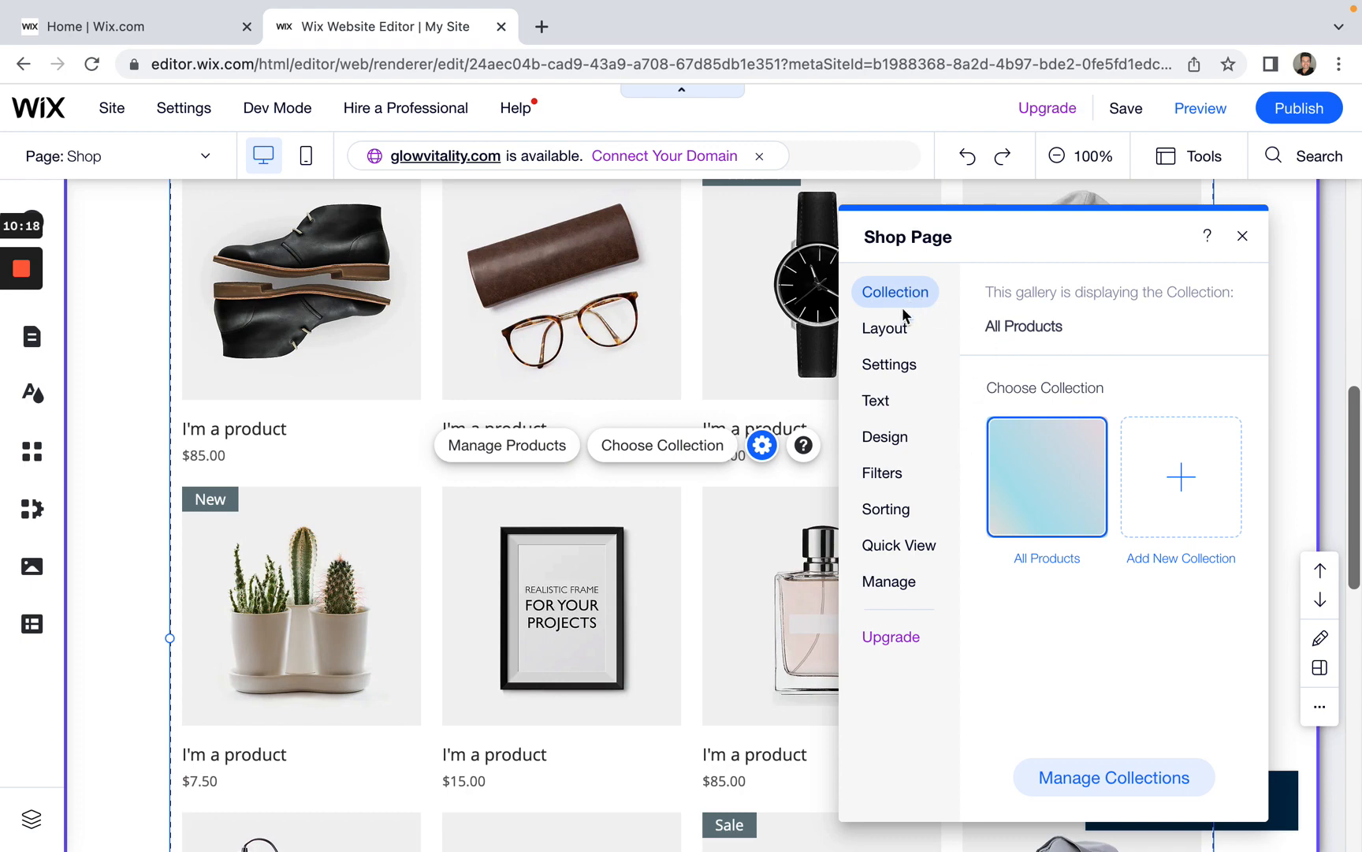
click(899, 334)
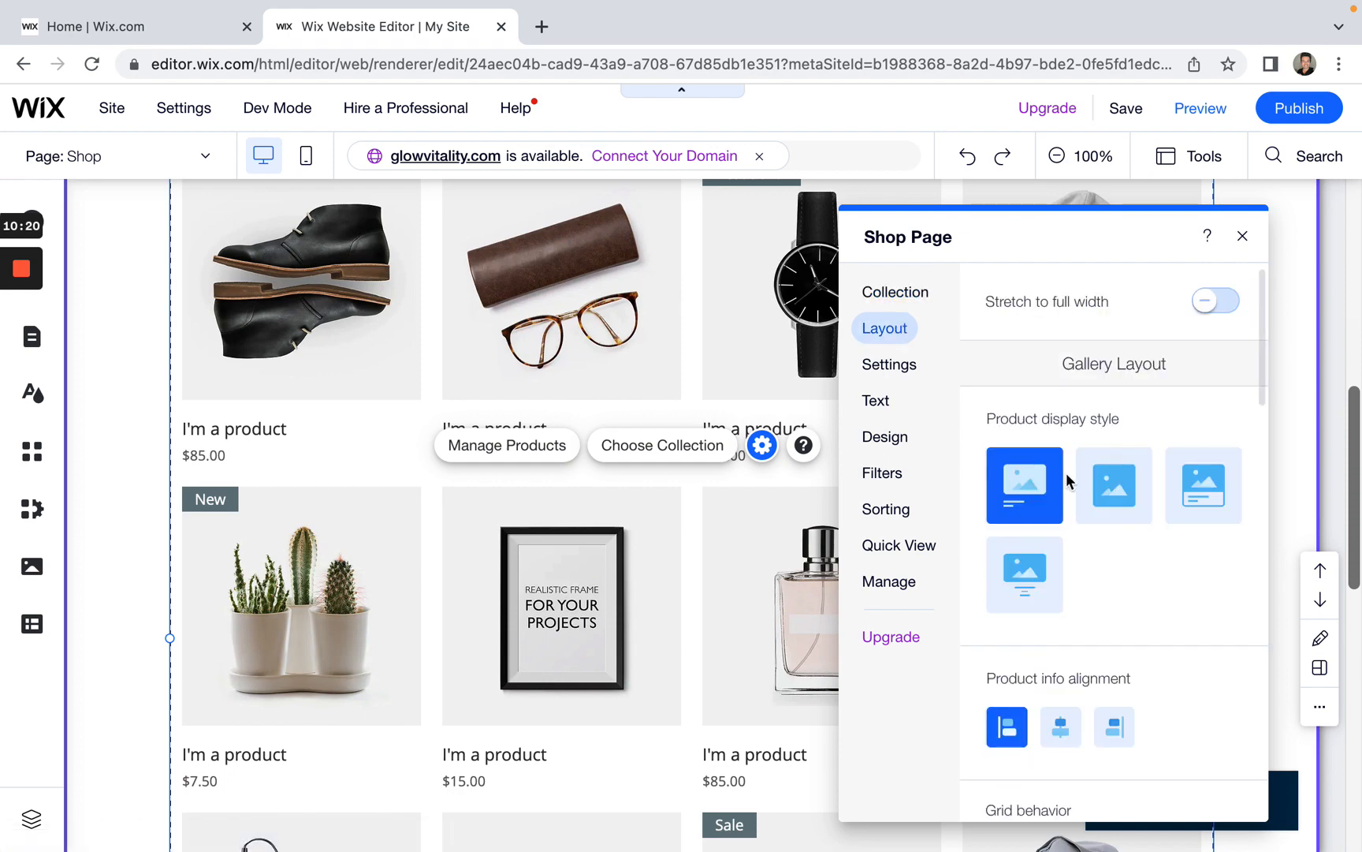
scroll(1086, 541, down, 1)
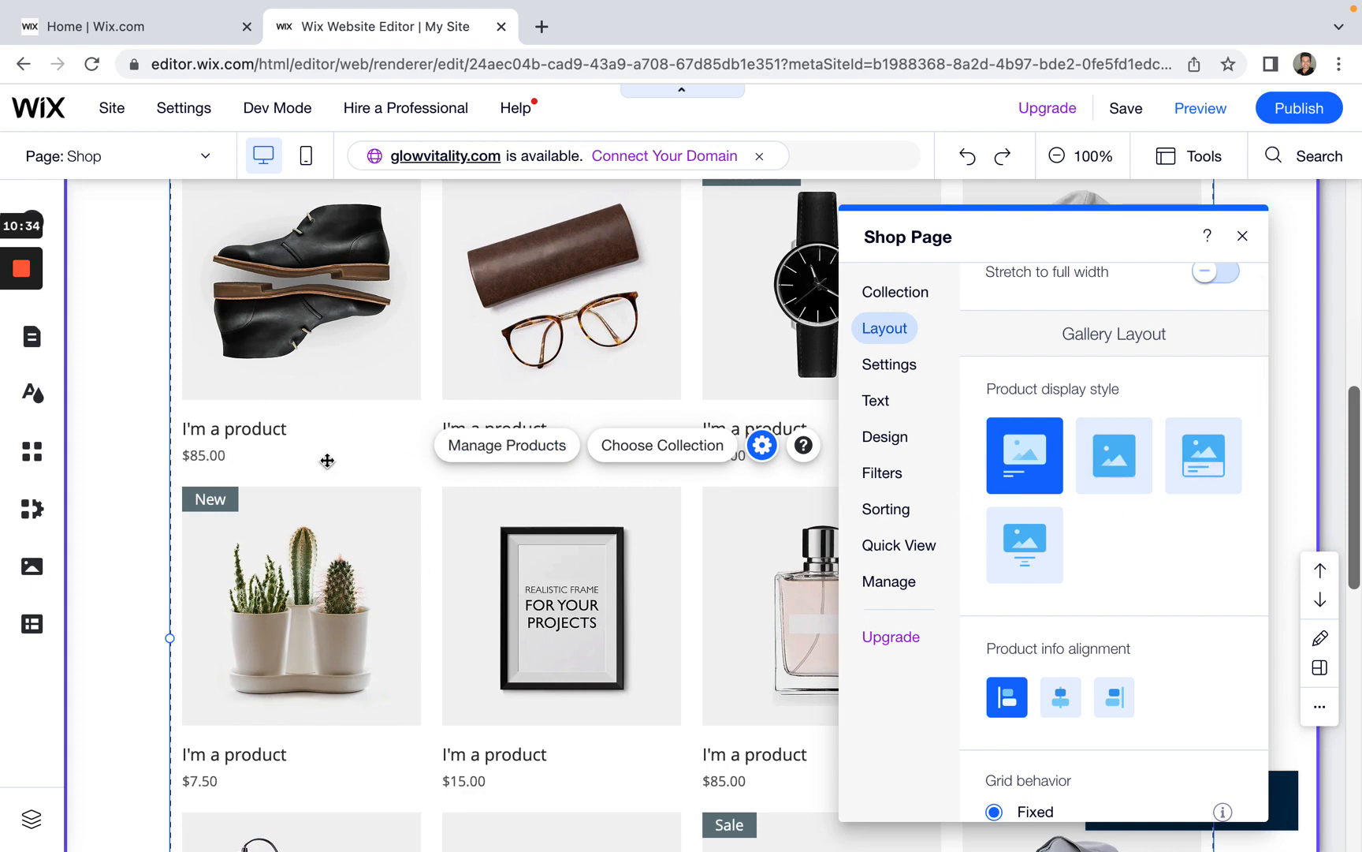
Step: Try the image-only, framed card and centered-with-divider product display styles on the Shop gallery
click(1125, 461)
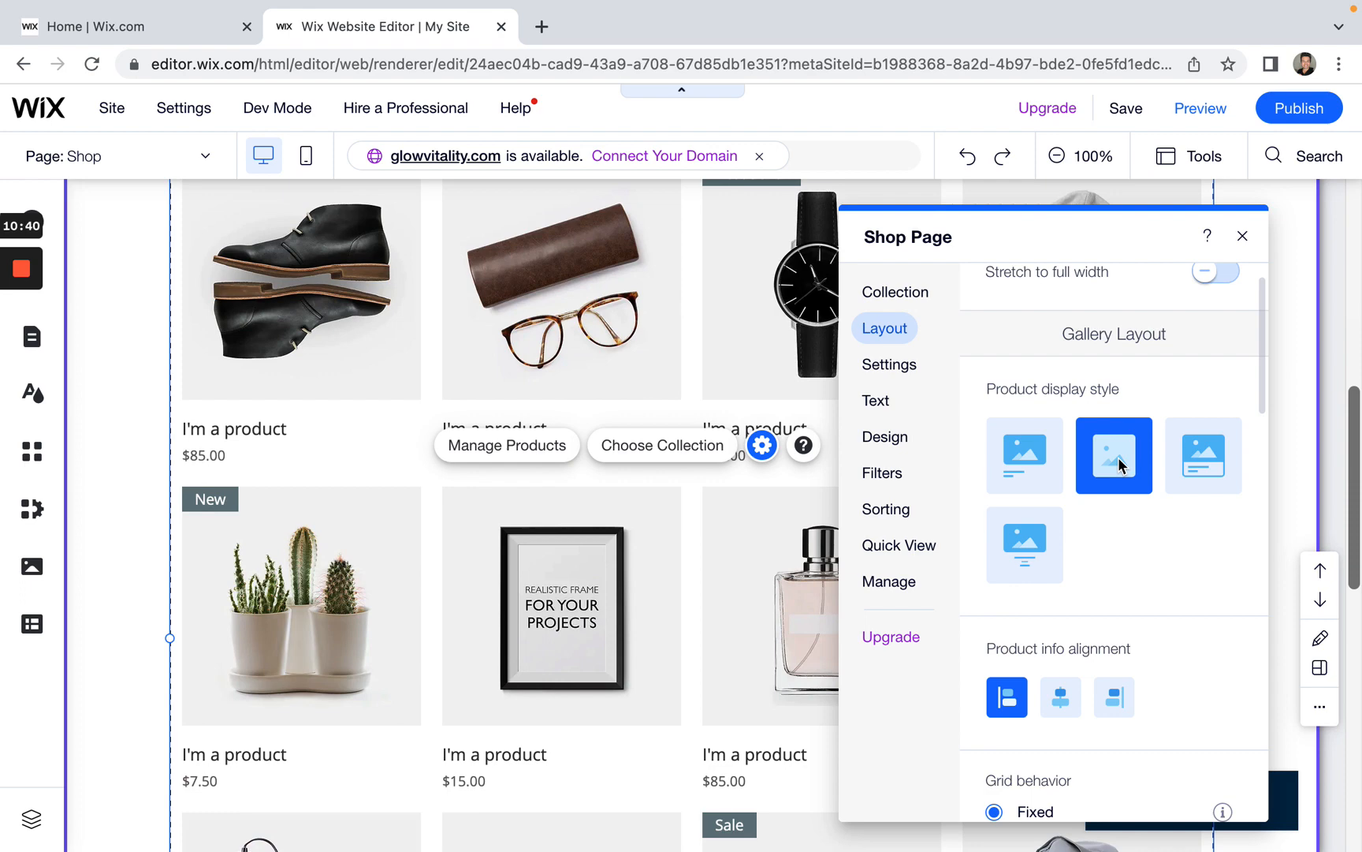
click(1012, 467)
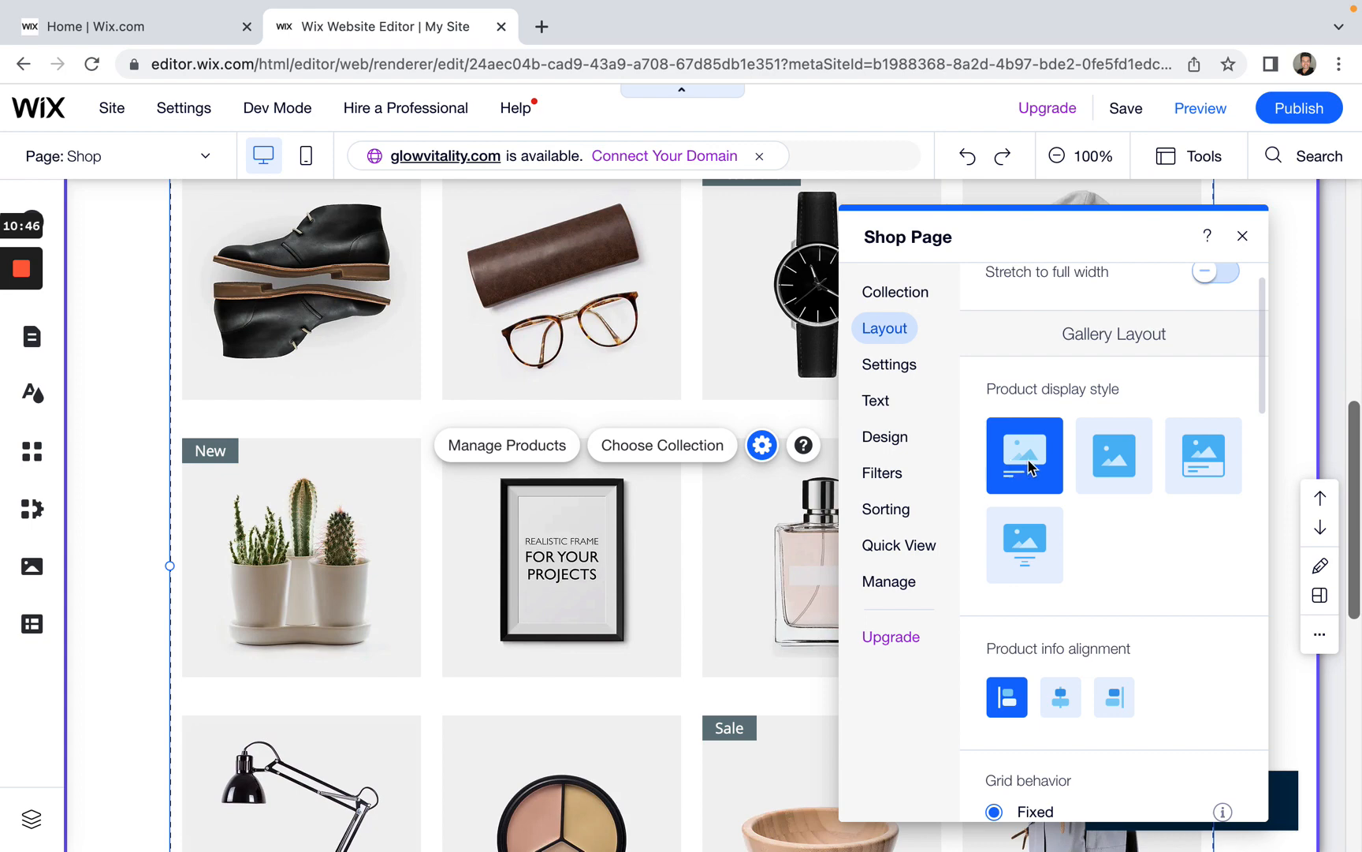
click(1113, 471)
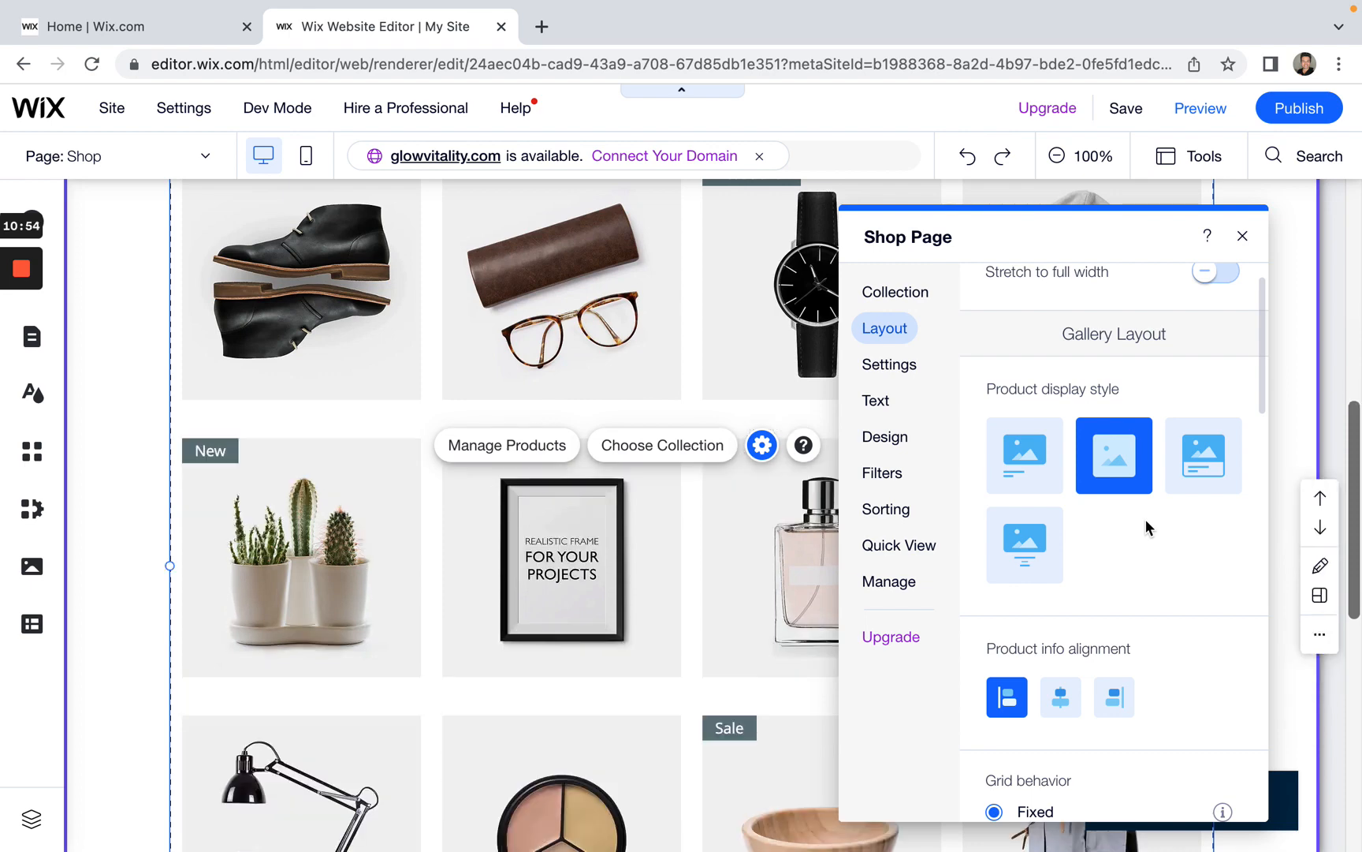
click(1206, 467)
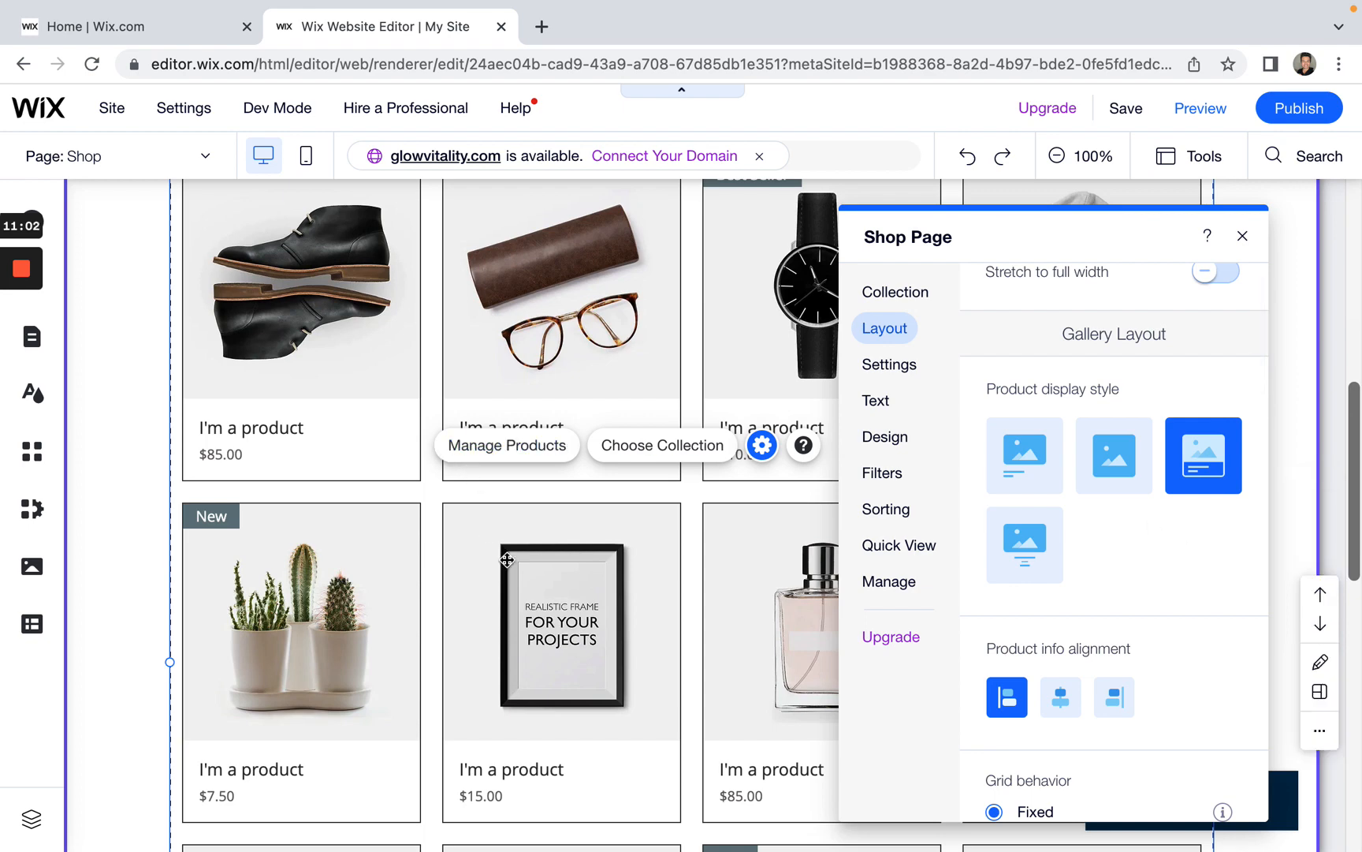
scroll(508, 563, down, 3)
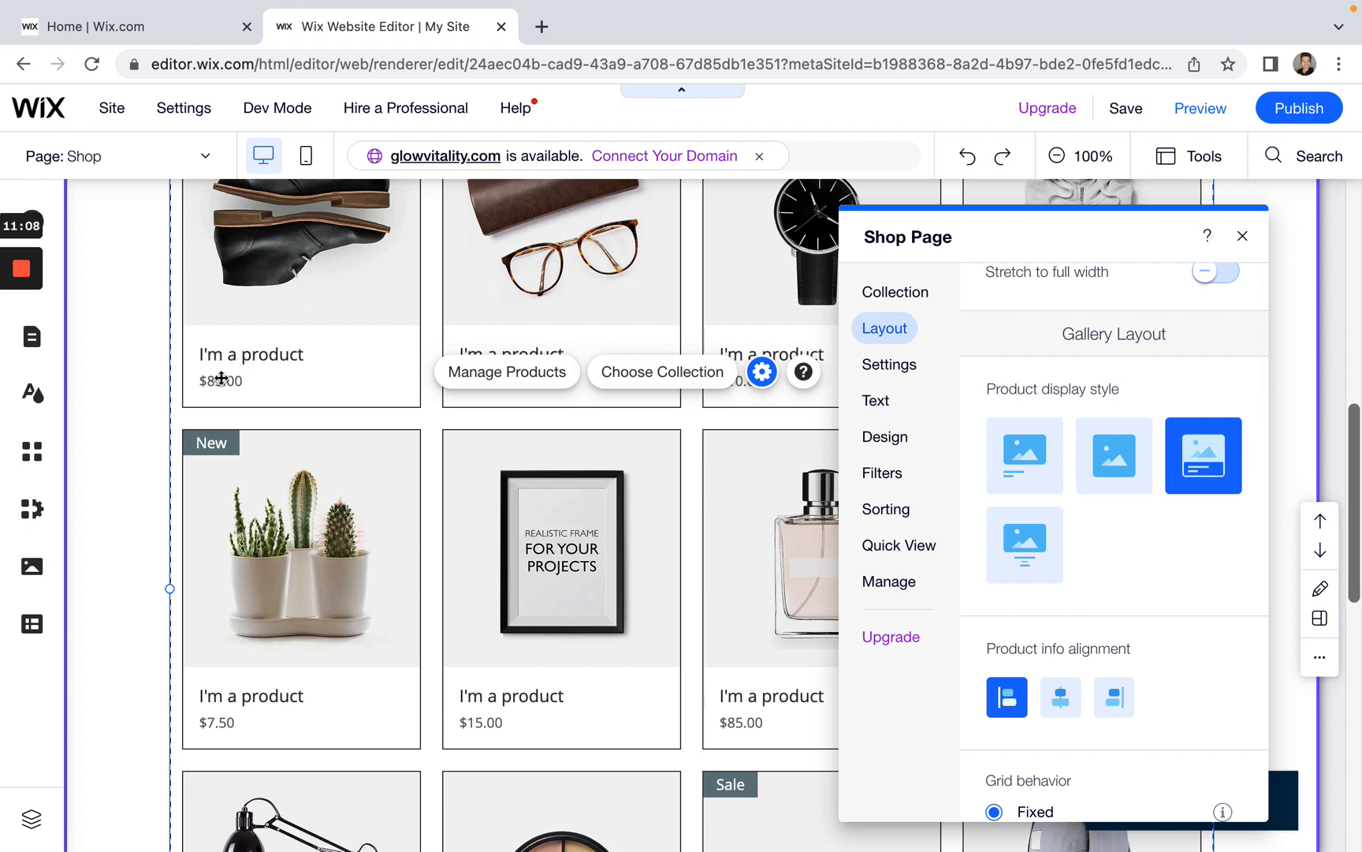
click(1032, 554)
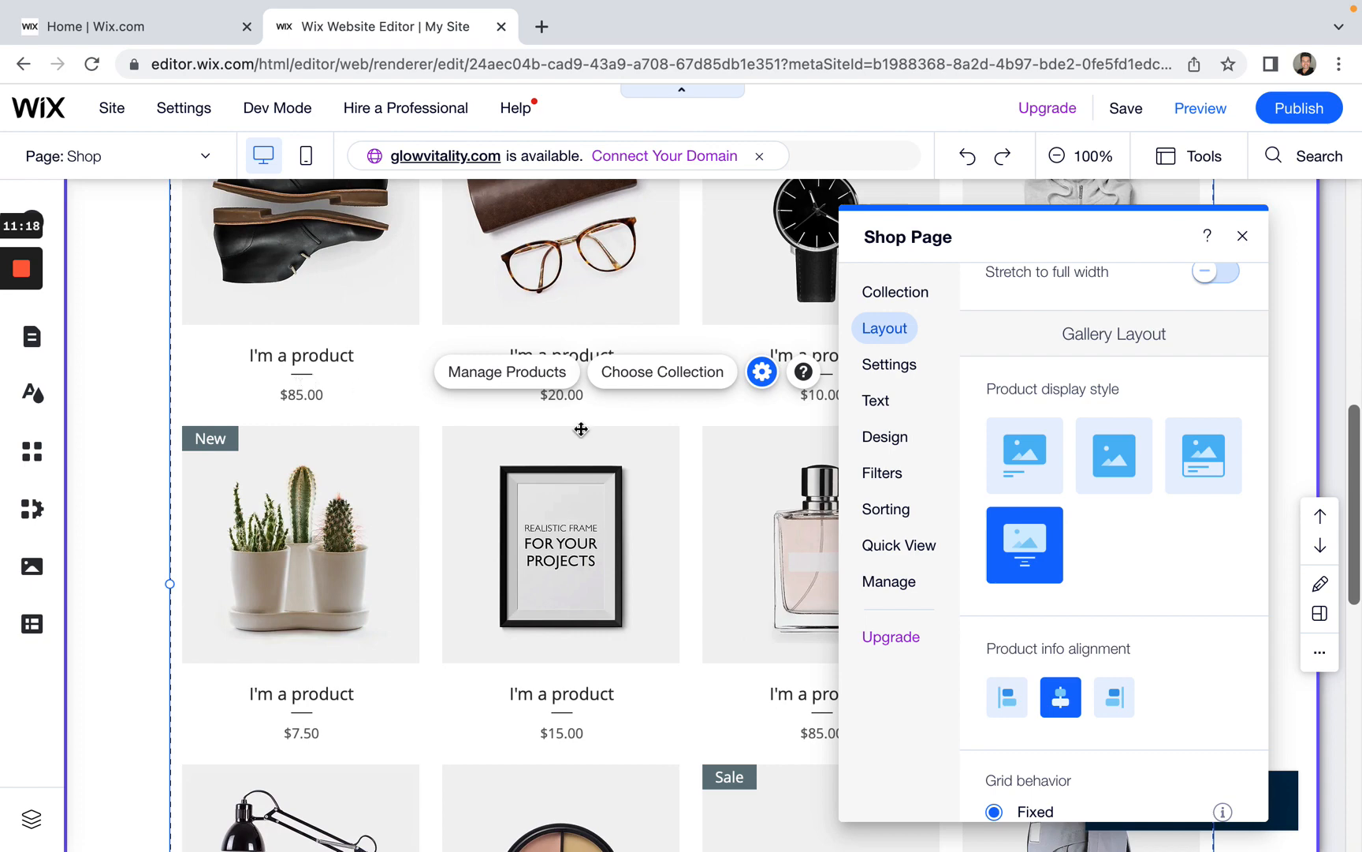
Step: Try left, centered and right alignment for the product info in the divider display style
scroll(1147, 558, down, 2)
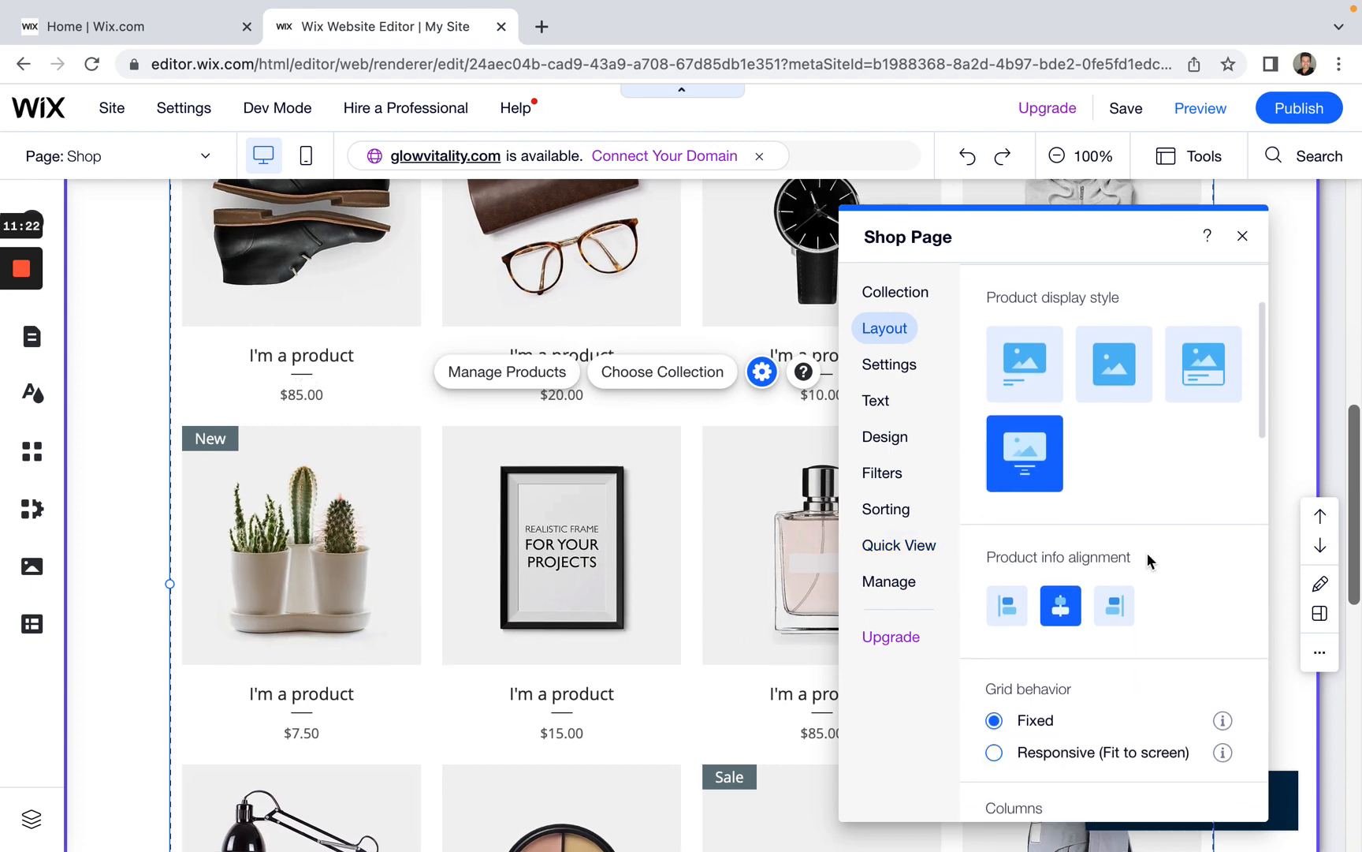
scroll(1146, 552, down, 1)
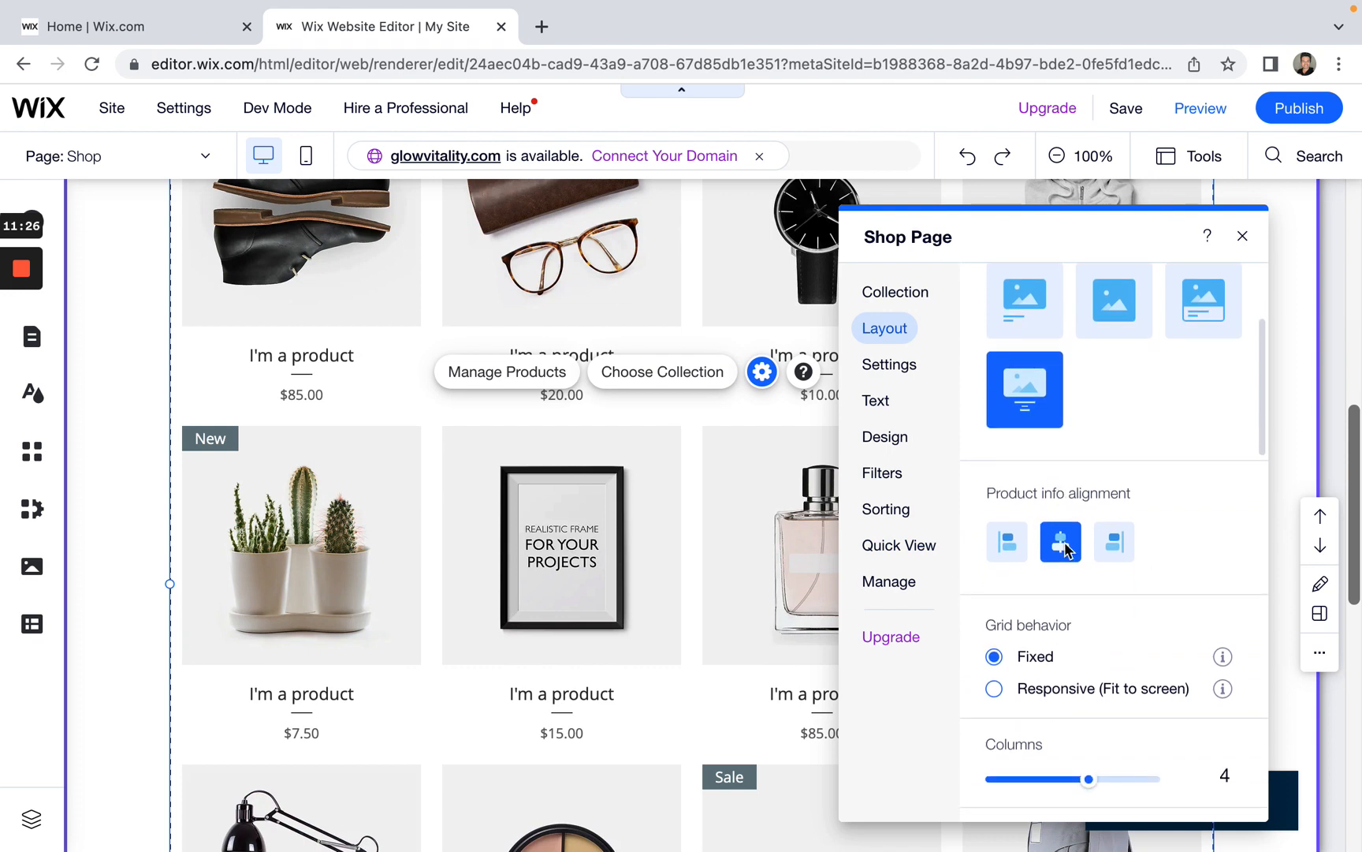
click(1006, 543)
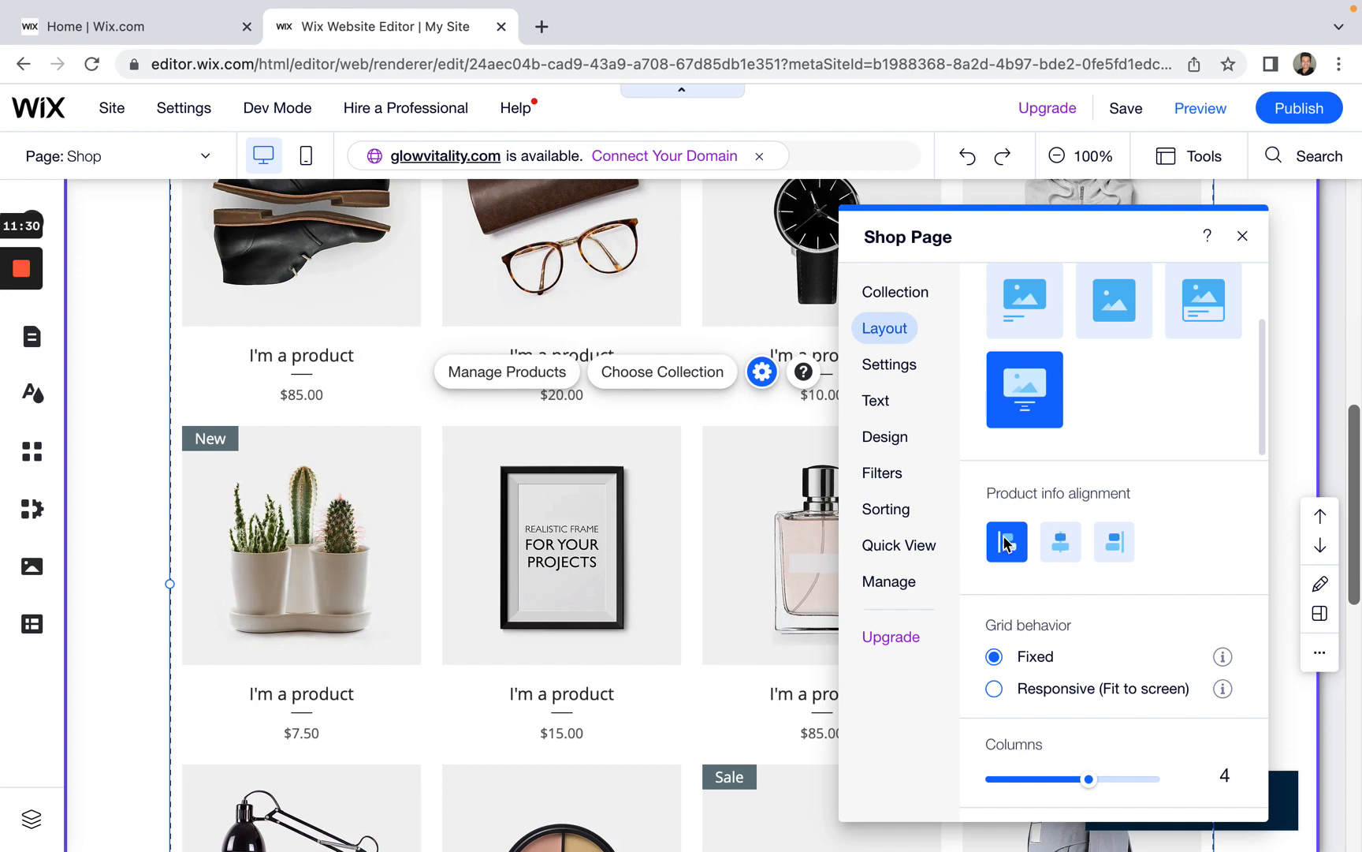
click(1059, 542)
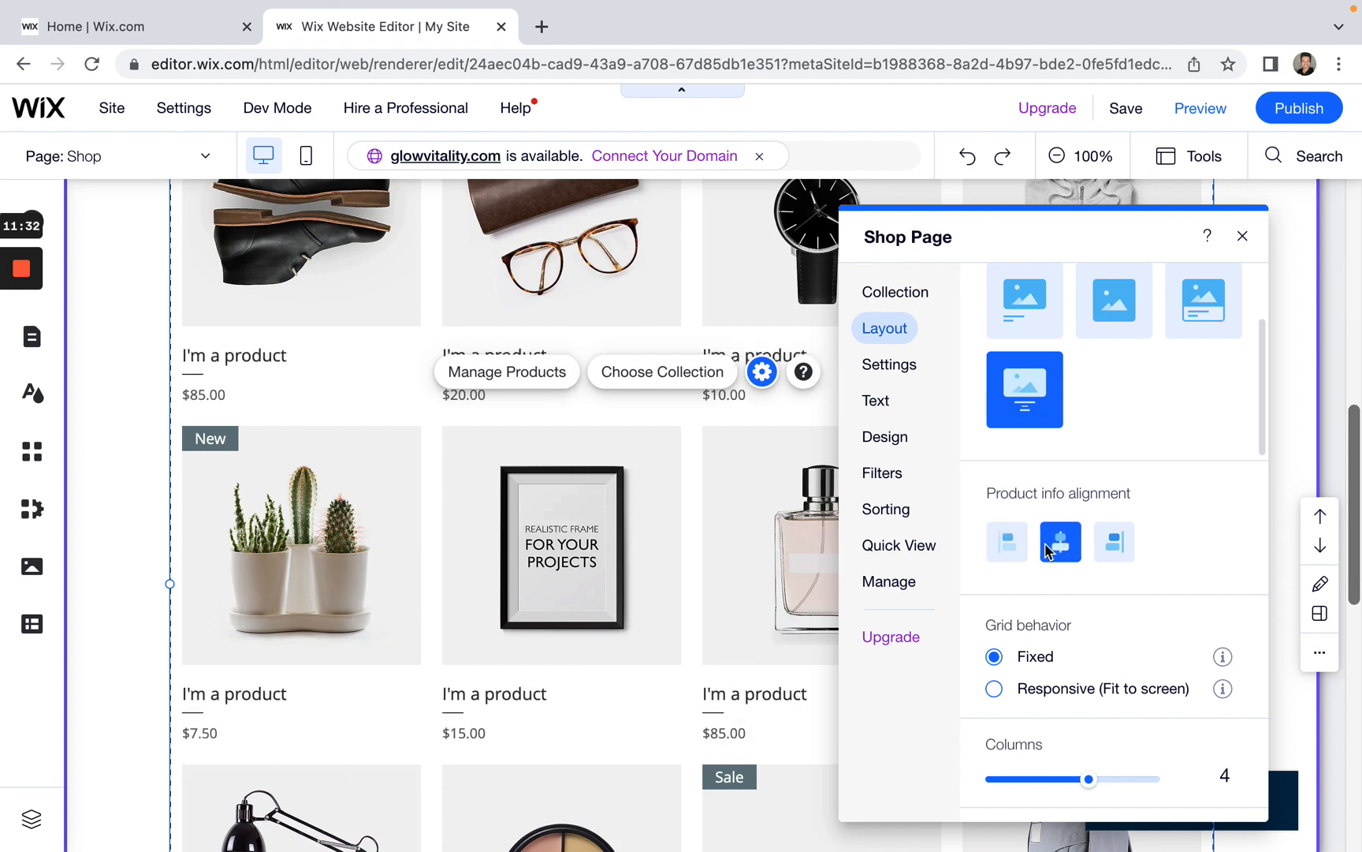
click(1023, 543)
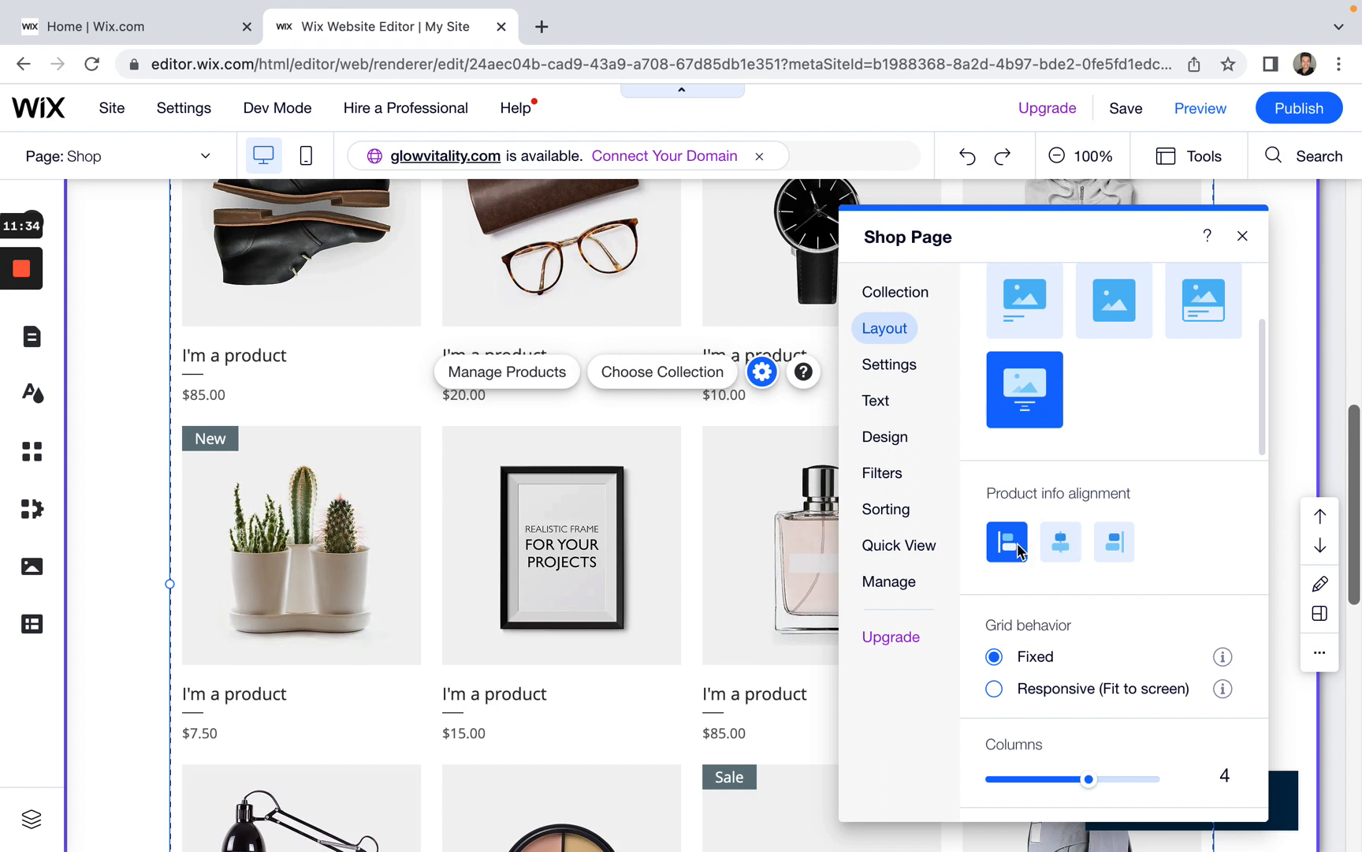
click(1117, 547)
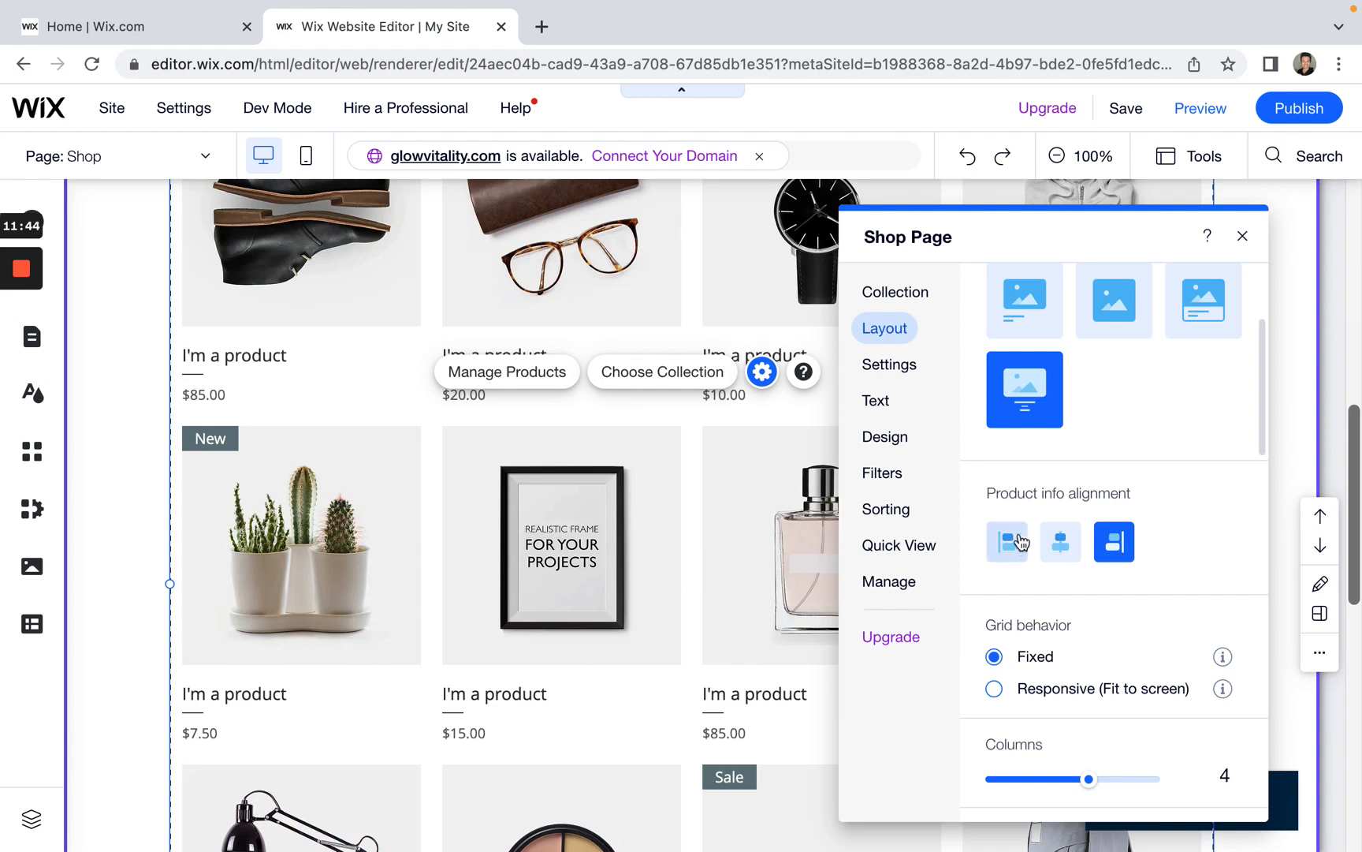
click(1059, 550)
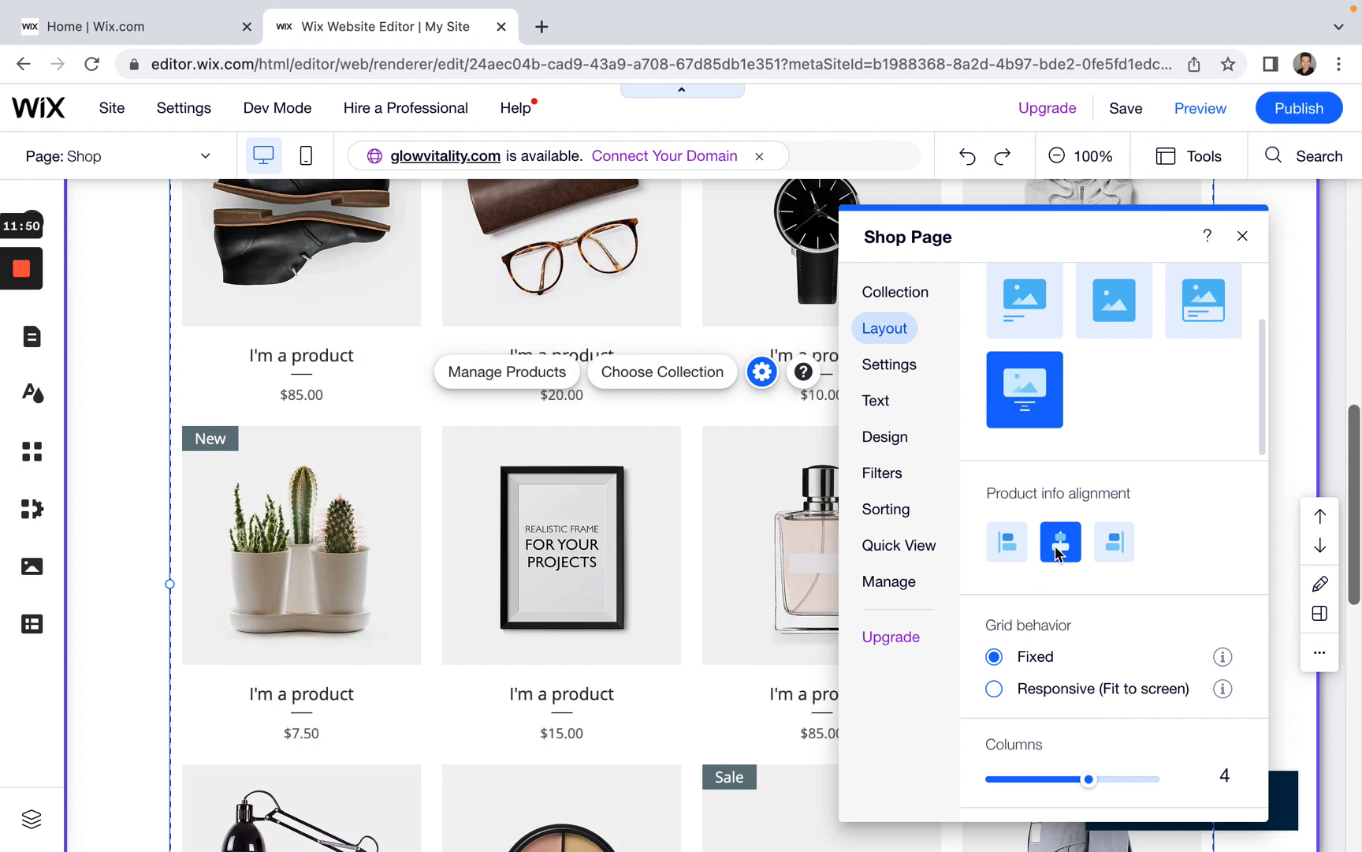
click(1114, 543)
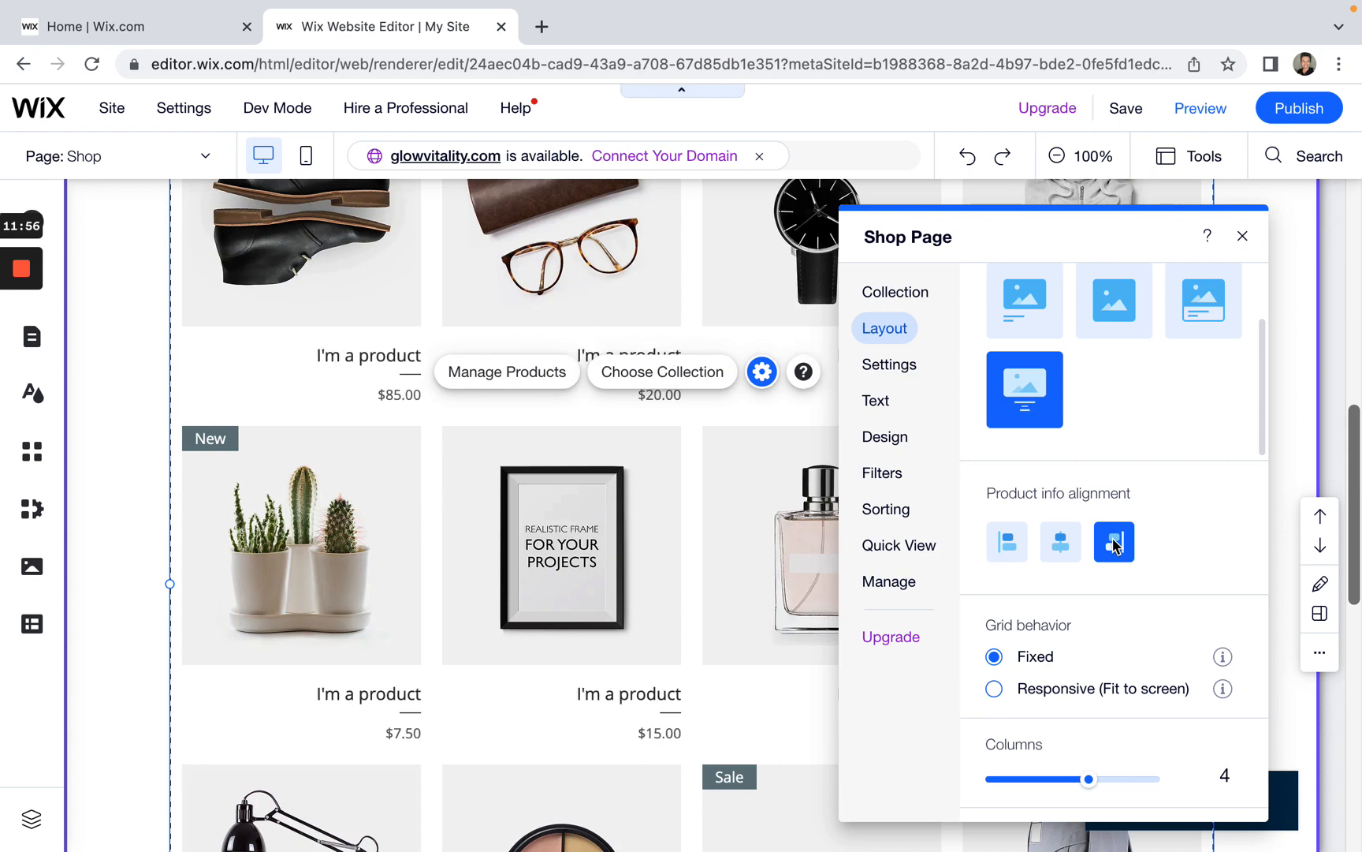
scroll(1133, 551, down, 3)
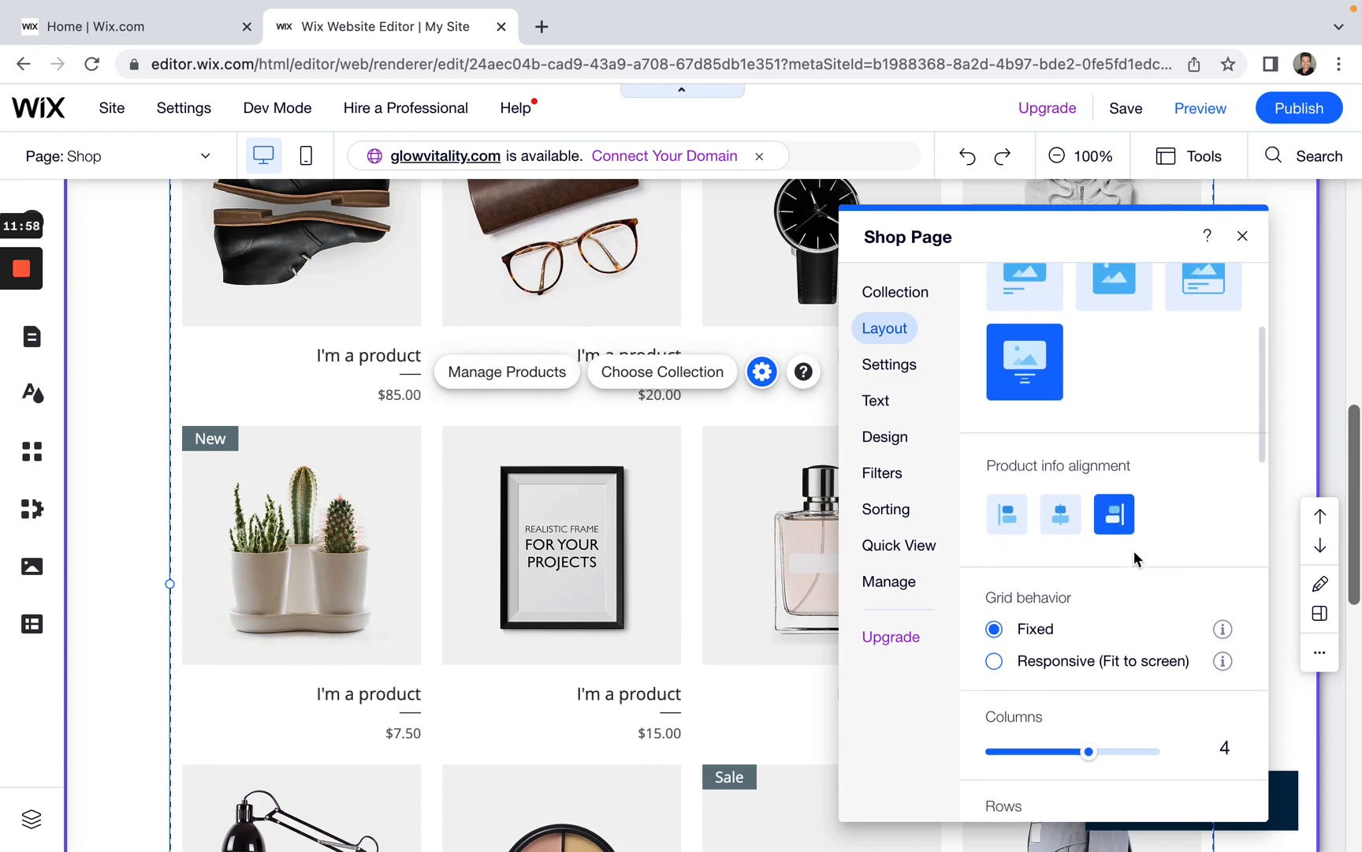
click(1075, 446)
scroll(1077, 450, up, 8)
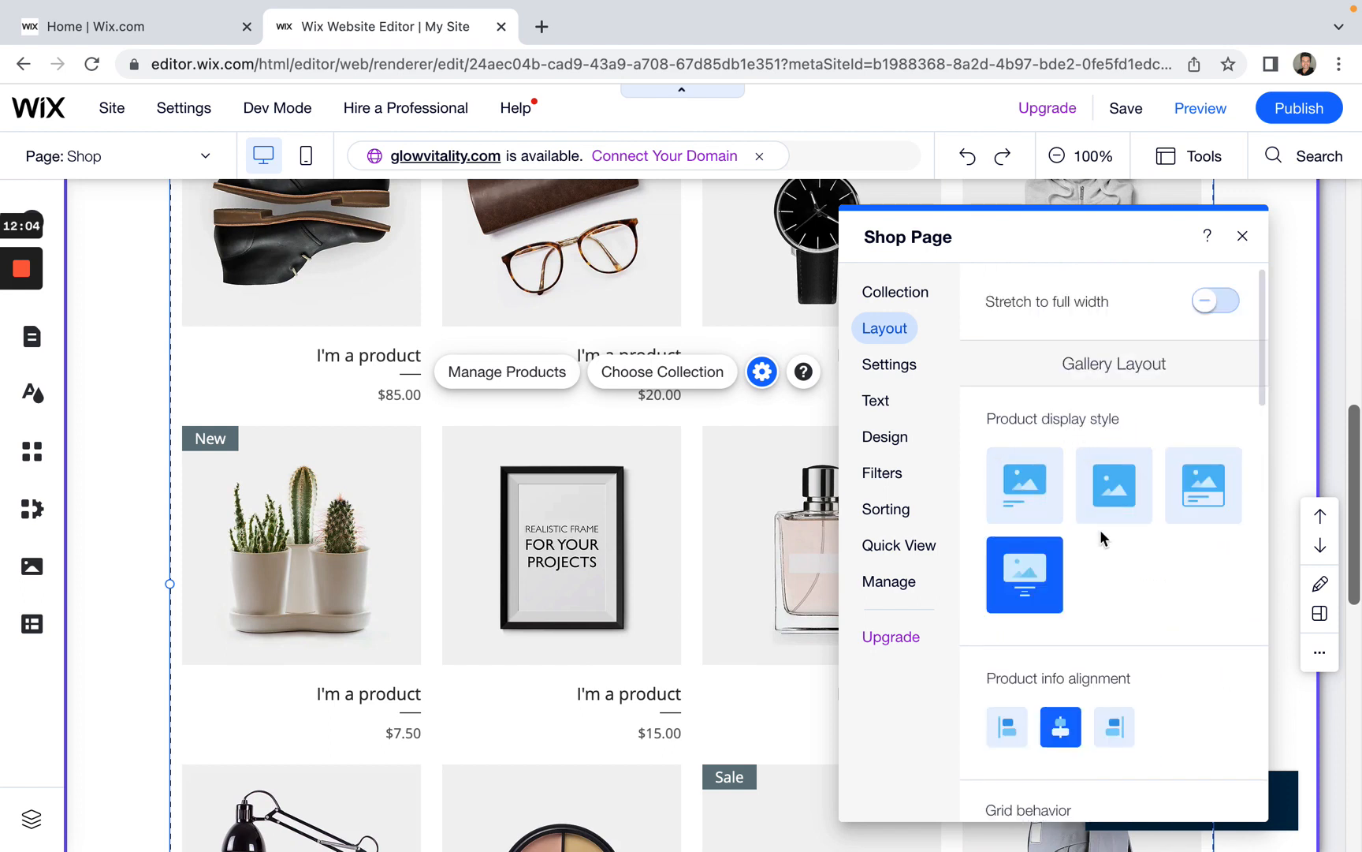
Step: Apply the first product display style, with unframed info below the image, and center the product info
click(1039, 503)
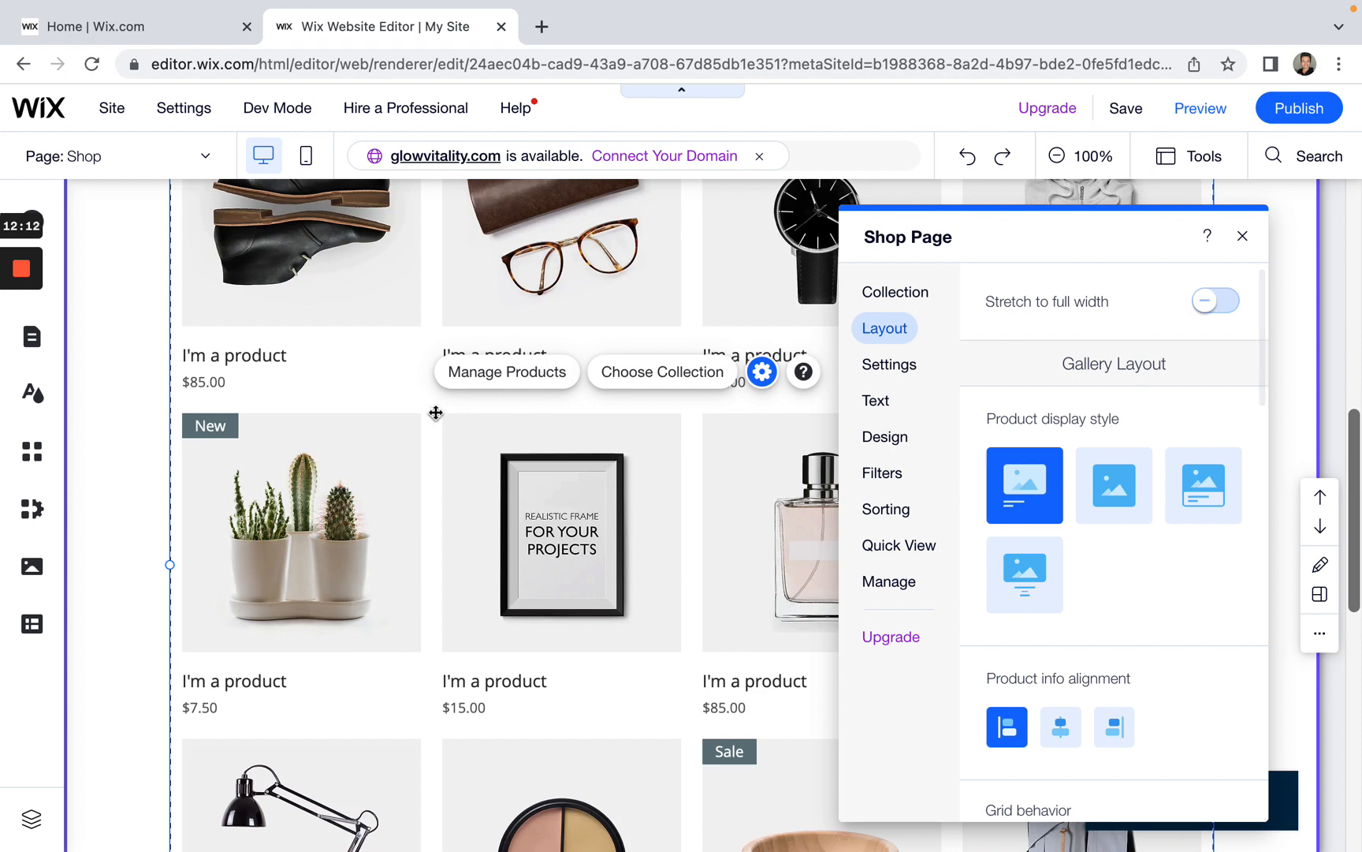
scroll(378, 499, up, 1)
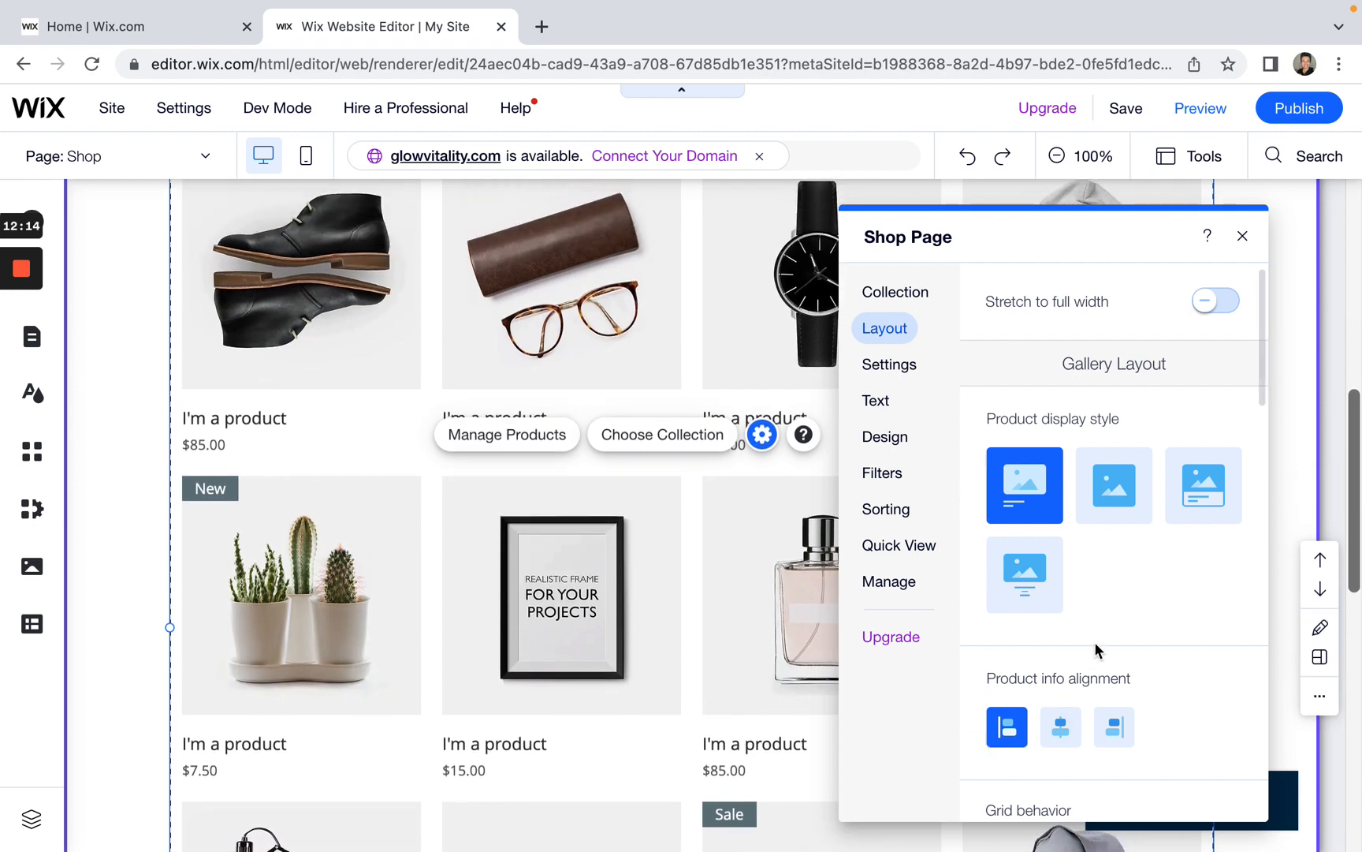
scroll(1094, 641, down, 1)
click(1061, 635)
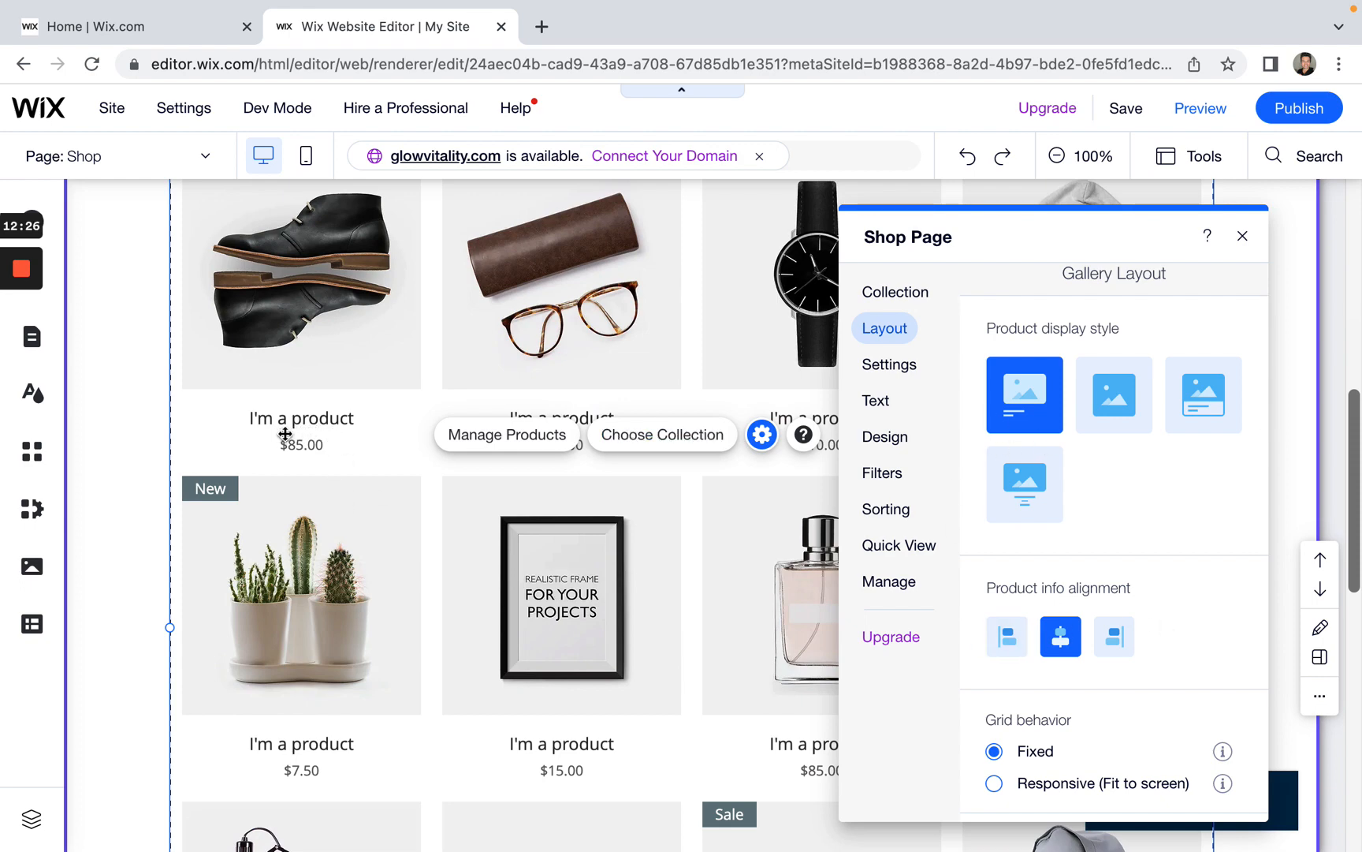
Step: Set the Shop gallery to 3 columns and move the settings dialog aside to check the product rows
scroll(443, 553, down, 1)
scroll(1100, 599, down, 5)
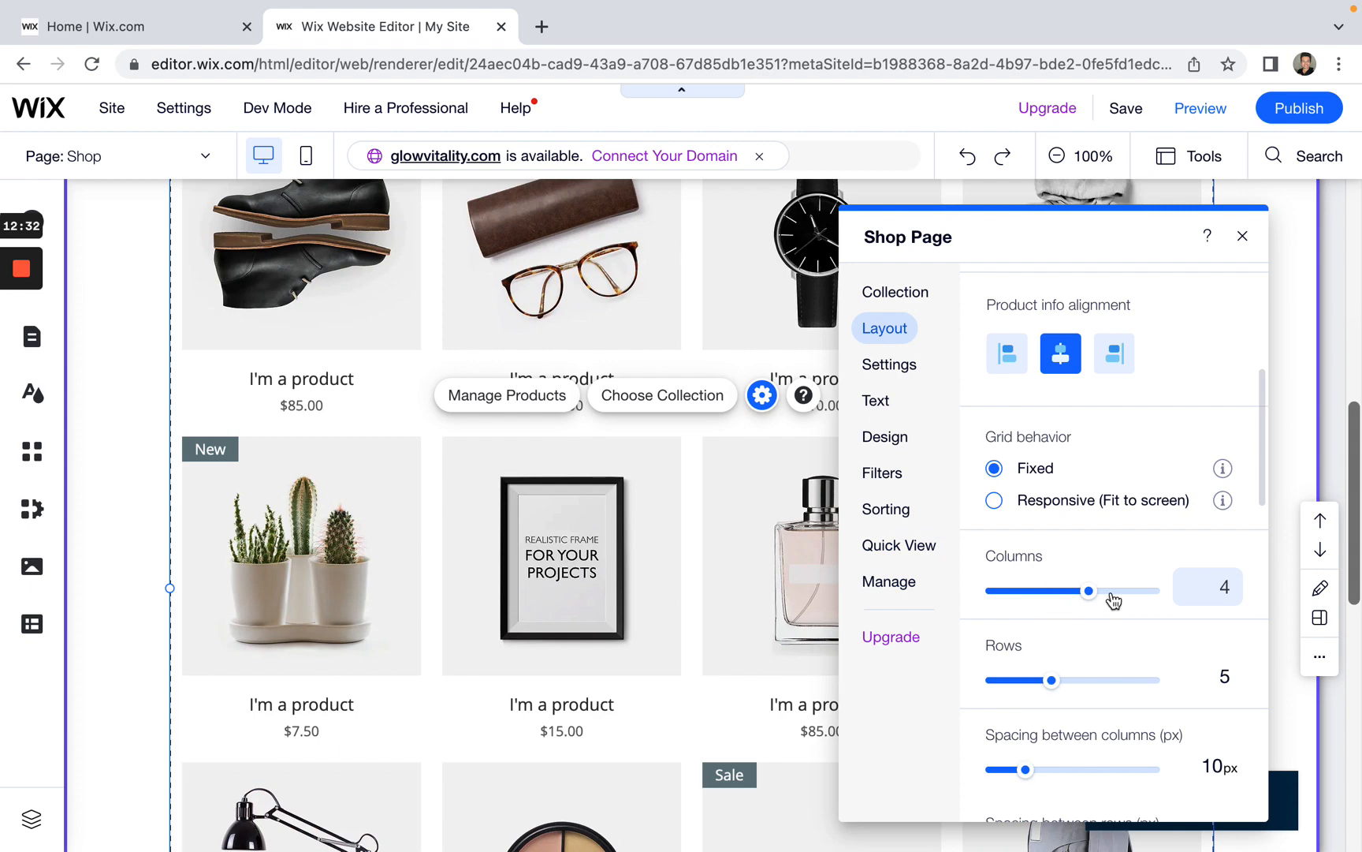
drag(1052, 237, 661, 443)
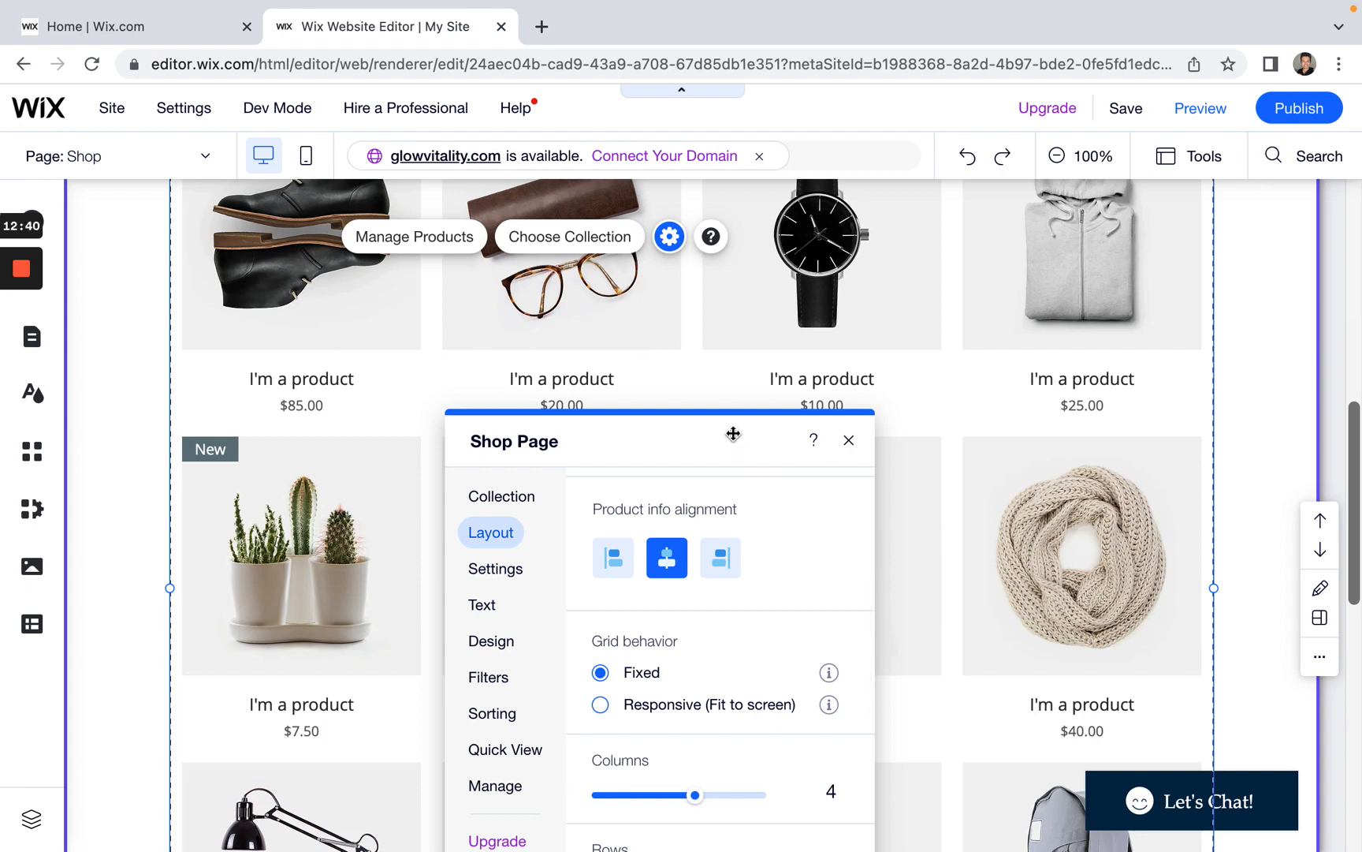
drag(734, 446, 746, 353)
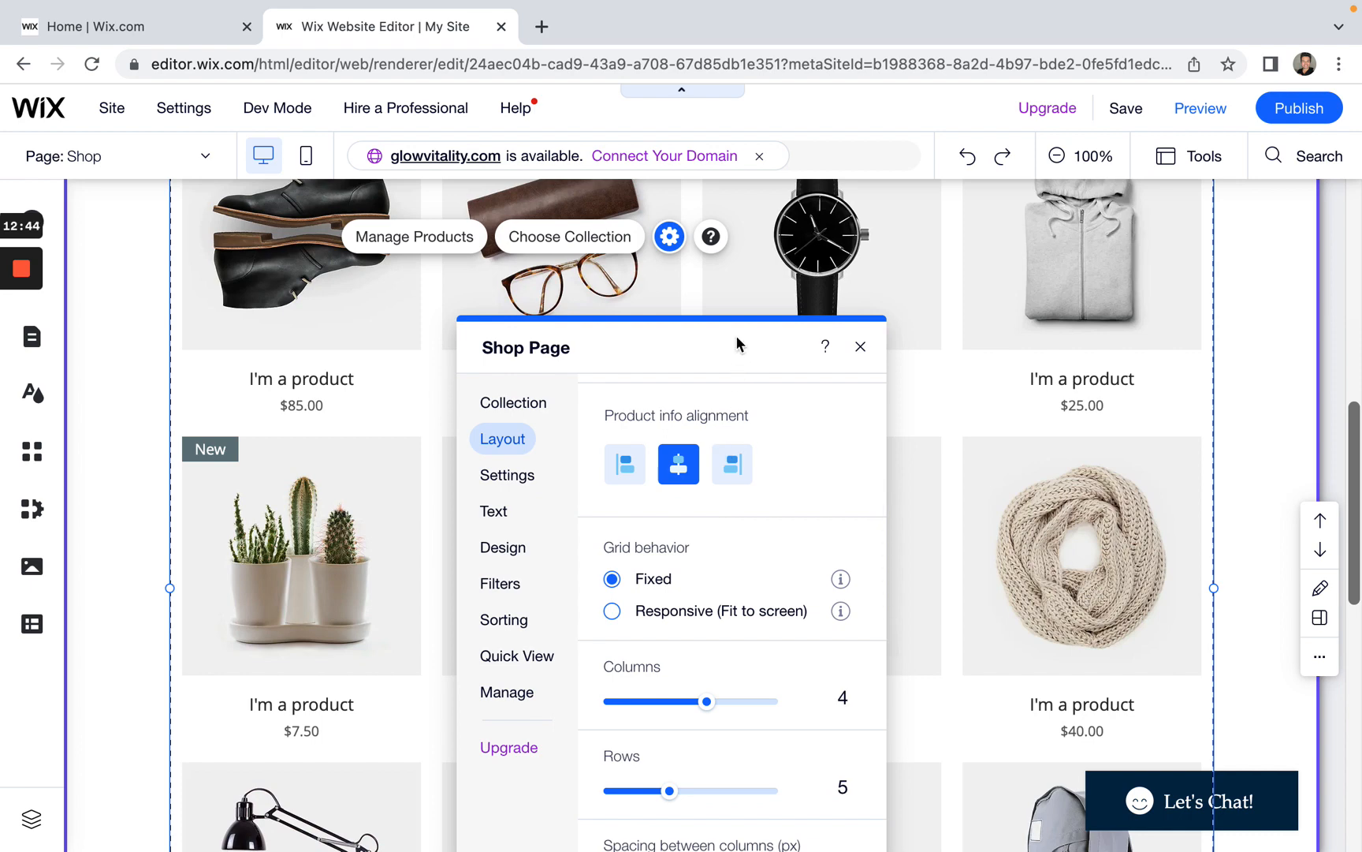
drag(737, 337, 735, 281)
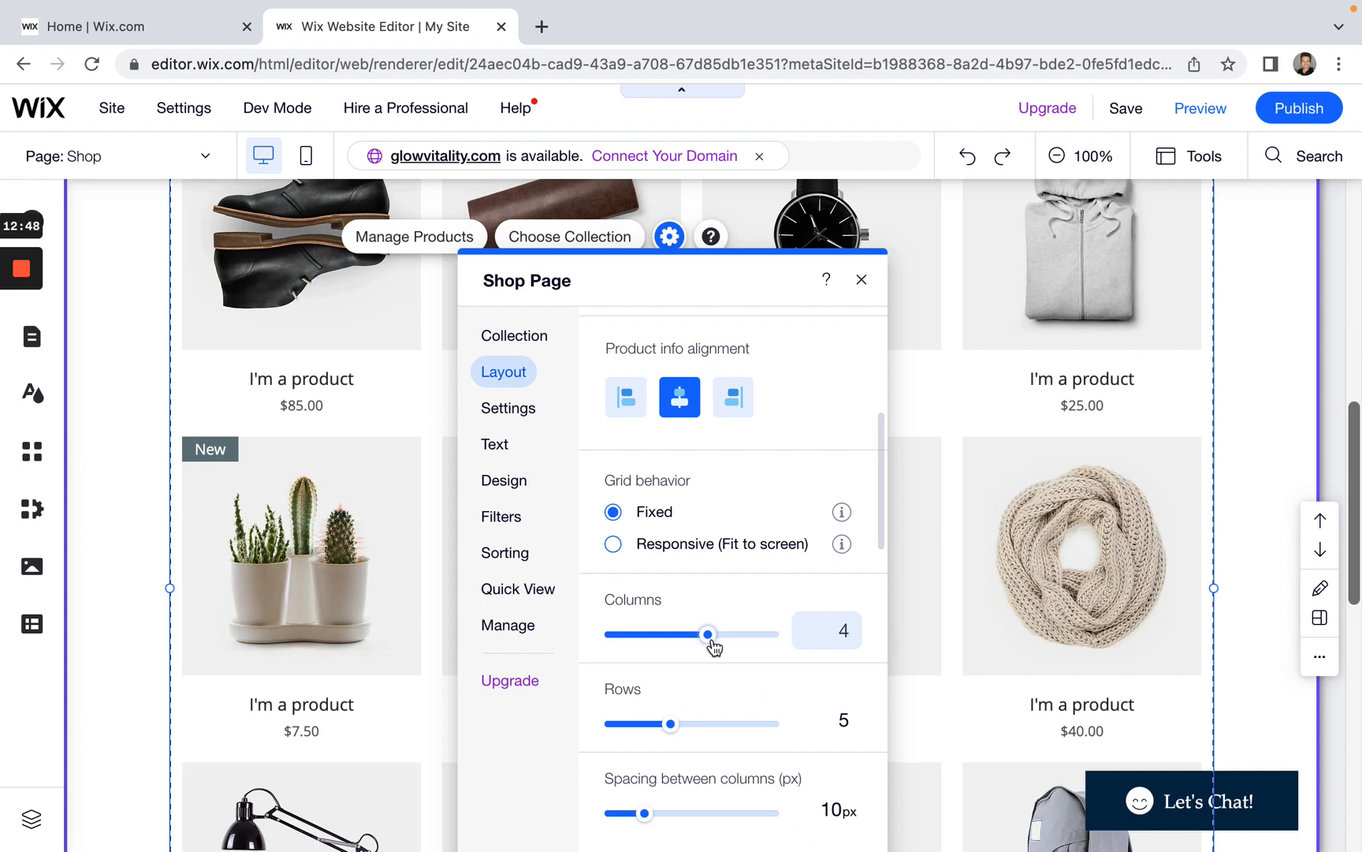
click(675, 636)
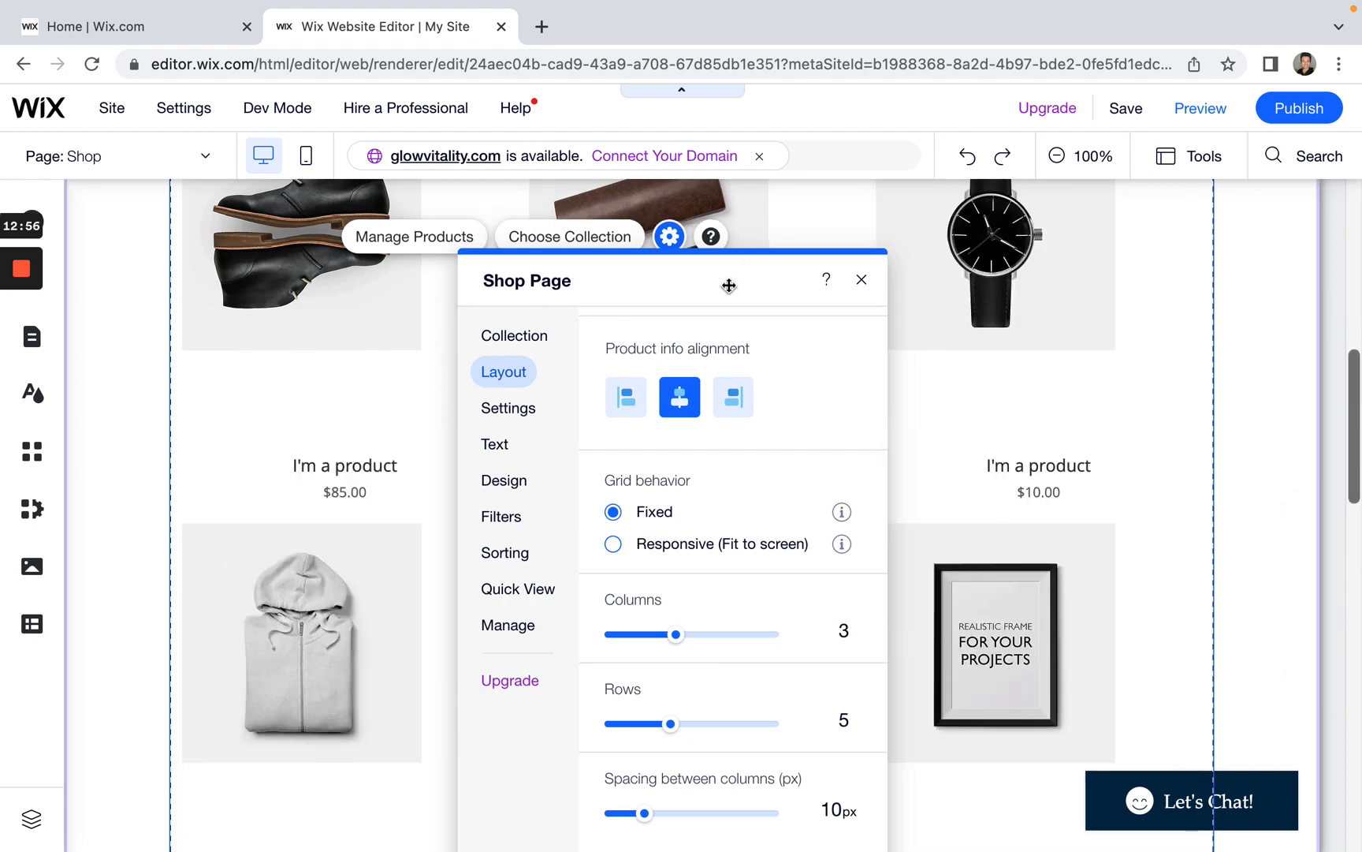
drag(1195, 403, 1135, 394)
scroll(730, 501, up, 2)
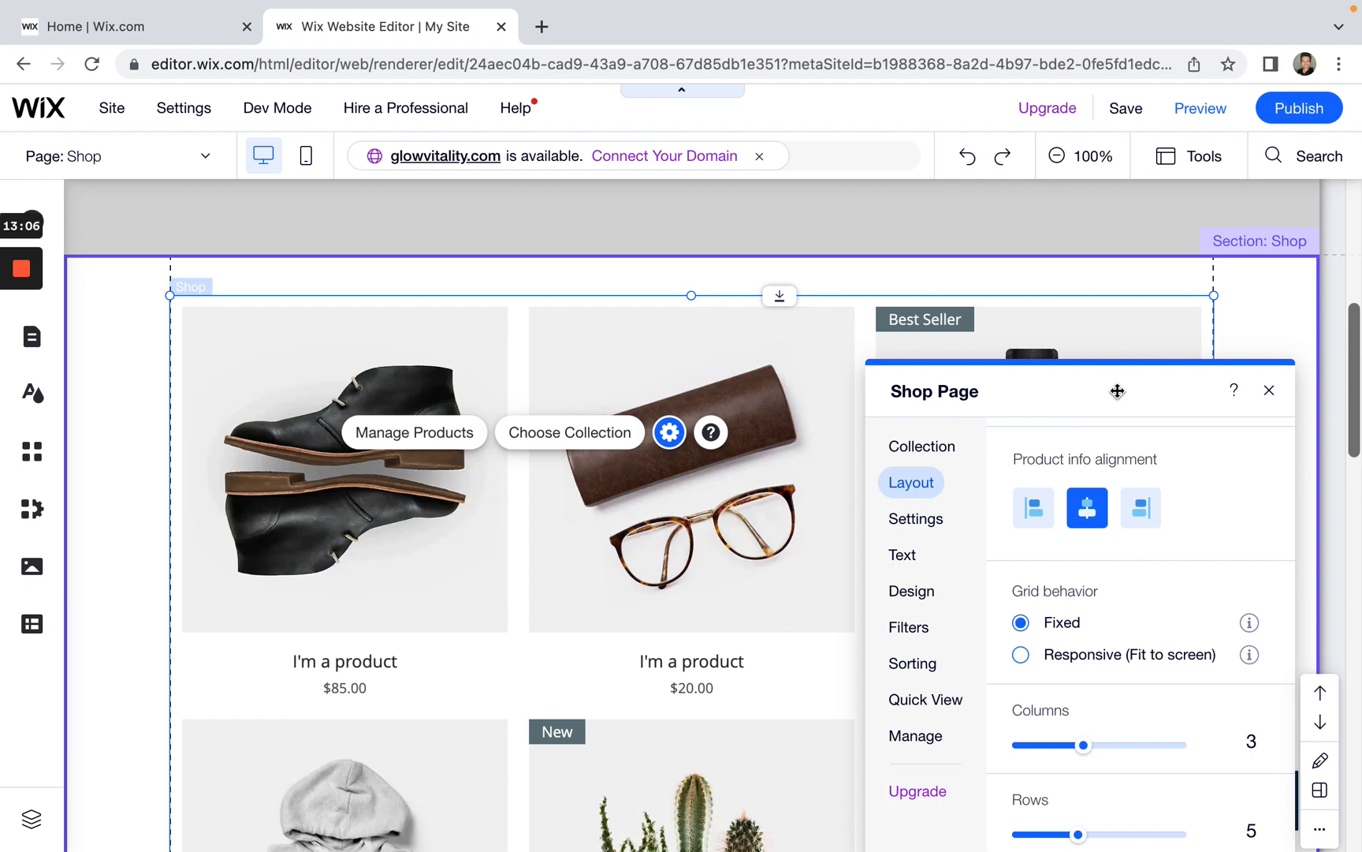
drag(1117, 391, 1095, 292)
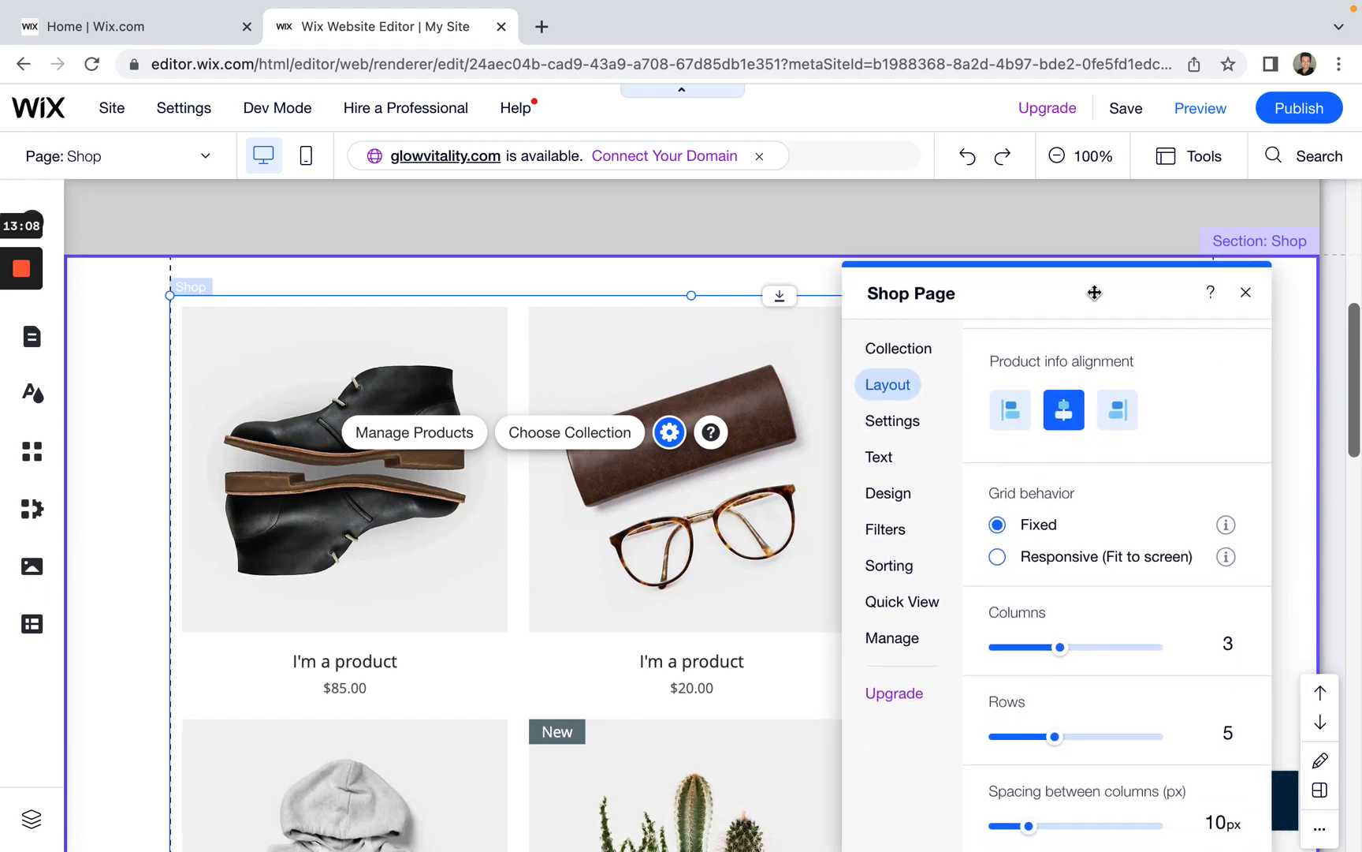
scroll(675, 703, down, 5)
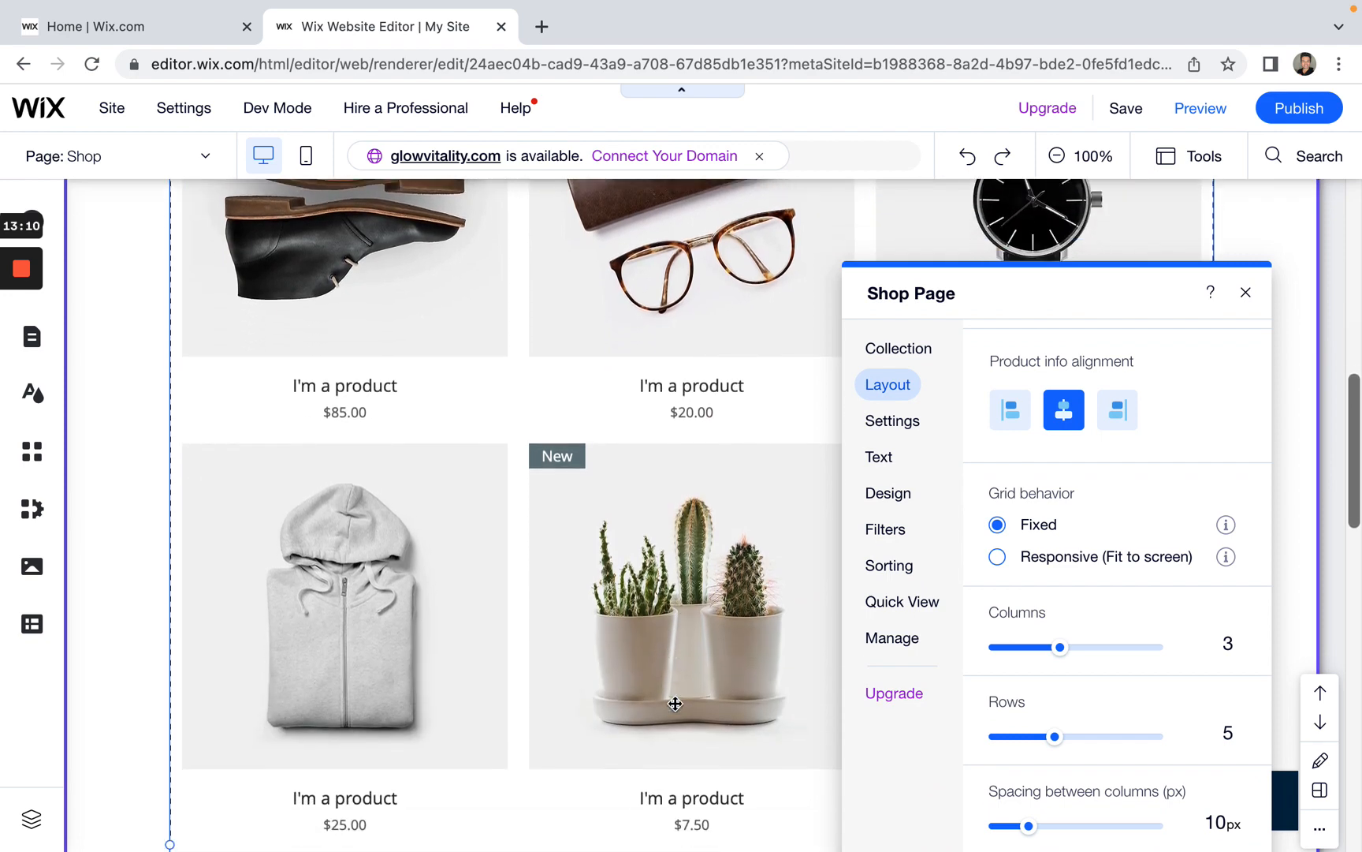
Step: Examine all product rows of the Shop gallery against the column, row and spacing options in its layout settings
scroll(675, 704, up, 5)
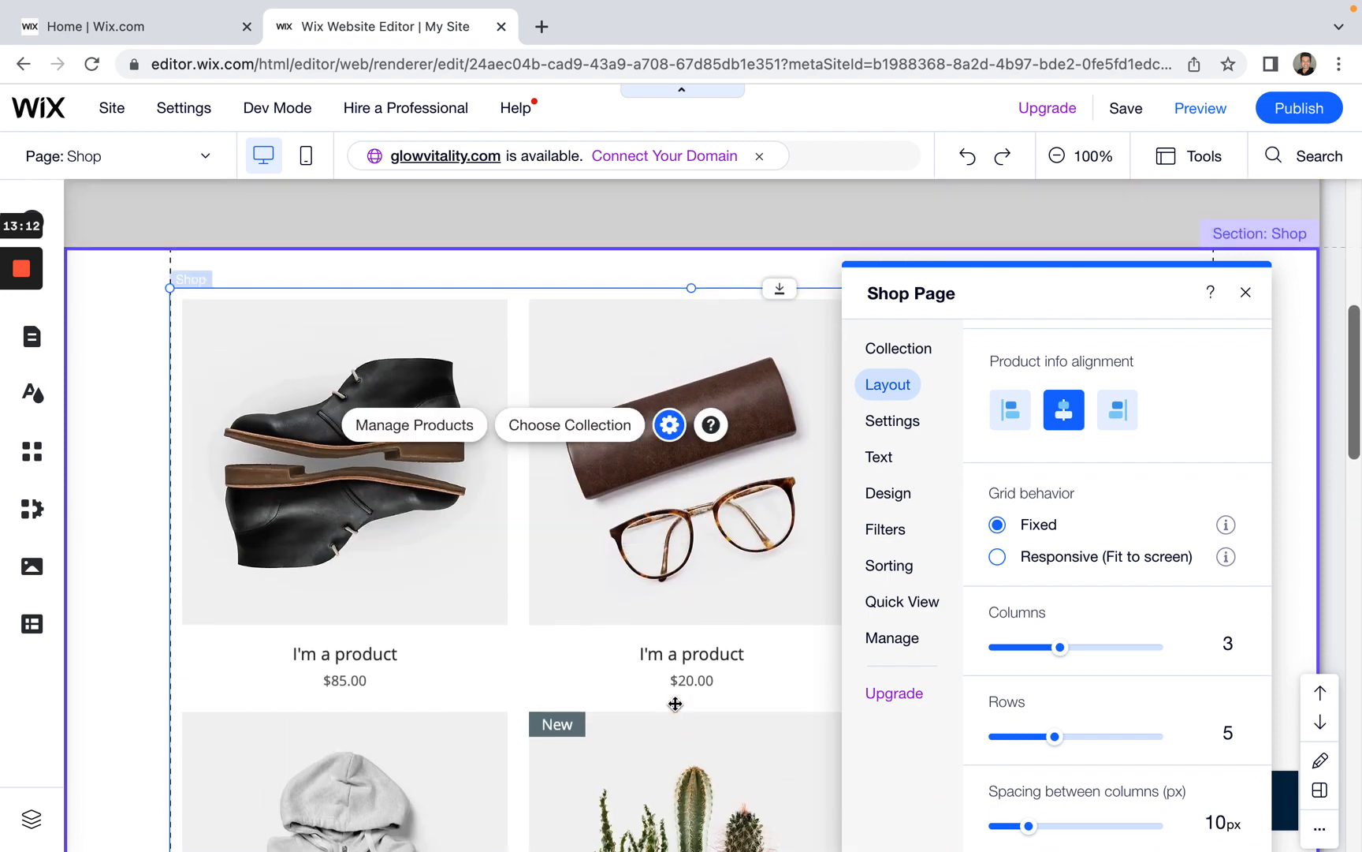
scroll(675, 704, down, 3)
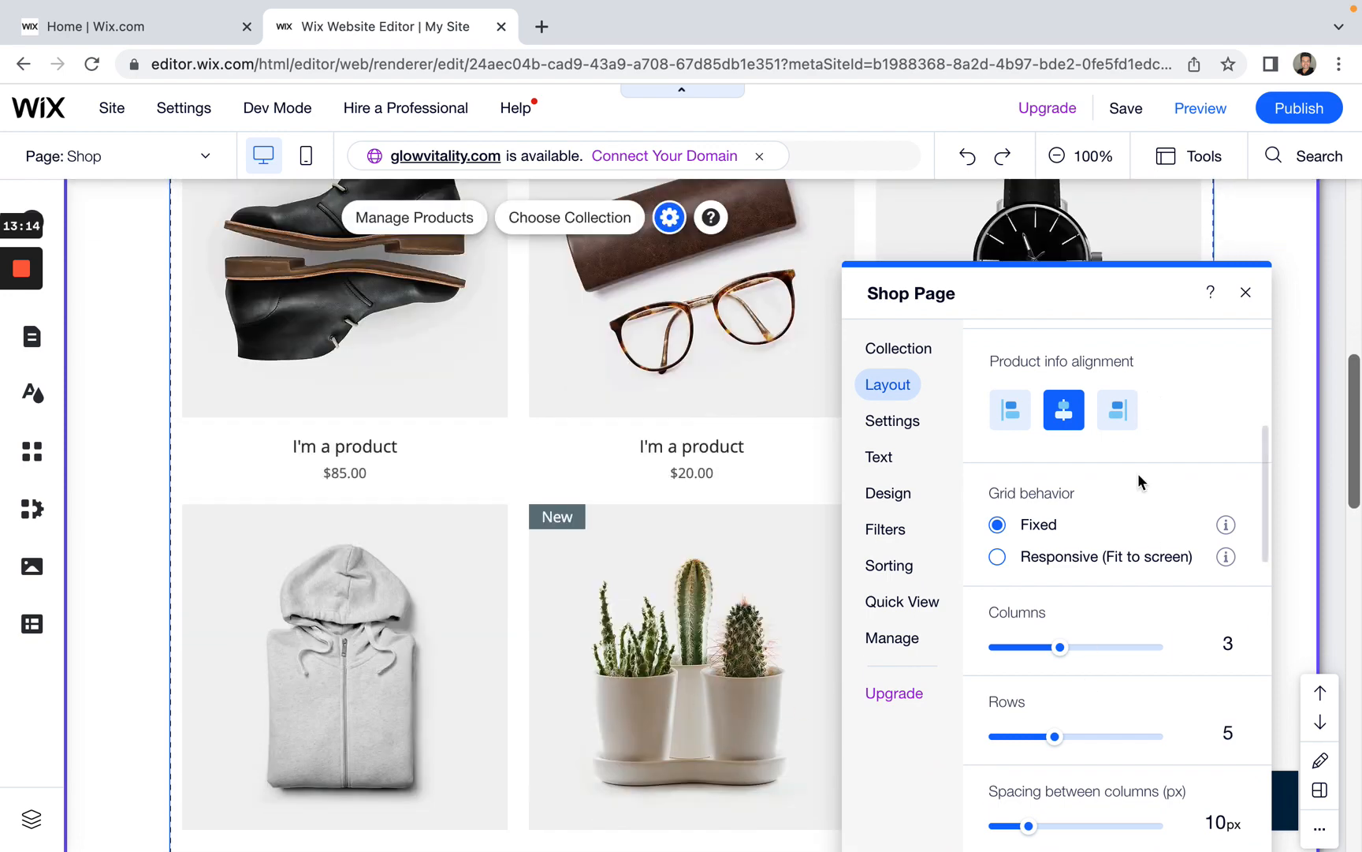
scroll(1150, 532, down, 1)
scroll(1150, 531, down, 1)
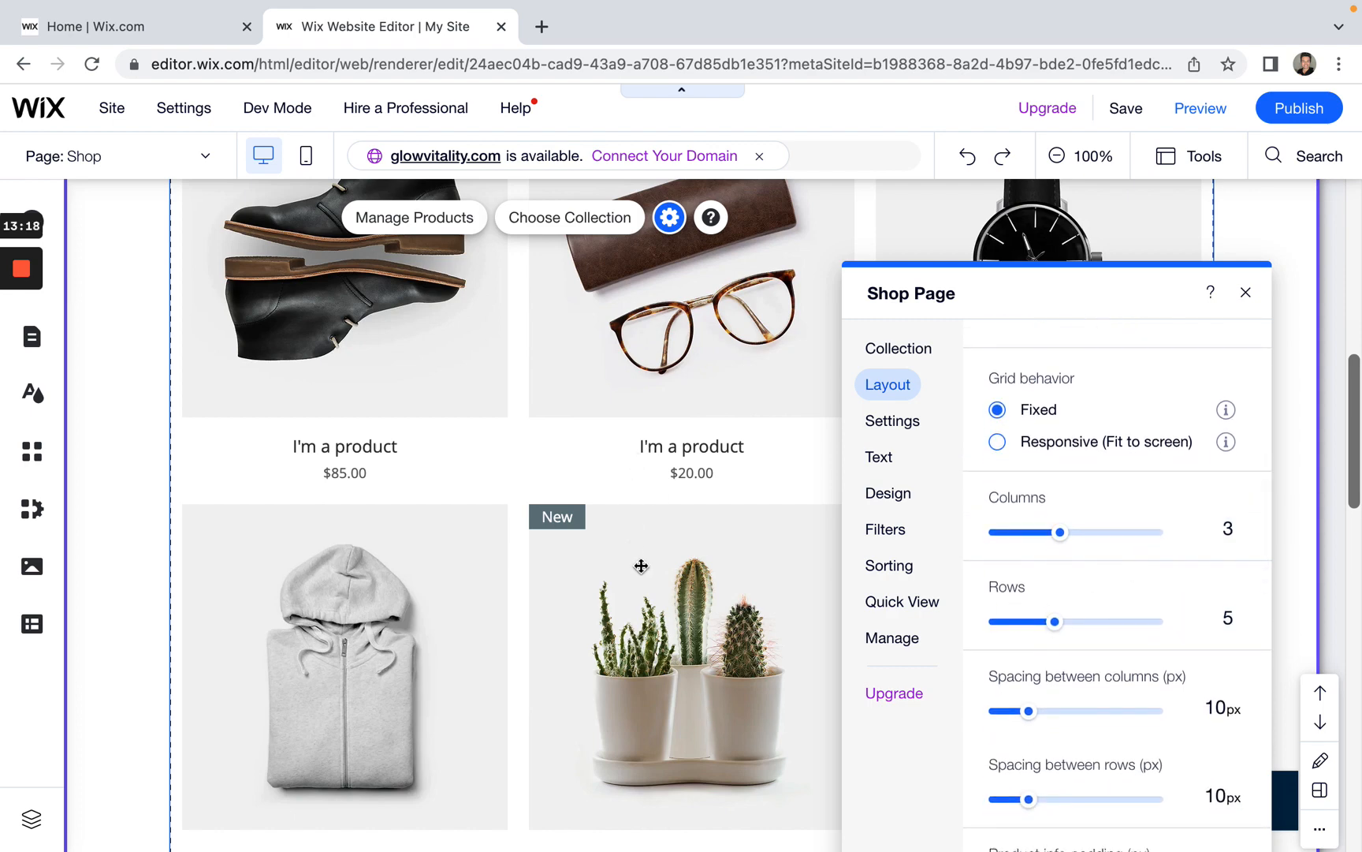
scroll(641, 566, down, 12)
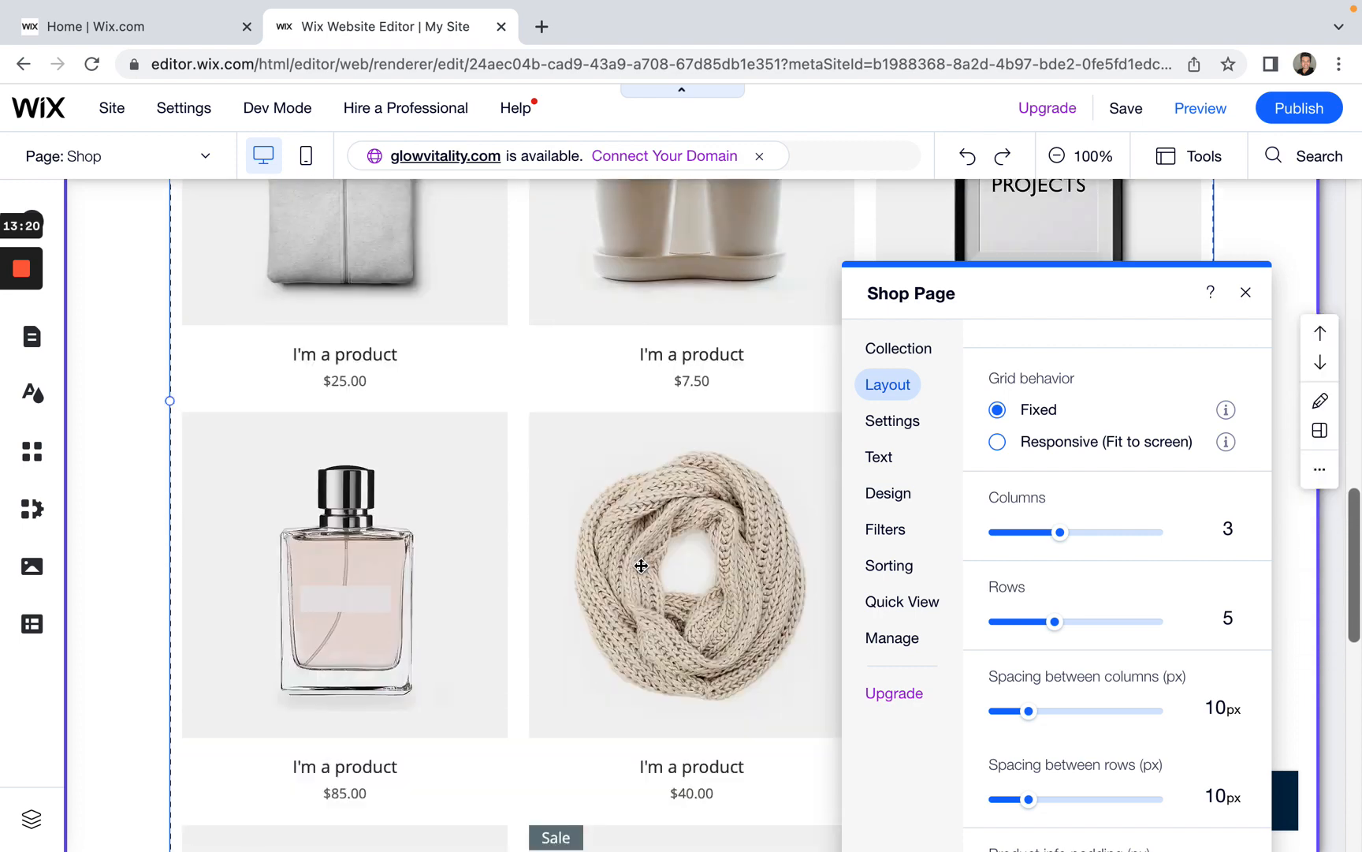
scroll(641, 566, down, 1)
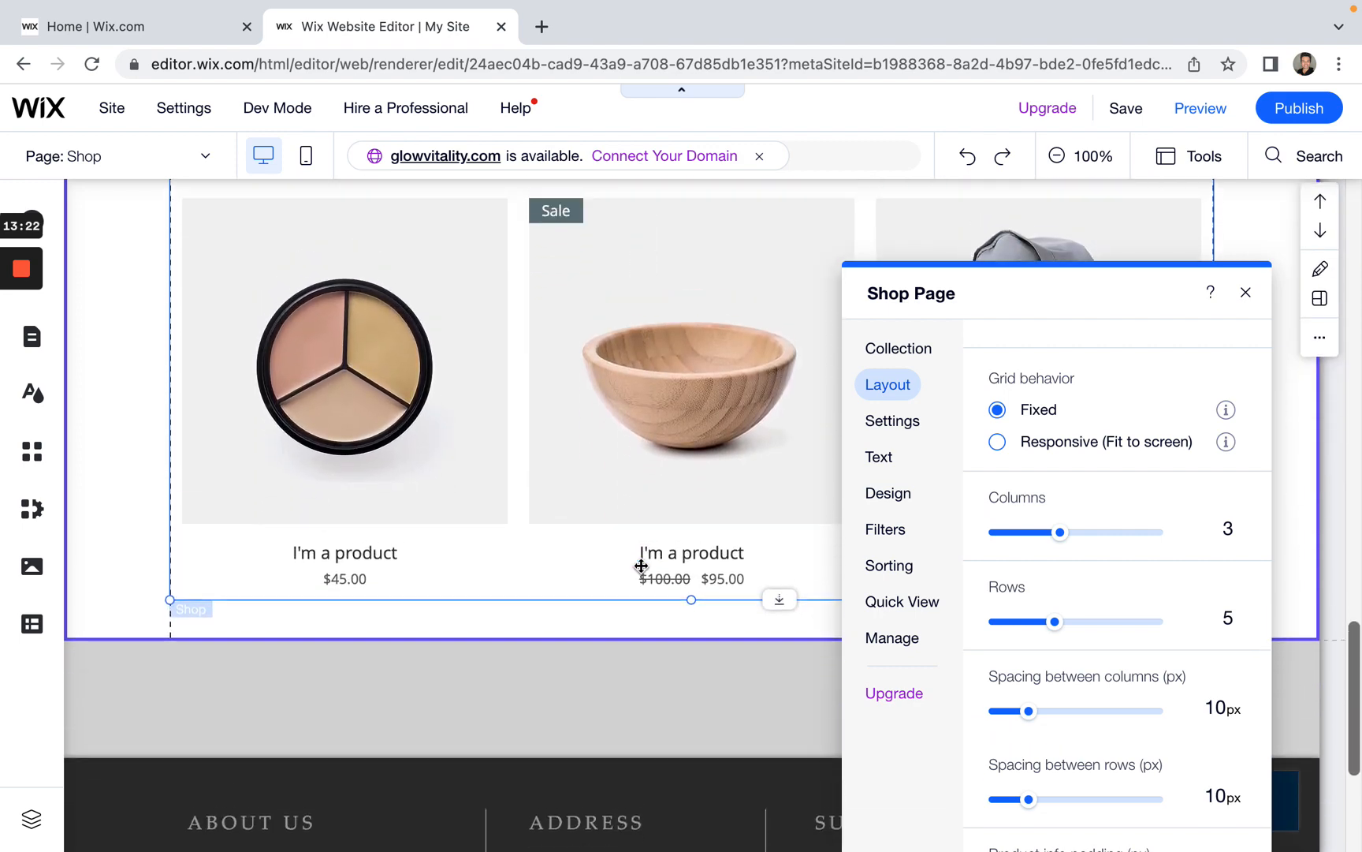
scroll(740, 550, up, 9)
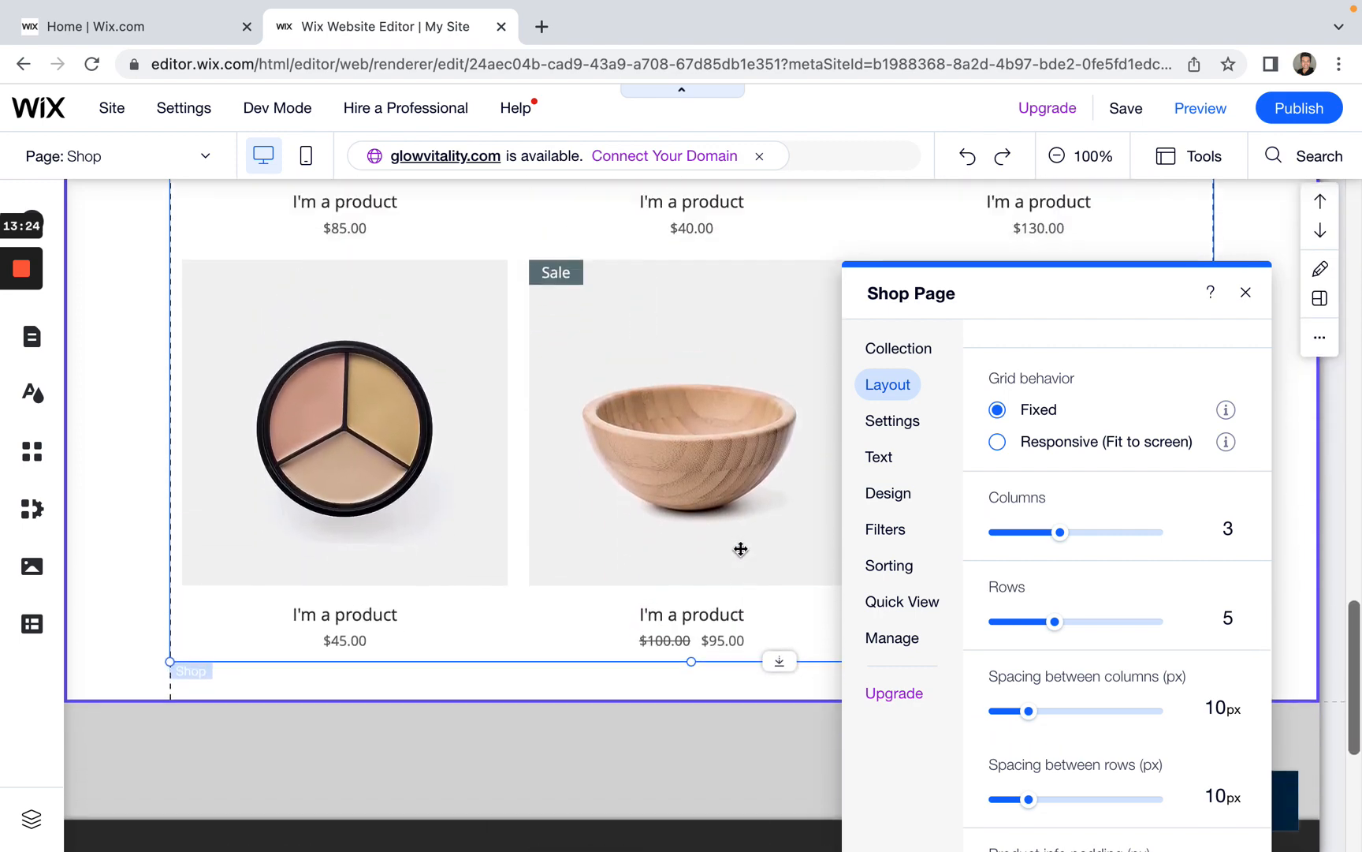
scroll(741, 550, up, 9)
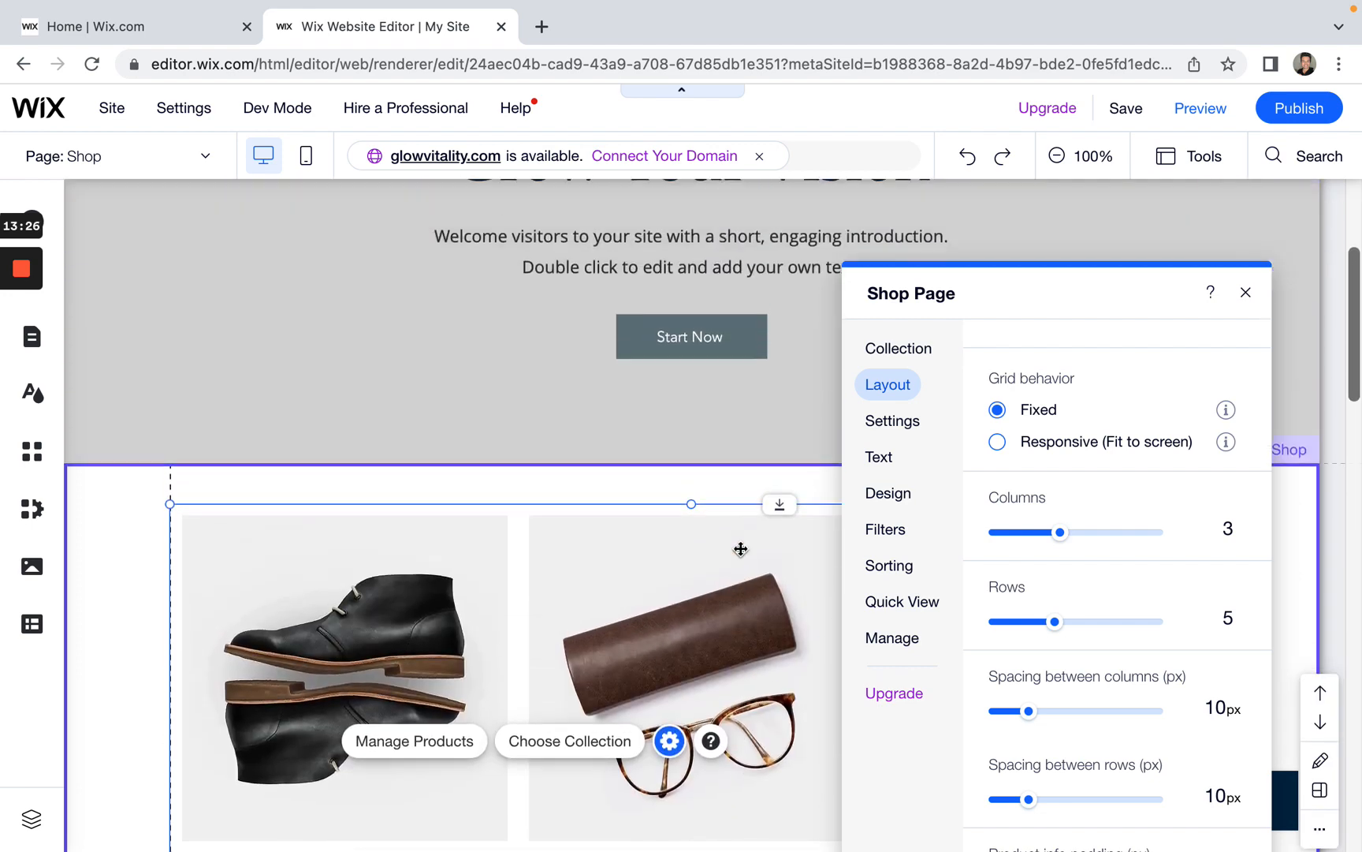
scroll(740, 550, down, 7)
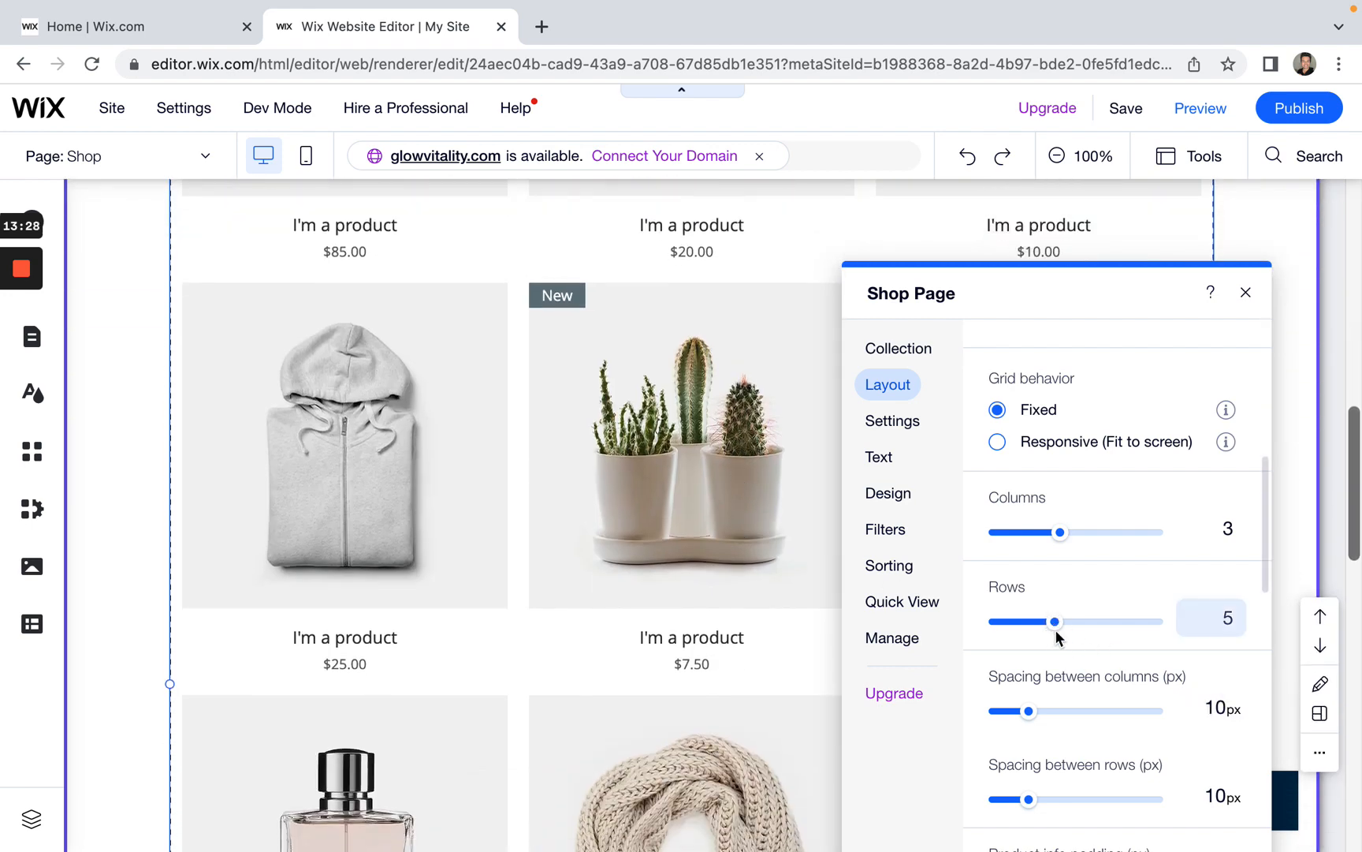
scroll(662, 638, down, 7)
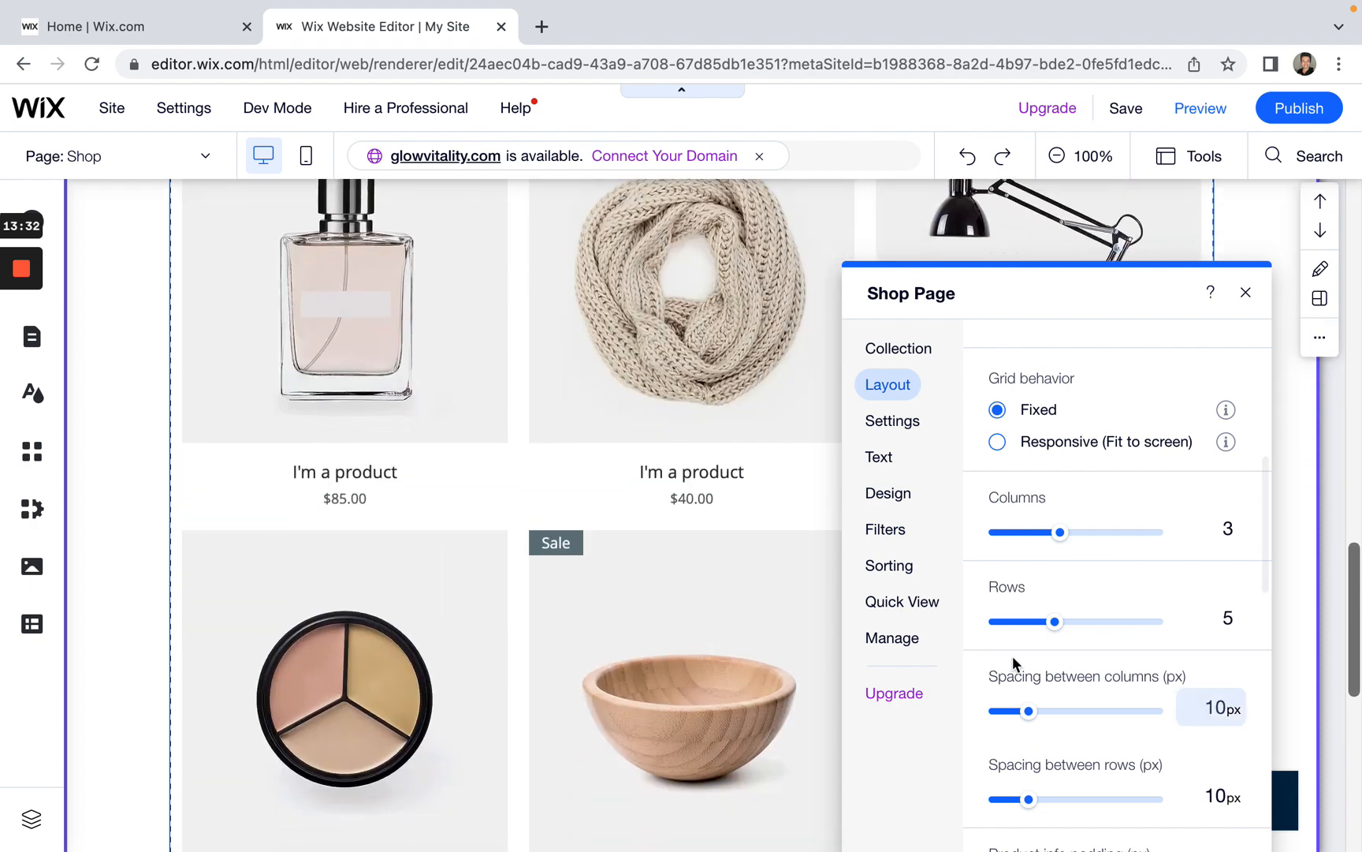
Step: Try 21 px of spacing between the Shop gallery's rows, and reduce it to 12 px
scroll(1083, 666, down, 5)
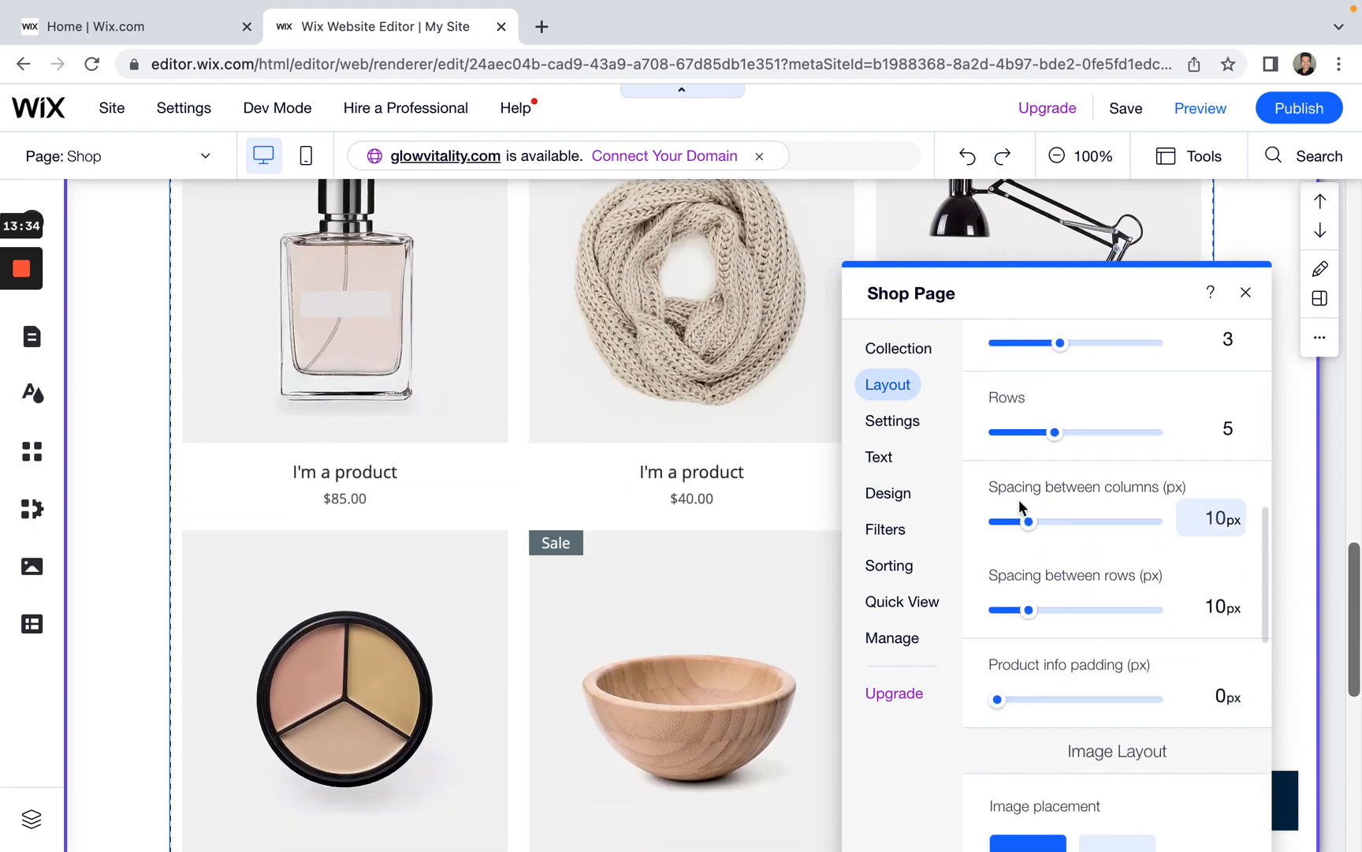
scroll(534, 454, up, 3)
scroll(534, 455, up, 5)
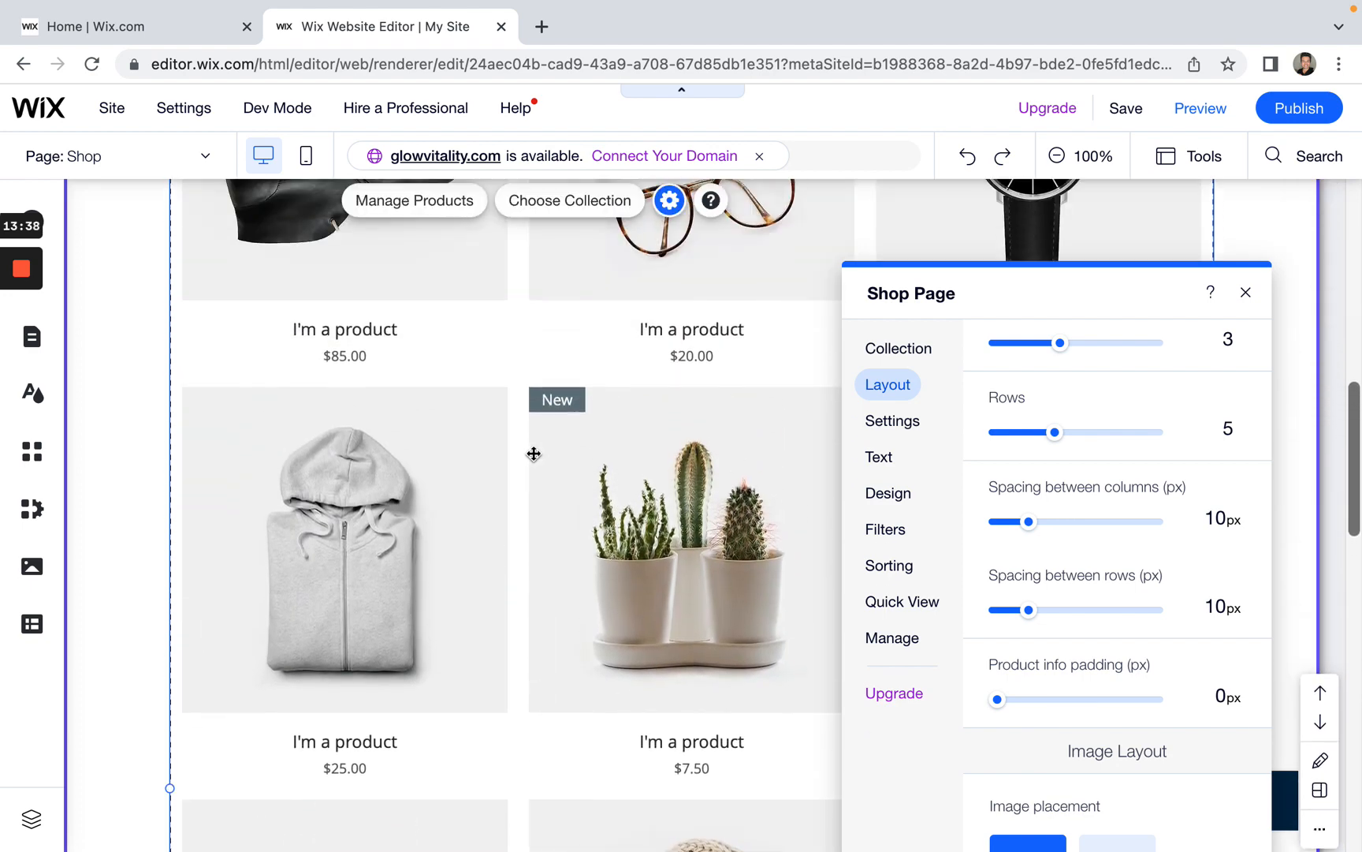
scroll(534, 453, up, 3)
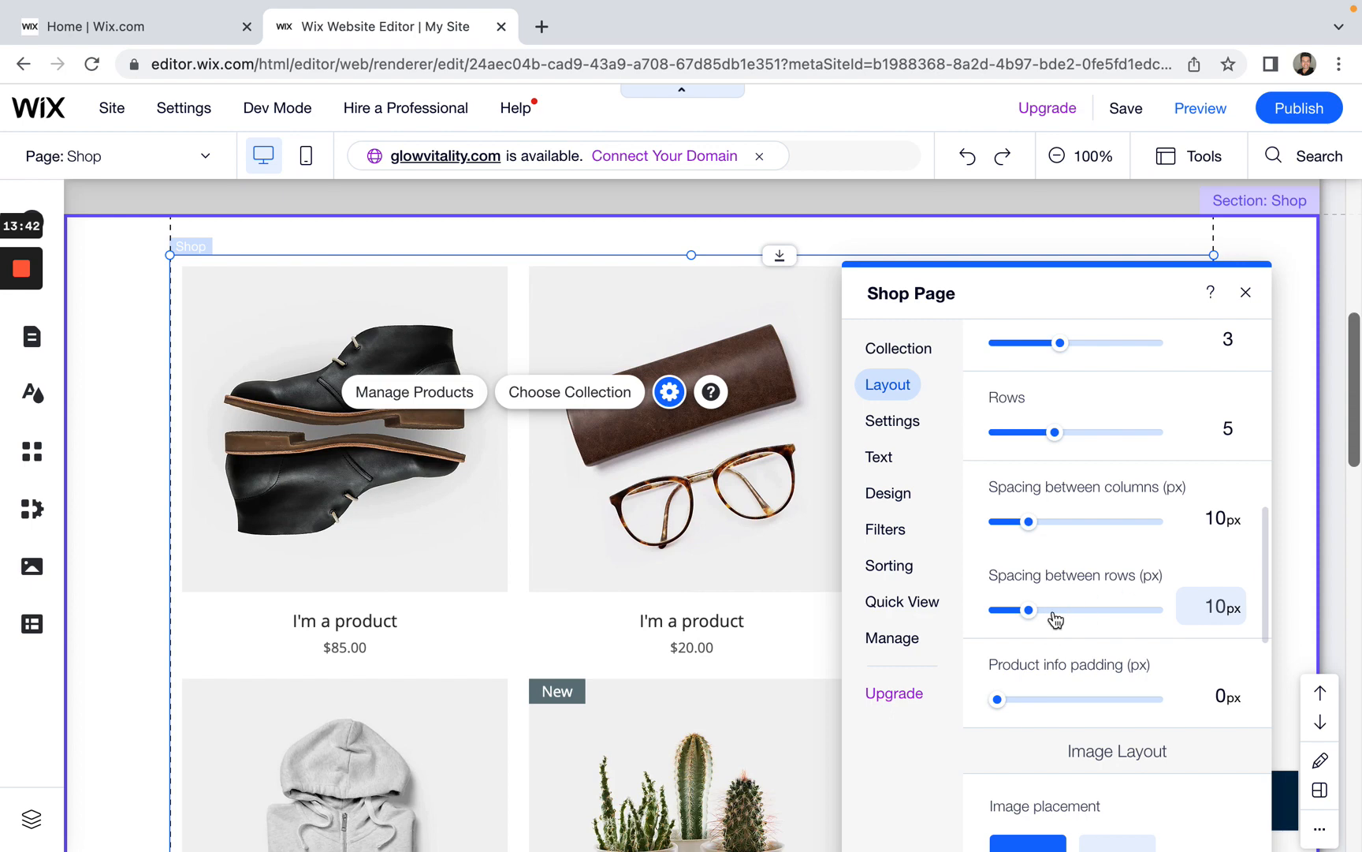
click(1063, 611)
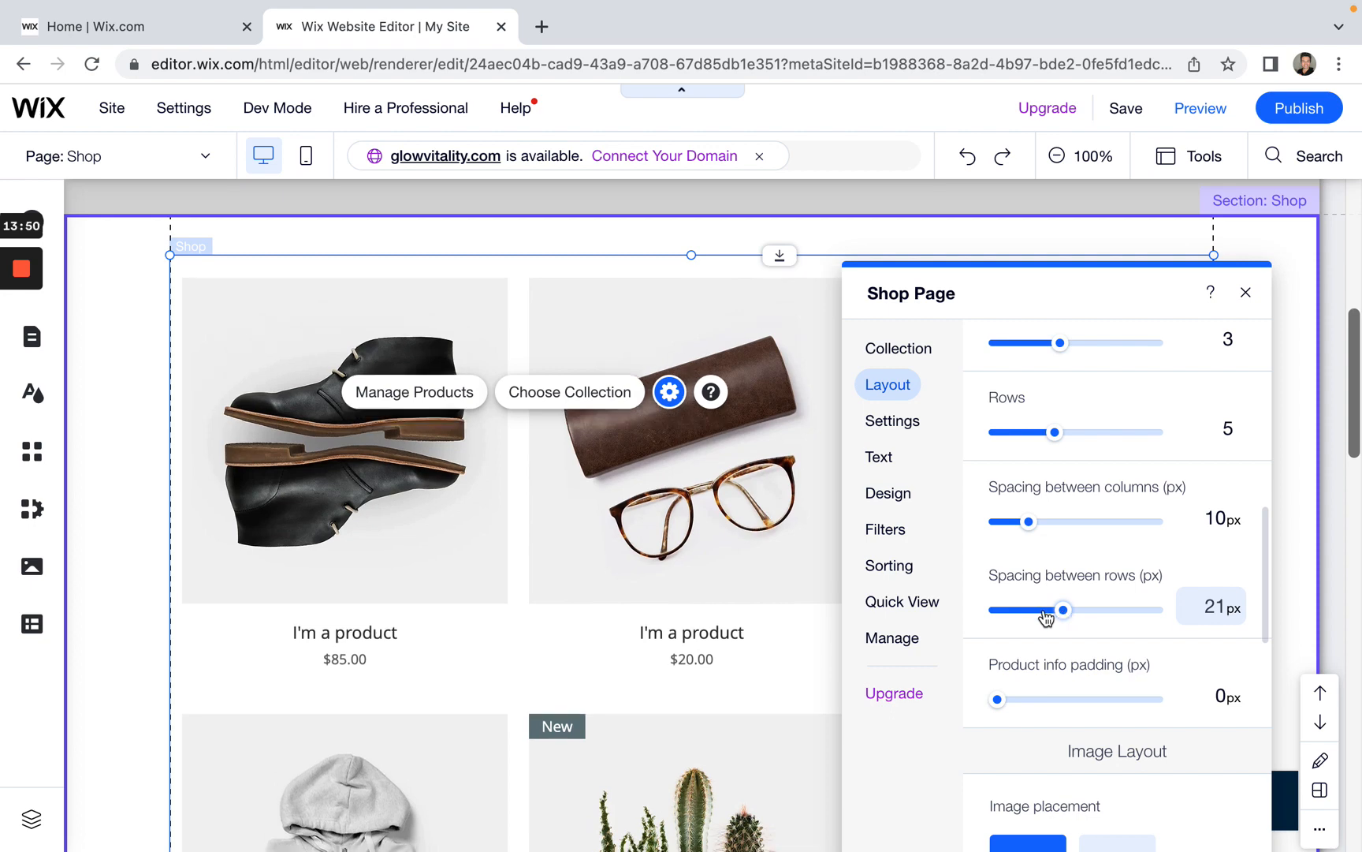
click(1031, 611)
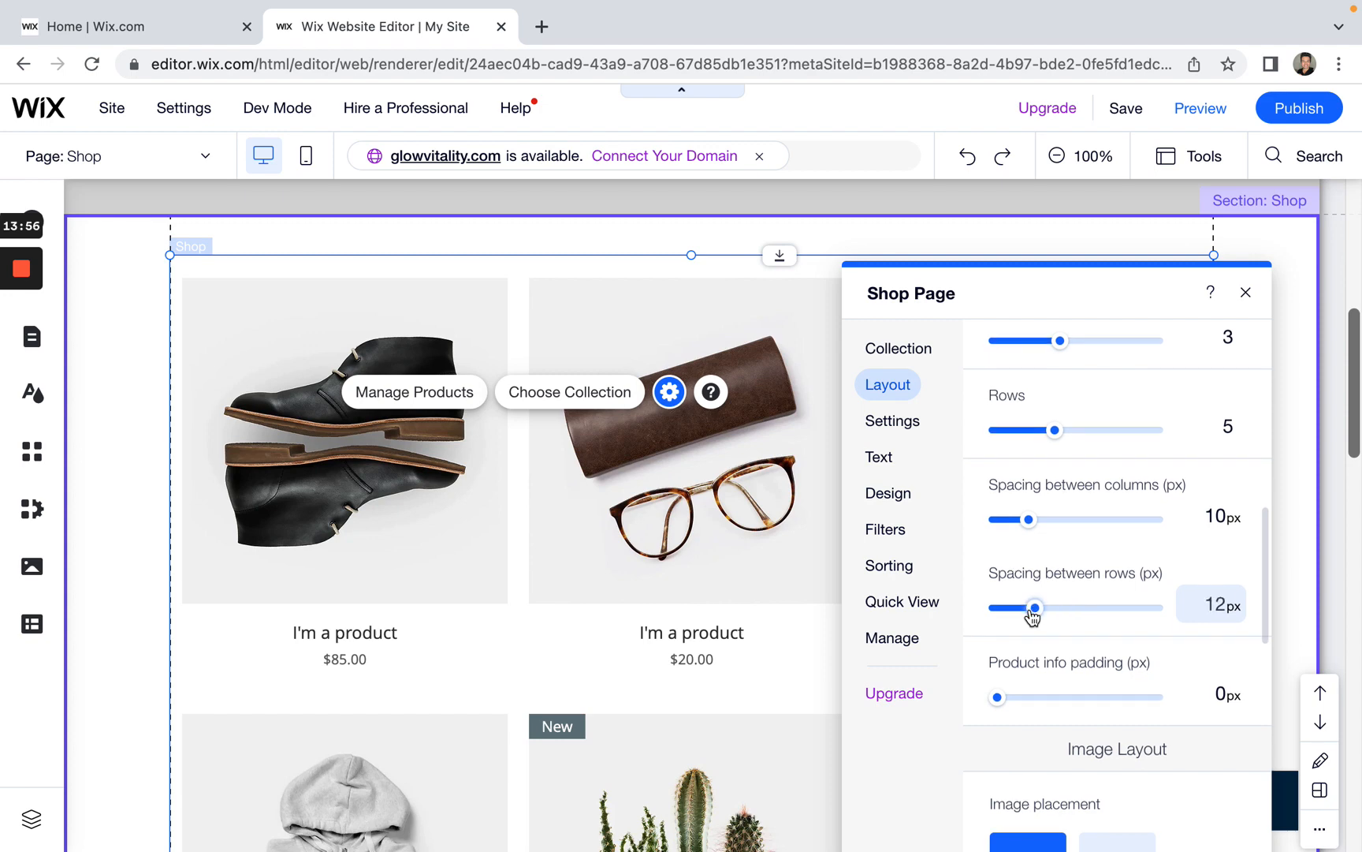
Step: Try the Side by Side image placement for the products in the Shop gallery
scroll(1033, 611, down, 5)
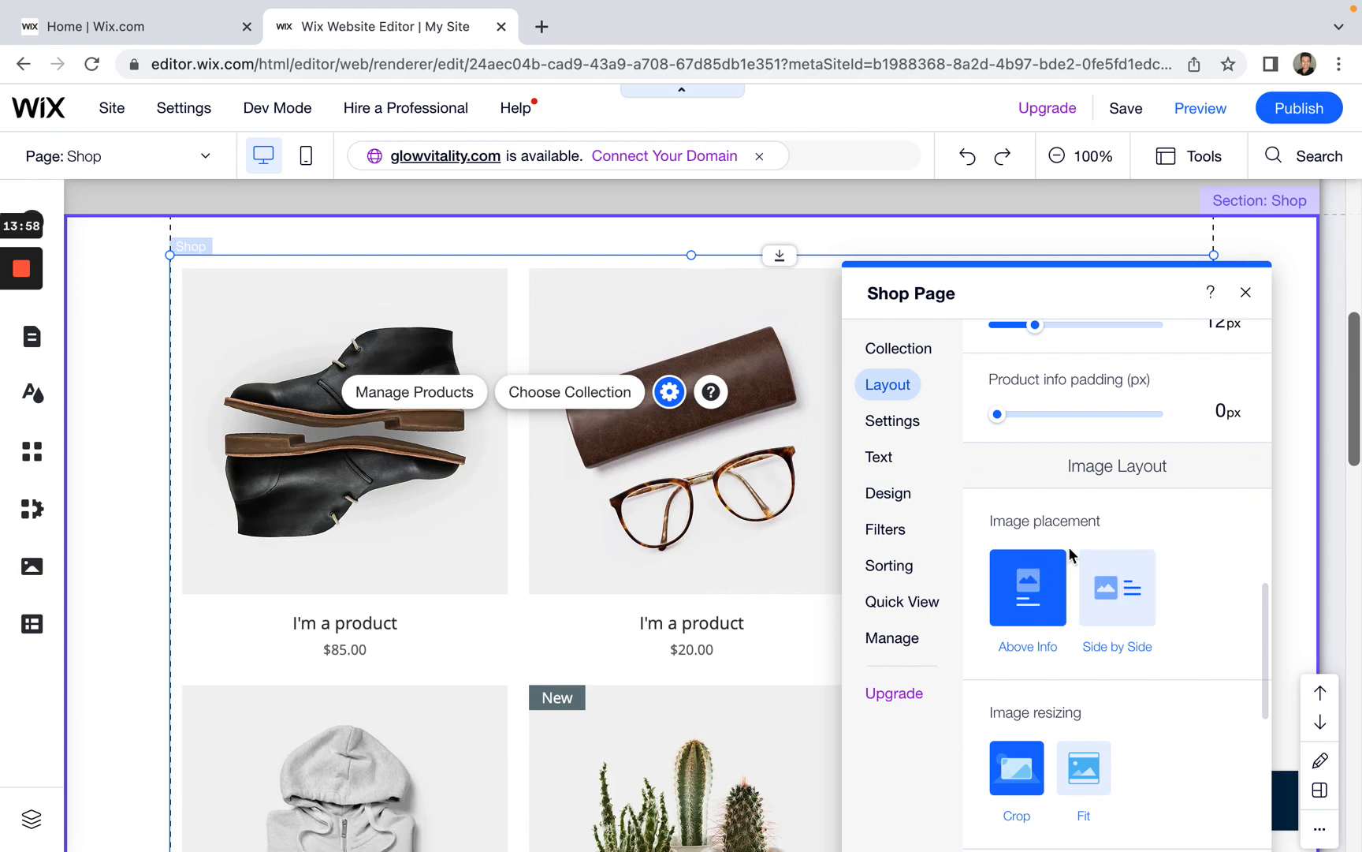
scroll(1056, 599, down, 1)
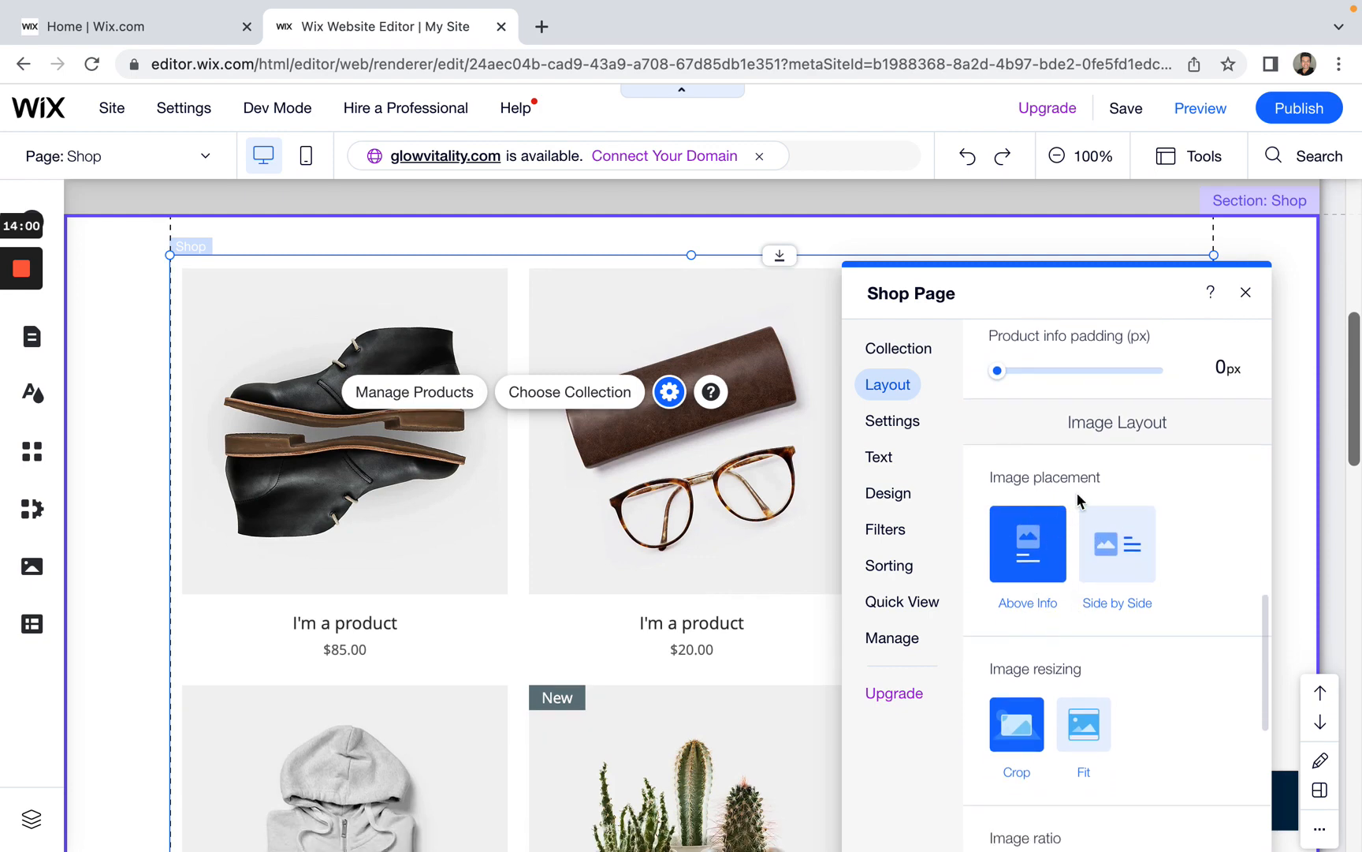
scroll(1147, 544, down, 1)
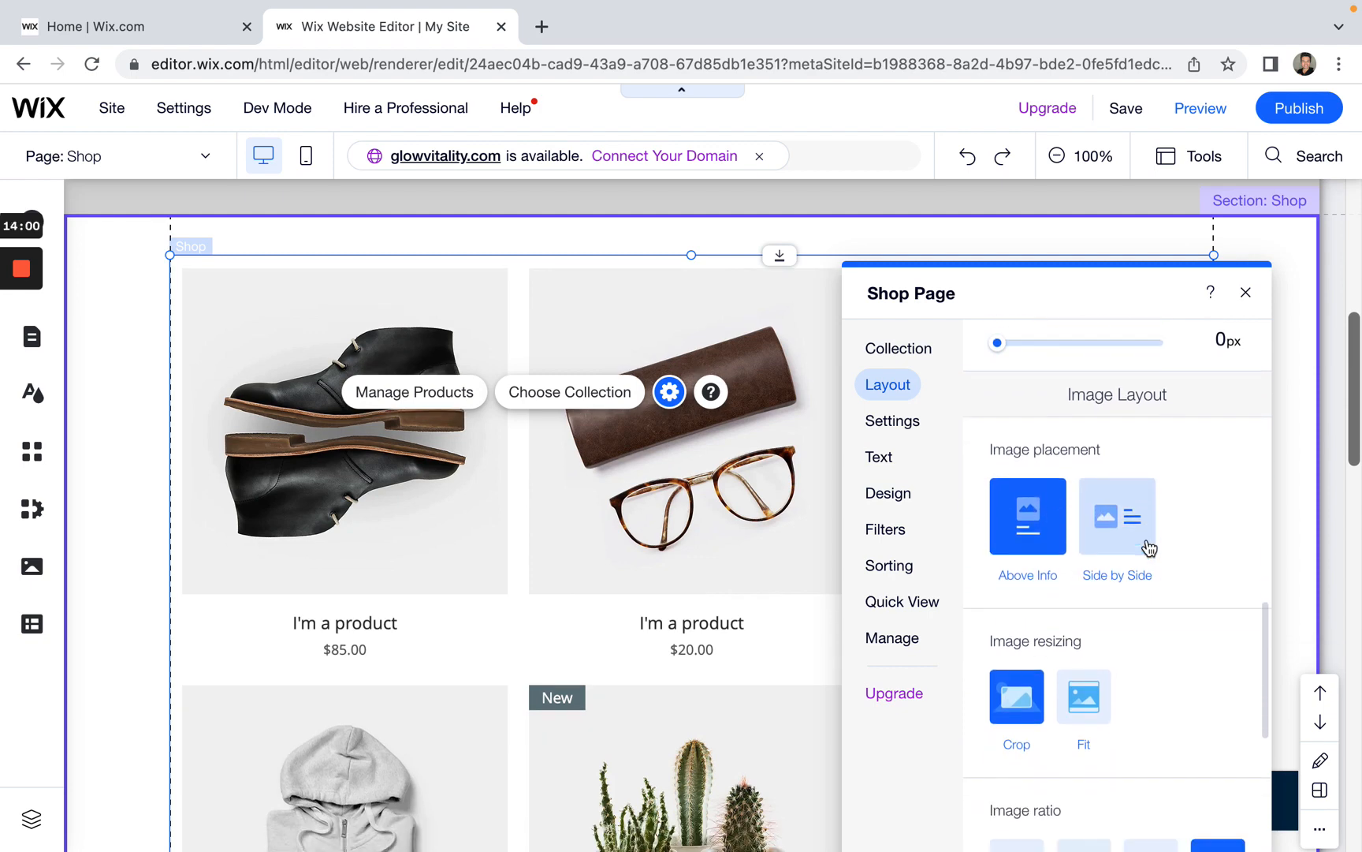
click(1122, 490)
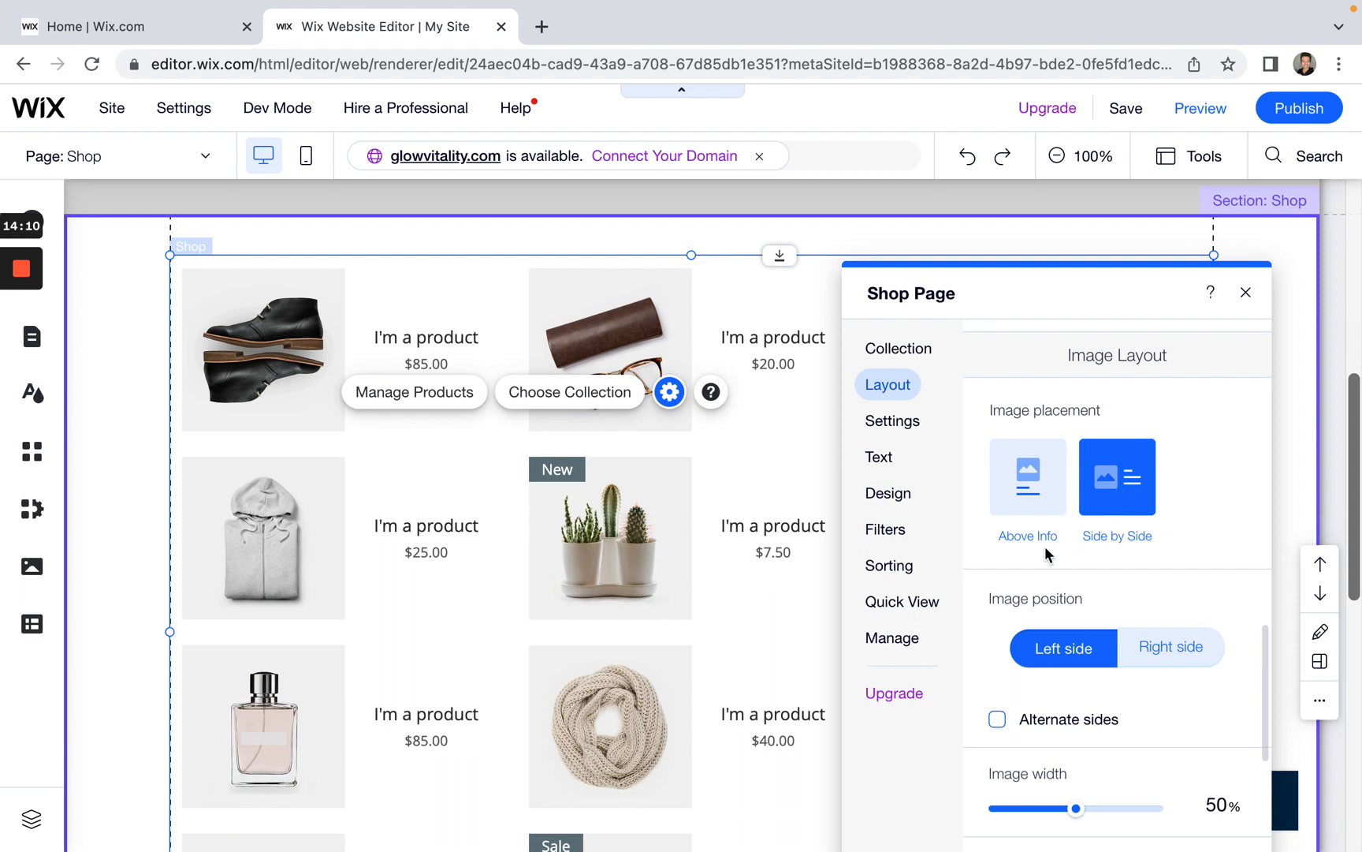
Step: Review the layout options offered for side-by-side images and return the image placement to Above Info
scroll(1044, 547, up, 1)
scroll(1047, 556, up, 1)
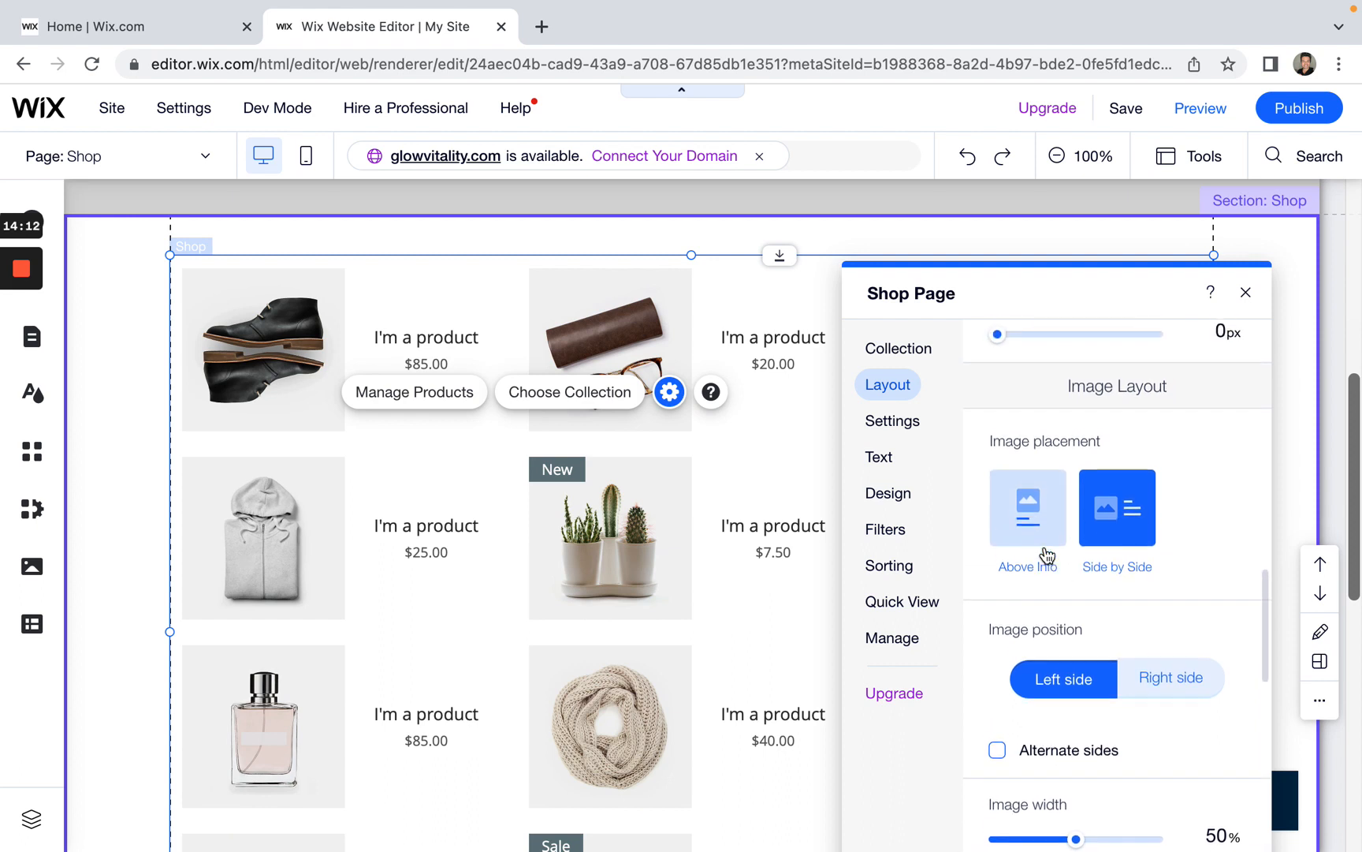
scroll(1046, 552, up, 2)
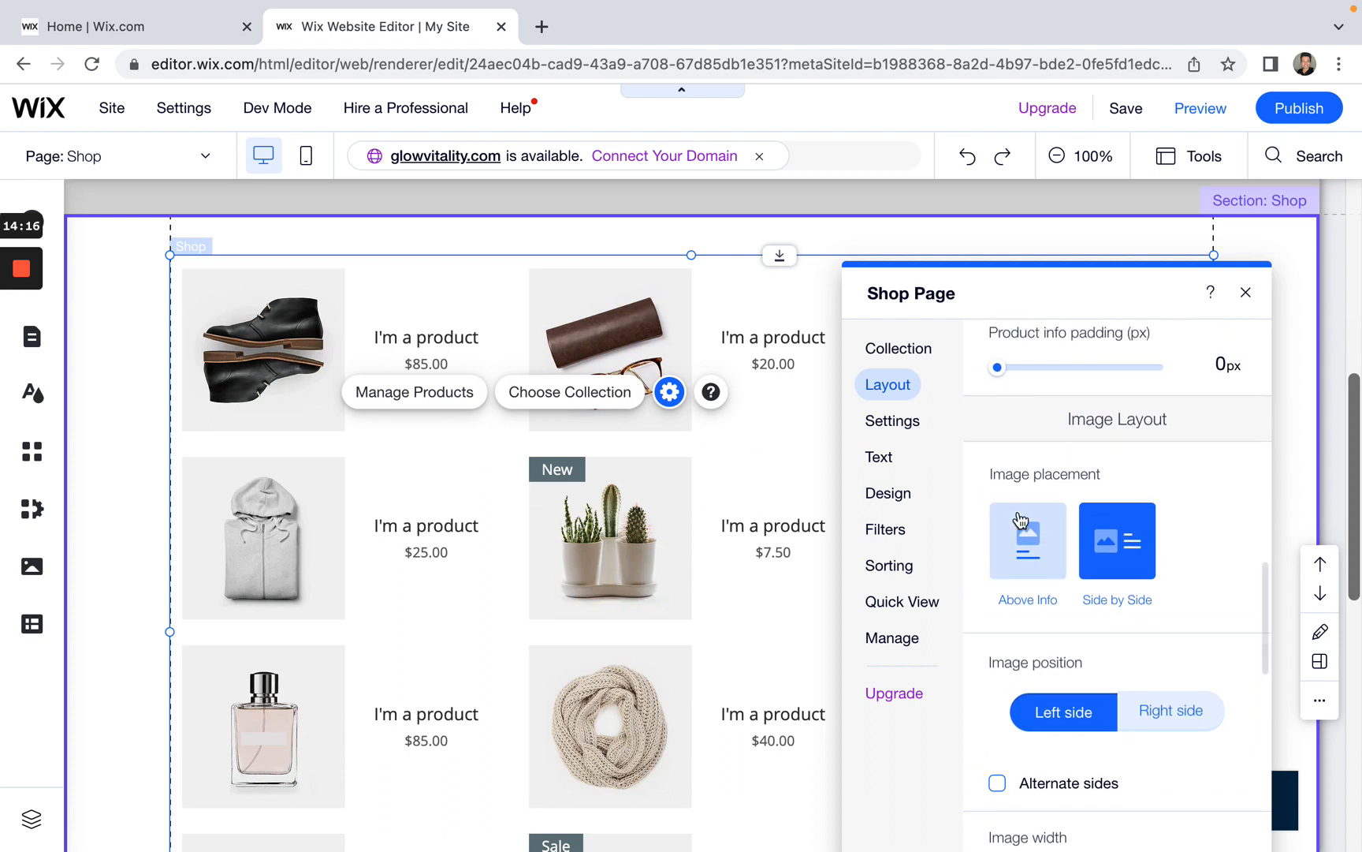
scroll(1021, 520, up, 3)
scroll(1019, 516, up, 10)
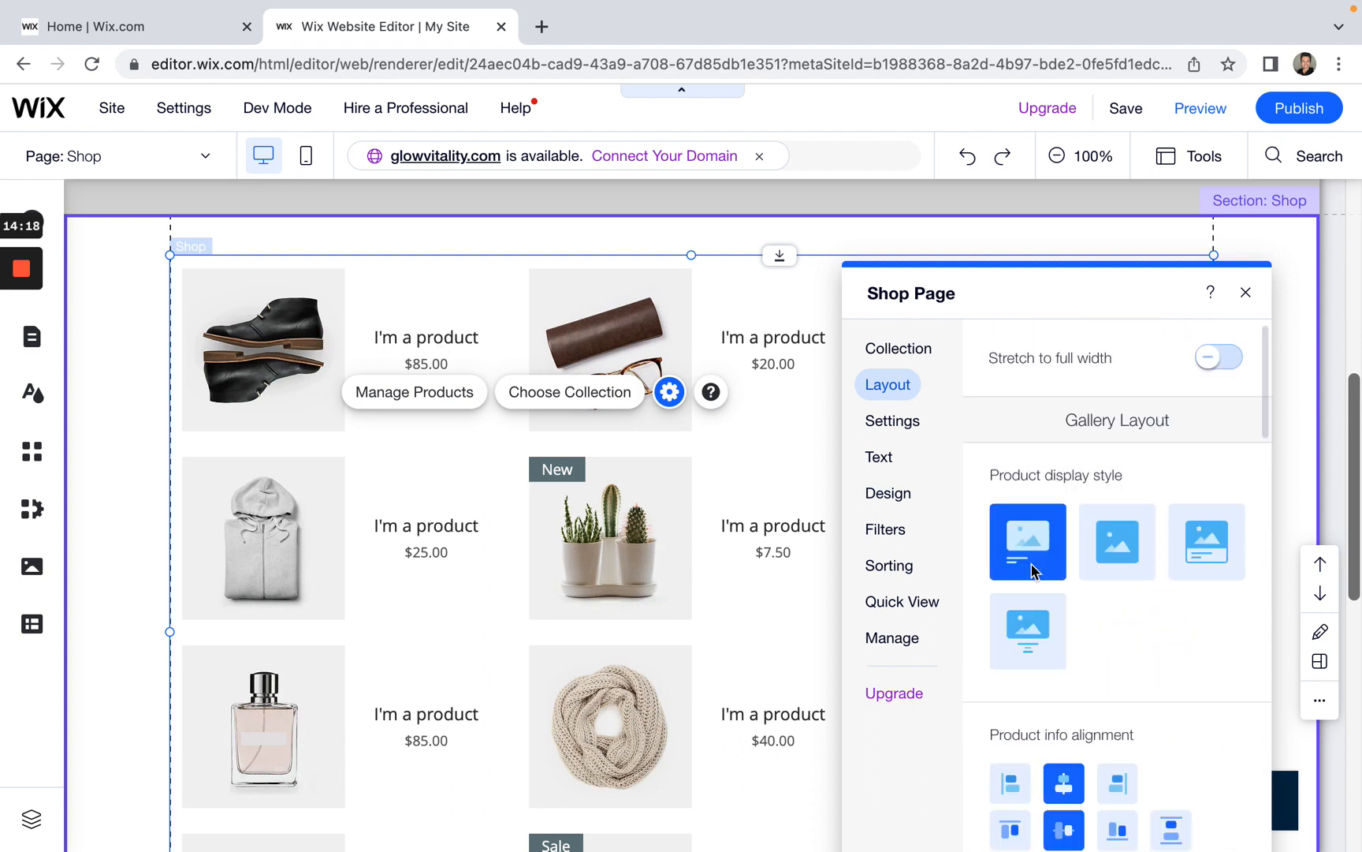
scroll(1033, 549, down, 10)
scroll(1050, 557, up, 4)
scroll(1049, 556, down, 10)
scroll(1050, 557, up, 4)
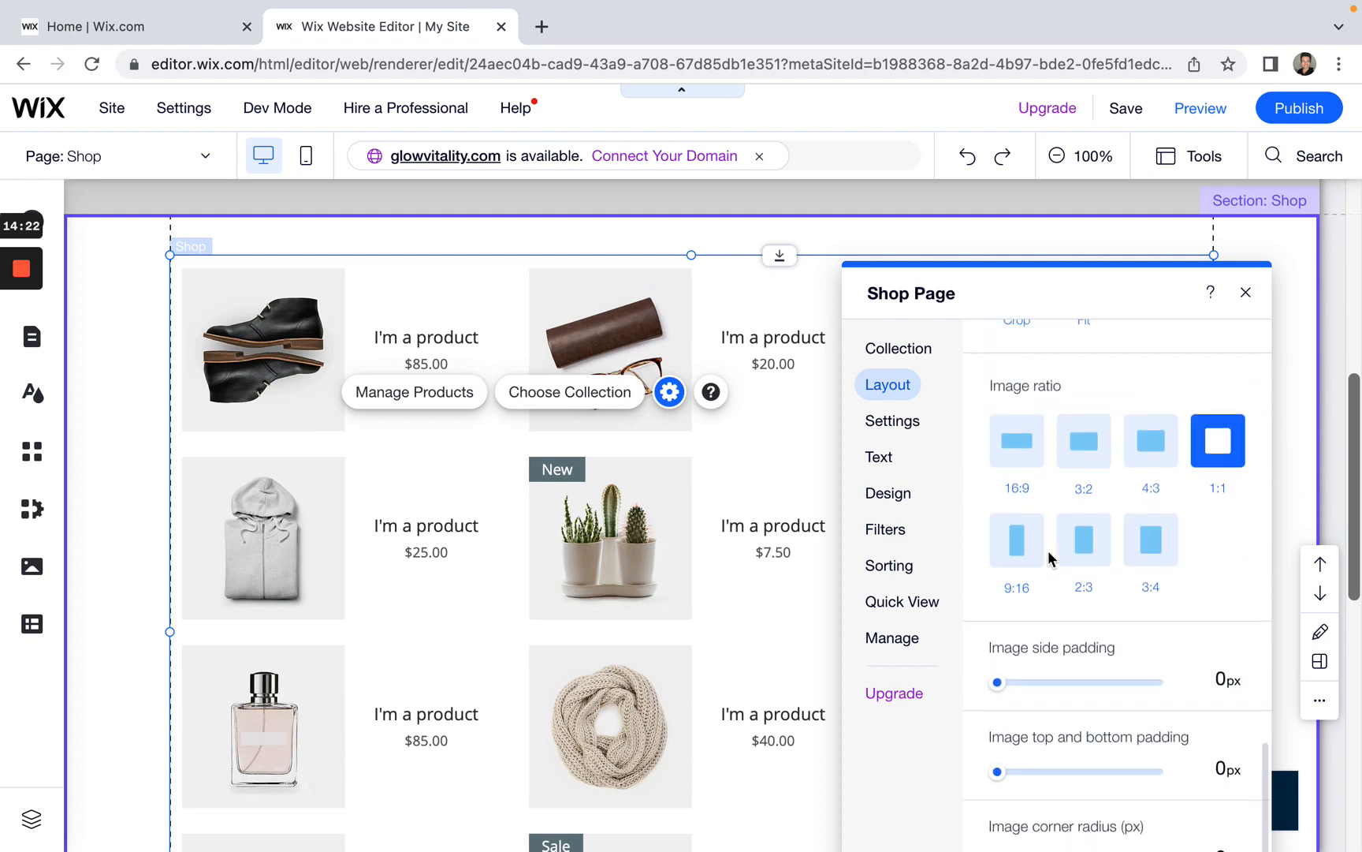
scroll(1050, 557, up, 5)
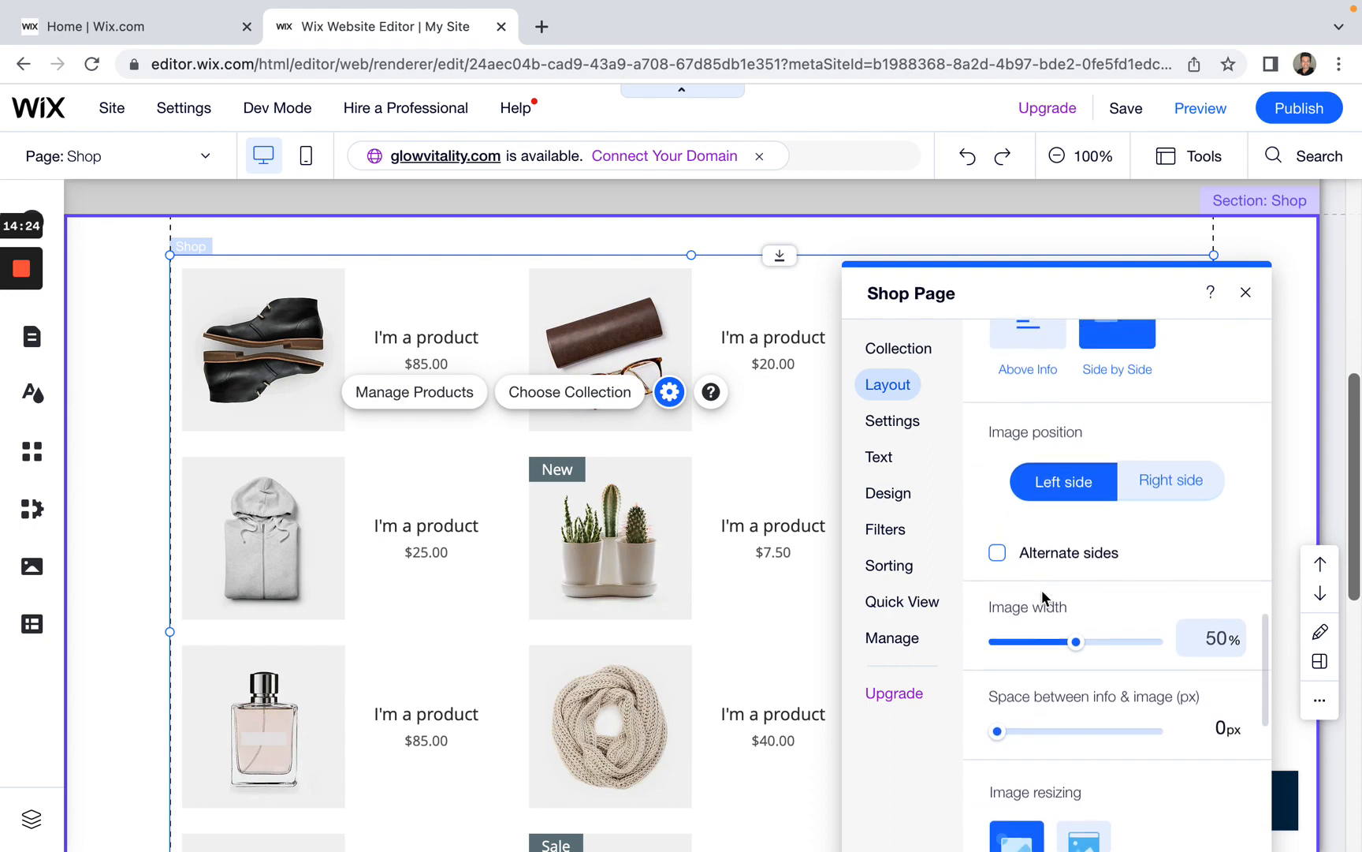
scroll(1043, 598, up, 1)
click(1028, 445)
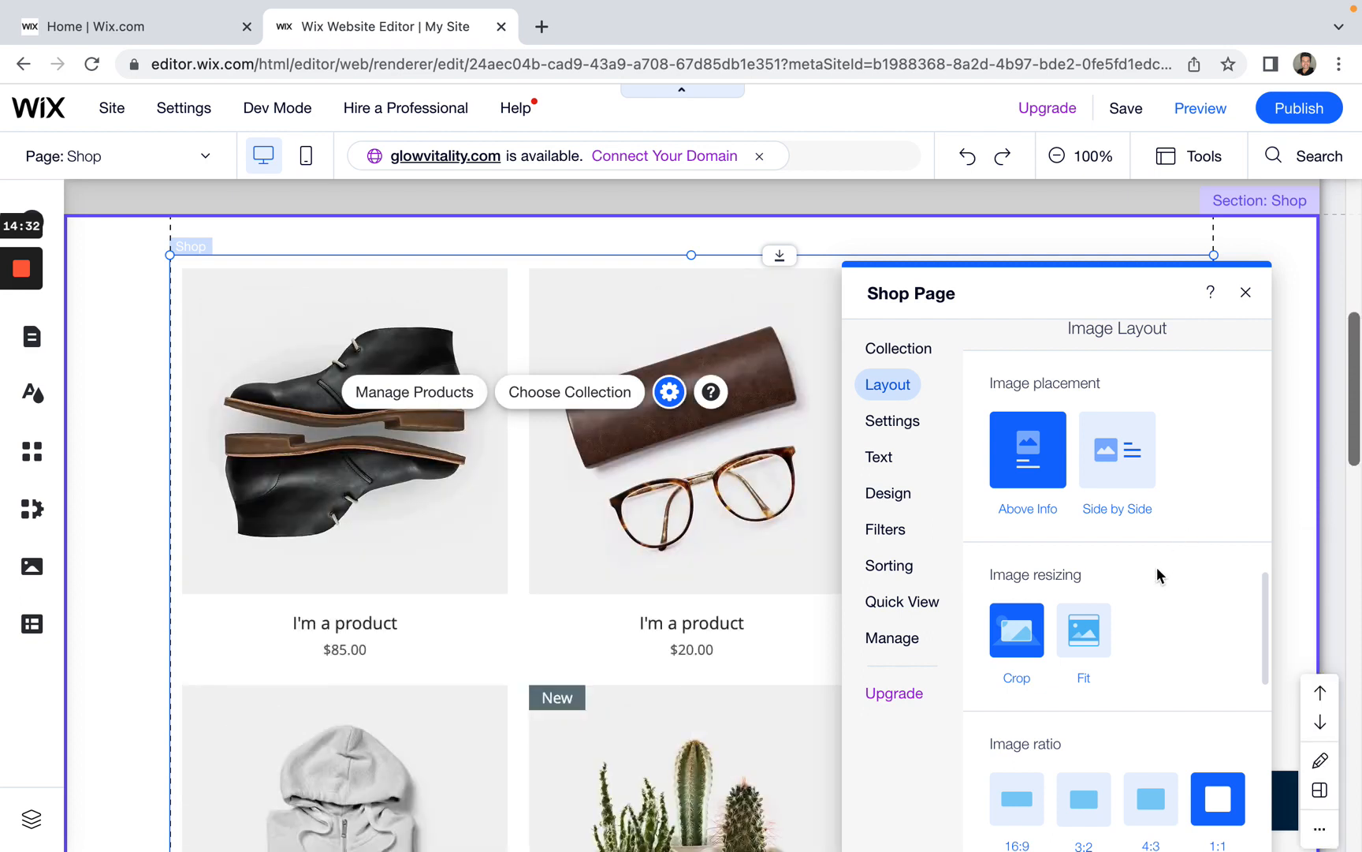
Step: Try the Fit image resizing for the product images and switch back to Crop
scroll(1156, 568, down, 1)
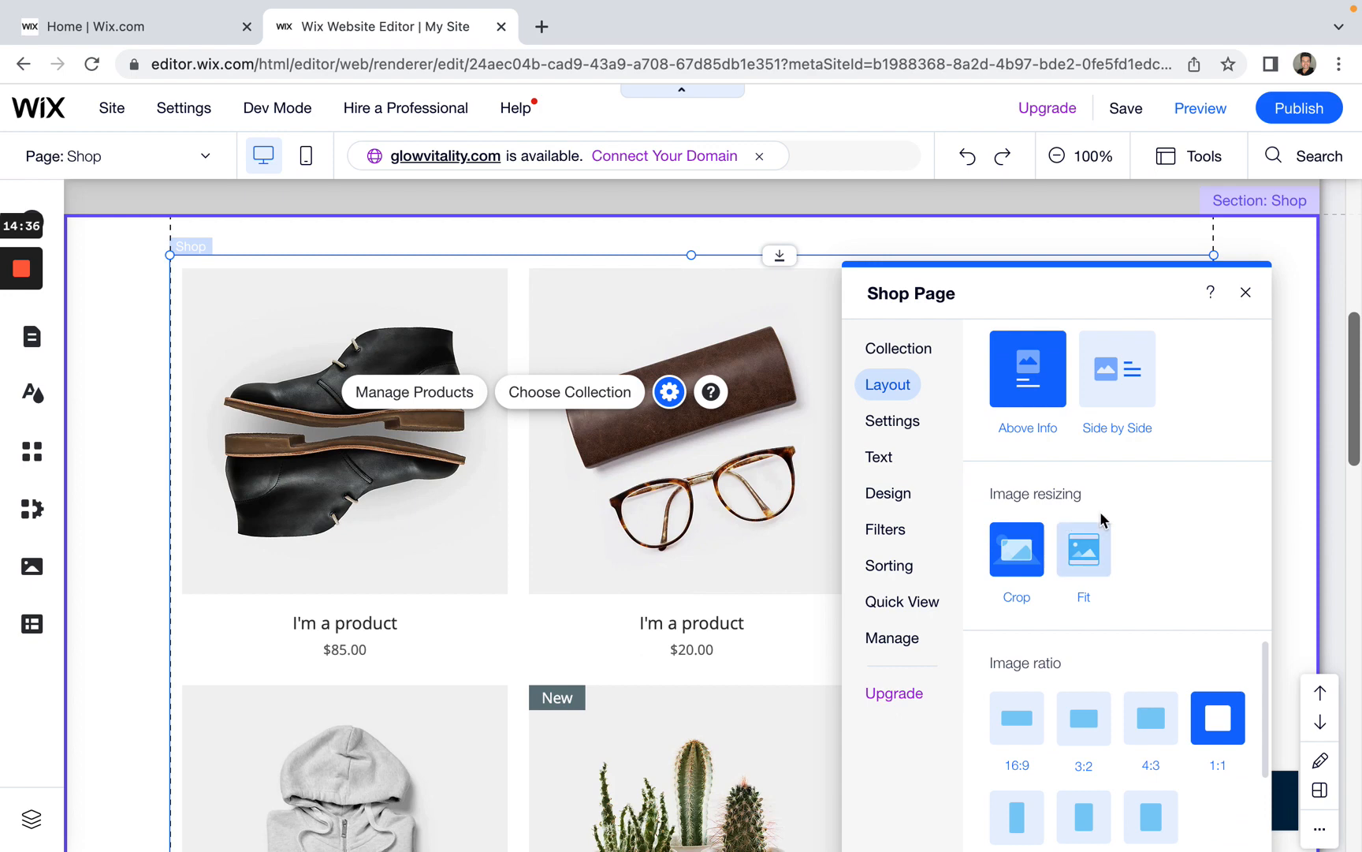
scroll(1114, 572, down, 1)
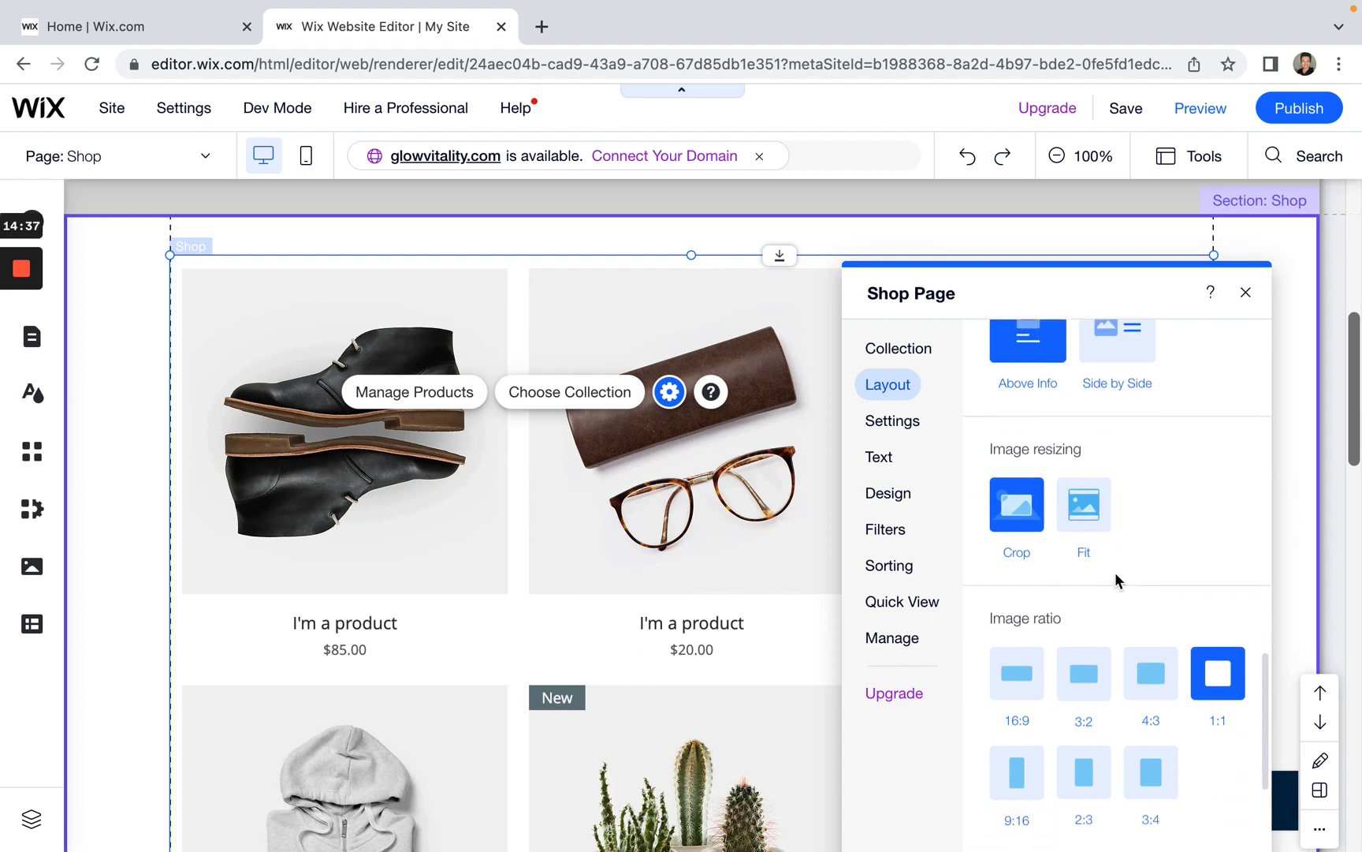
click(1081, 517)
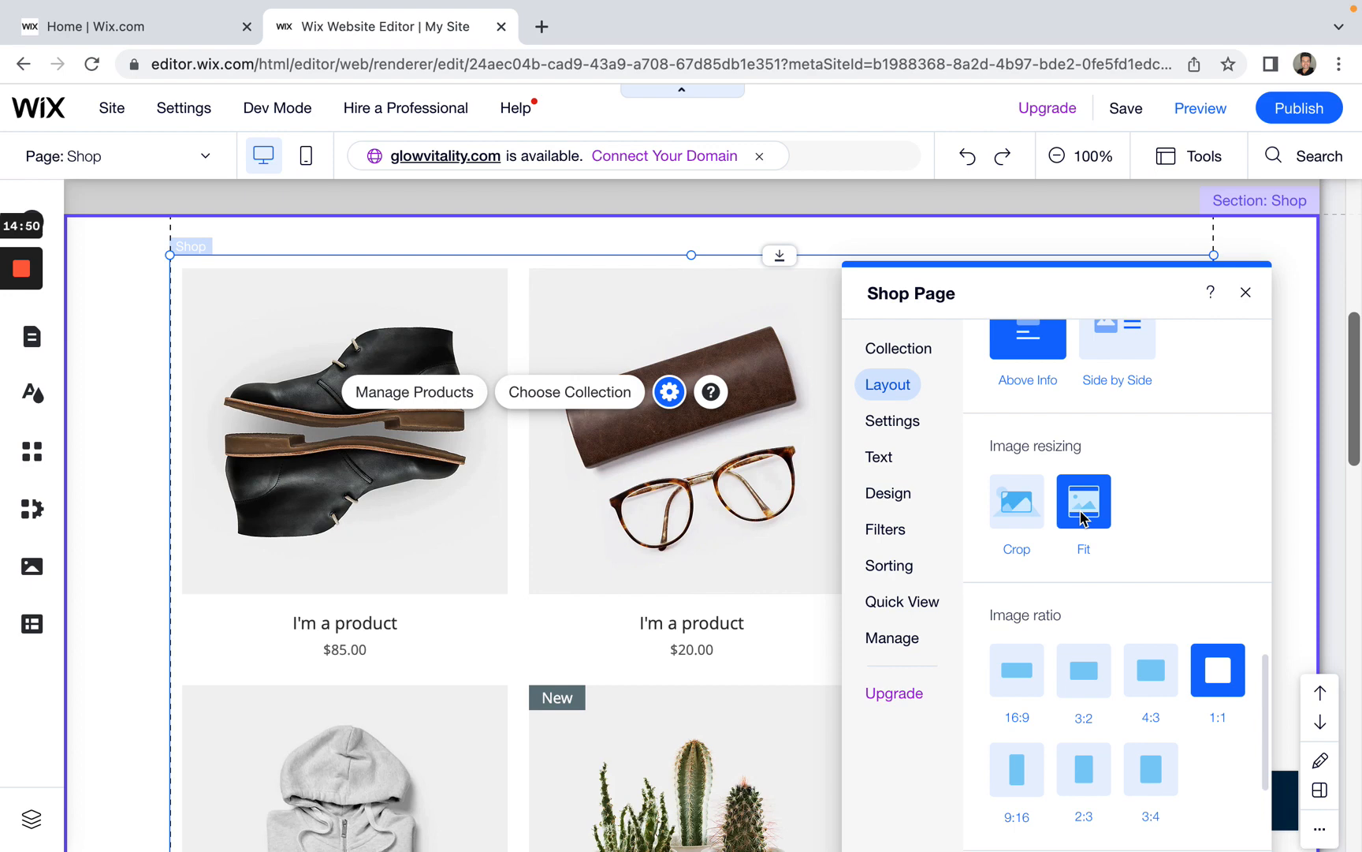
click(1013, 514)
Step: Review the image ratio and padding options and try the 16:9 ratio on the product images
scroll(1168, 590, down, 2)
scroll(1168, 588, down, 2)
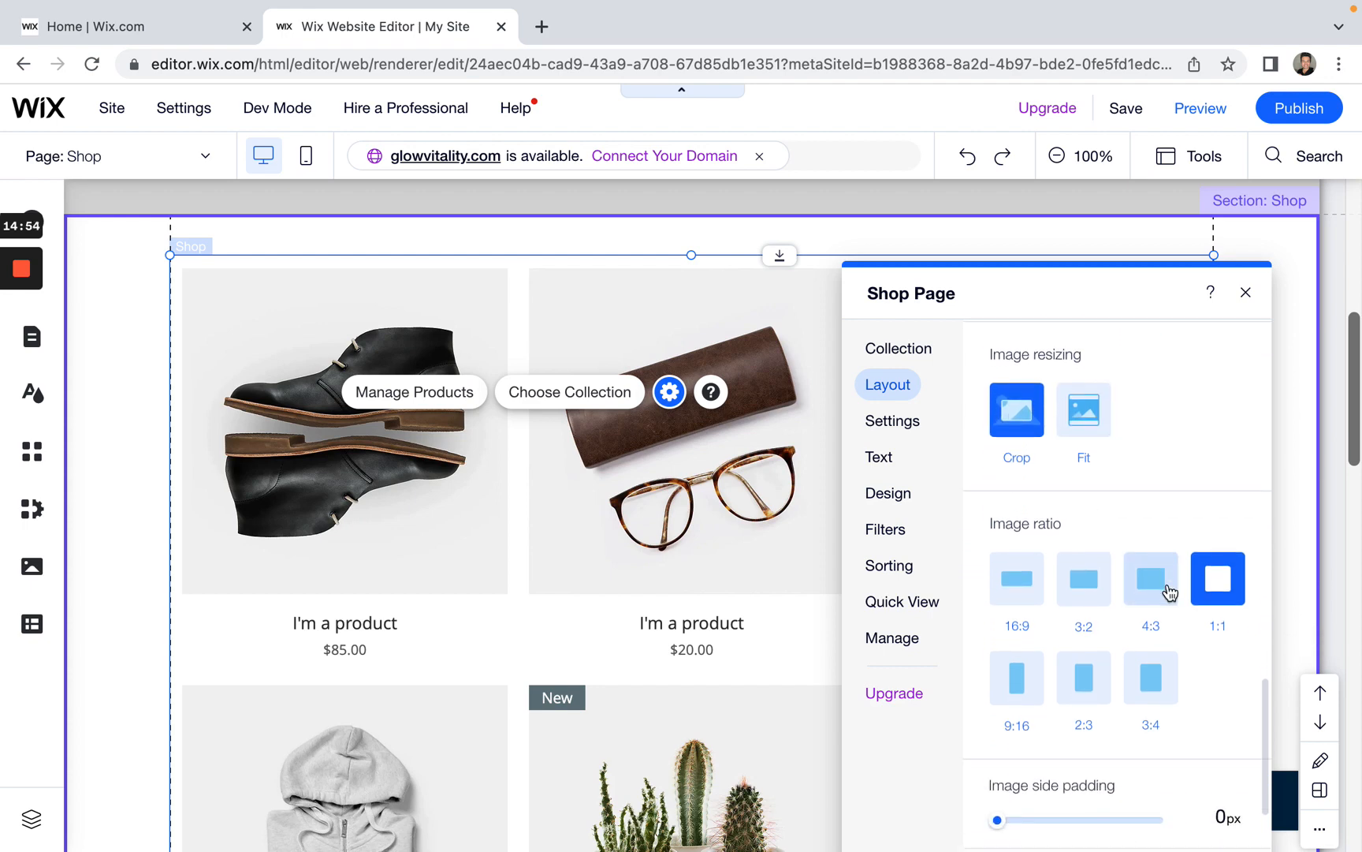
scroll(1173, 491, down, 5)
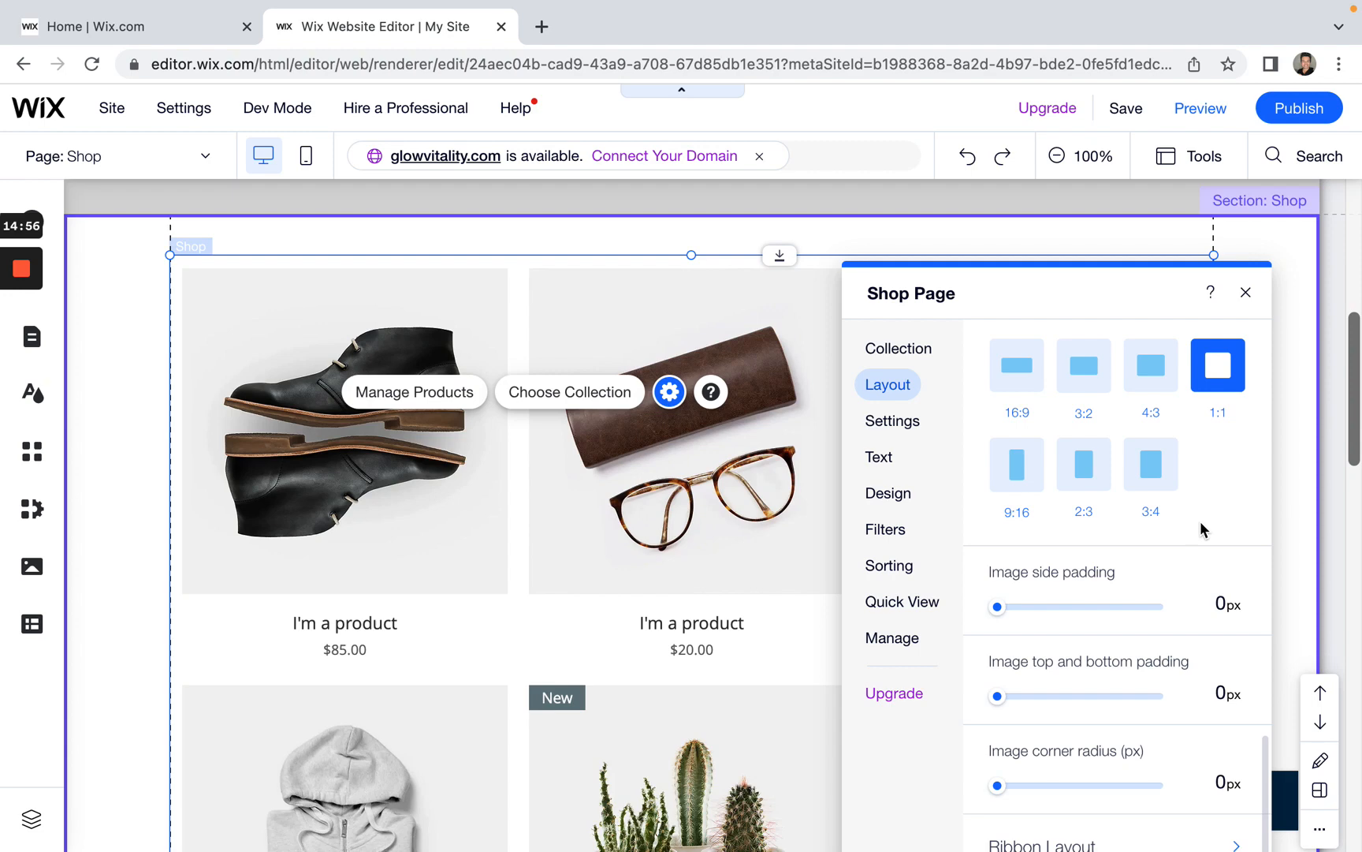
scroll(1200, 522, up, 2)
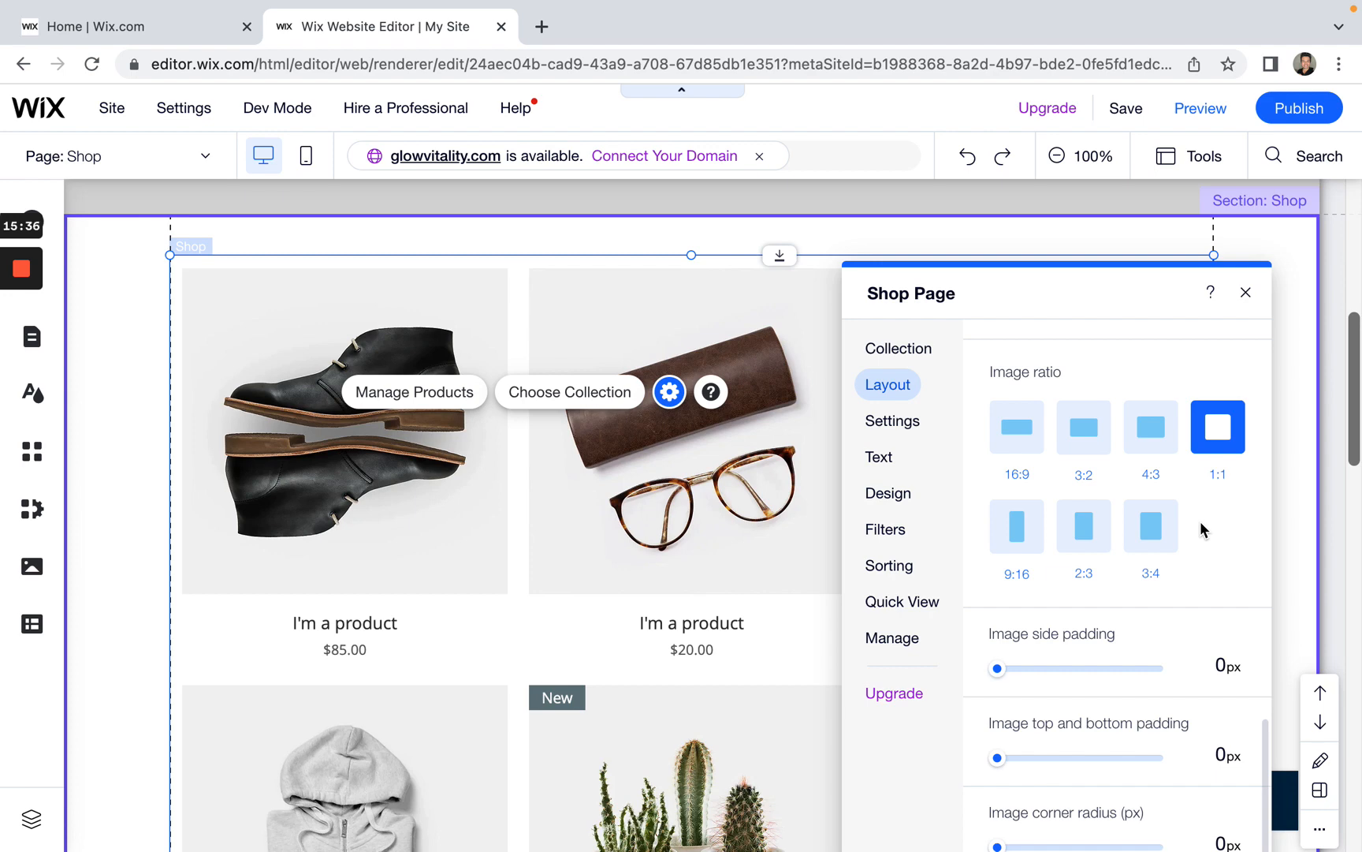
scroll(1199, 521, down, 1)
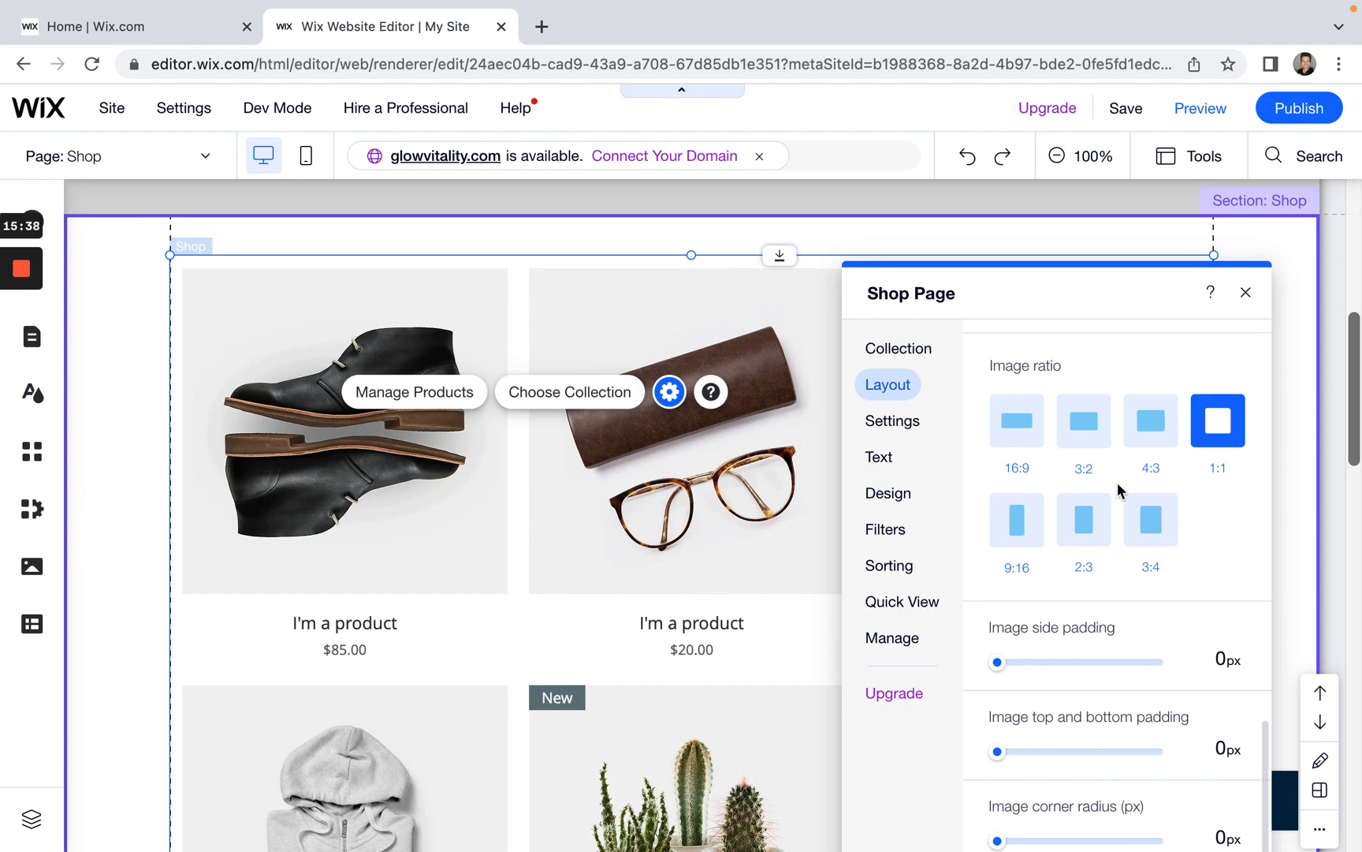
scroll(1015, 446, up, 1)
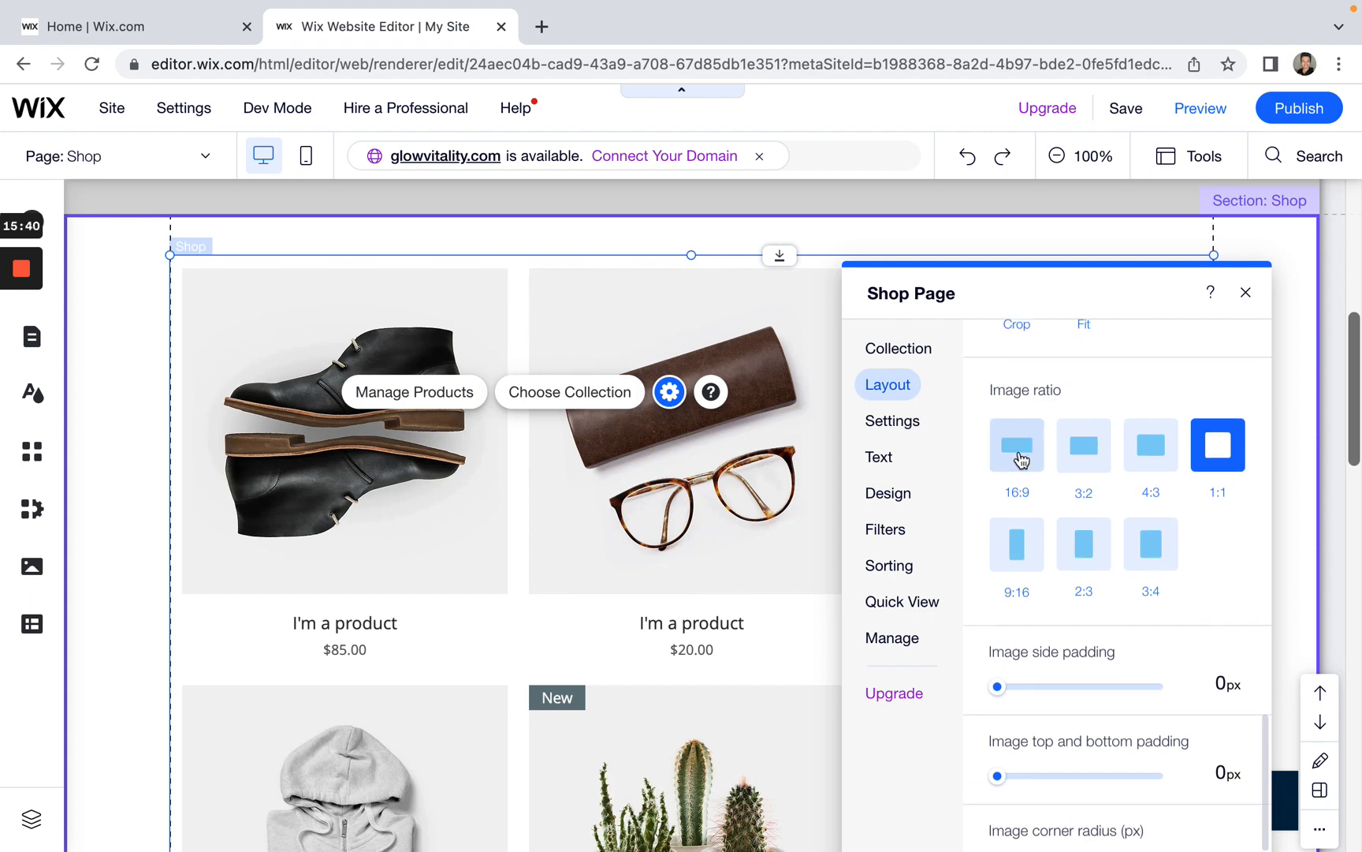
click(1021, 454)
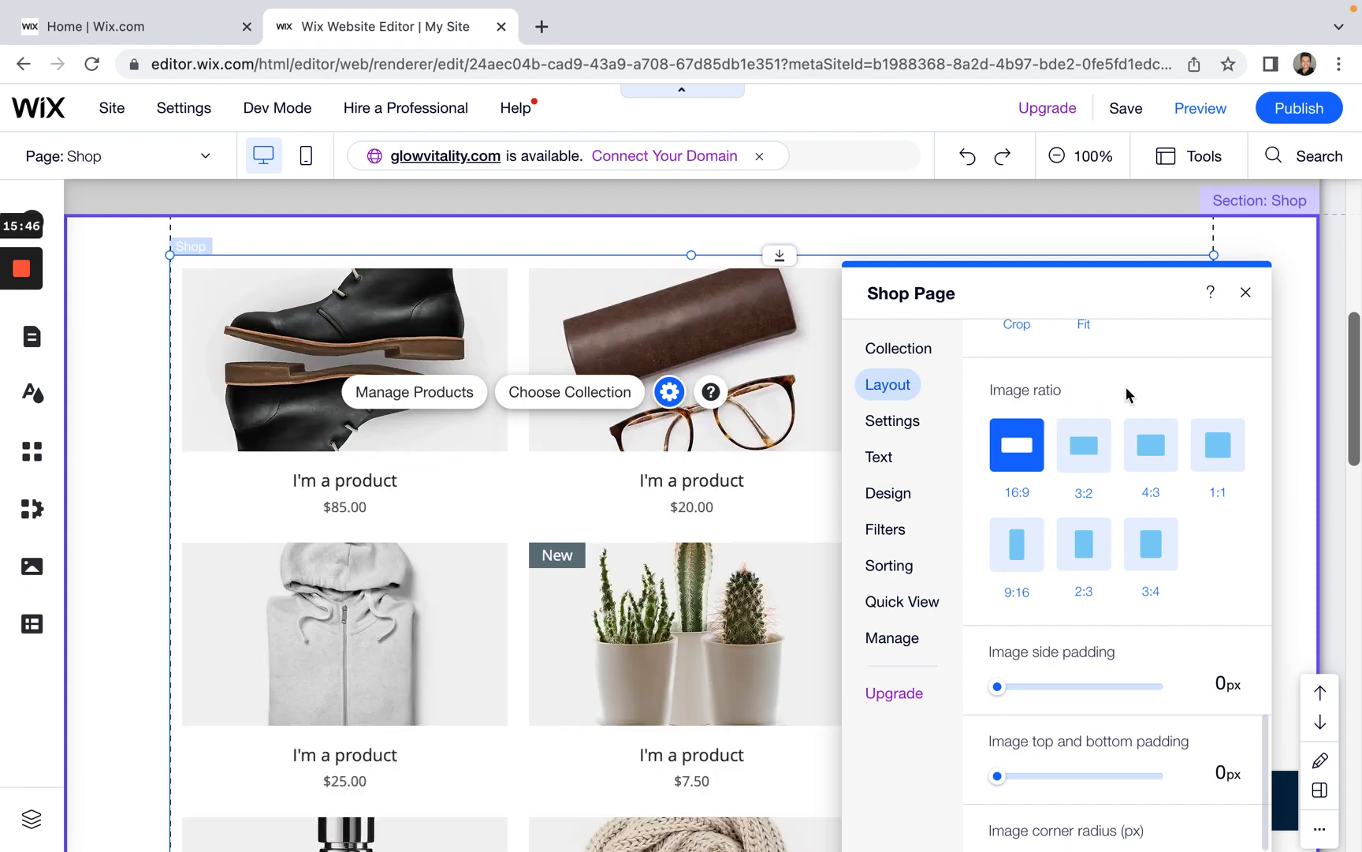
Step: Try the 3:2 ratio for the product images and change it to 4:3
scroll(636, 579, up, 1)
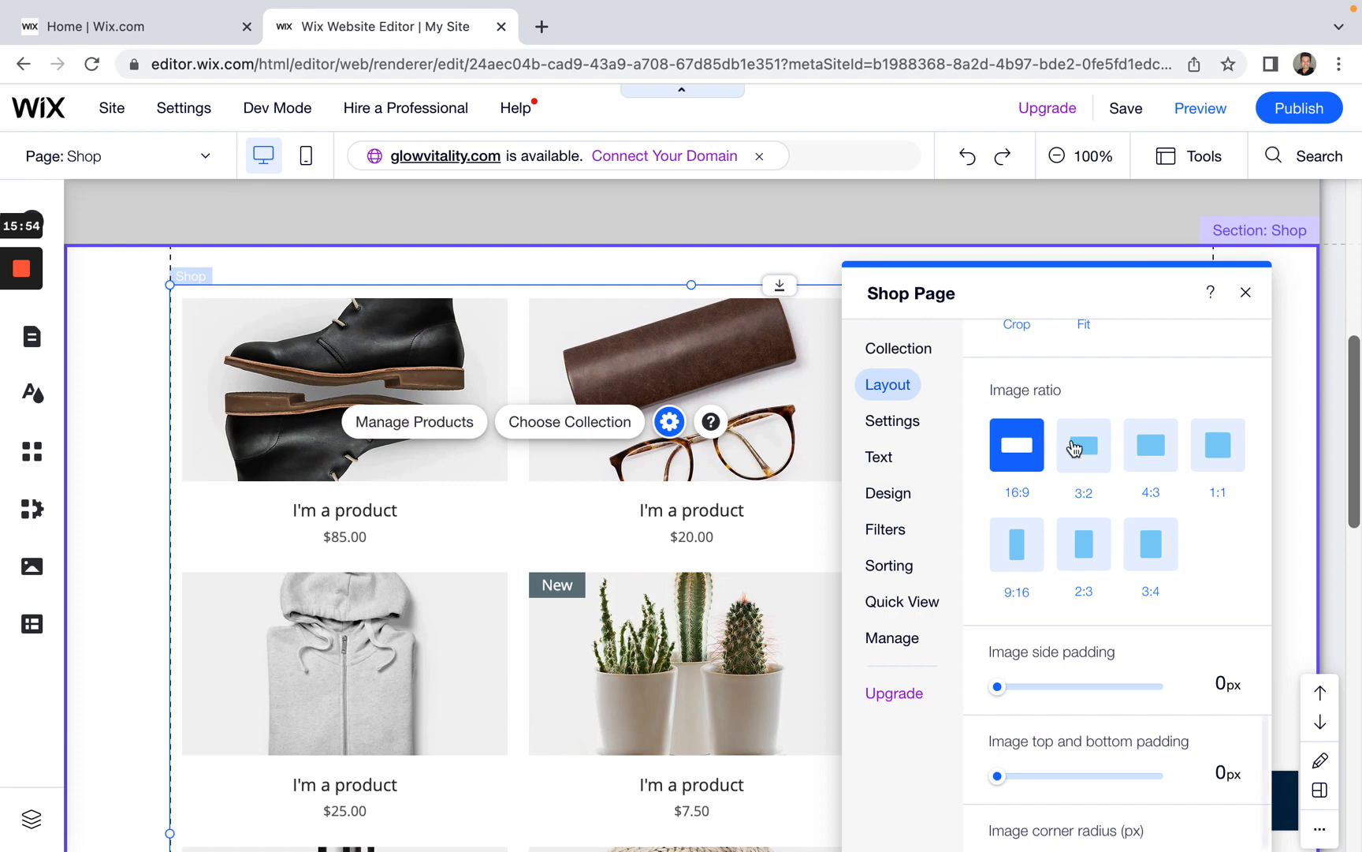
click(1100, 456)
click(1151, 455)
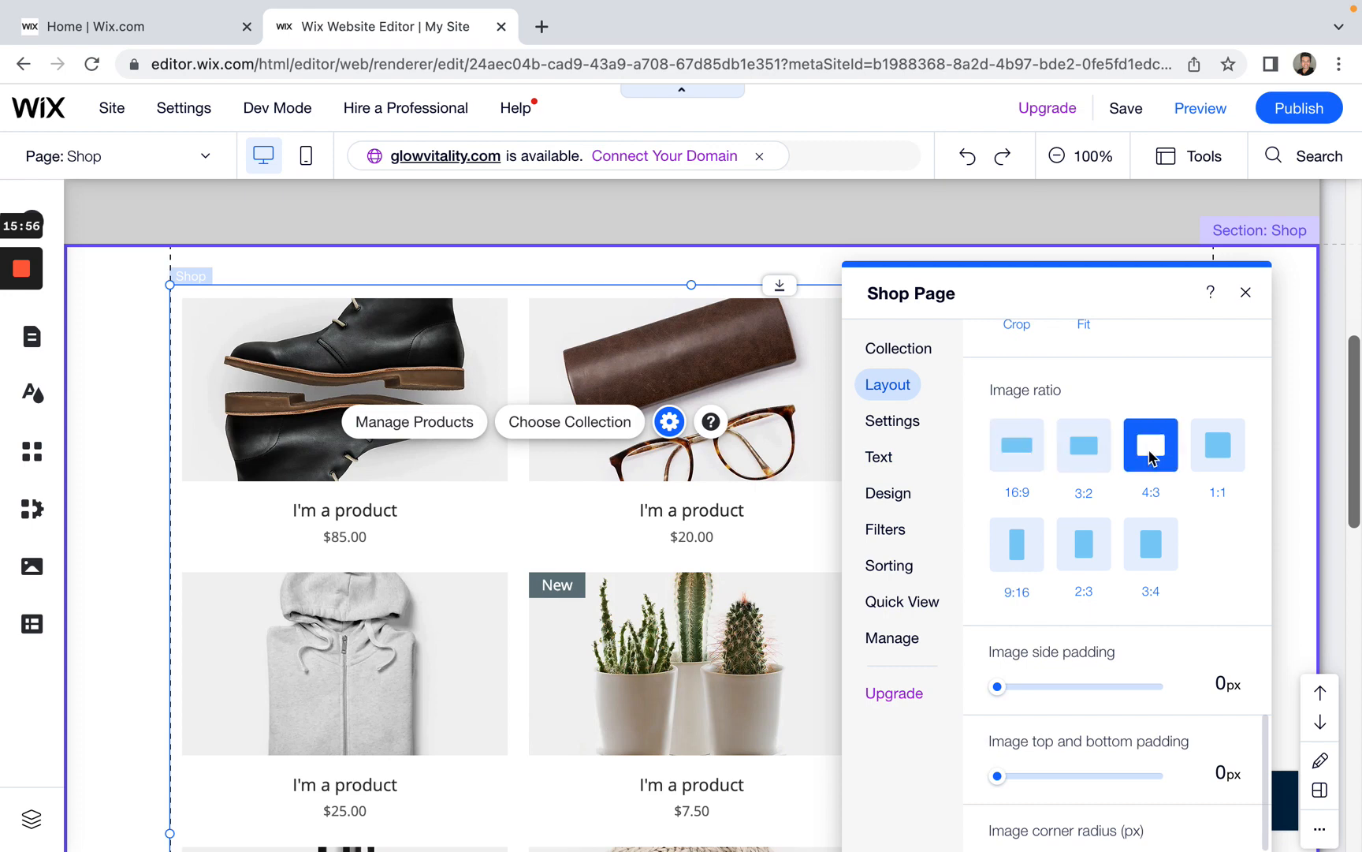
Step: Try the 1:1, 3:4 and 9:16 ratios on the product images and settle on 1:1
click(1224, 457)
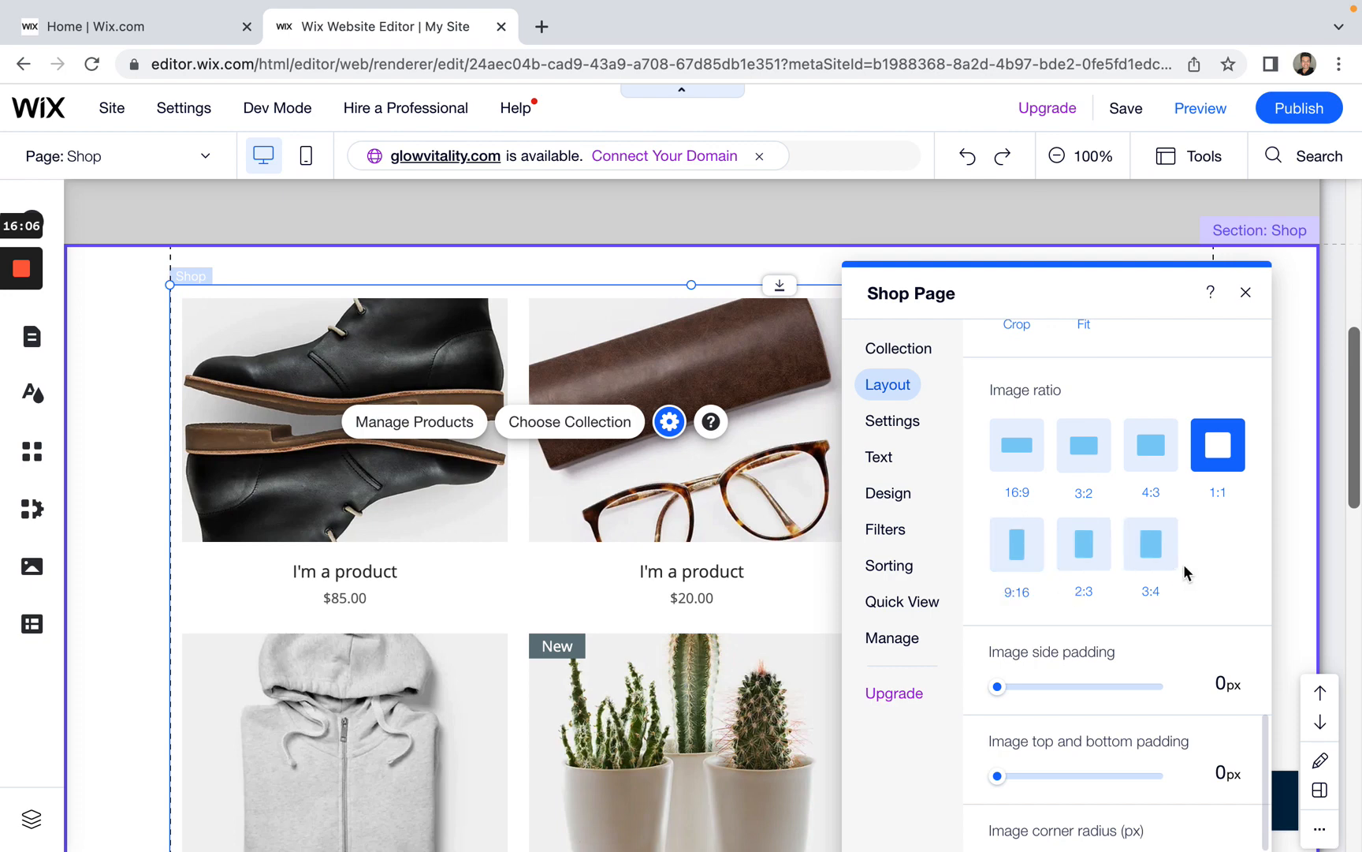
click(1157, 561)
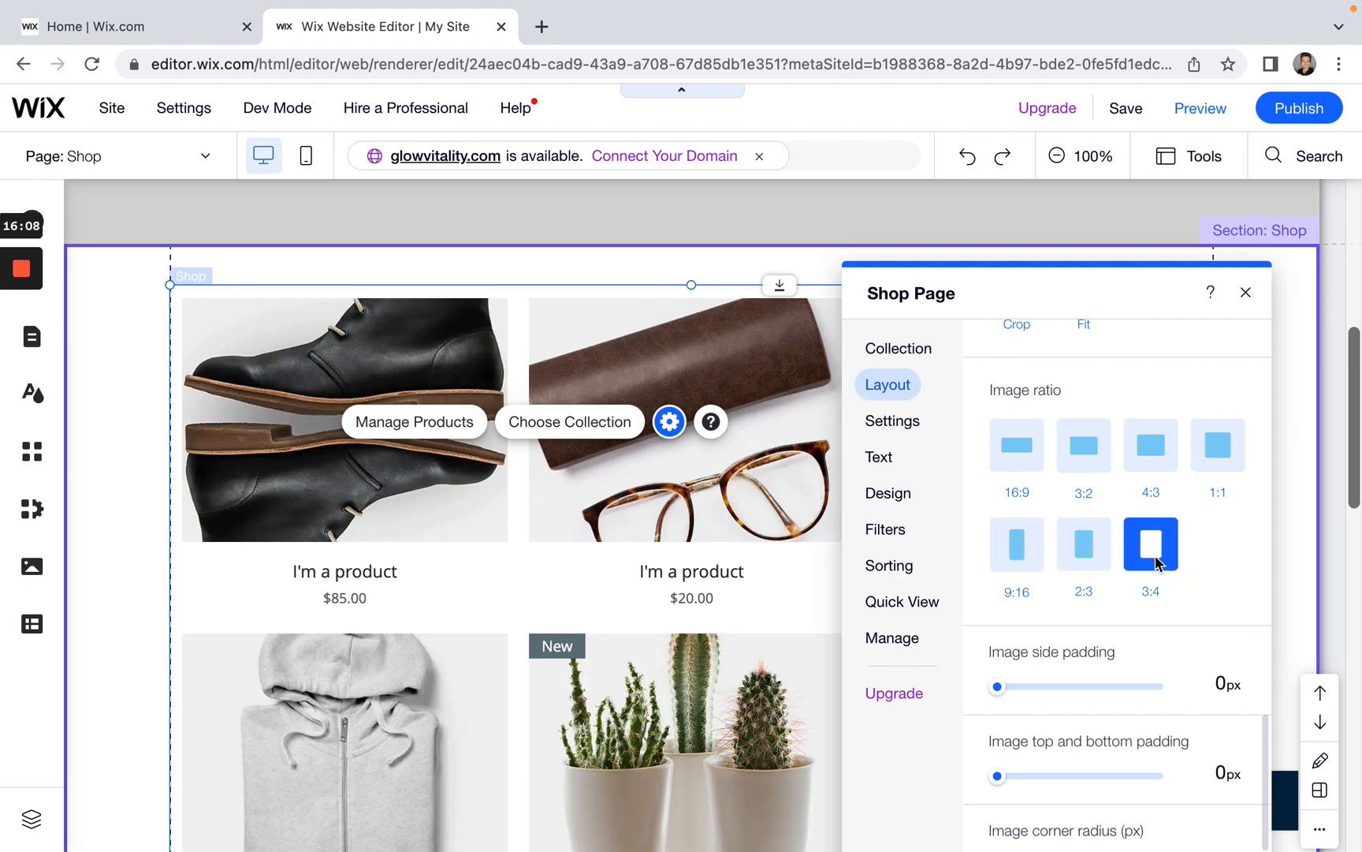
scroll(1155, 554, down, 1)
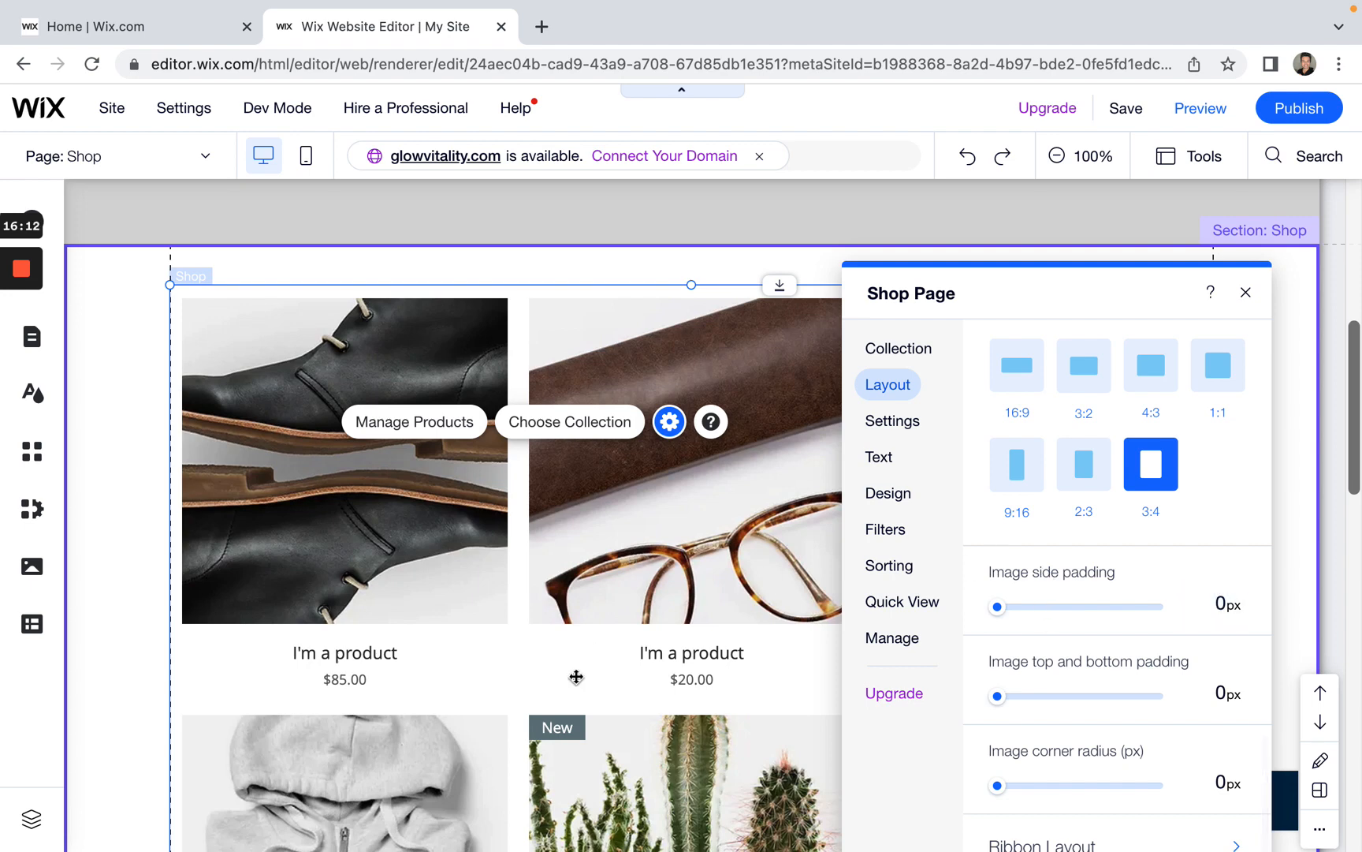
click(1027, 480)
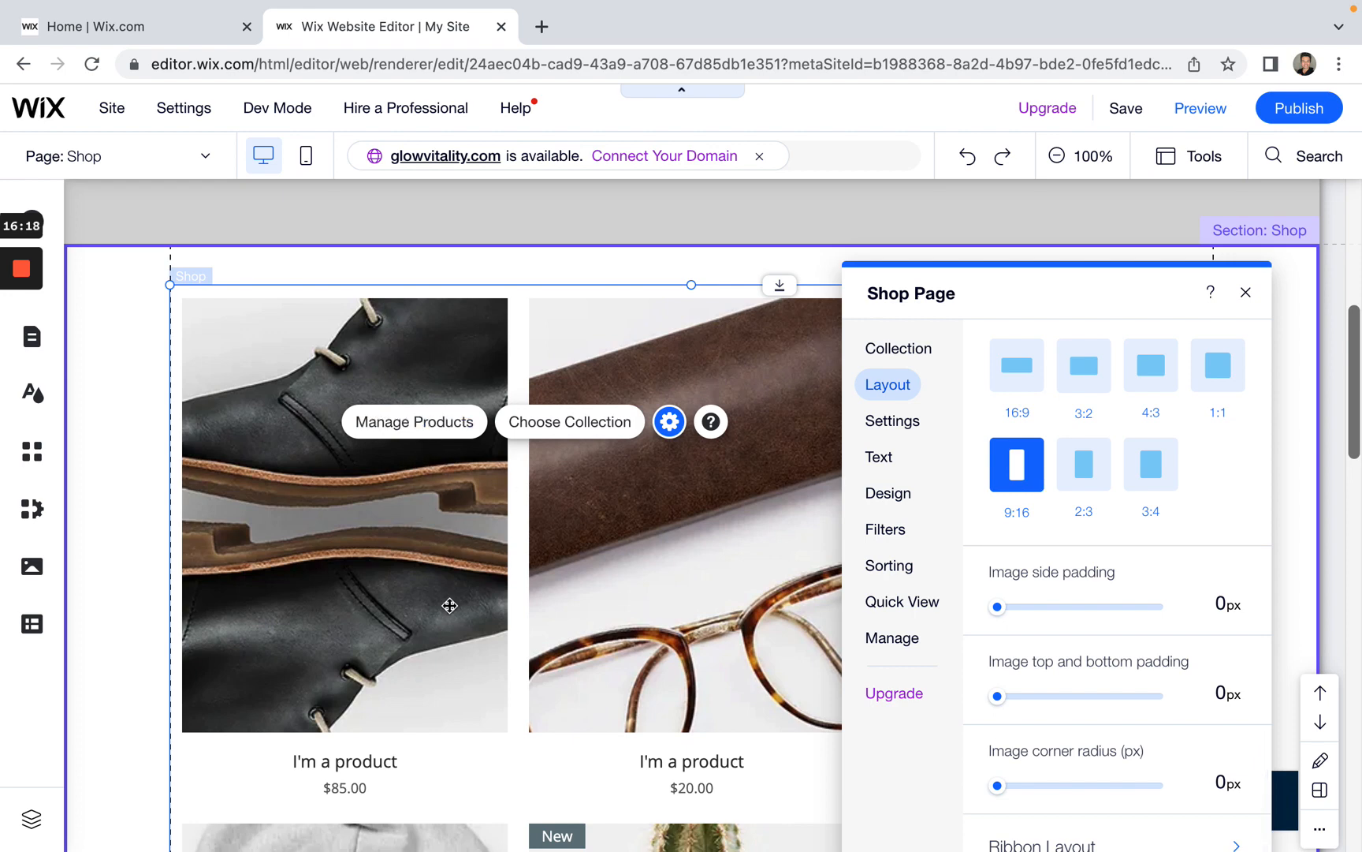
scroll(449, 605, down, 1)
scroll(450, 606, down, 2)
click(1224, 381)
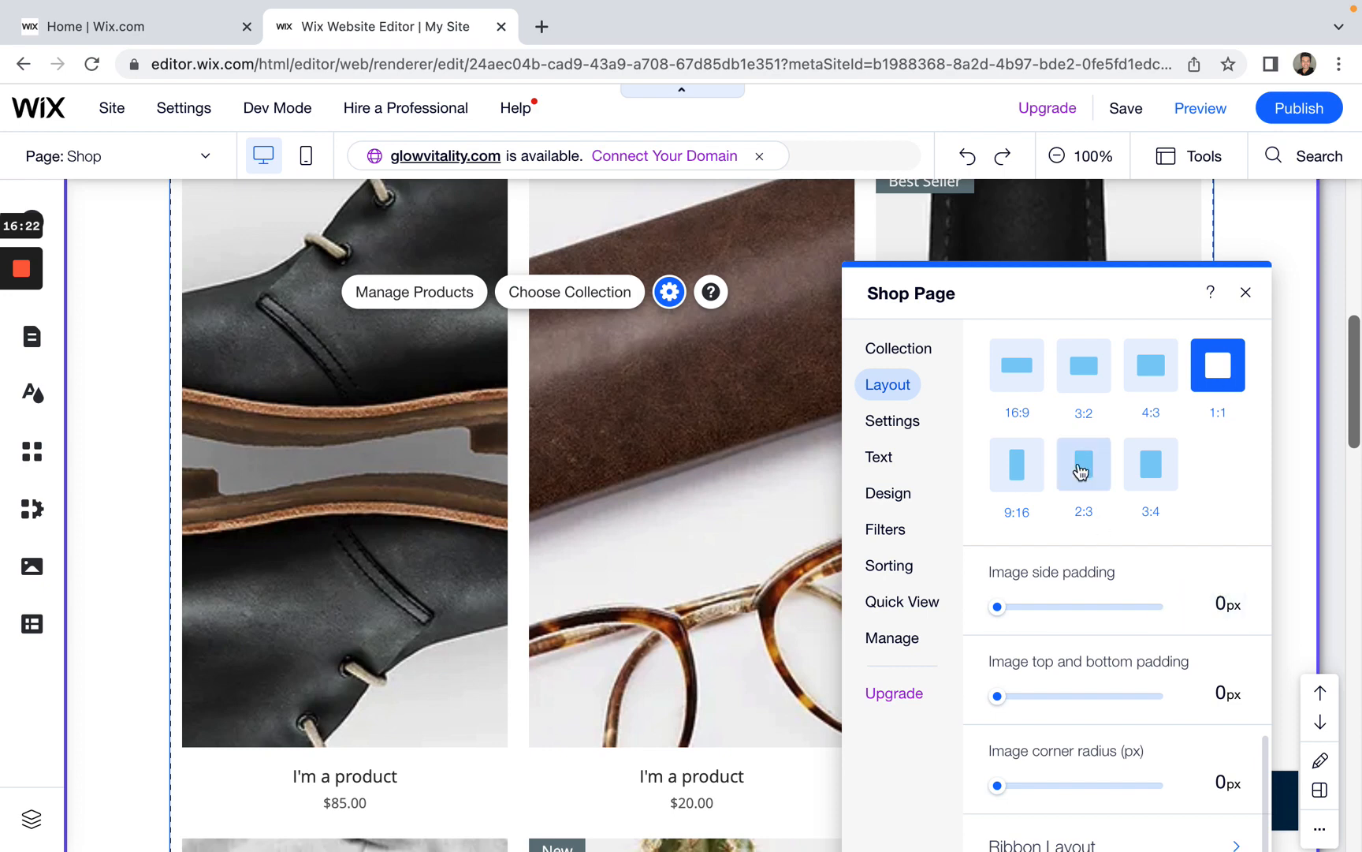
Step: Review the Shop gallery's general settings, text labels and design options
click(892, 422)
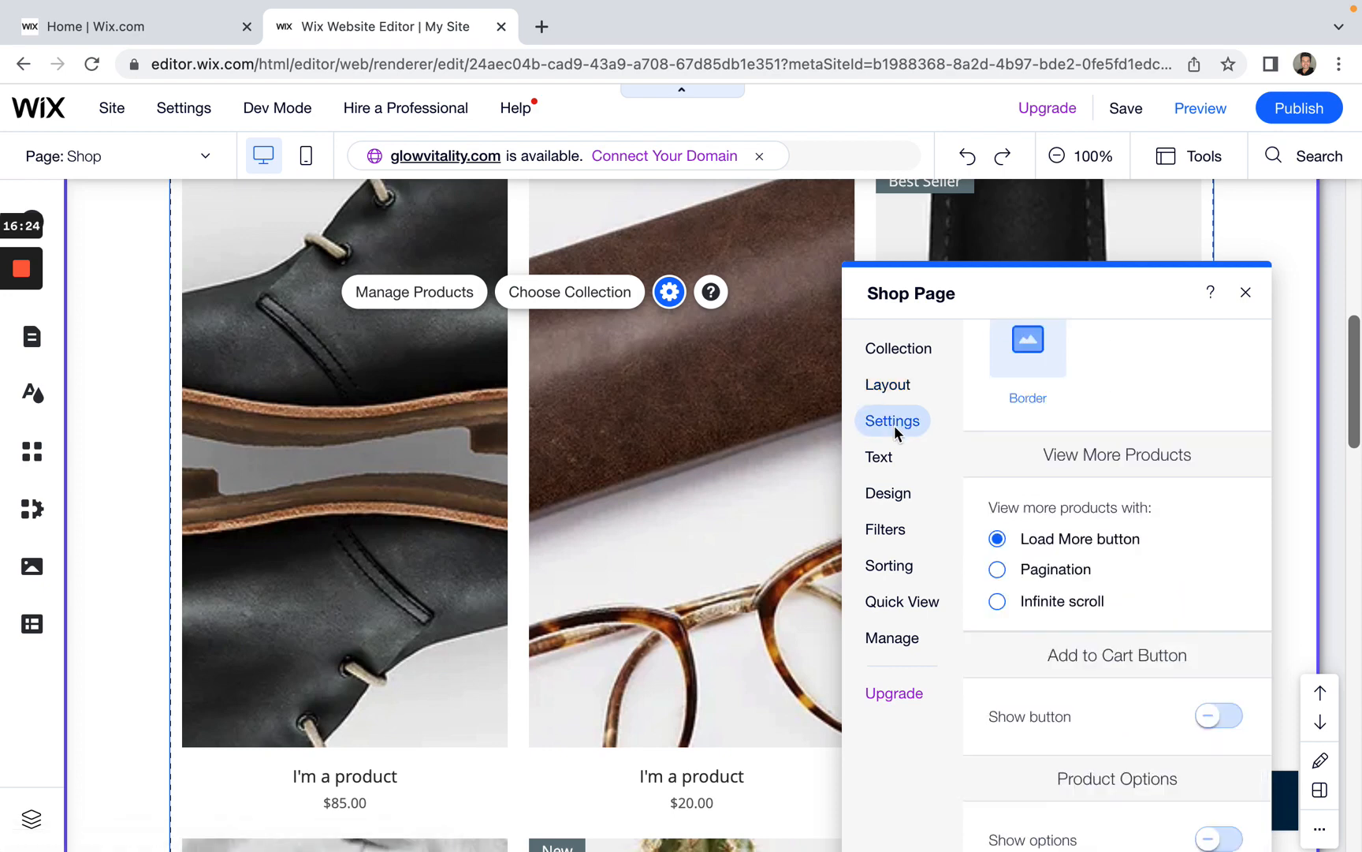
scroll(1093, 529, up, 5)
scroll(1093, 530, down, 5)
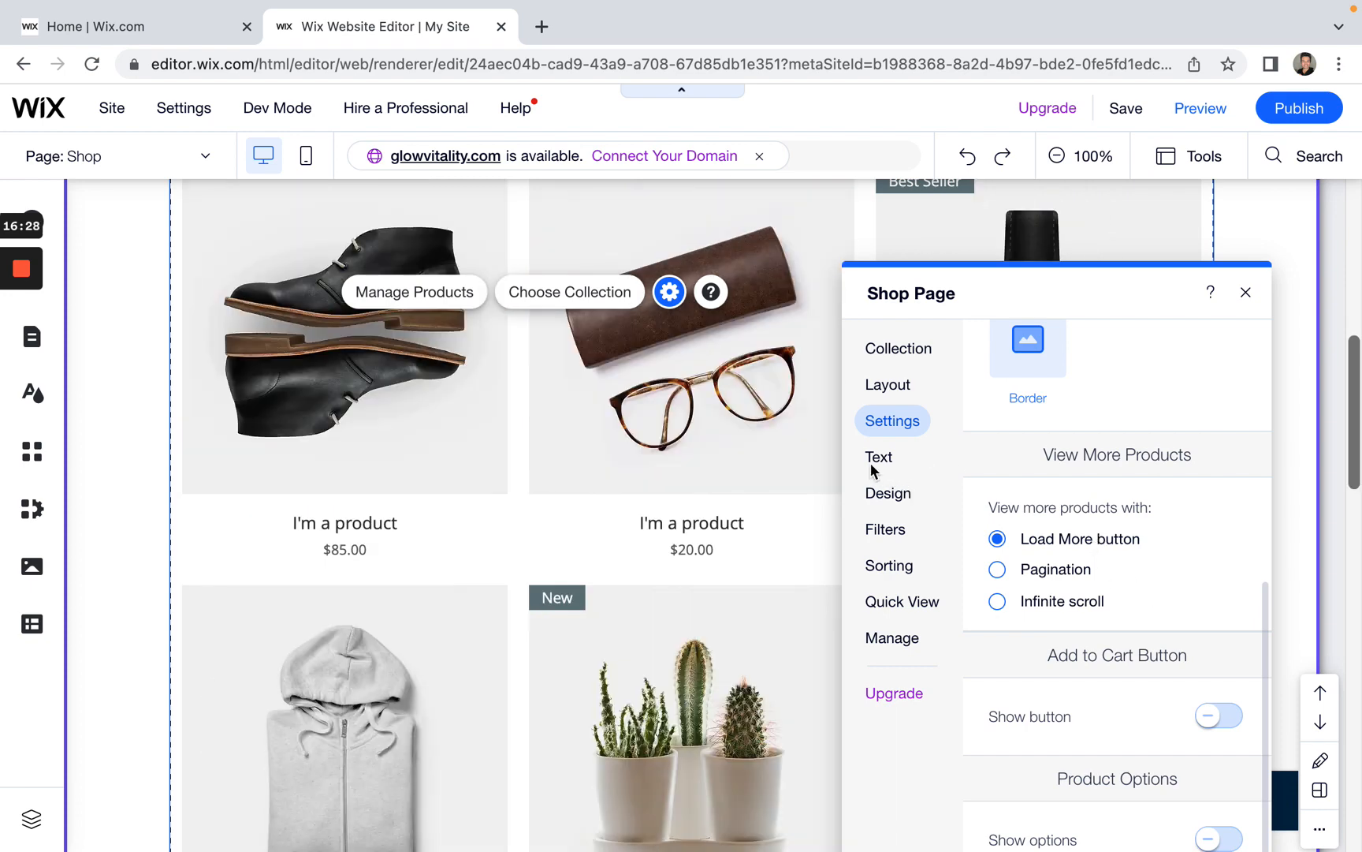
click(880, 464)
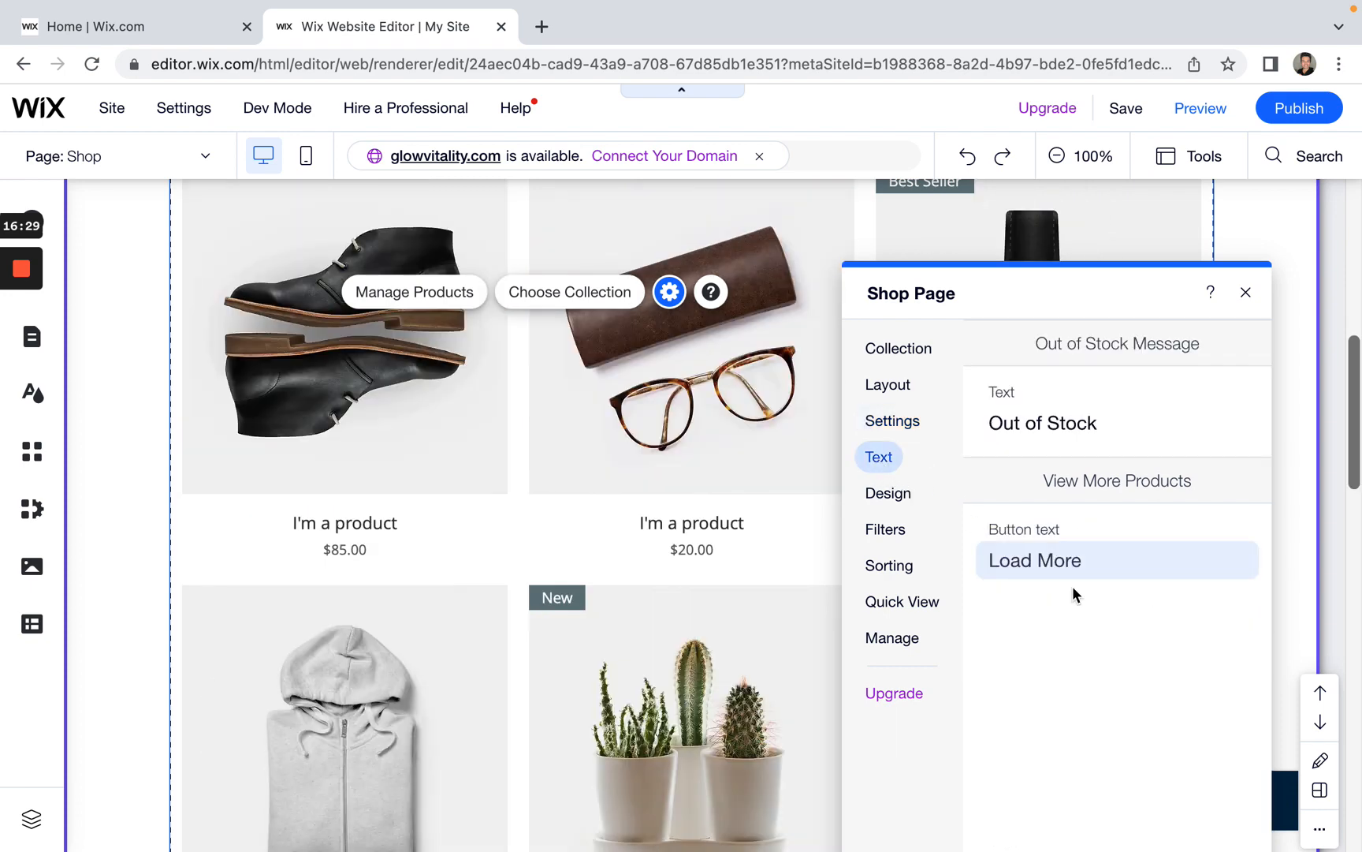
click(887, 501)
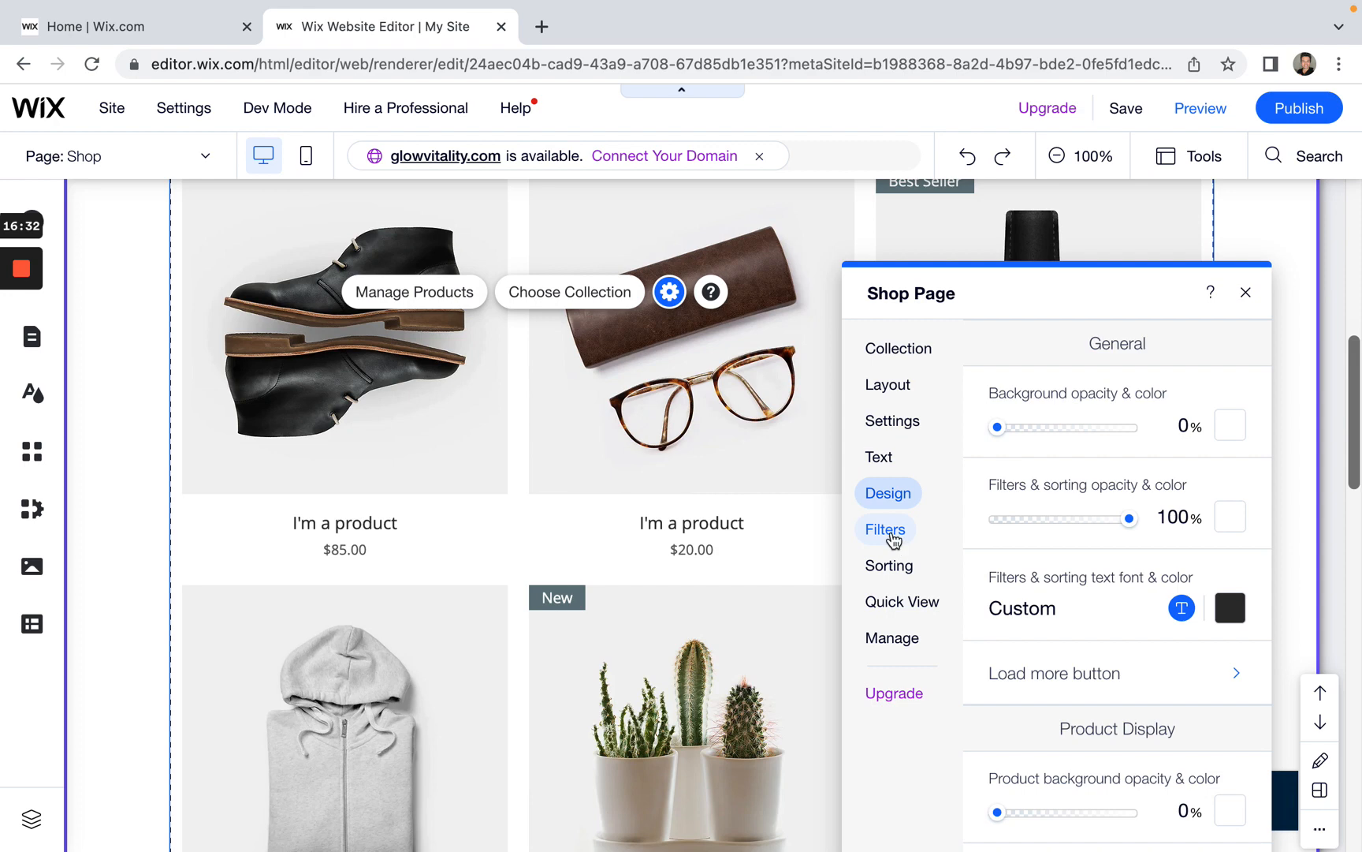
Step: Turn on product filters for the Shop gallery and examine how they display beside the products
click(889, 534)
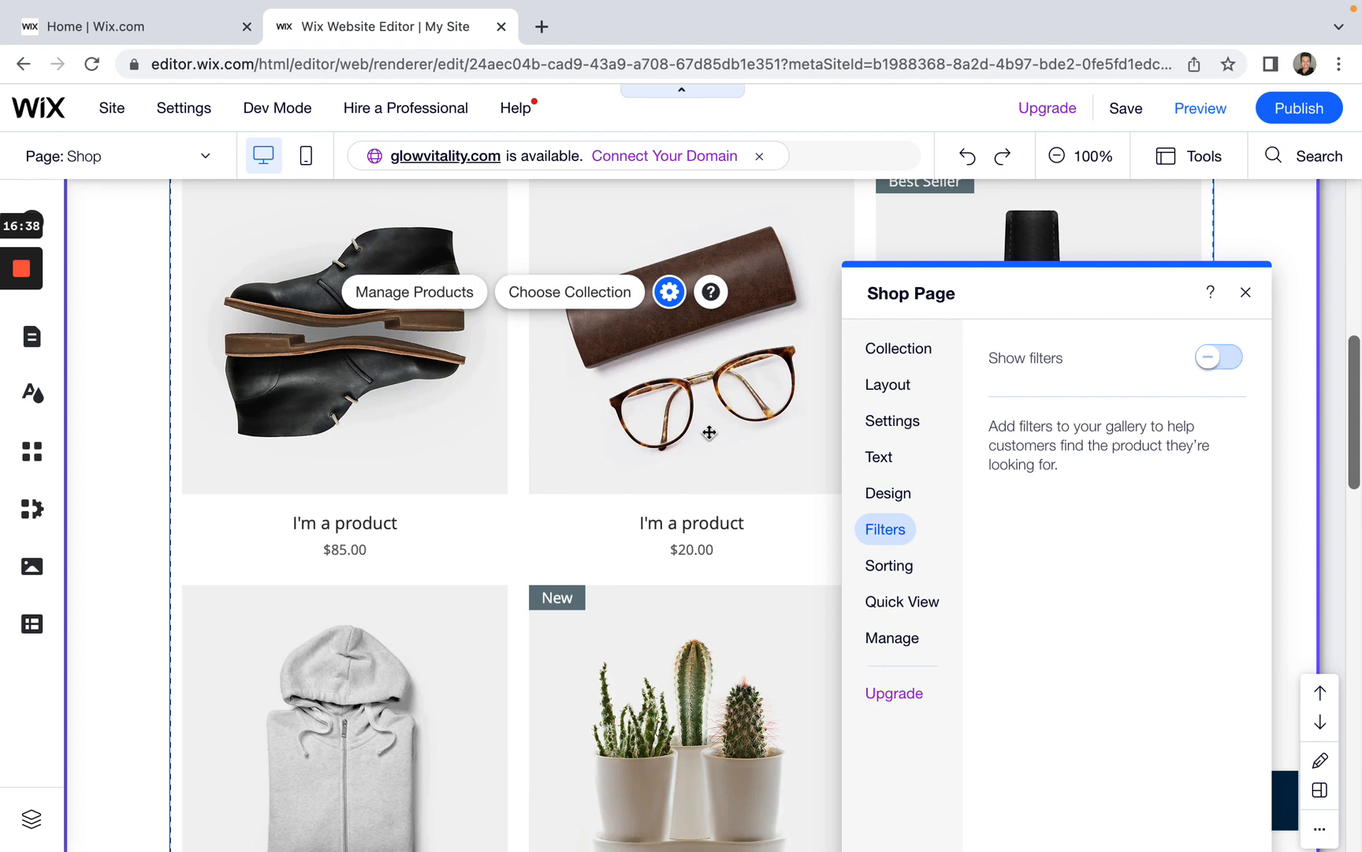
scroll(710, 432, up, 2)
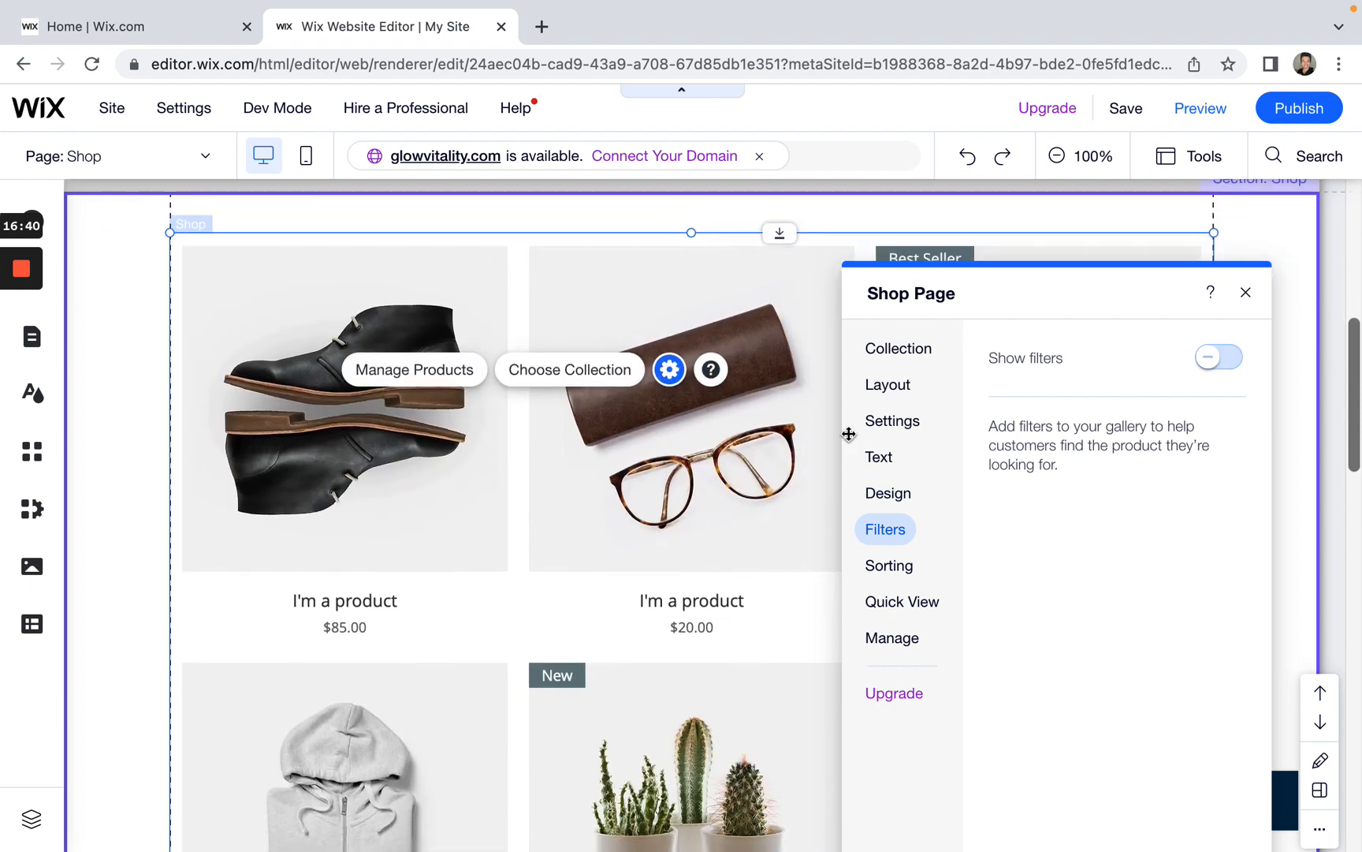
click(1234, 368)
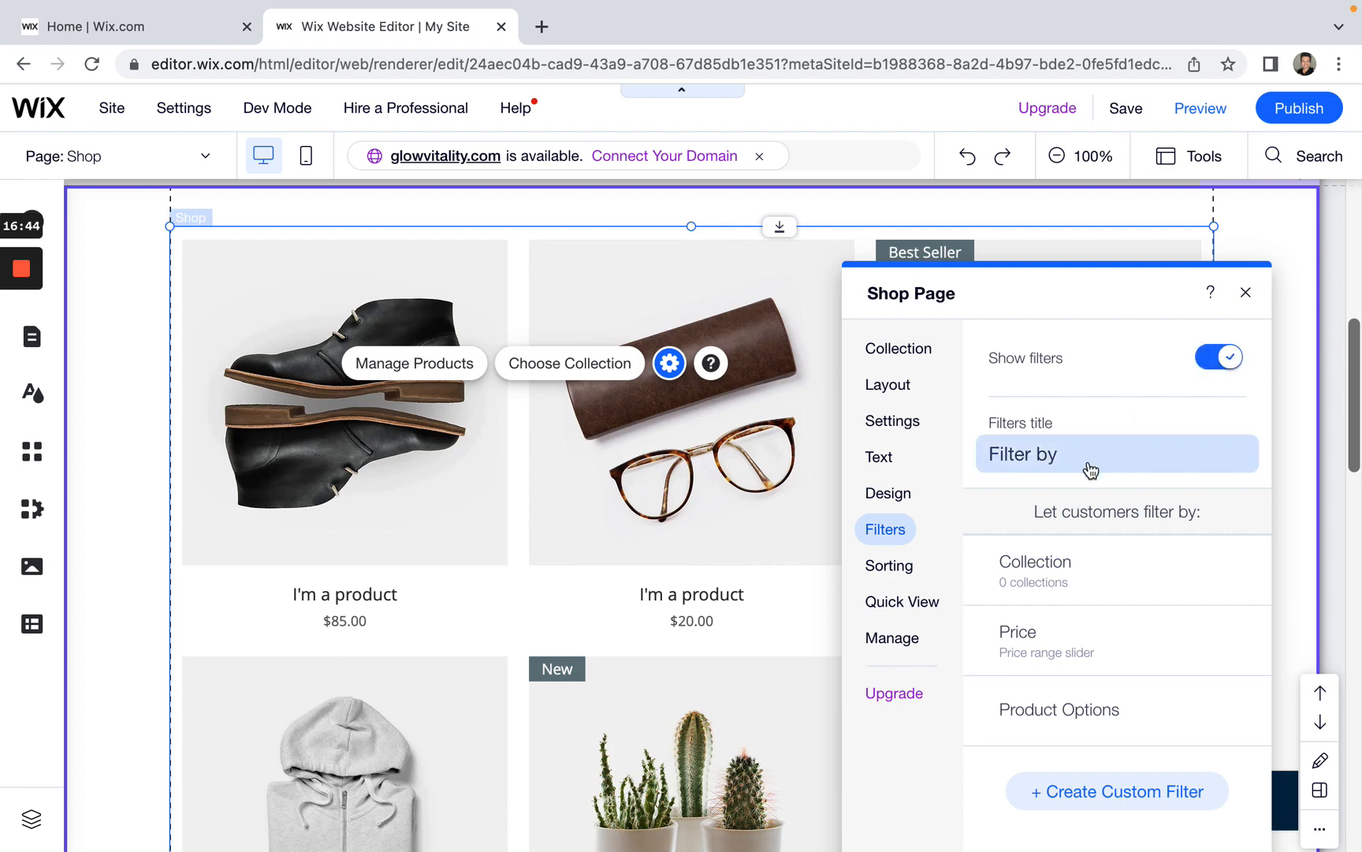
mouse_move(1111, 573)
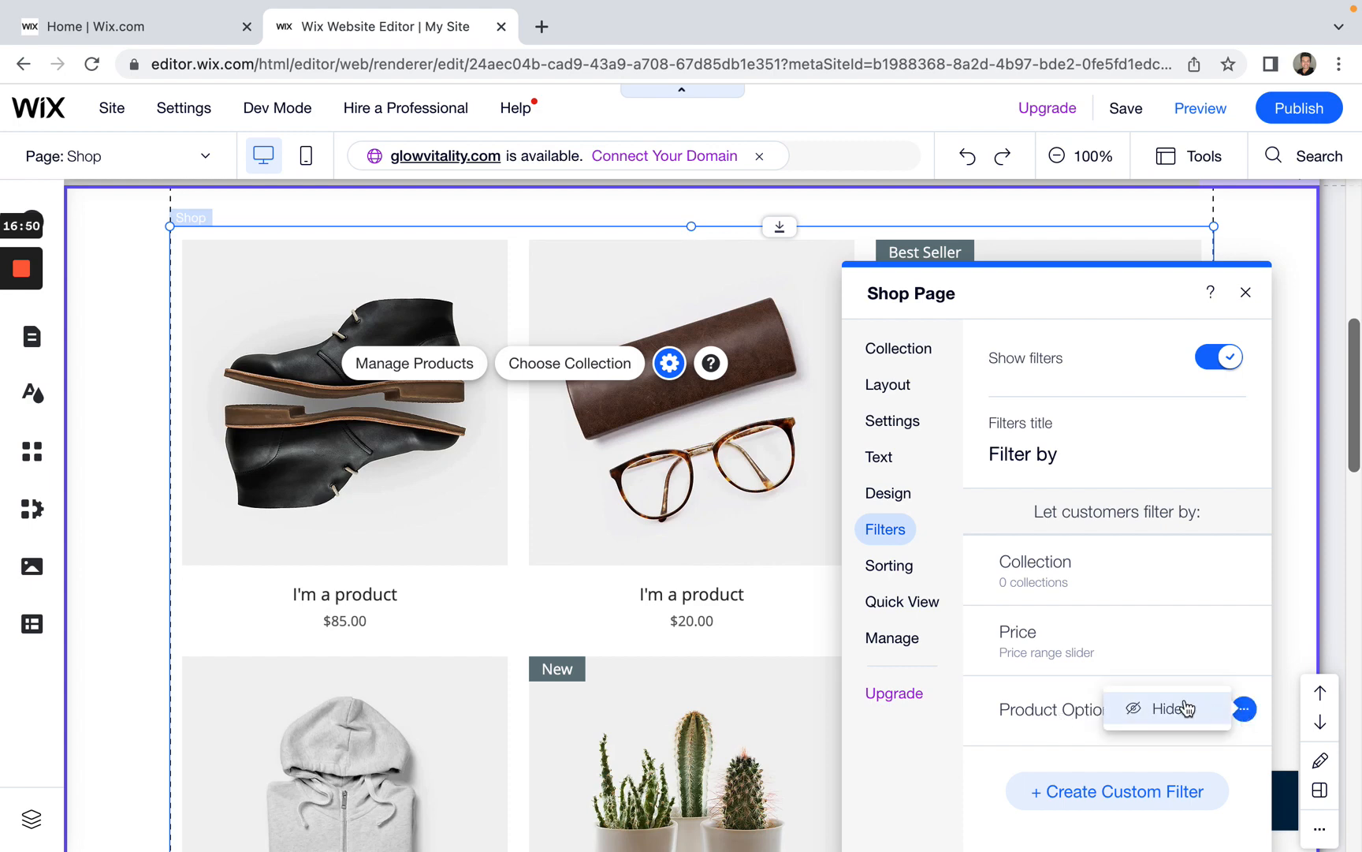
click(1294, 626)
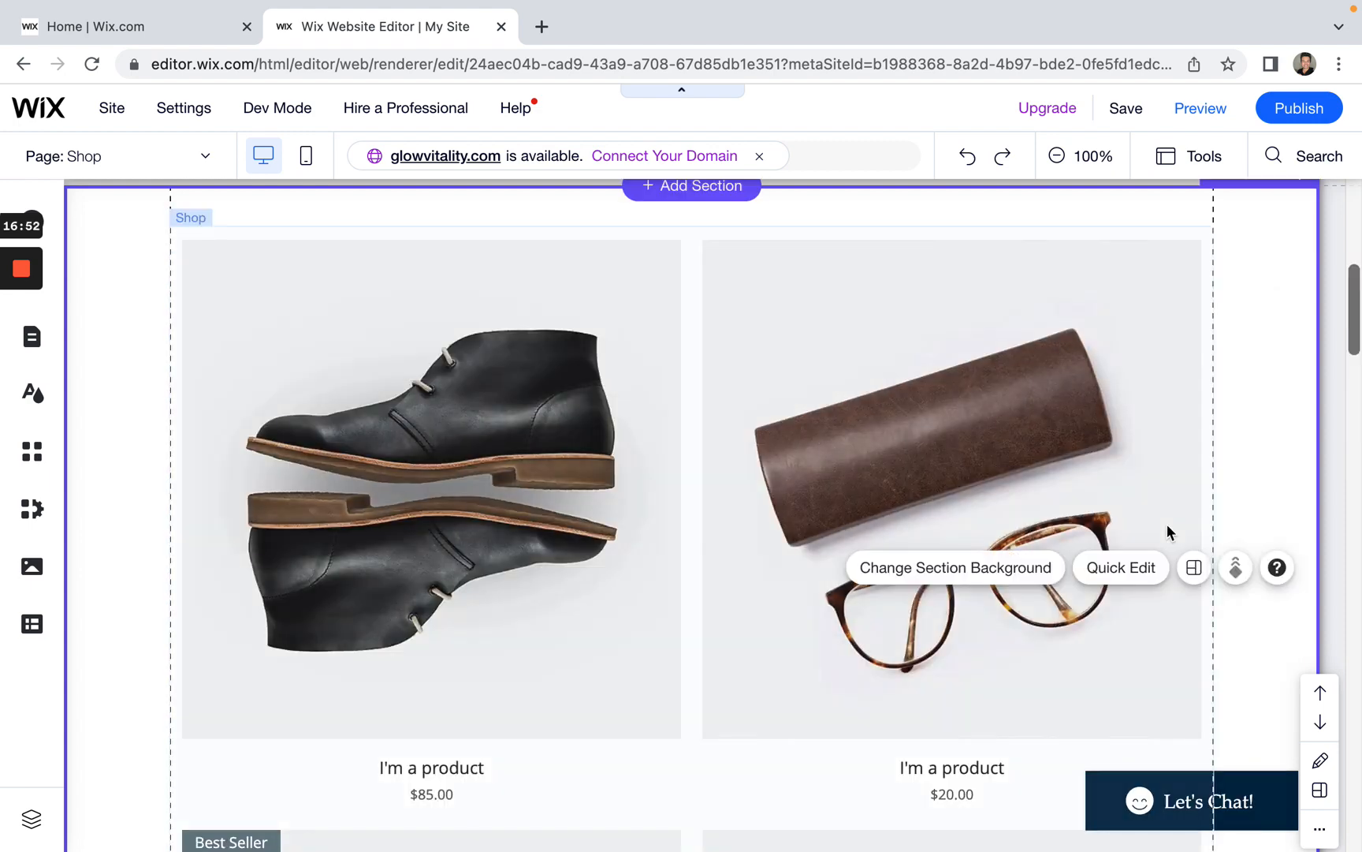
scroll(1042, 482, down, 1)
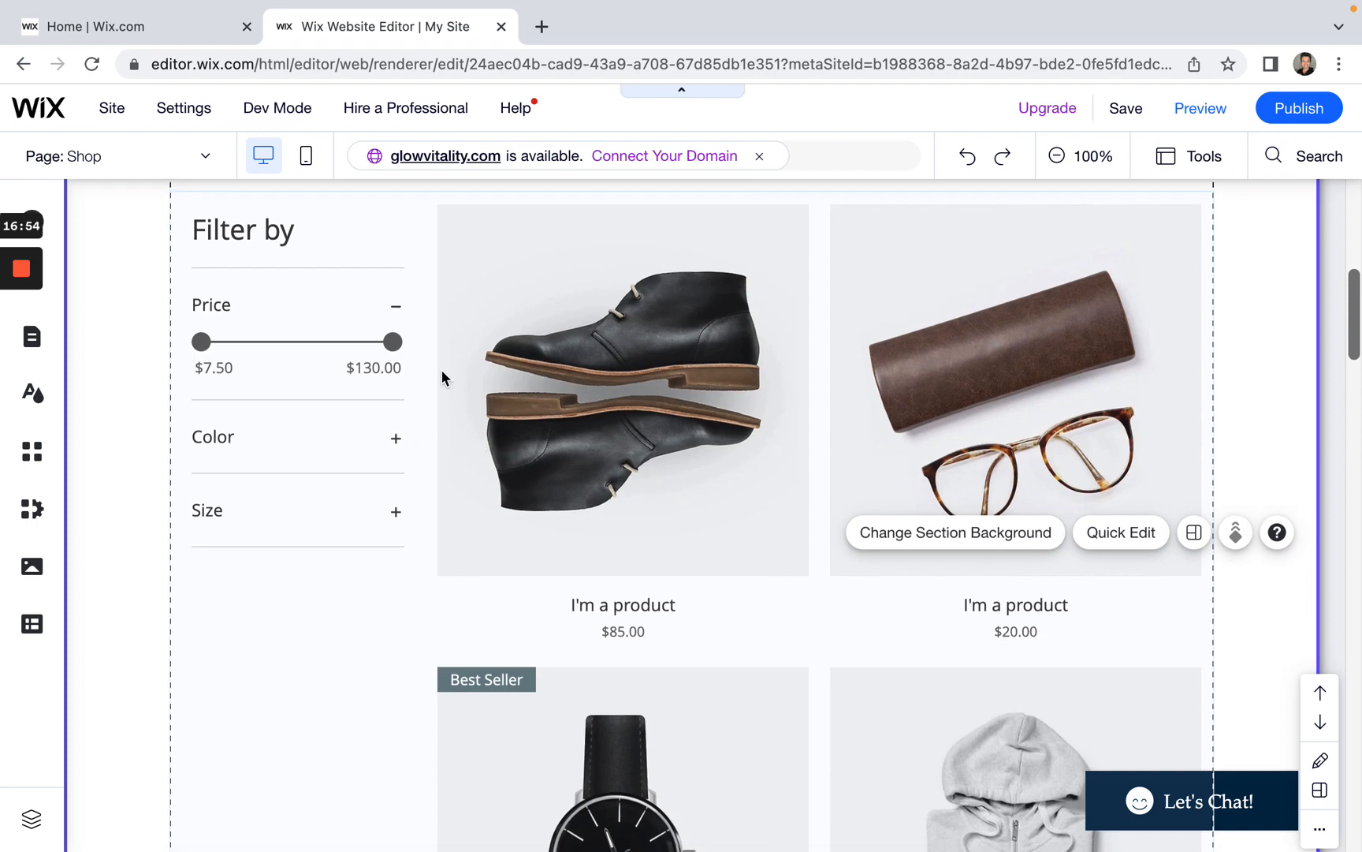
scroll(298, 334, up, 1)
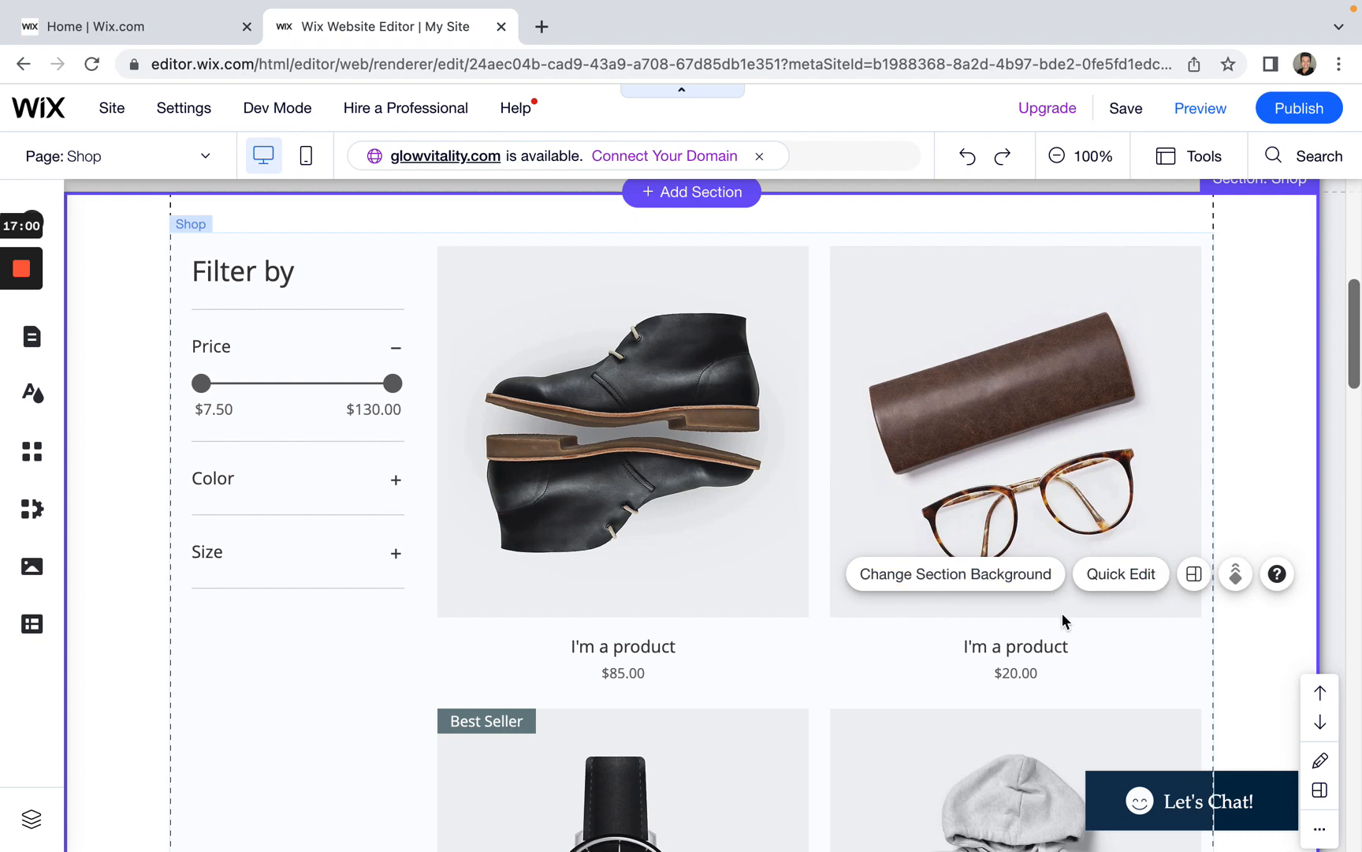
scroll(1062, 614, up, 1)
Step: Reopen the Shop gallery's filter settings and turn the product filters off
click(785, 487)
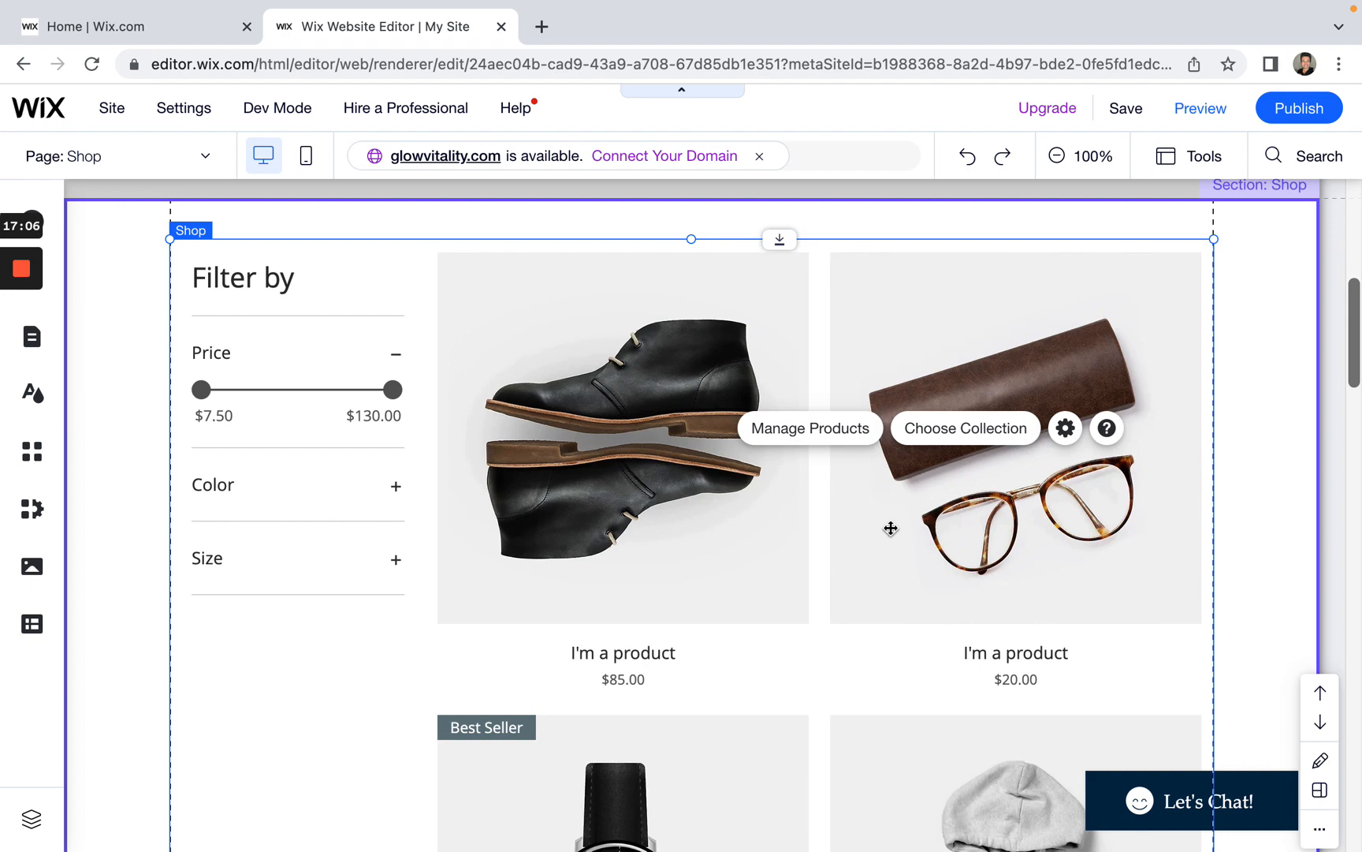
click(1003, 443)
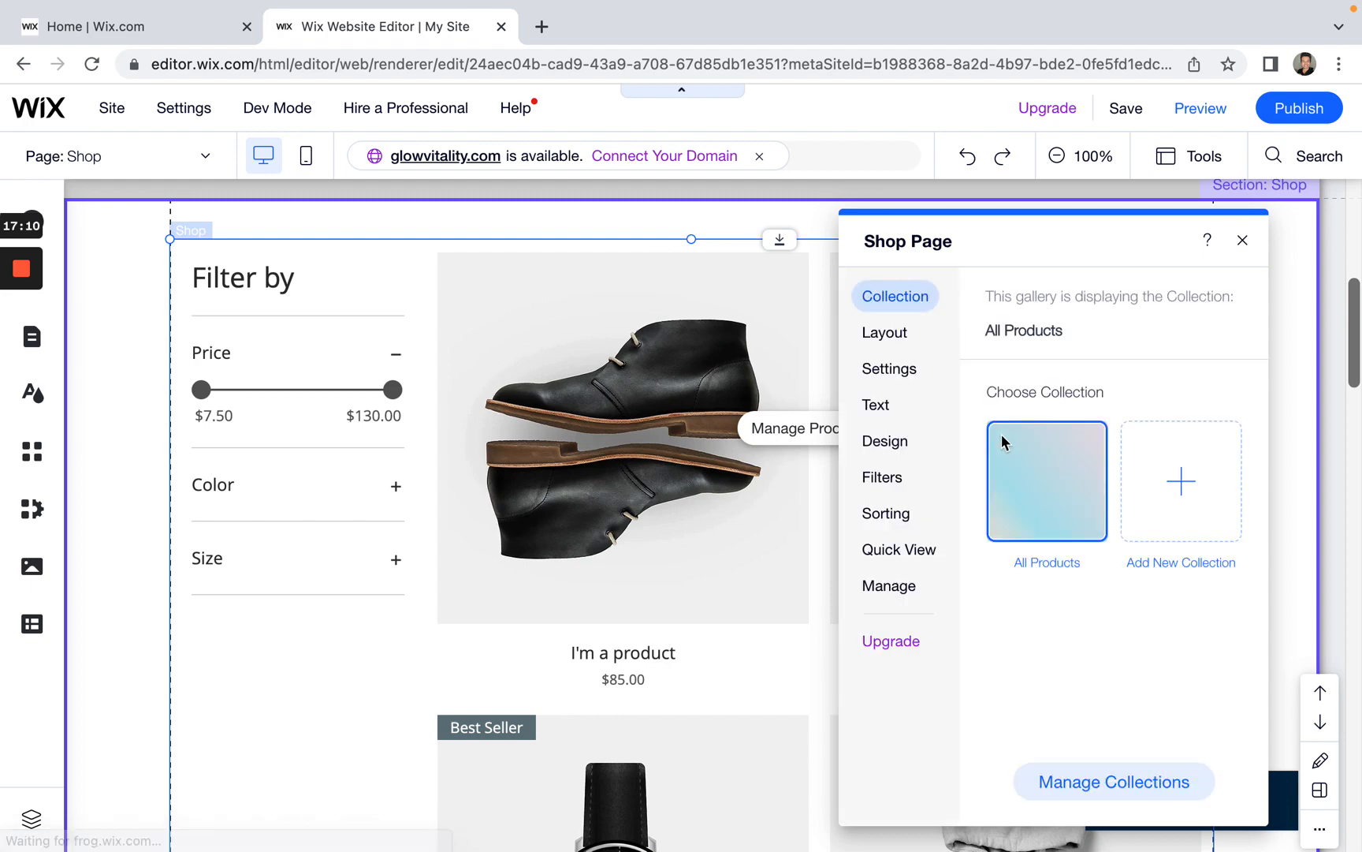
click(882, 478)
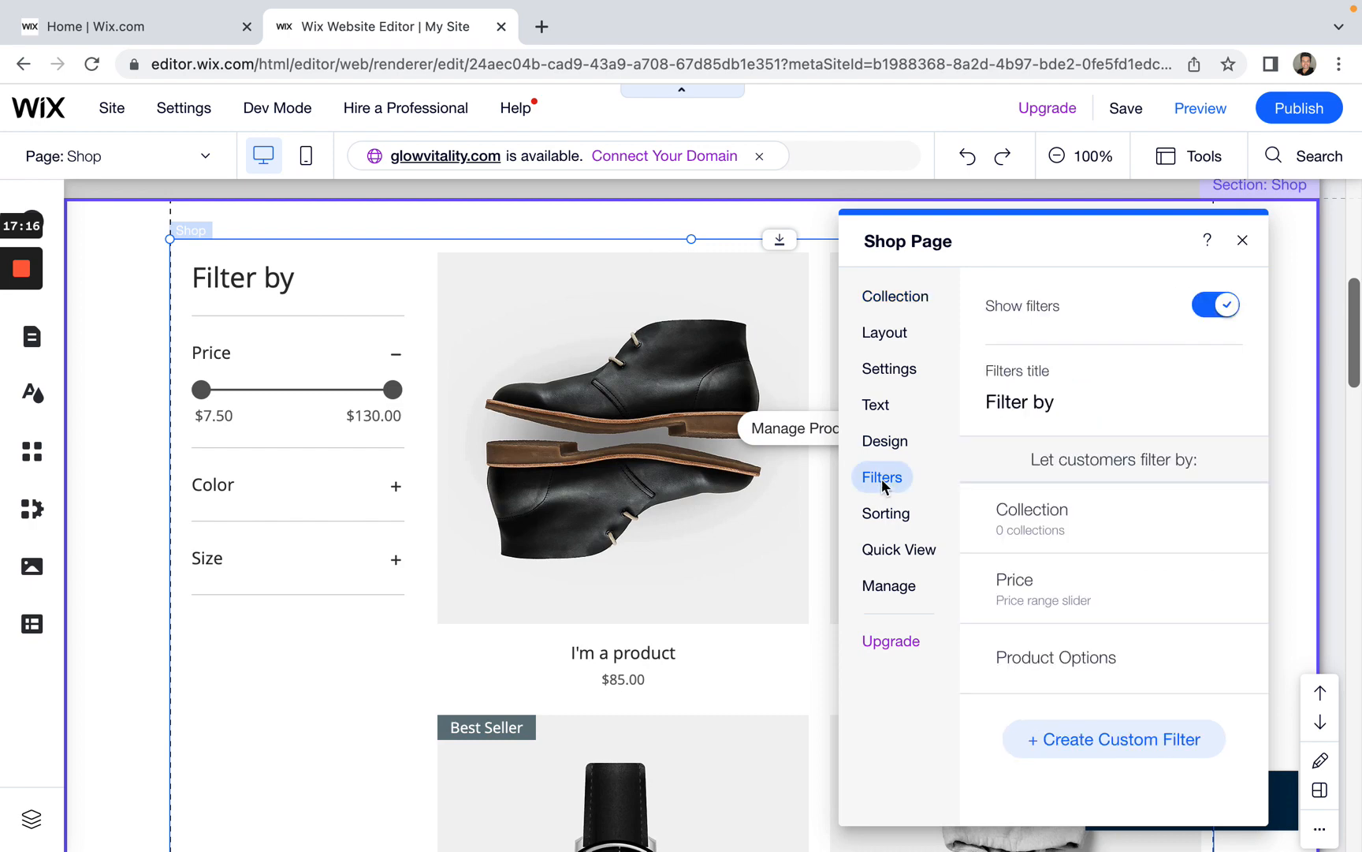
click(1208, 317)
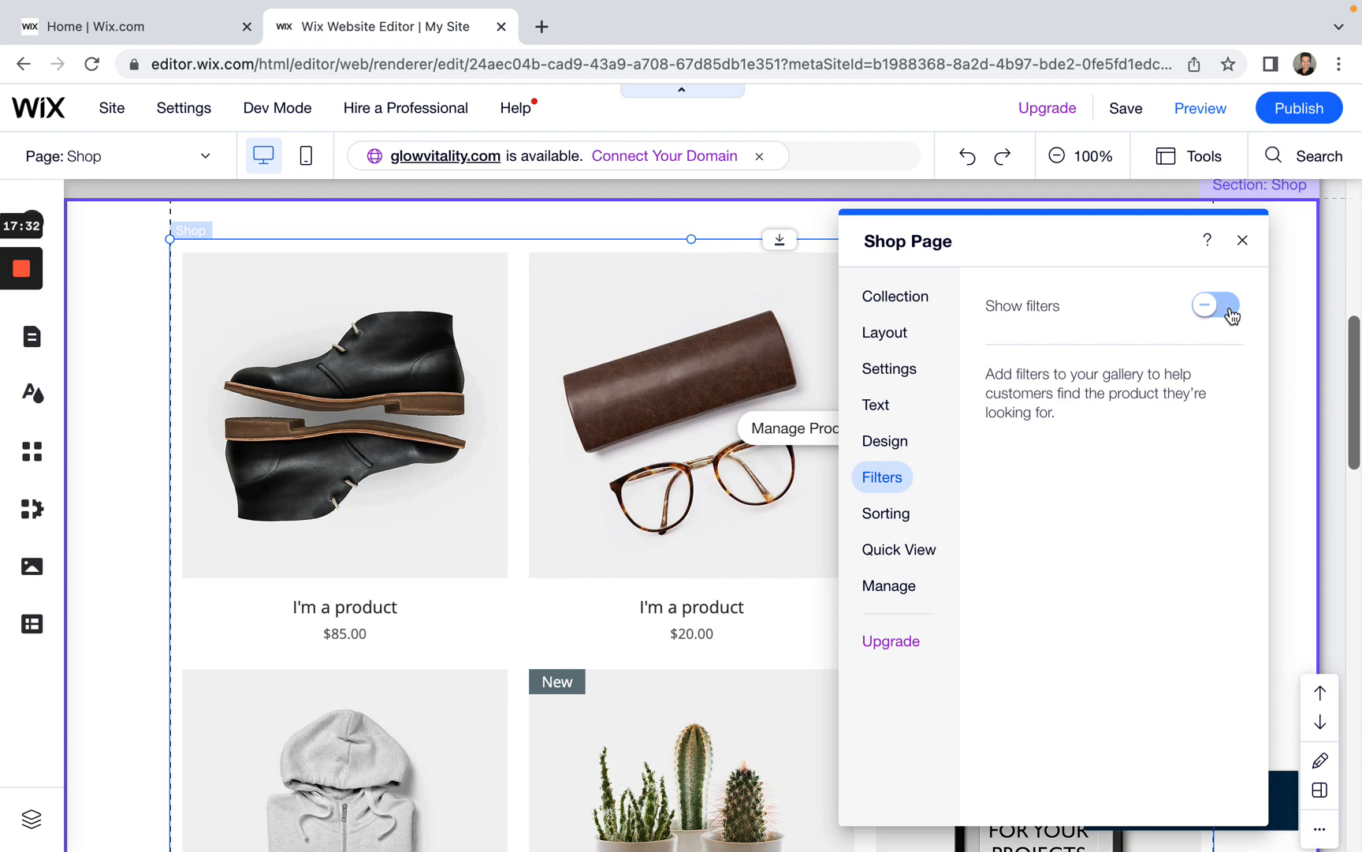
Step: Turn on sorting options for the Shop gallery and review the criteria customers can sort by
click(882, 517)
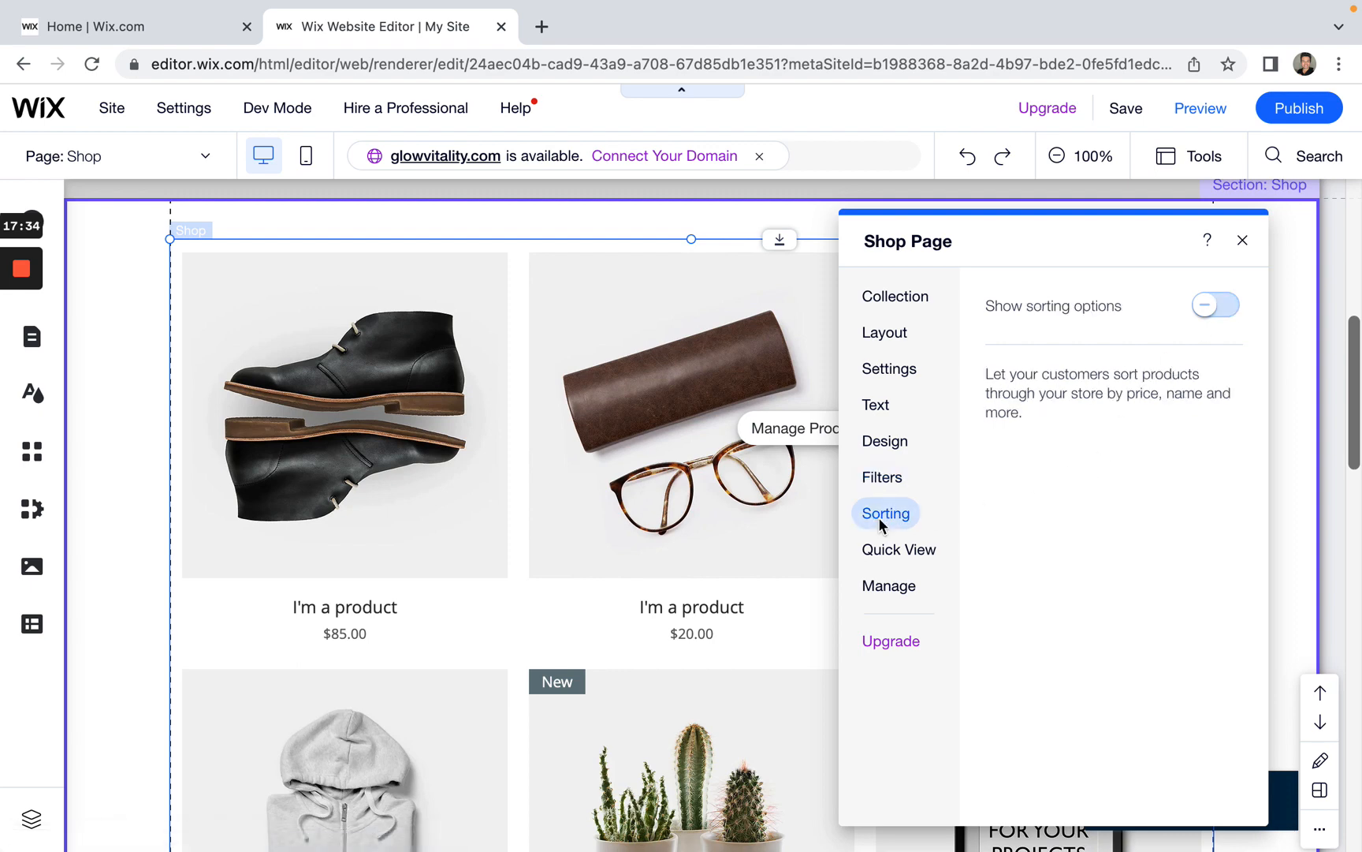
click(1217, 313)
scroll(1171, 615, down, 1)
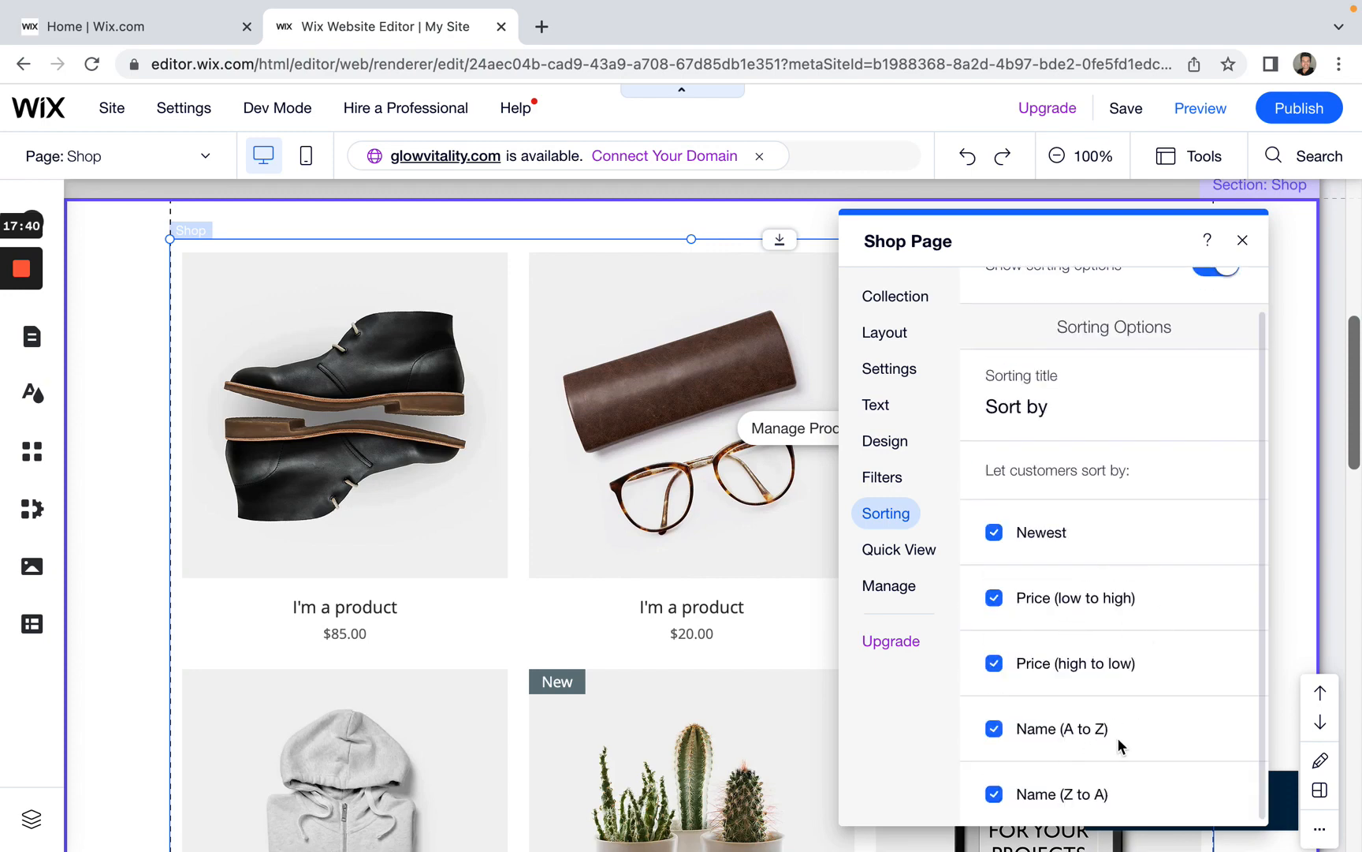
scroll(1121, 738, up, 1)
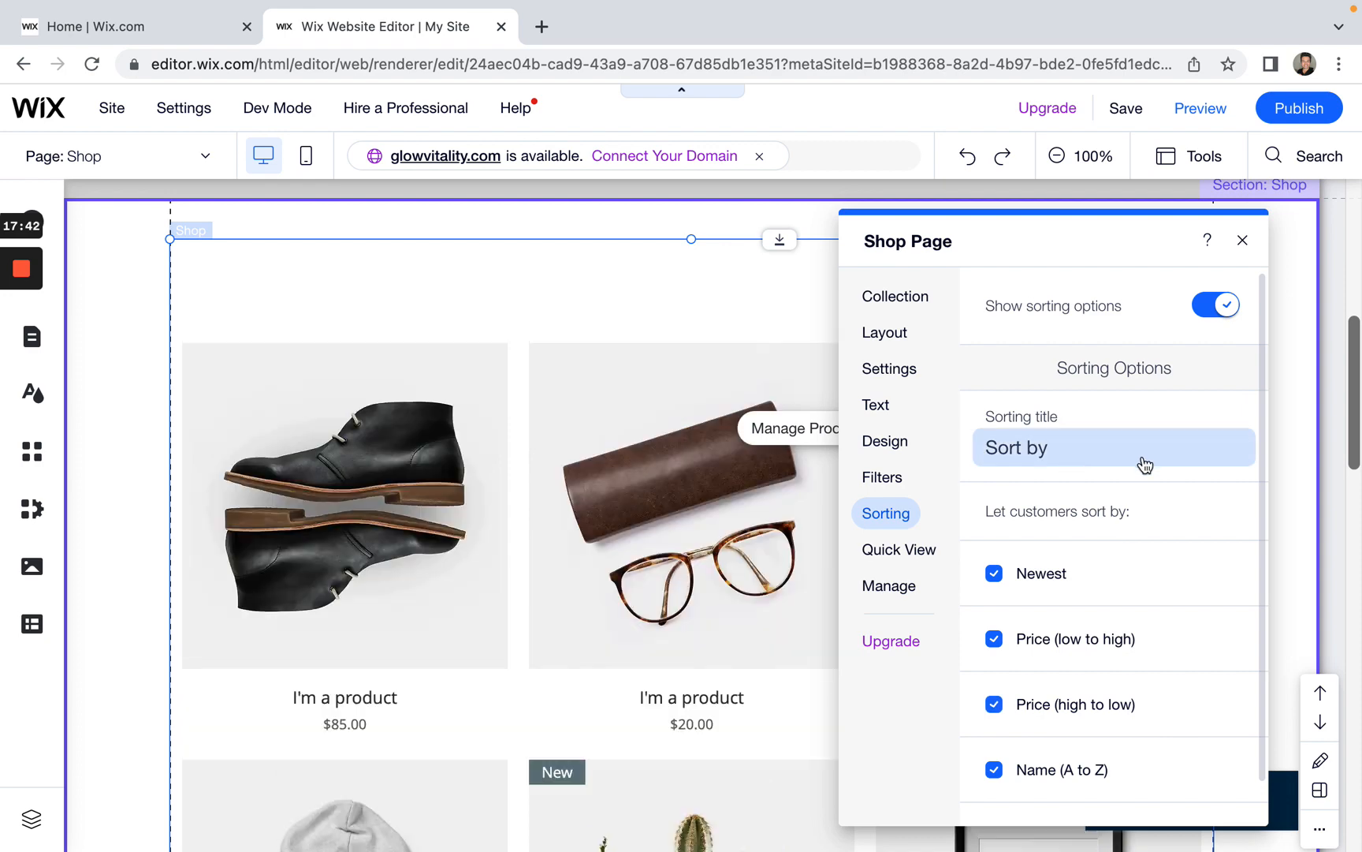
scroll(1230, 416, down, 1)
scroll(1214, 429, up, 1)
Step: Look over the Shop gallery and move the settings window aside to check the Sort by dropdown above the products
scroll(584, 469, down, 5)
scroll(583, 468, down, 10)
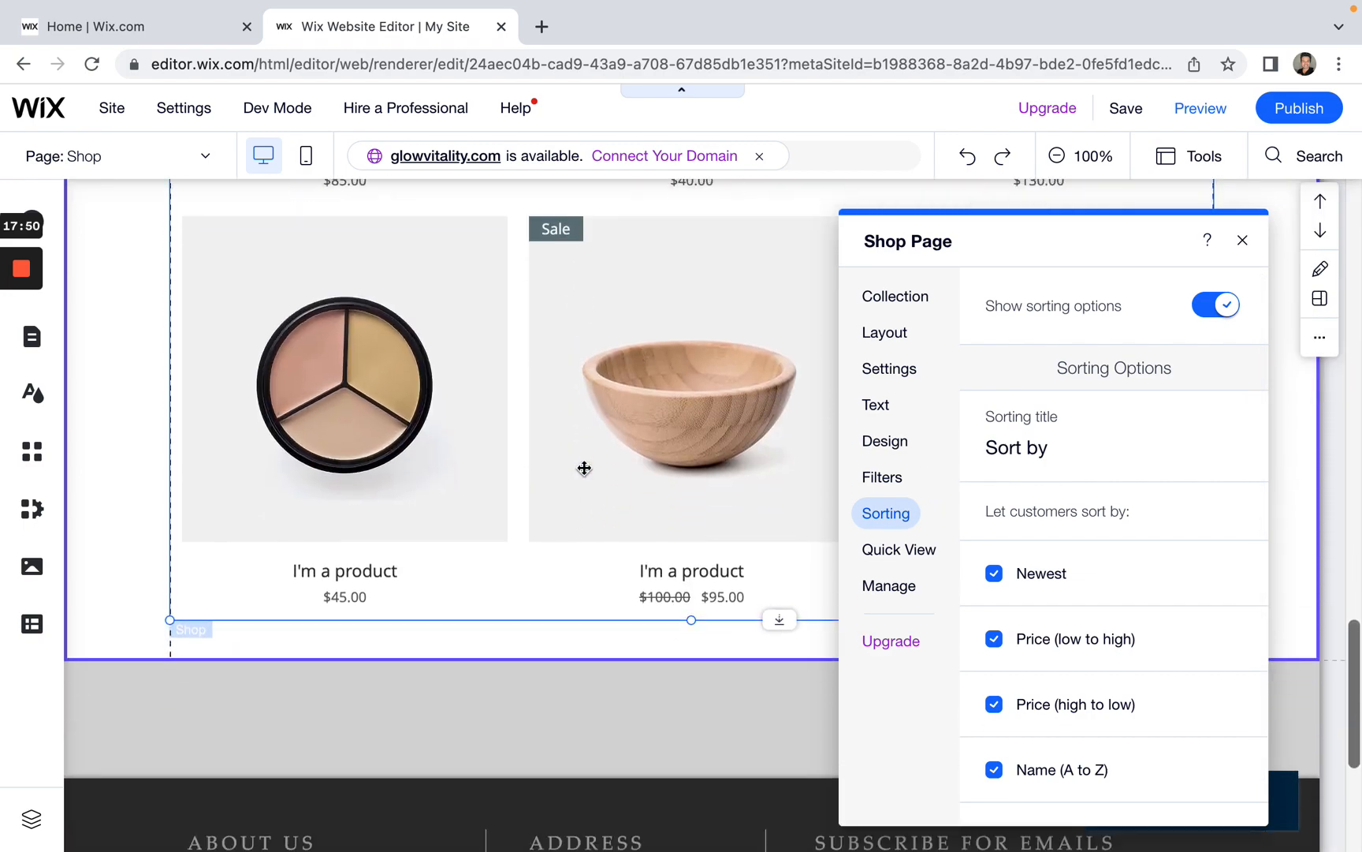
scroll(584, 468, up, 15)
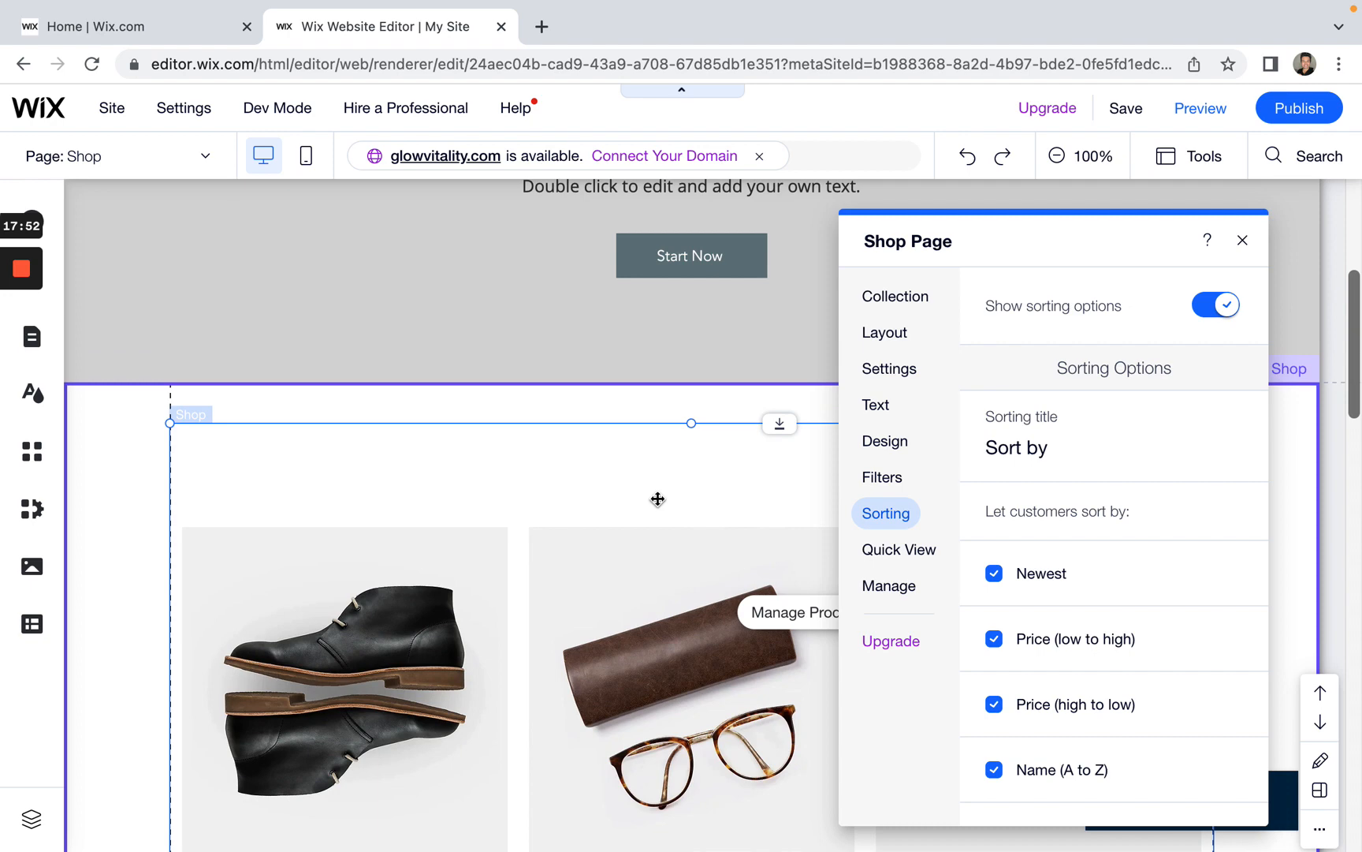
drag(1139, 241, 657, 510)
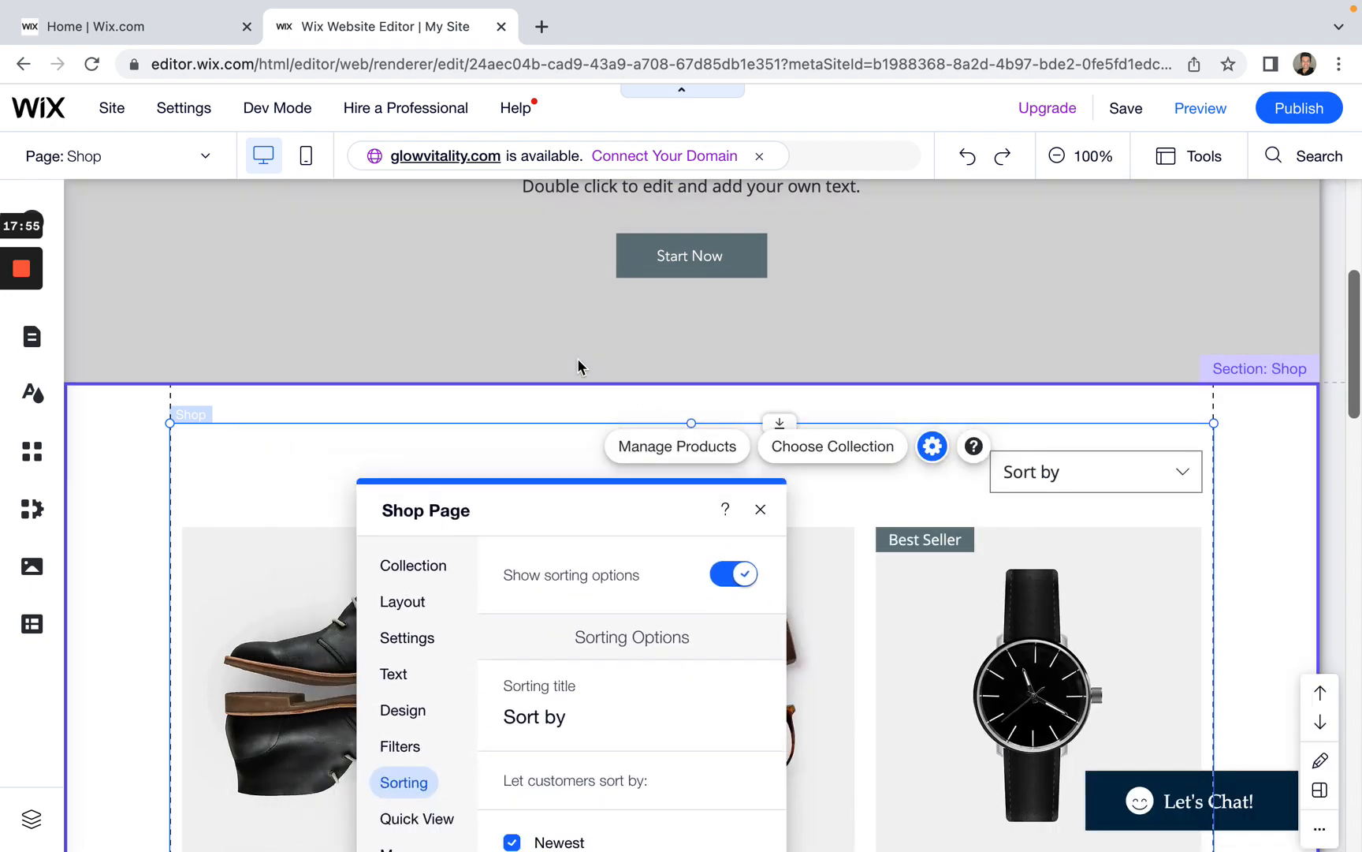
drag(577, 367, 577, 361)
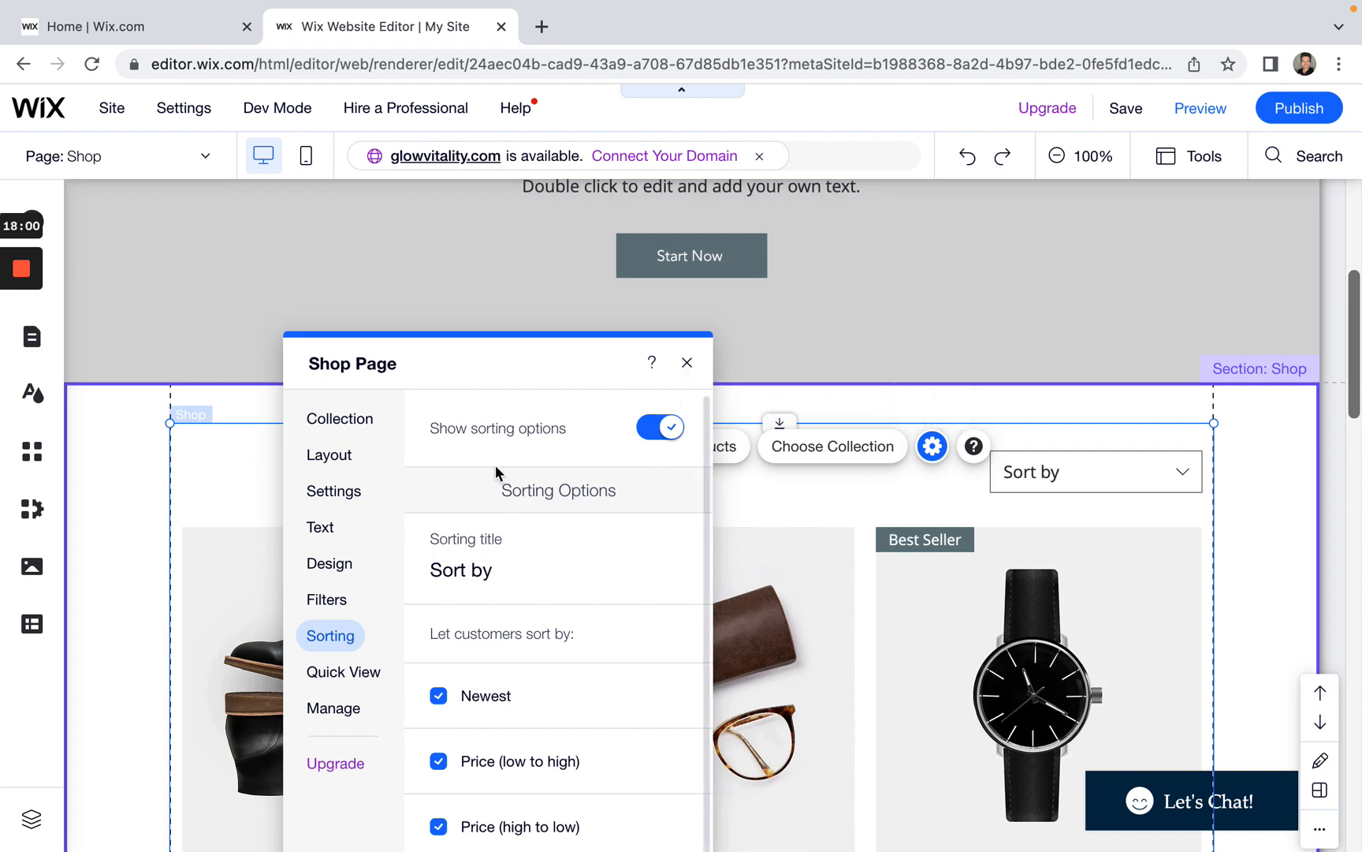
drag(489, 365, 503, 341)
drag(693, 217, 709, 190)
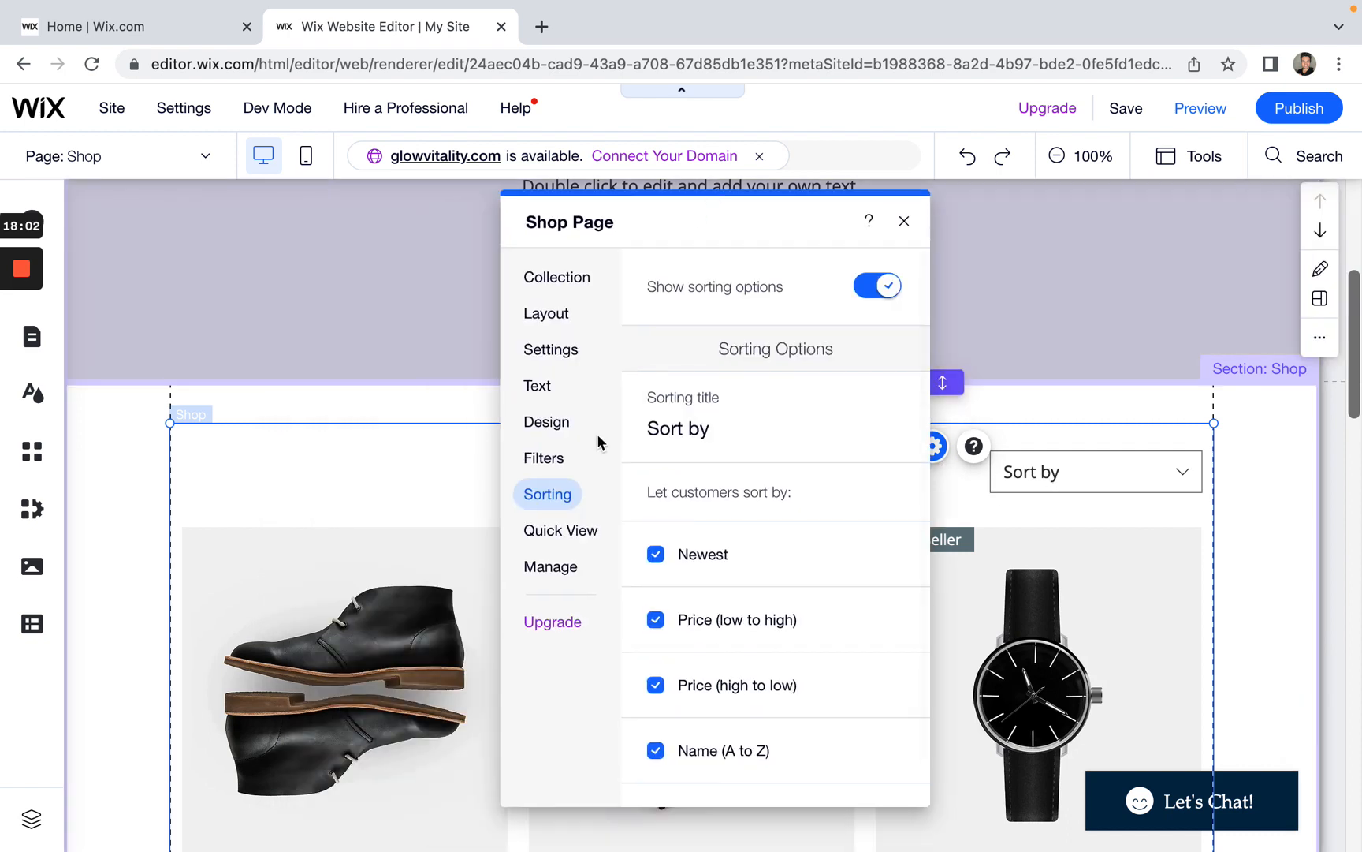
Step: Review the gallery's Quick View design options and store management choices, and close the Shop Page settings
click(562, 530)
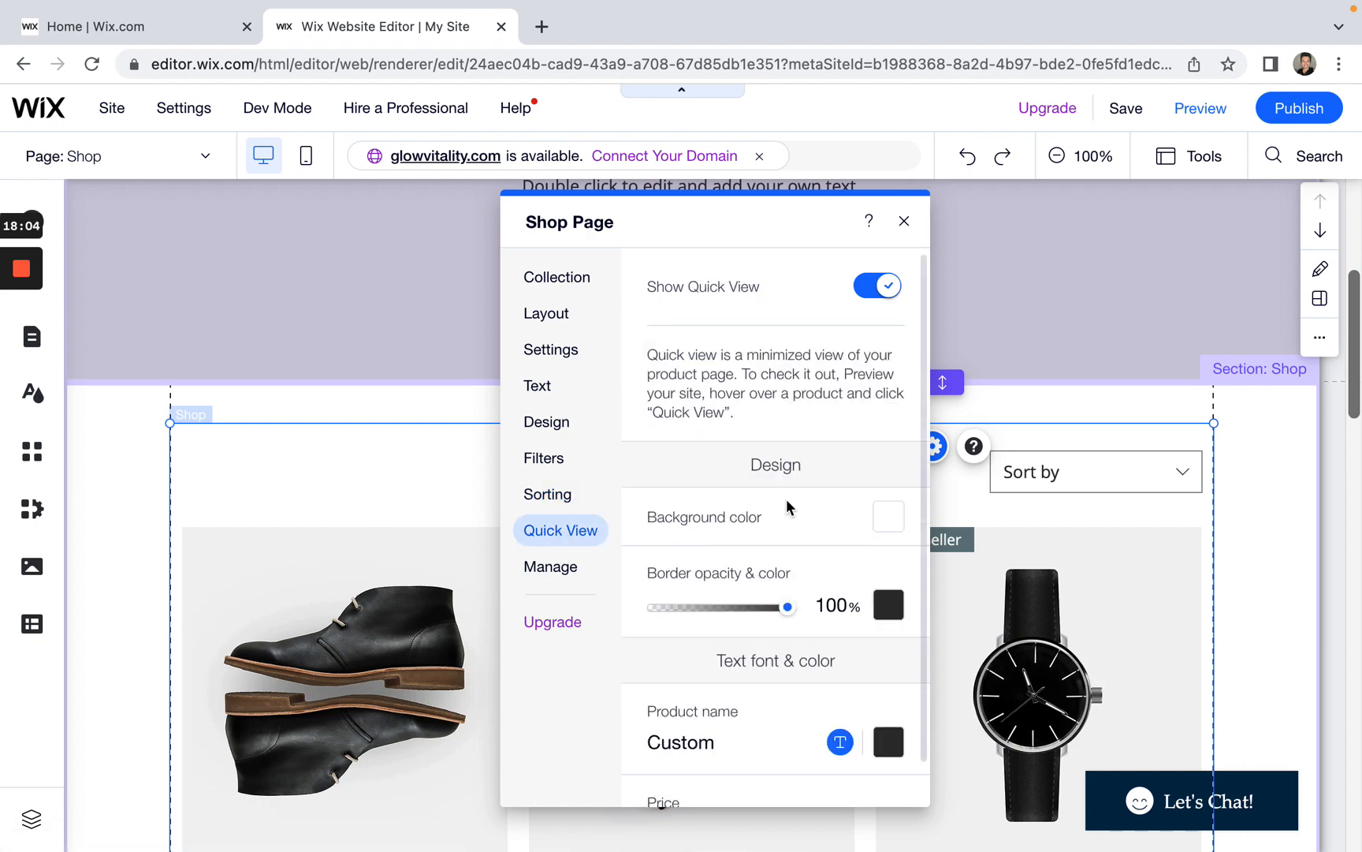
scroll(785, 505, down, 6)
scroll(787, 506, down, 5)
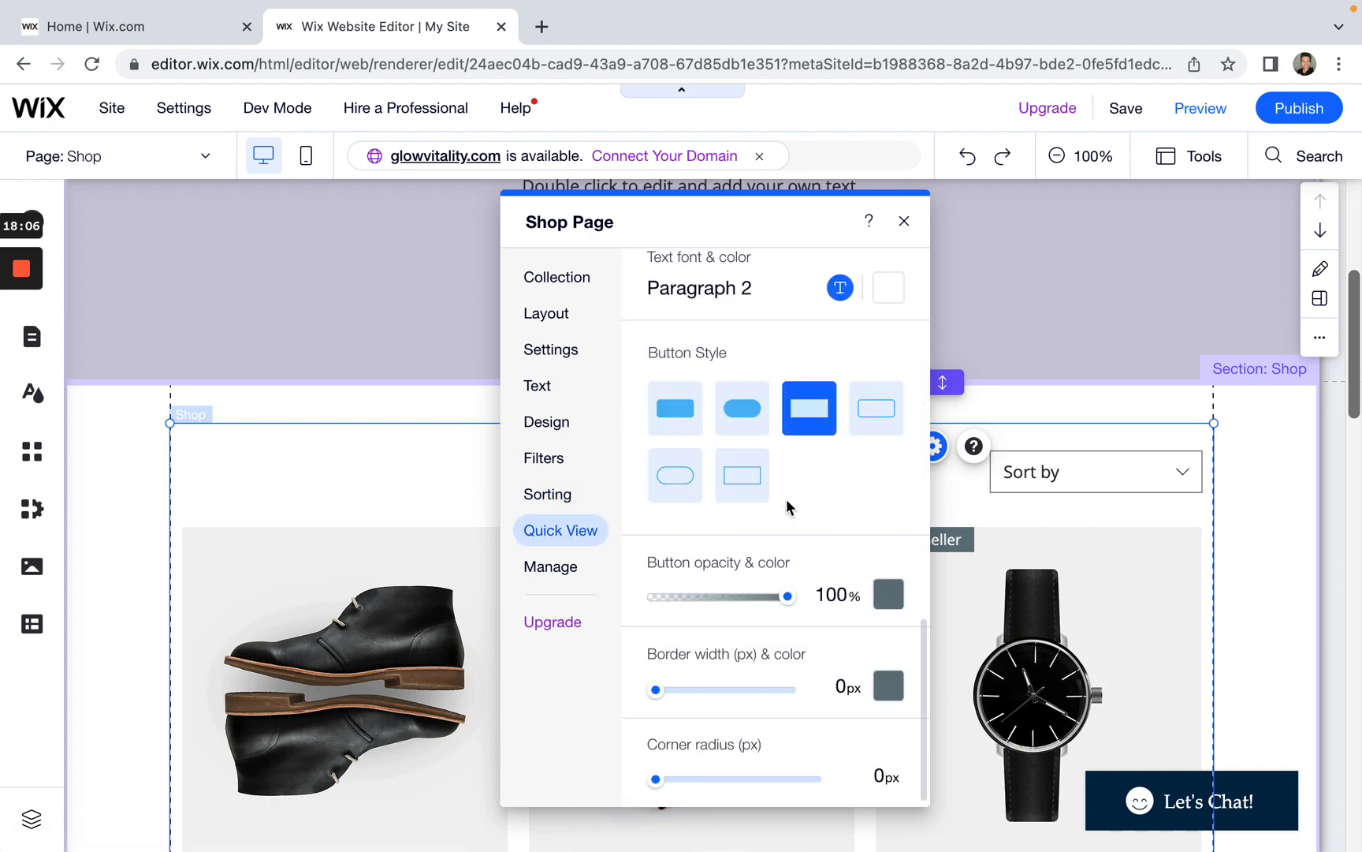
scroll(787, 507, up, 10)
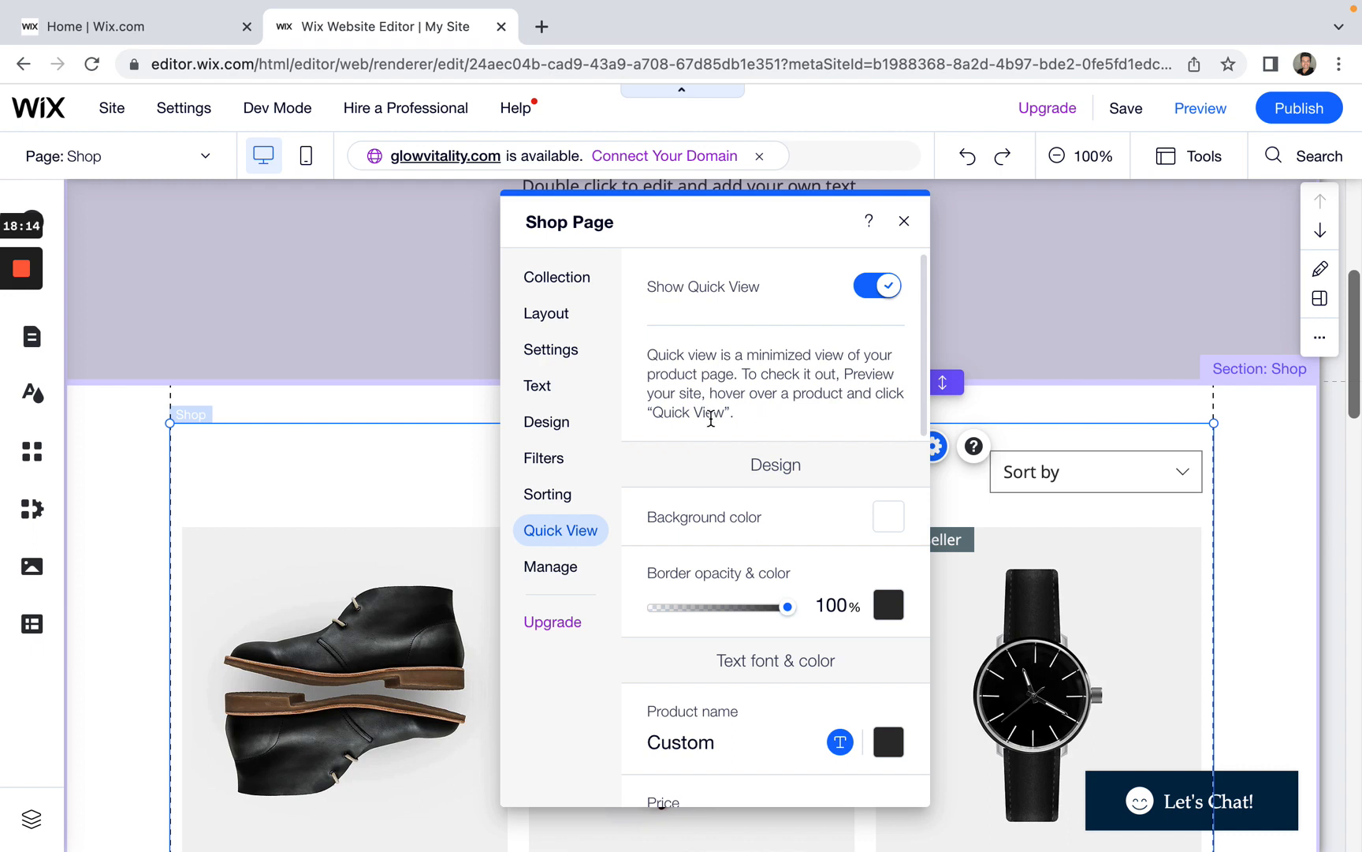
click(550, 572)
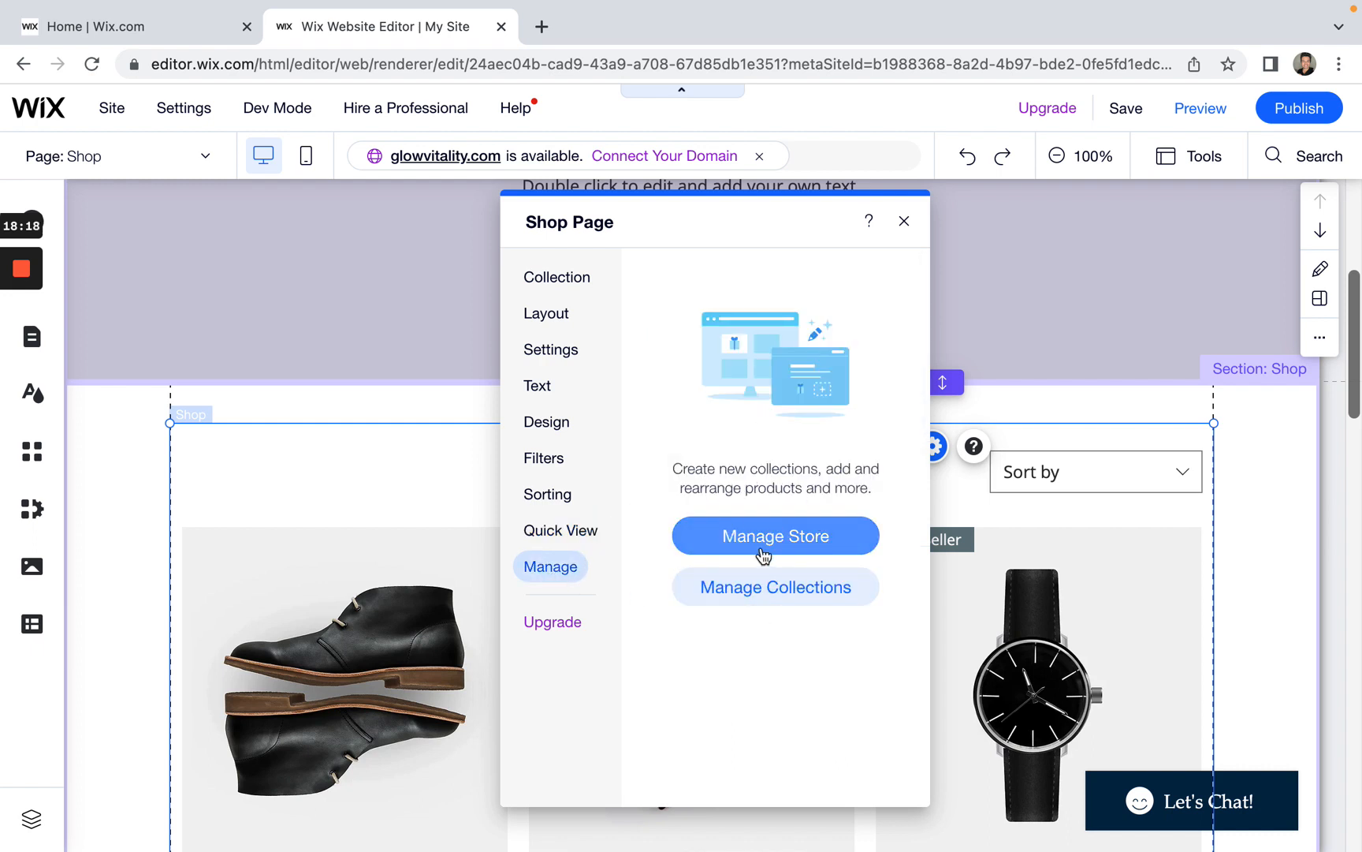
drag(746, 217, 1062, 224)
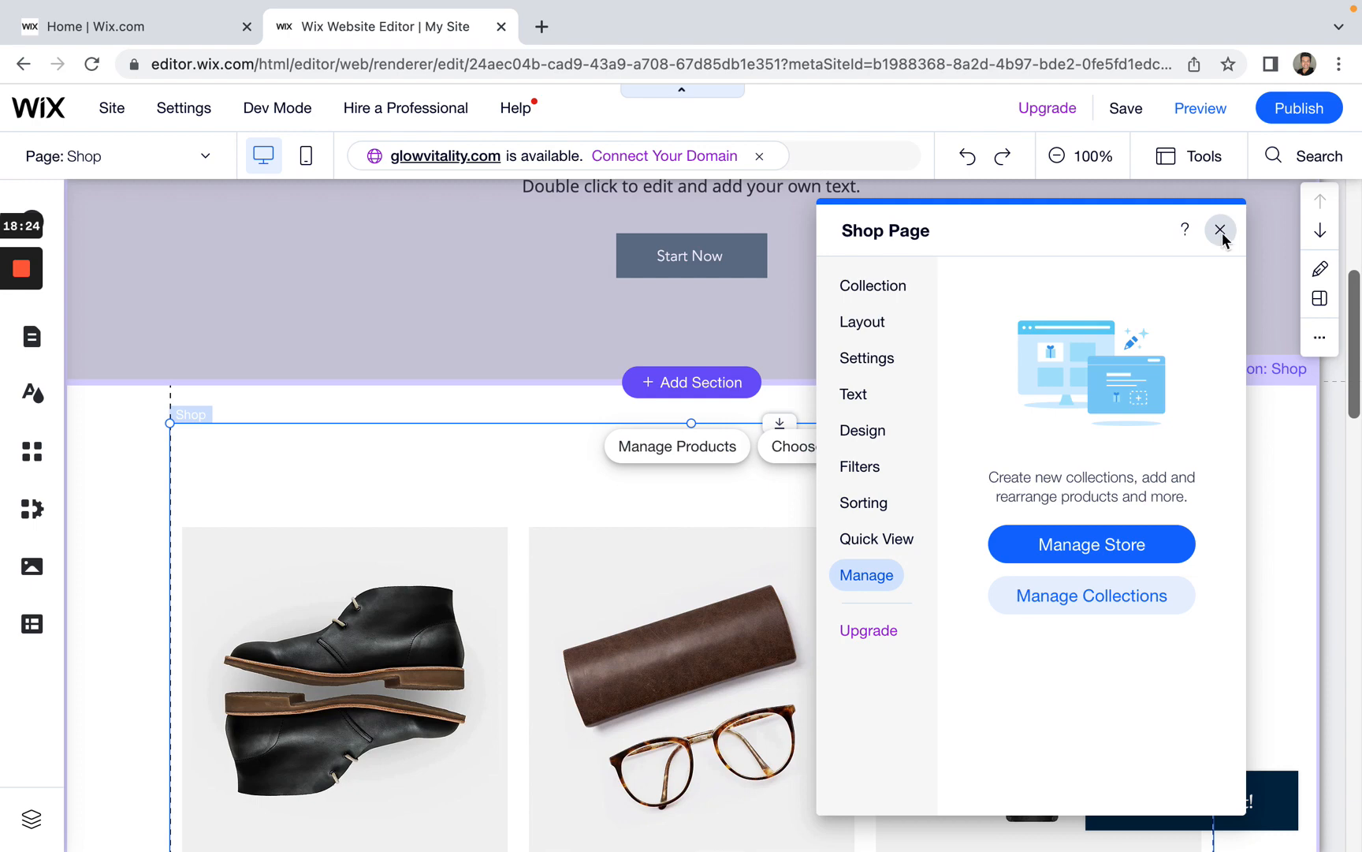
click(1223, 232)
Step: Save the site, dismiss the save confirmation and open the site preview
click(1135, 115)
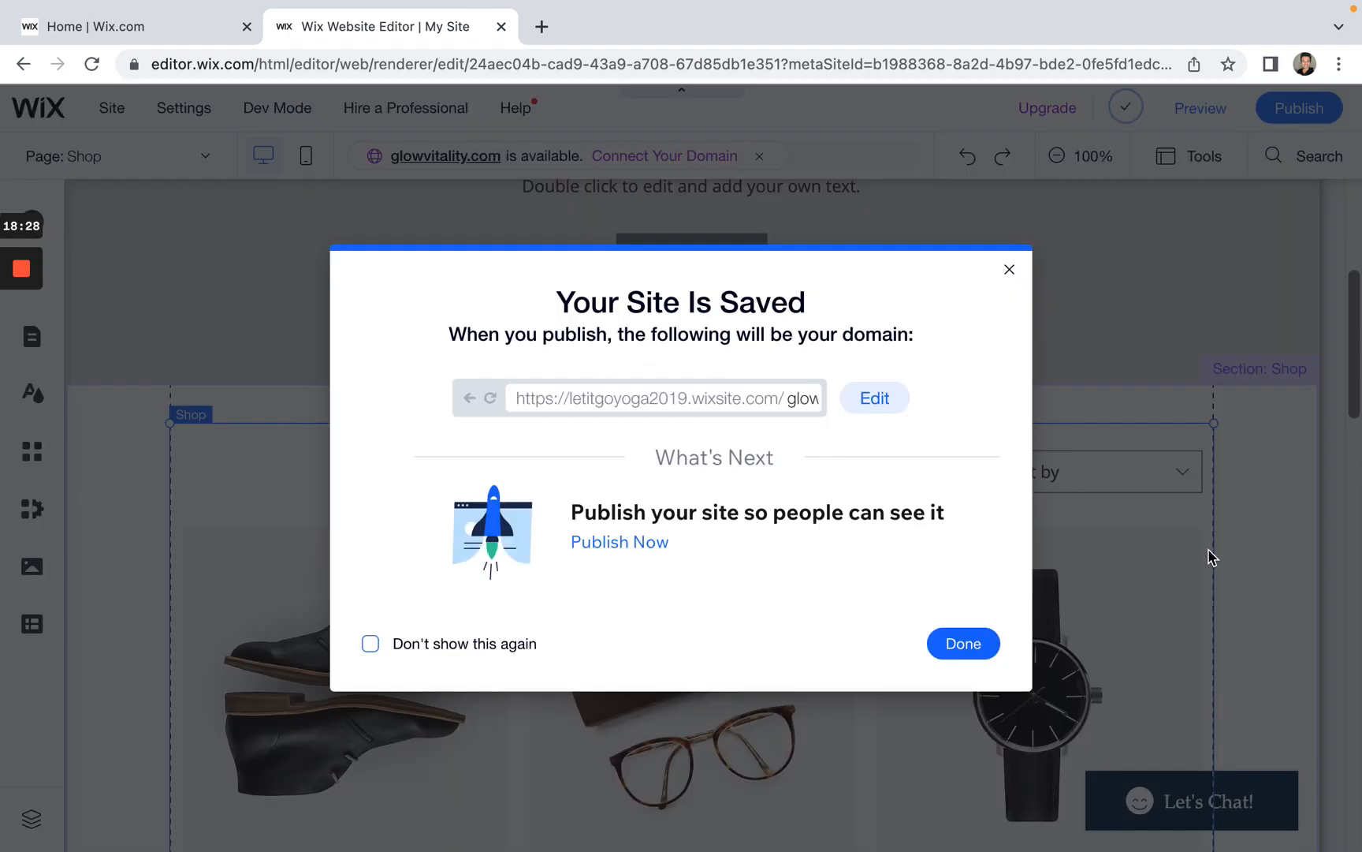
click(998, 640)
click(1198, 114)
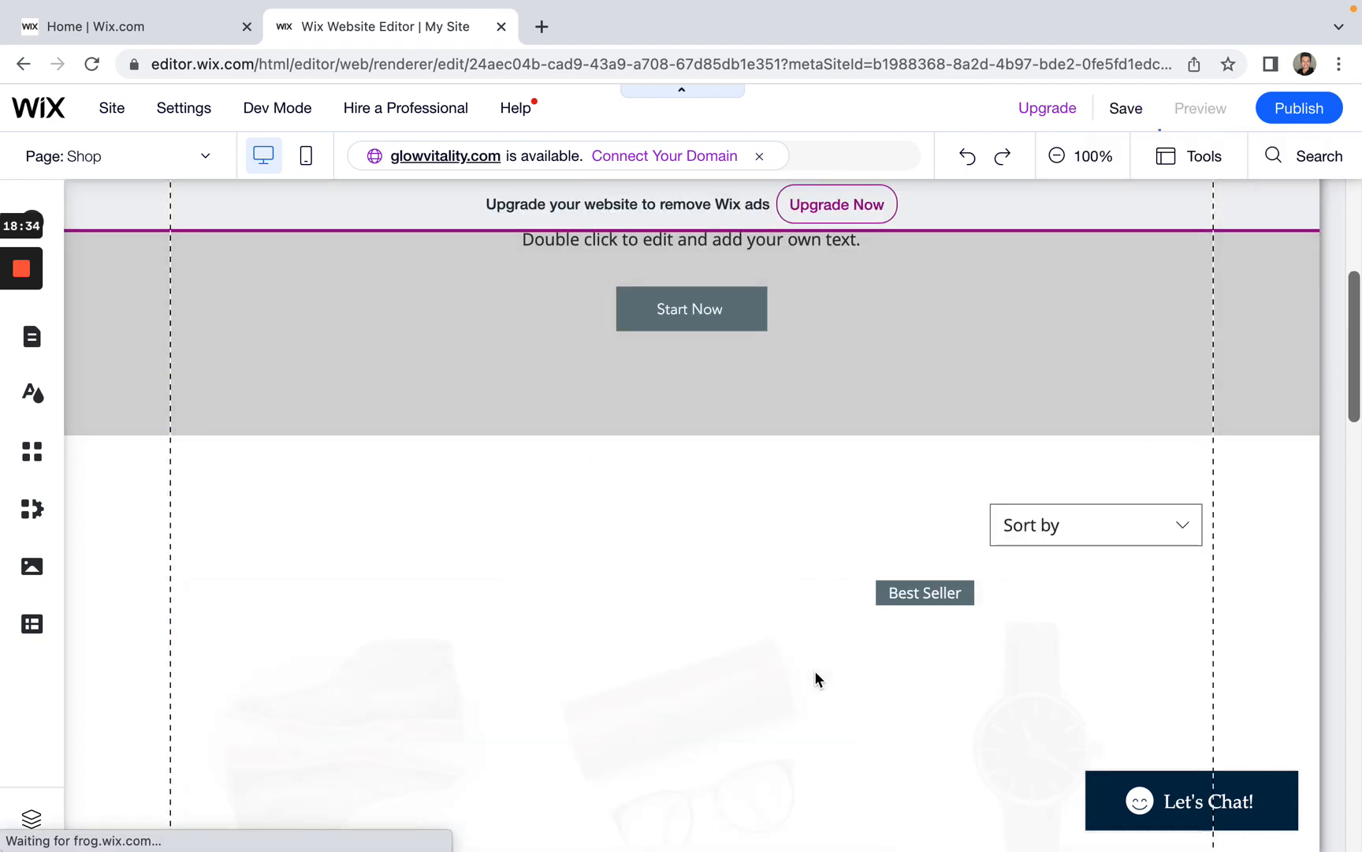
Step: Look over the Shop page's product gallery in the site preview, including the product image swap and Quick View effect
scroll(815, 682, down, 7)
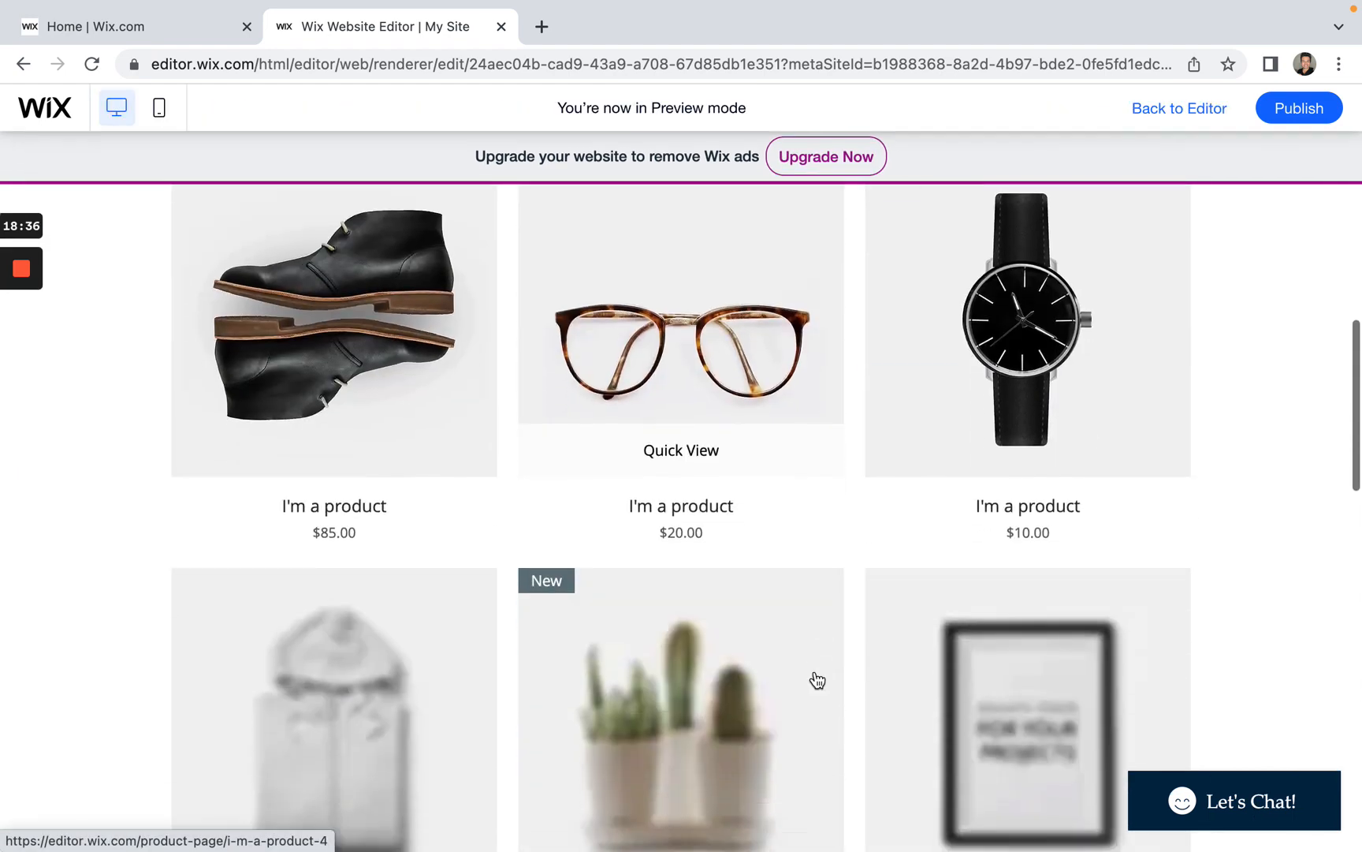
scroll(1229, 603, down, 4)
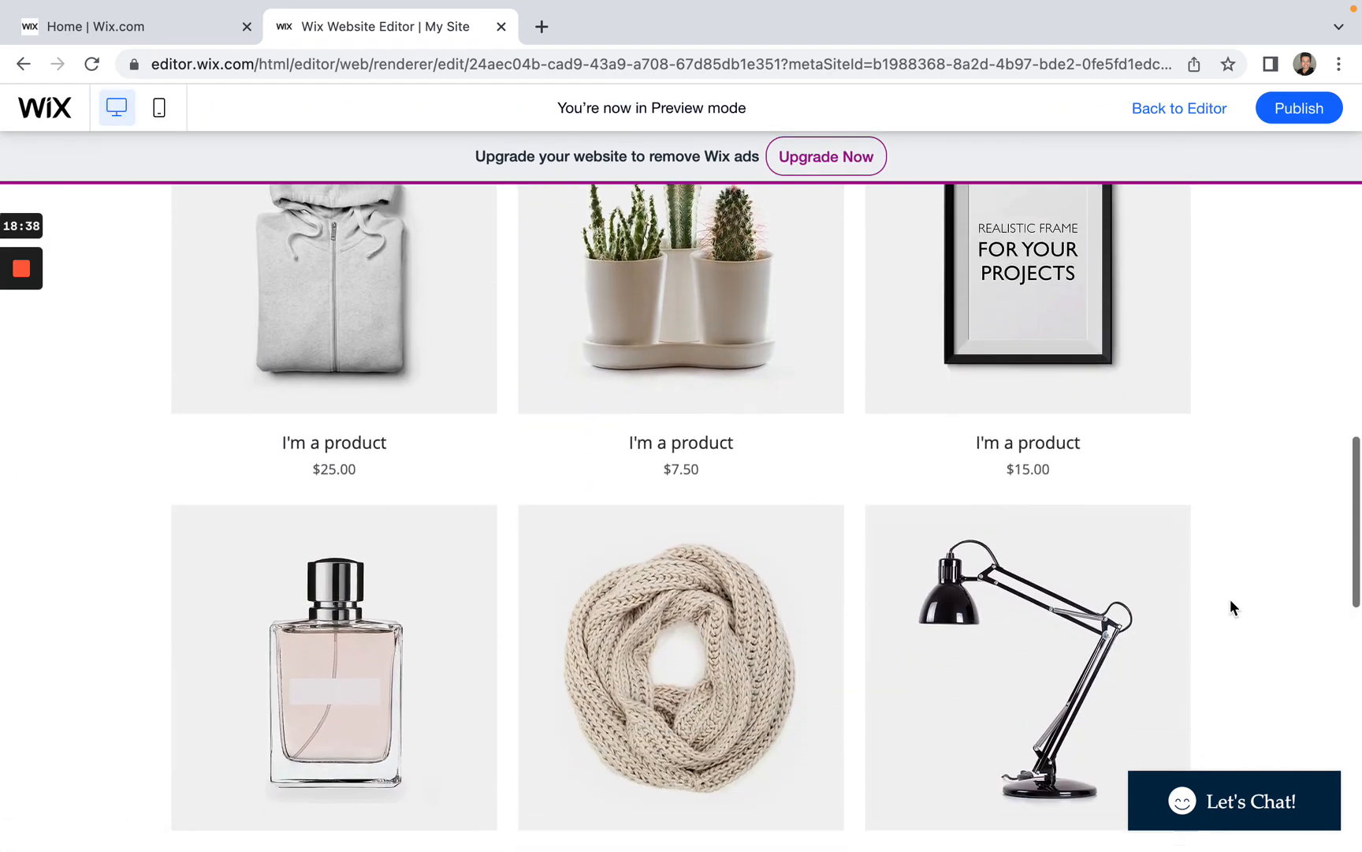
scroll(1235, 540, down, 7)
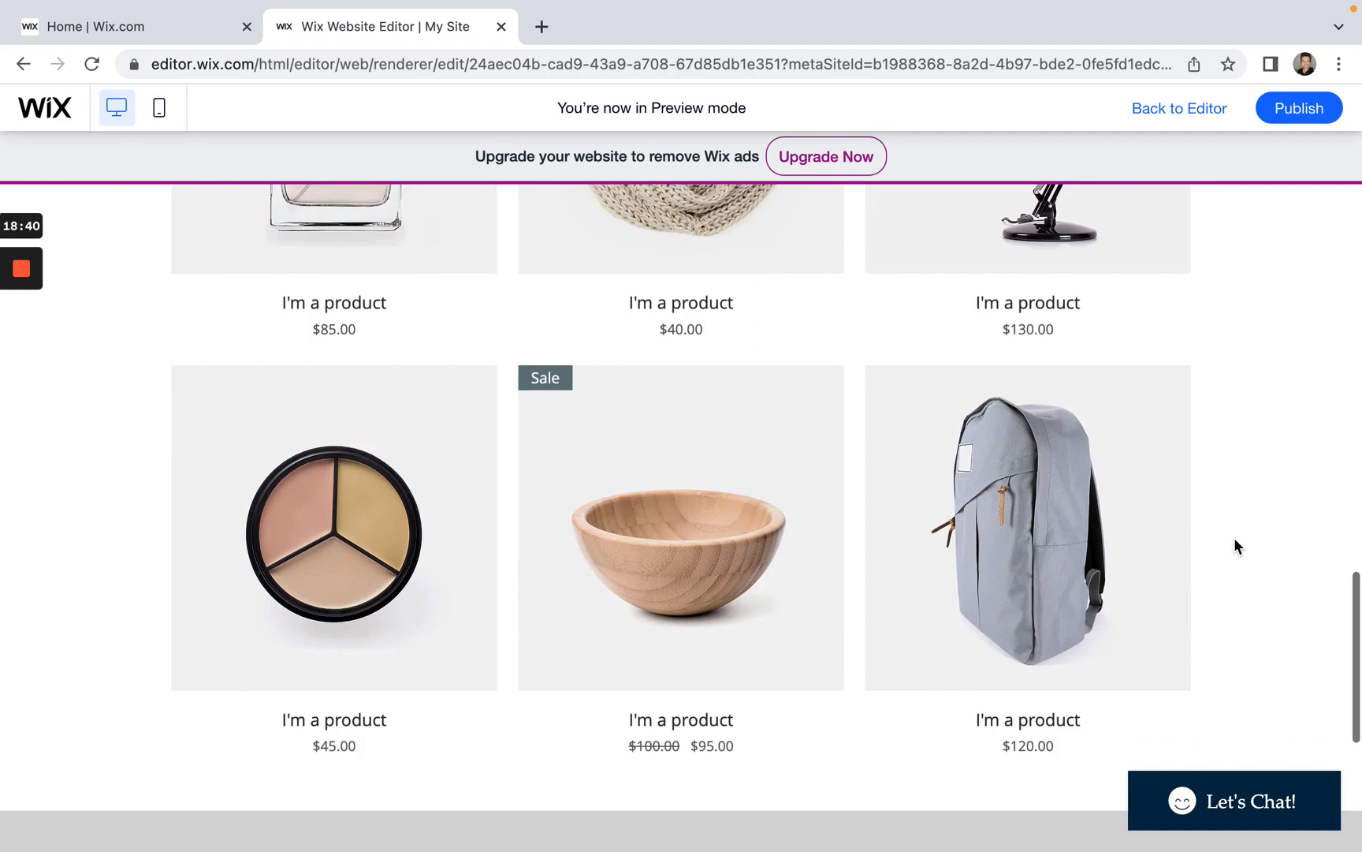
scroll(1235, 540, up, 4)
scroll(1234, 540, up, 5)
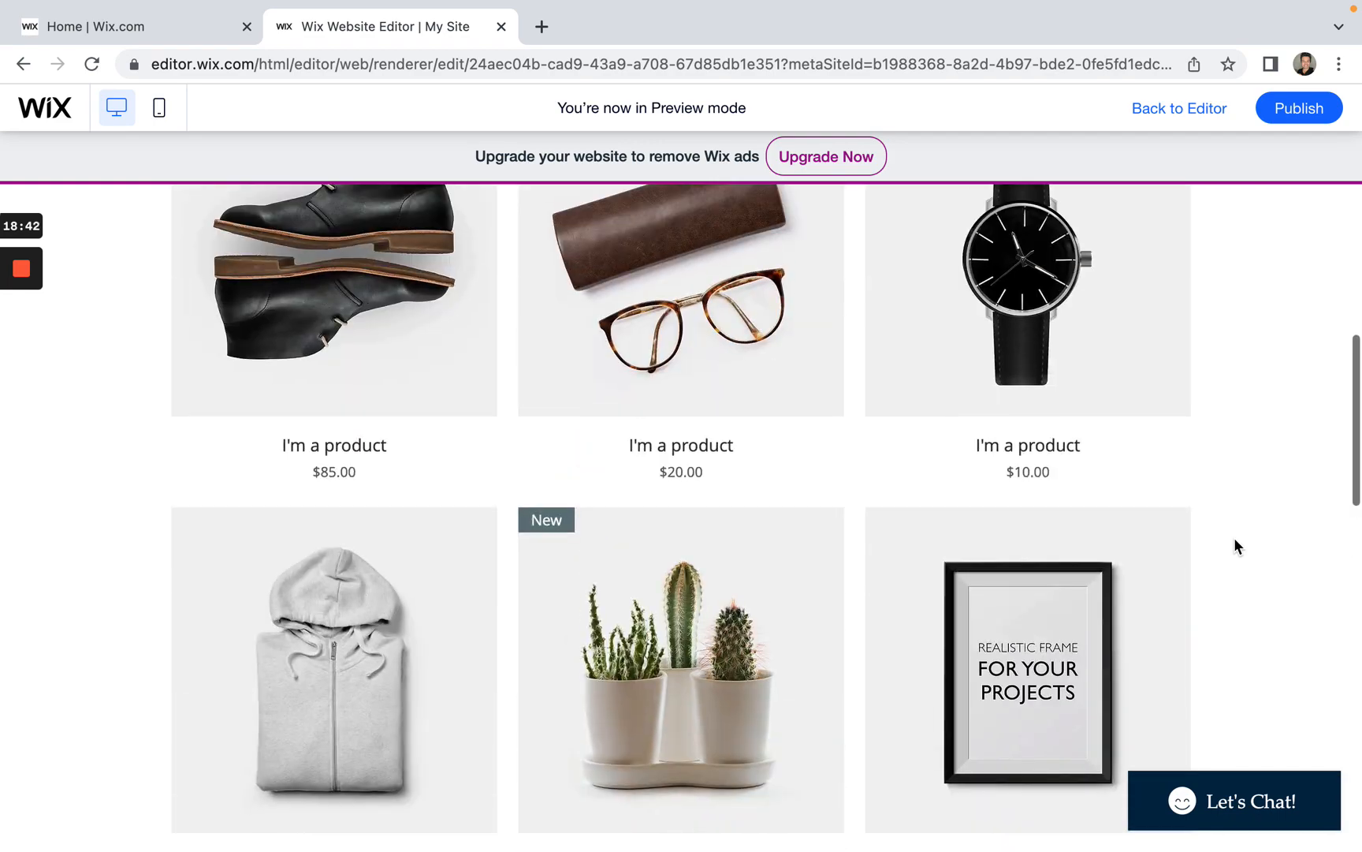
mouse_move(569, 443)
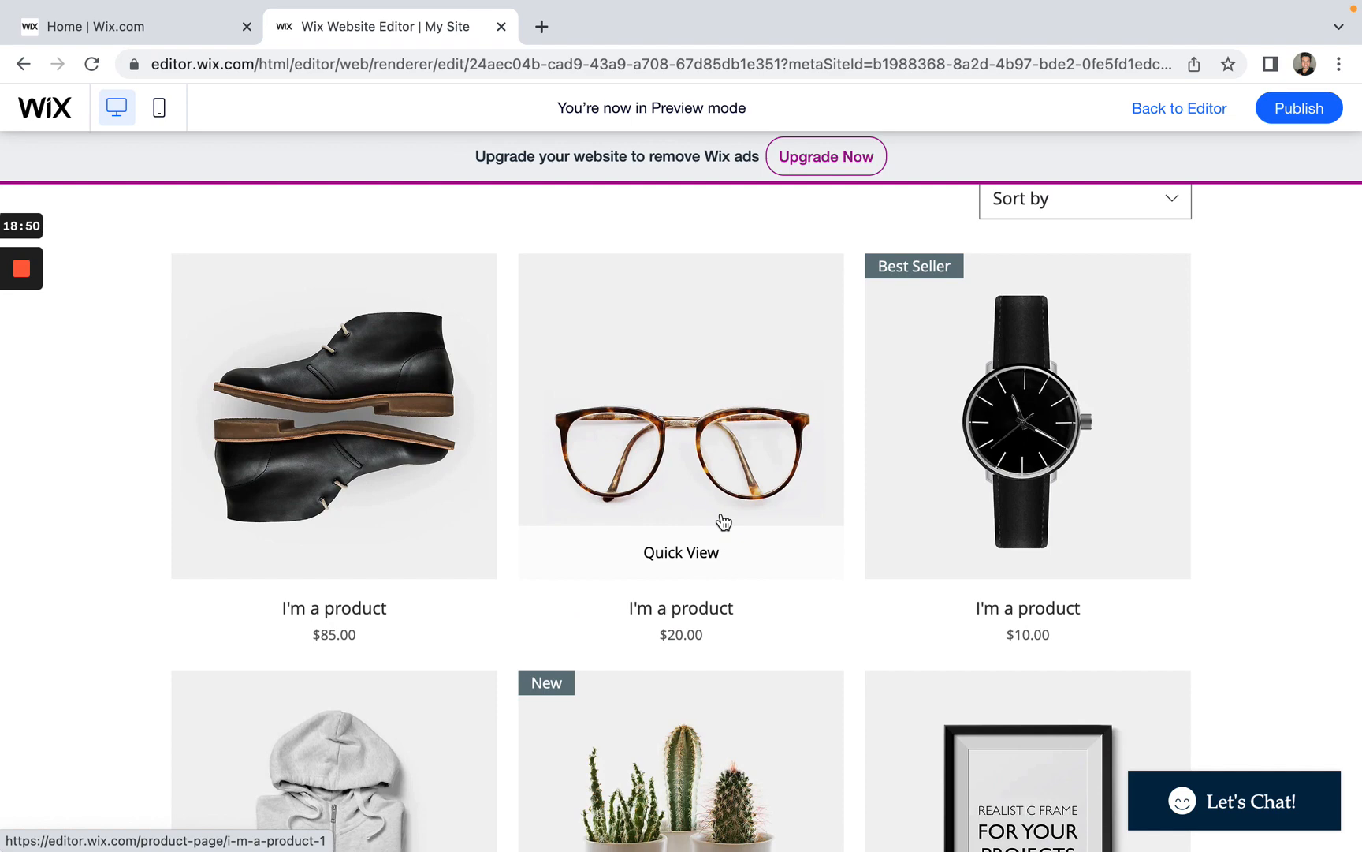
scroll(709, 552, down, 2)
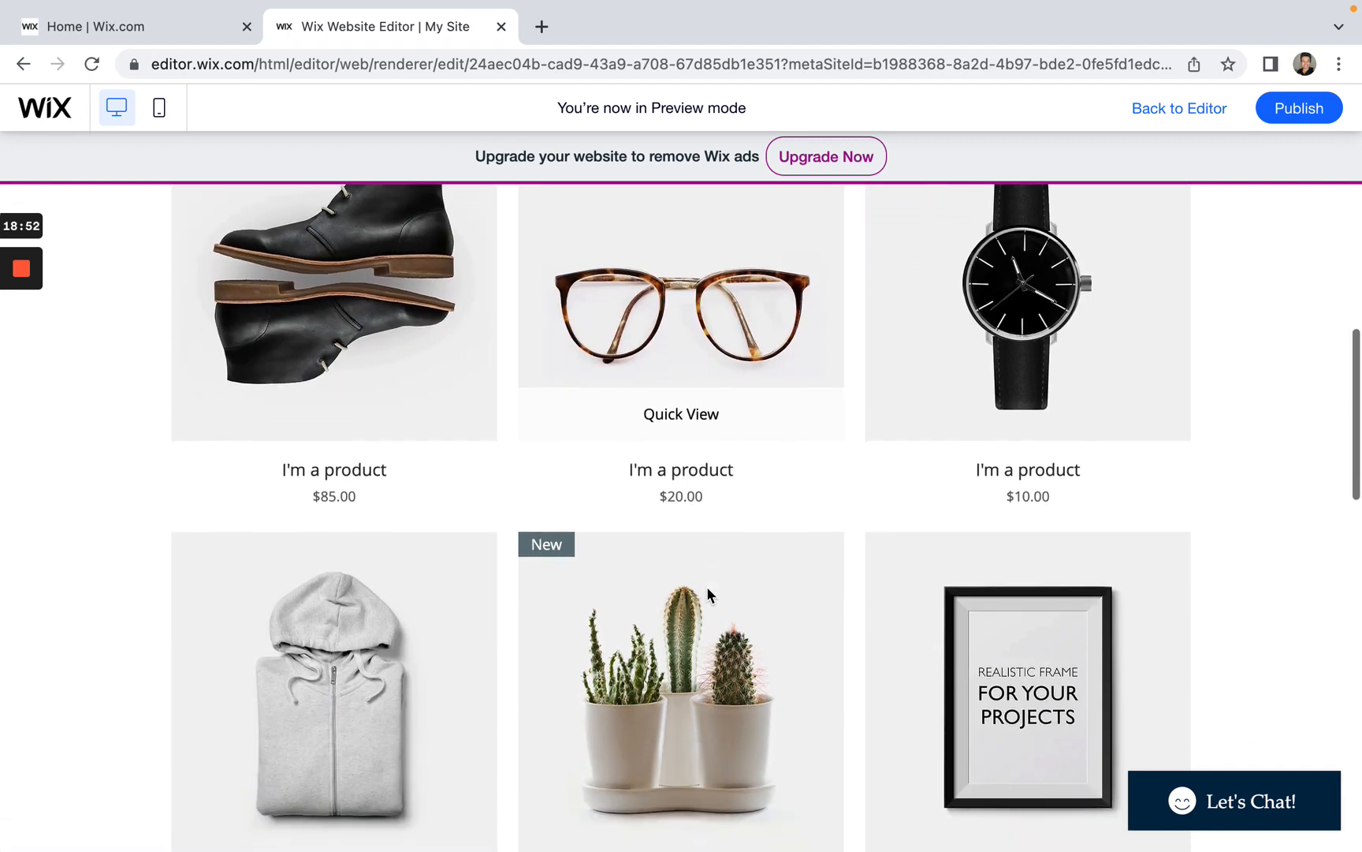
scroll(877, 593, up, 3)
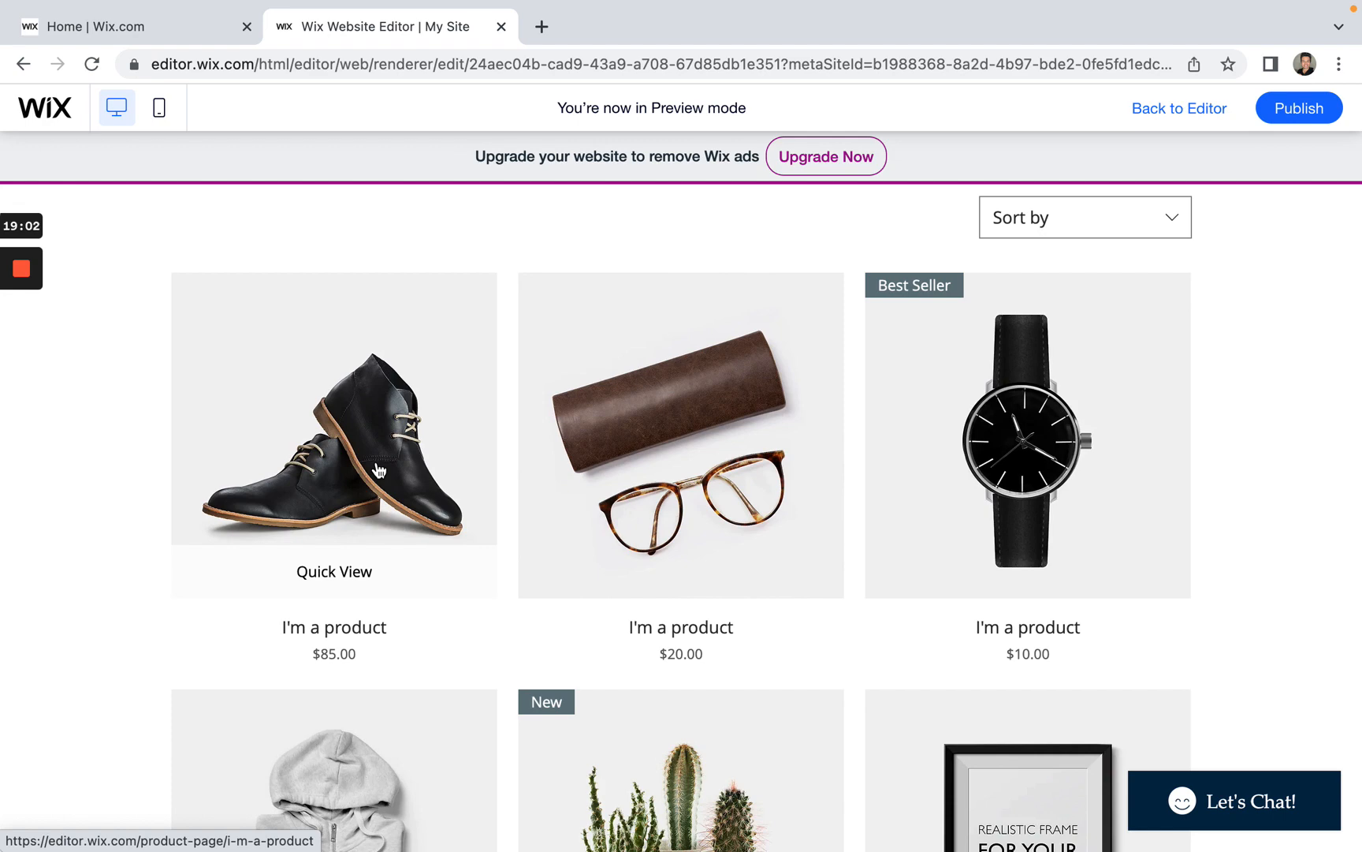
Step: Open the product page of the $85.00 black shoes, set the quantity to 2 and review the product details
click(308, 434)
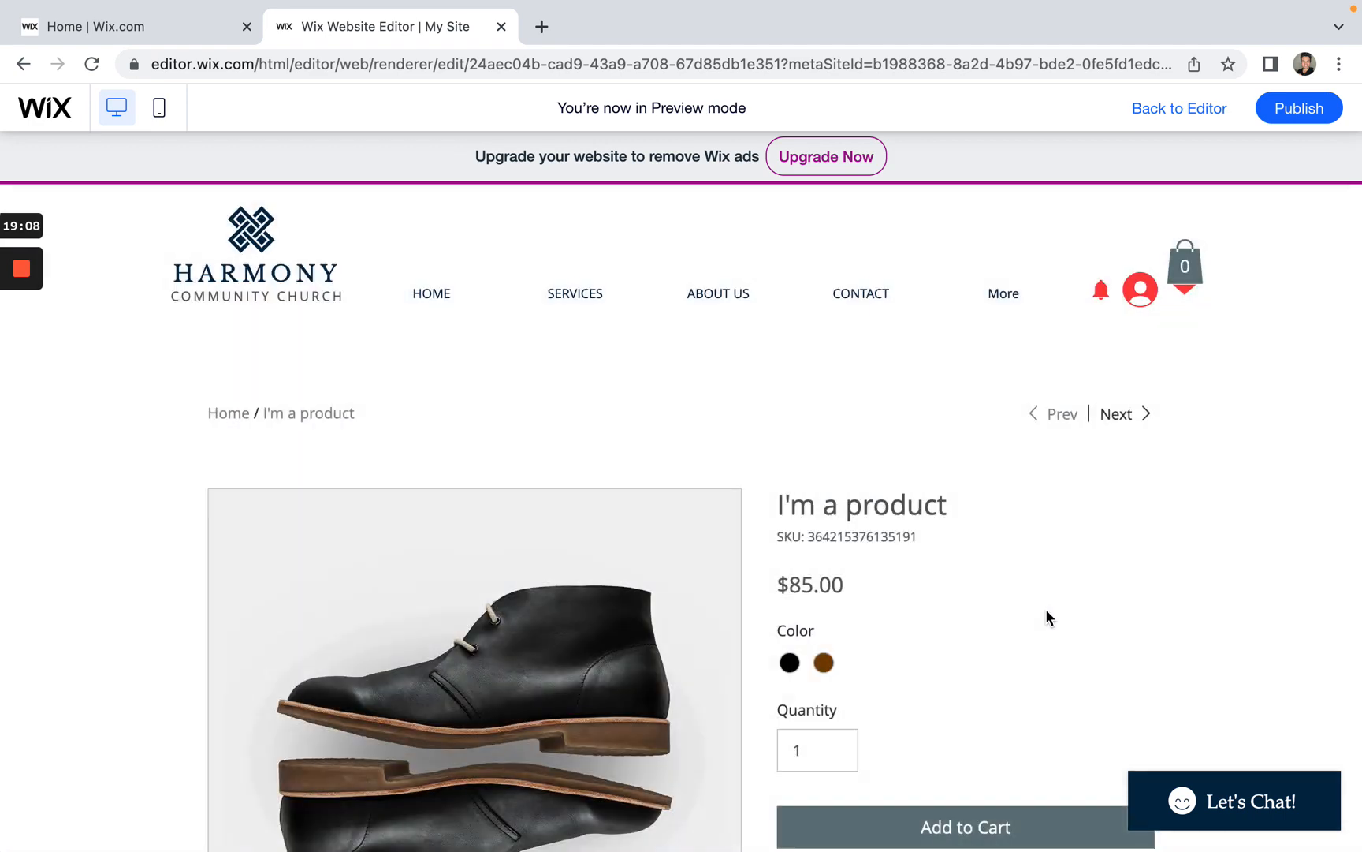
scroll(1054, 589, down, 2)
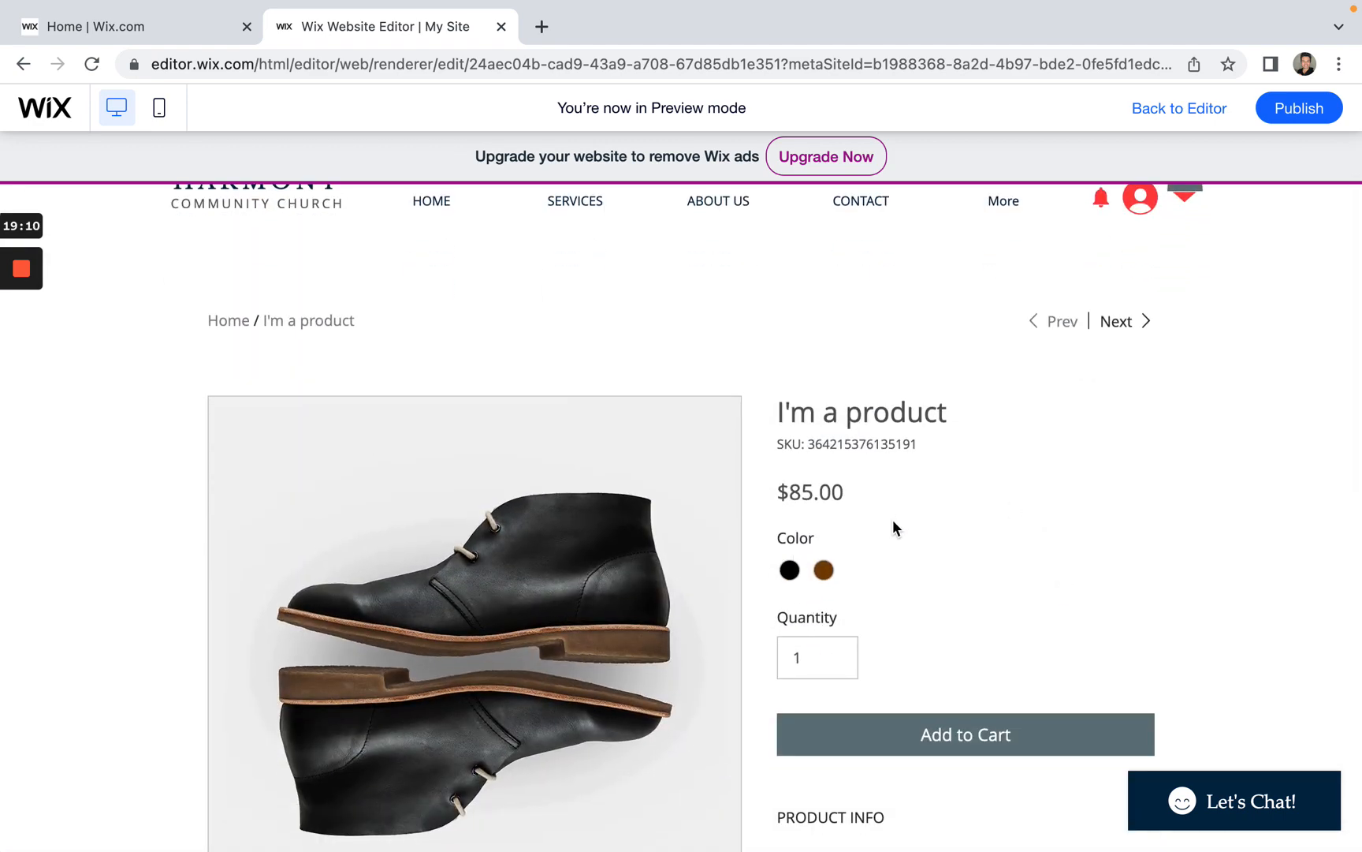
scroll(893, 520, down, 2)
click(845, 516)
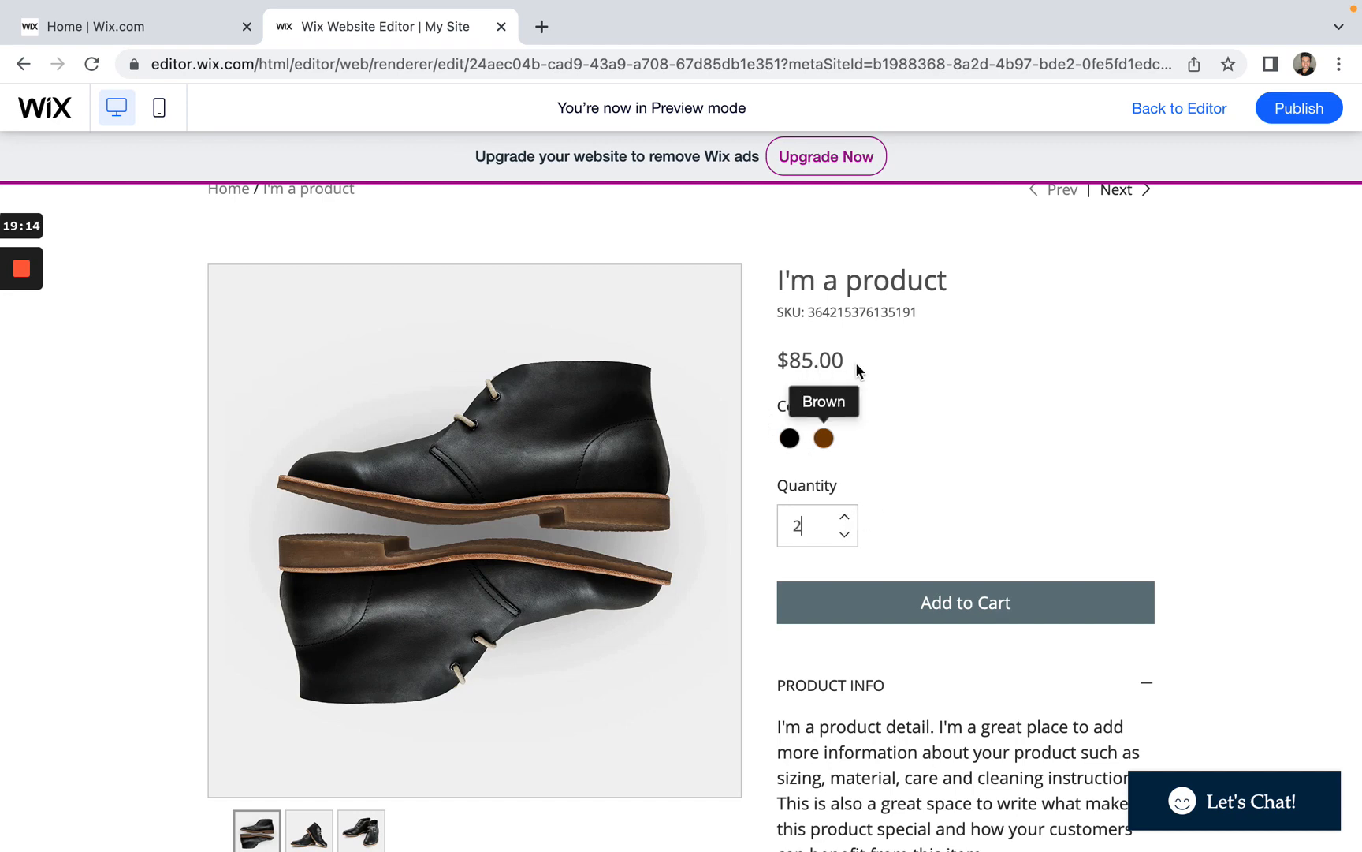
scroll(914, 341, down, 1)
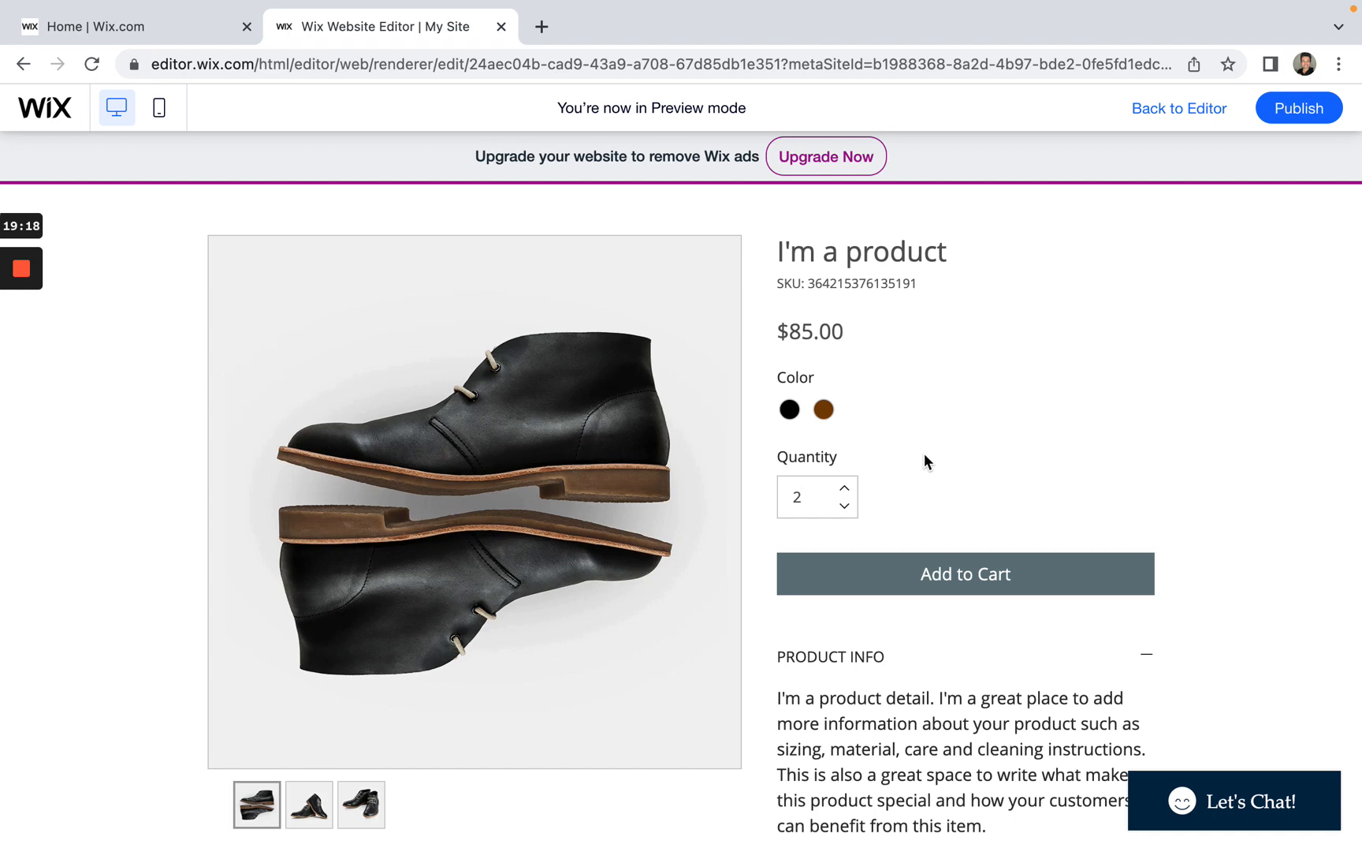
scroll(994, 500, down, 5)
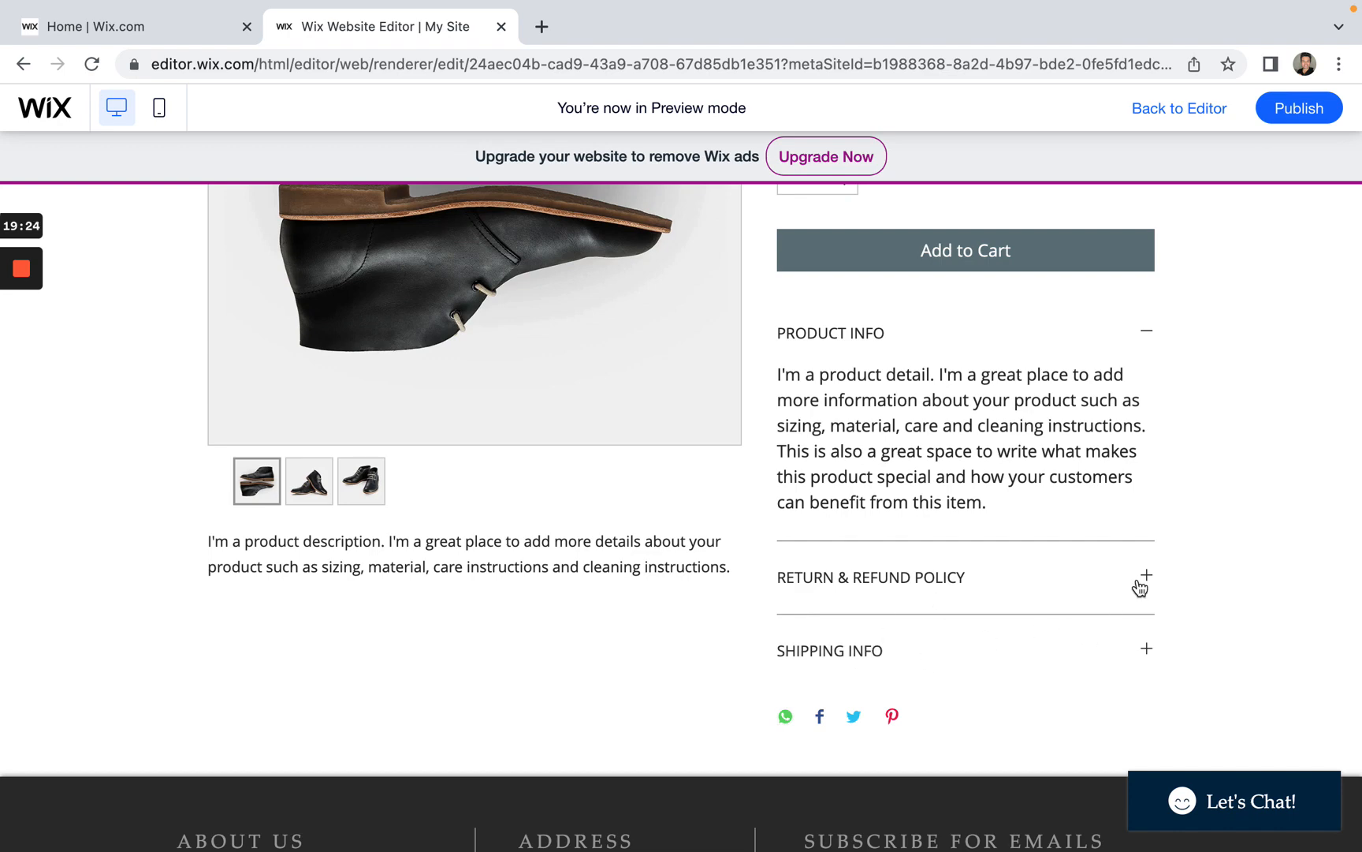
Step: View the second and third photos of the shoes on the product page
scroll(326, 532, up, 3)
click(310, 663)
click(381, 674)
scroll(629, 693, up, 5)
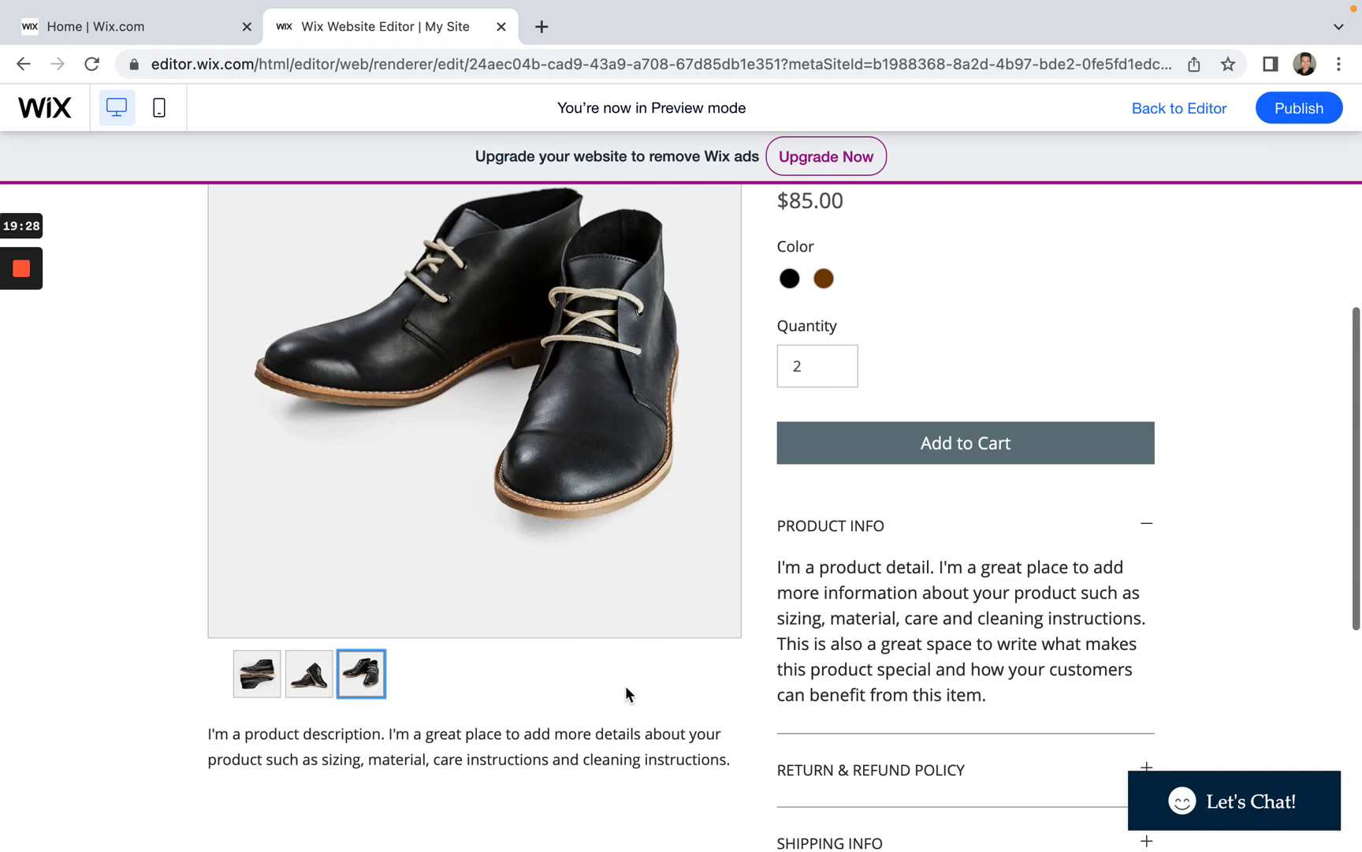
scroll(1119, 525, down, 3)
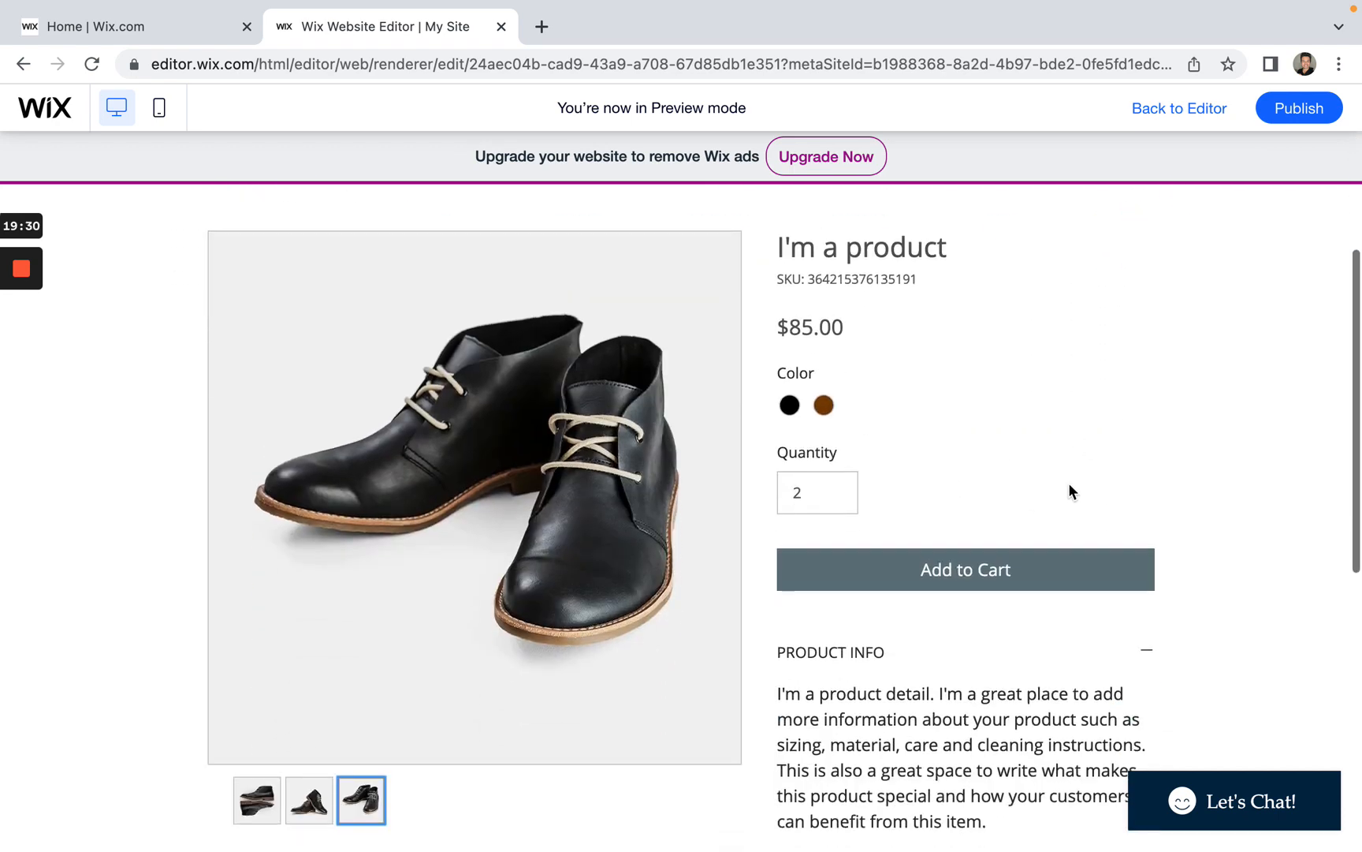
Step: Add the shoes to the cart in Black and review the order on the full cart page
click(991, 581)
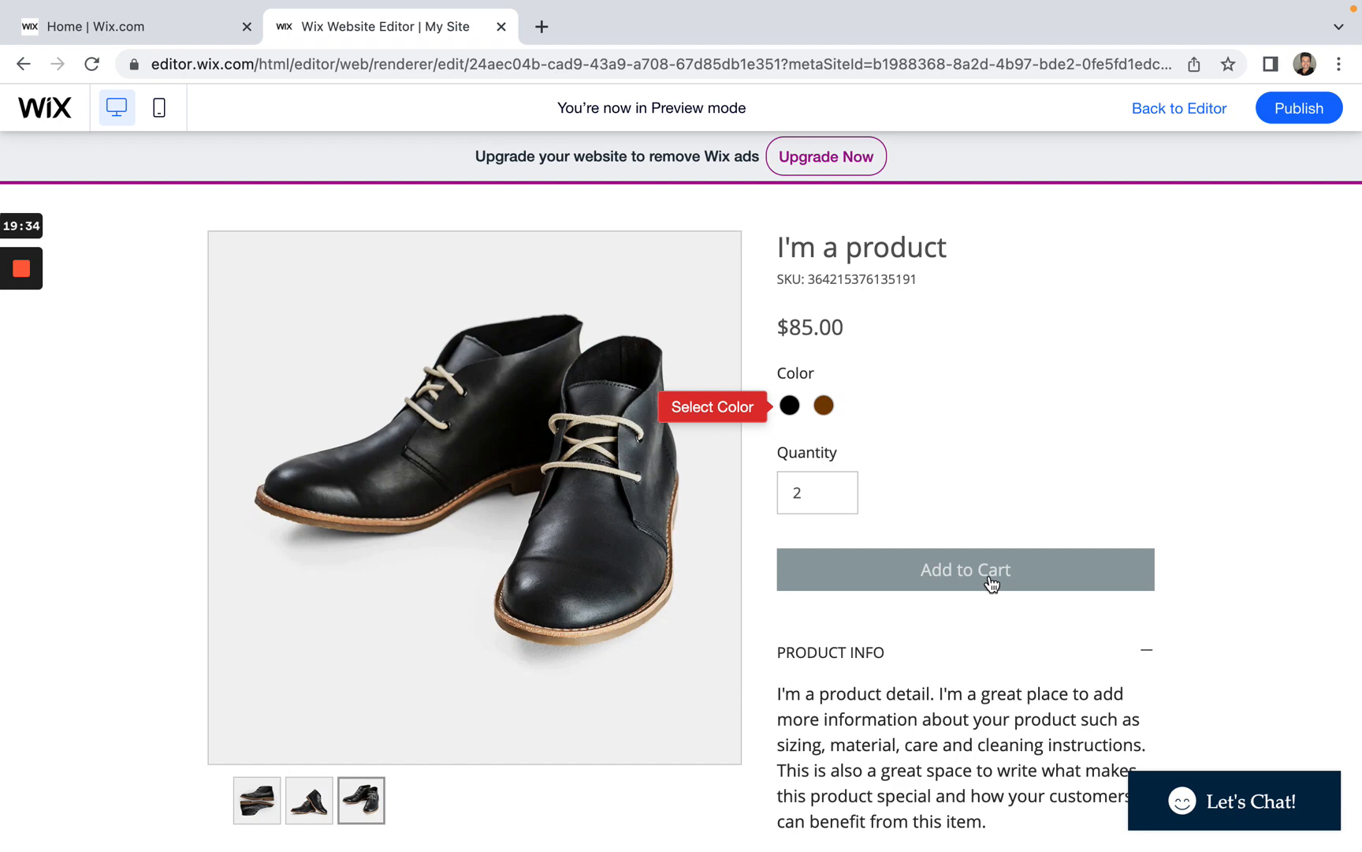
click(789, 407)
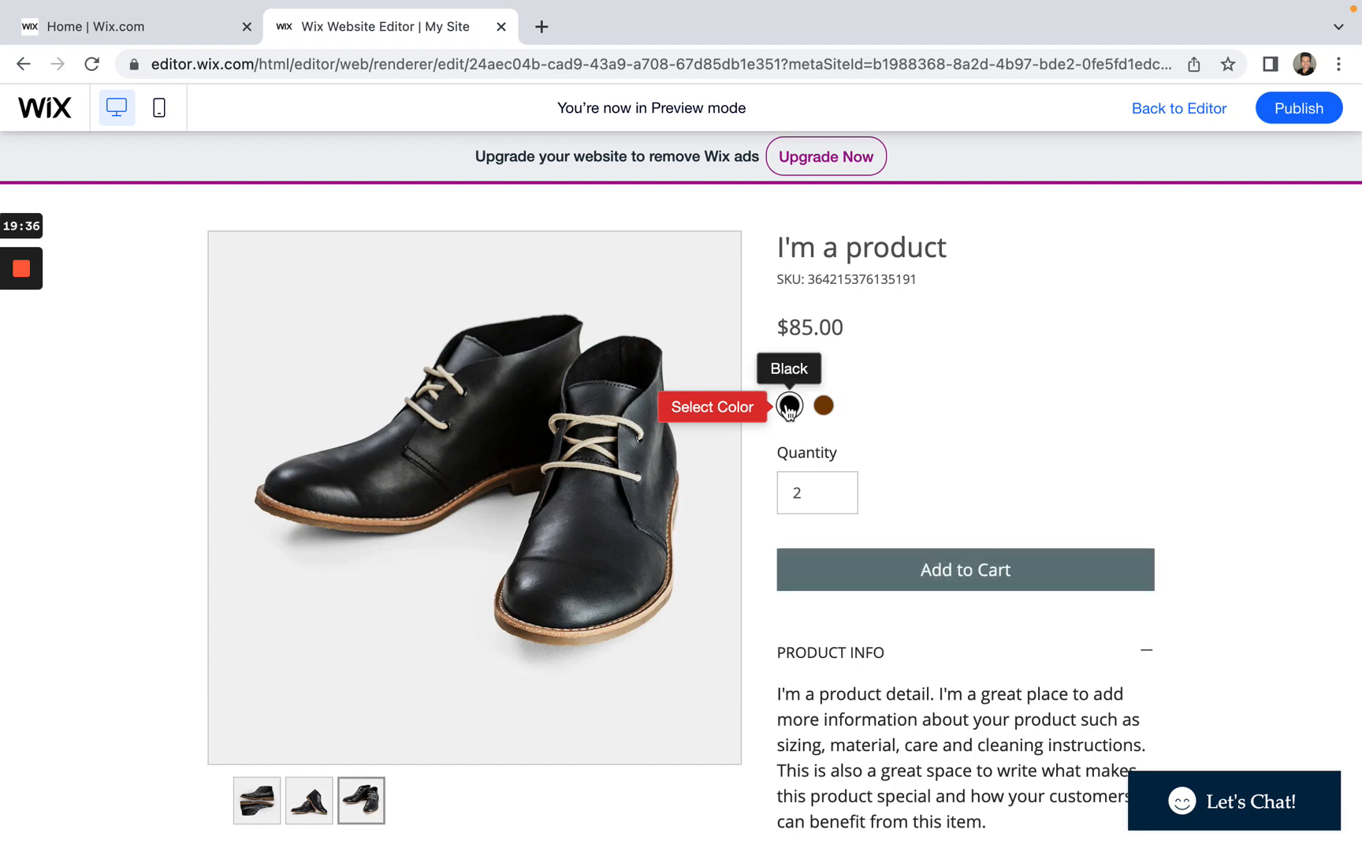
click(988, 569)
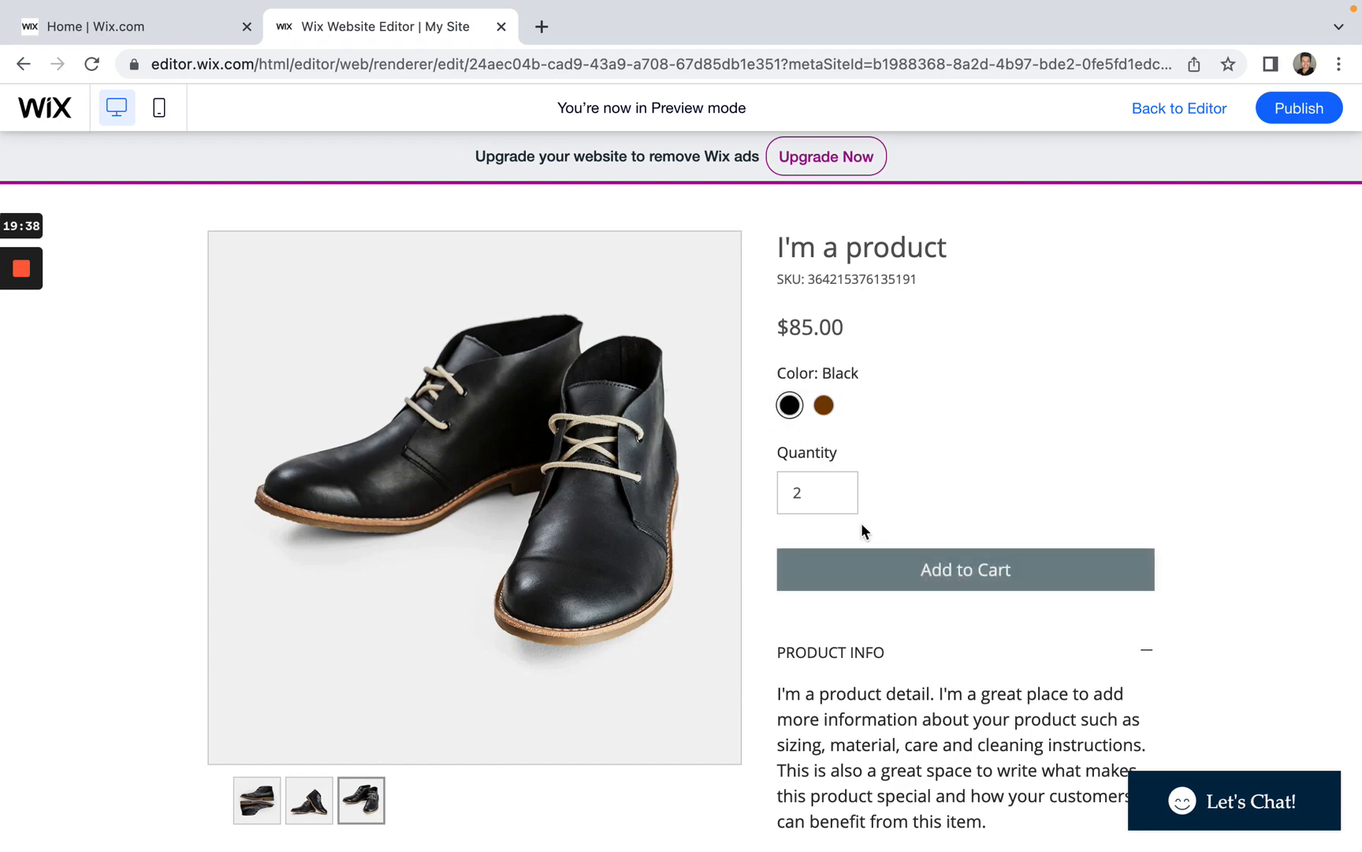
click(992, 583)
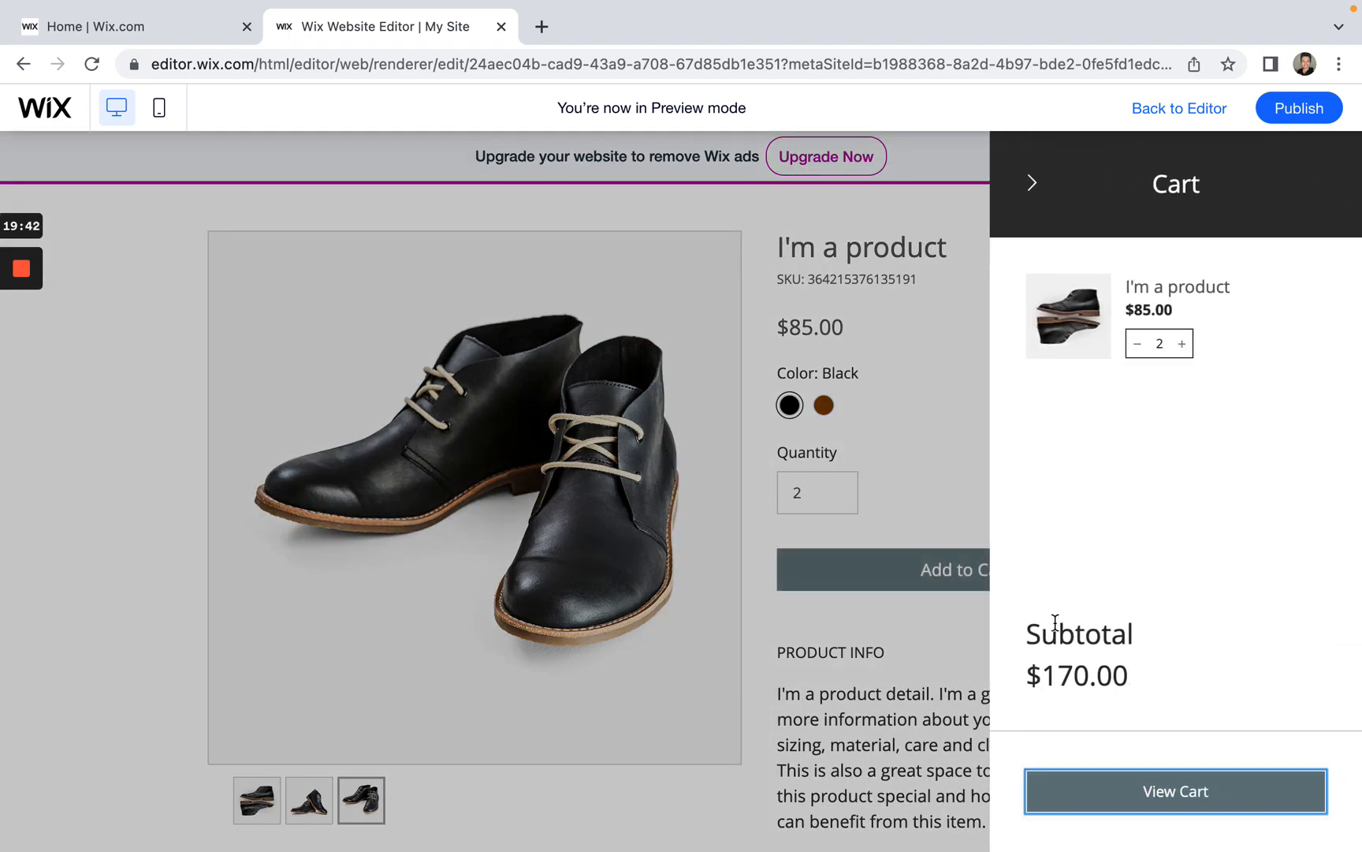
click(1195, 792)
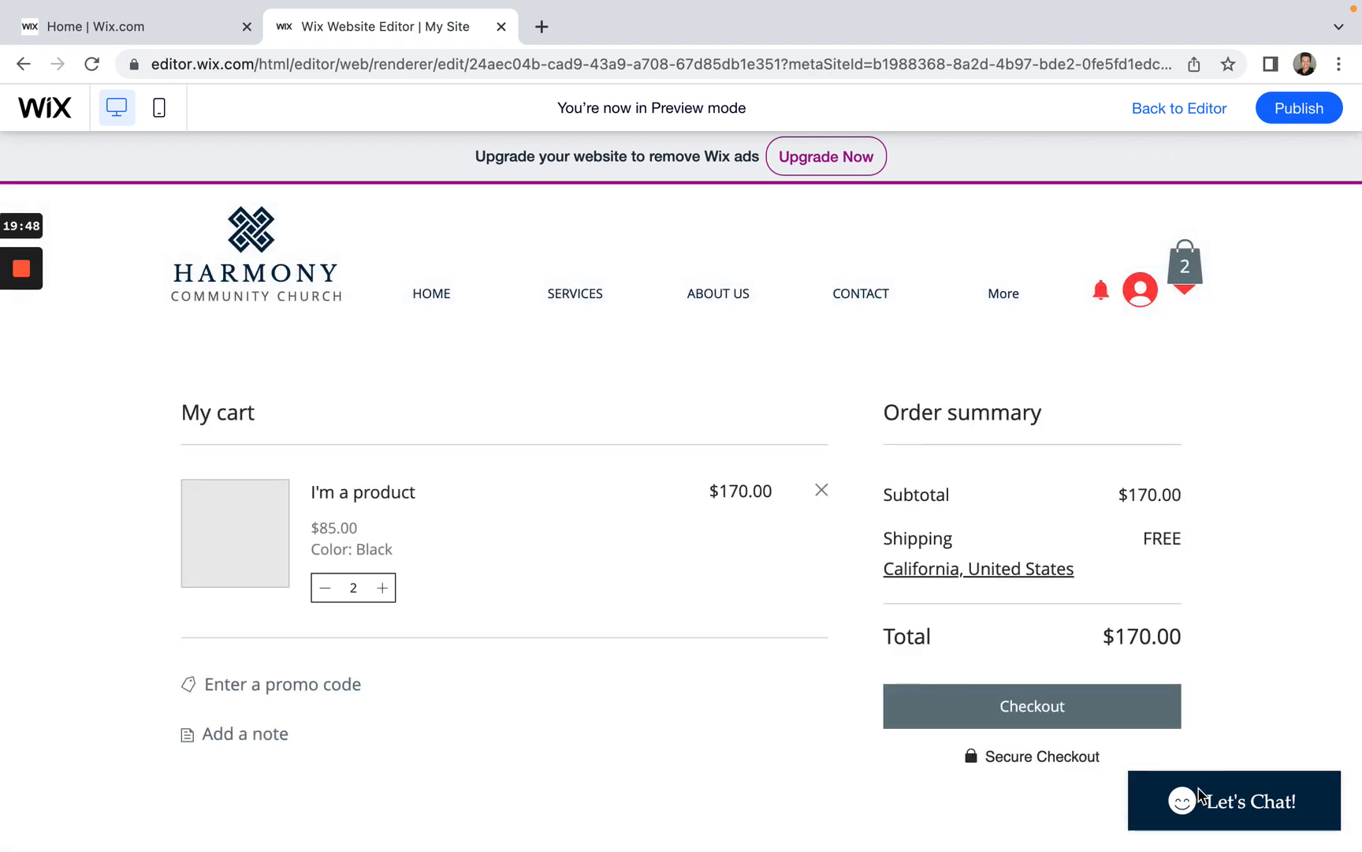
scroll(1305, 596, down, 3)
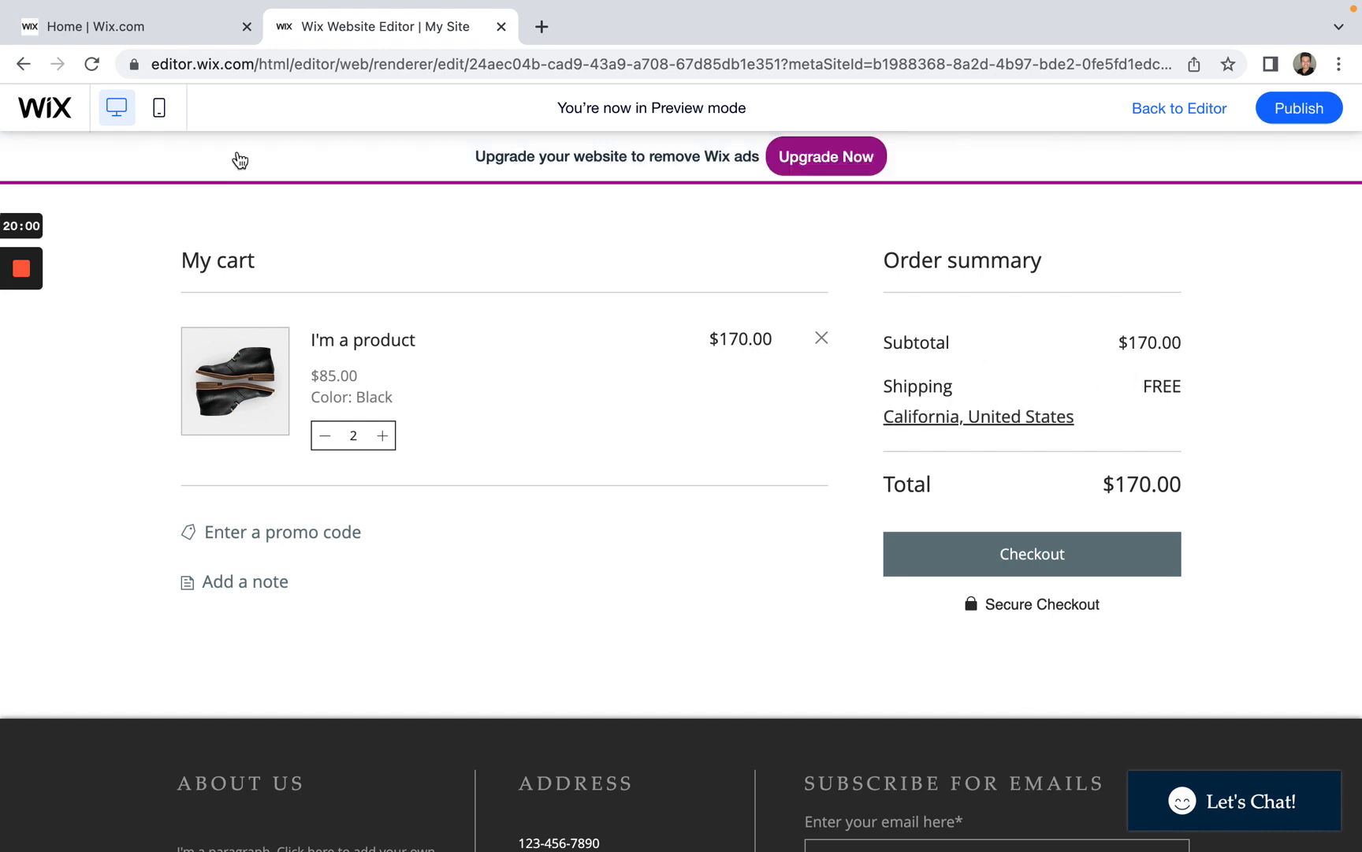
Step: Open the site dashboard's Settings page and recheck the order summary in the previewed cart before returning to the settings
click(119, 26)
scroll(97, 588, down, 4)
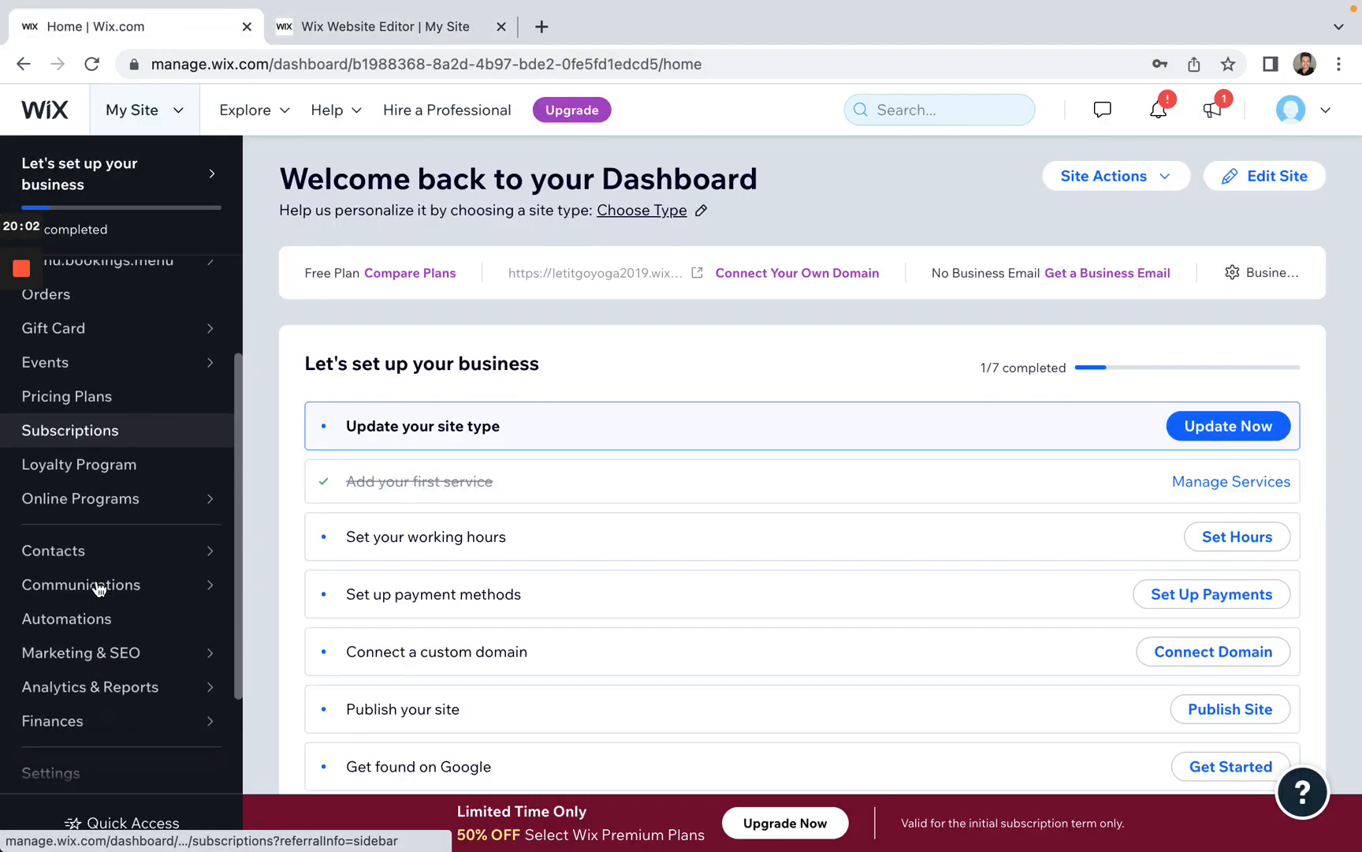
click(74, 640)
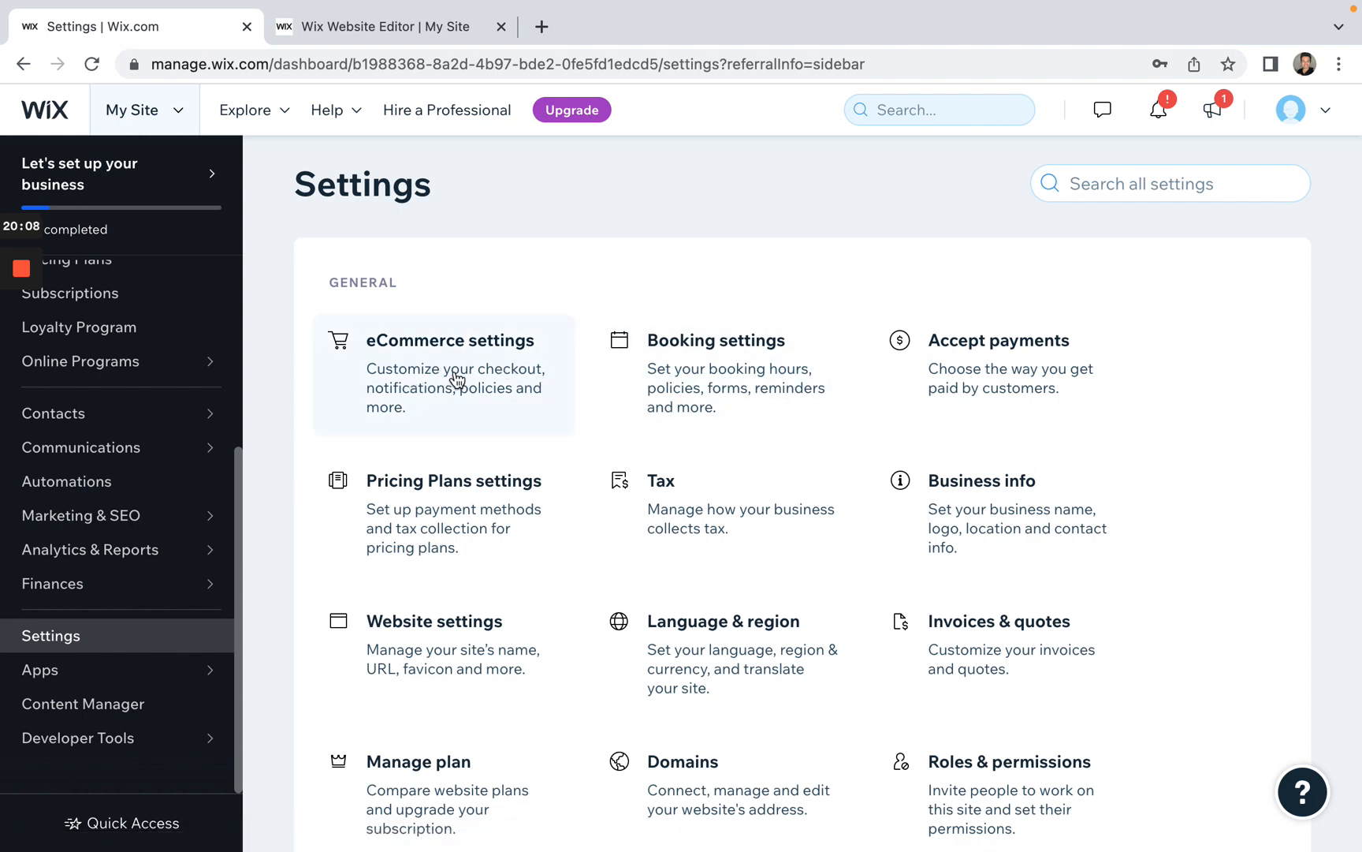
click(417, 32)
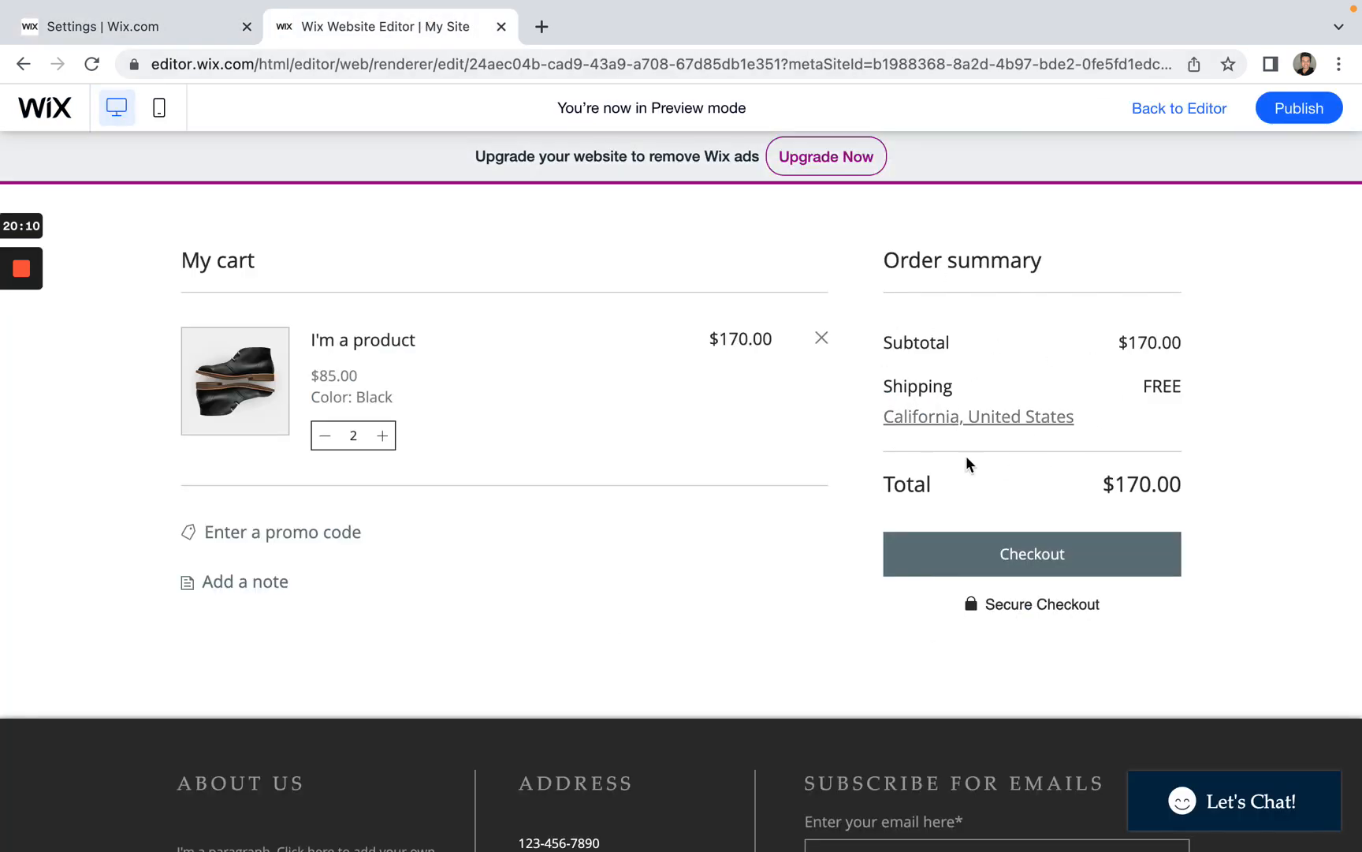
click(165, 28)
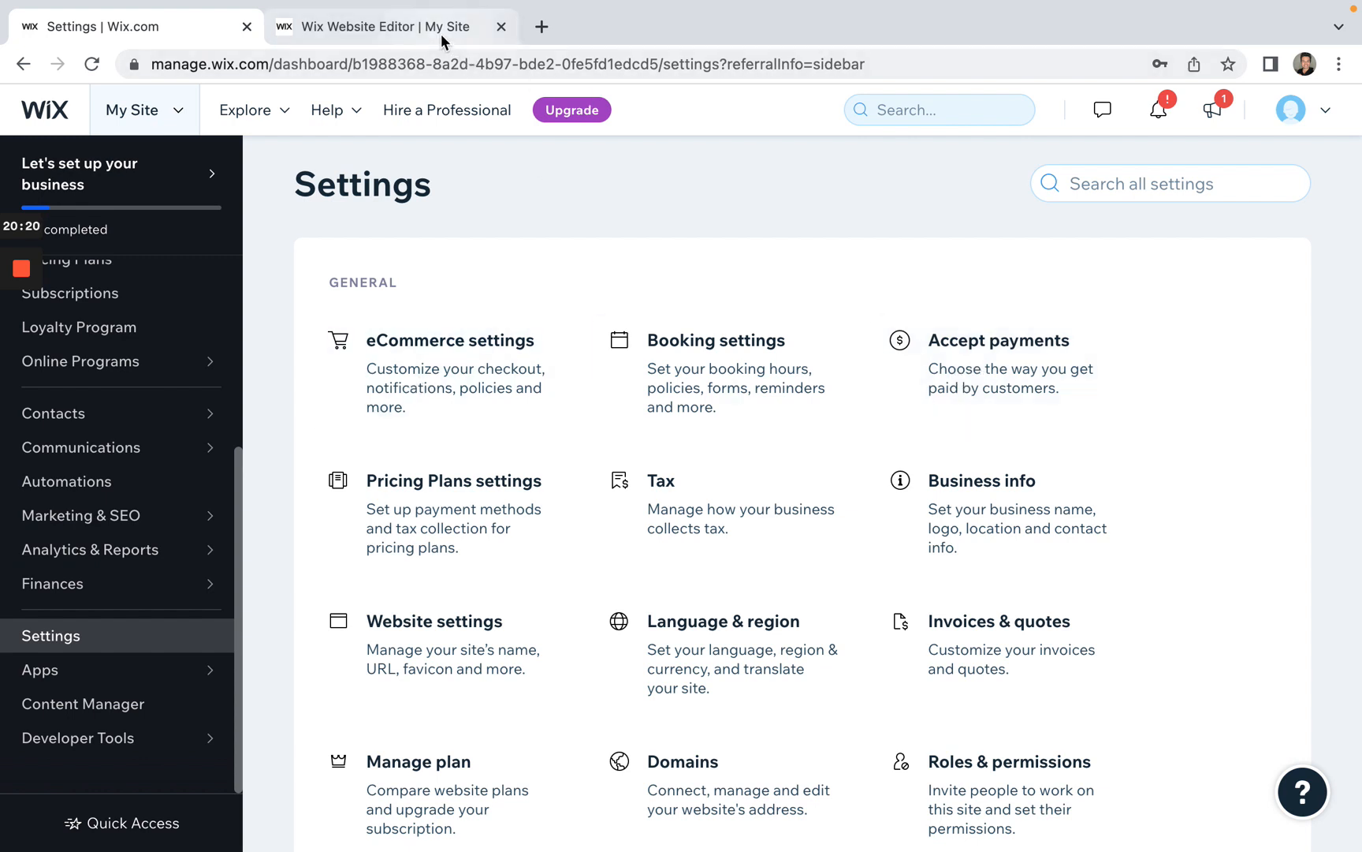
Step: Look through the site's settings categories and open the eCommerce settings
scroll(447, 477, down, 3)
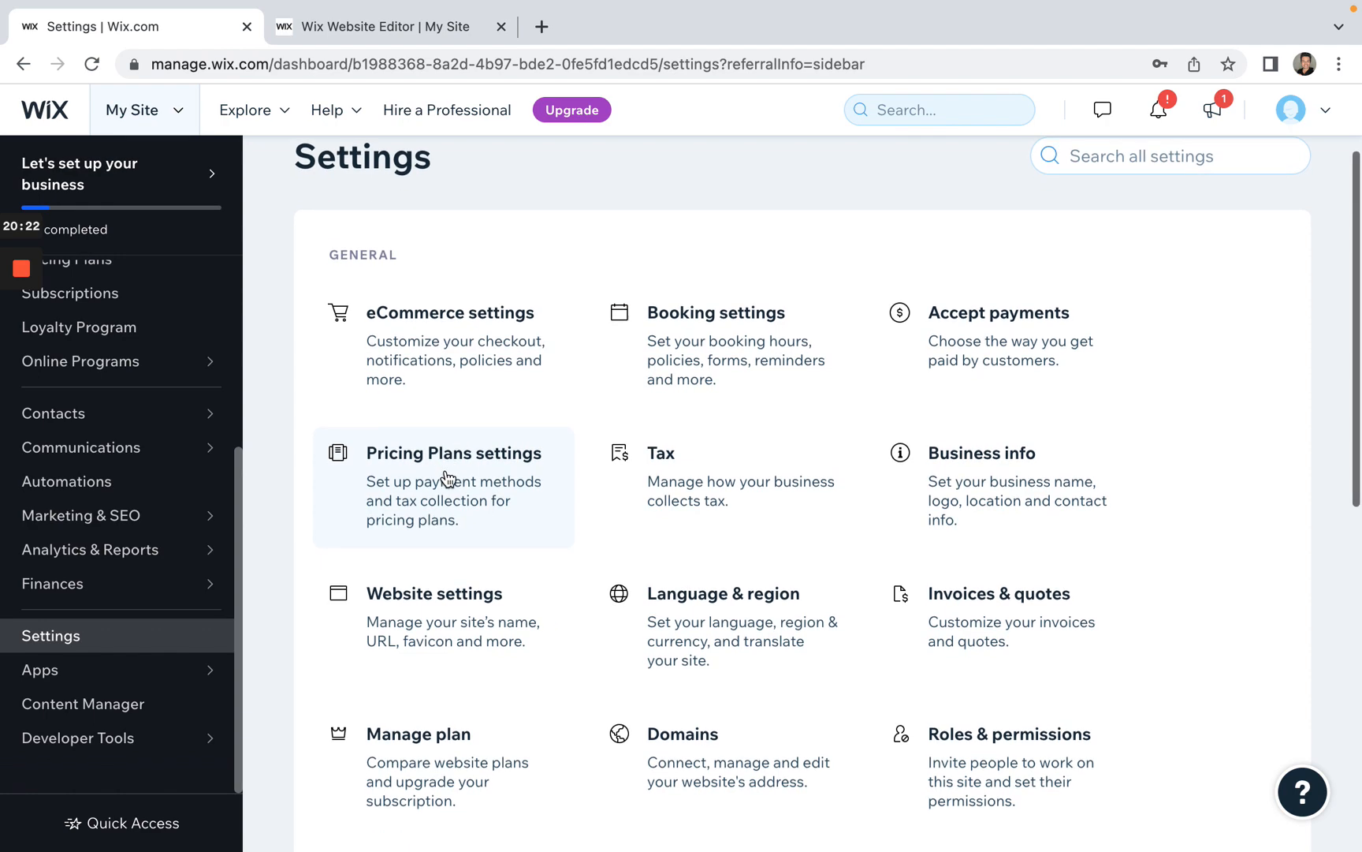
scroll(448, 478, down, 4)
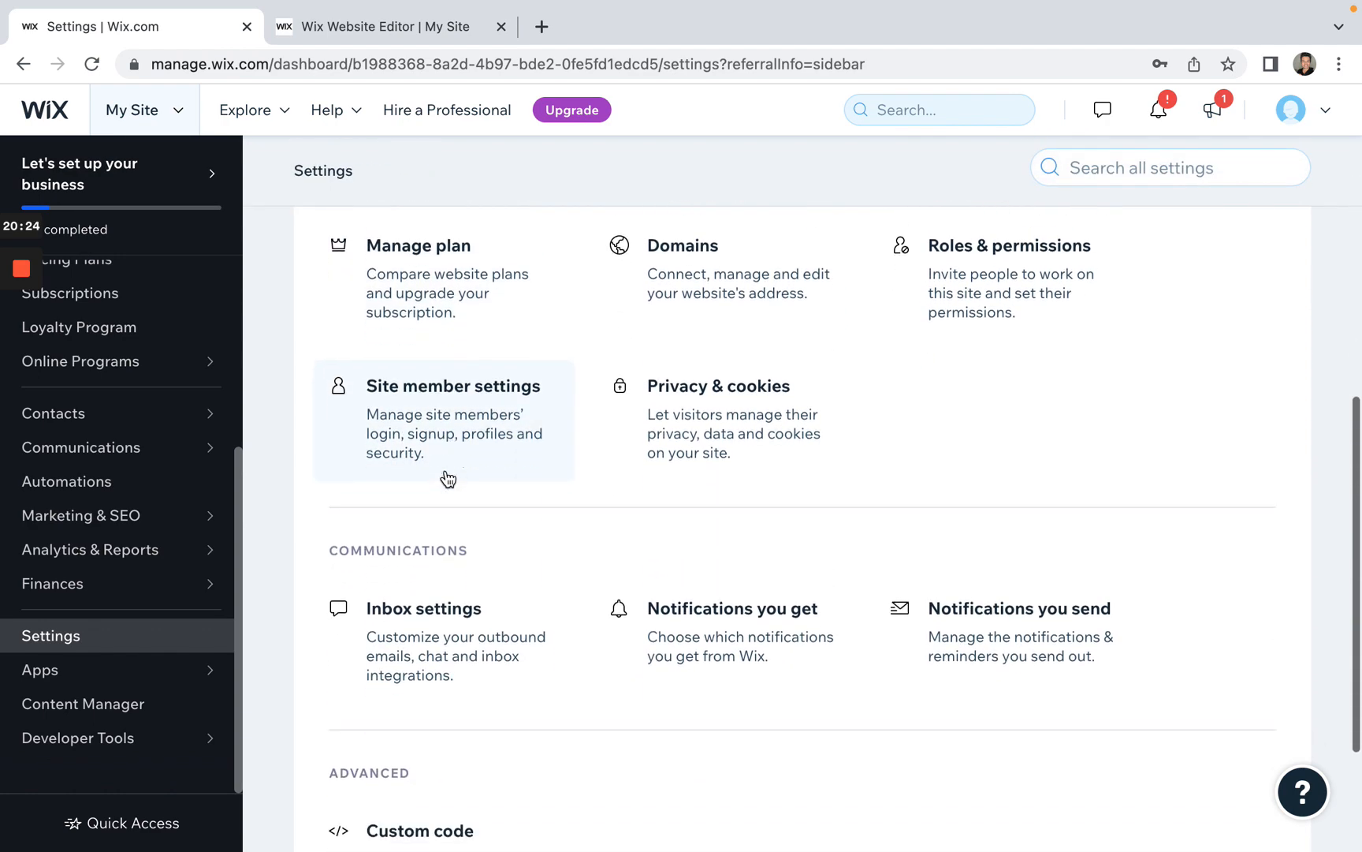
scroll(447, 478, up, 7)
click(429, 347)
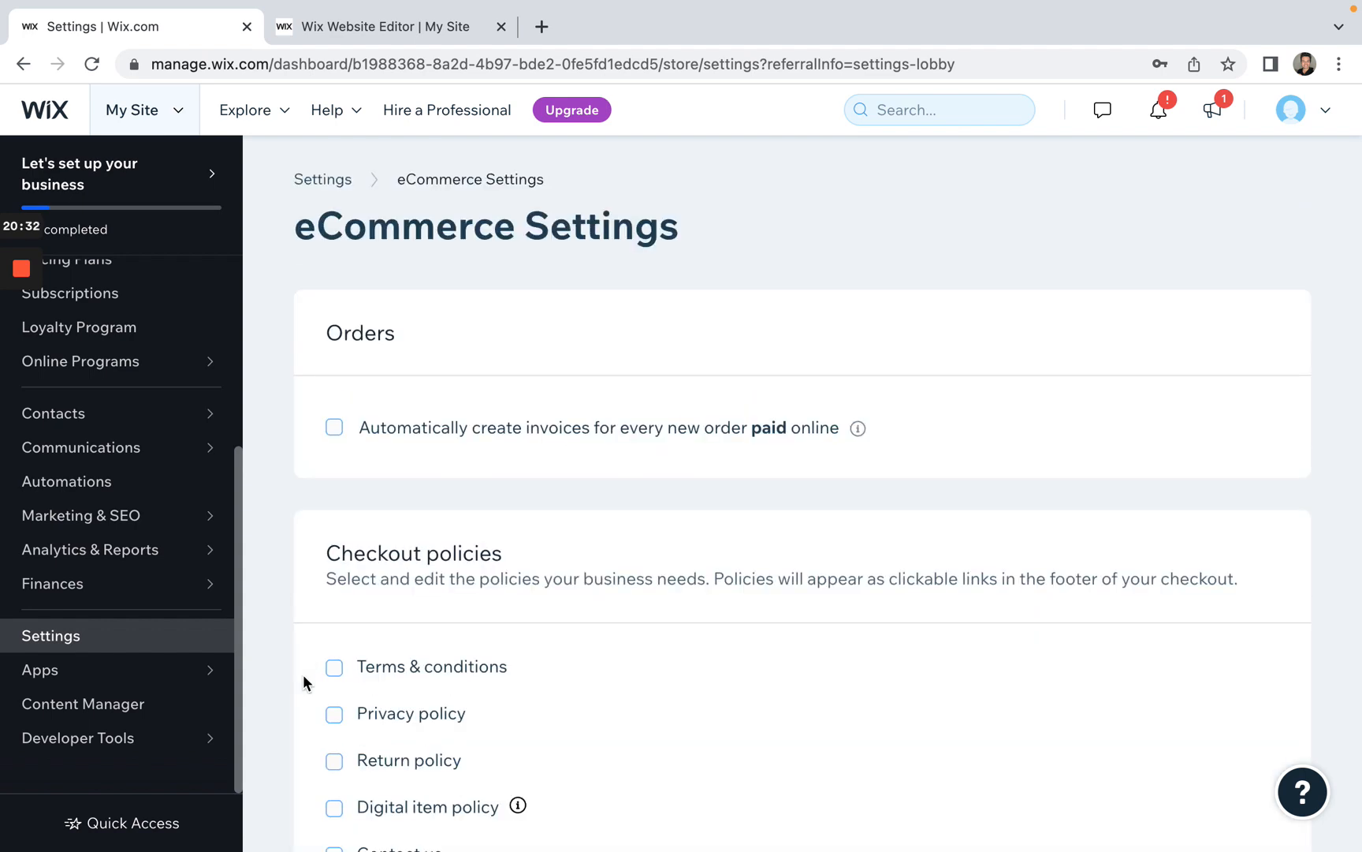
Step: Review the eCommerce settings for orders, checkout policies, checkout fields, subscription and policy checkboxes, and gift cards
scroll(298, 706, down, 3)
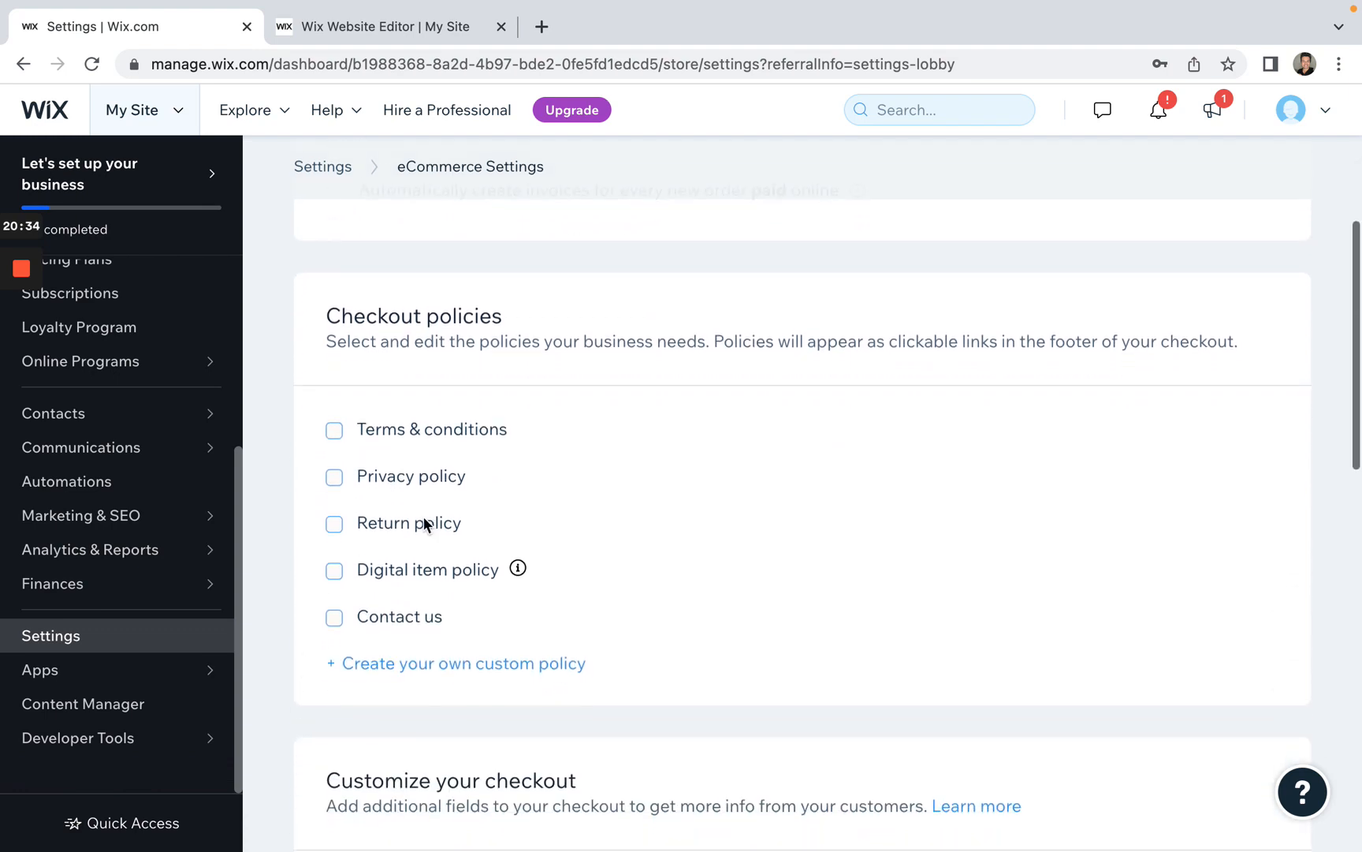
scroll(303, 614, down, 3)
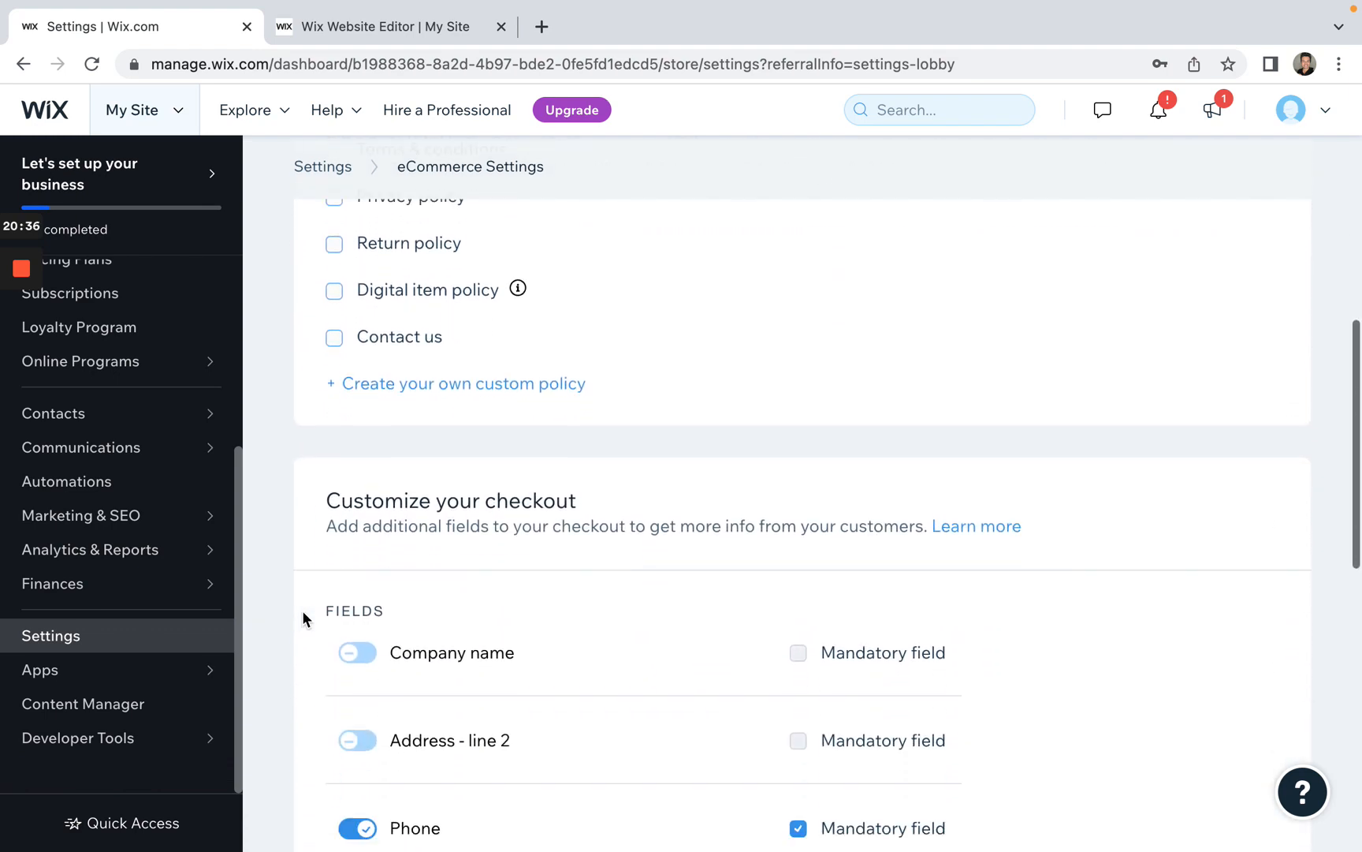
scroll(315, 618, down, 2)
scroll(309, 663, down, 4)
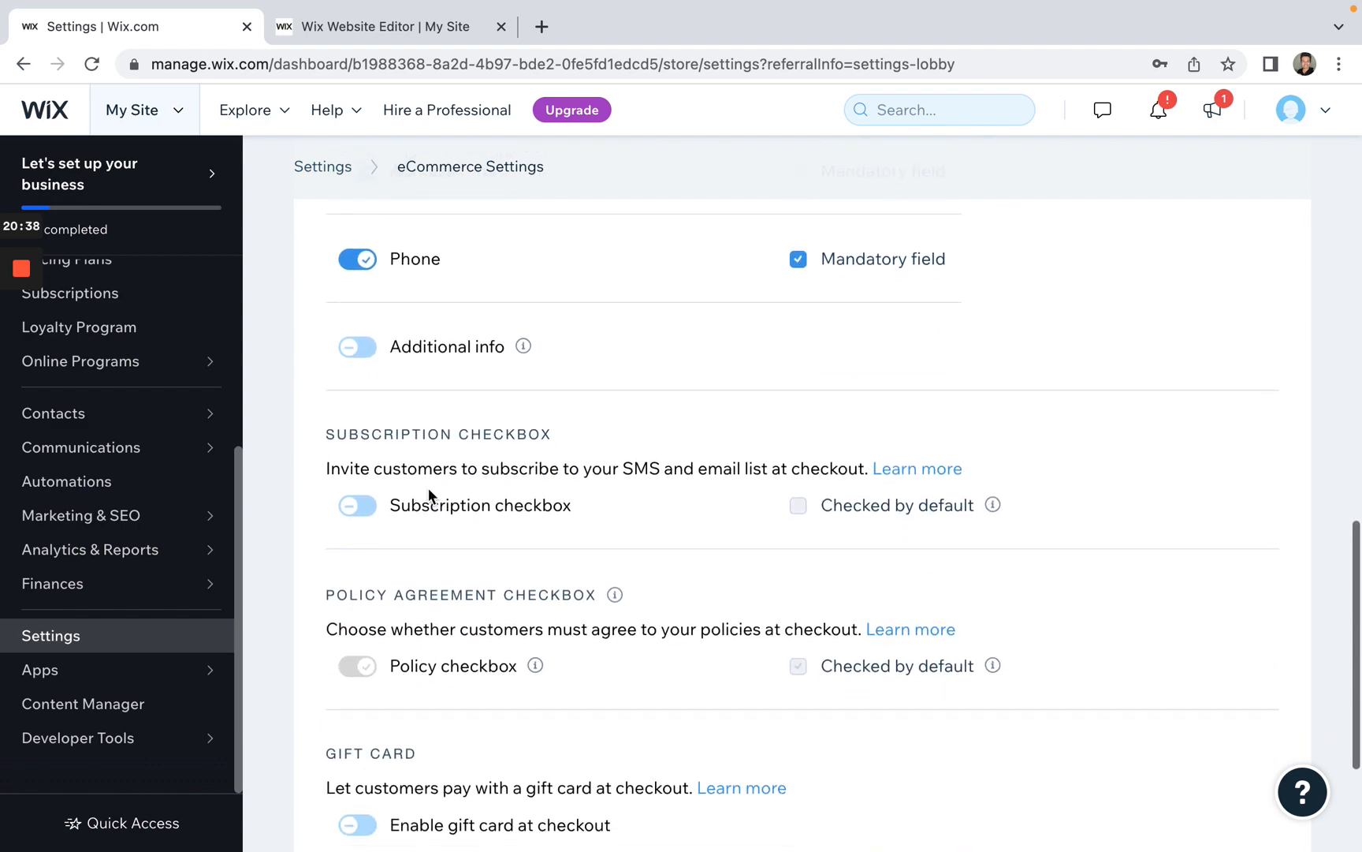
scroll(554, 528, down, 2)
scroll(551, 520, up, 15)
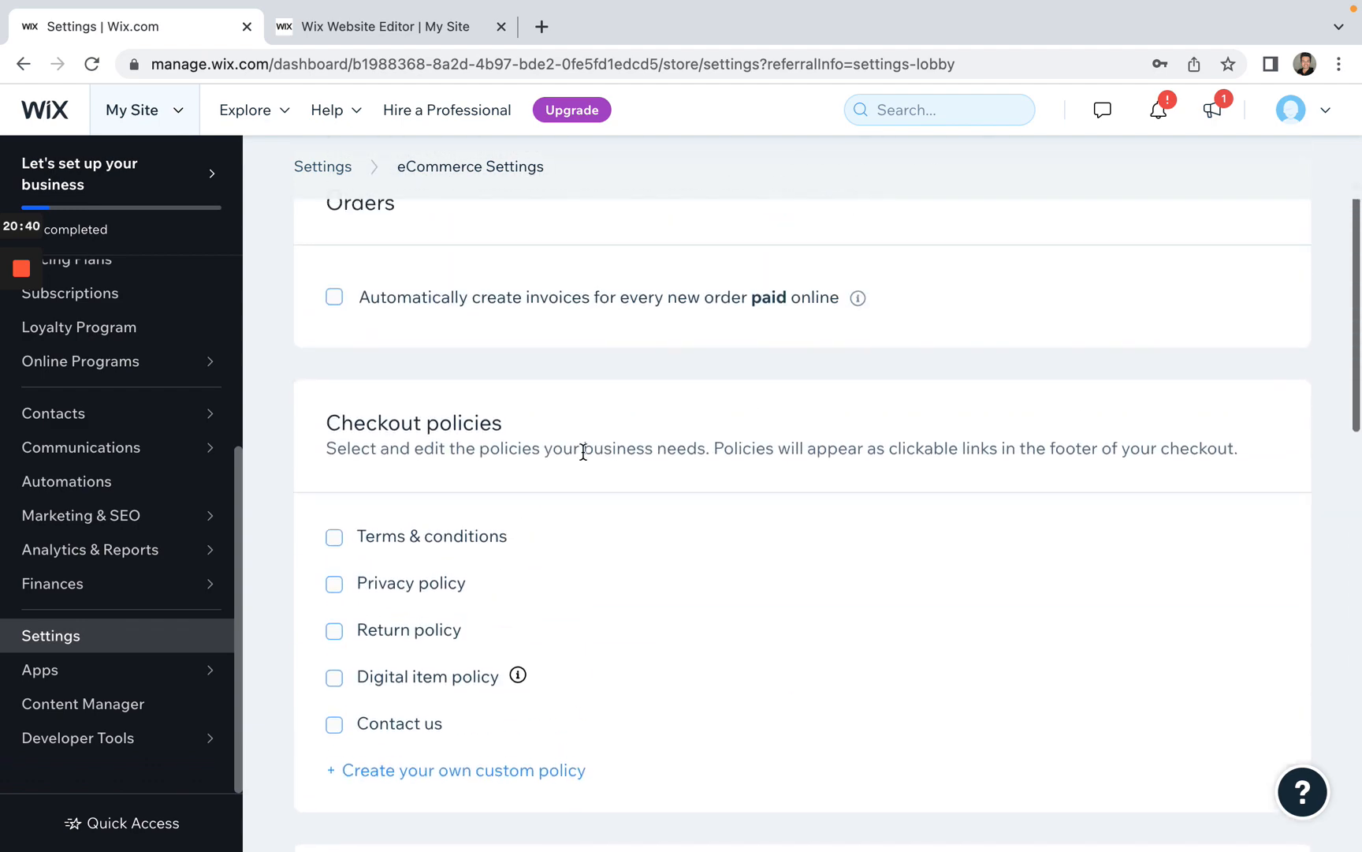
scroll(557, 404, up, 2)
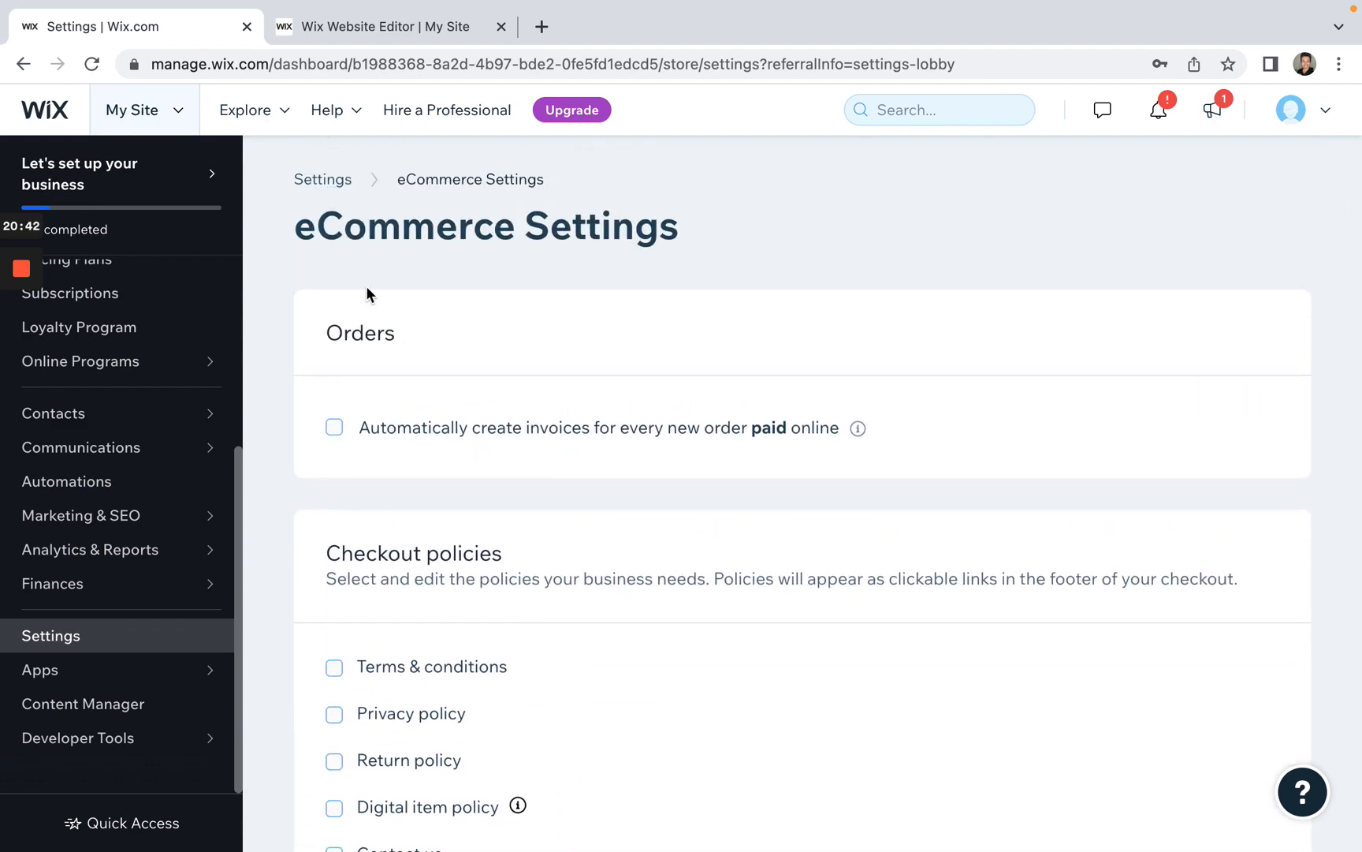
Step: Return to the site's general settings and open the Tax settings
click(92, 643)
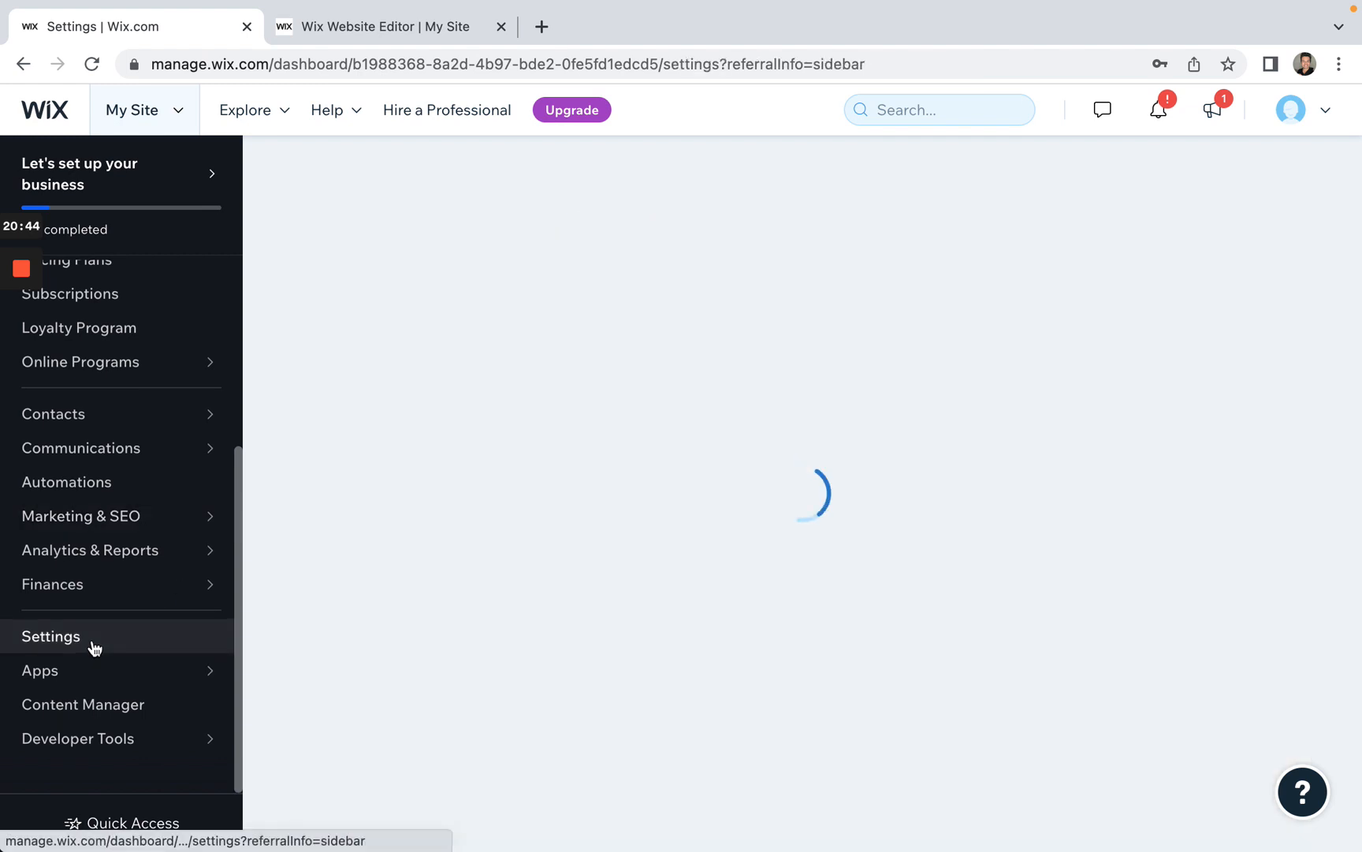
scroll(528, 598, down, 1)
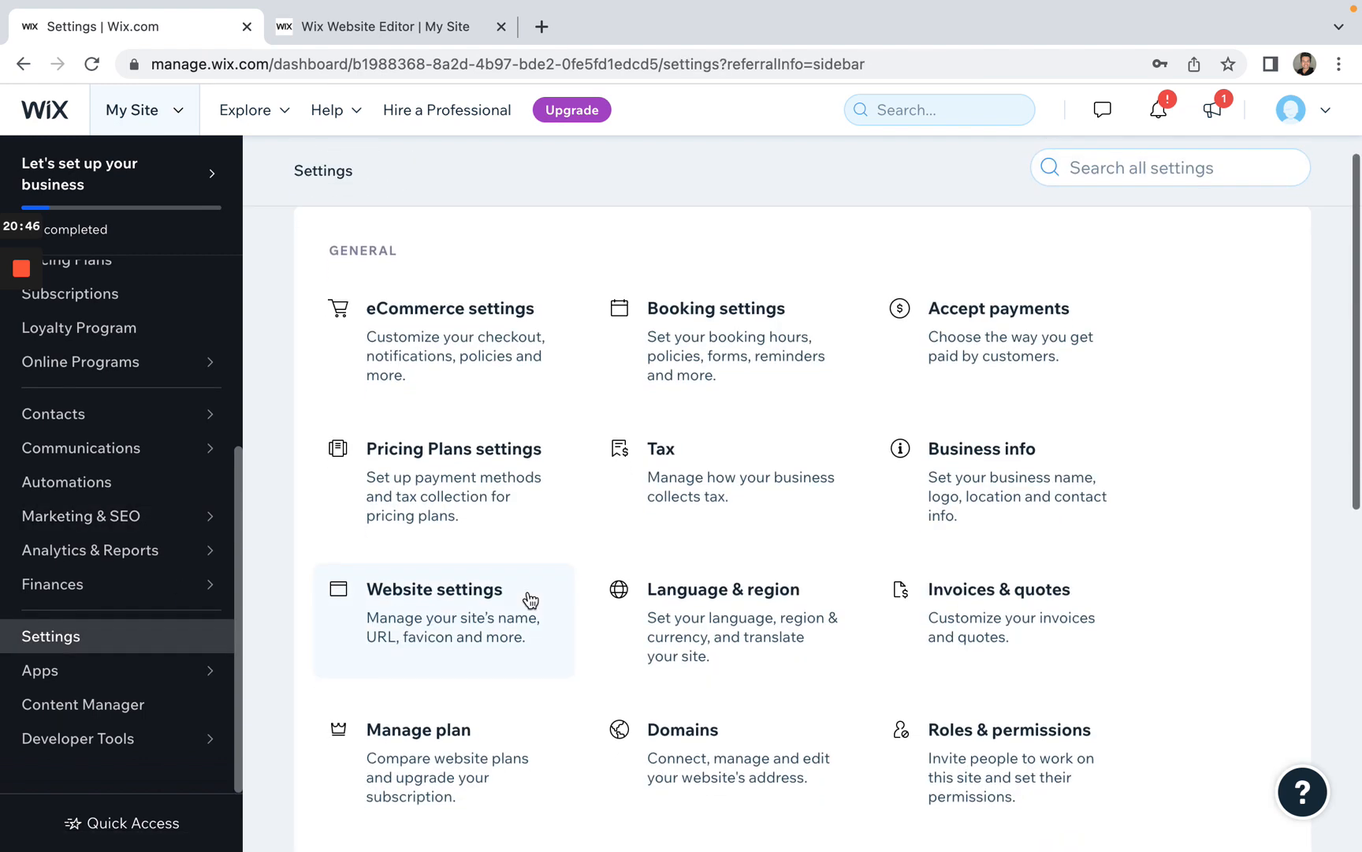
click(709, 465)
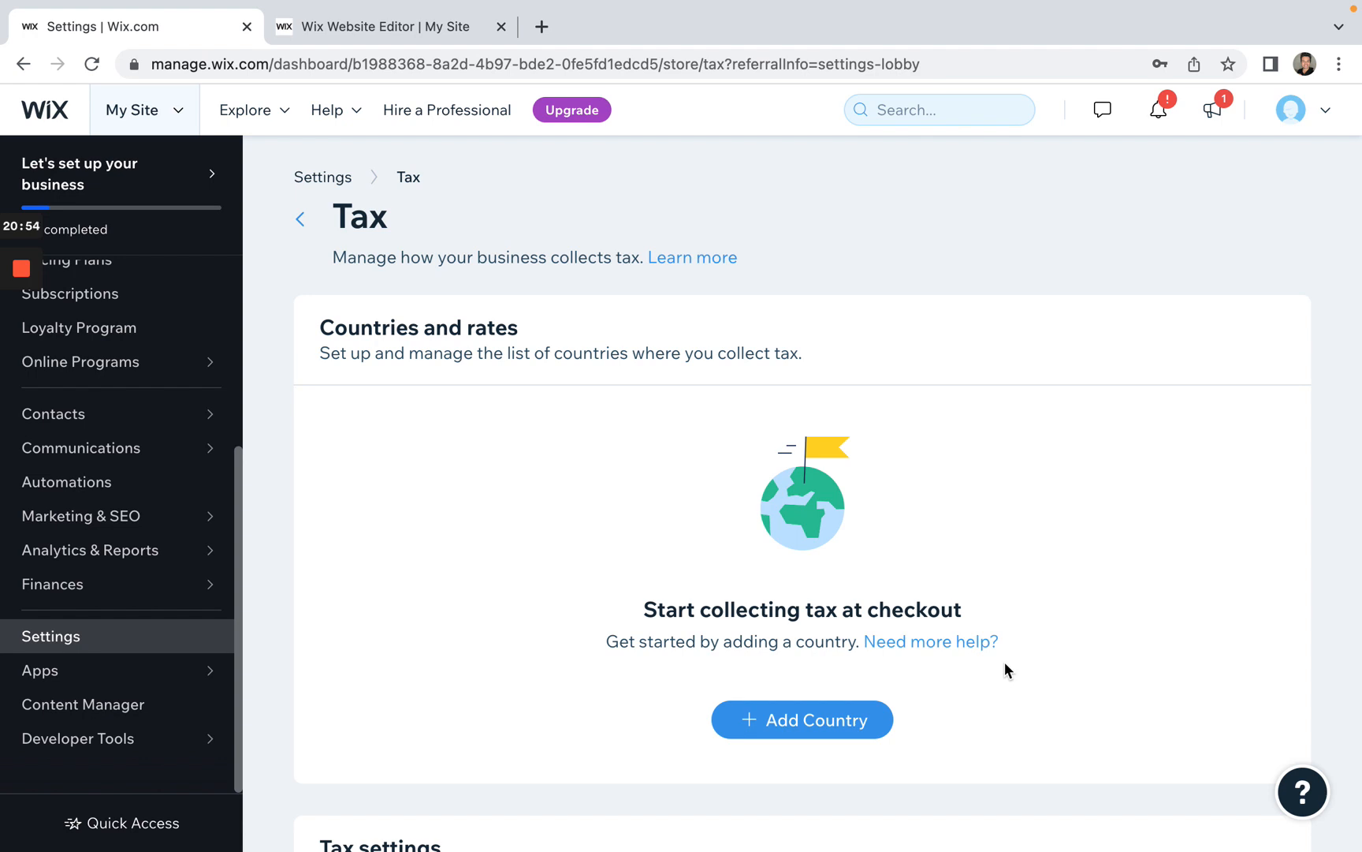
Step: Review the countries, rates and tax collection options on the Tax page, and return to the general settings
scroll(1004, 668, down, 3)
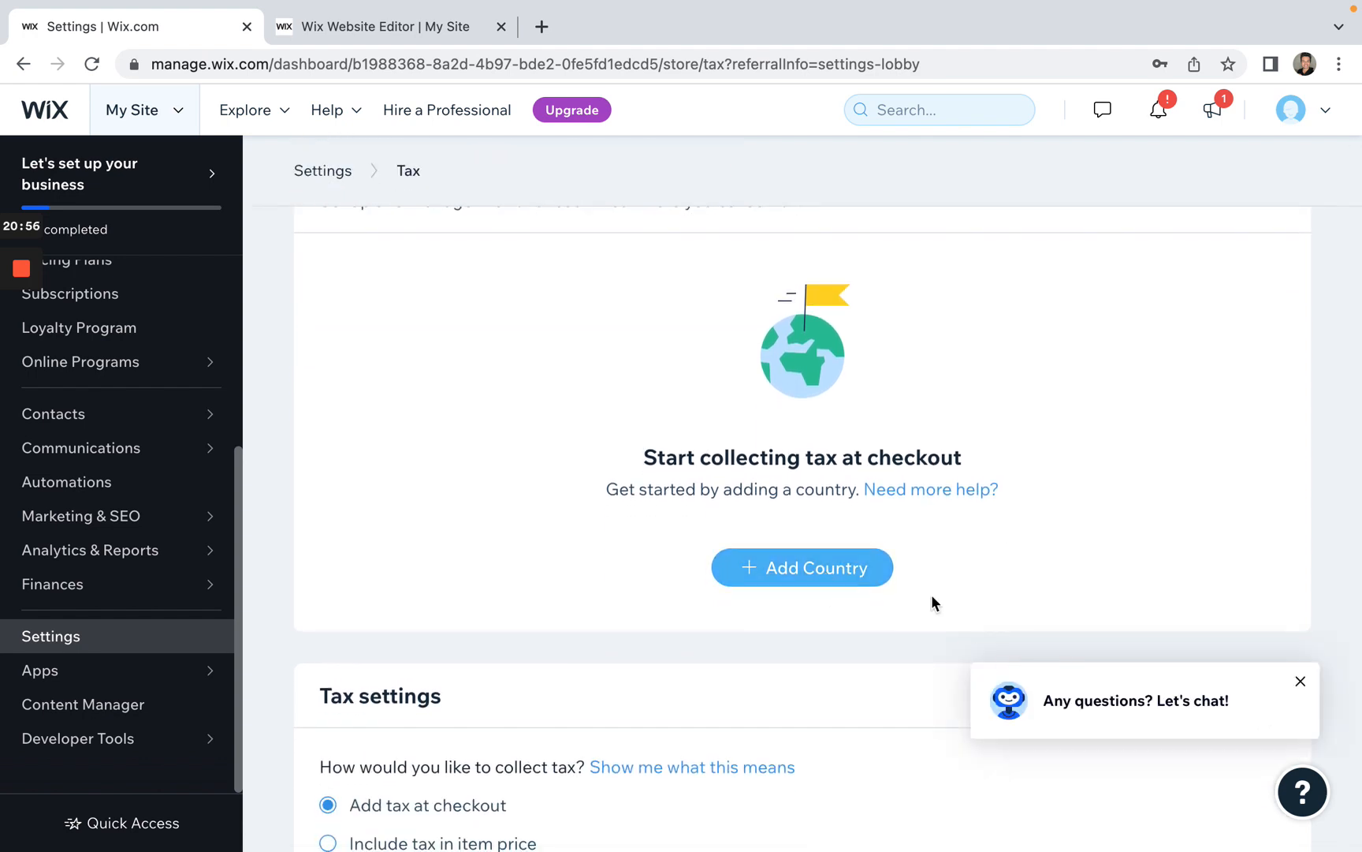
scroll(1098, 511, down, 1)
click(1301, 682)
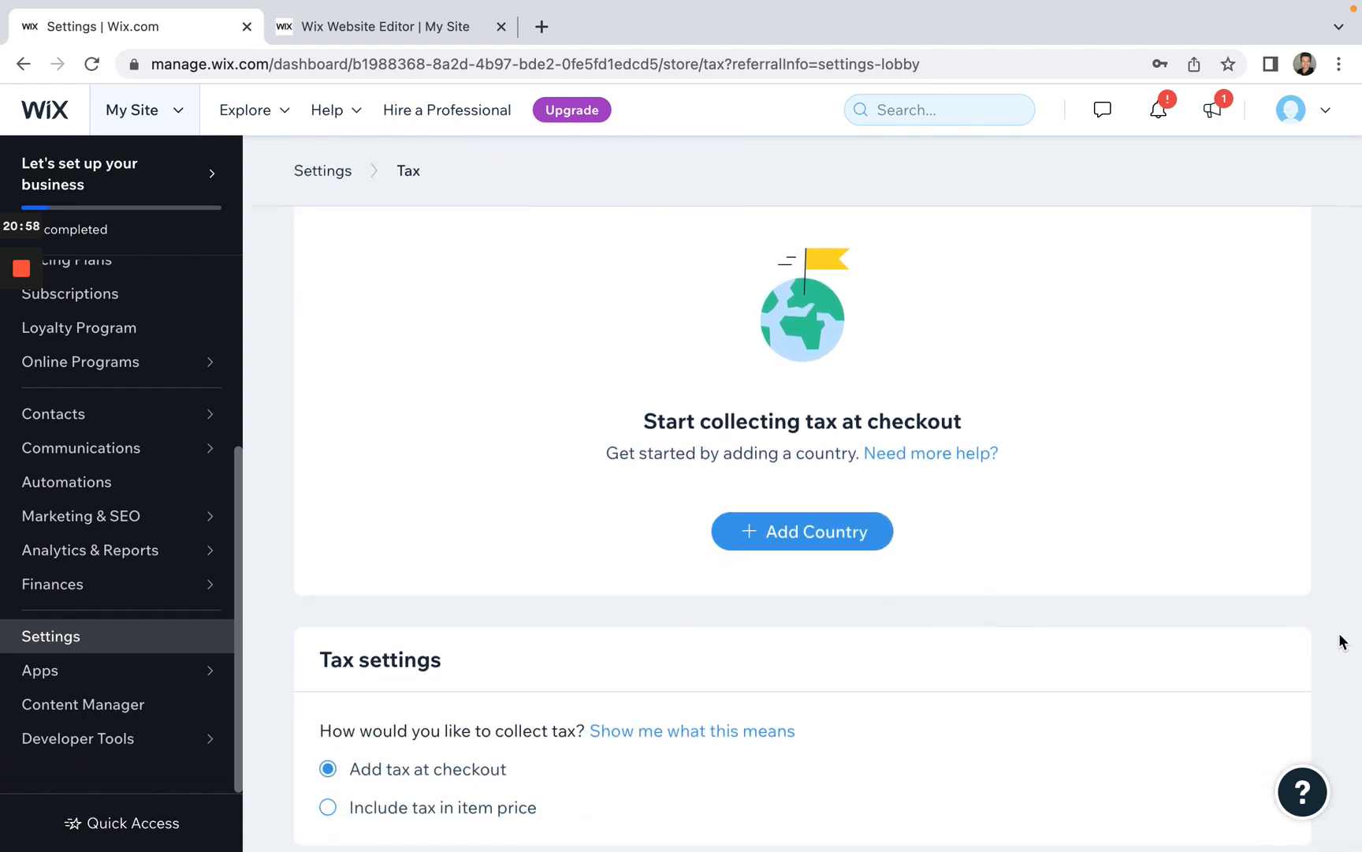
scroll(1343, 640, down, 3)
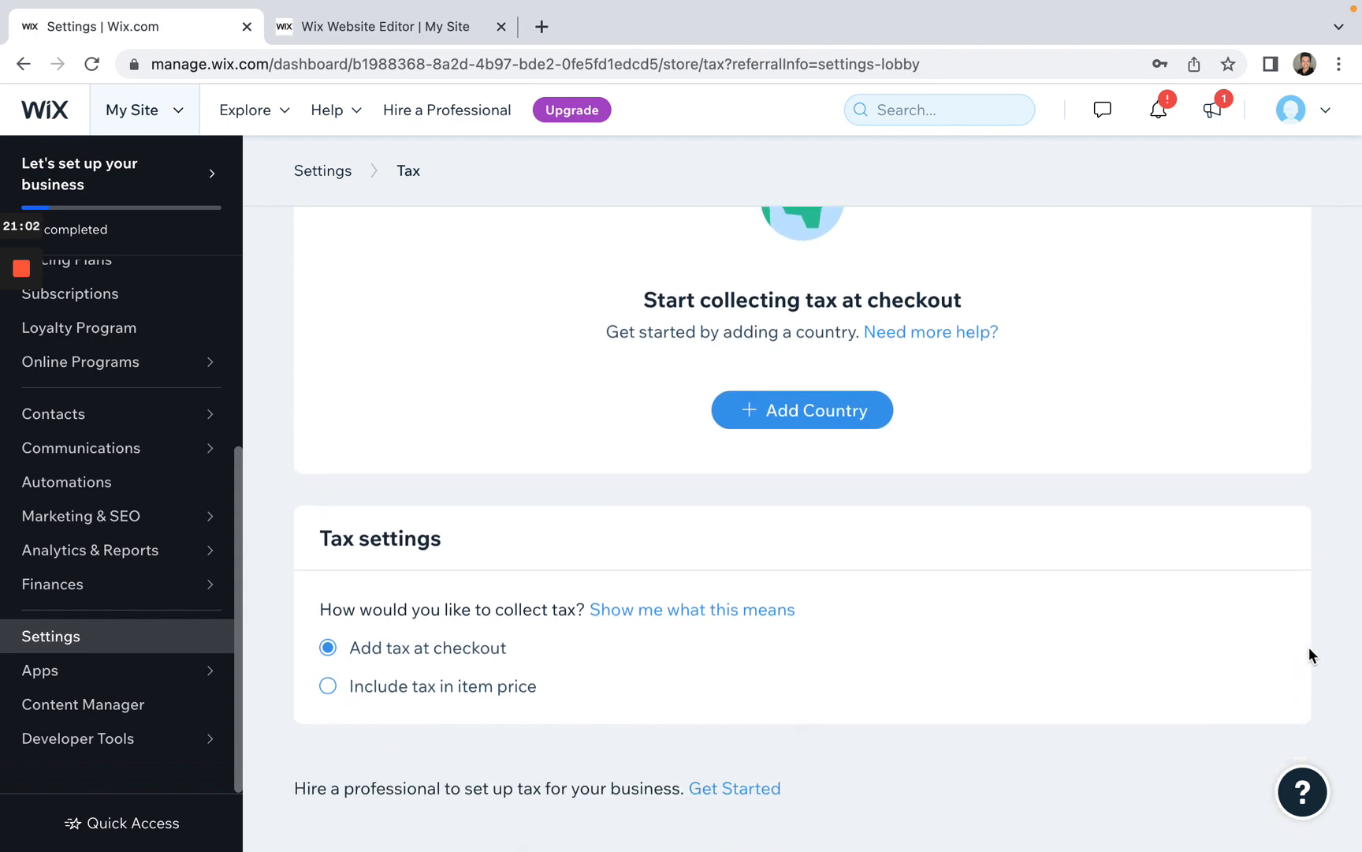
scroll(1174, 611, up, 8)
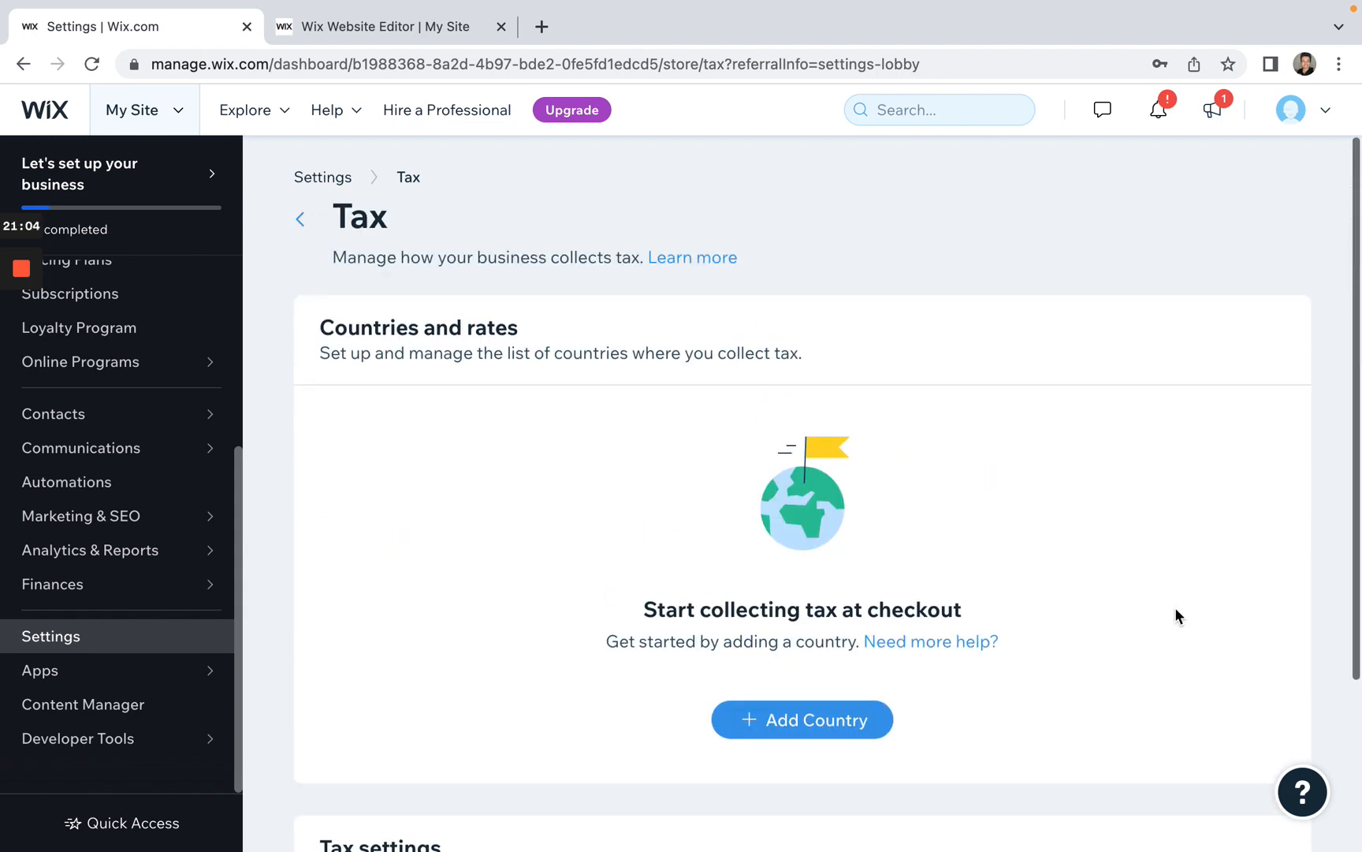
scroll(882, 535, down, 8)
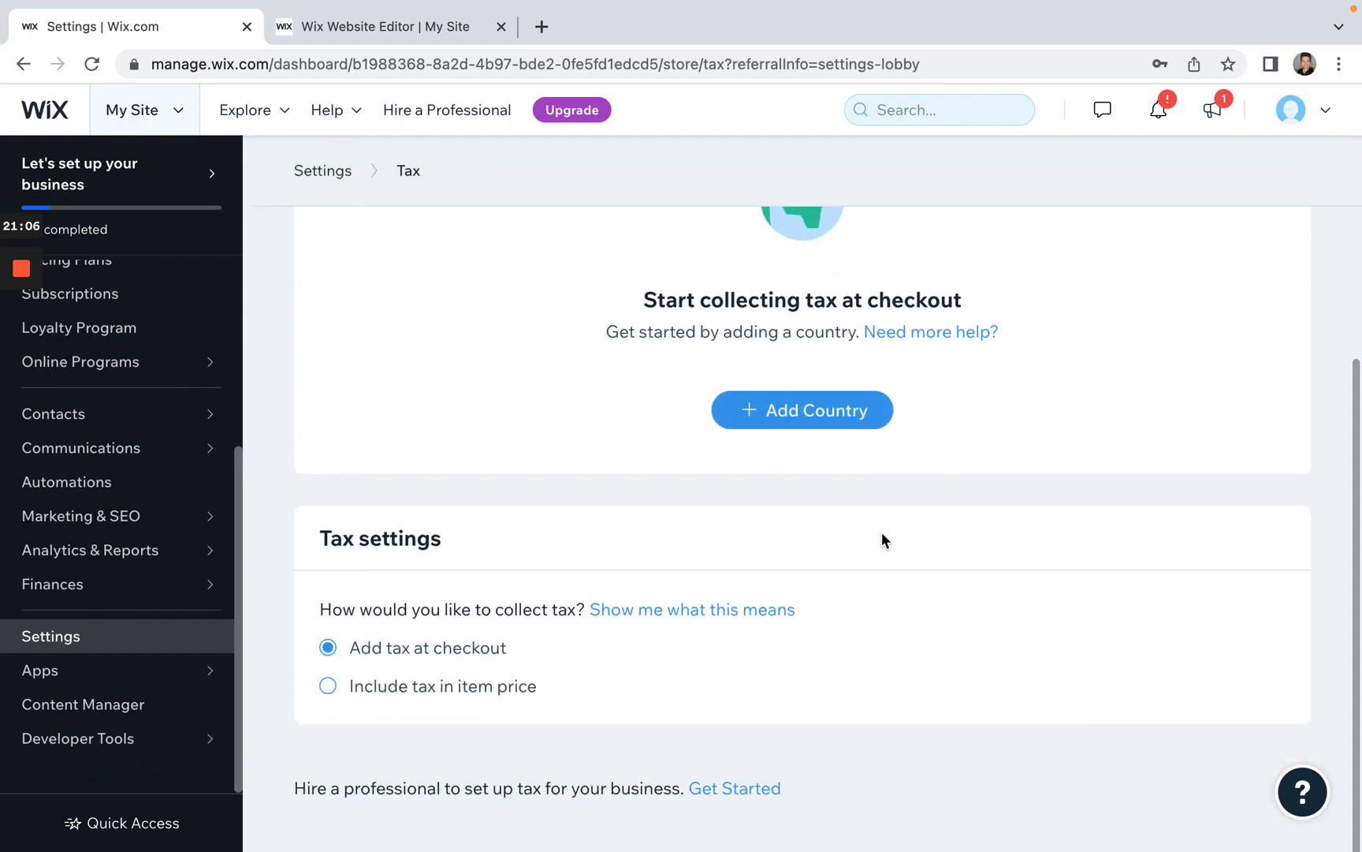
scroll(390, 629, up, 8)
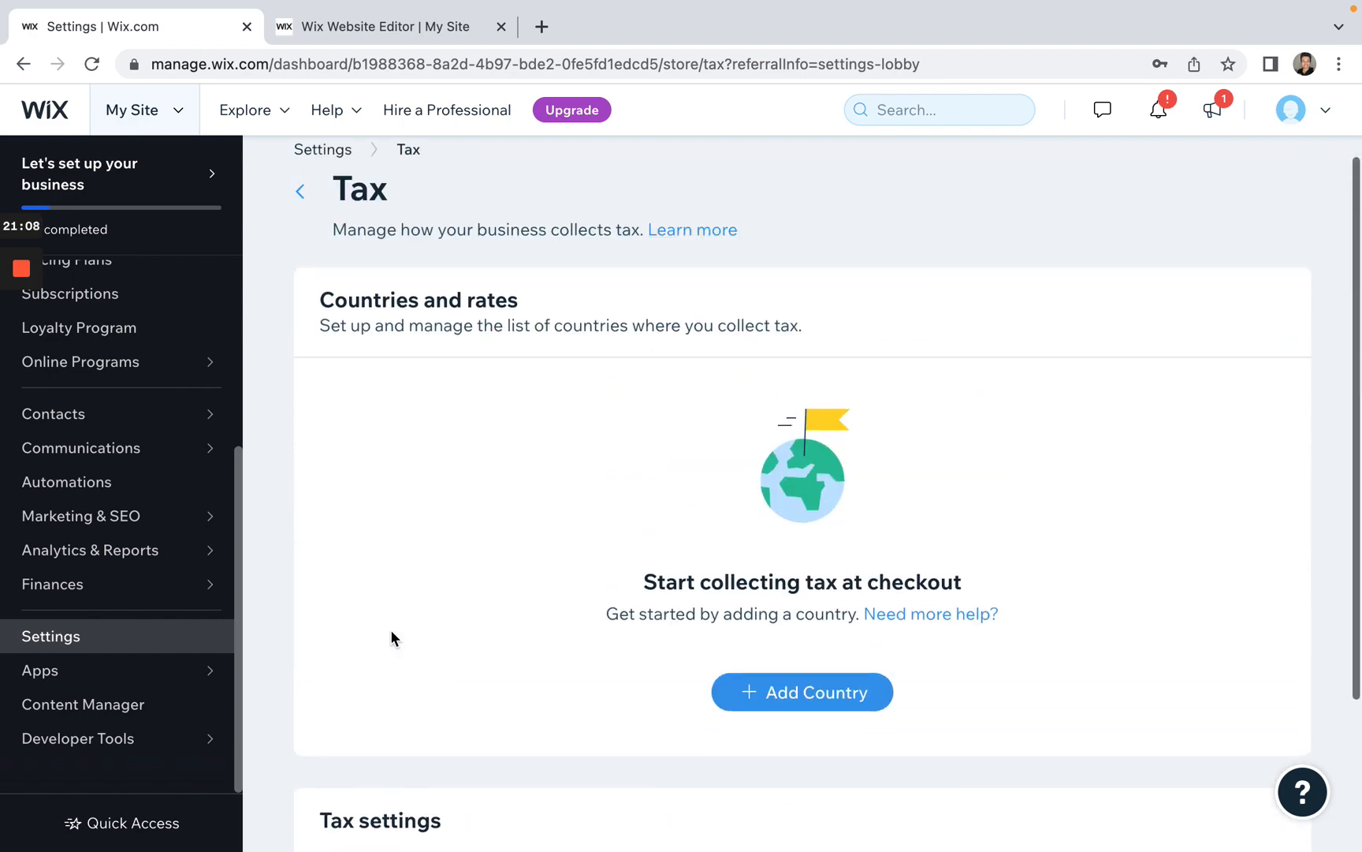
click(298, 225)
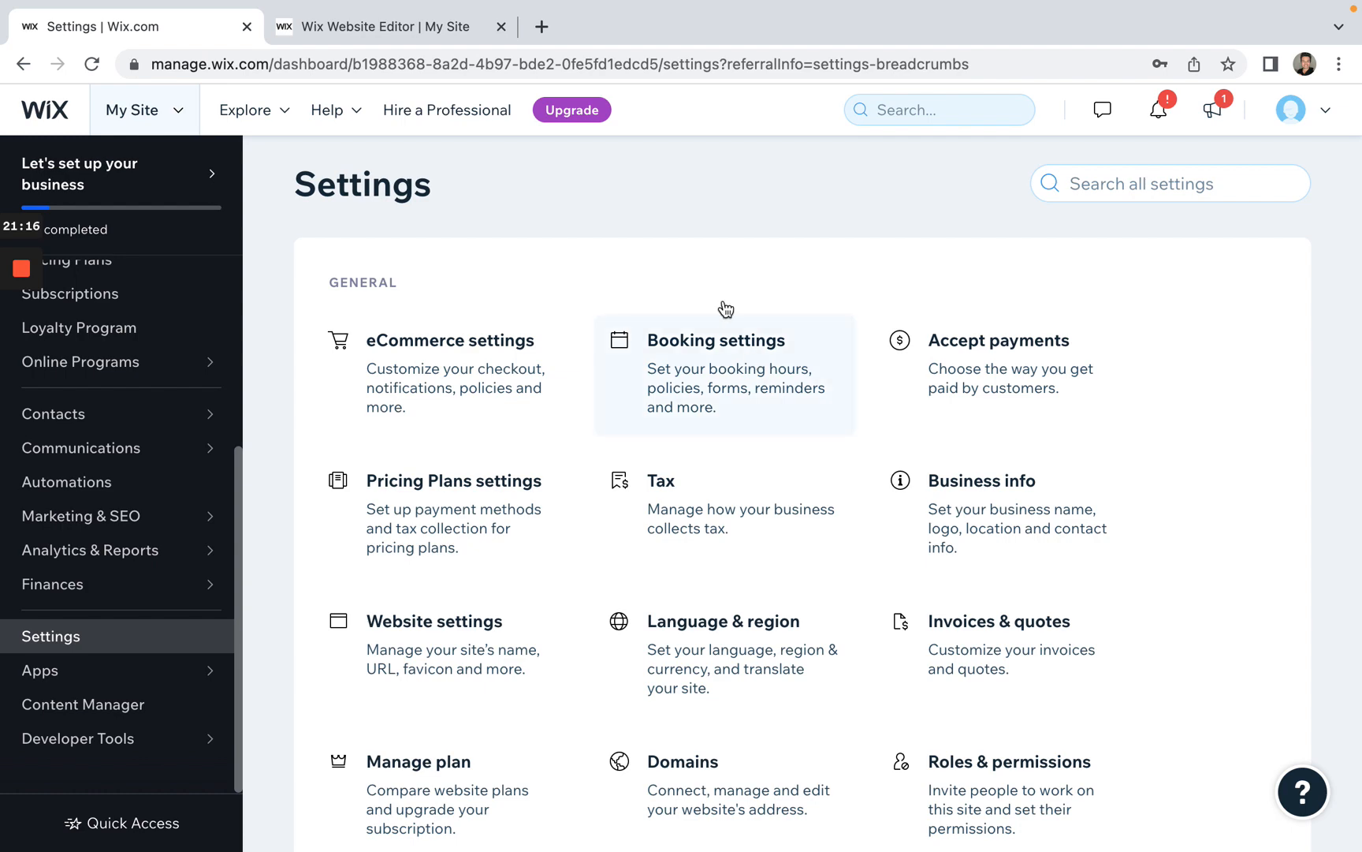
Step: Switch to the site preview, open the Shop page from the cart, and browse its product gallery
click(442, 26)
scroll(650, 597, up, 3)
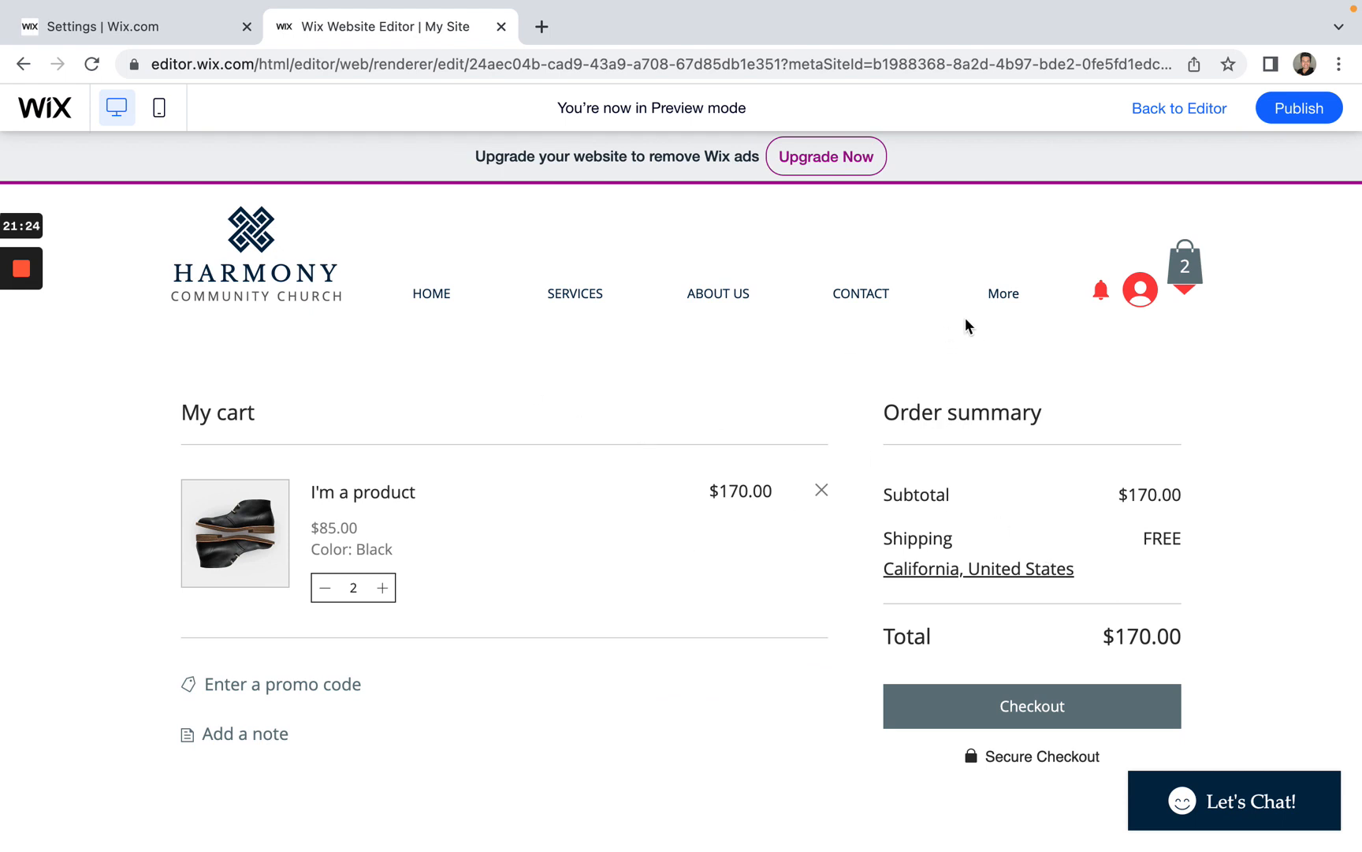
mouse_move(1003, 302)
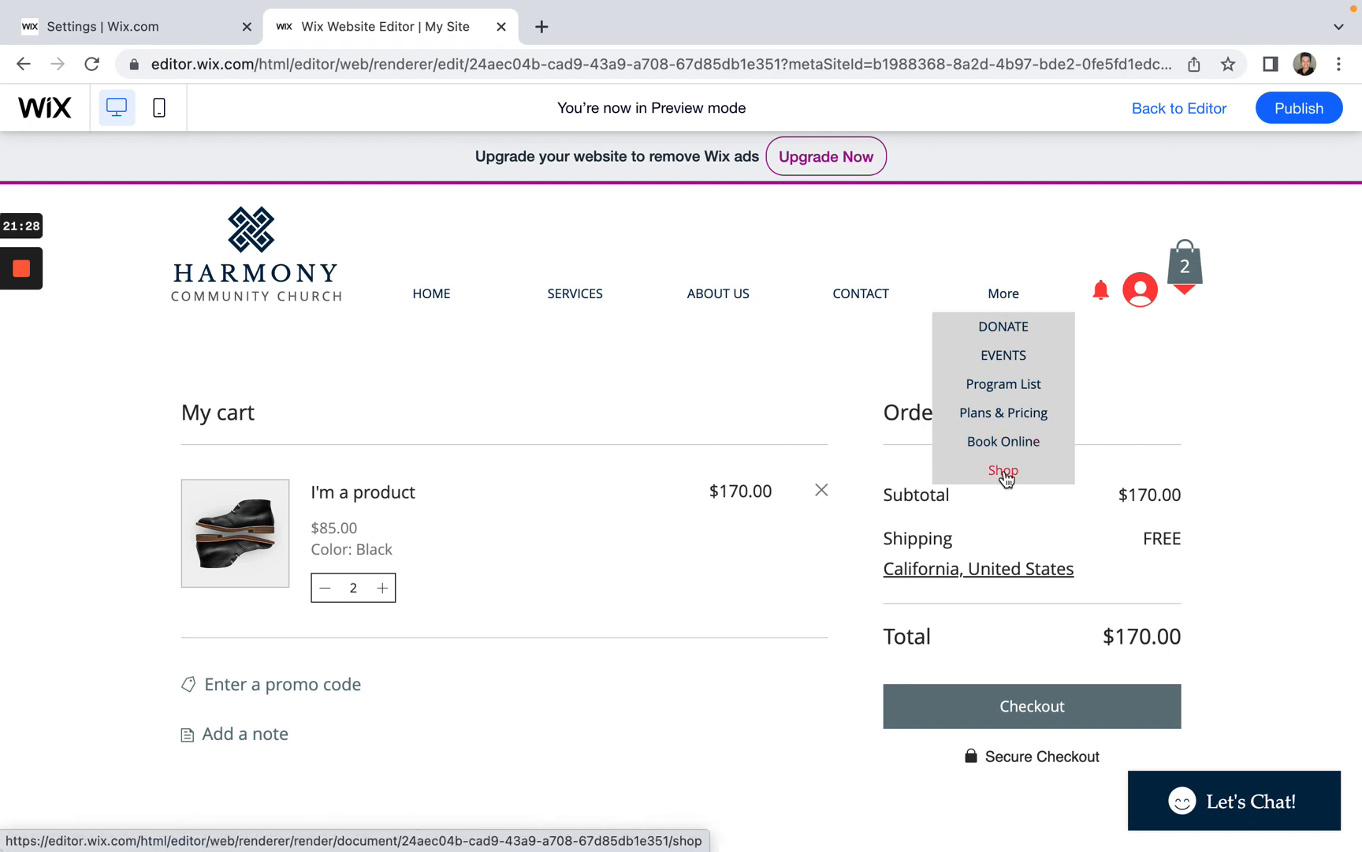
click(1005, 471)
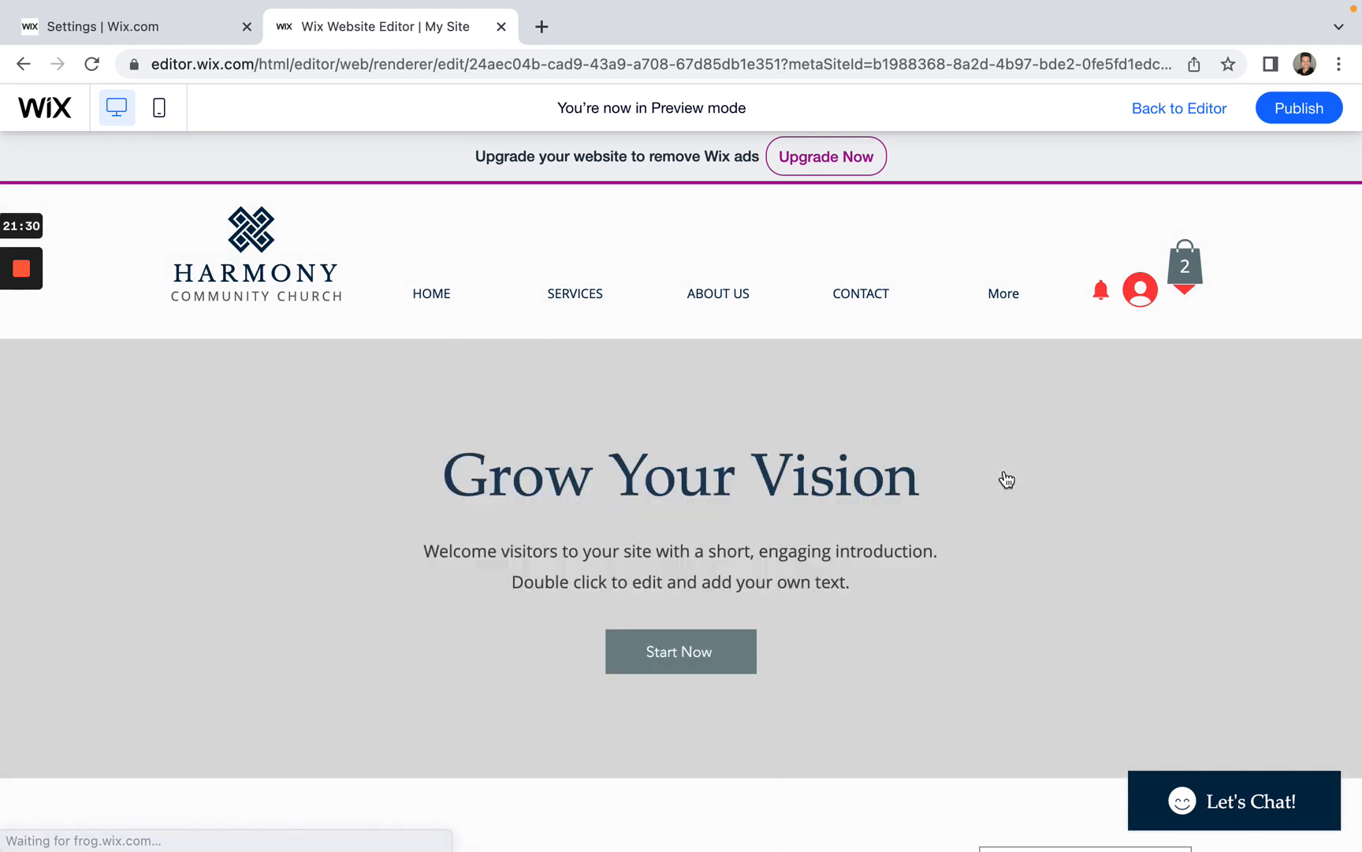
scroll(1003, 513, down, 2)
scroll(1006, 521, down, 12)
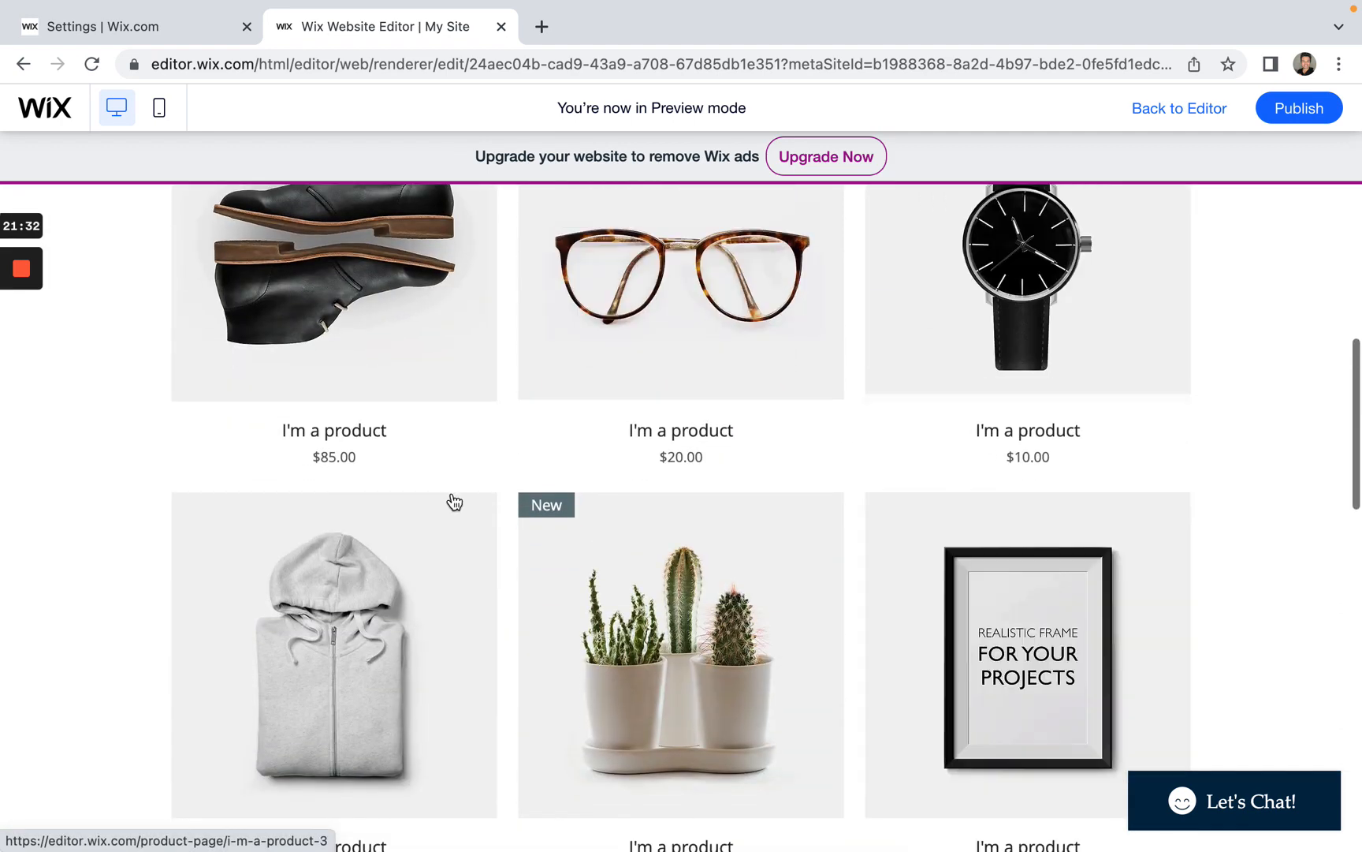
scroll(51, 599, down, 3)
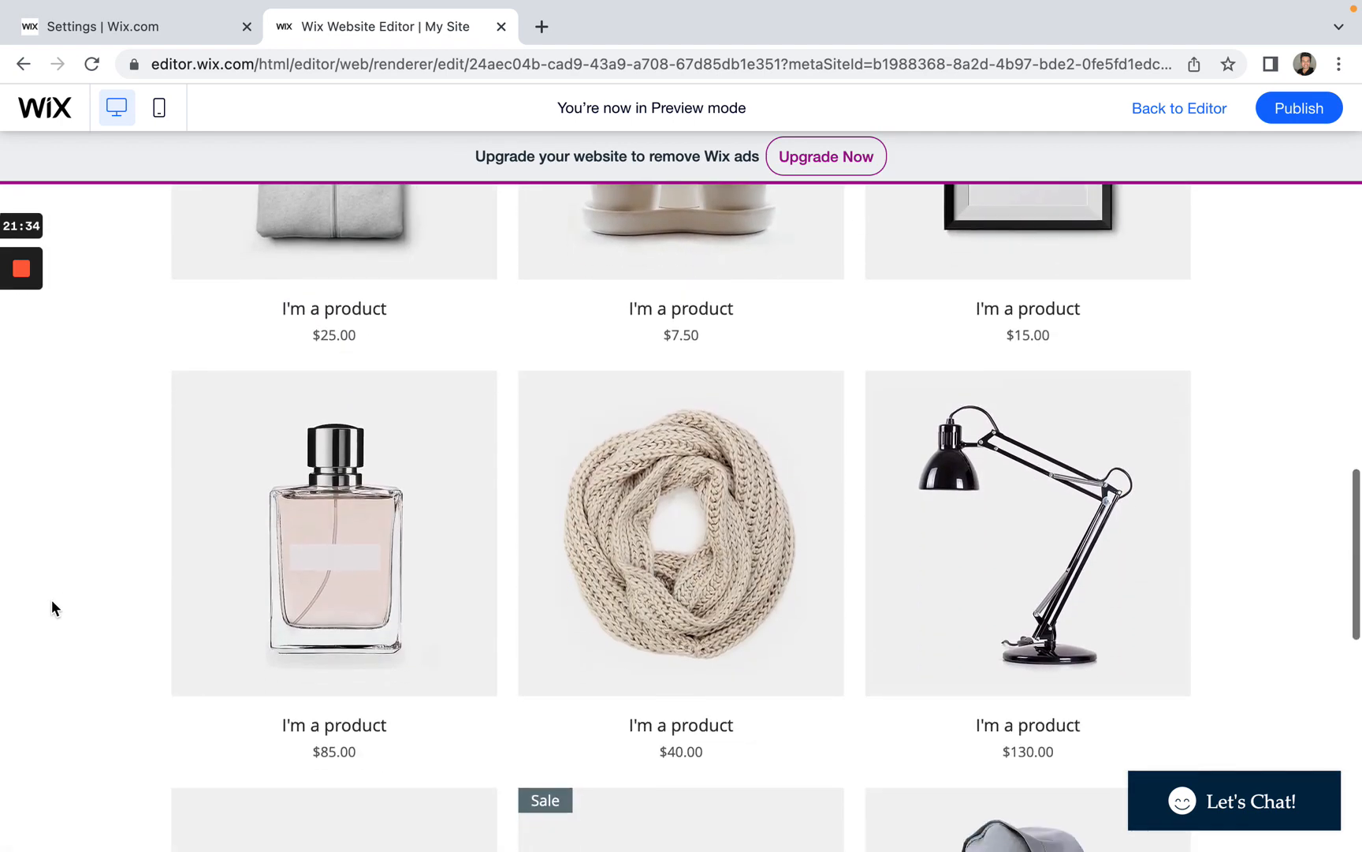
scroll(51, 600, up, 17)
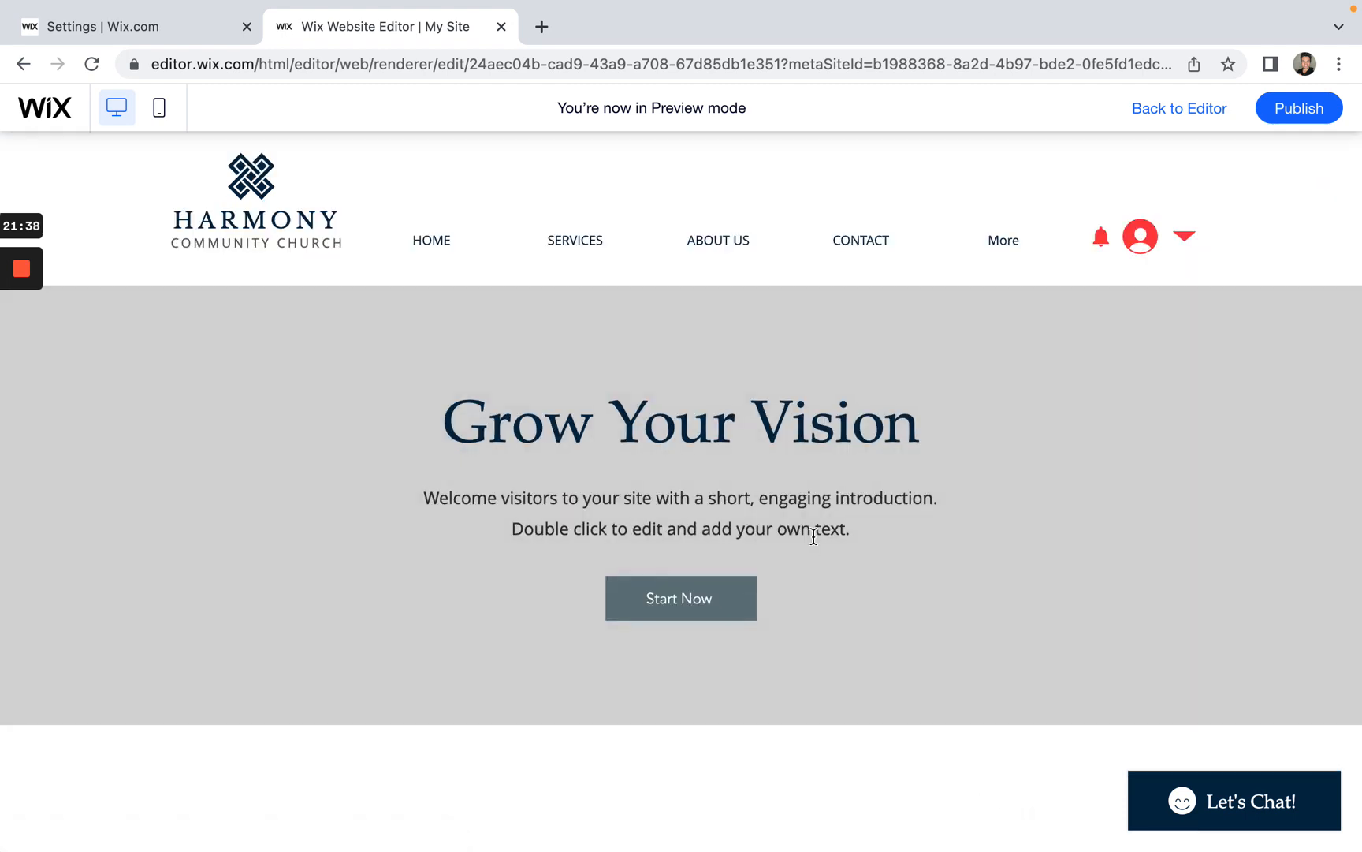
Step: Leave the preview for the editor and select the product gallery on the Shop page
scroll(814, 542, down, 6)
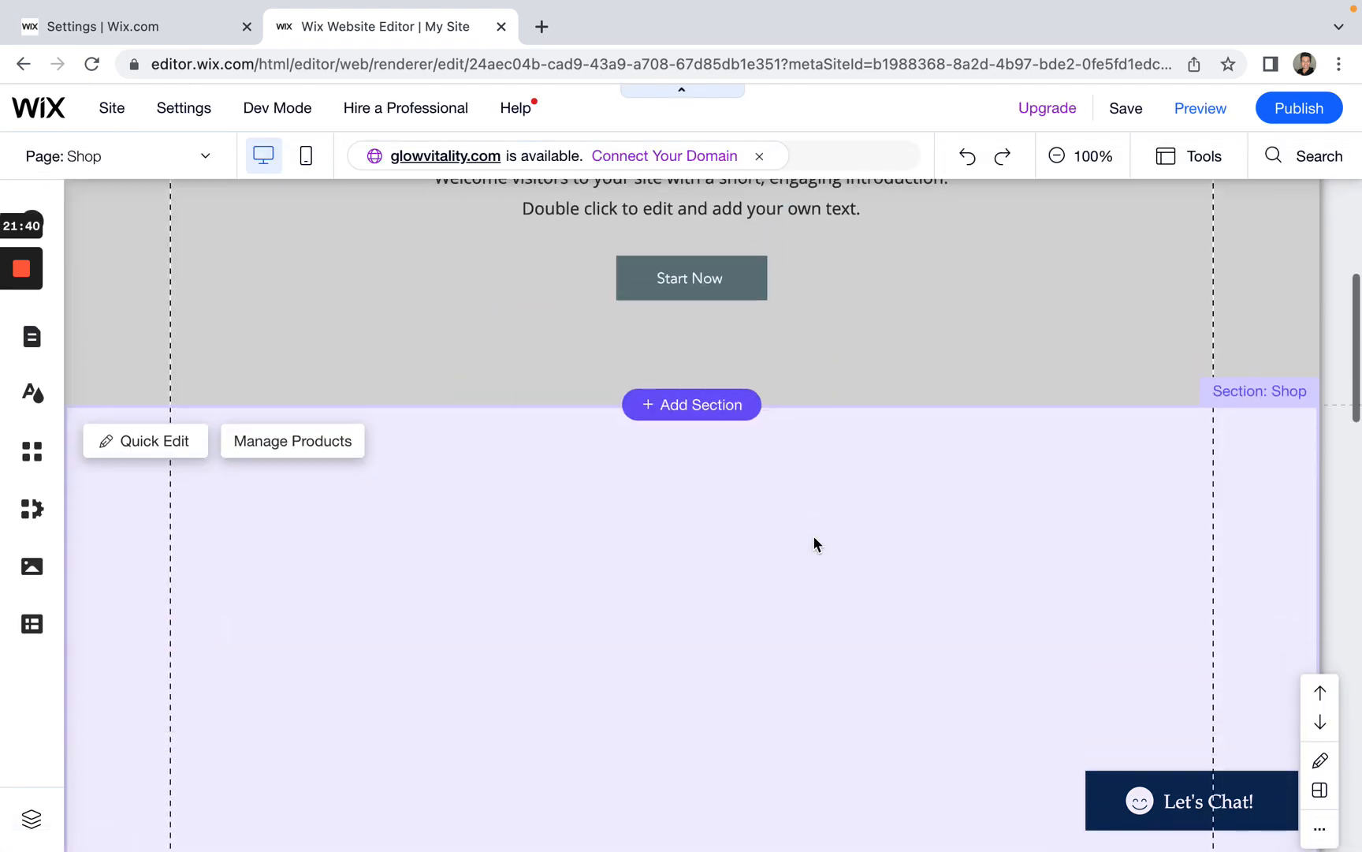
scroll(609, 508, down, 2)
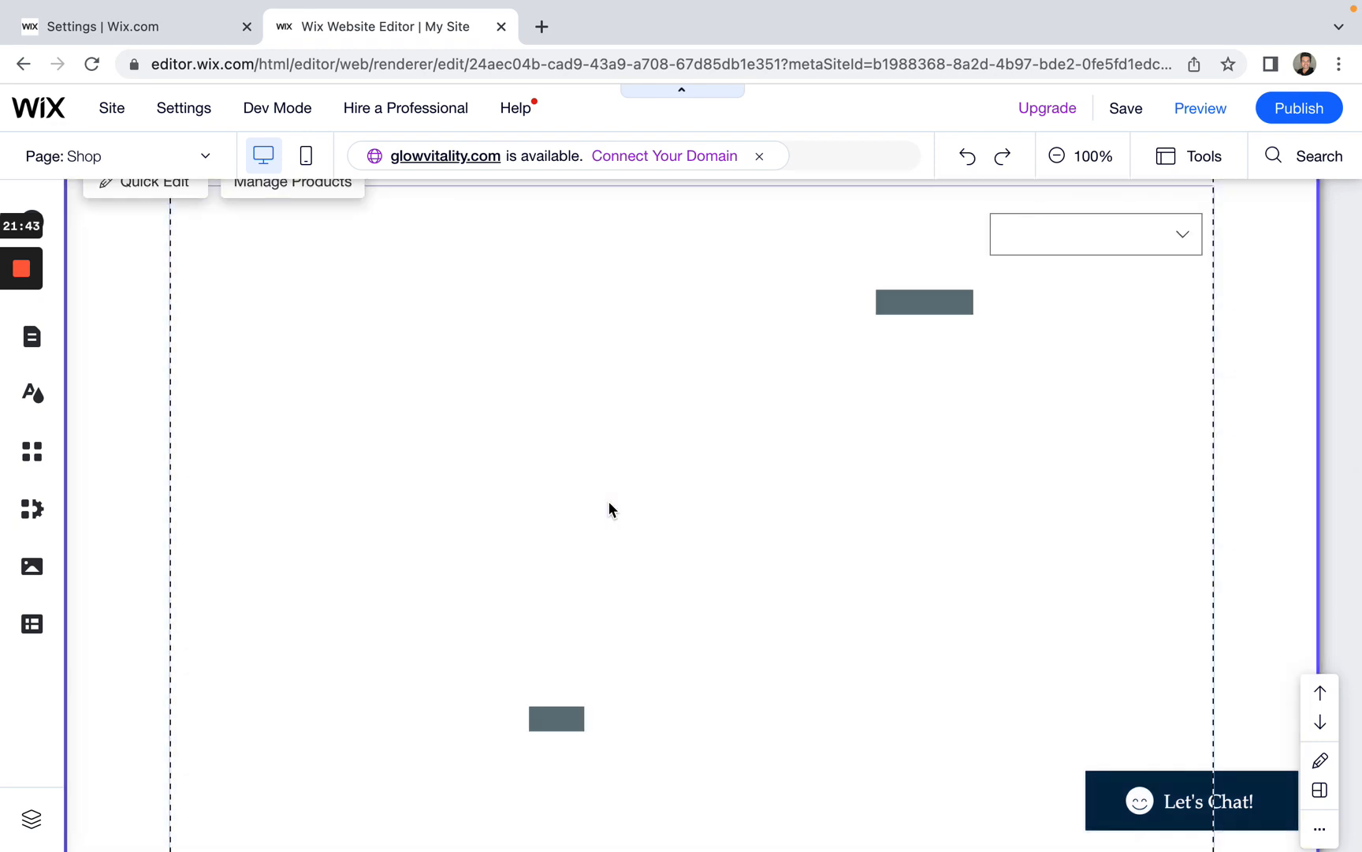
click(609, 505)
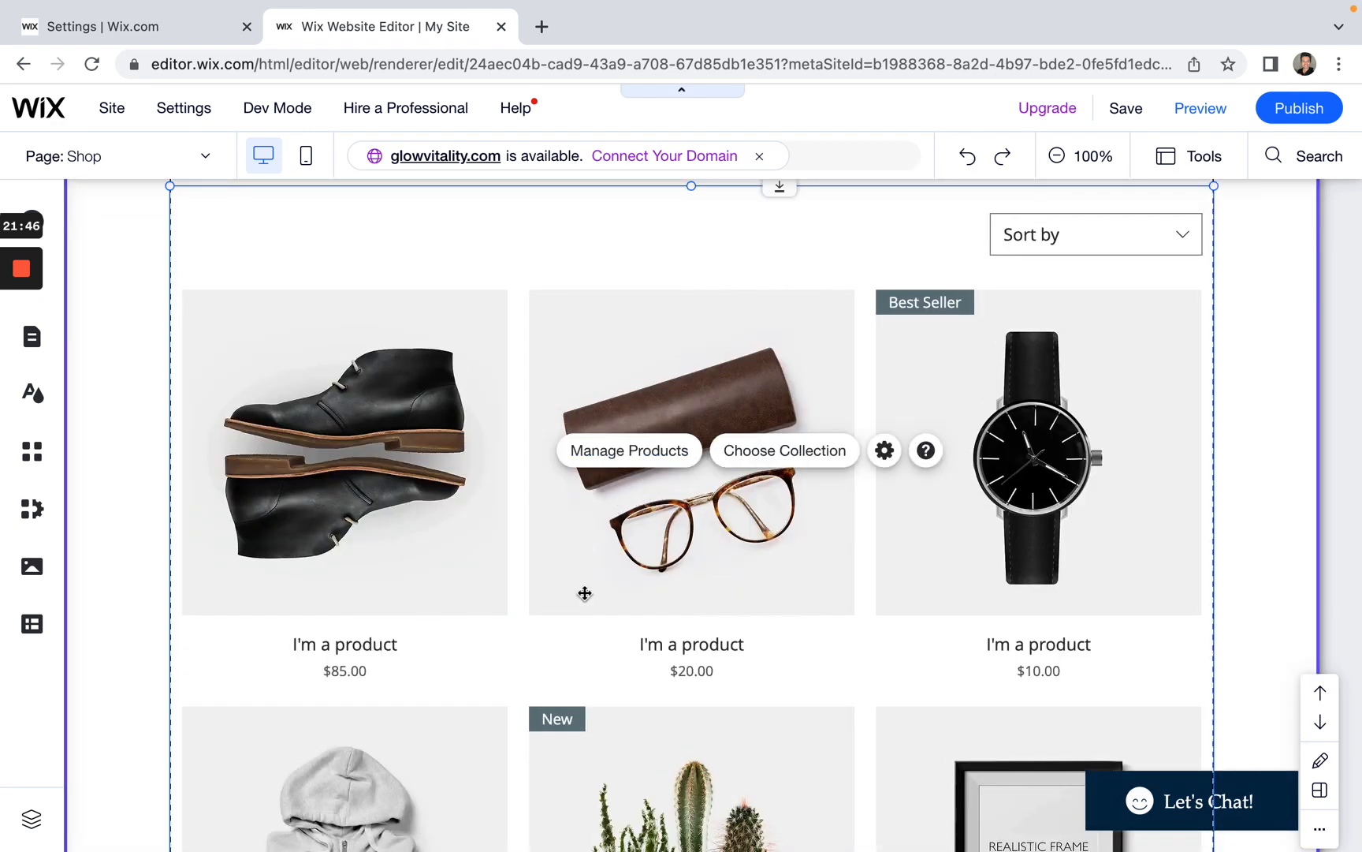
Step: Look through the site dashboard's navigation for store management and return to the website editor
click(178, 33)
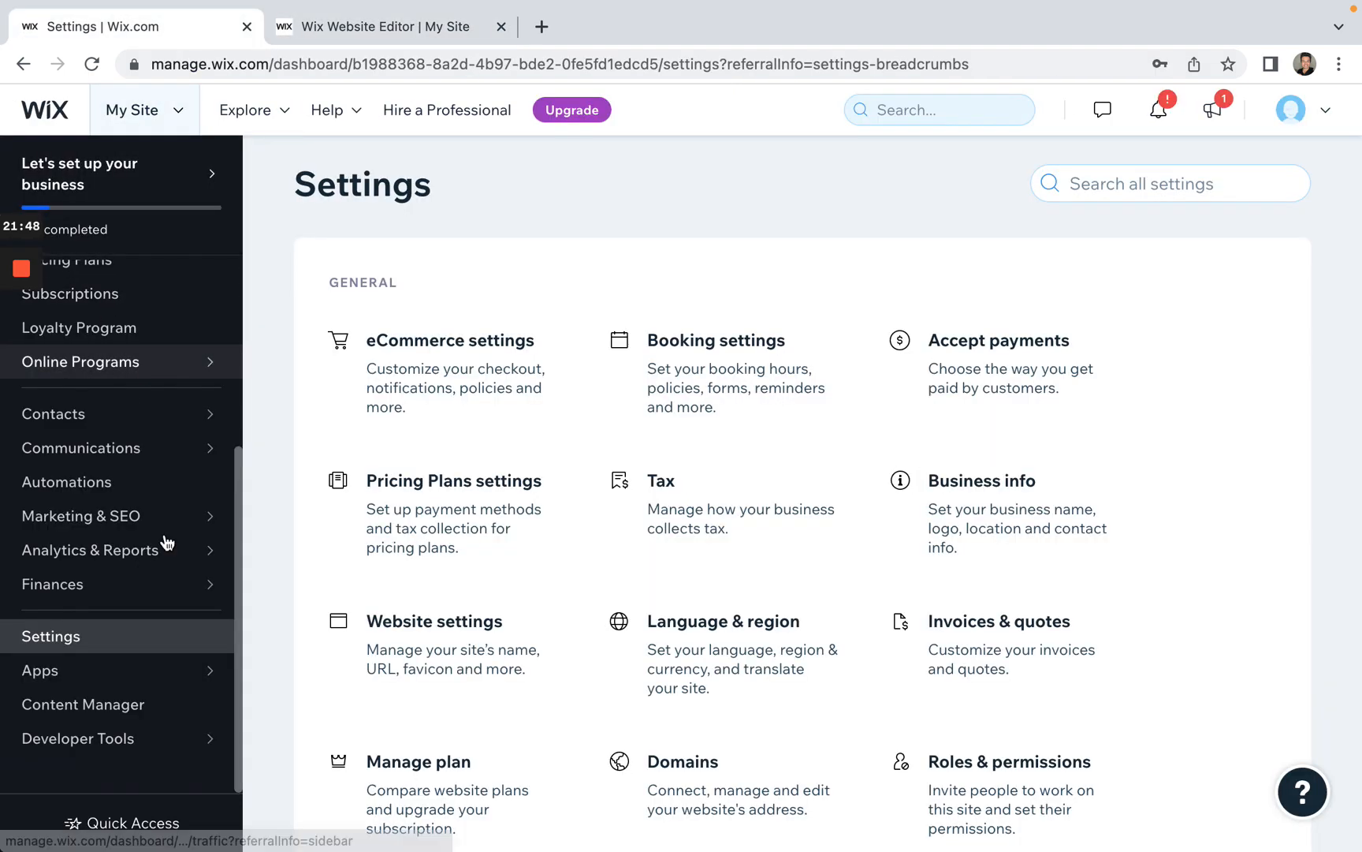
scroll(169, 394, up, 4)
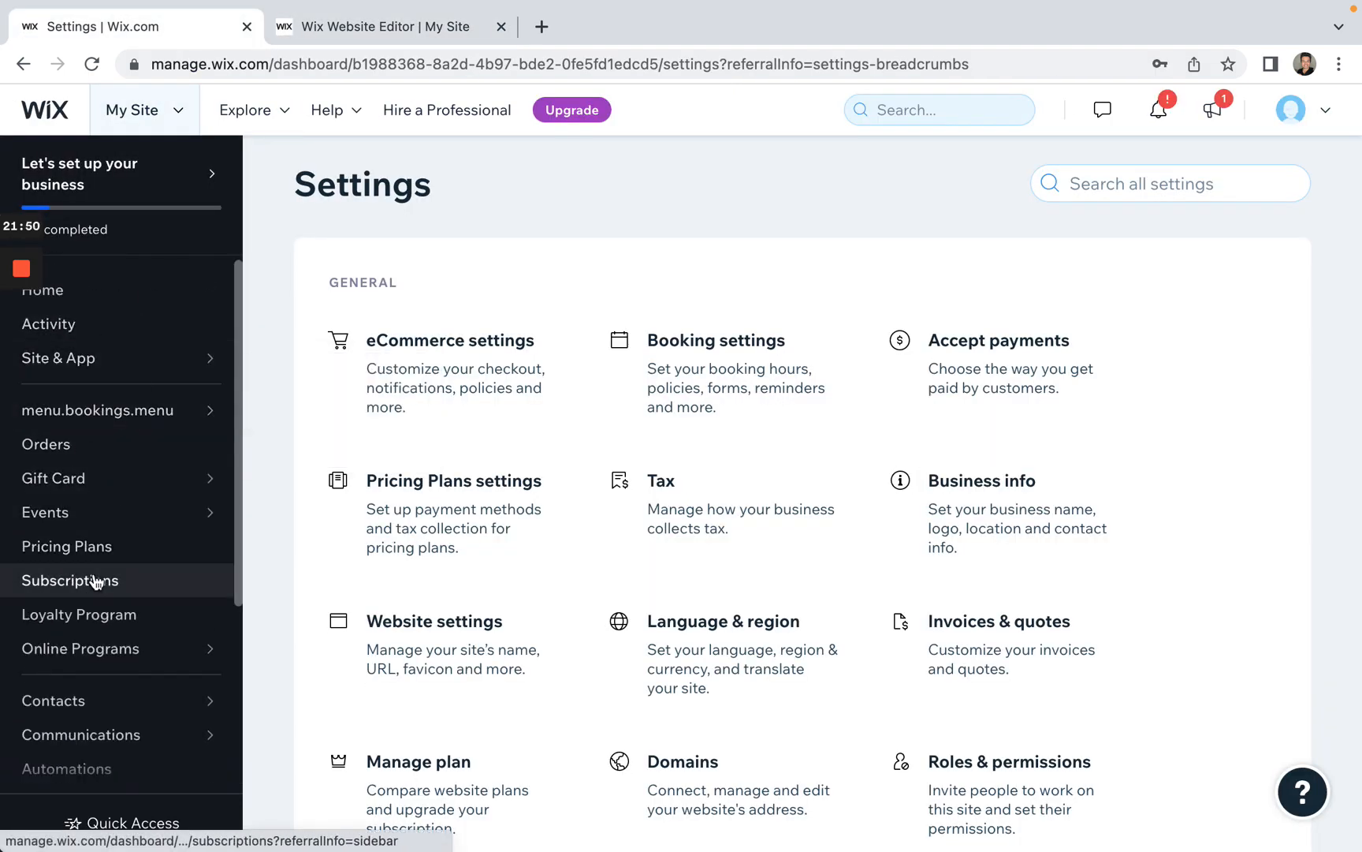
click(455, 27)
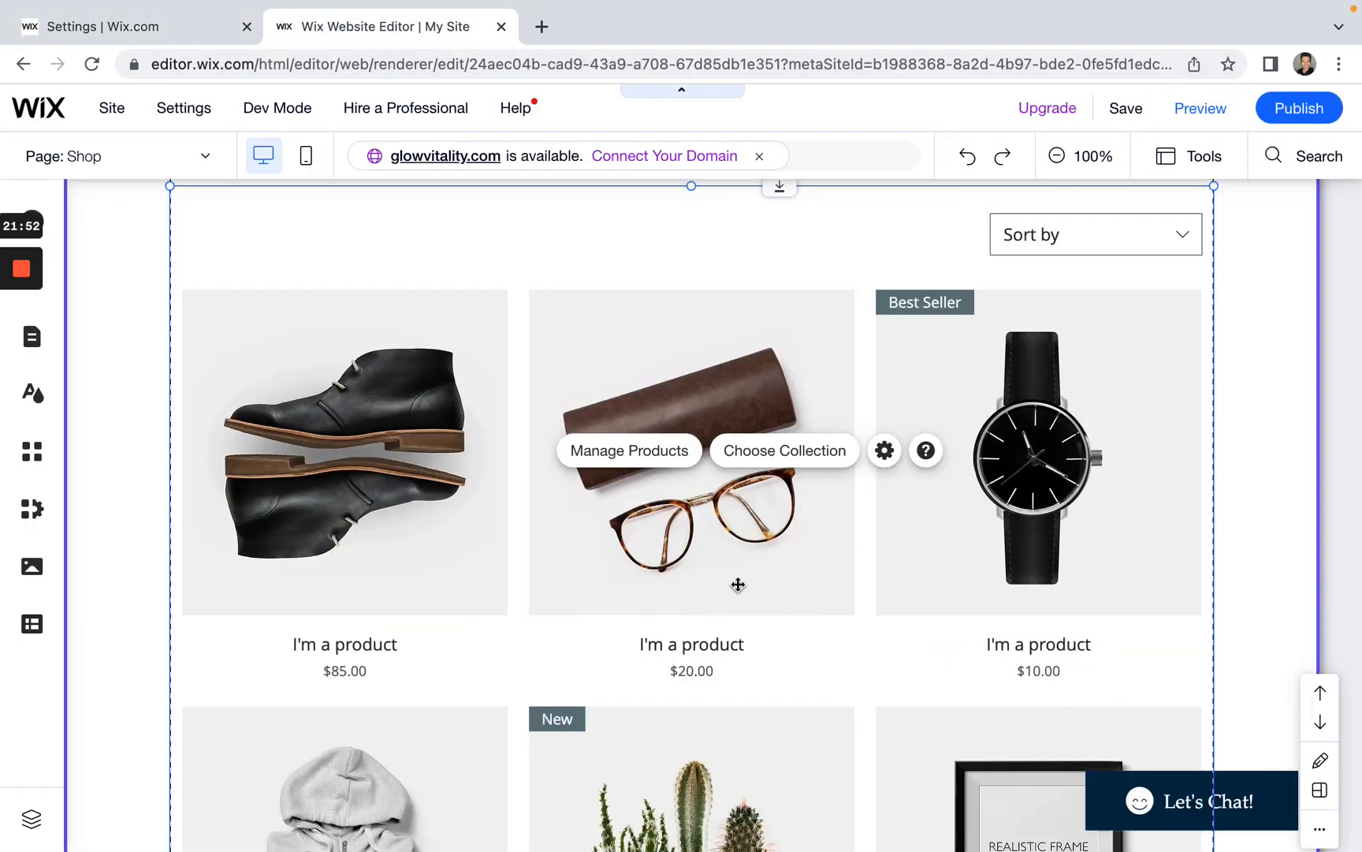
Step: Open product management from the selected Shop page gallery
scroll(665, 488, down, 1)
click(645, 448)
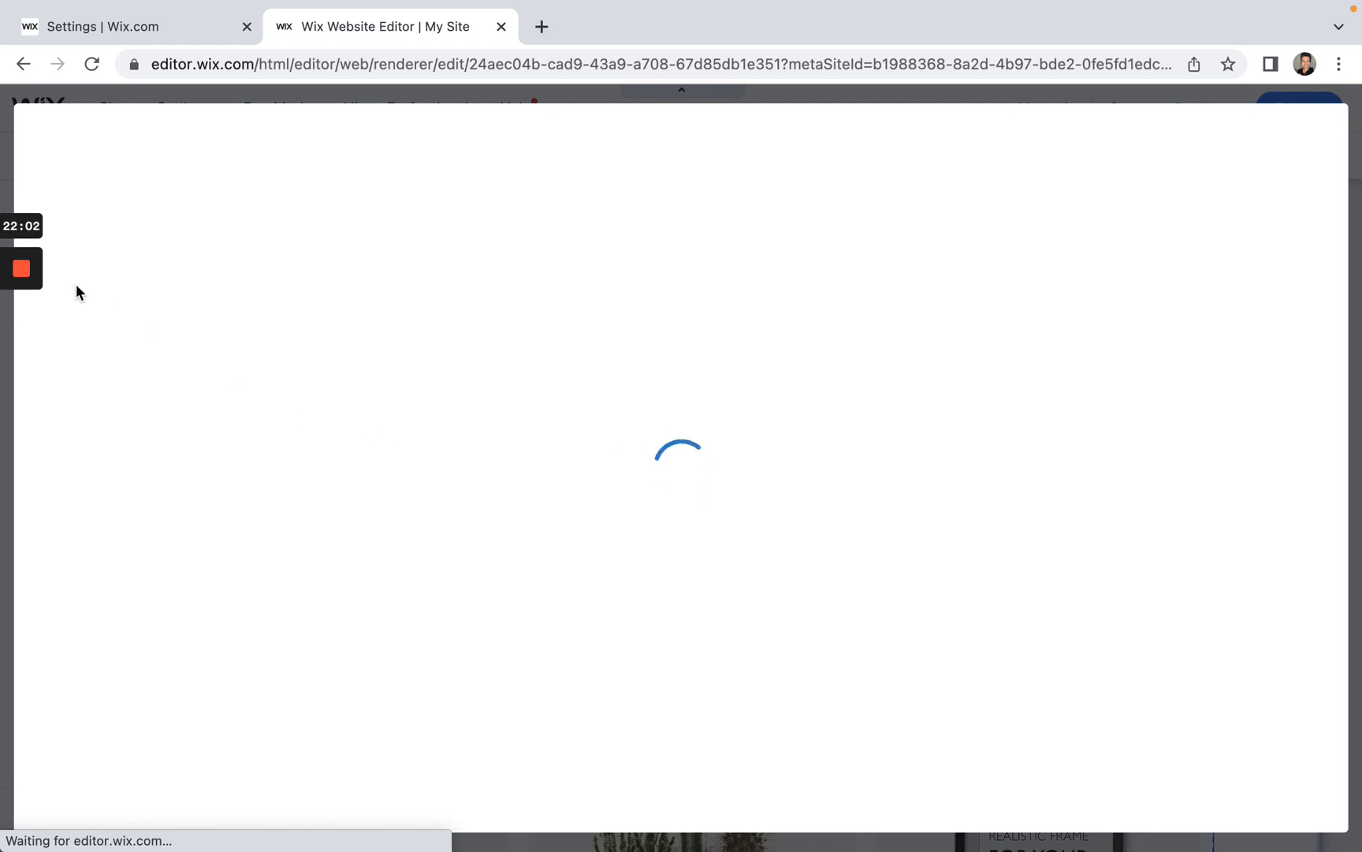
mouse_move(24, 309)
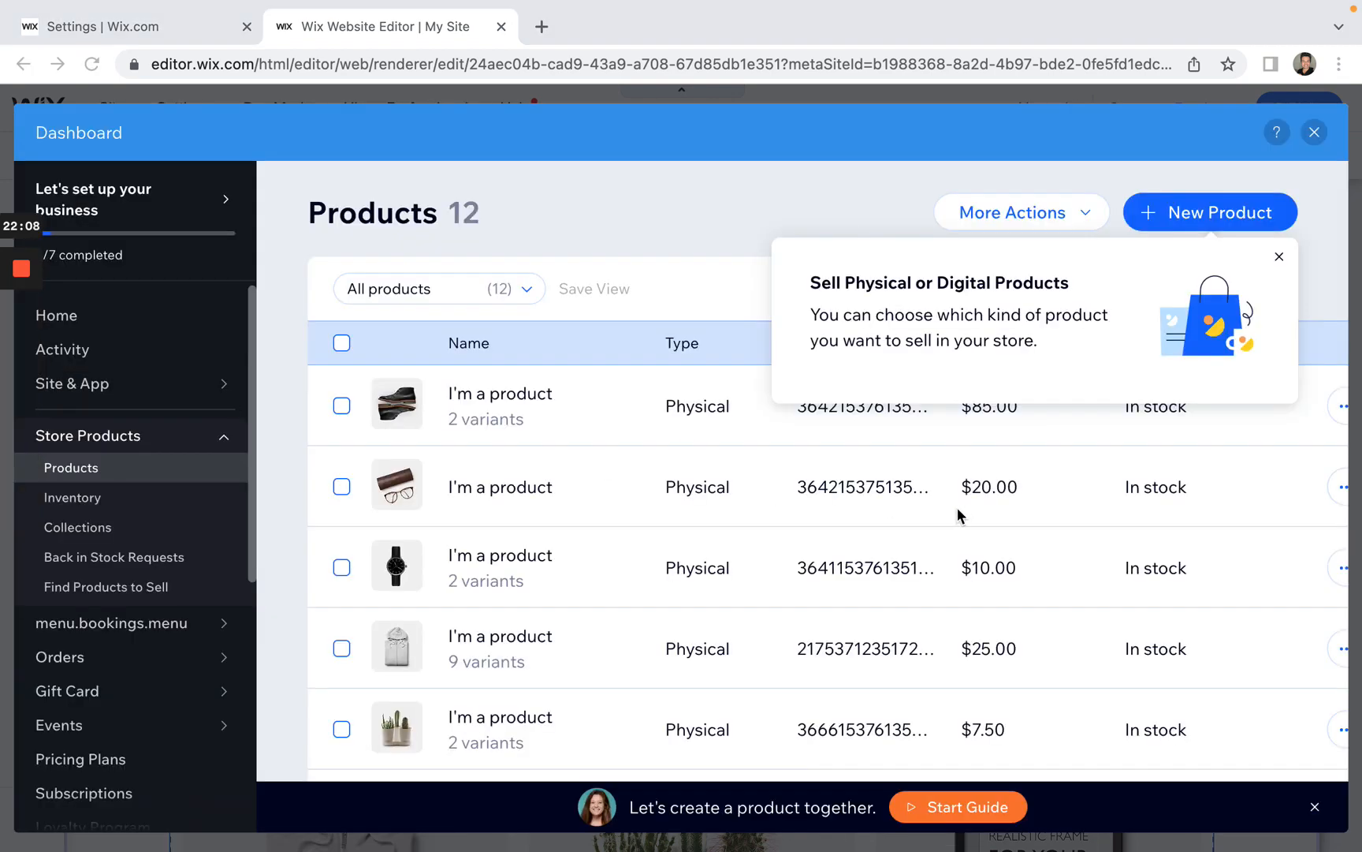
Step: Examine the store's product list with its types, SKUs, prices and inventory, and dismiss the physical or digital products tip
scroll(890, 551, down, 6)
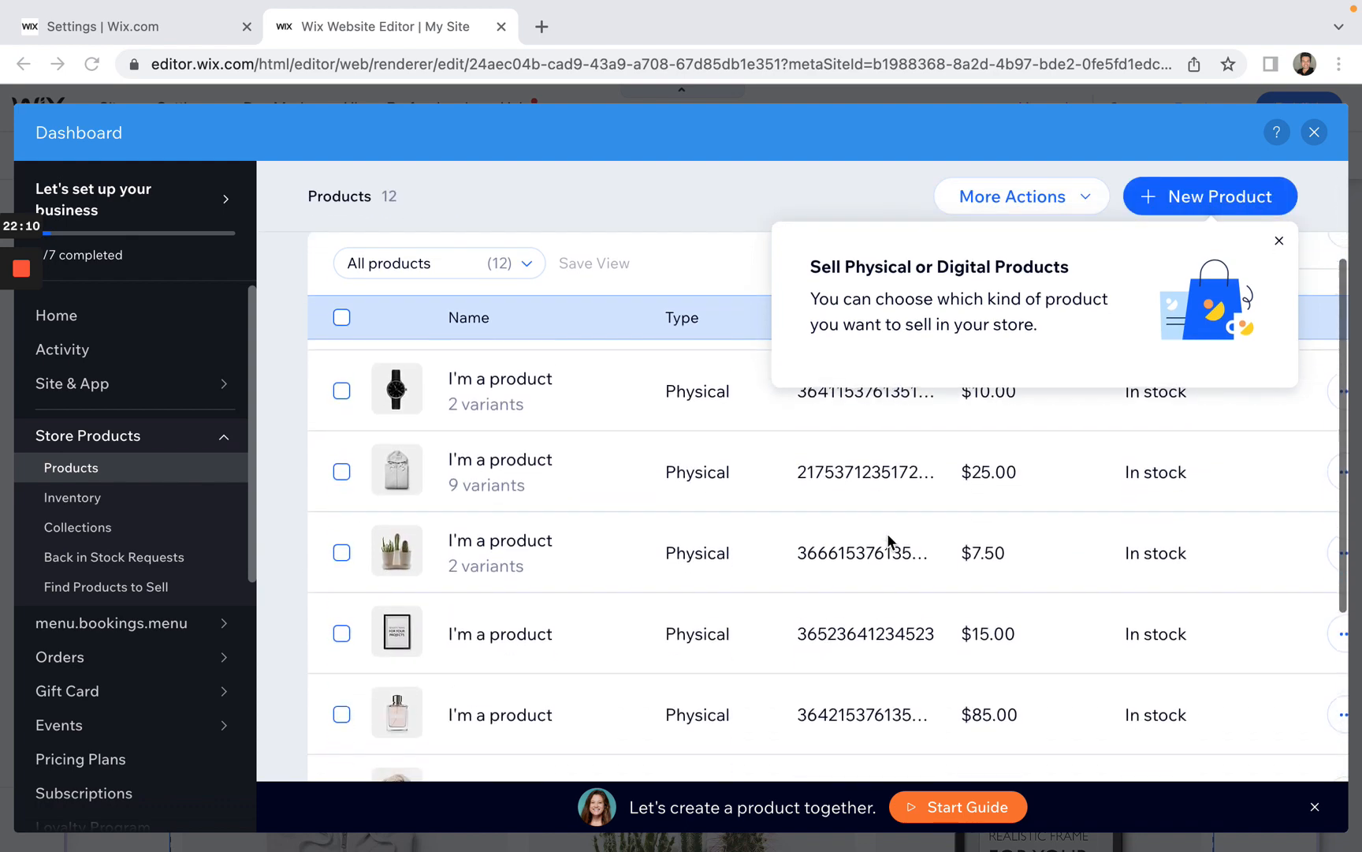
scroll(888, 541, down, 2)
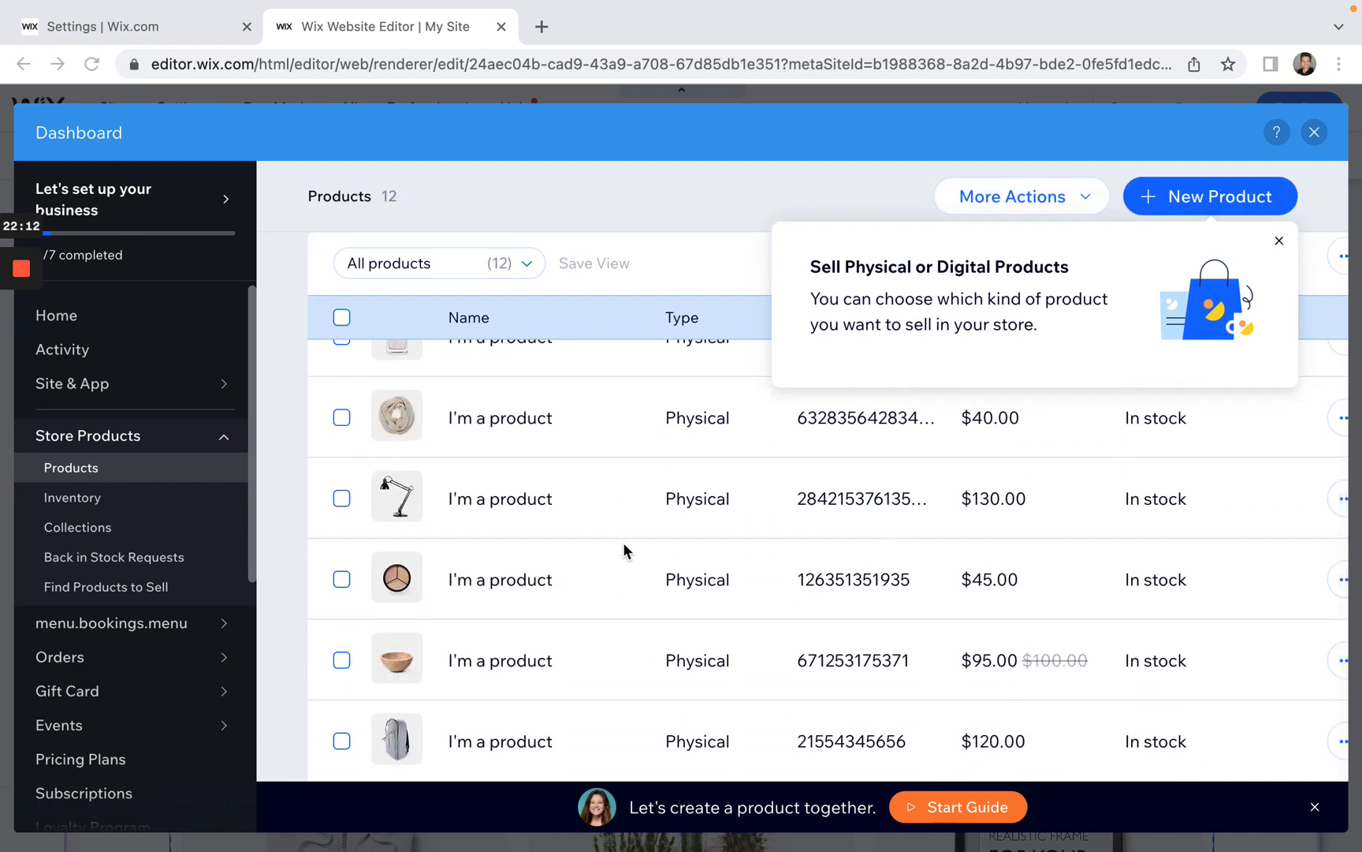
scroll(608, 474, up, 8)
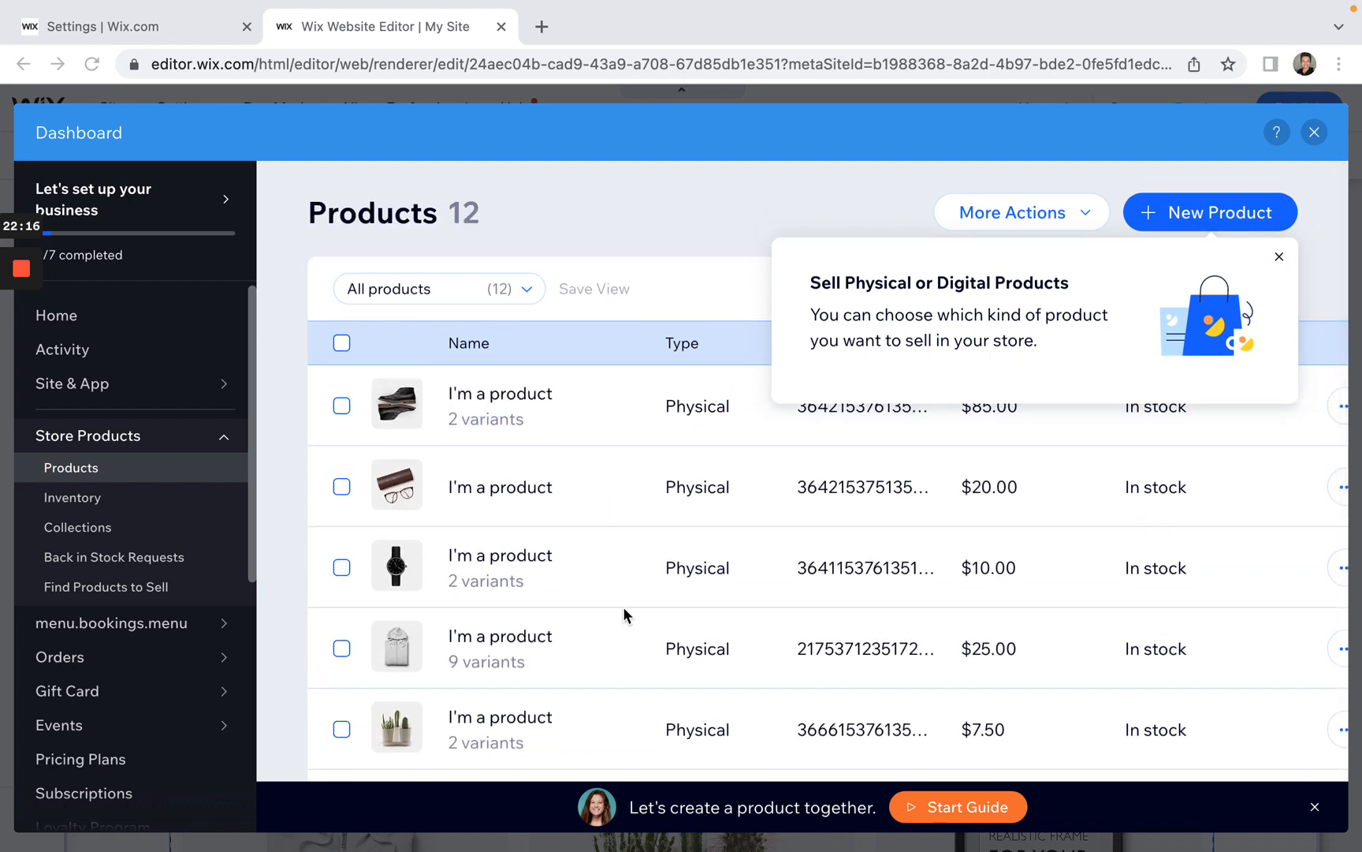
scroll(623, 615, down, 1)
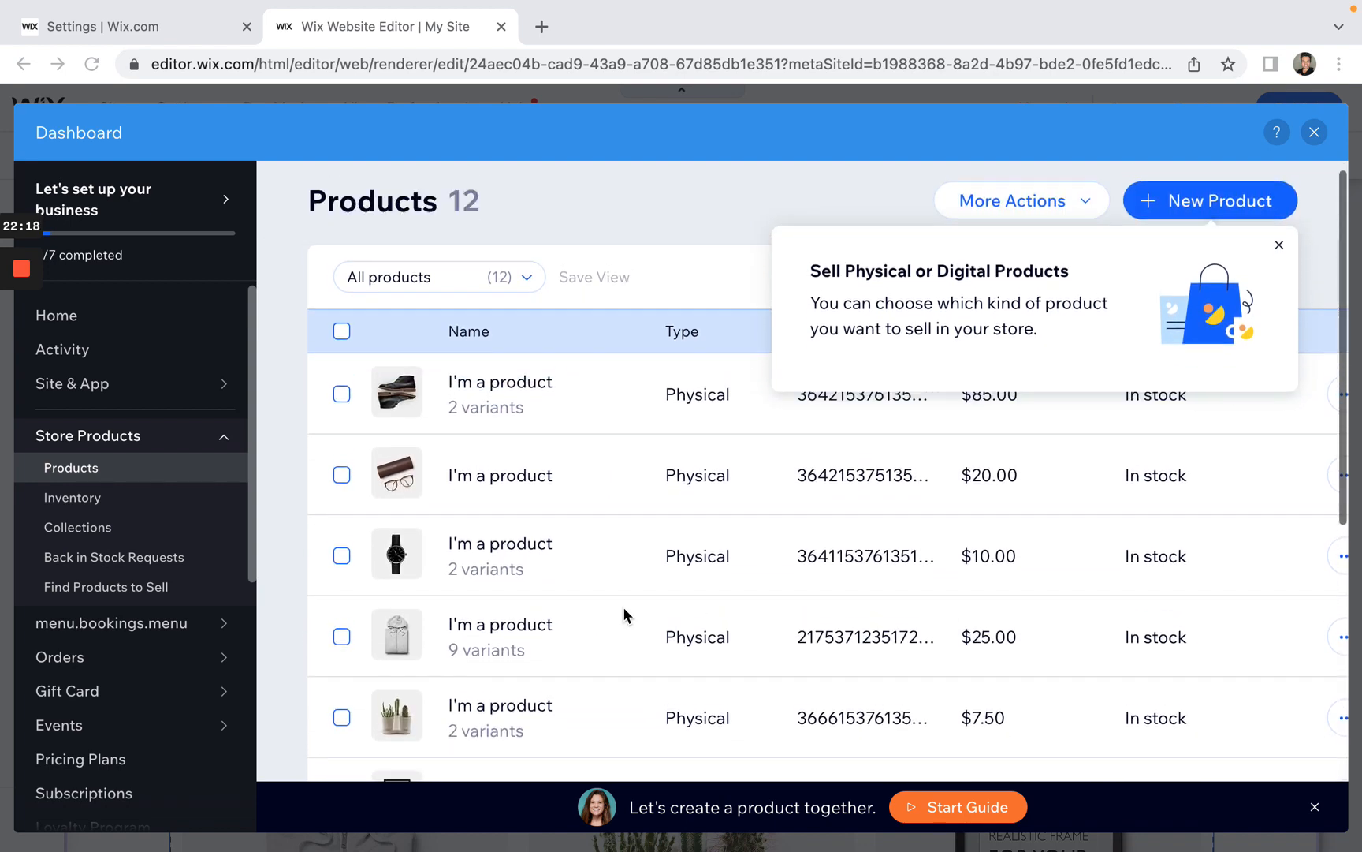
scroll(624, 609, down, 5)
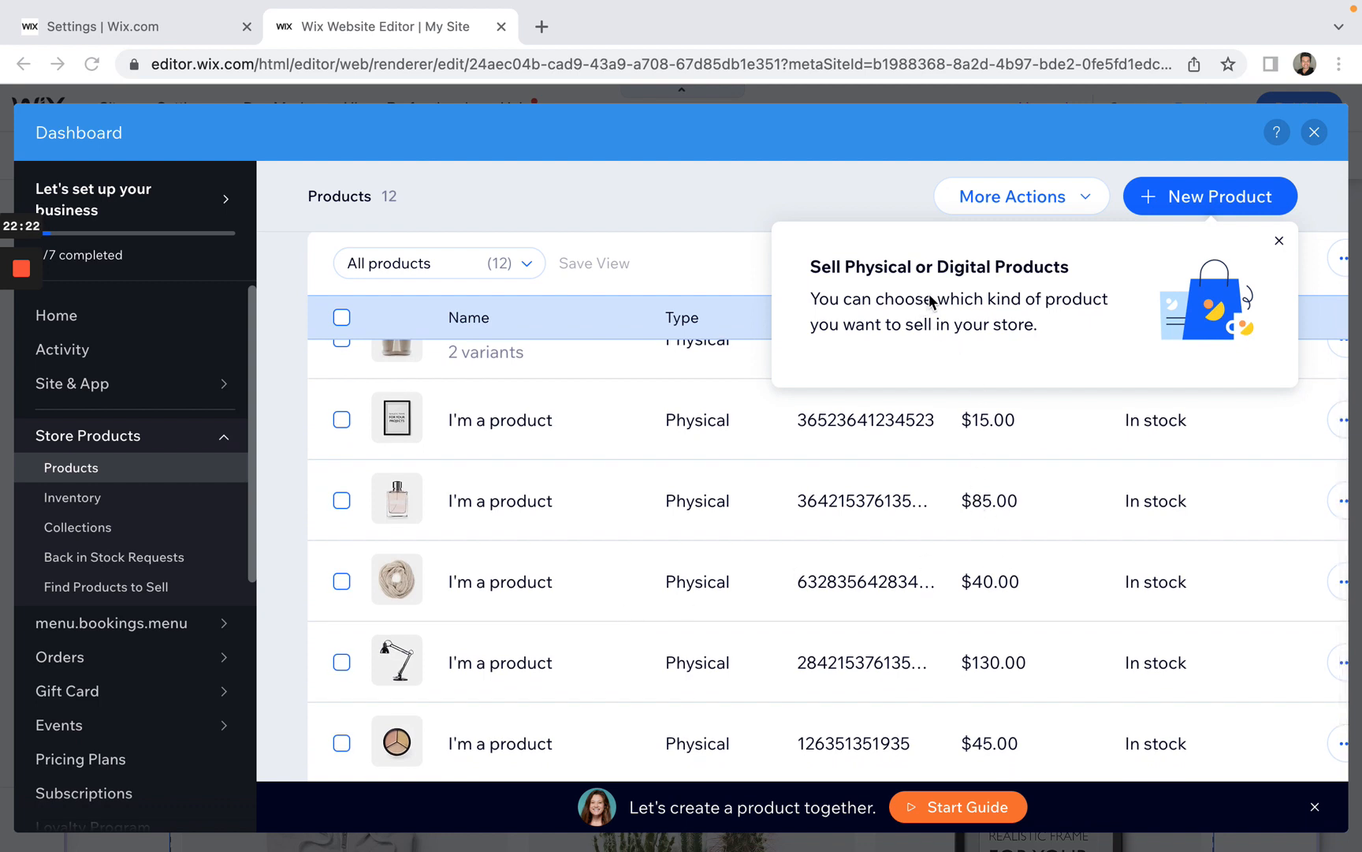
scroll(1046, 635, up, 4)
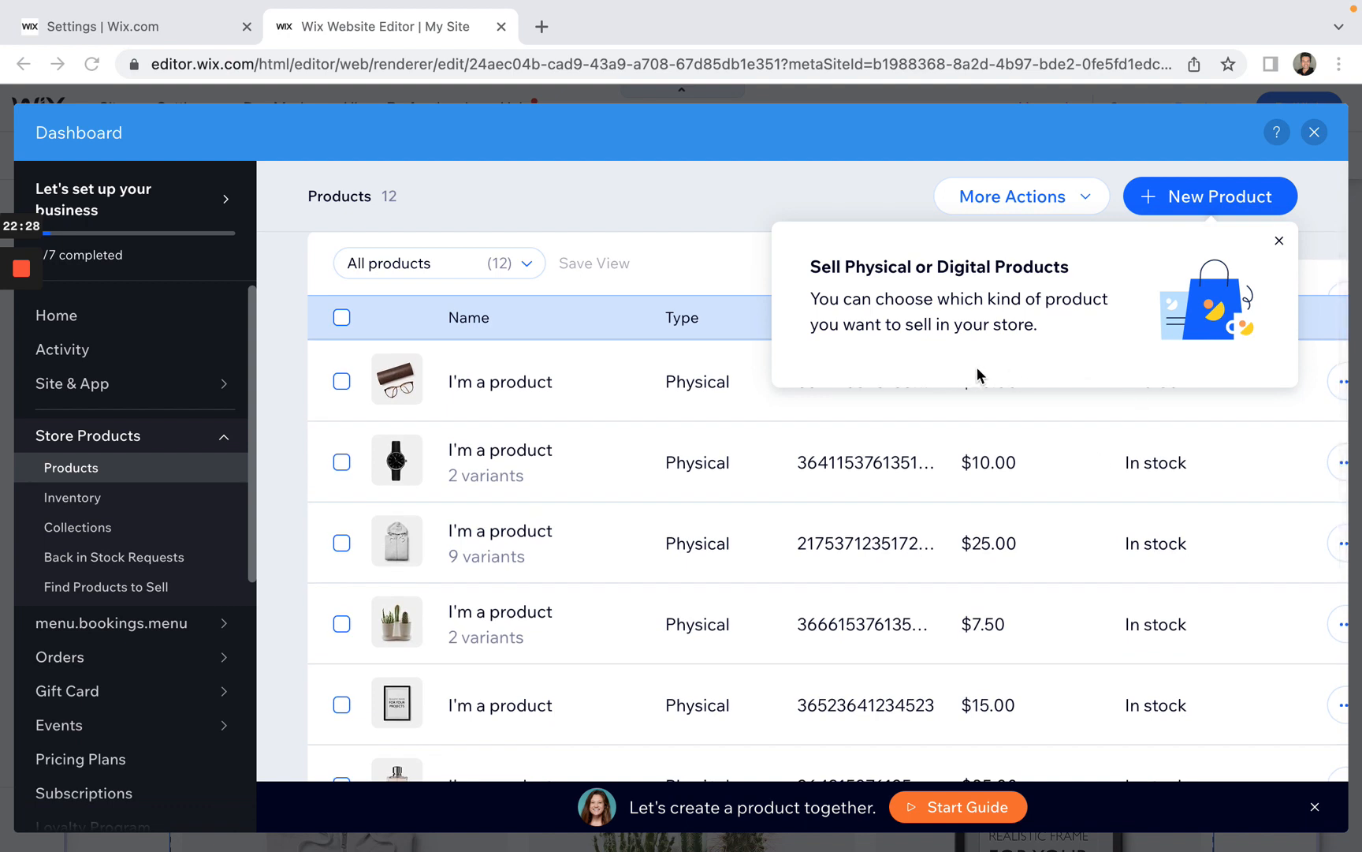
click(1279, 242)
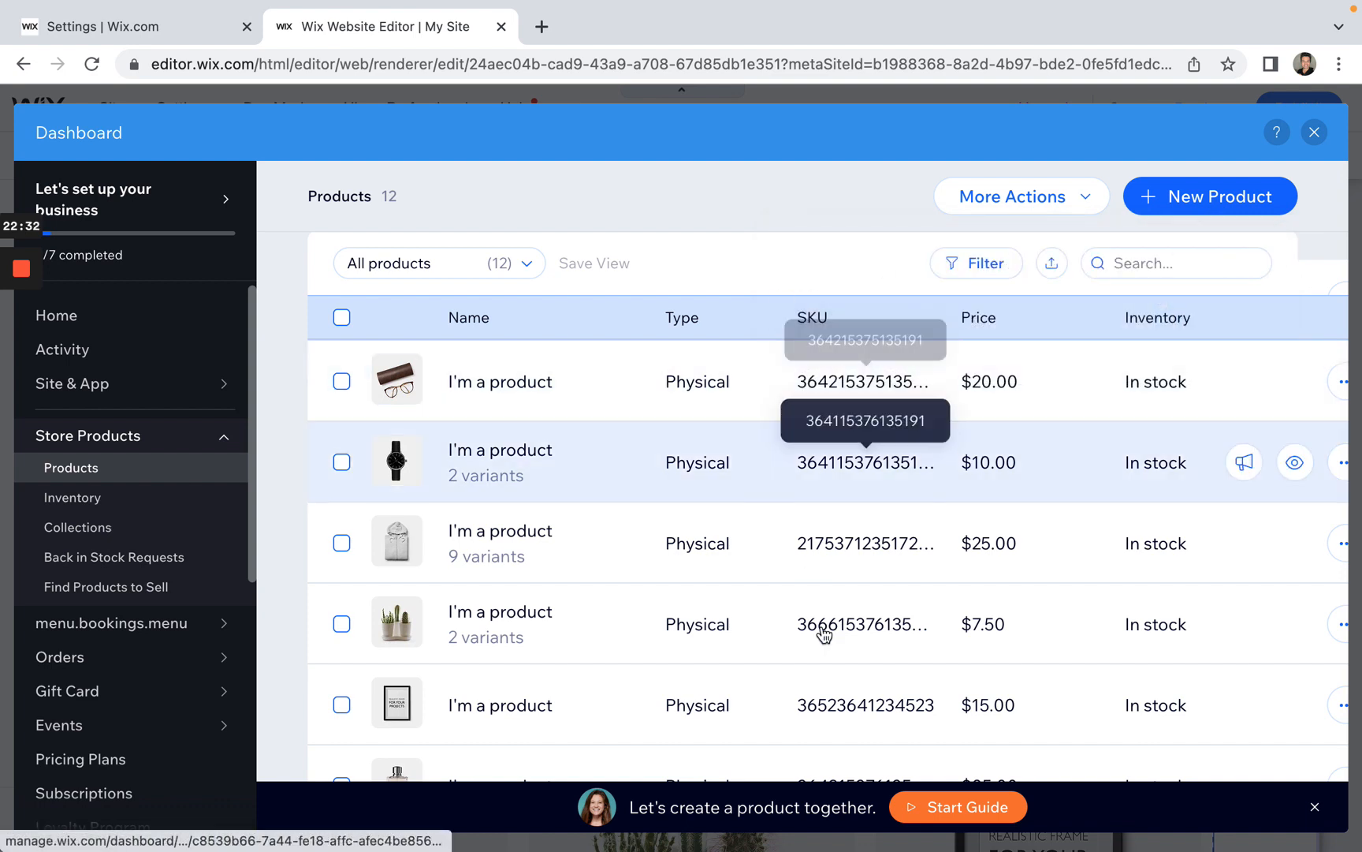
scroll(823, 622, up, 2)
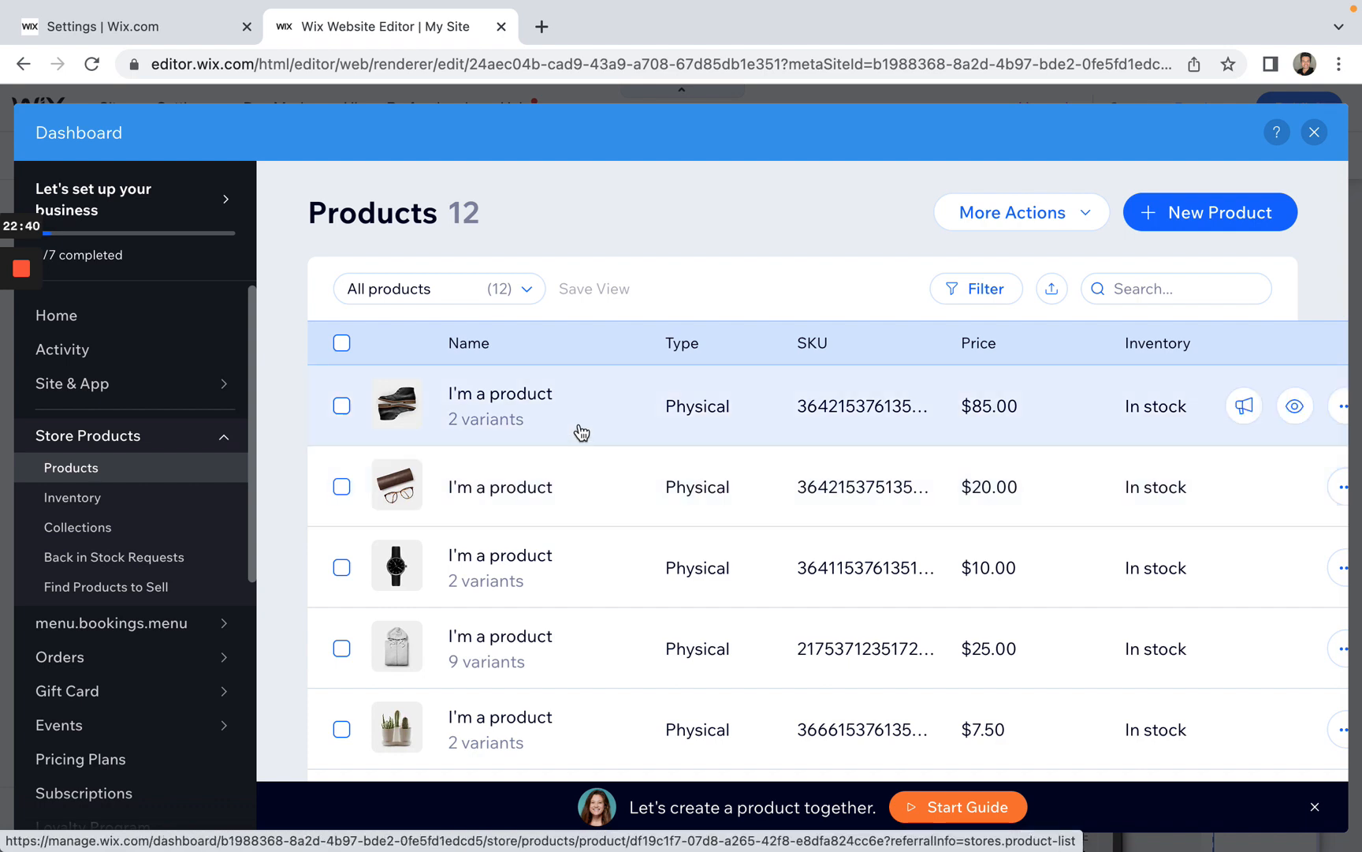
Step: Open the black shoes product priced $85.00 for editing and inspect its Images and videos section
click(579, 417)
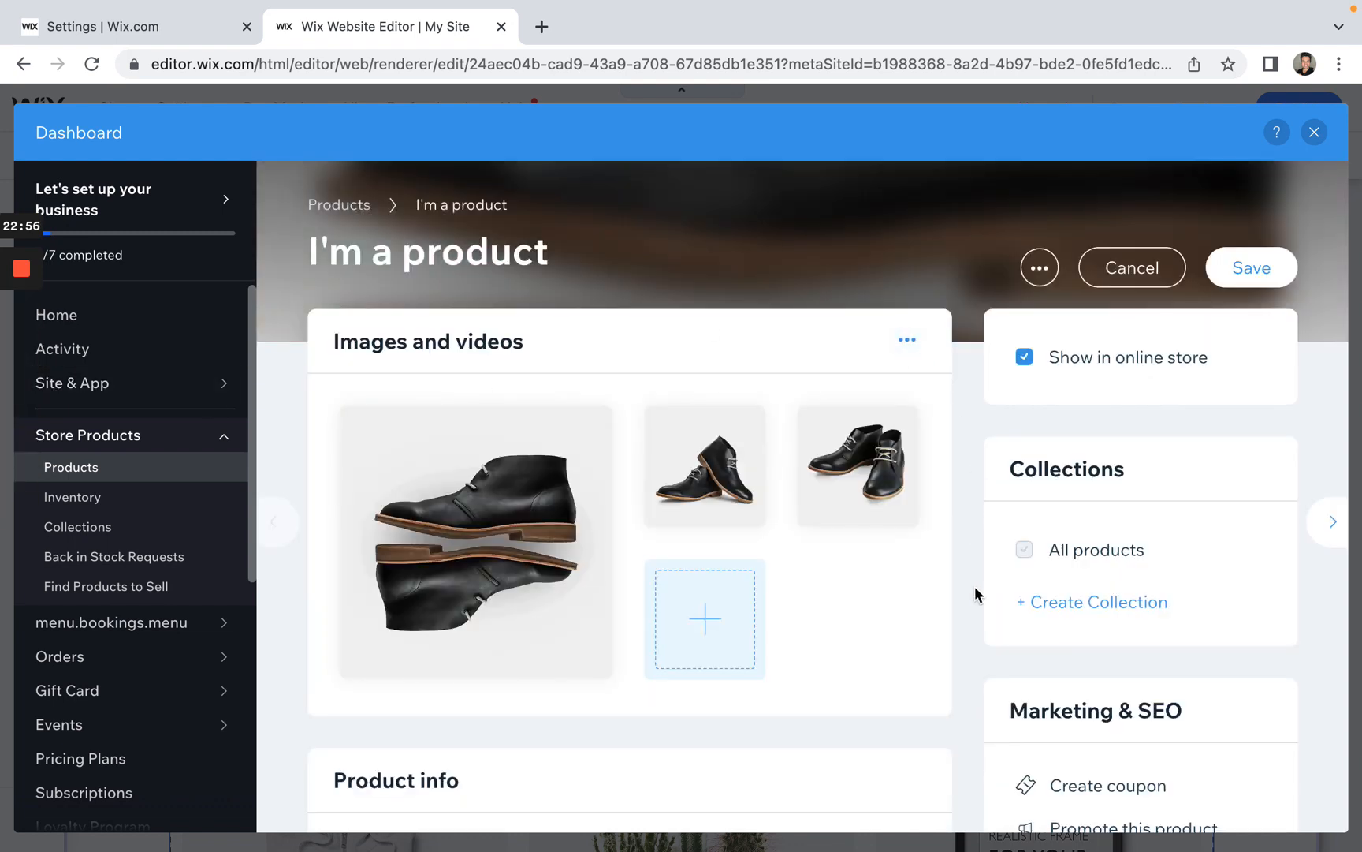
scroll(975, 593, down, 1)
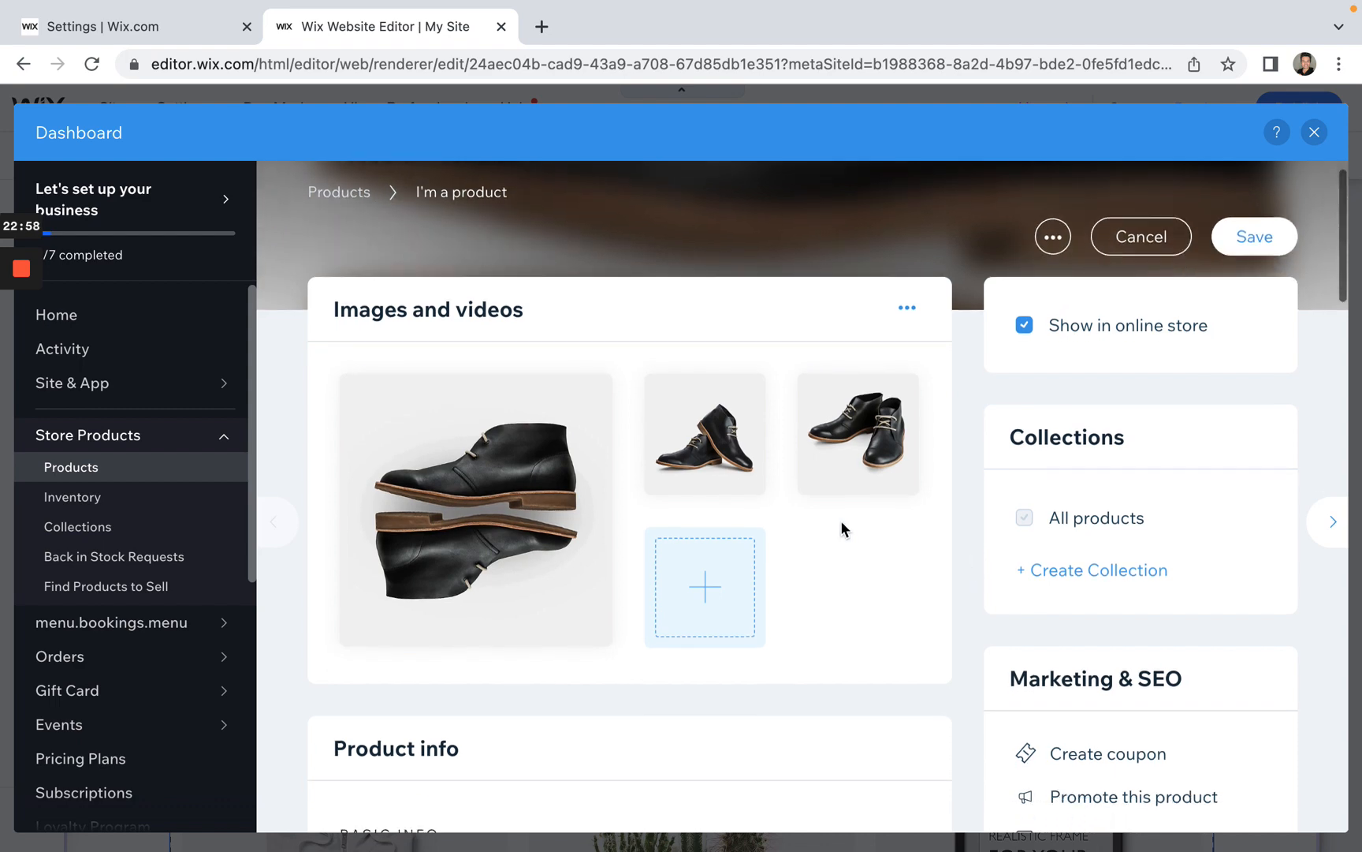
mouse_move(508, 482)
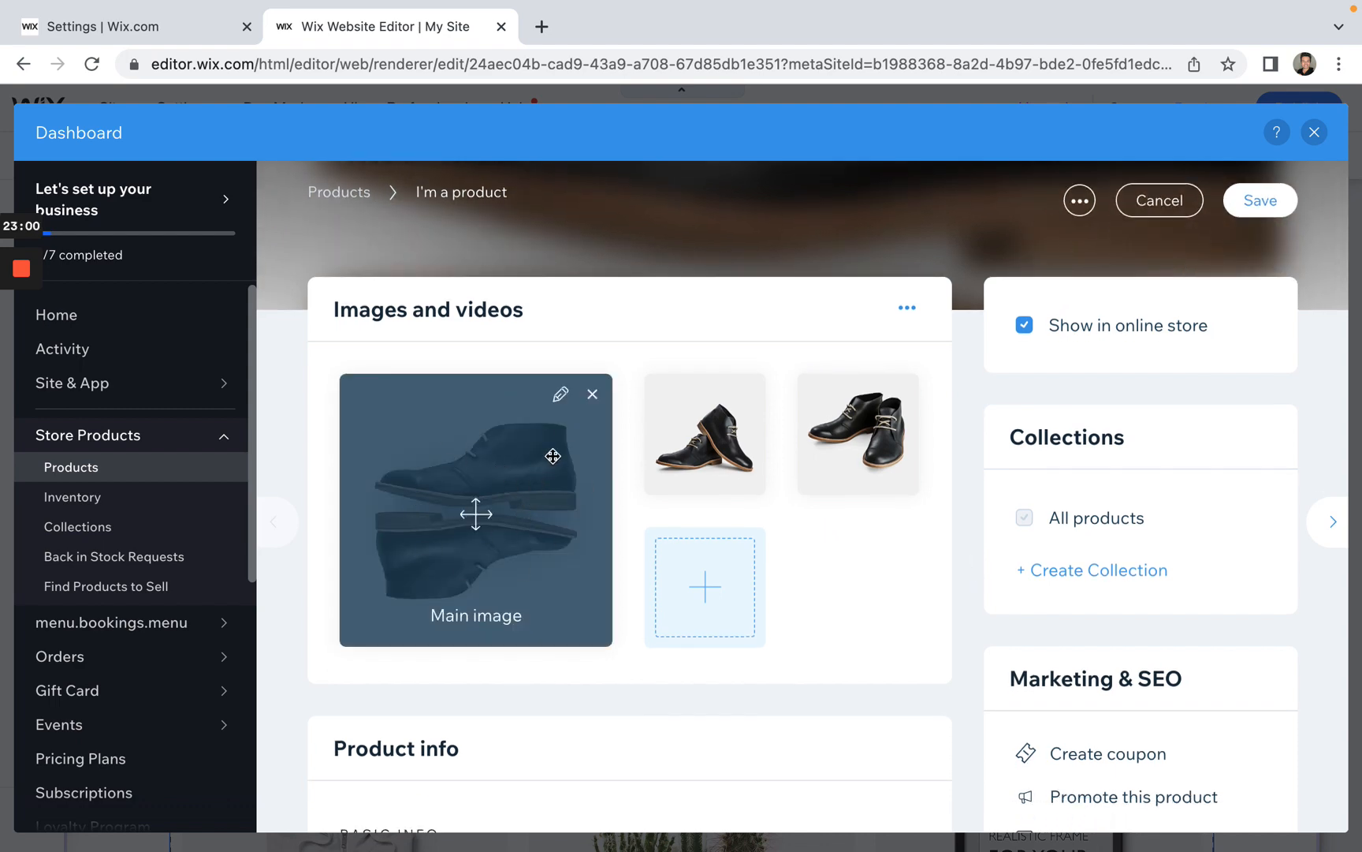
Step: Remove all three shoe images from the product's Images and videos section
mouse_move(695, 407)
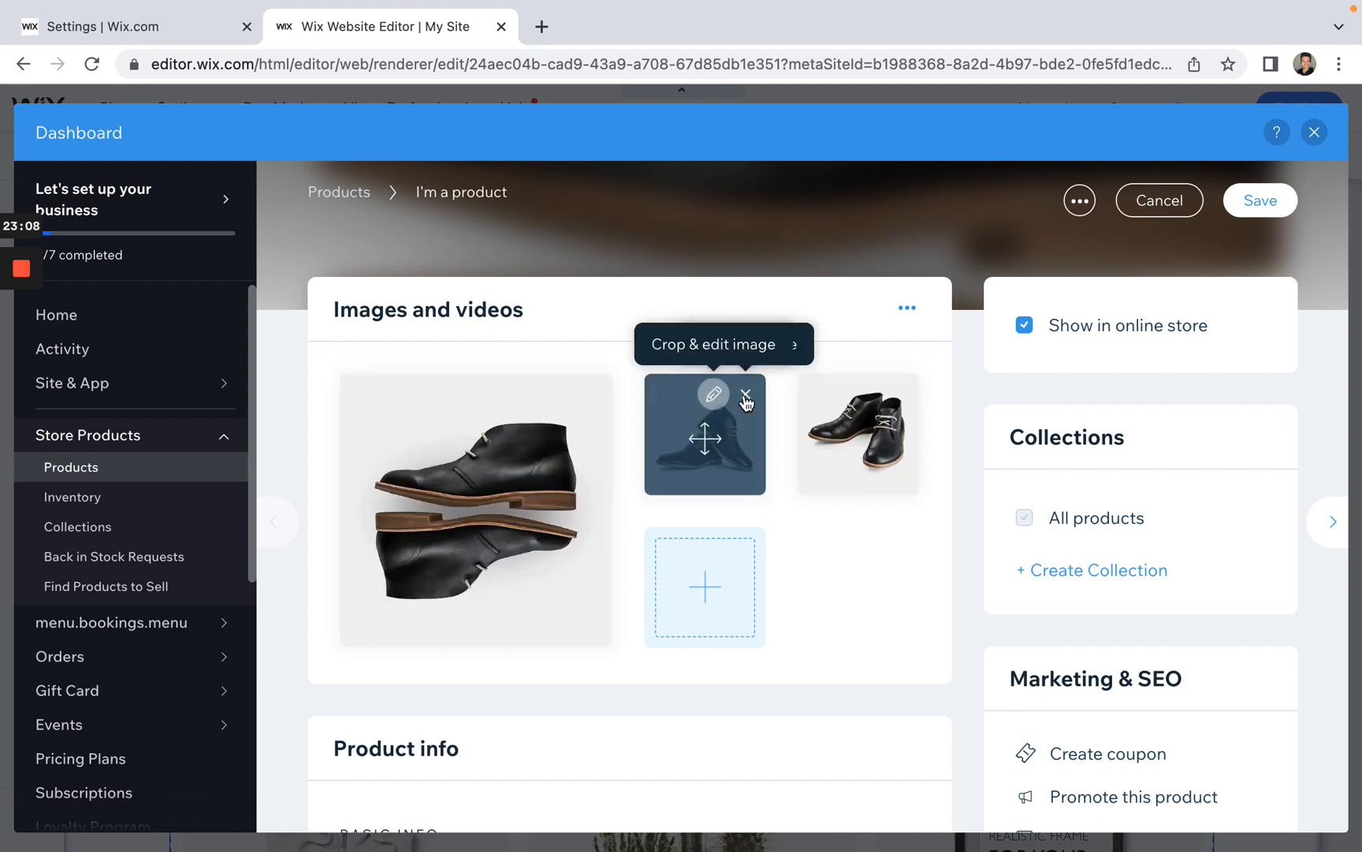
click(746, 394)
click(746, 395)
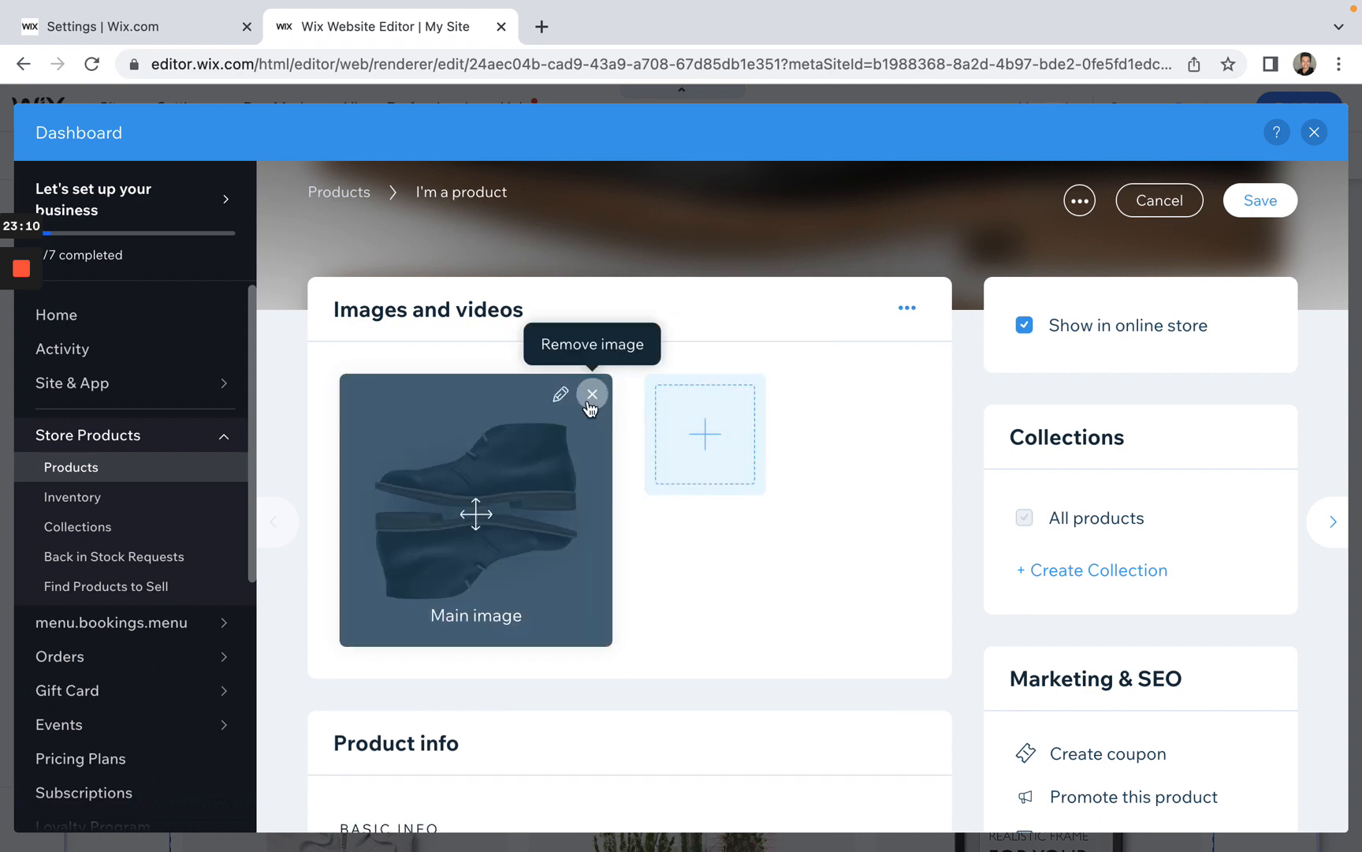
click(588, 396)
Step: Open the image chooser for the product and search Unsplash for "Coffee"
click(501, 442)
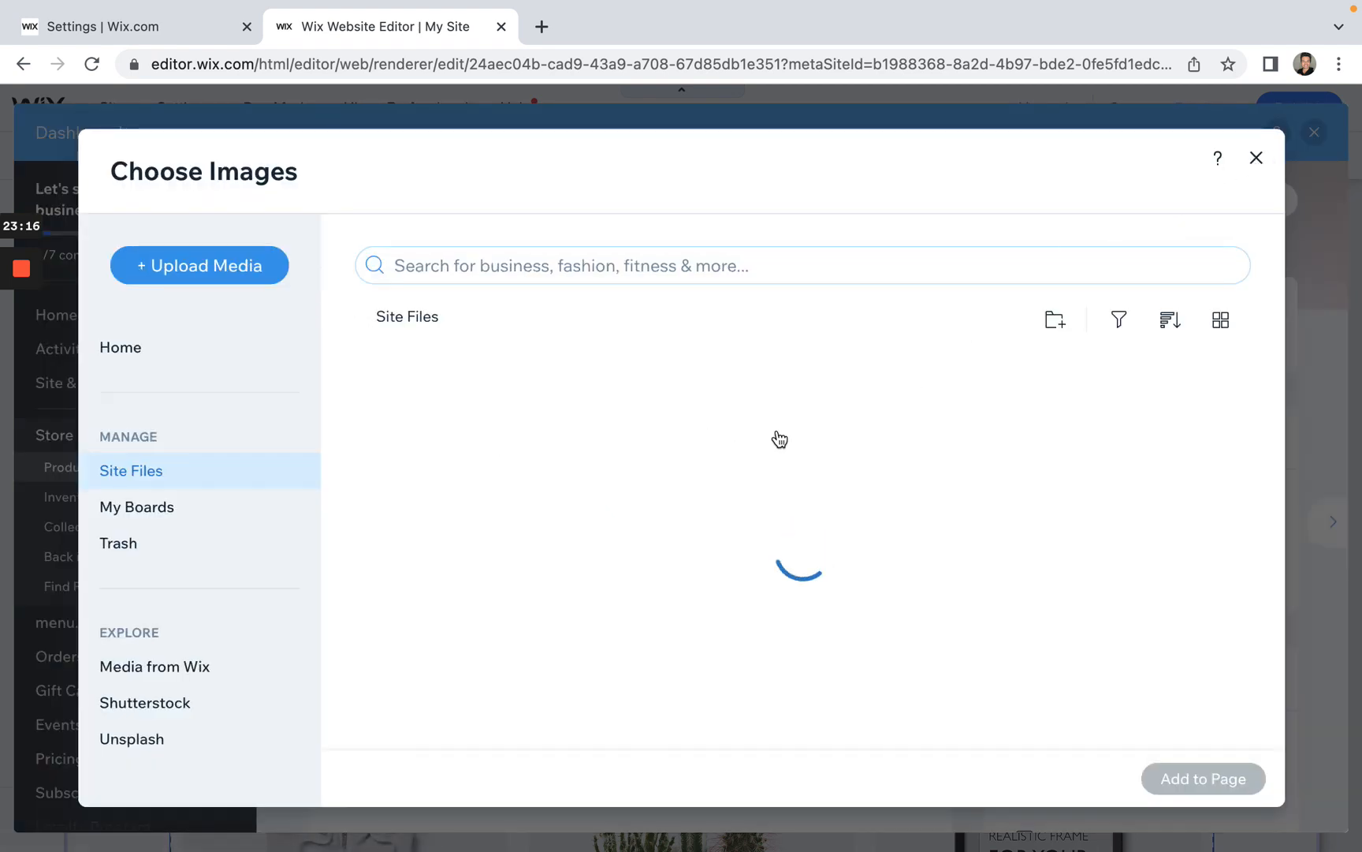
key(Escape)
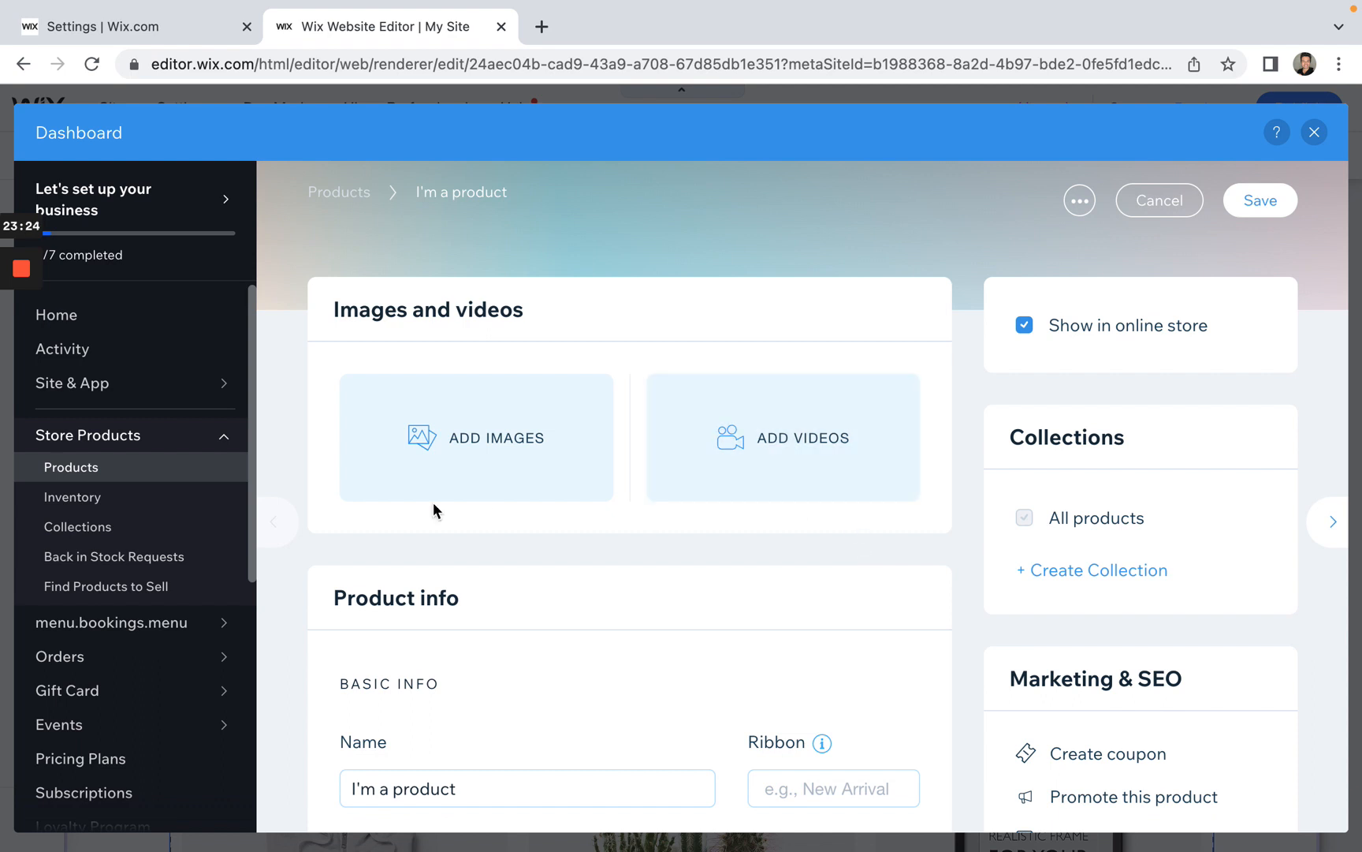
click(439, 463)
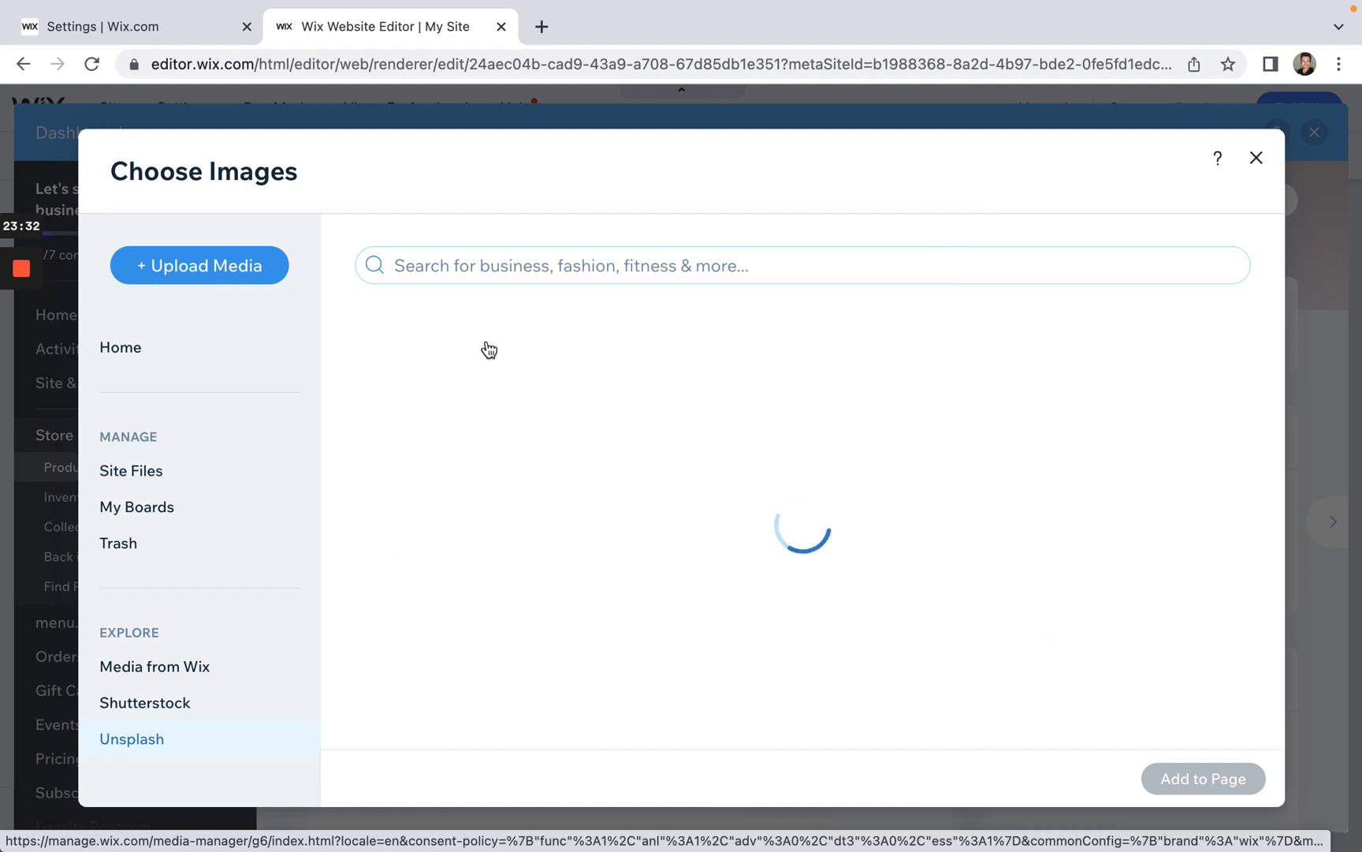
click(538, 261)
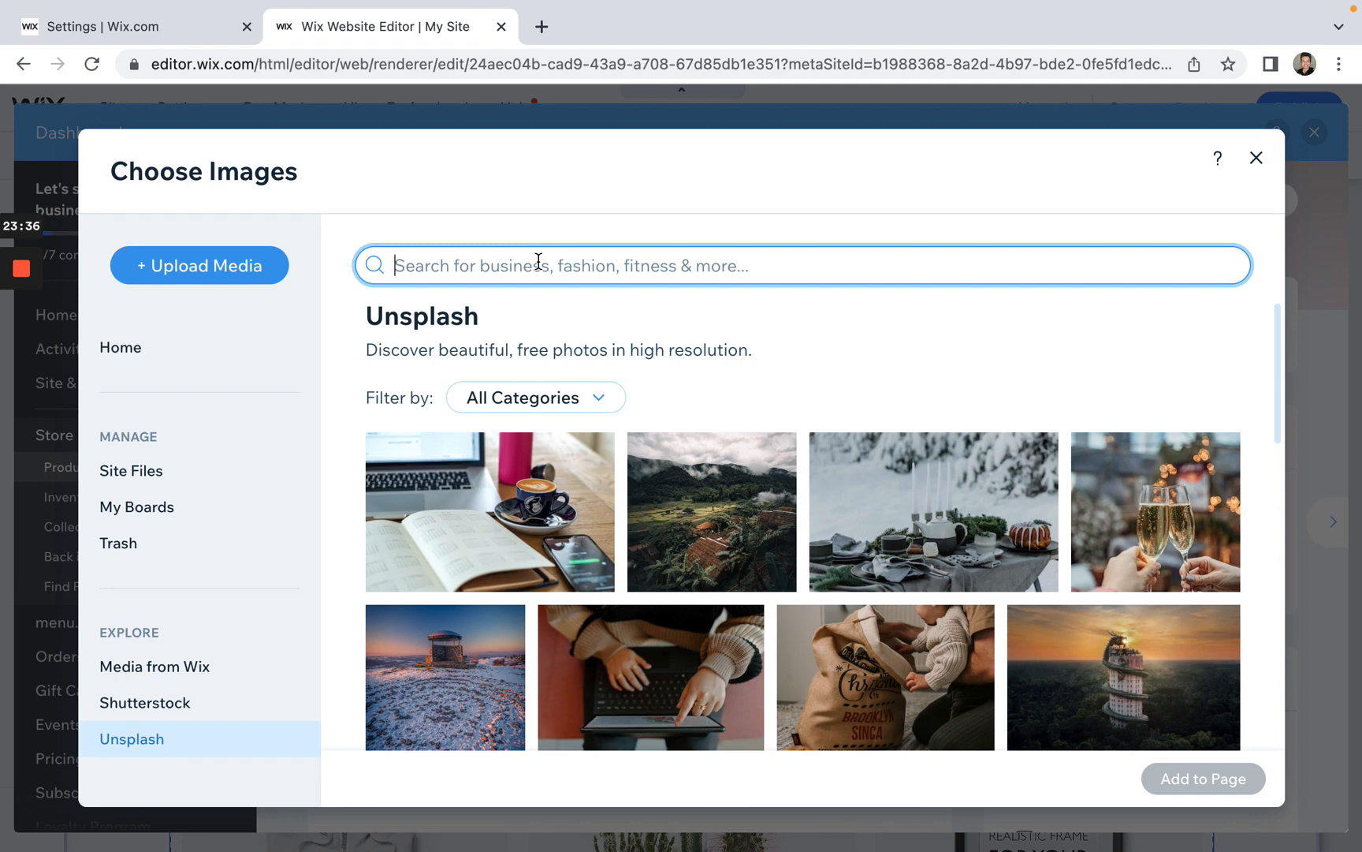
text(Coffee)
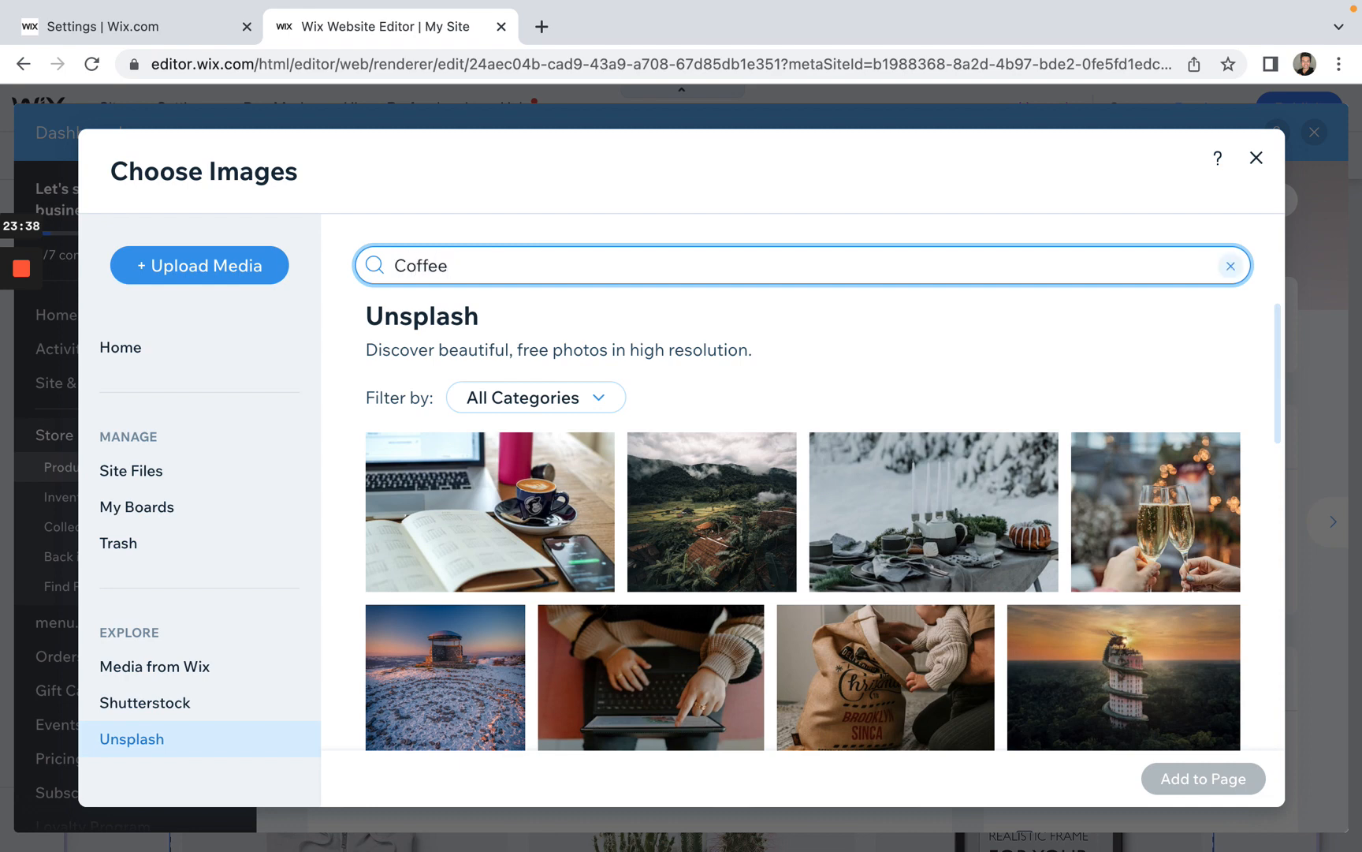
key(Return)
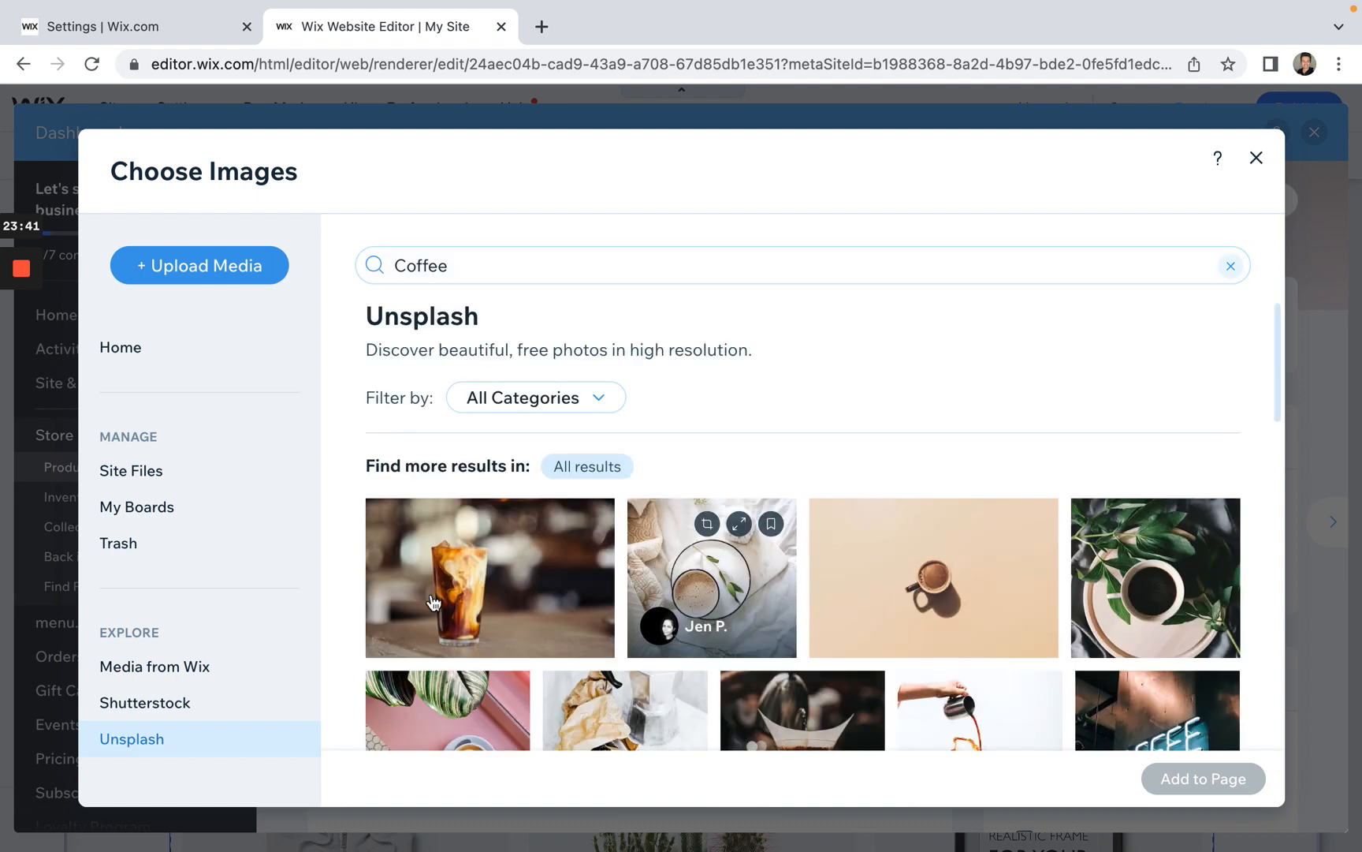
Step: Add the photo of a hand holding coffee beans over a pot as the product's main image
scroll(439, 603, down, 3)
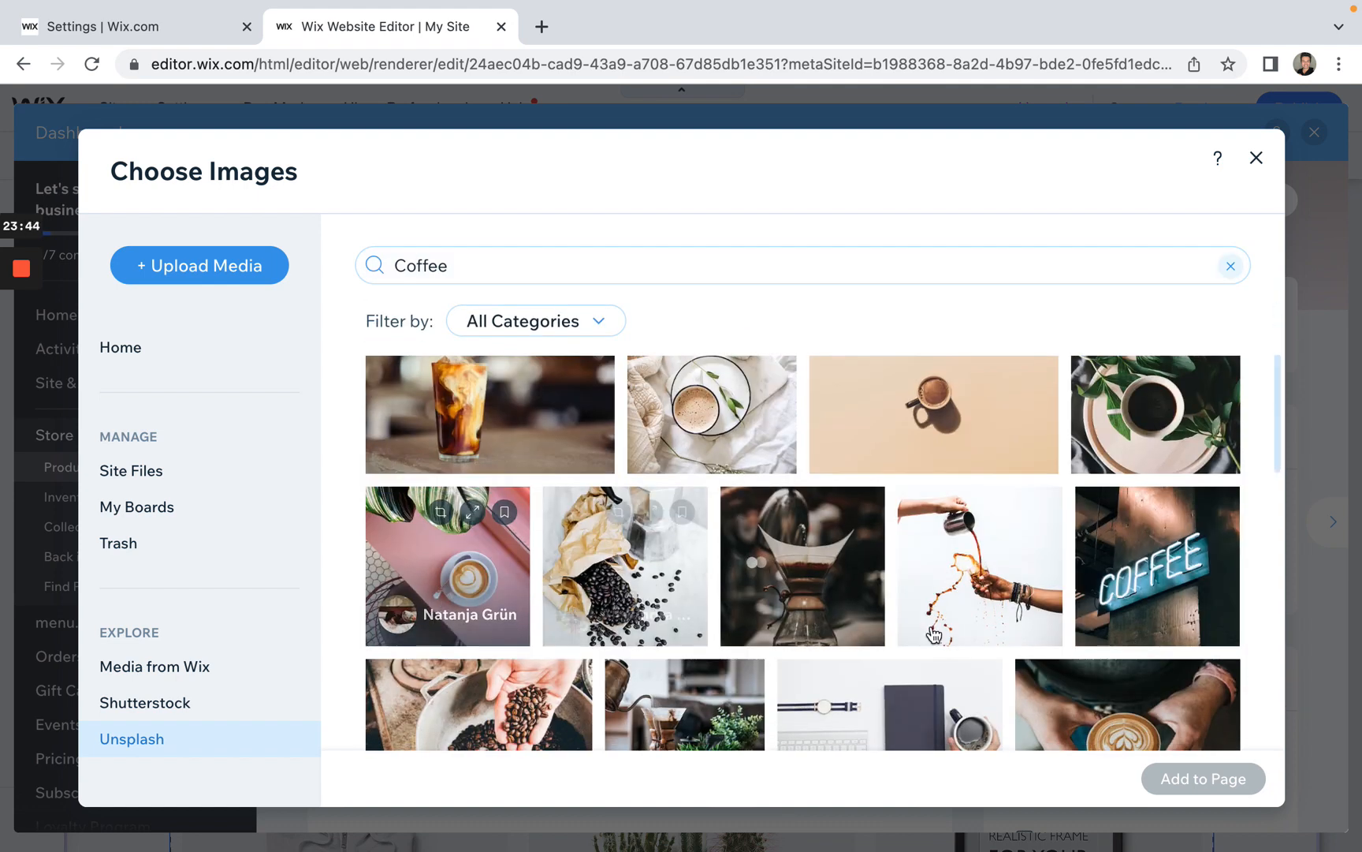
scroll(1025, 607, down, 2)
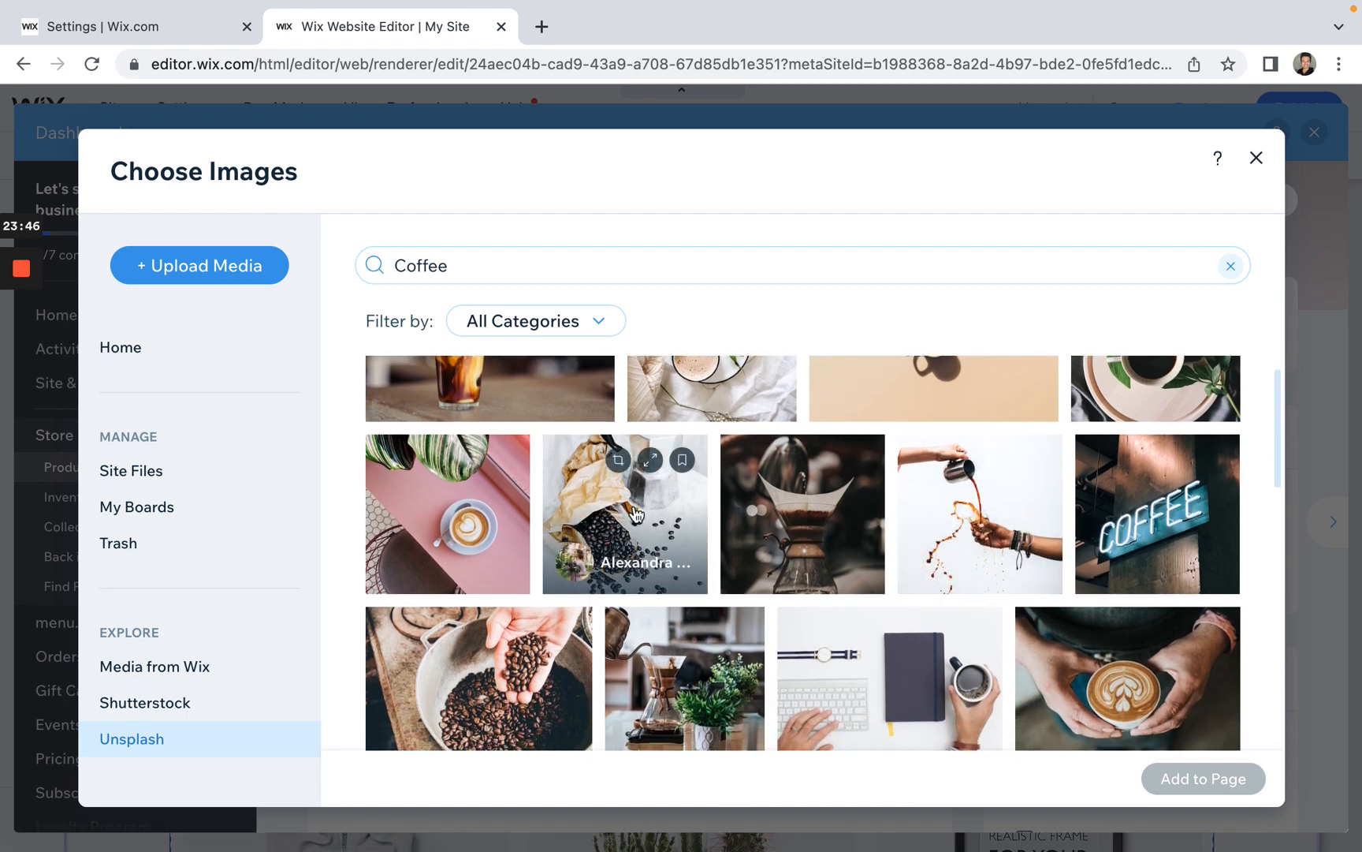
click(637, 514)
click(480, 695)
click(1218, 781)
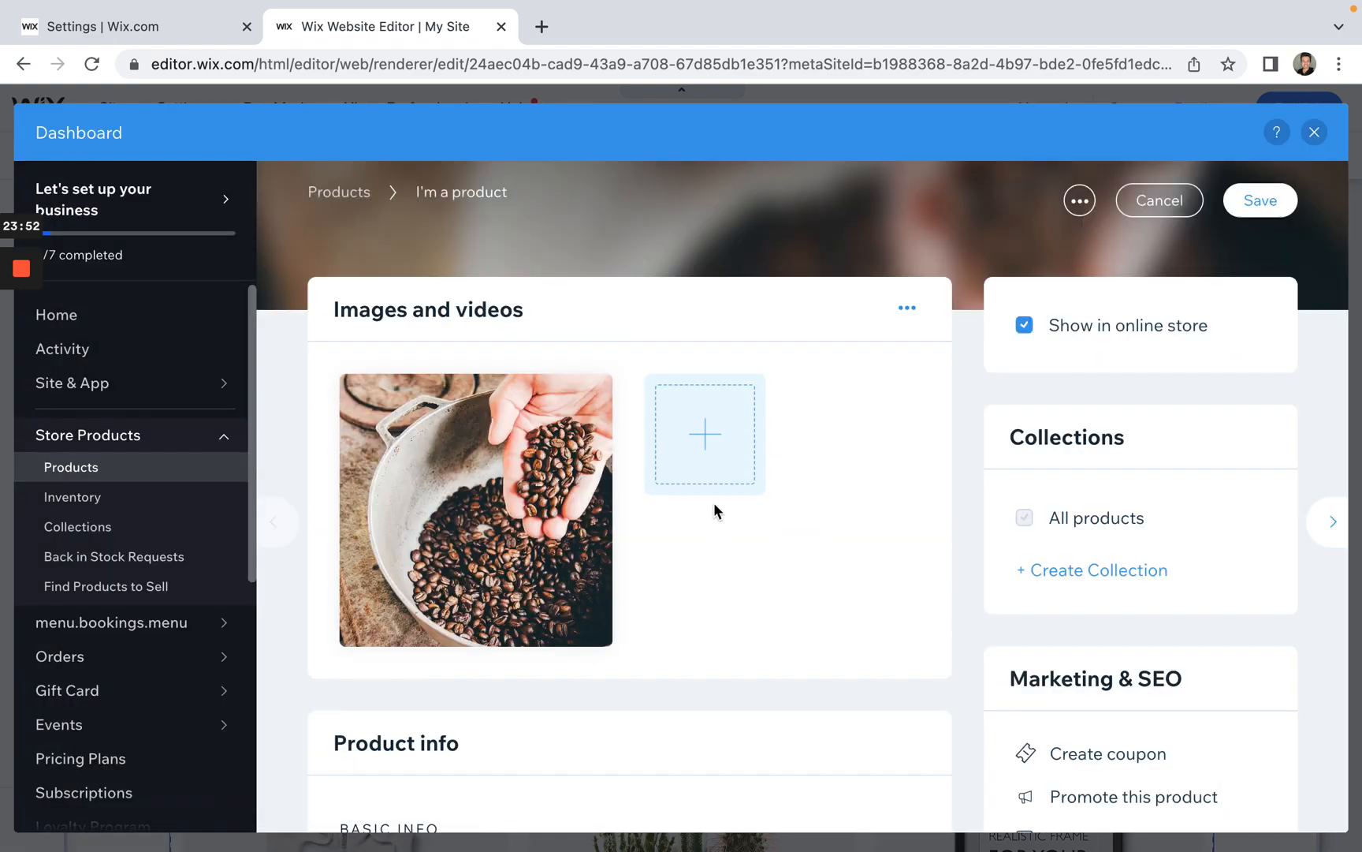
Step: Search Unsplash for "coffee" and add the overhead photo of coffee cups arranged in a circle as the second product image
click(709, 446)
click(649, 601)
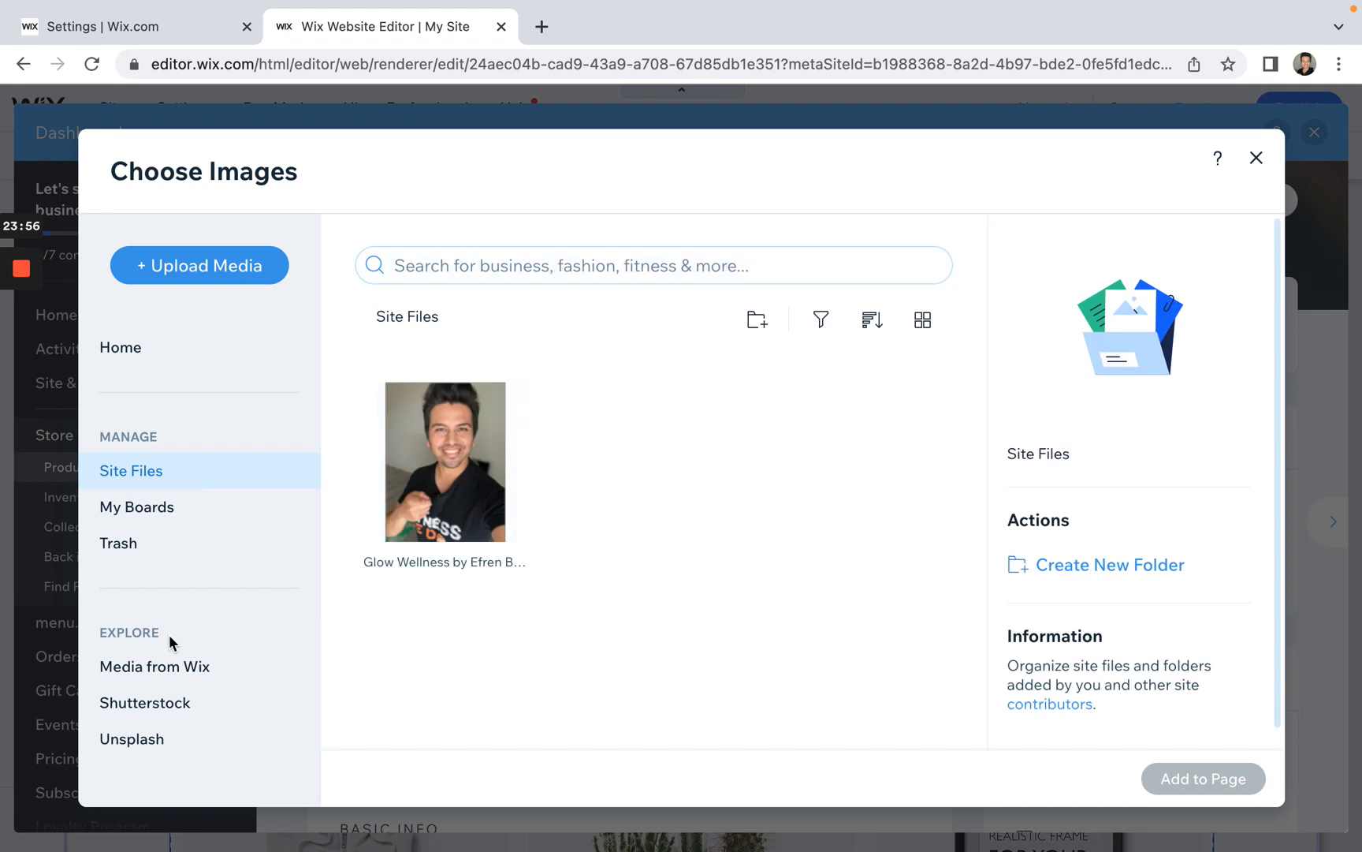
click(150, 739)
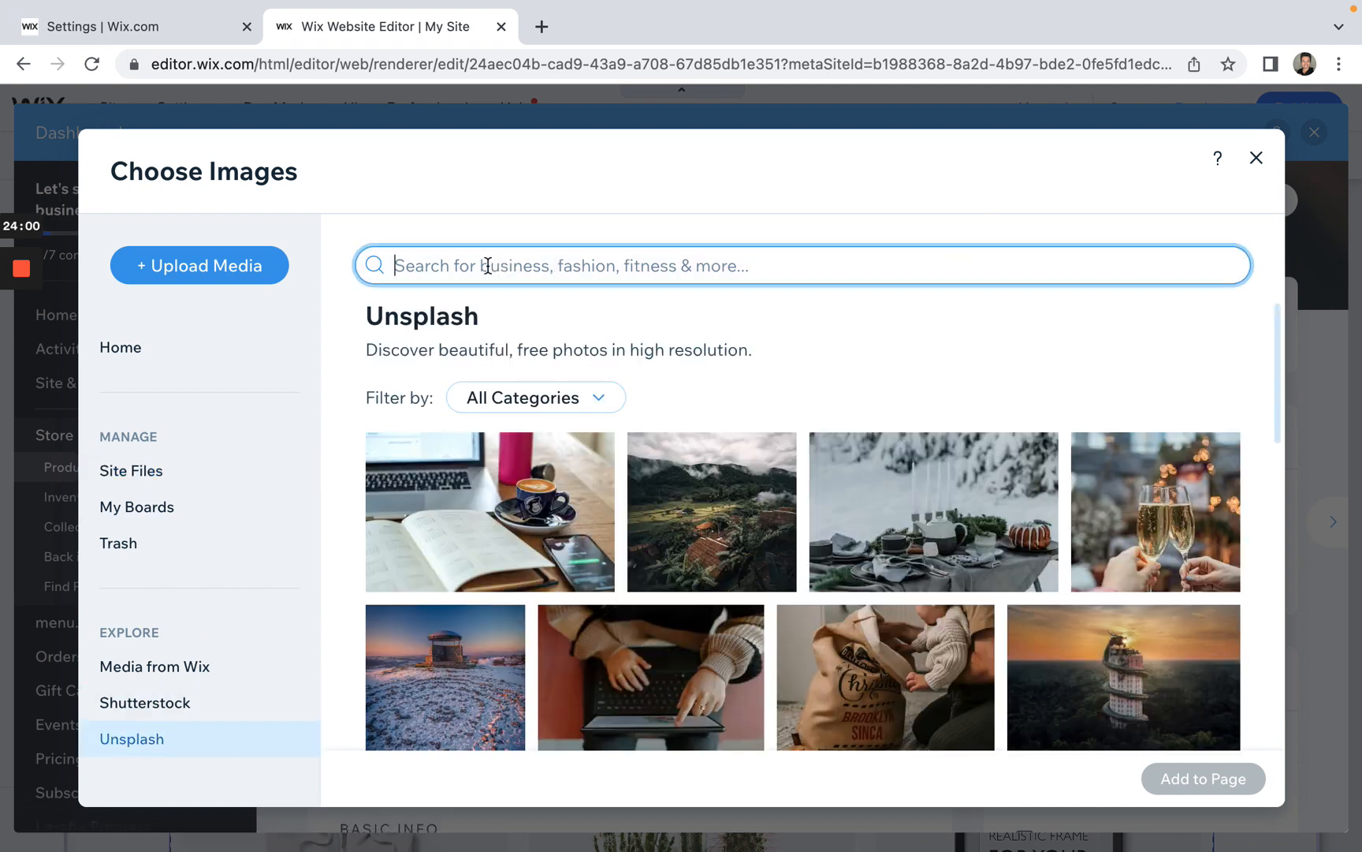
text(coffee)
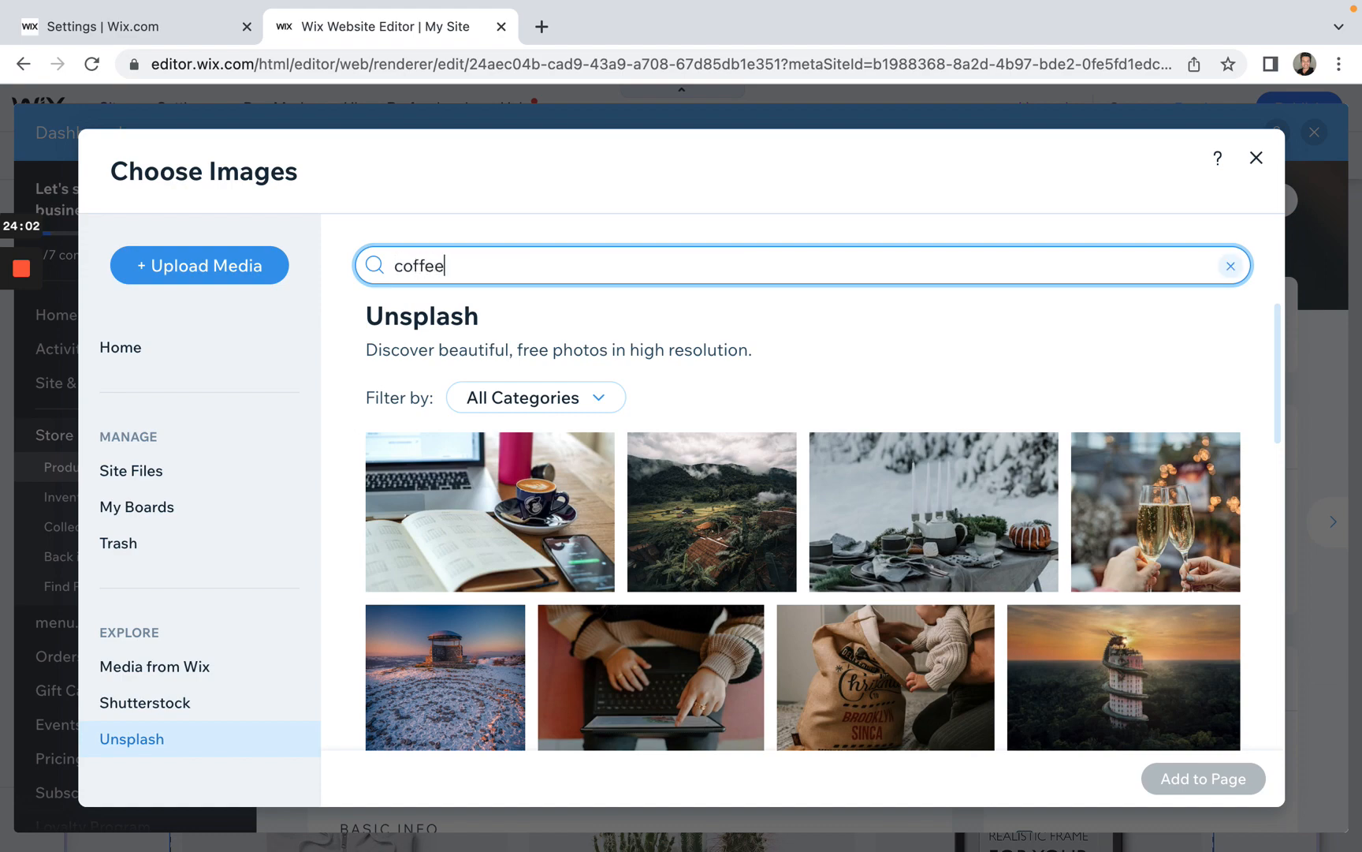
key(Return)
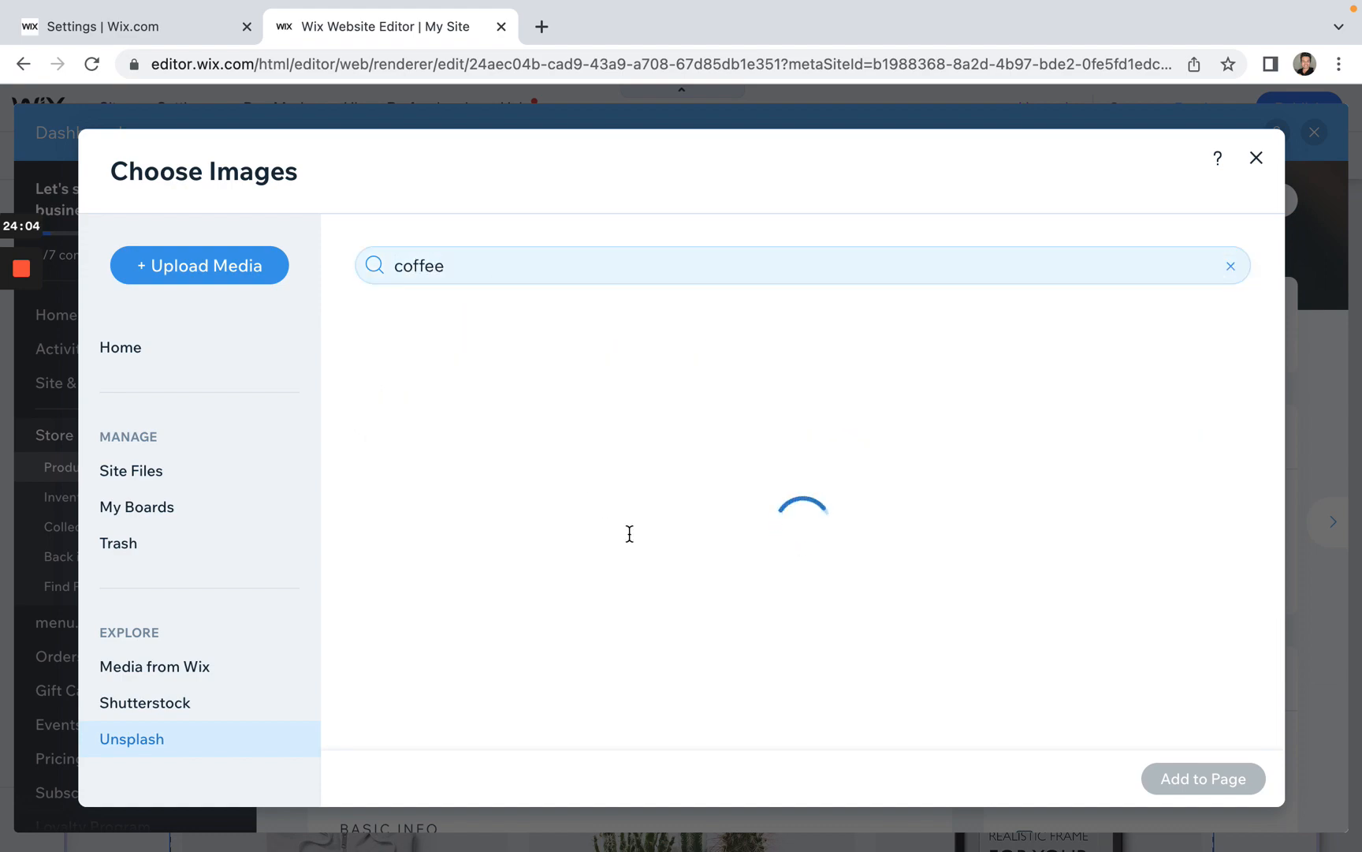
scroll(644, 552, down, 2)
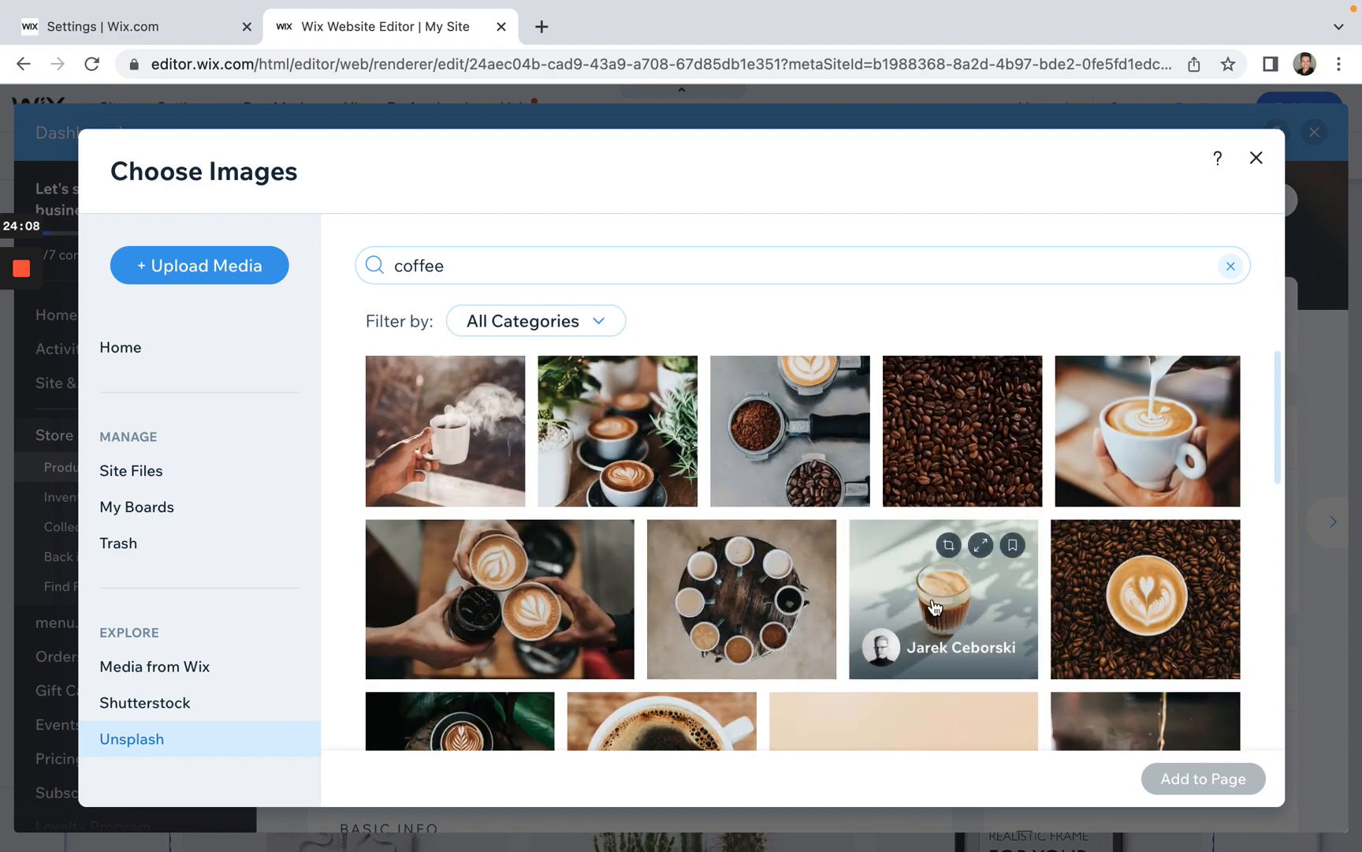
scroll(934, 605, down, 2)
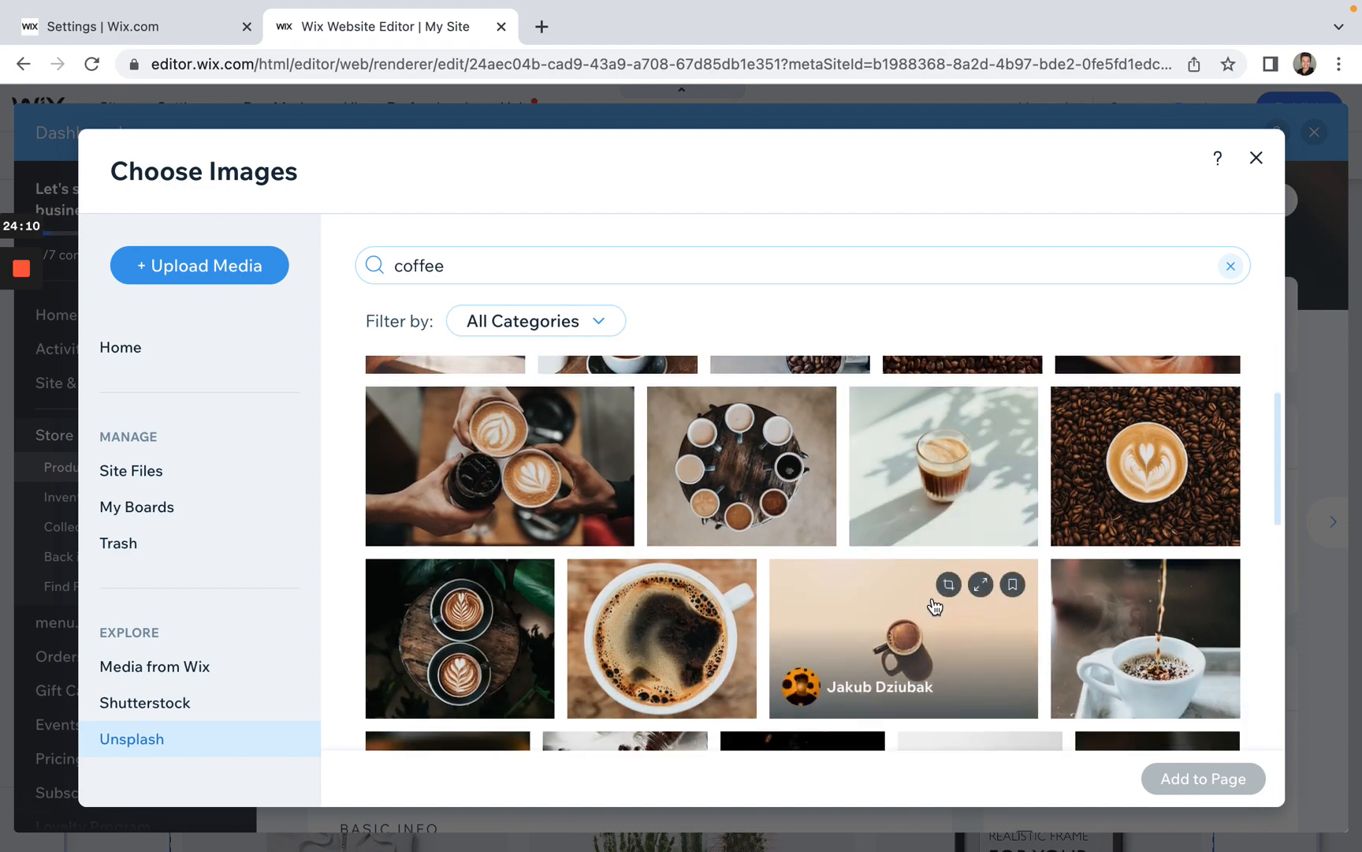
click(726, 467)
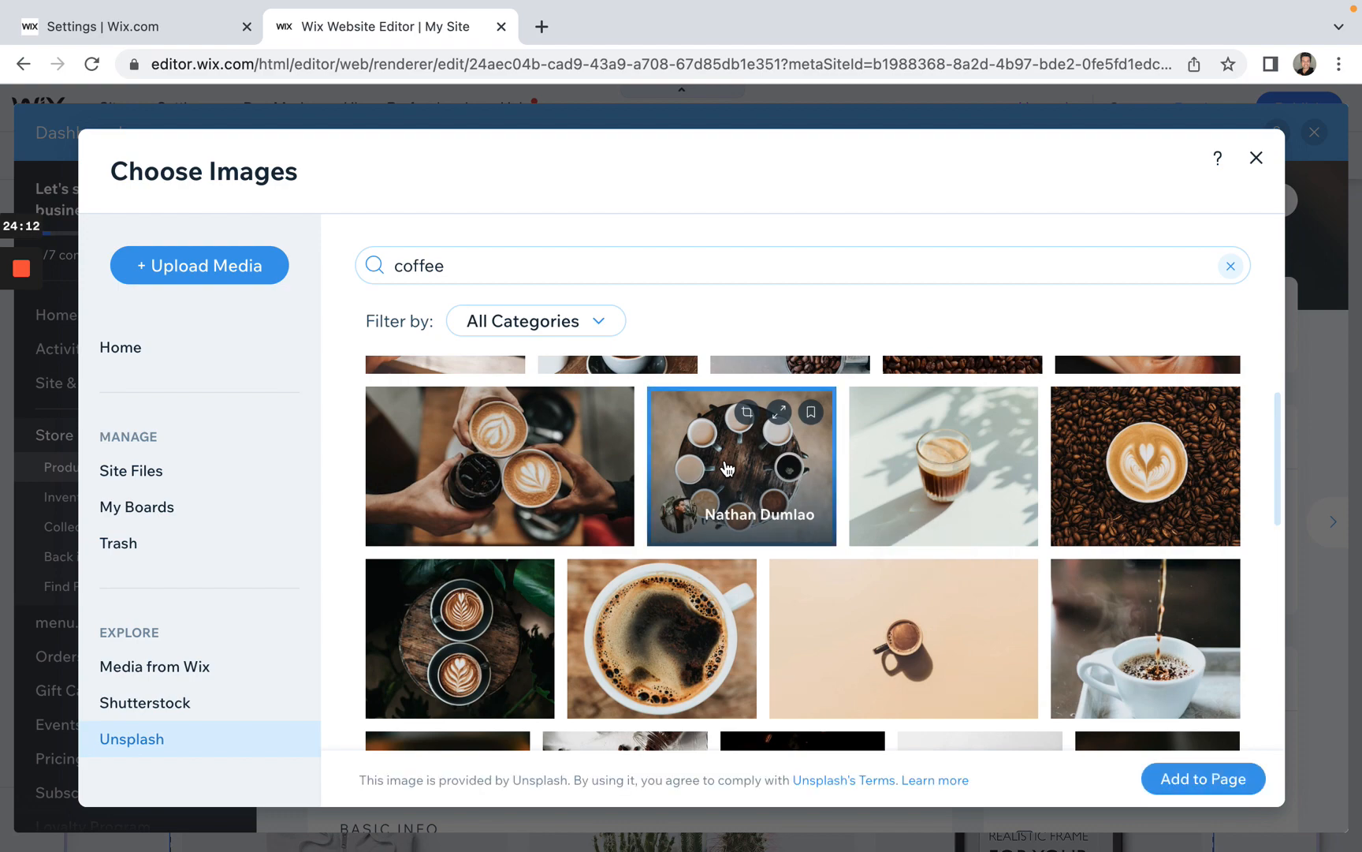
click(1195, 778)
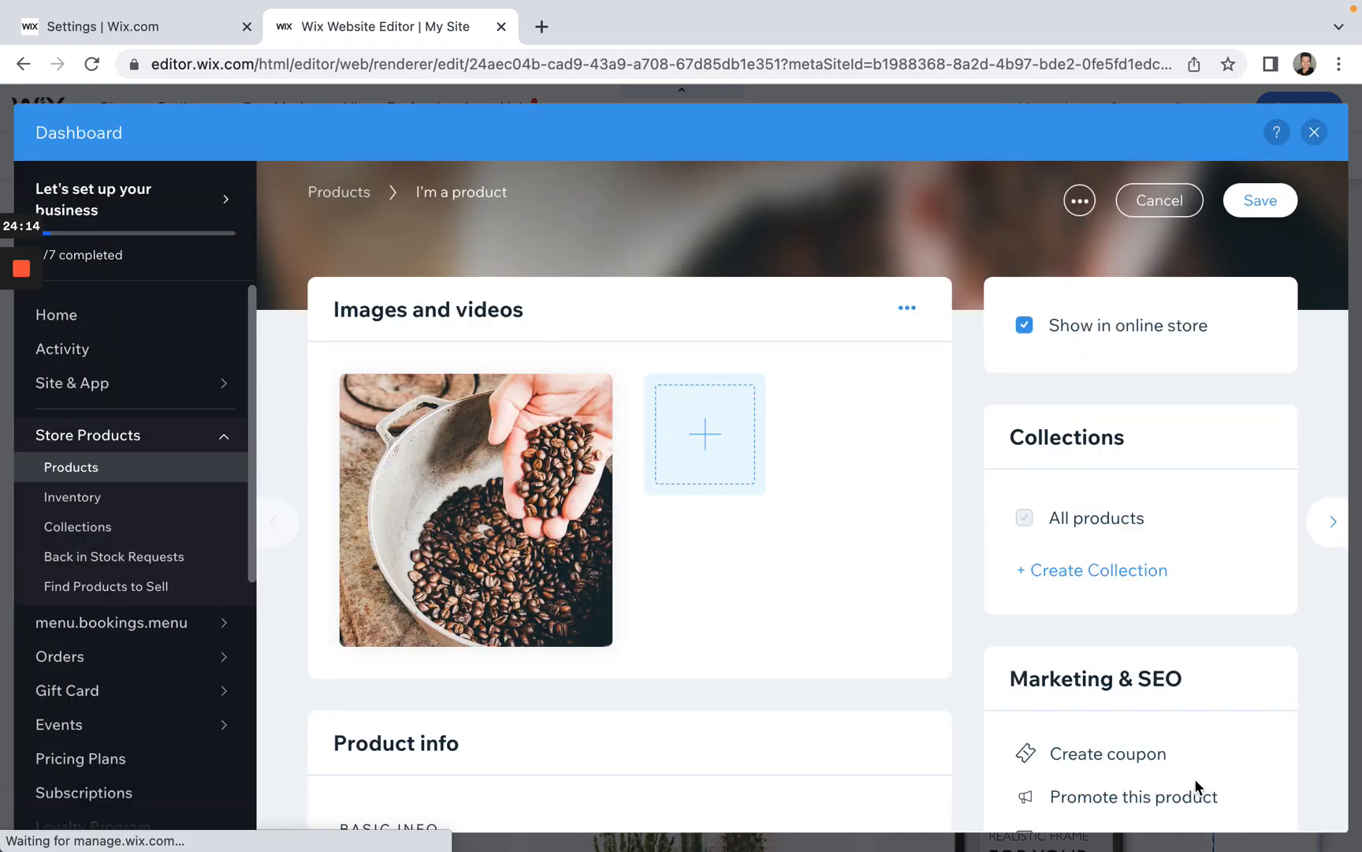
Step: Start adding a third product image by searching Unsplash for coffee photos
click(864, 436)
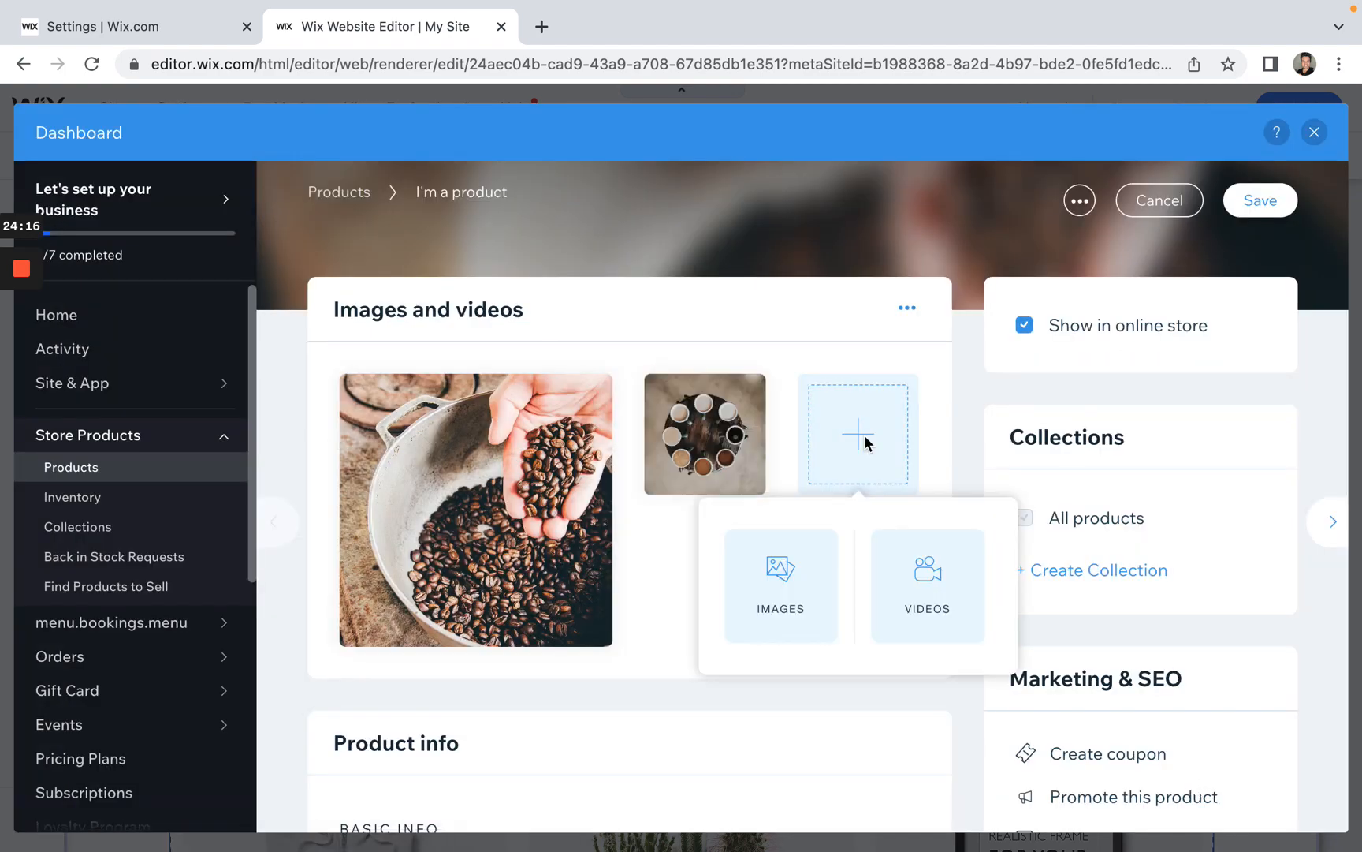
click(756, 605)
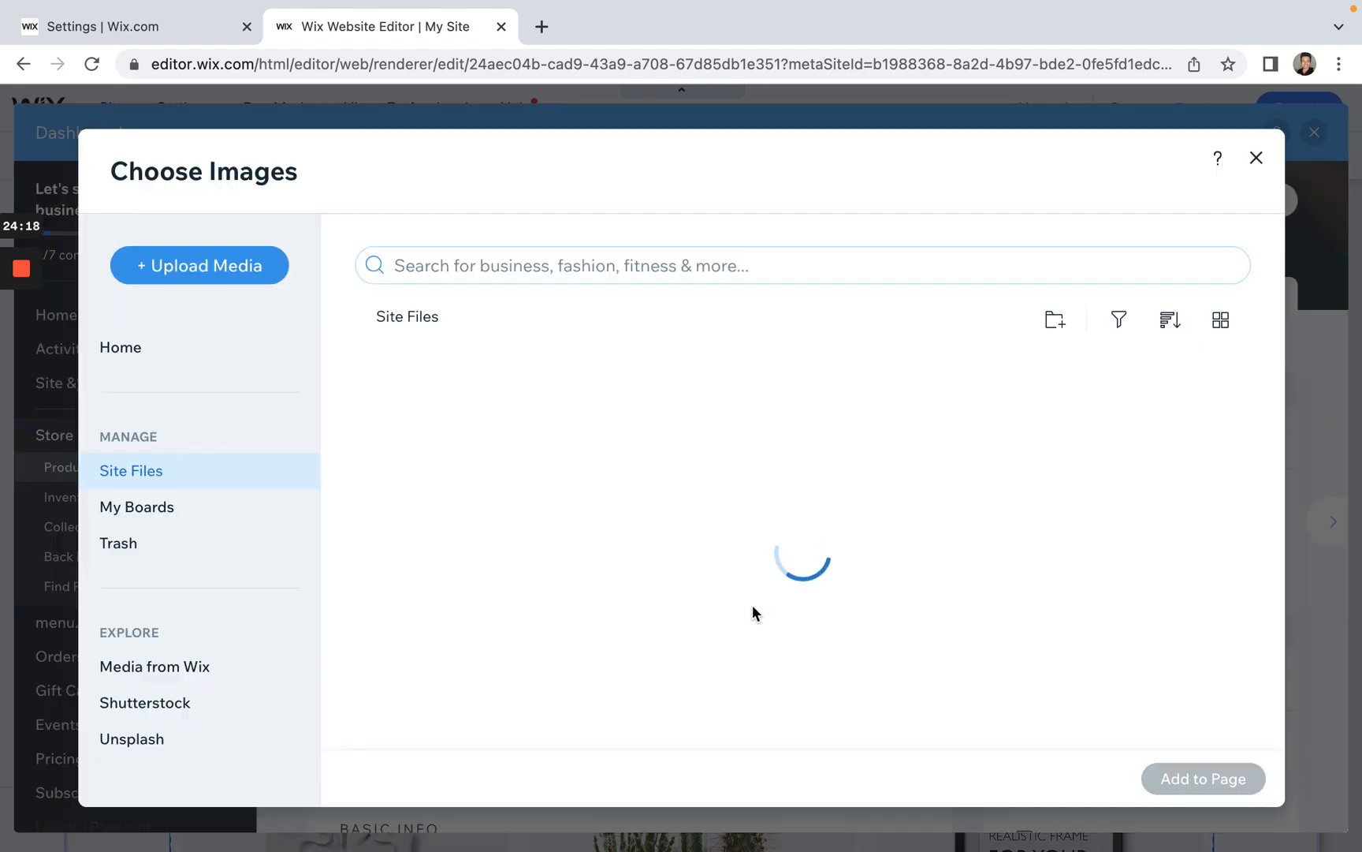
click(132, 745)
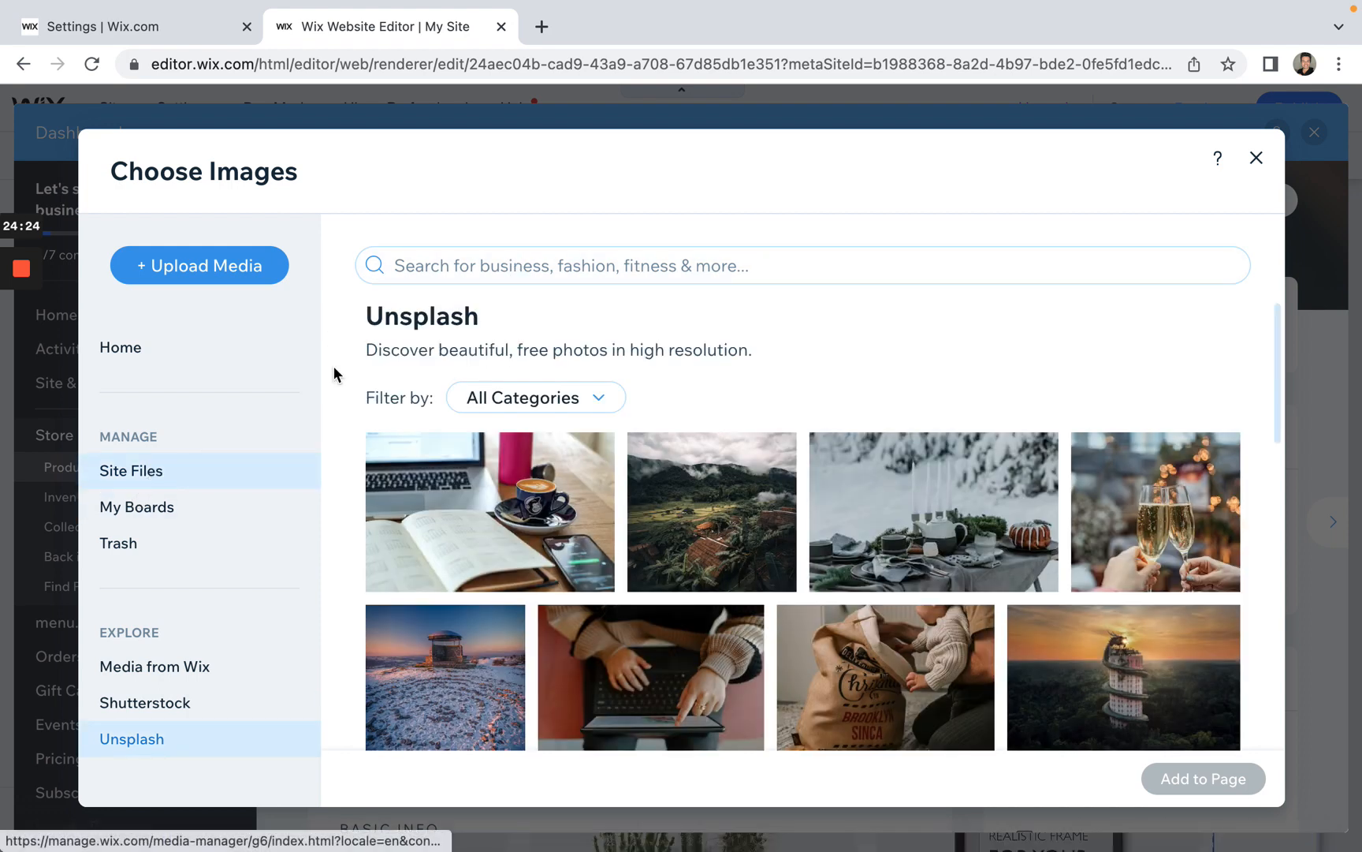
click(583, 260)
text(coffe)
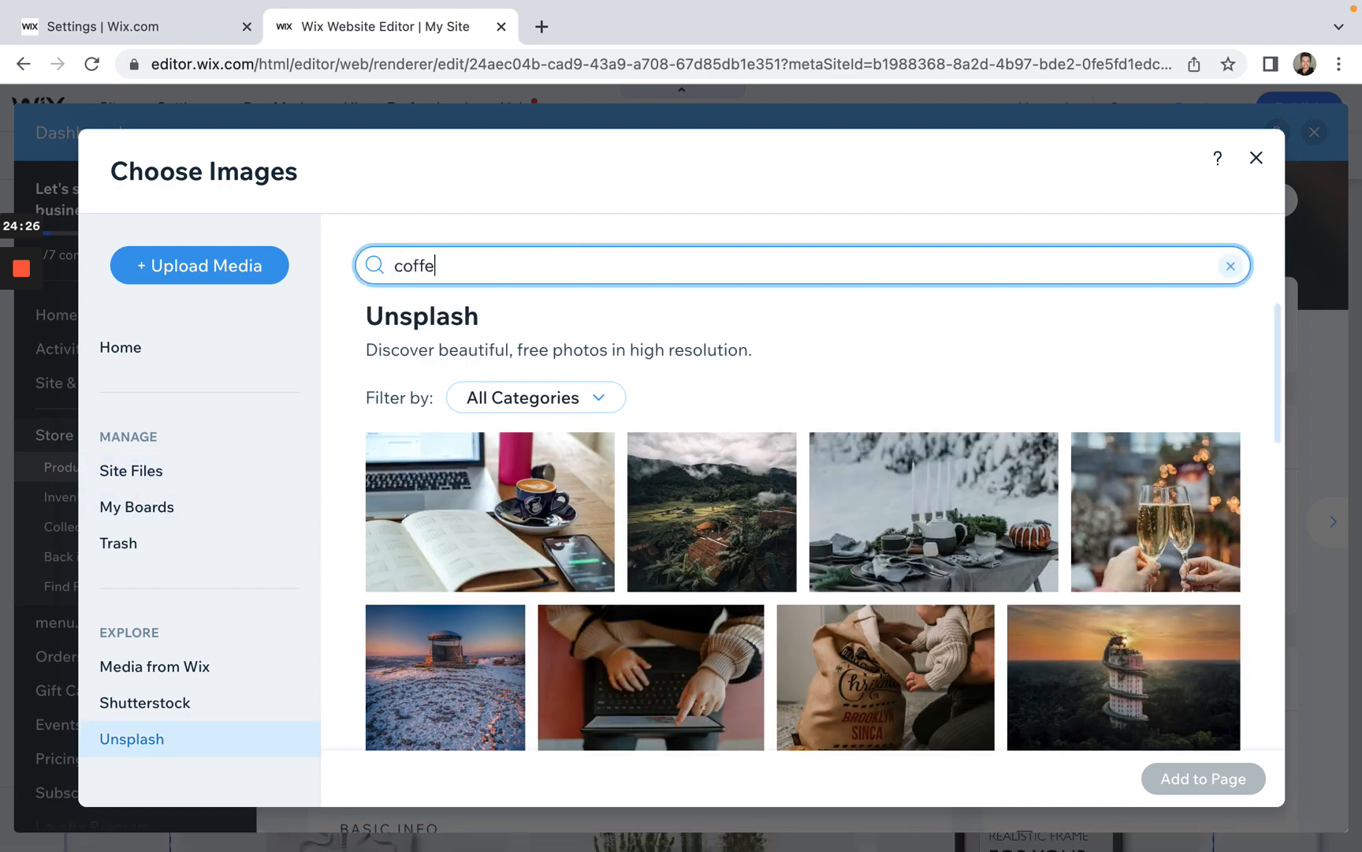
Step: Search Unsplash for coffee and add the photo of a kettle above pour-over coffee makers to the product's images
text(e)
key(Return)
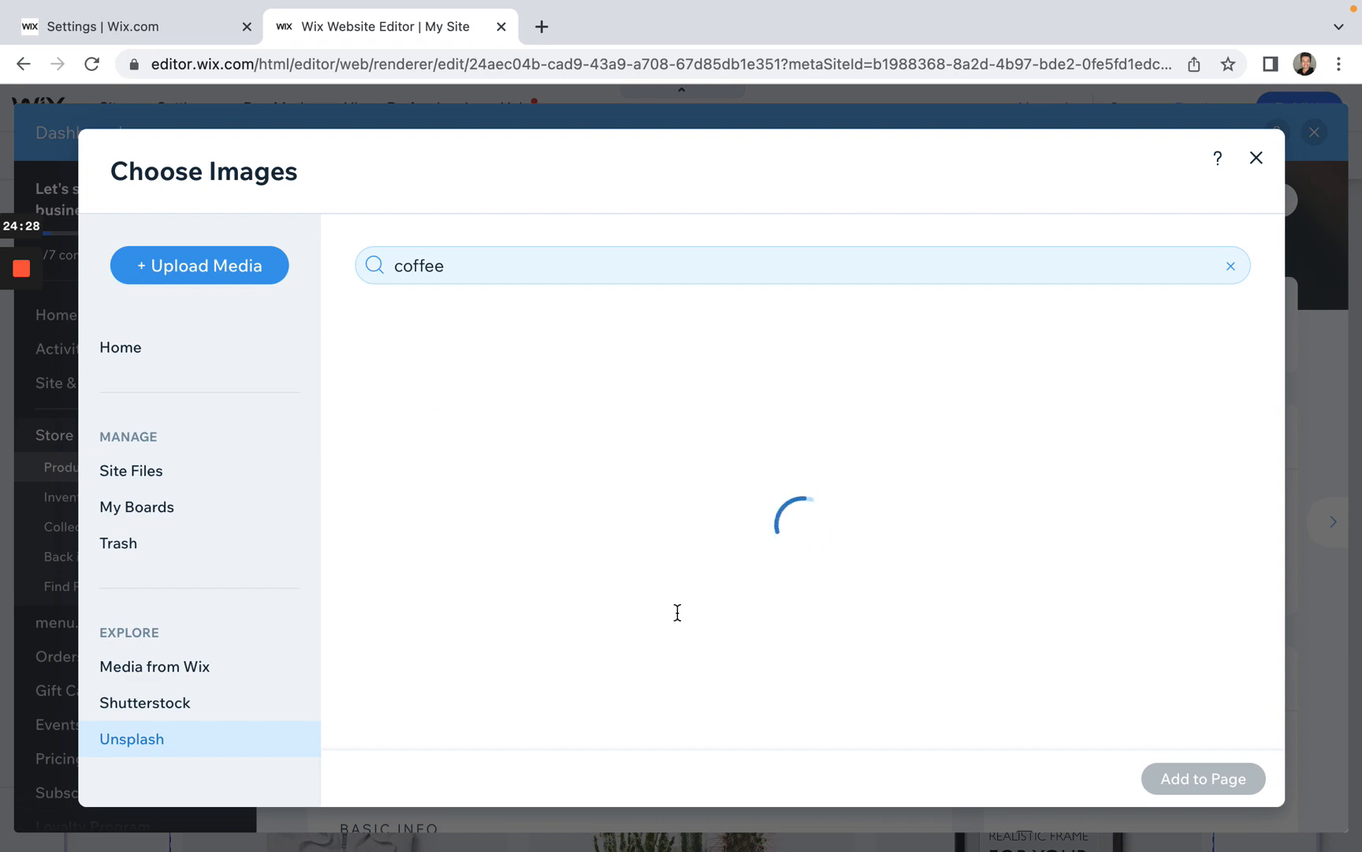
scroll(753, 634, down, 5)
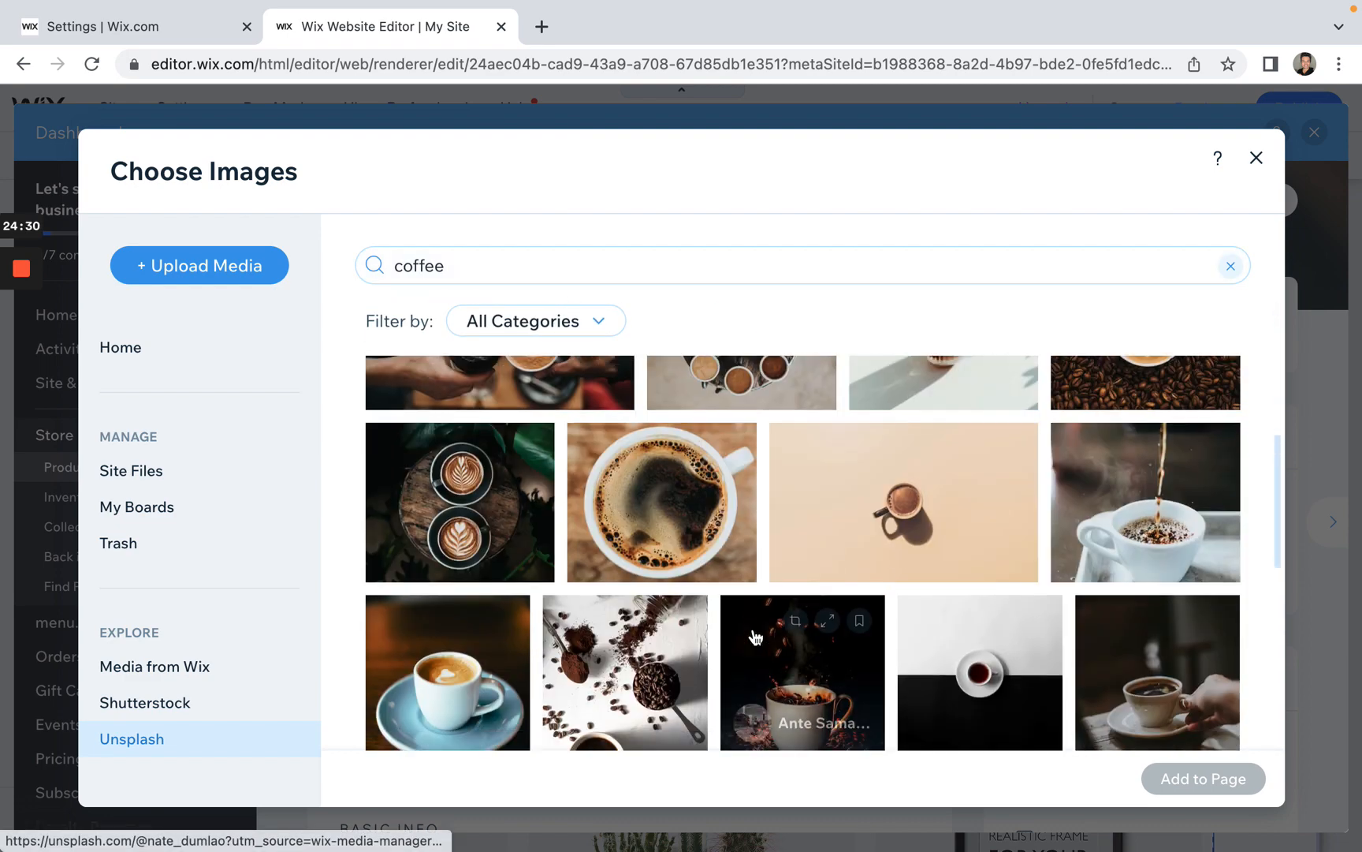
scroll(754, 636, down, 2)
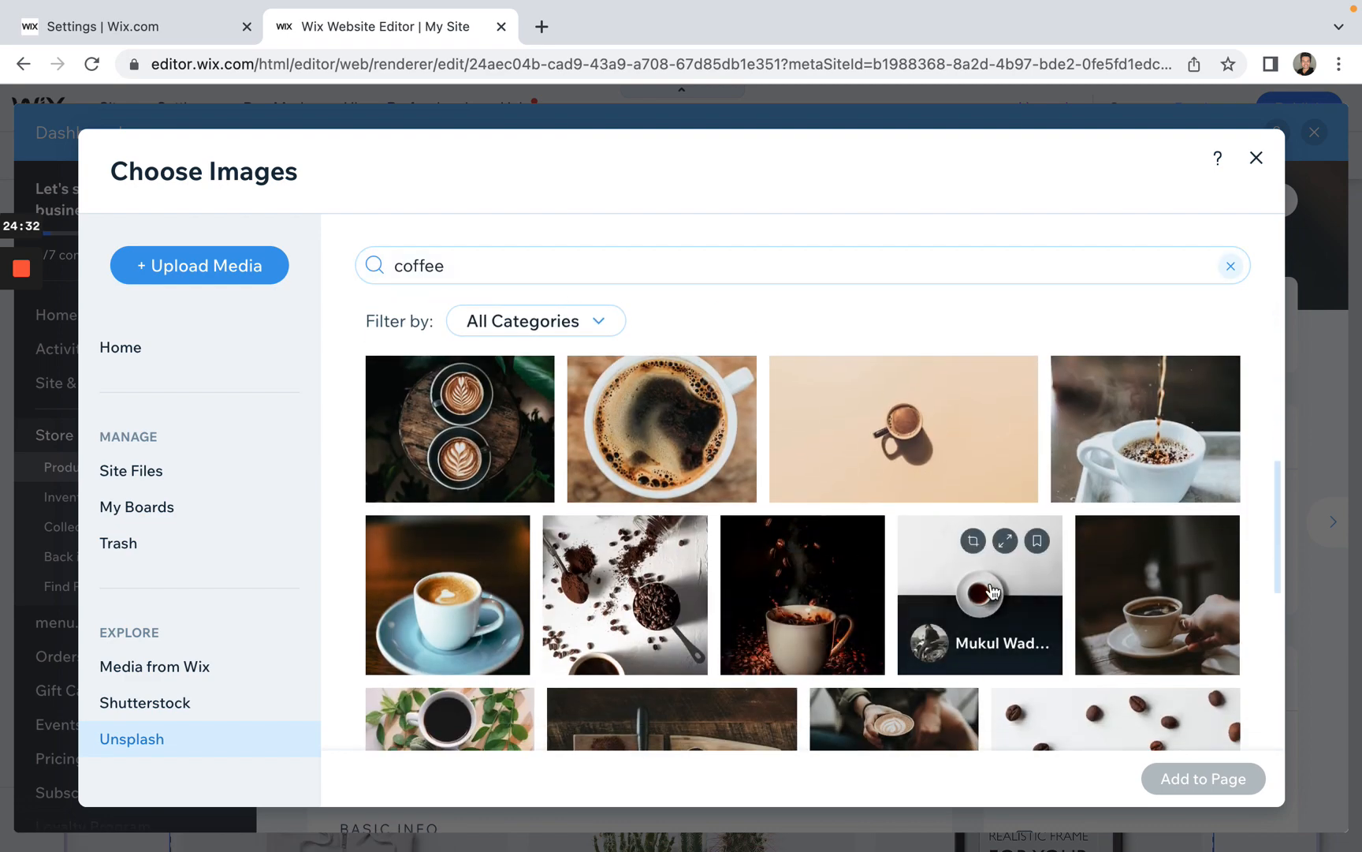
scroll(992, 591, down, 1)
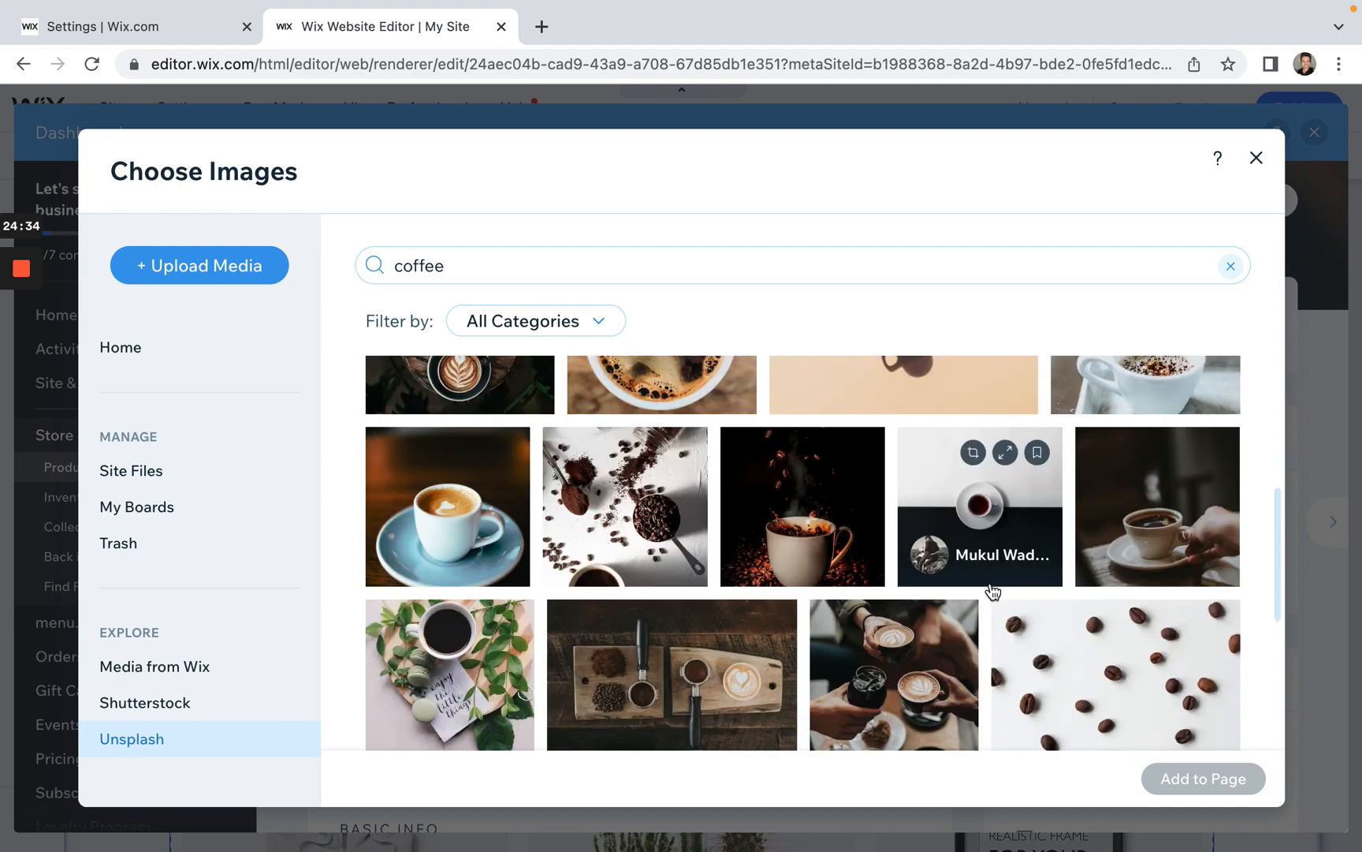
scroll(992, 592, down, 2)
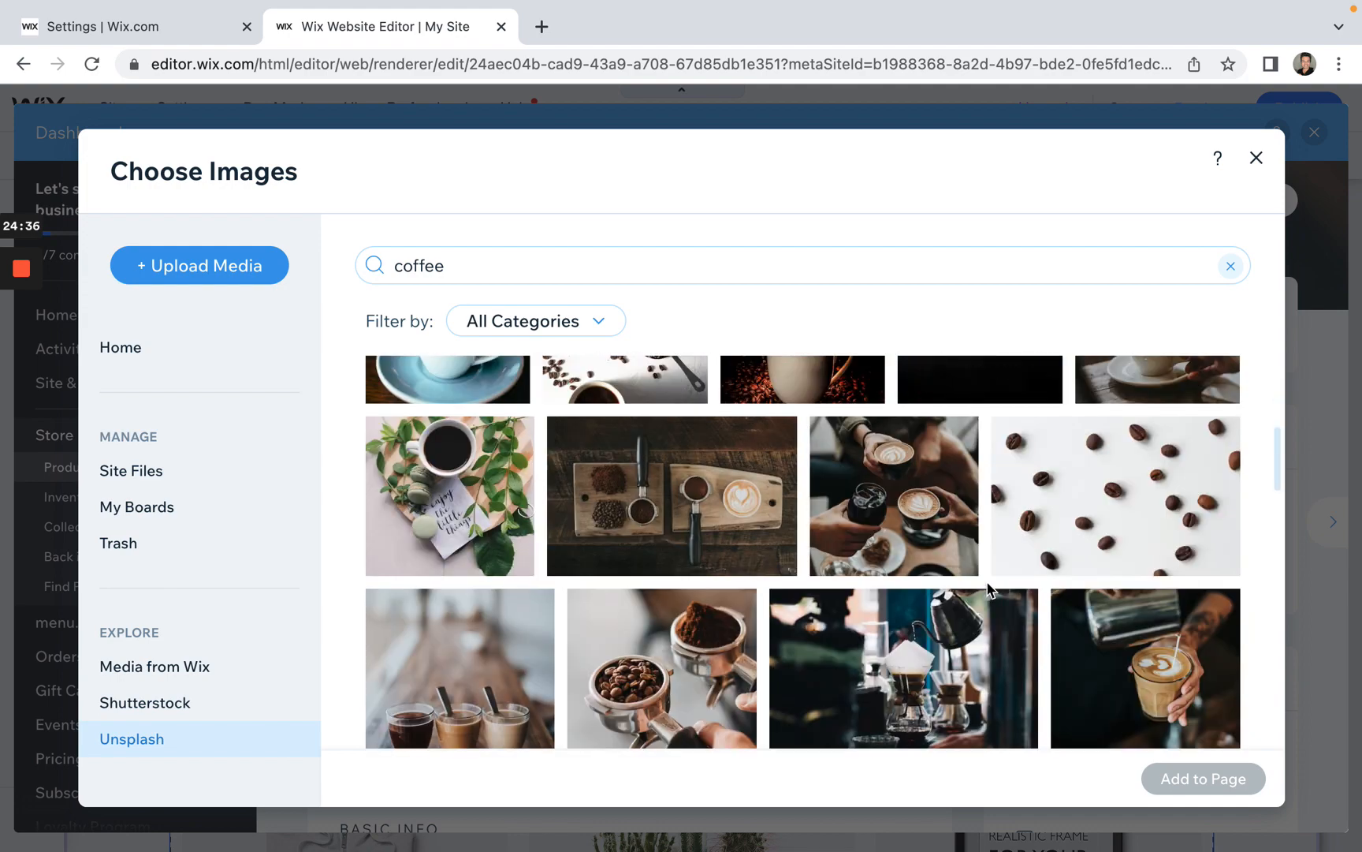
scroll(990, 590, down, 1)
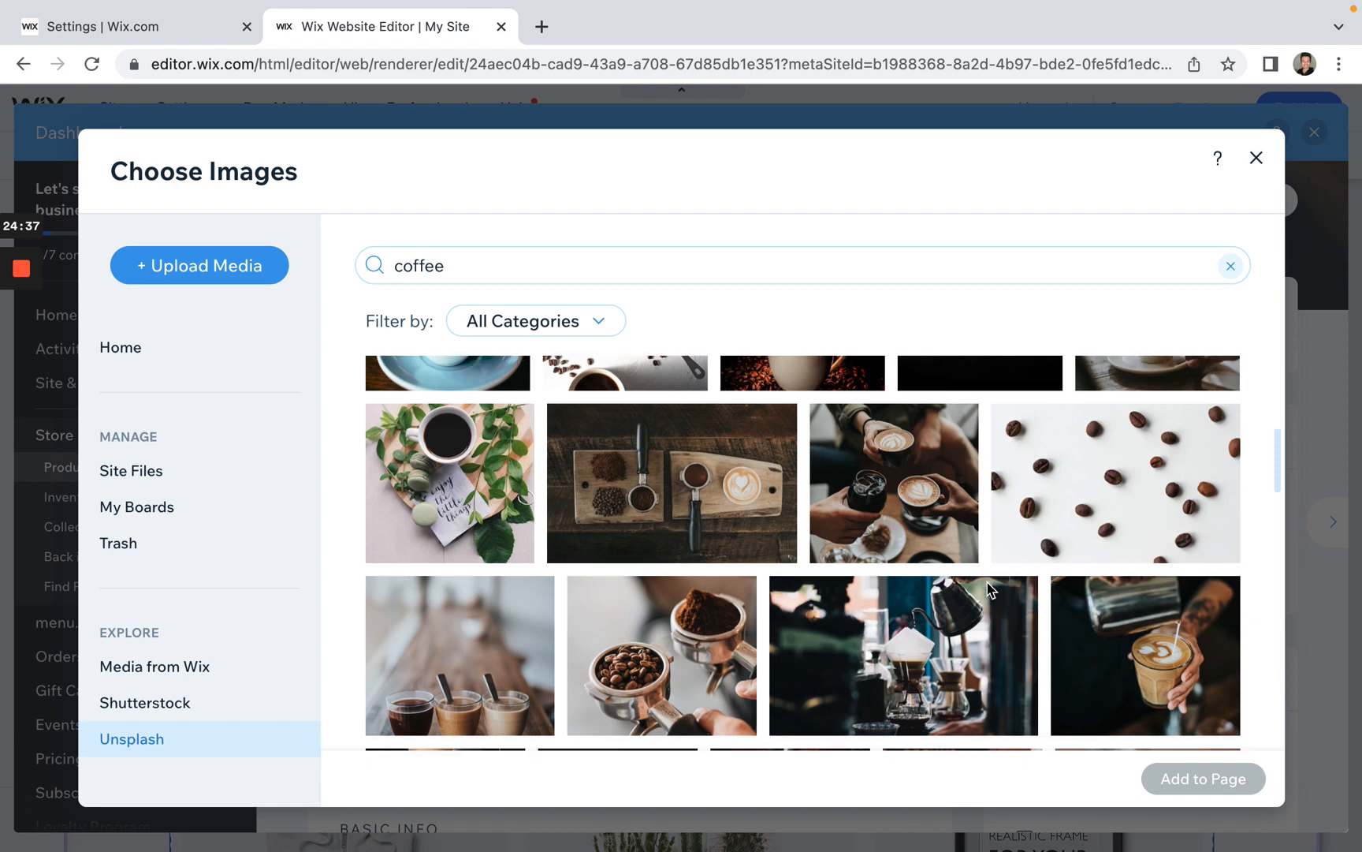
click(896, 617)
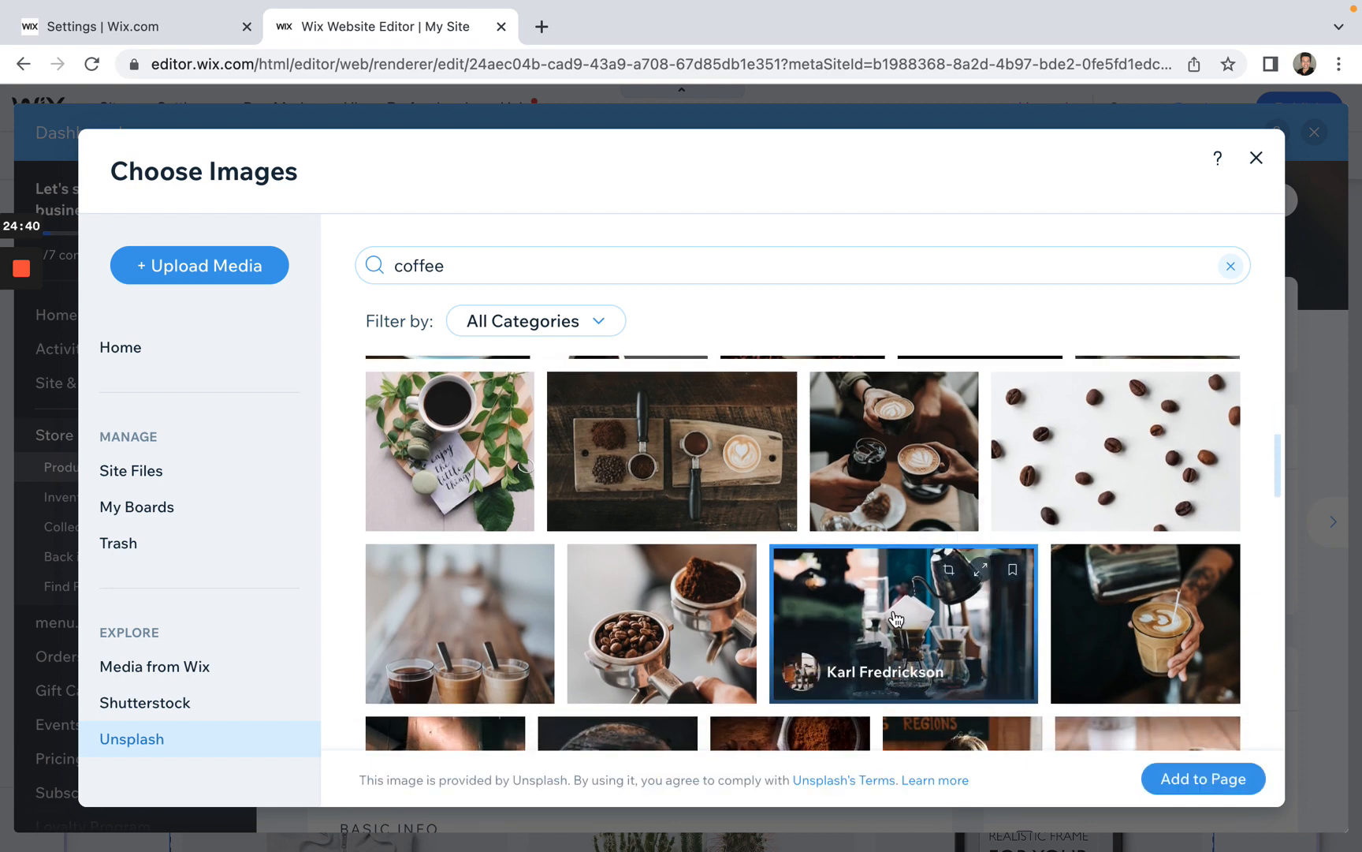
click(1204, 781)
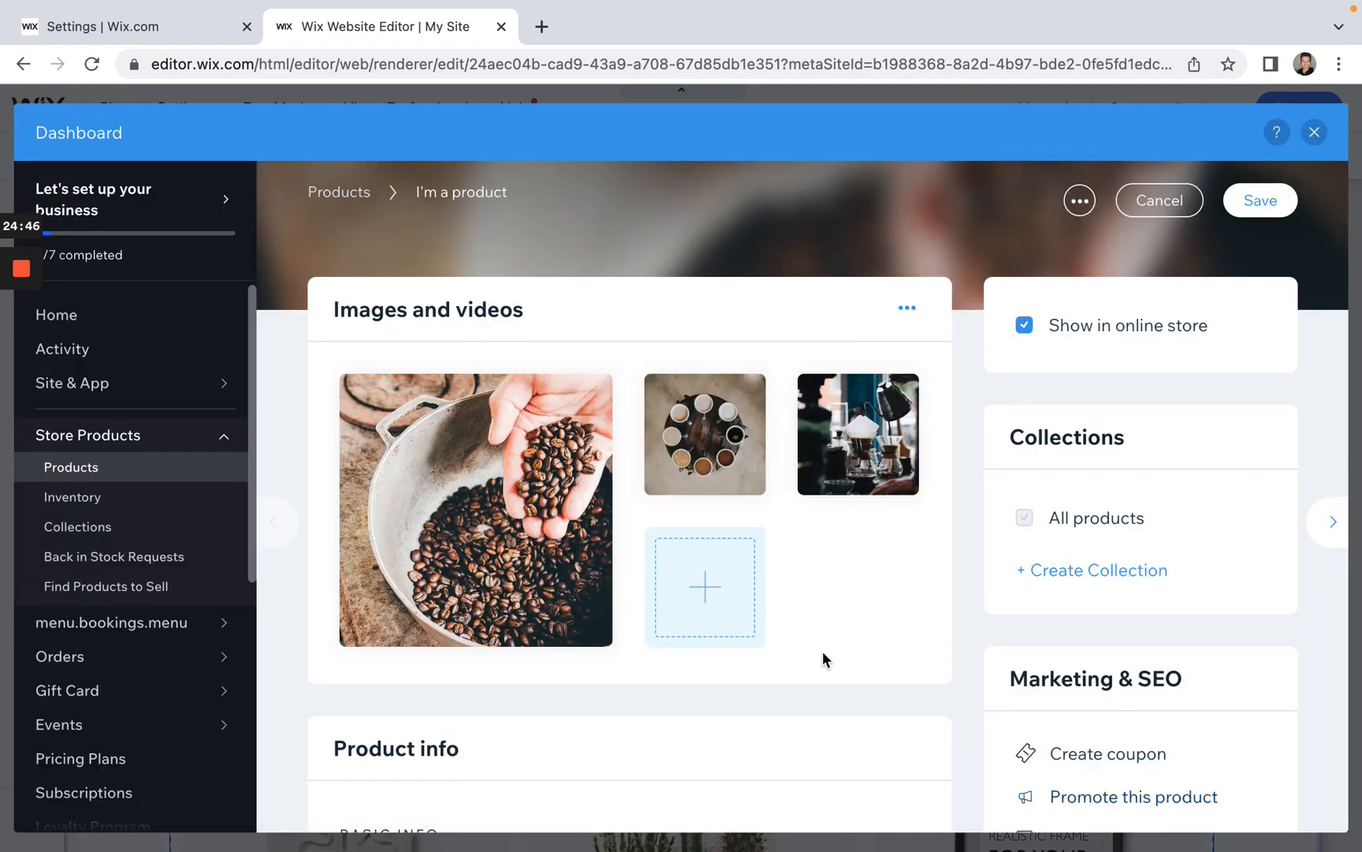
Step: Start adding another product image from Unsplash and search its photos for coffee
click(704, 603)
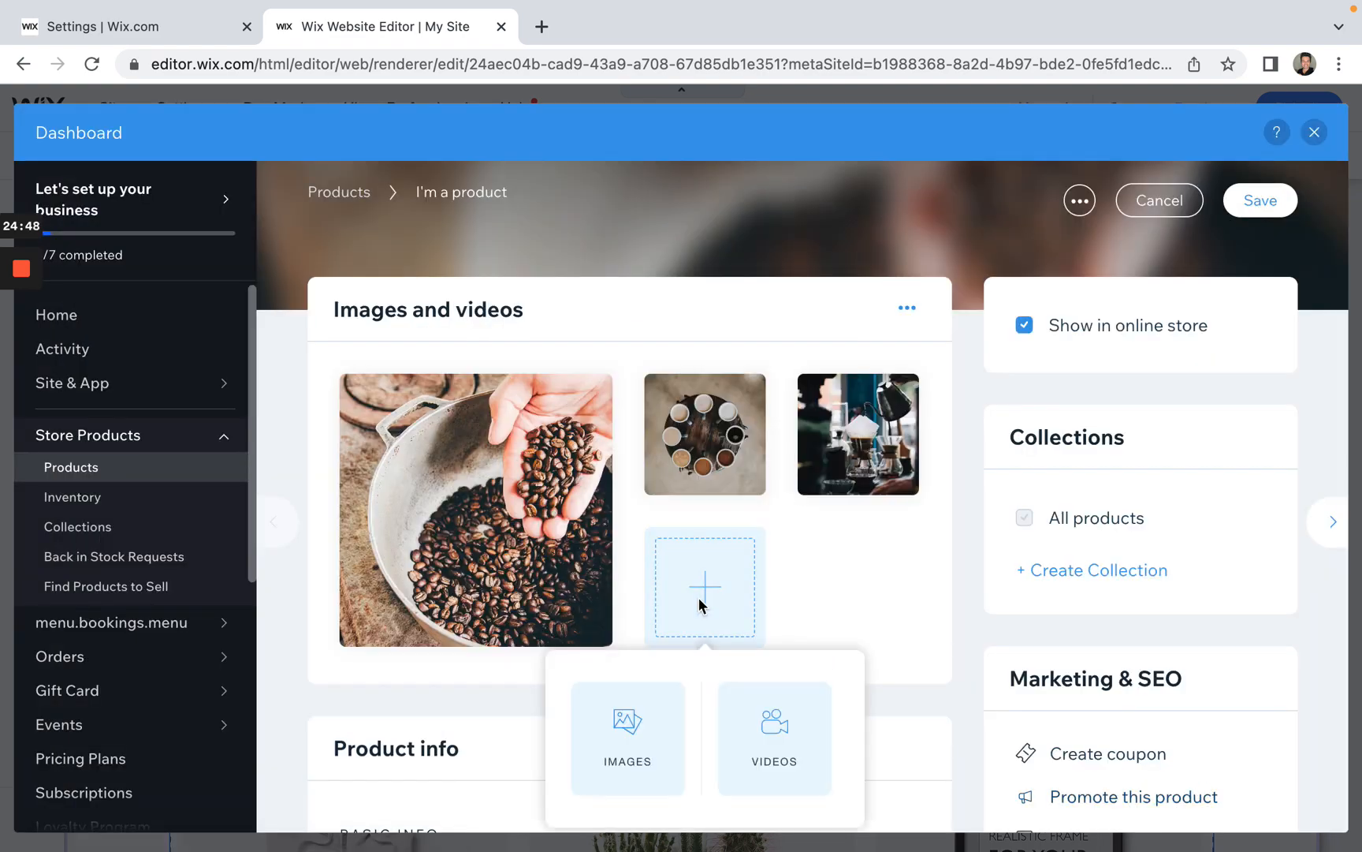
click(619, 763)
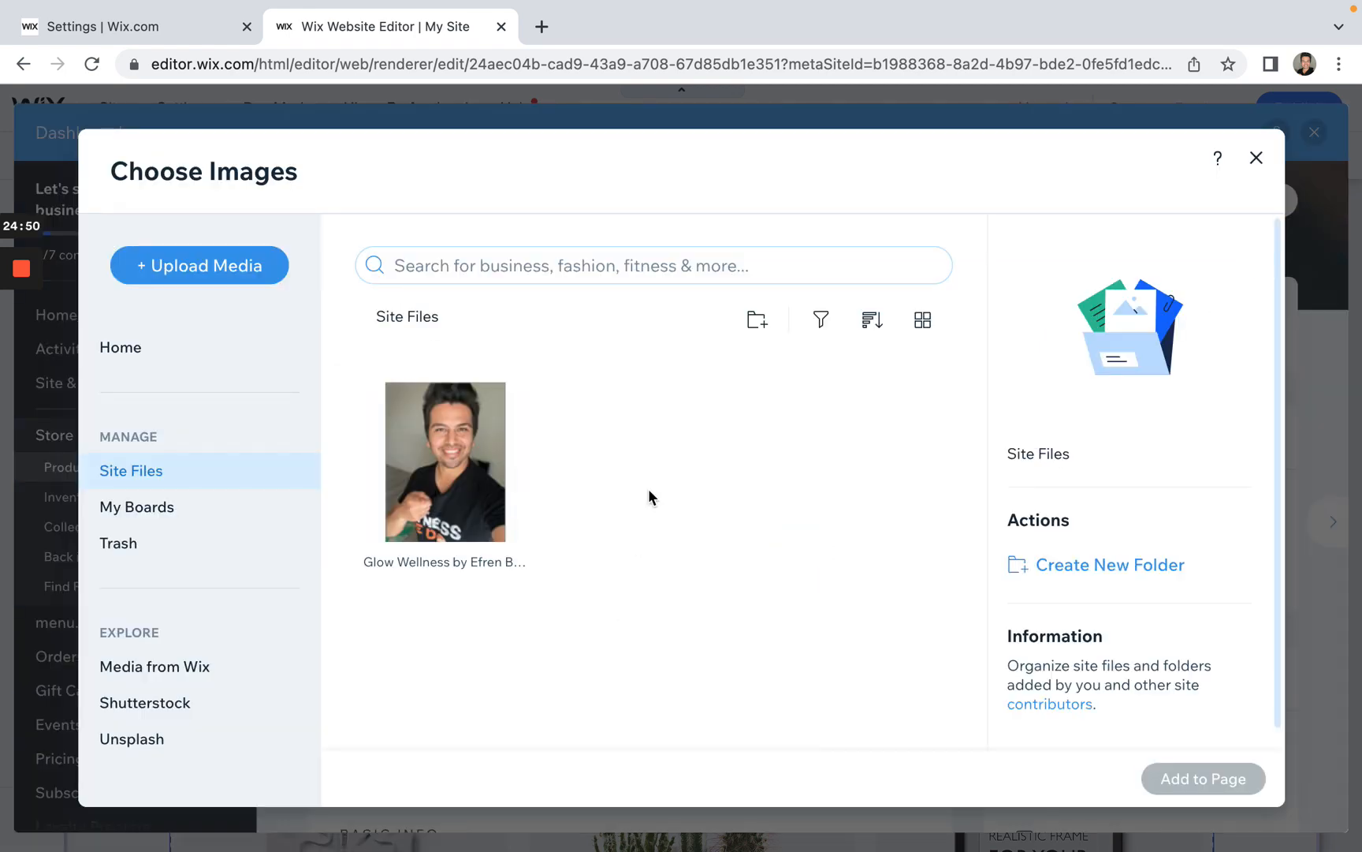
click(149, 739)
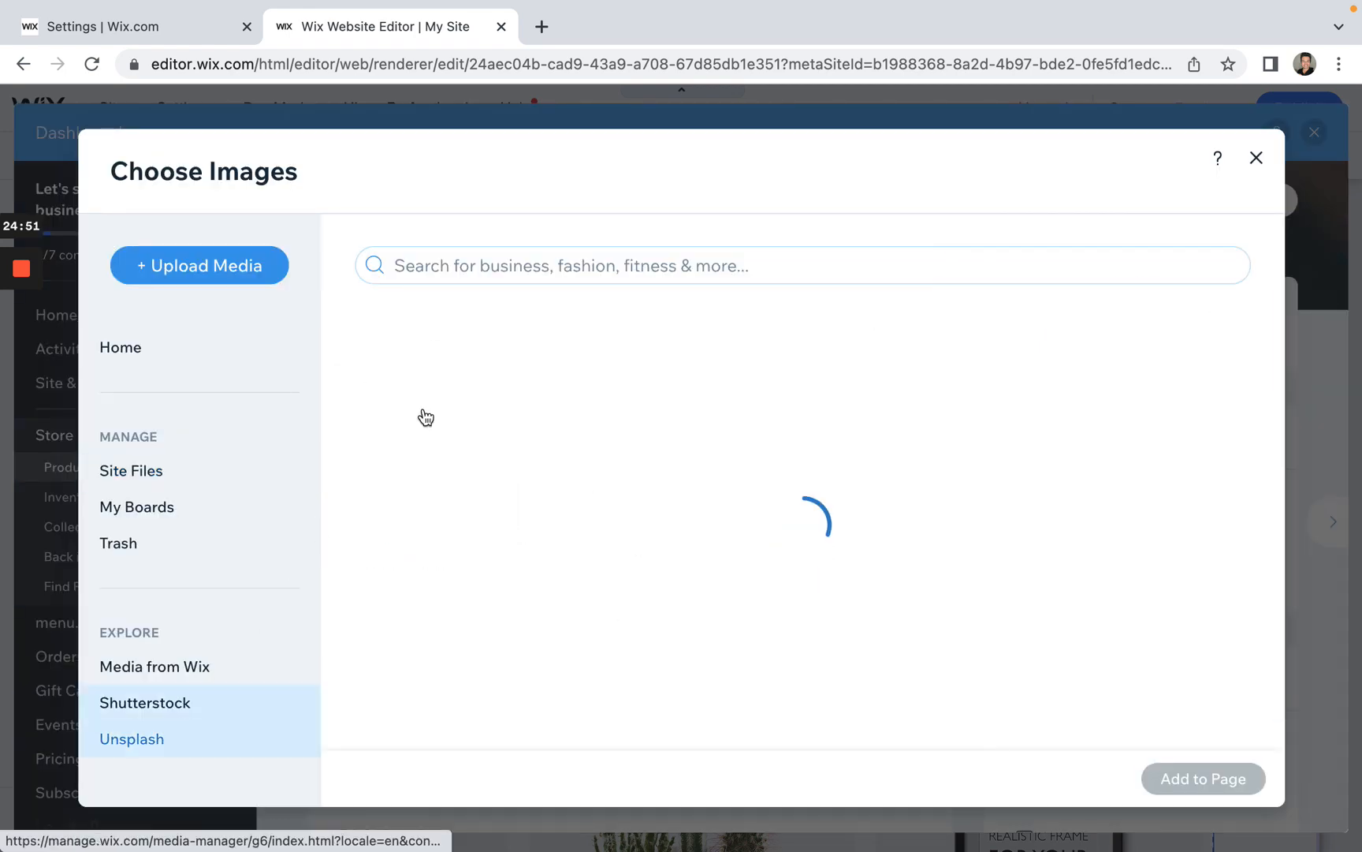
click(505, 269)
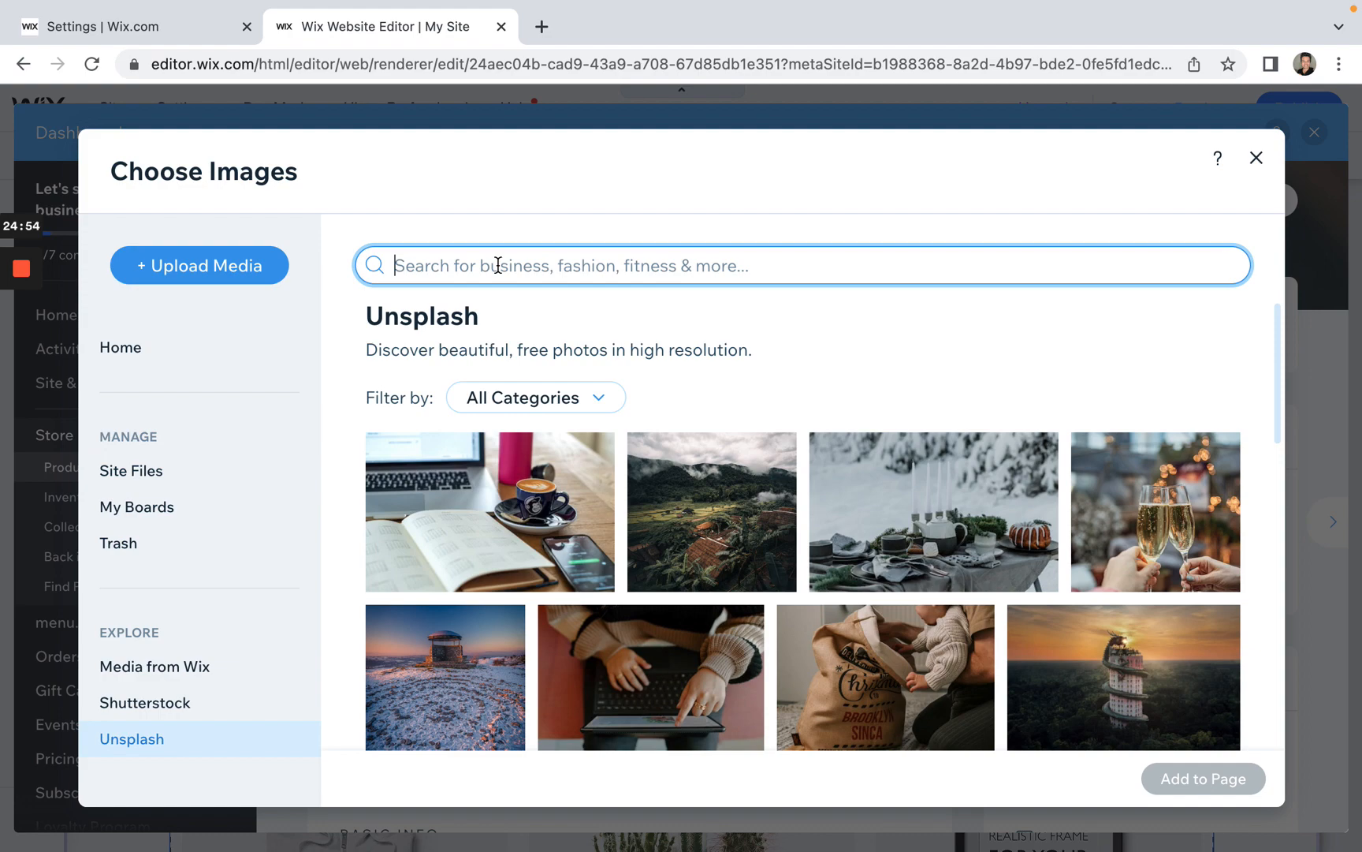
text(coffee)
key(Return)
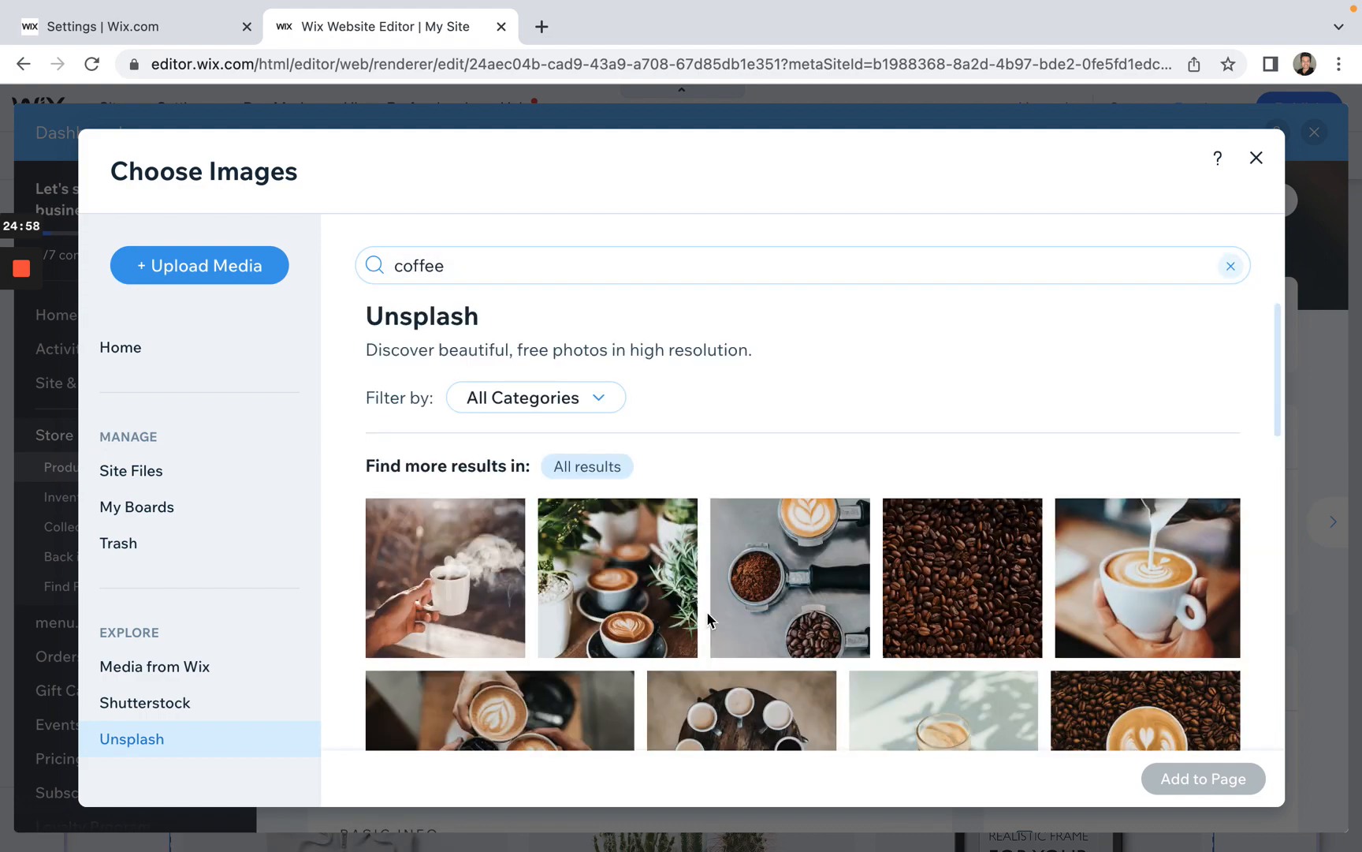
Step: Add the photo of four latte-art cups on a round wooden board to the product's images
scroll(707, 612, down, 5)
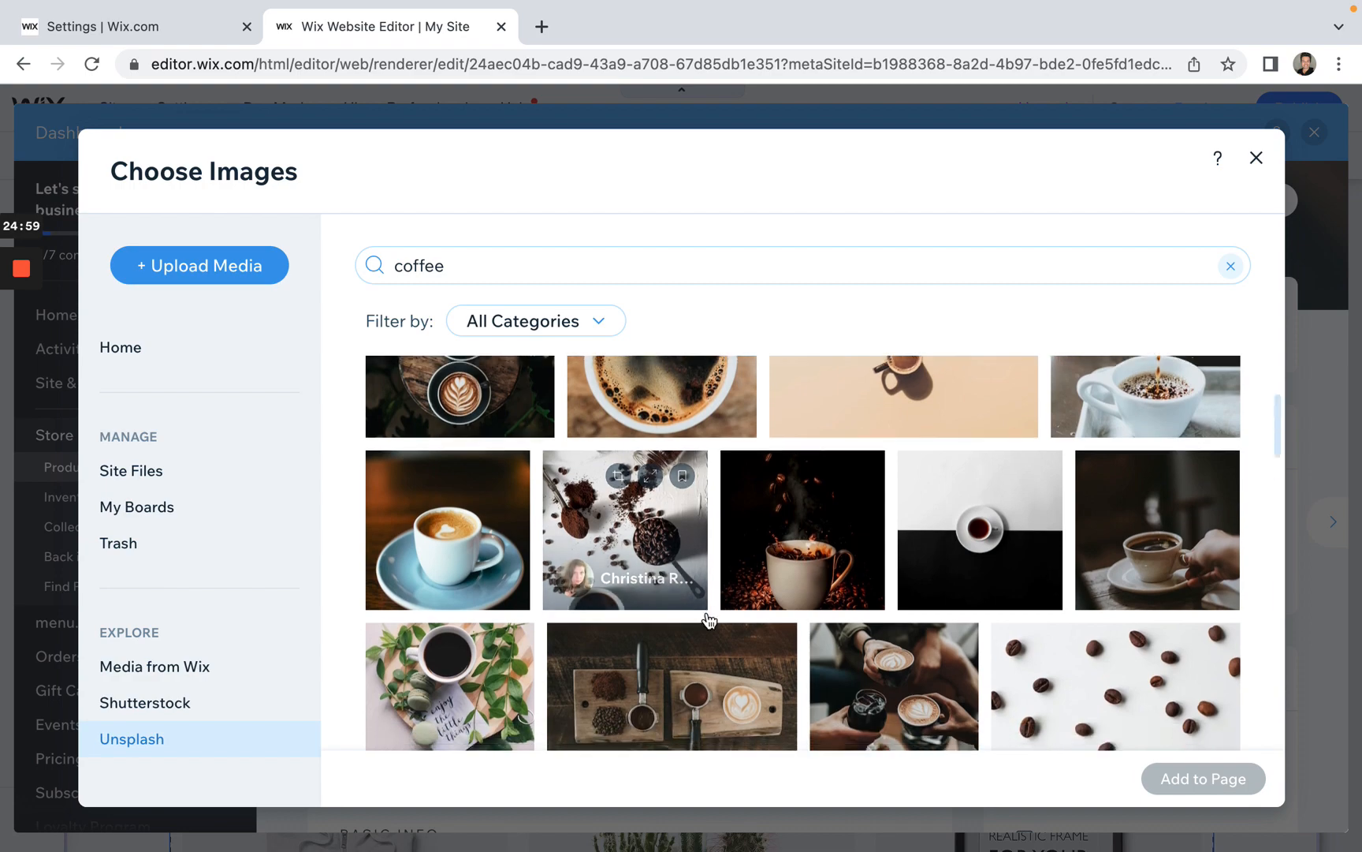
scroll(707, 619, down, 3)
scroll(709, 620, down, 3)
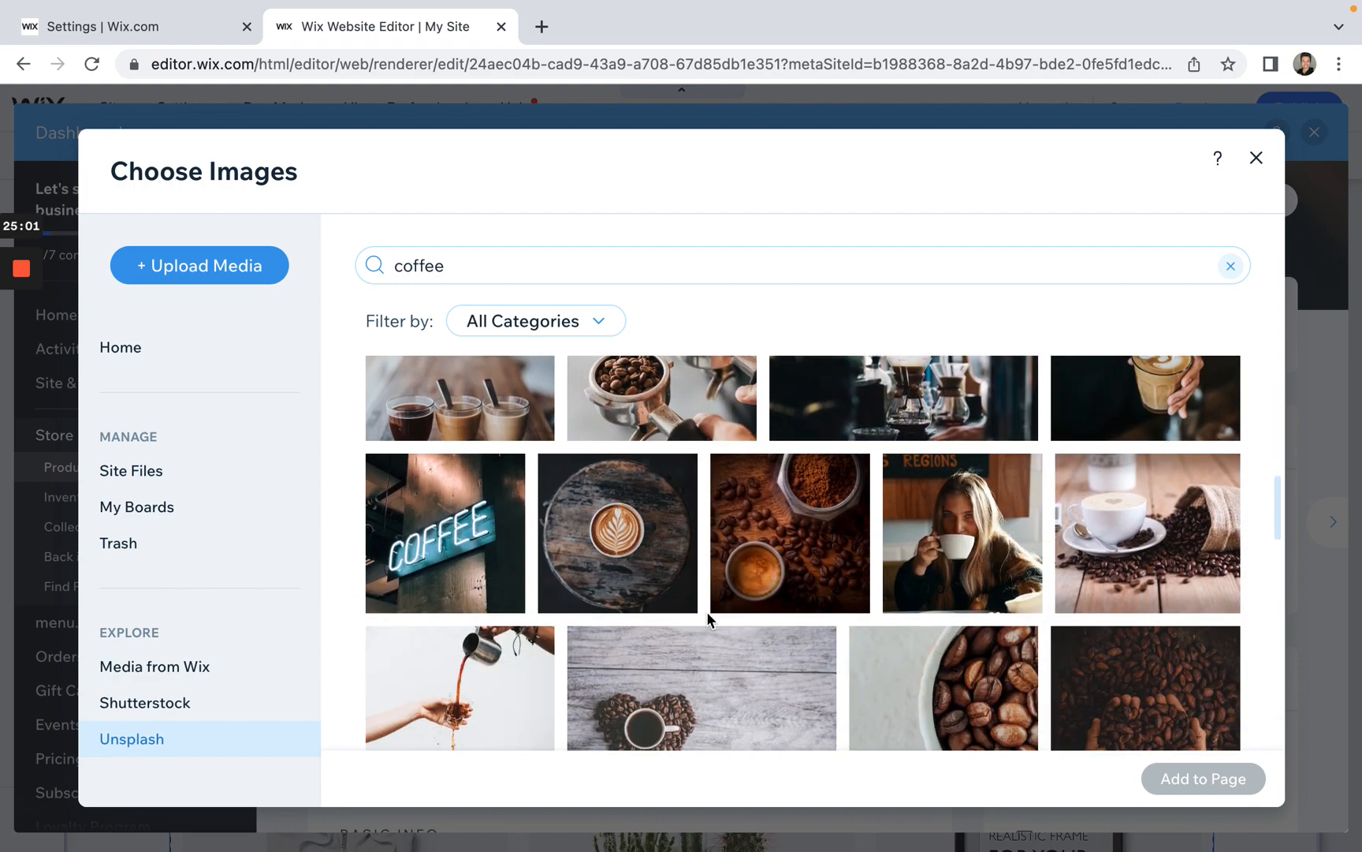
scroll(861, 587, down, 3)
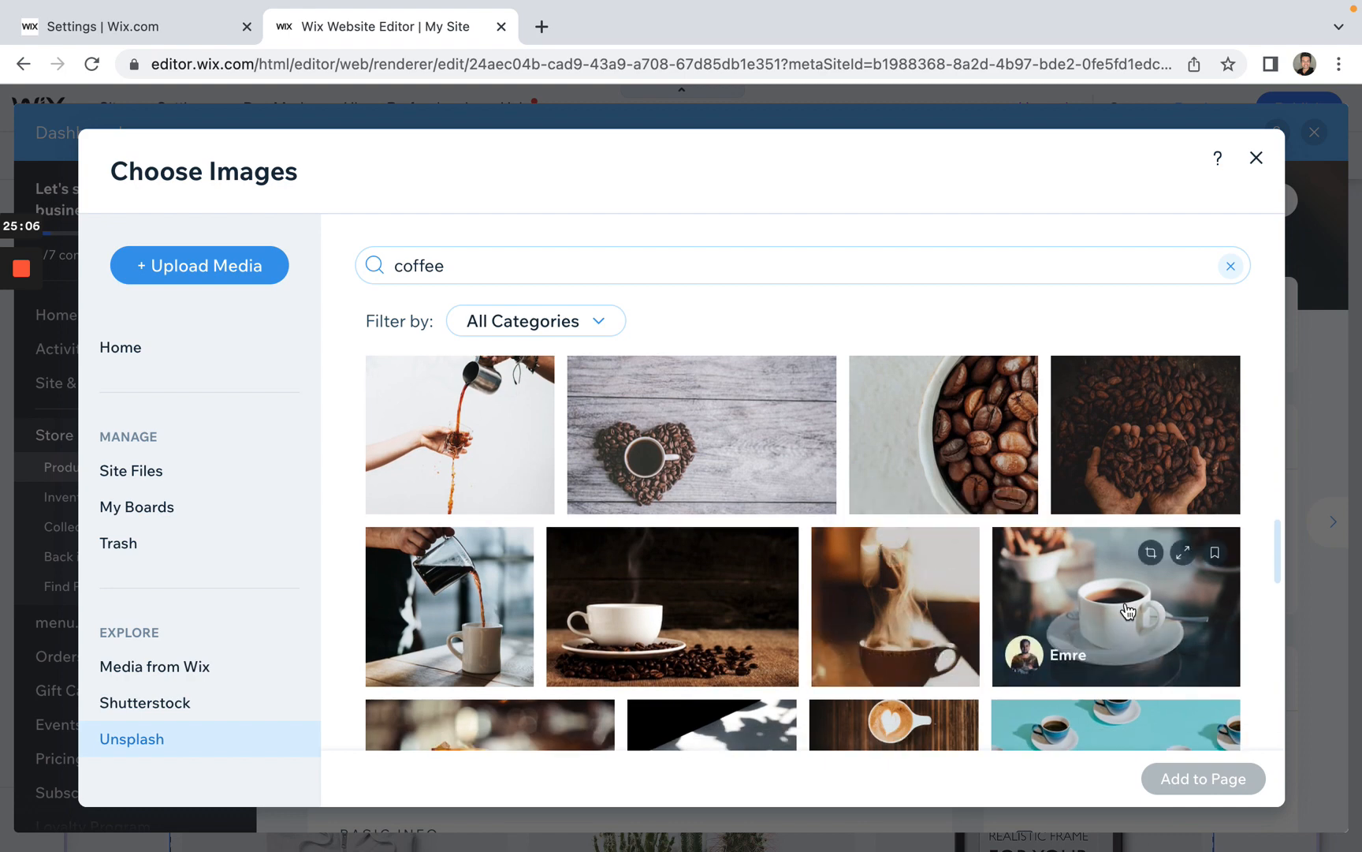
scroll(1130, 610, down, 2)
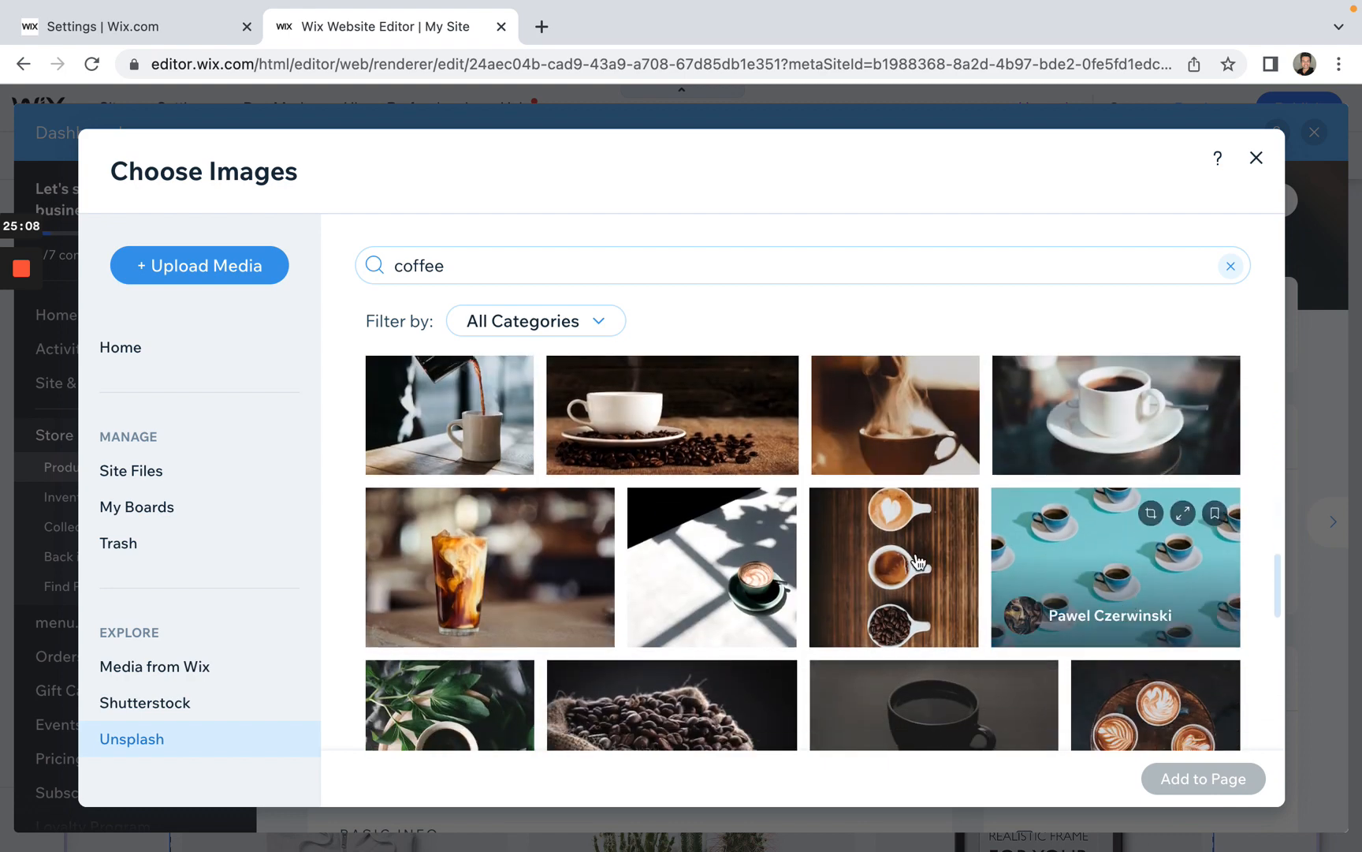
scroll(883, 545, down, 1)
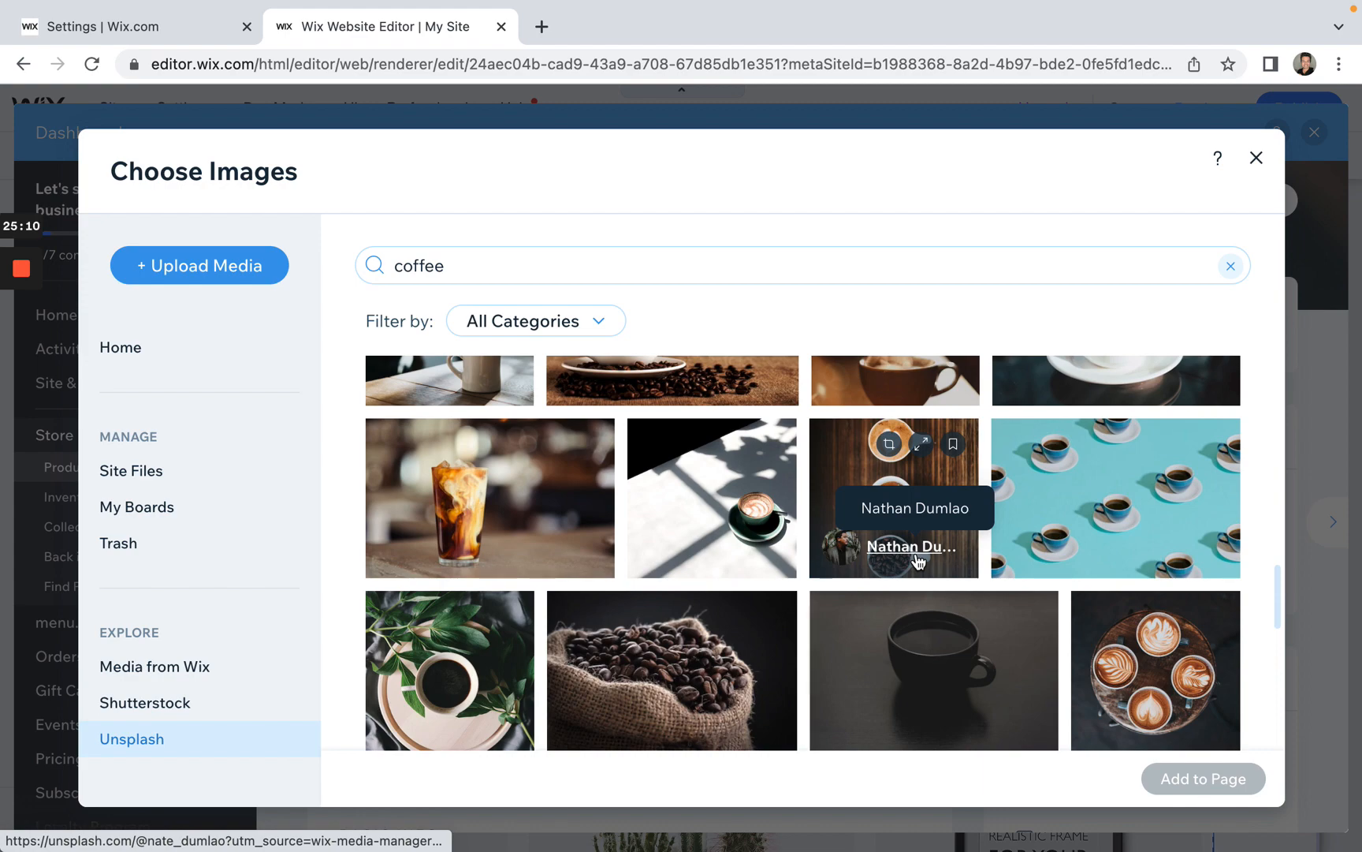
click(1155, 674)
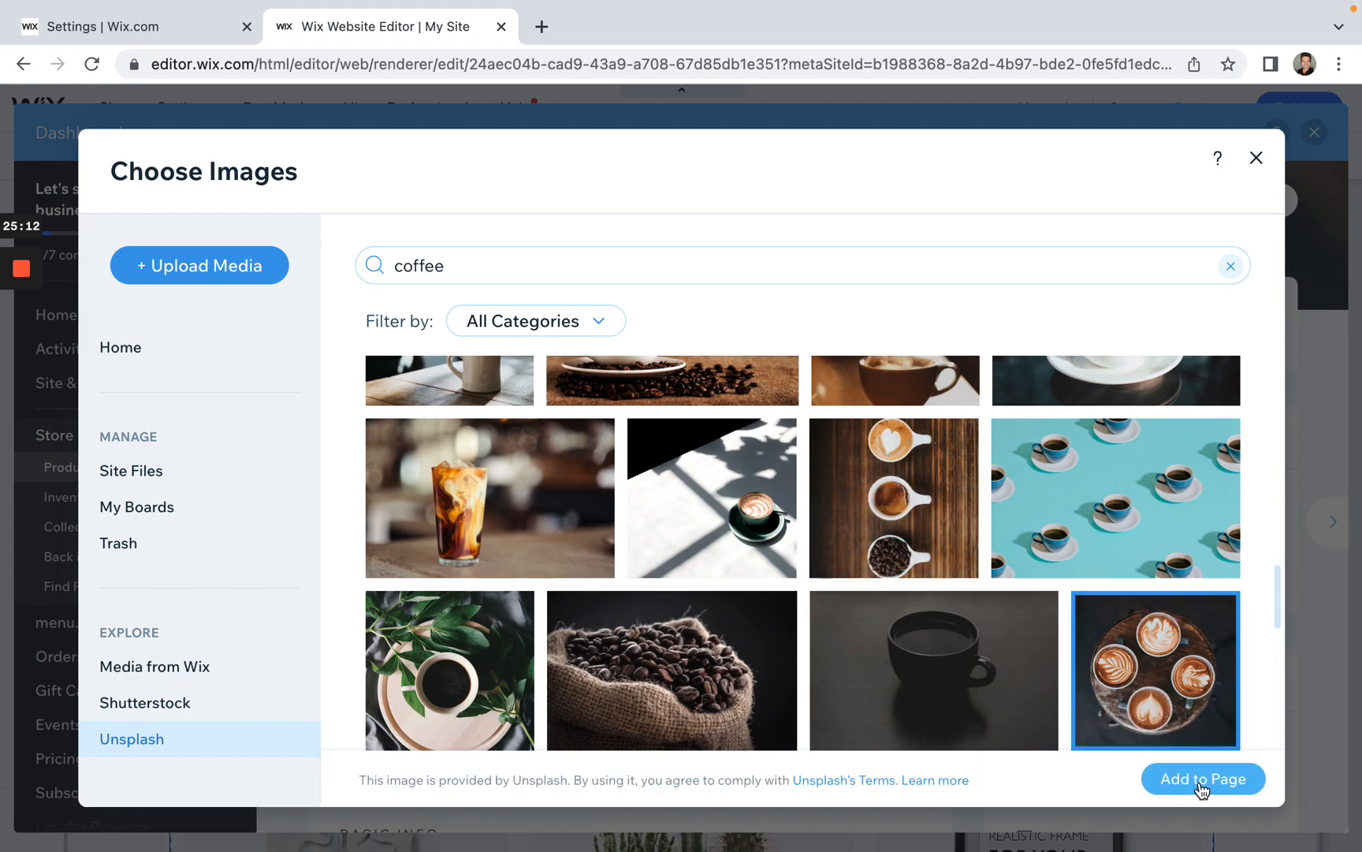
click(1202, 779)
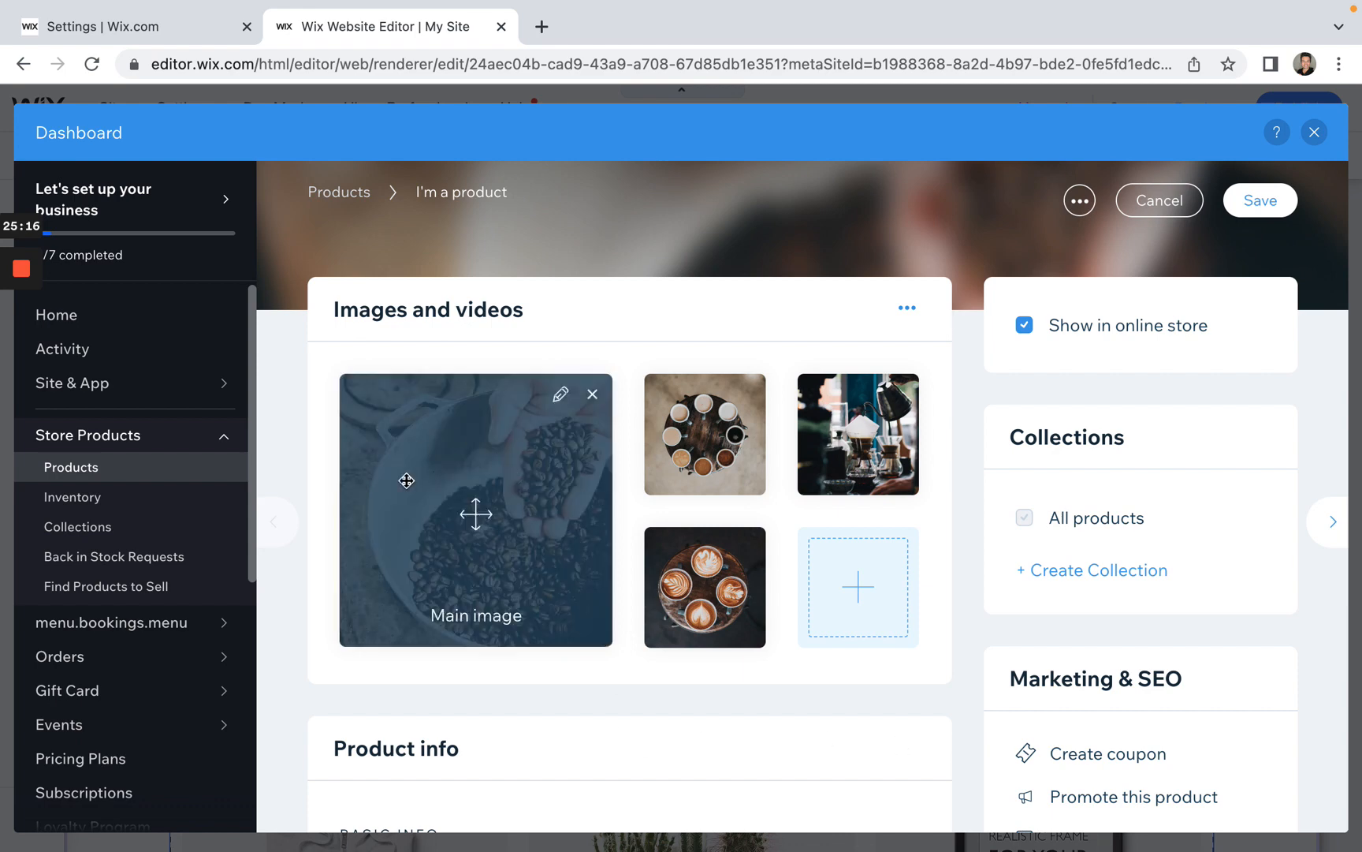
Step: Replace the product's placeholder name with "I'ma Coffee Bean" in the basic info
scroll(699, 664, down, 1)
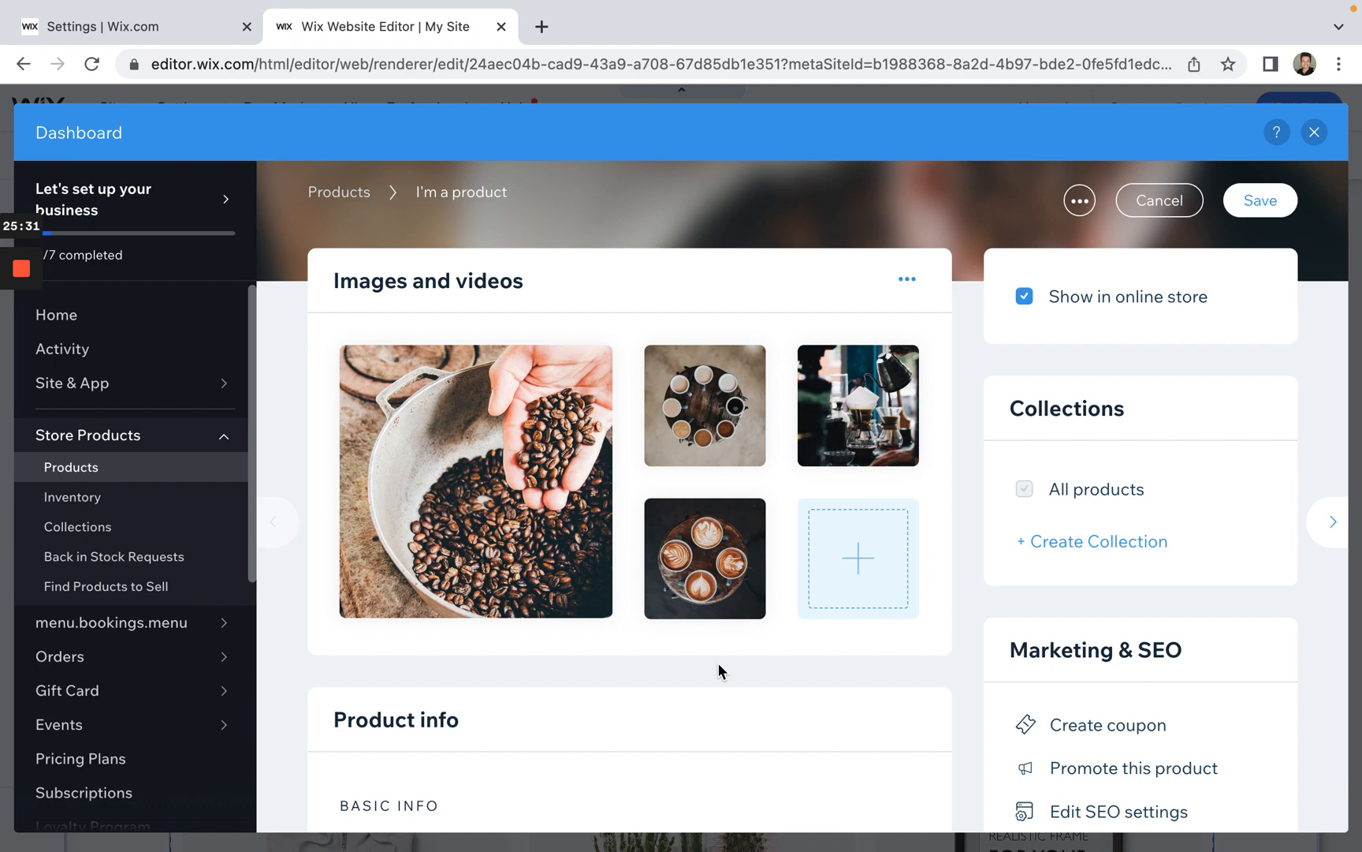
mouse_move(714, 418)
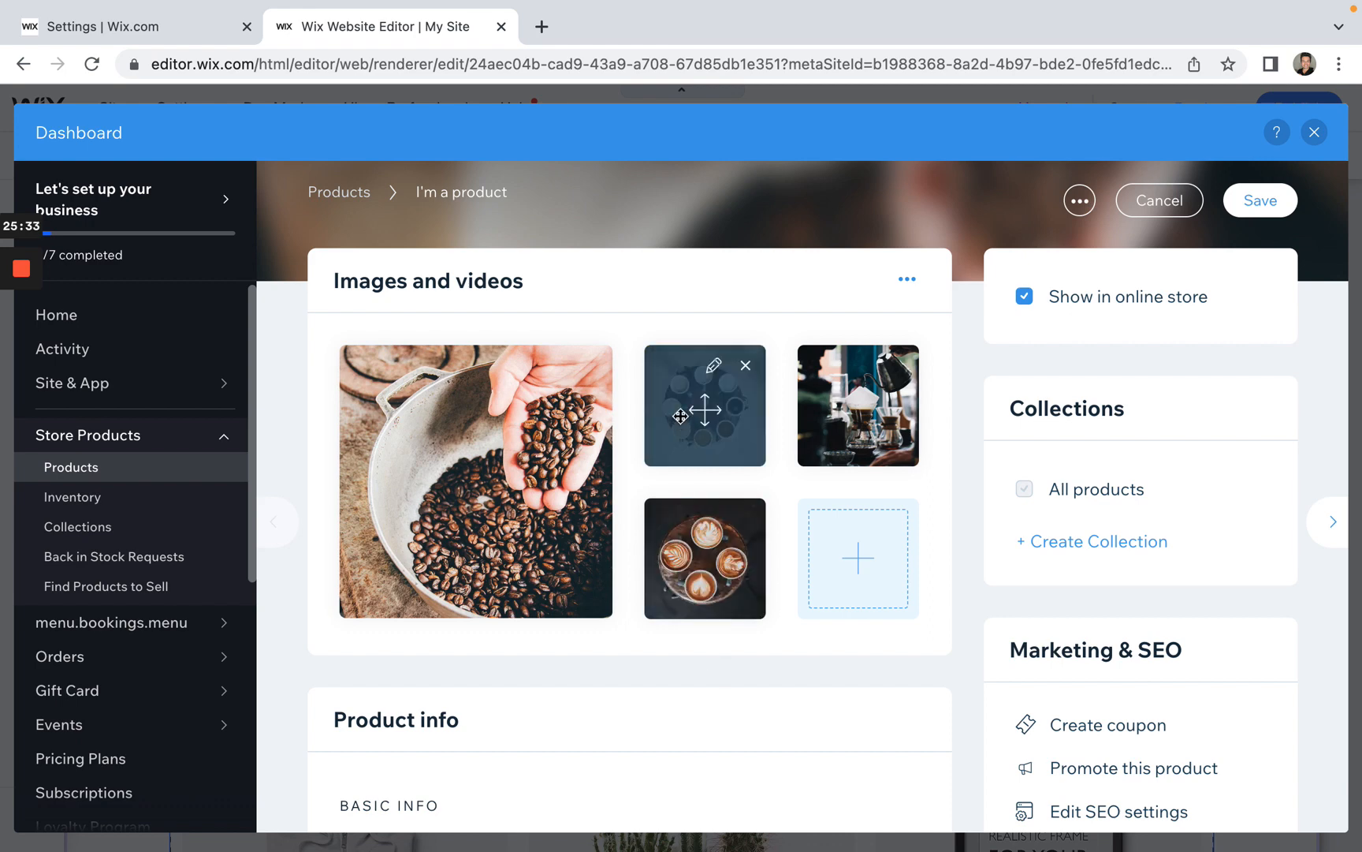
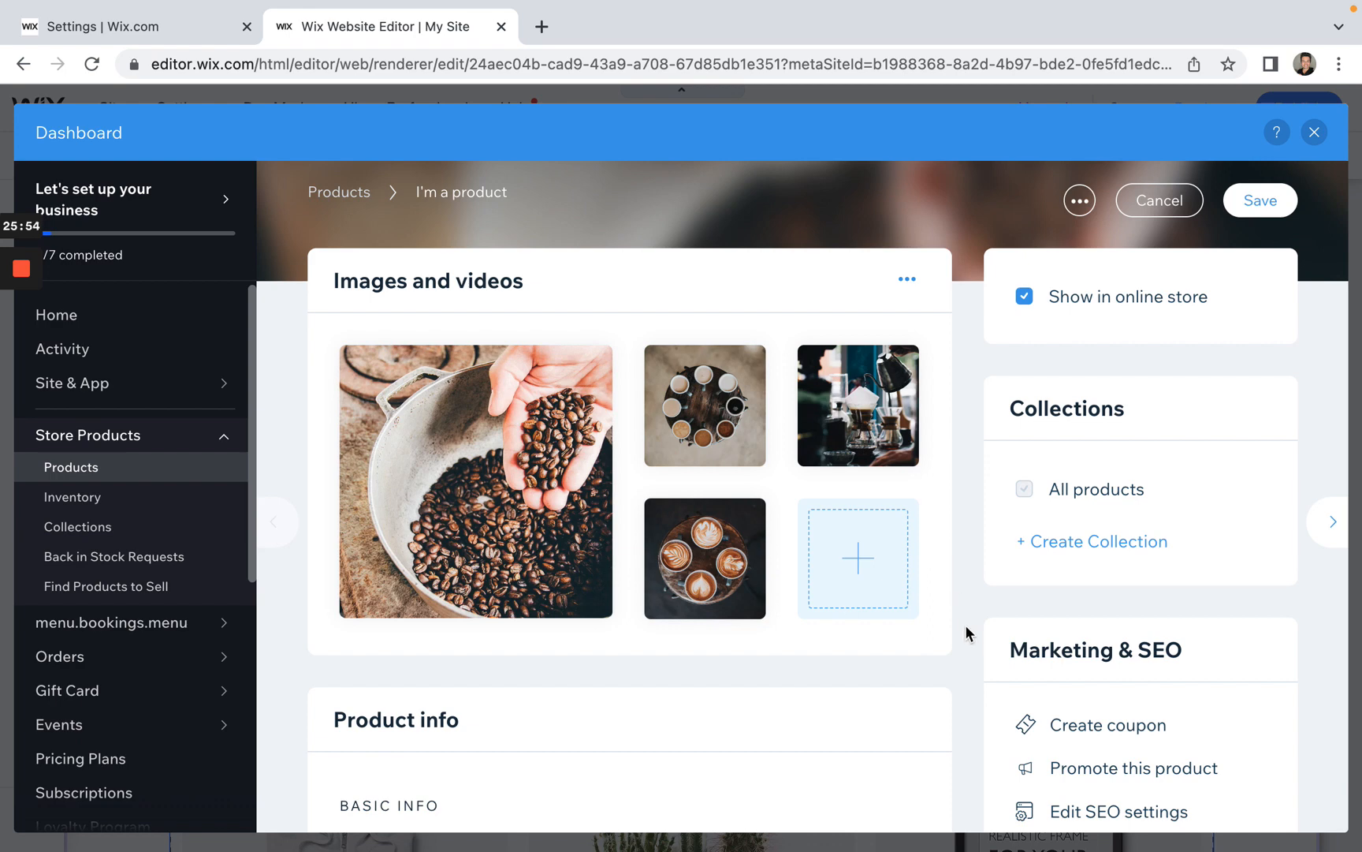
scroll(968, 624, down, 3)
scroll(967, 625, down, 2)
click(416, 572)
key(ctrl+a)
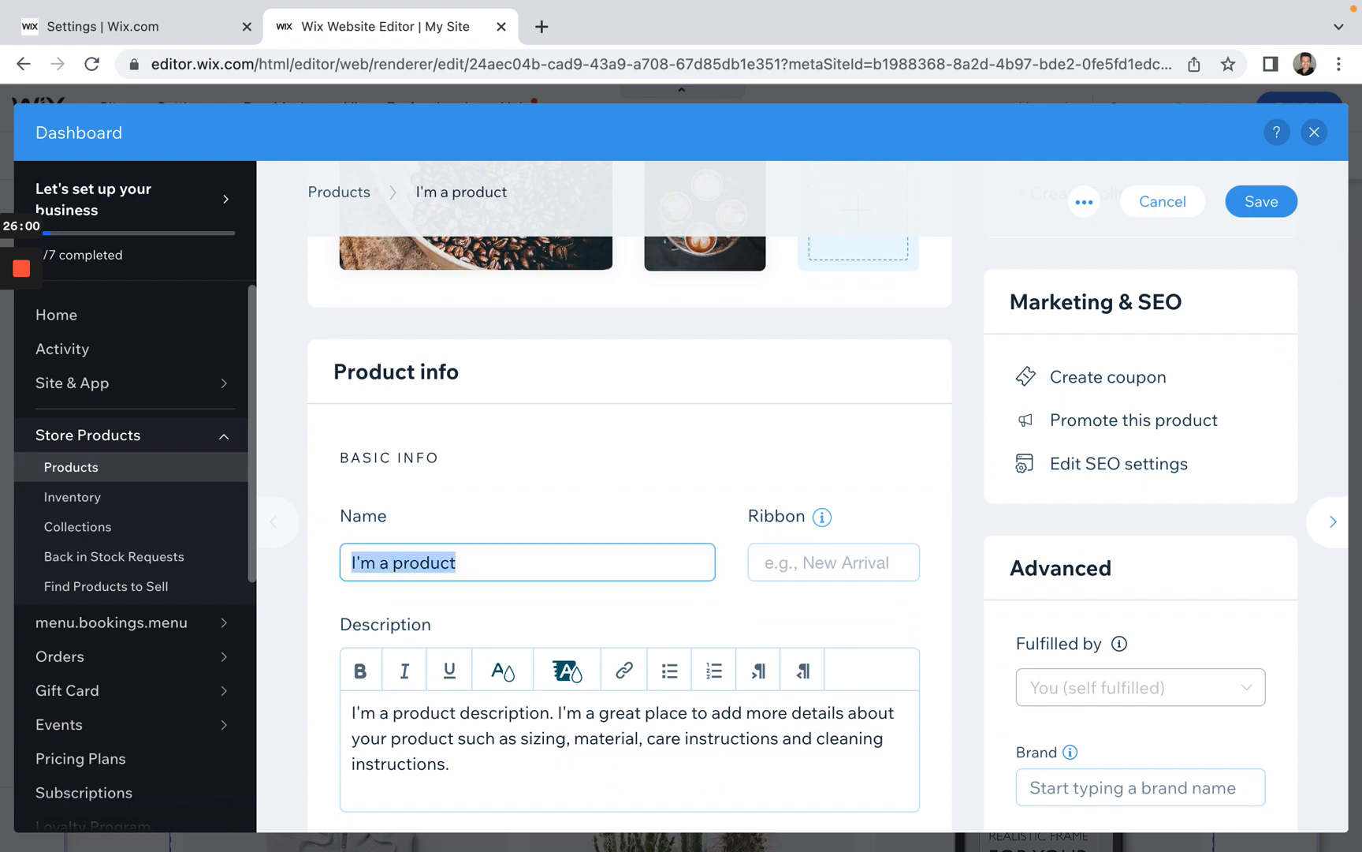
text(I'm )
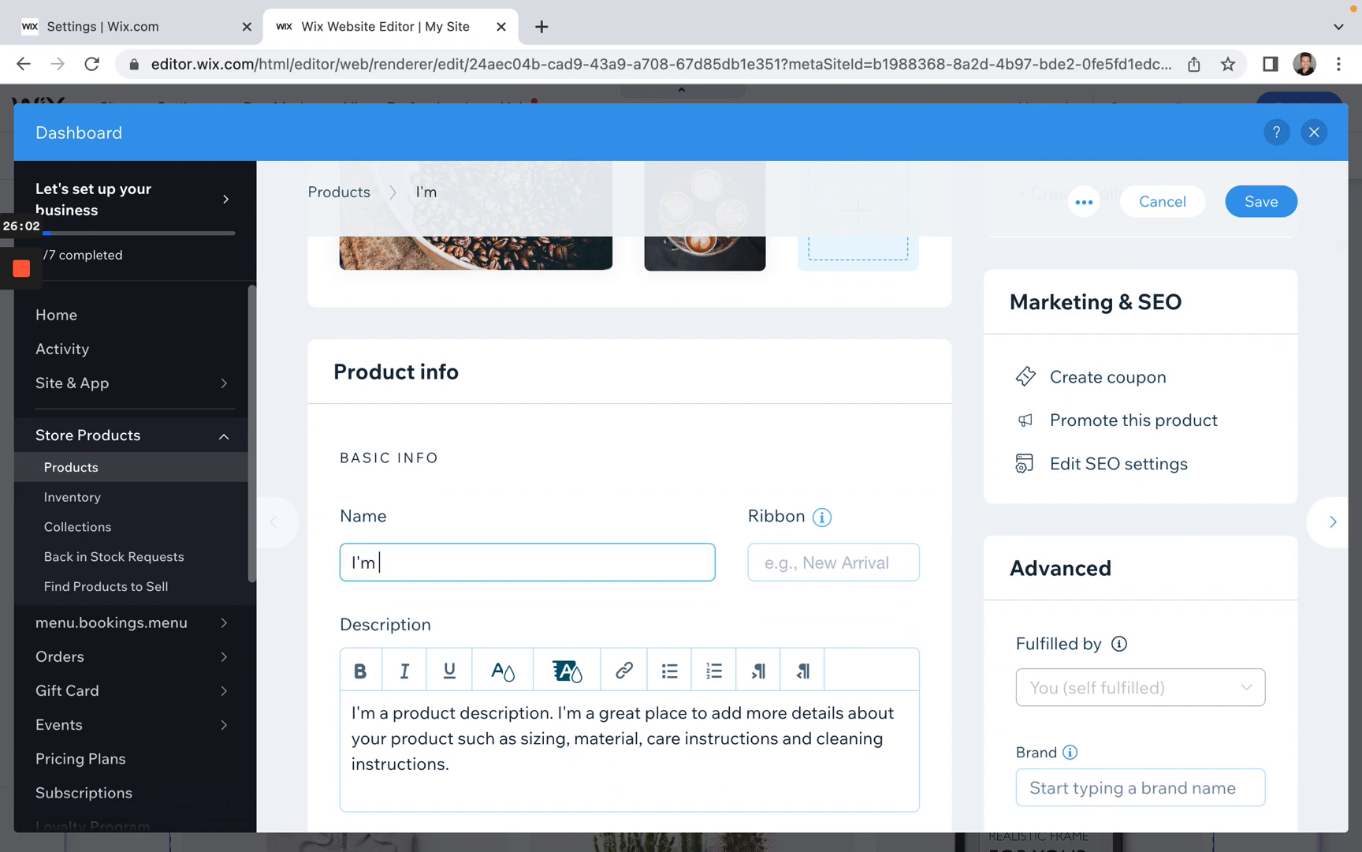
text(a Coffee Bean)
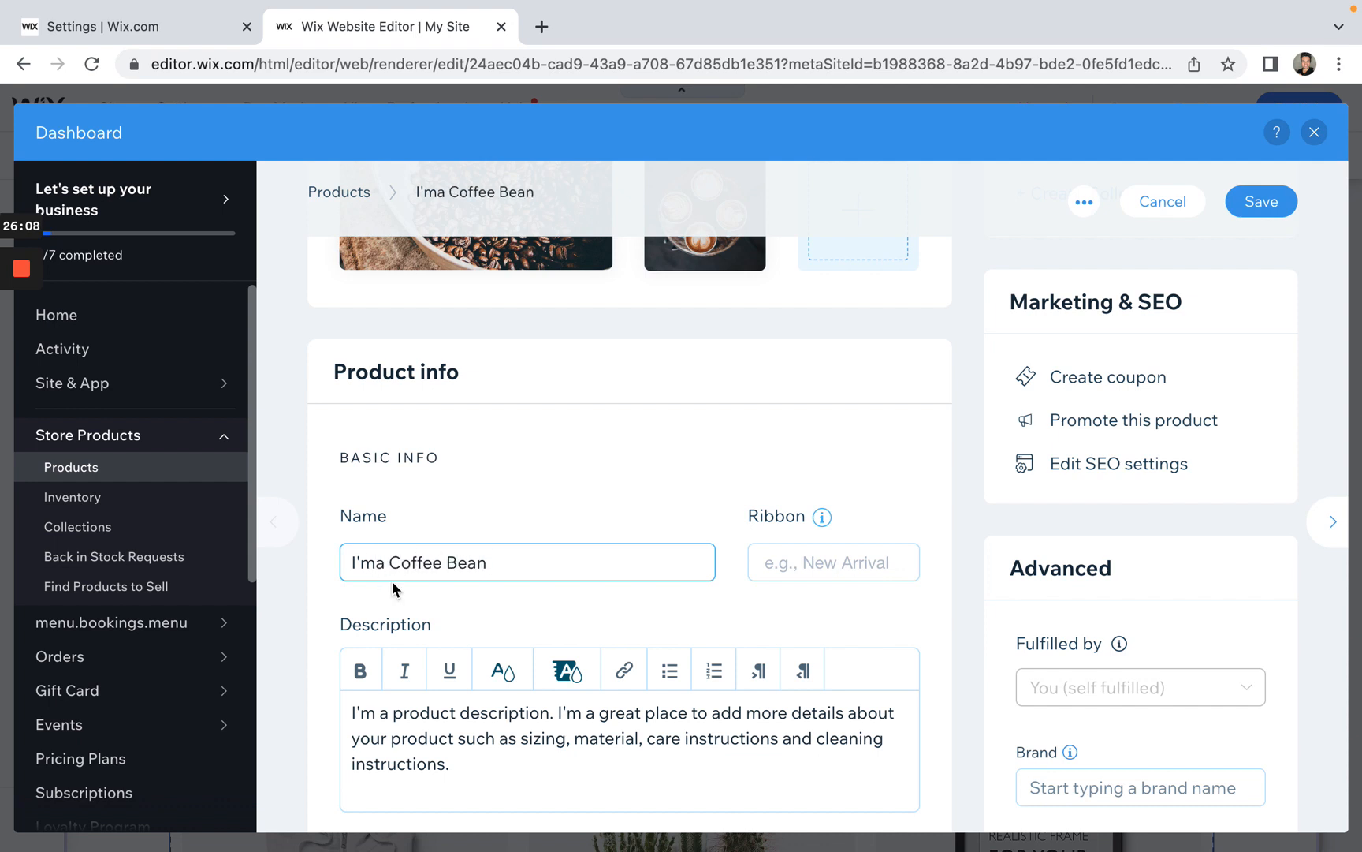
Step: Correct the beginning of the product name so it reads "Mr. Coffee Bean"
click(376, 561)
click(387, 562)
key(BackSpace)
text(M)
key(BackSpace)
key(BackSpace)
key(BackSpace)
key(BackSpace)
key(BackSpace)
text(Mr)
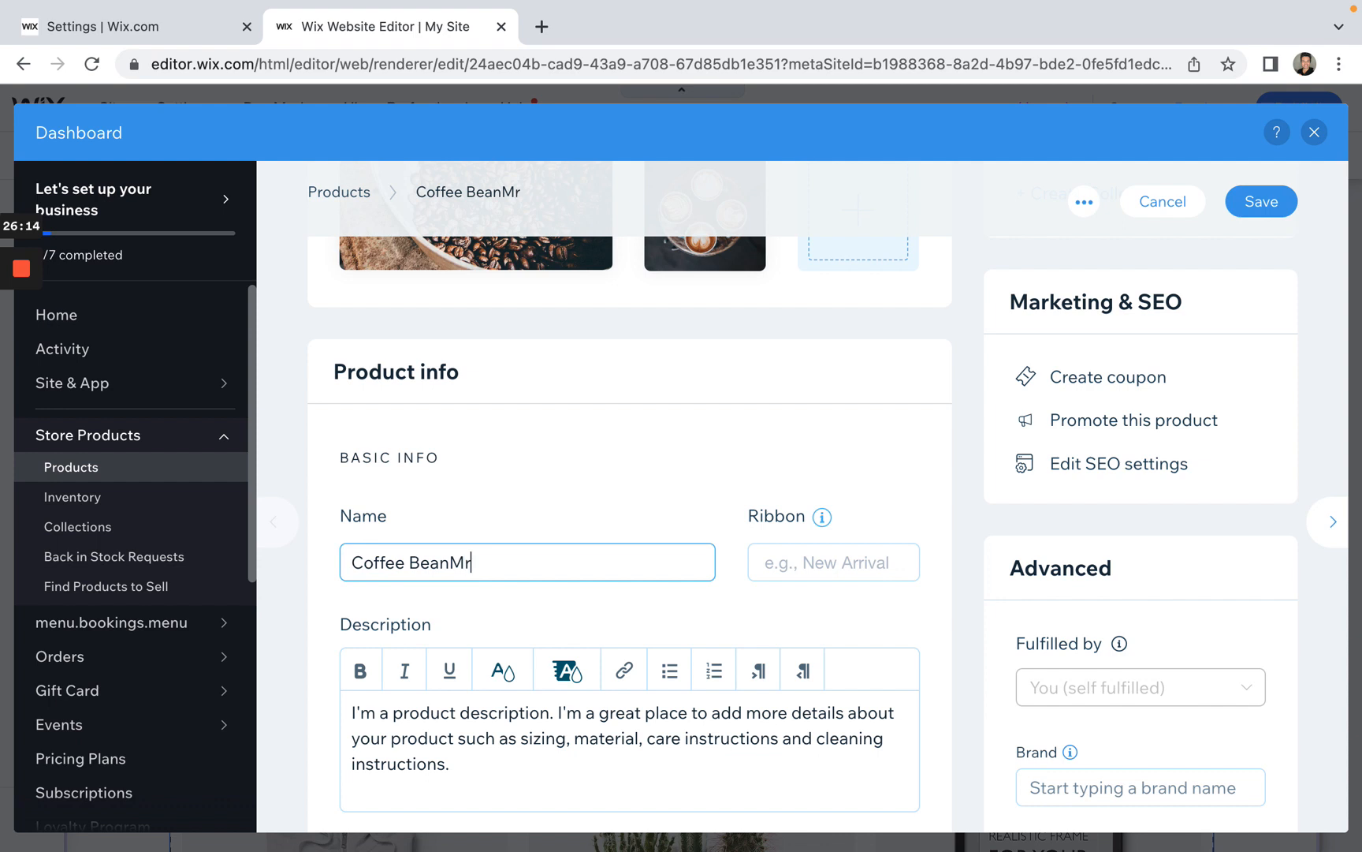
text(Mr.)
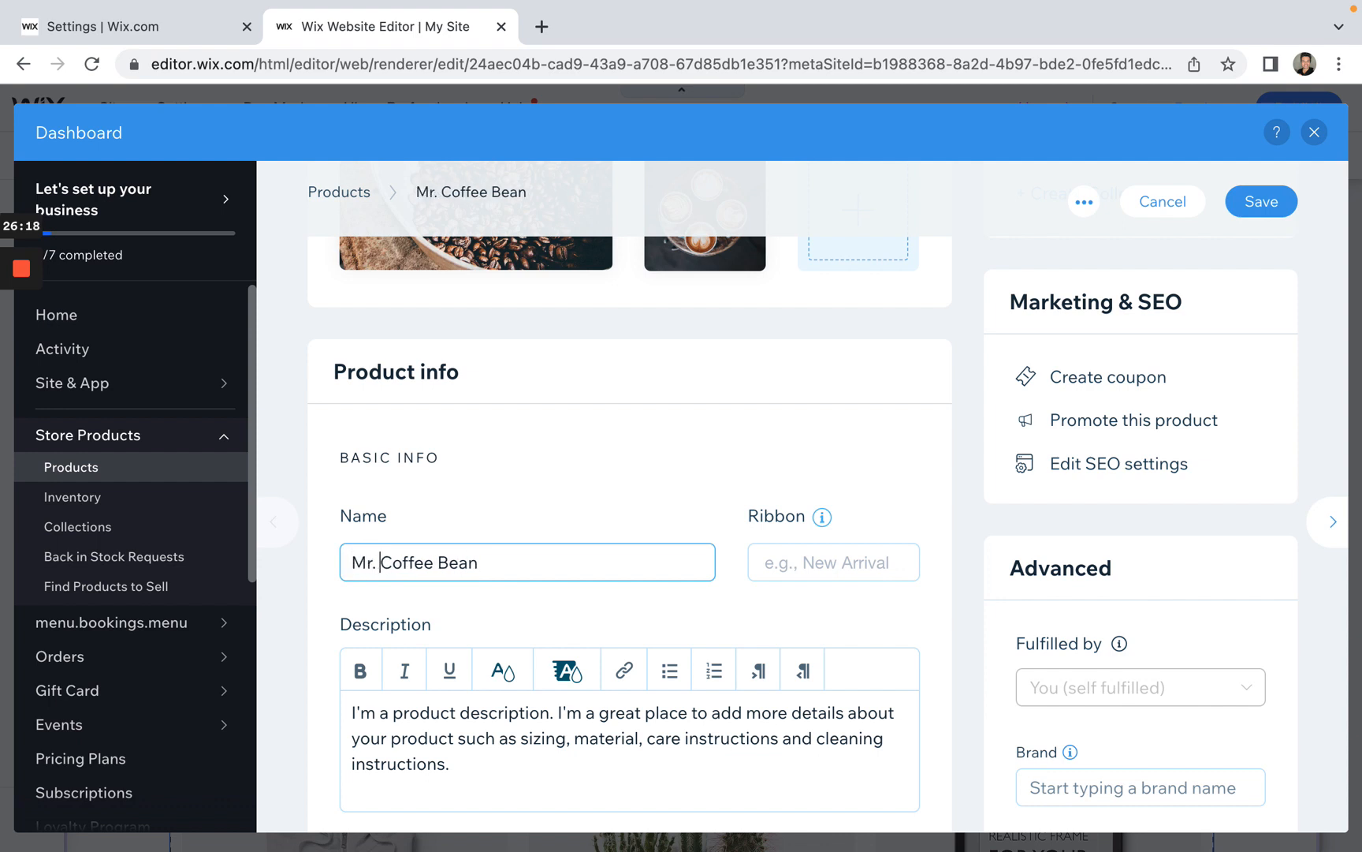
click(672, 514)
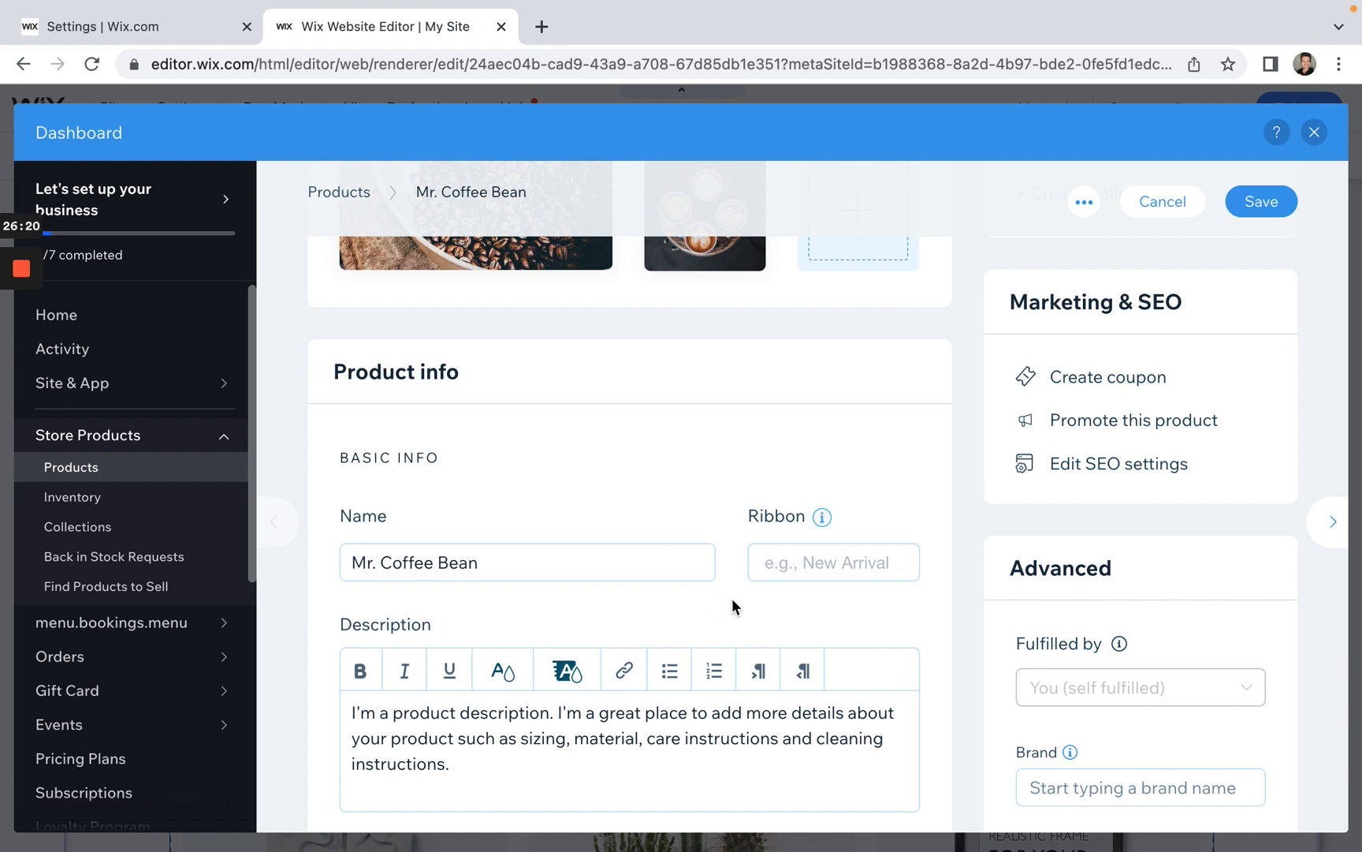
Step: Check the ribbon field's help text and set the product's ribbon to Sale
click(821, 564)
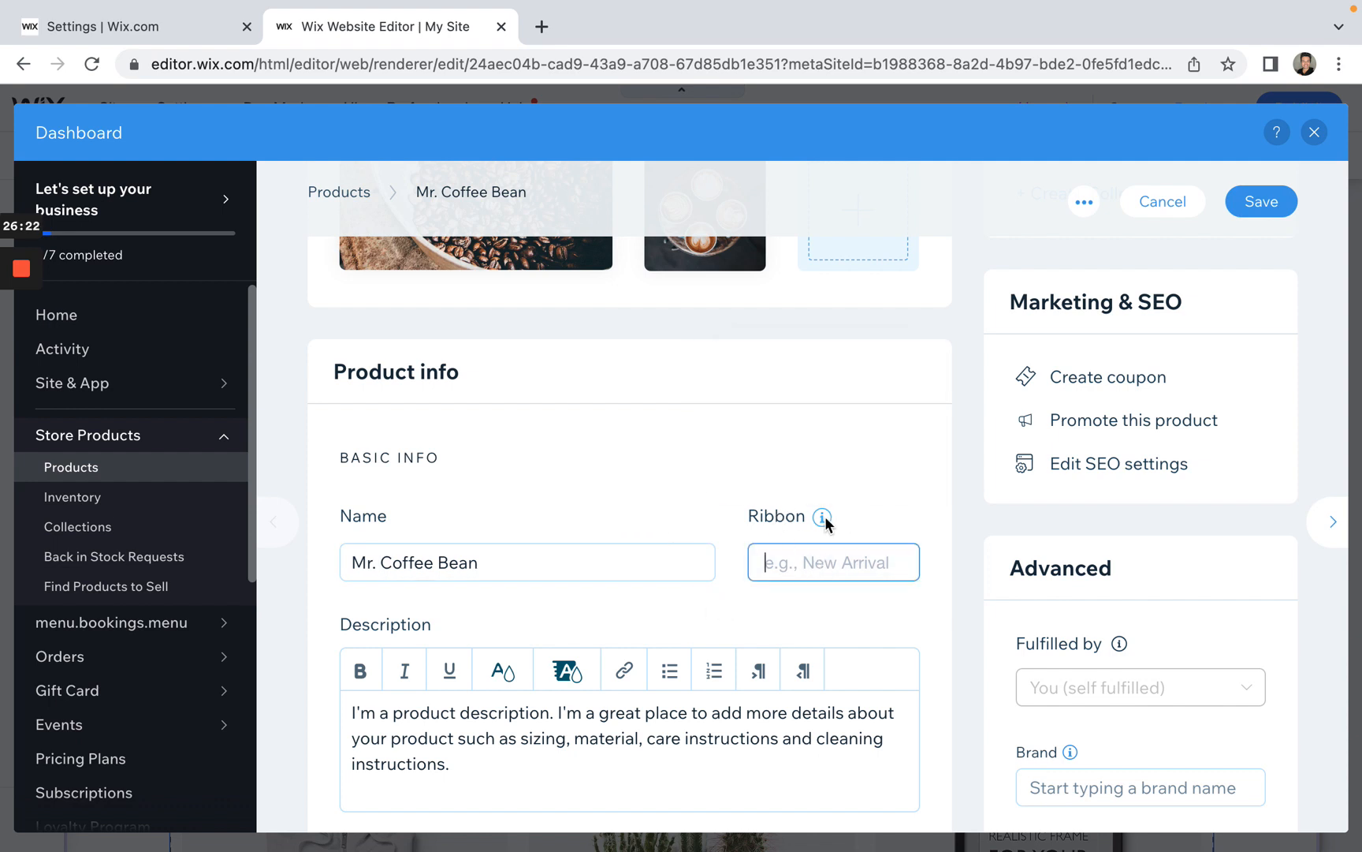
mouse_move(824, 521)
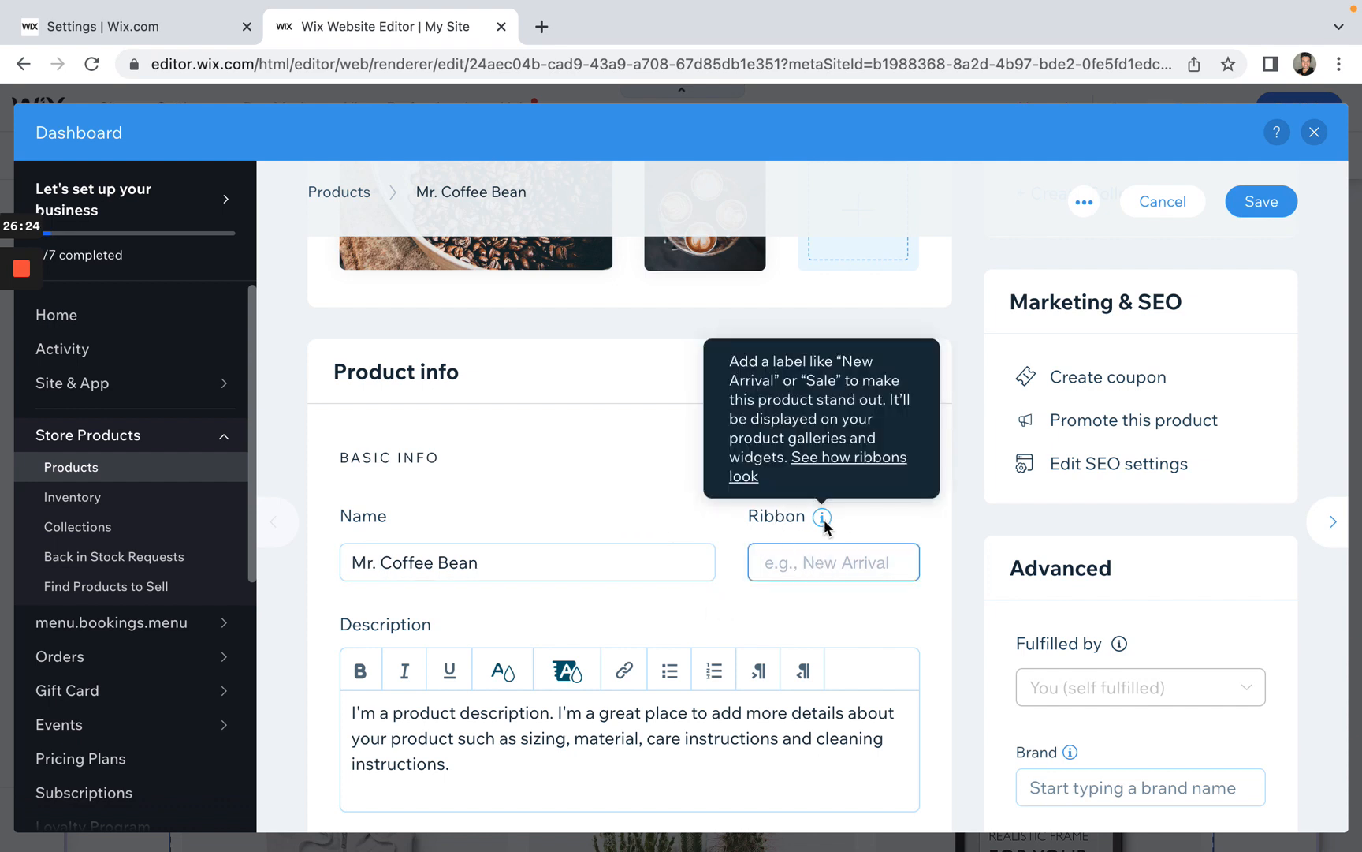
text(SALE)
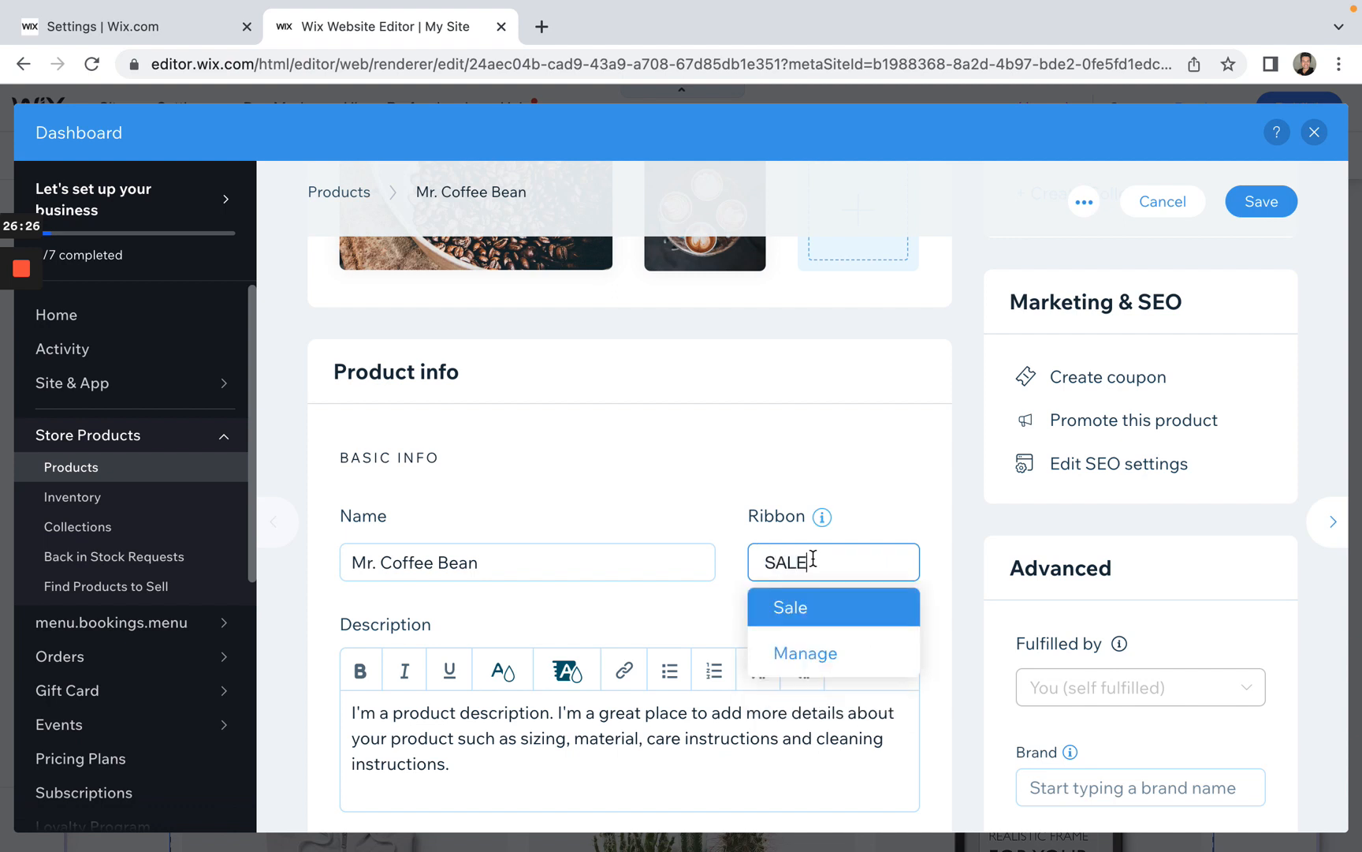
key(Return)
Step: Review the product's description and its additional info sections for product details, returns and shipping
scroll(952, 558, down, 3)
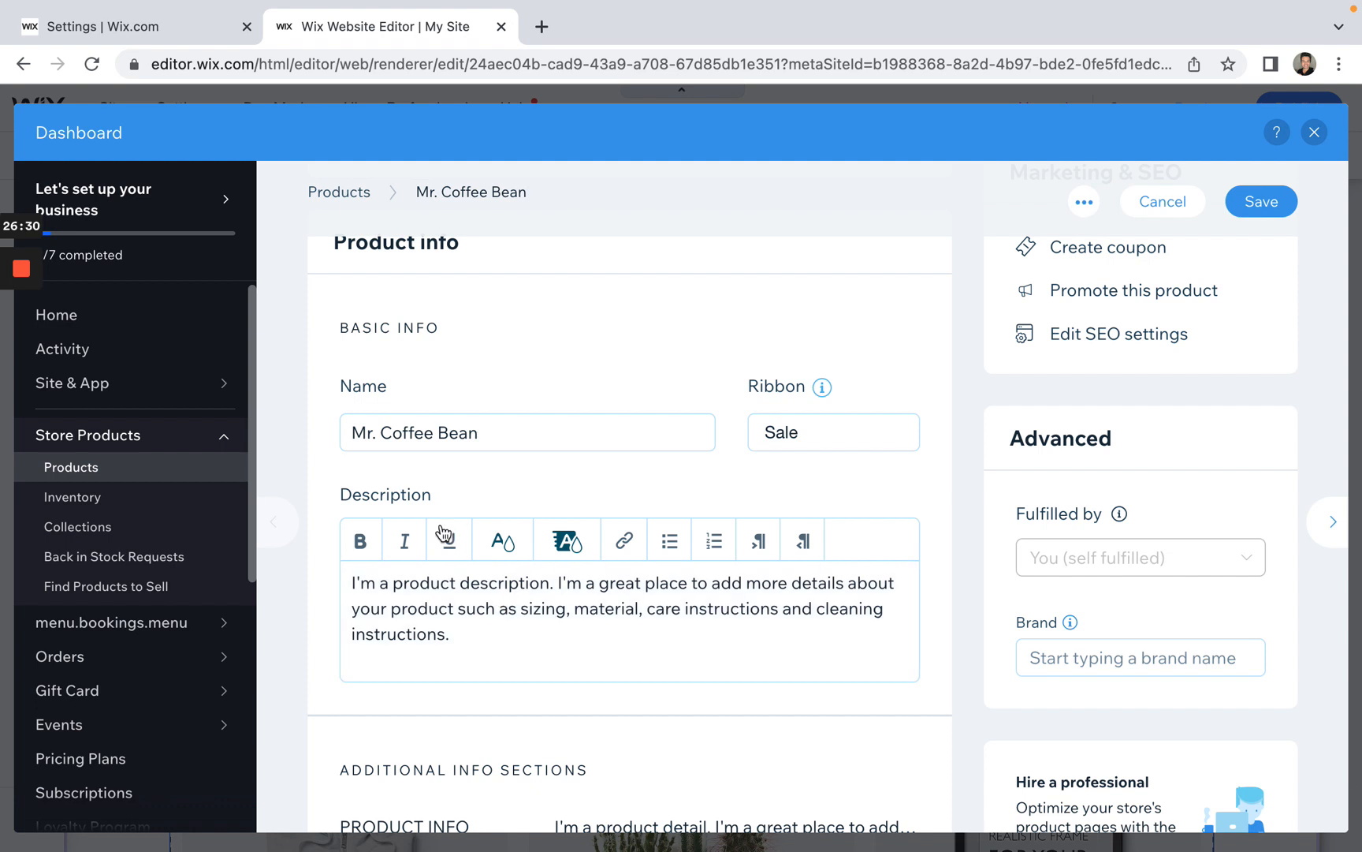
scroll(630, 599, down, 1)
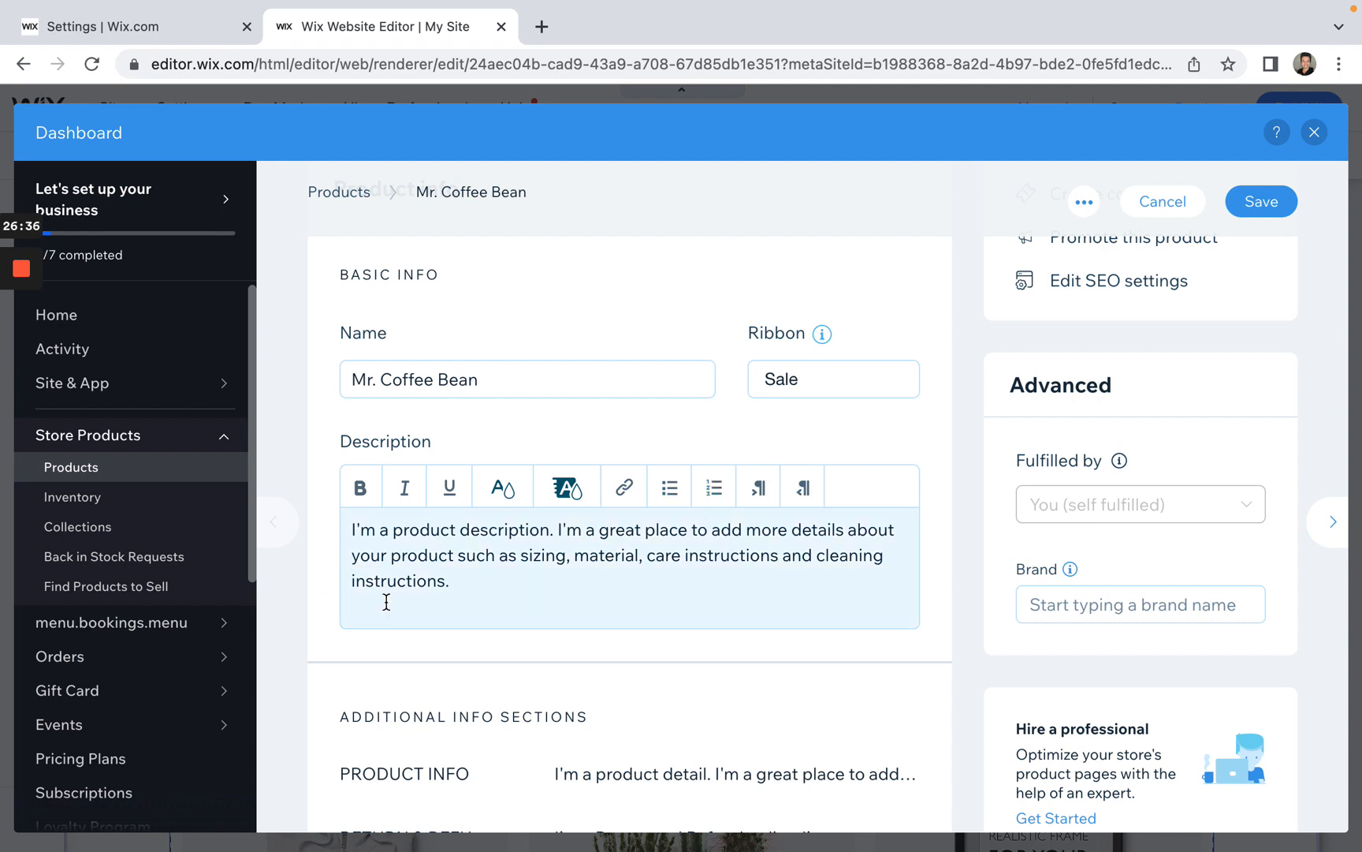
scroll(386, 603, down, 3)
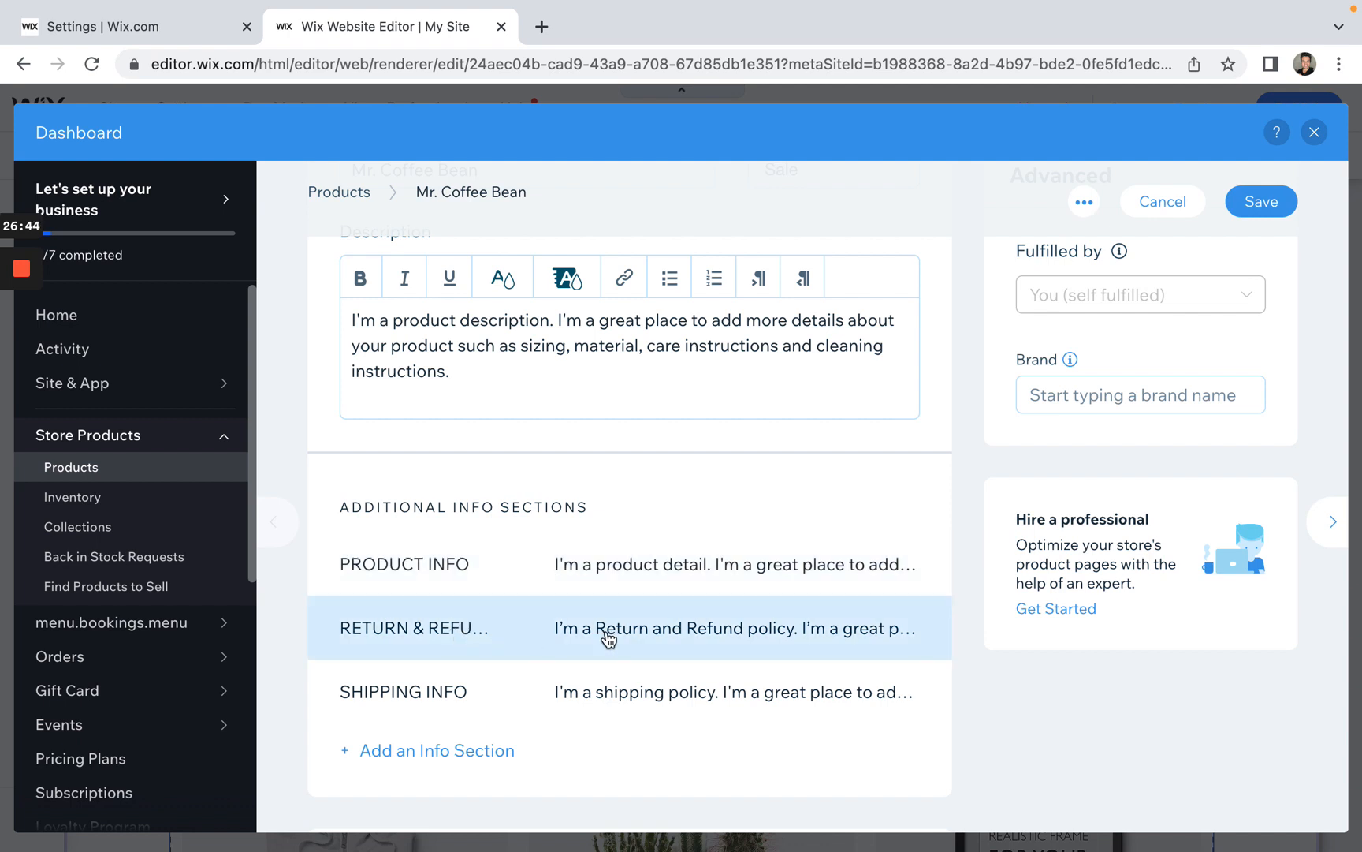
Step: Turn on the sale setting in the product's pricing section
scroll(552, 641, down, 1)
scroll(470, 675, down, 1)
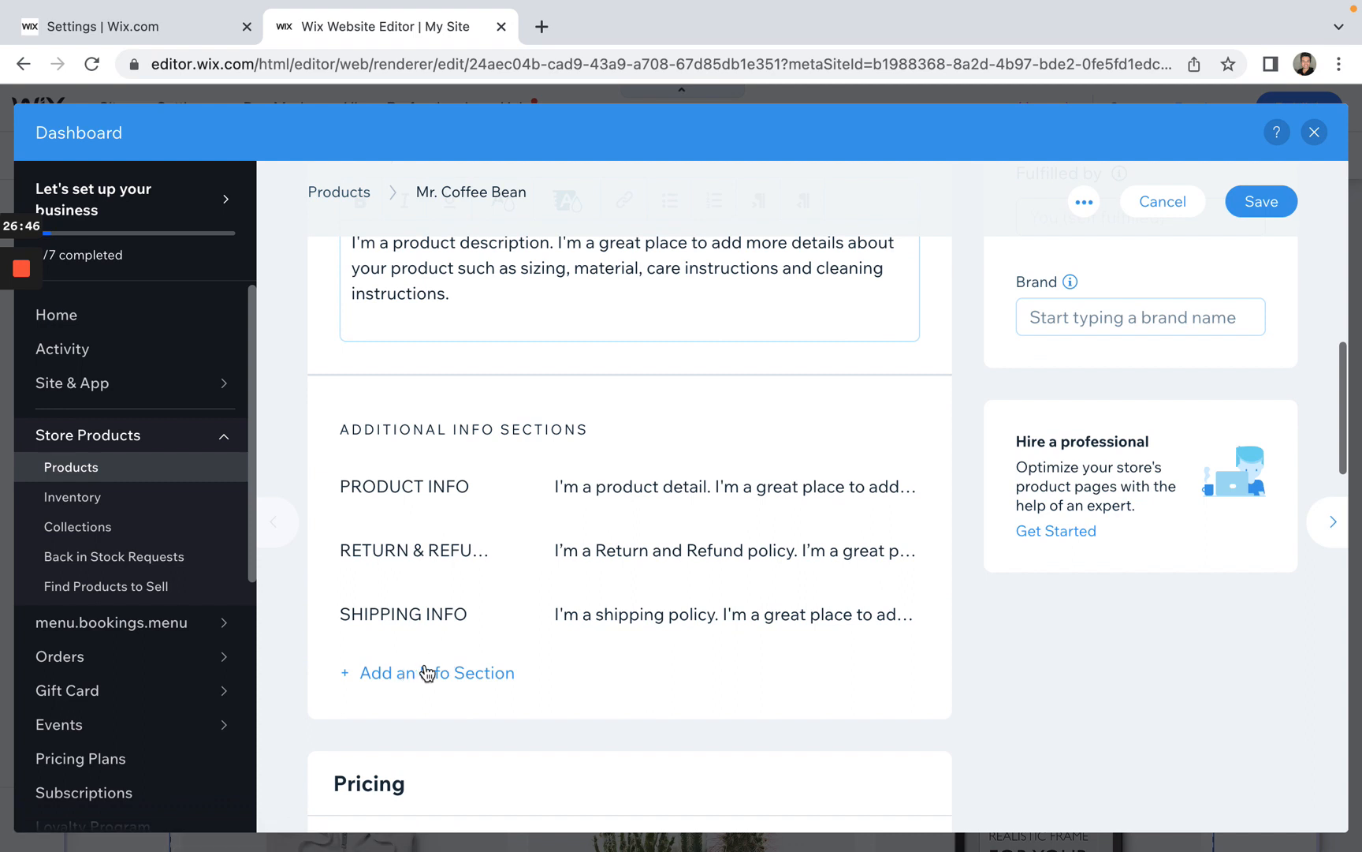
scroll(489, 680, down, 1)
scroll(493, 682, down, 3)
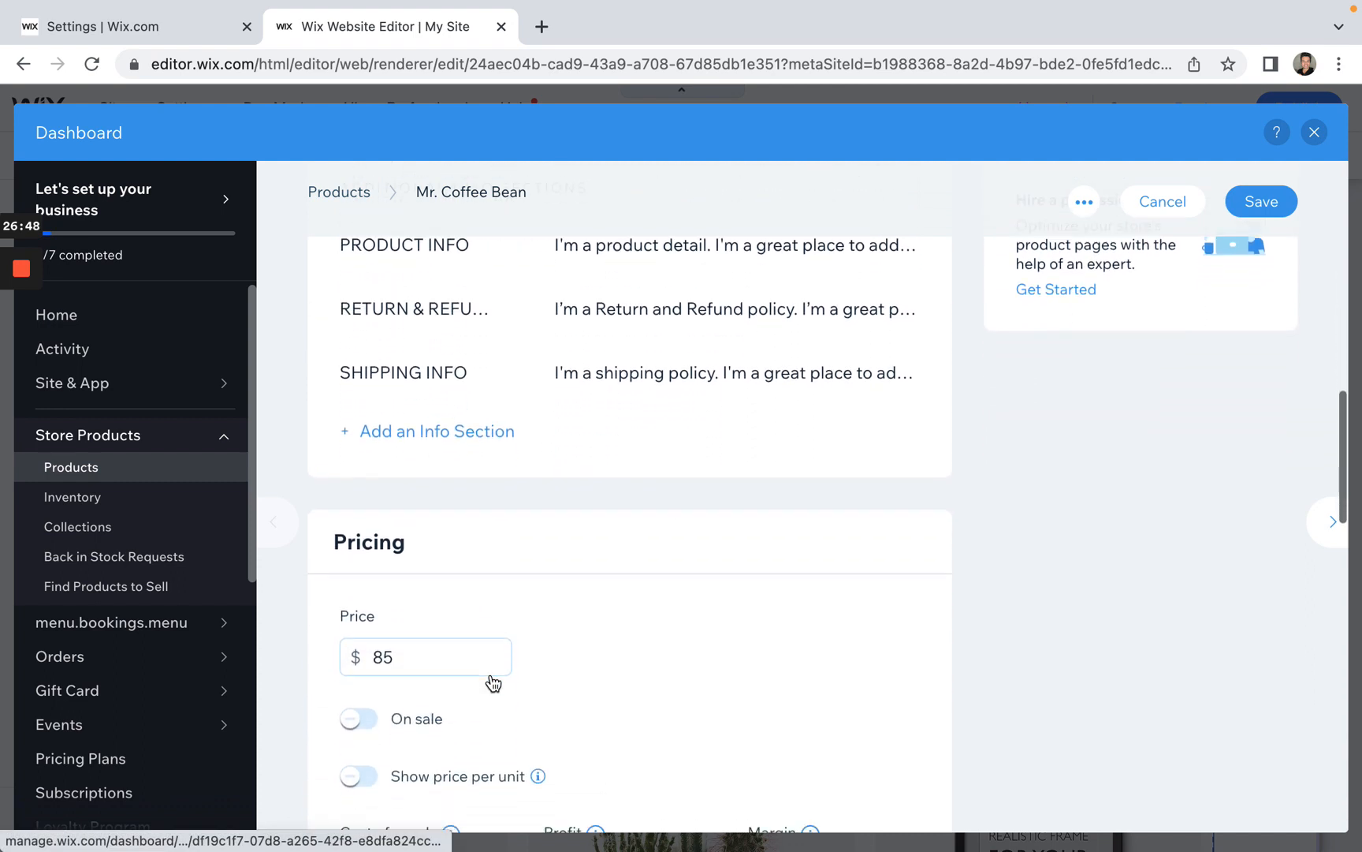
scroll(347, 552, down, 1)
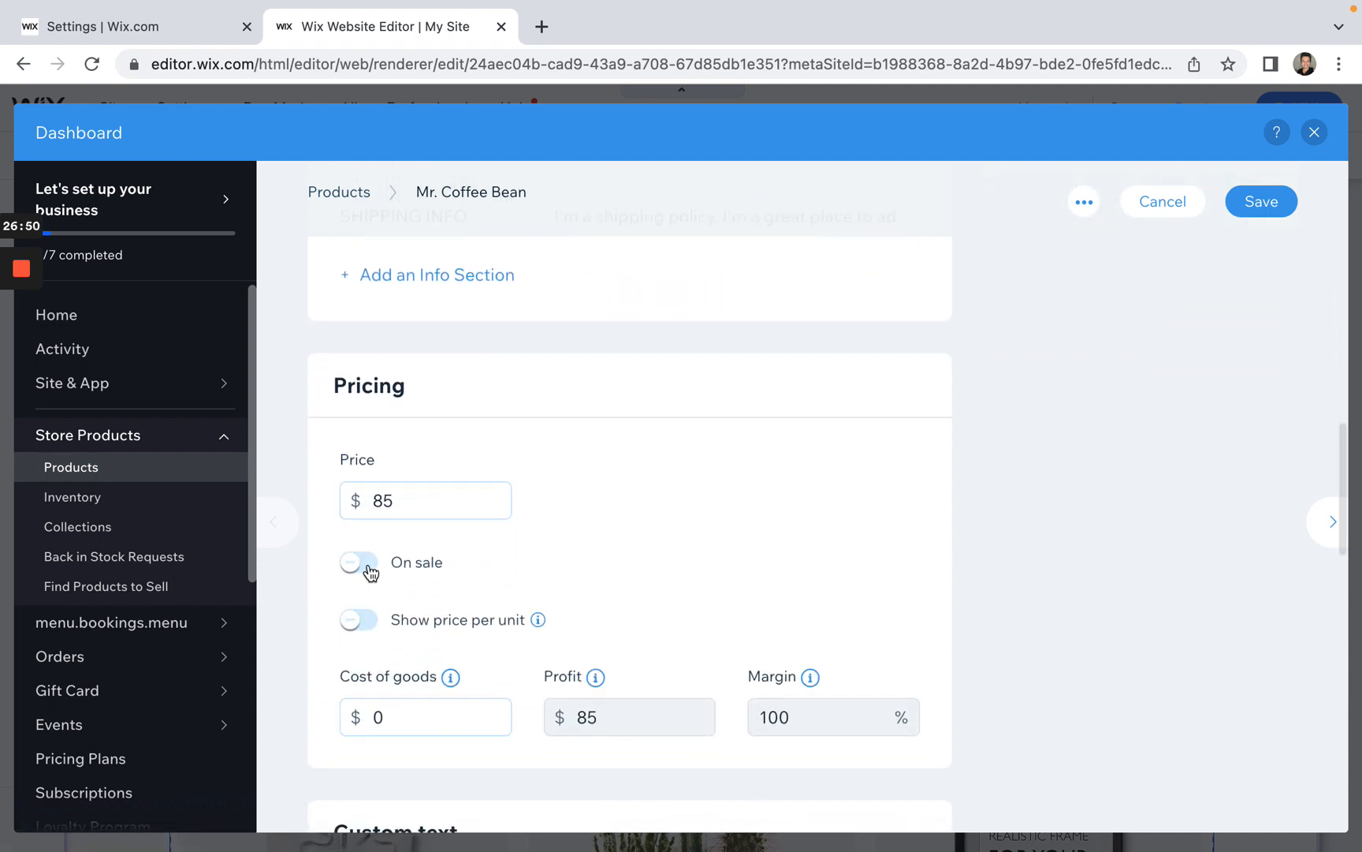
click(359, 562)
scroll(316, 633, down, 3)
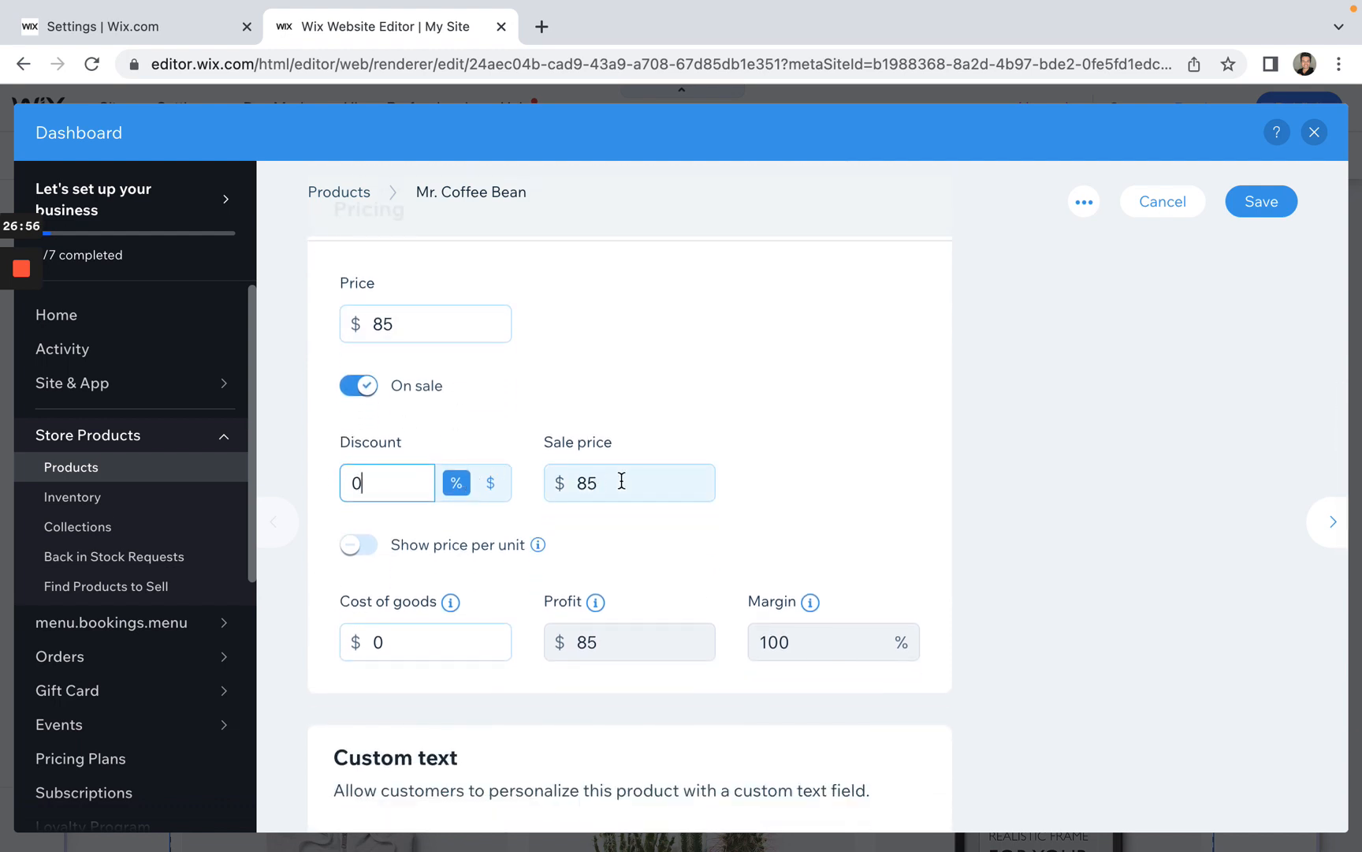
Step: Try a sale price of $20 for the product, and clear it along with the discount amount
click(599, 489)
double_click(599, 489)
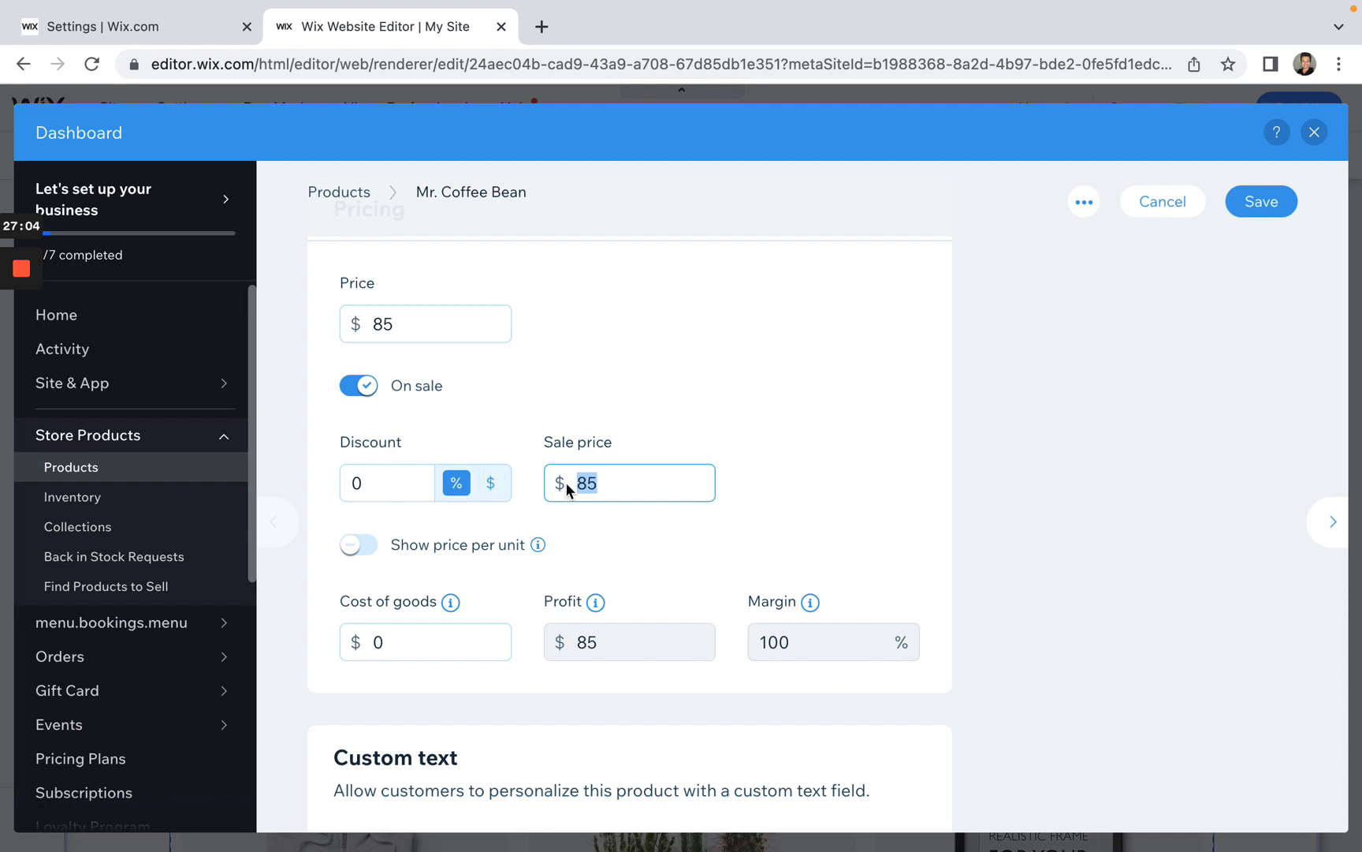
text(20)
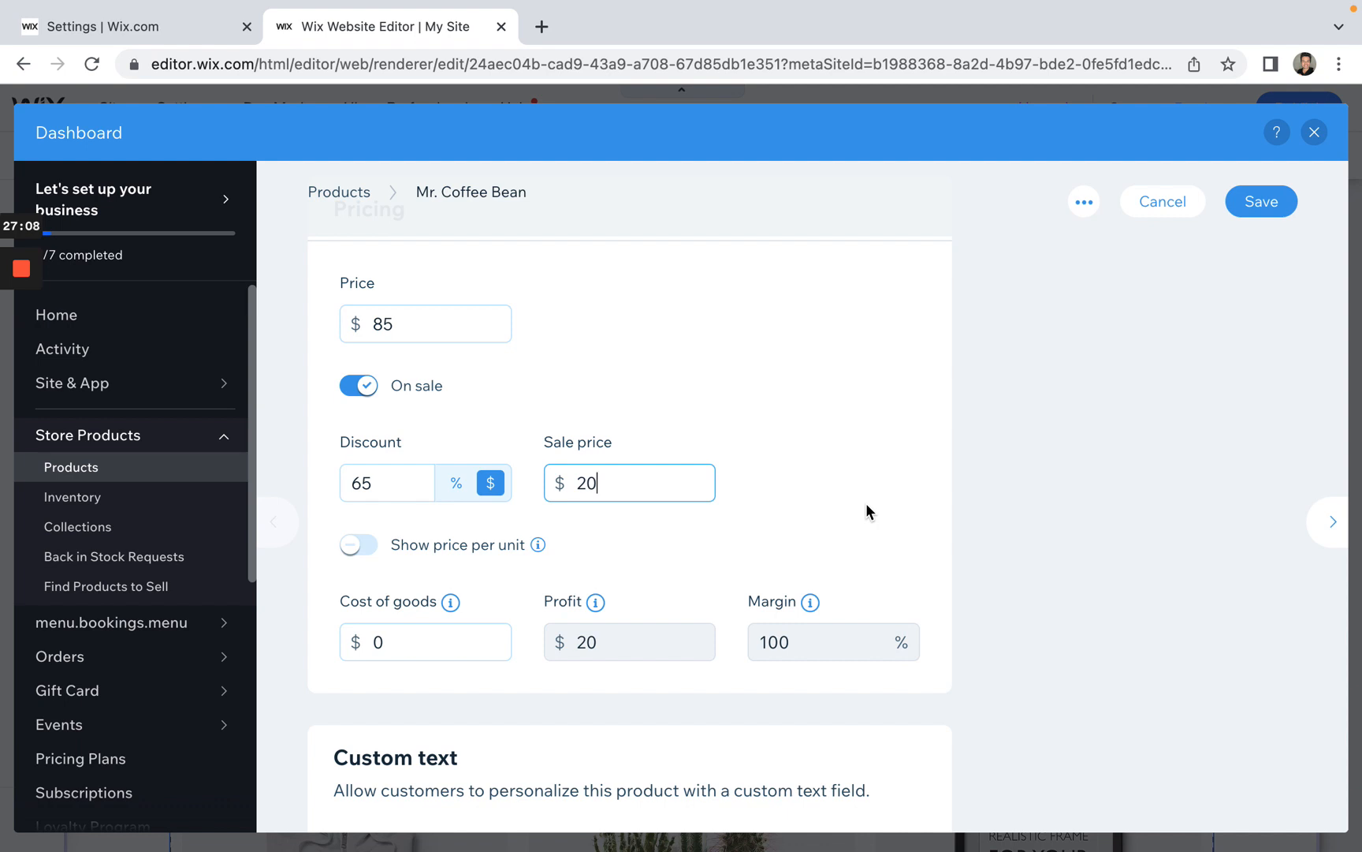
key(BackSpace)
key(BackSpace)
key(shift+Tab)
key(BackSpace)
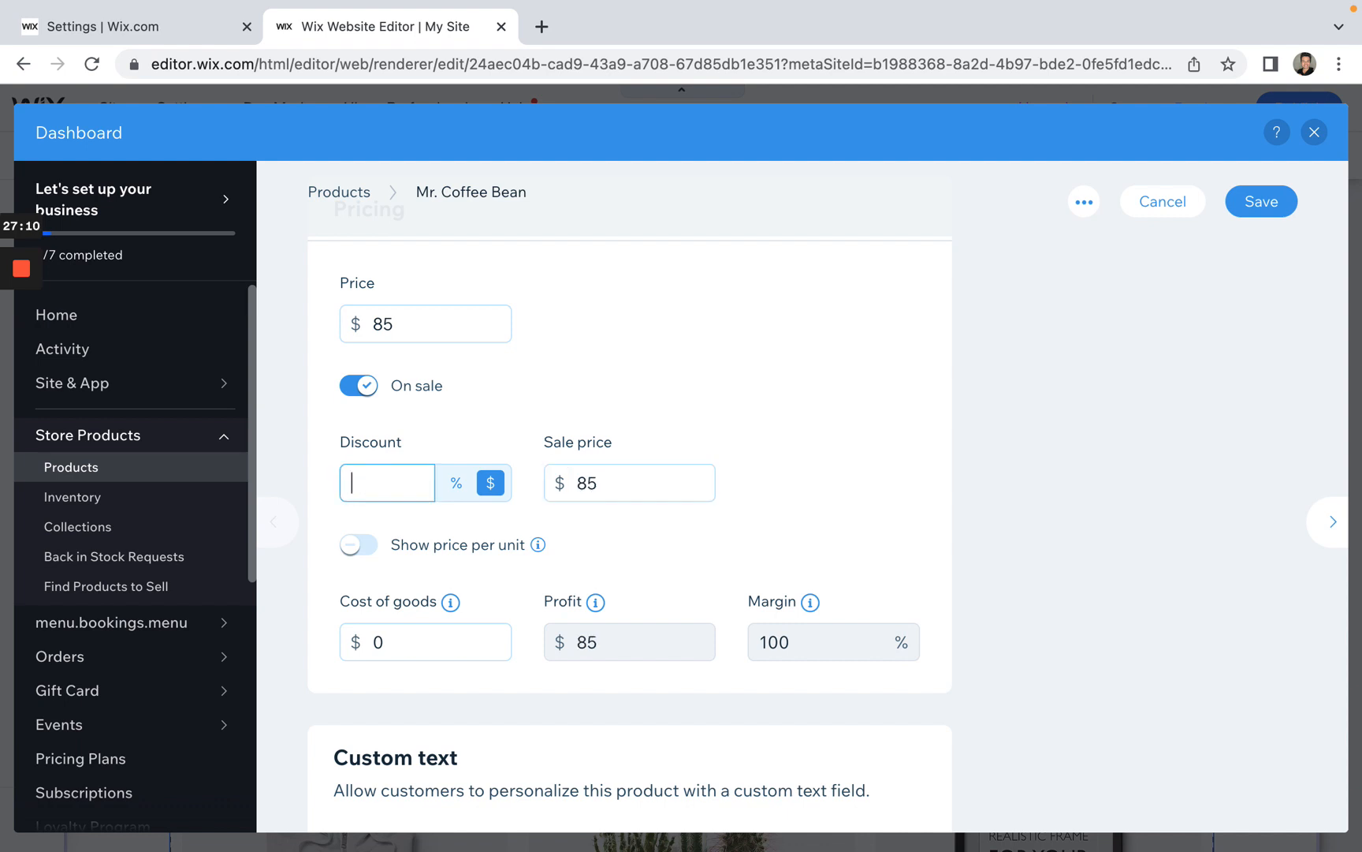
Step: Try a discount of 50 and replace it by entering a sale price of $50
text(50)
double_click(593, 481)
text(50)
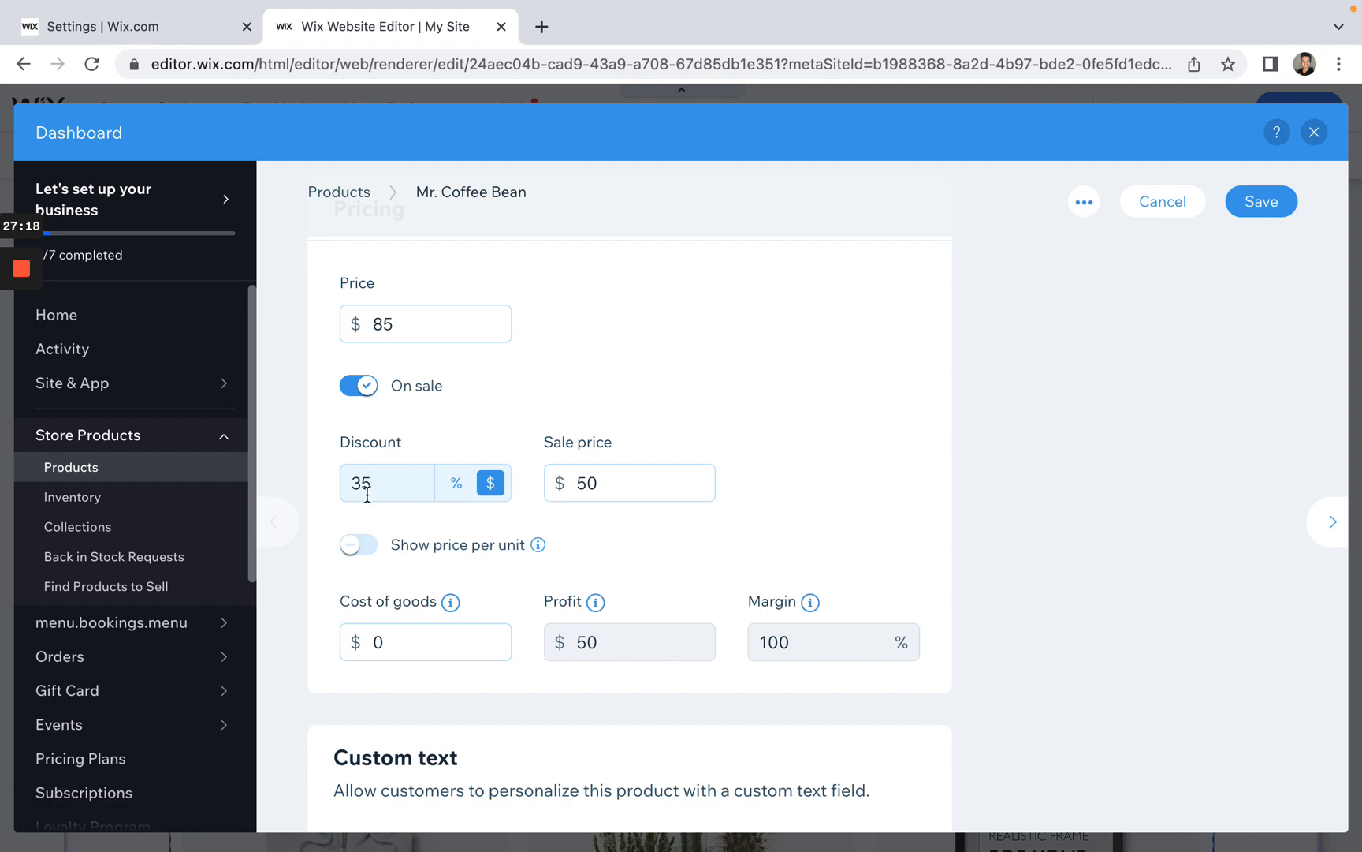
Step: Switch the discount type to percent and back to dollars, and set the sale price to $50
click(456, 488)
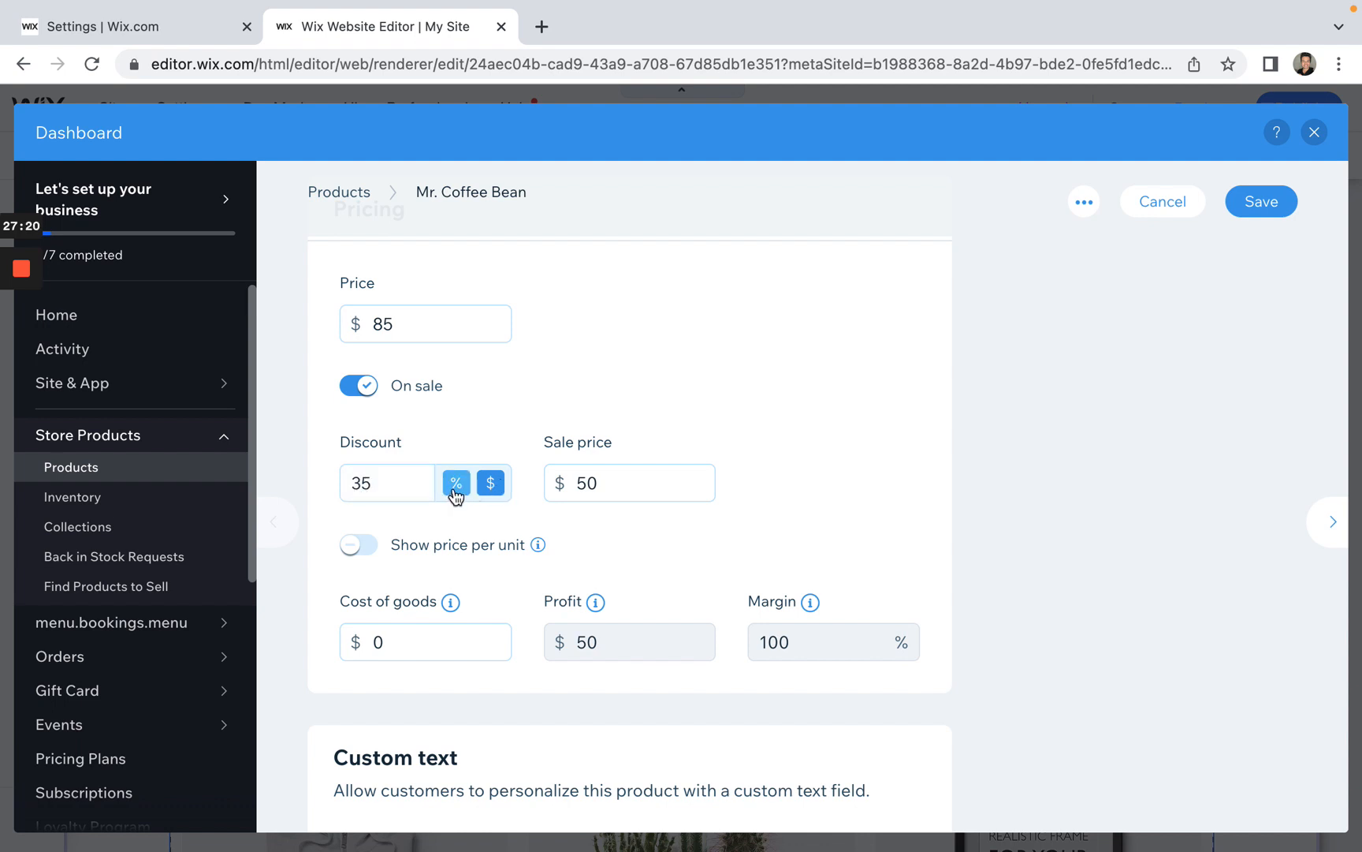
click(496, 493)
double_click(603, 487)
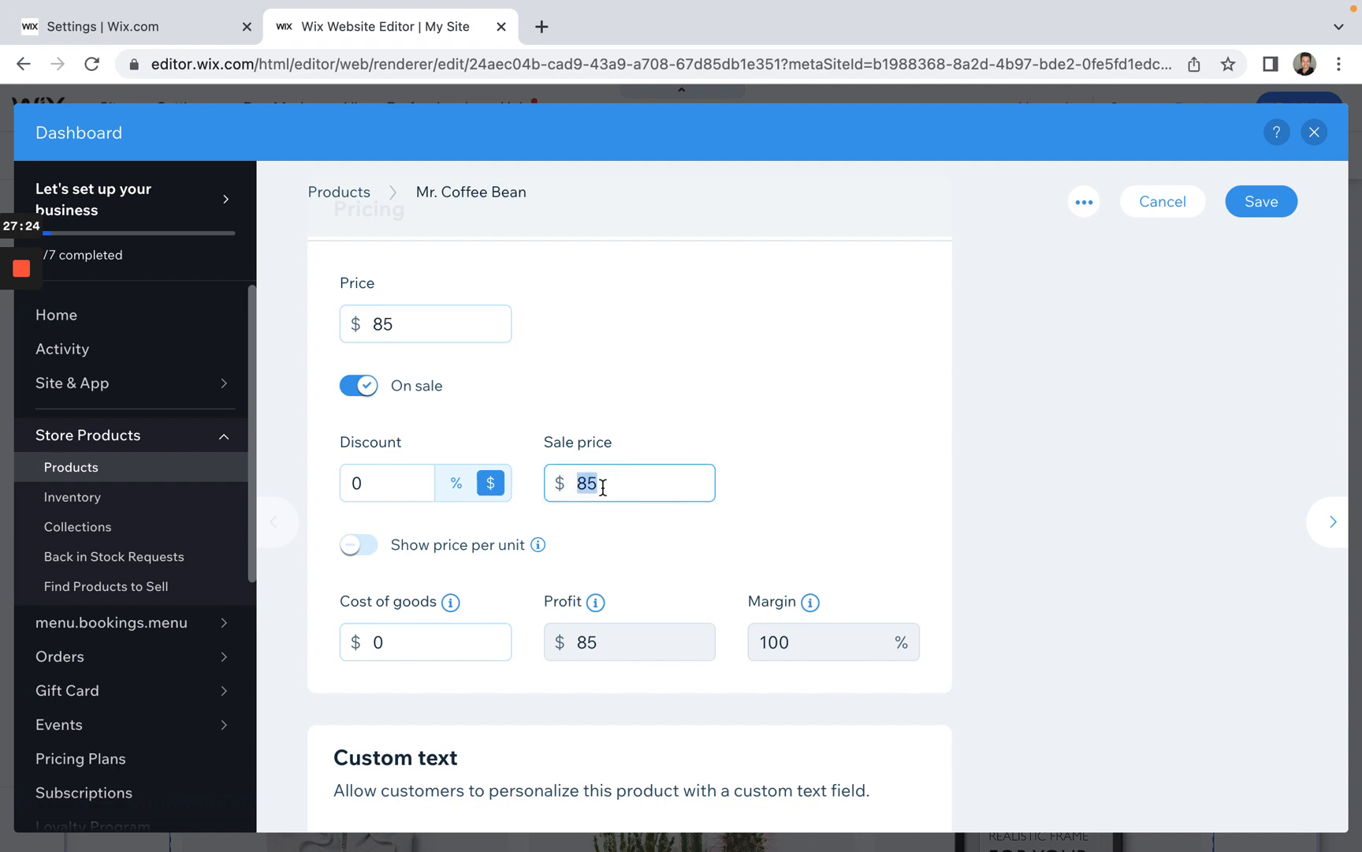
text(50)
Step: Turn on the price-per-unit display to look at its quantity and base unit settings, and turn it off again
scroll(827, 516, down, 2)
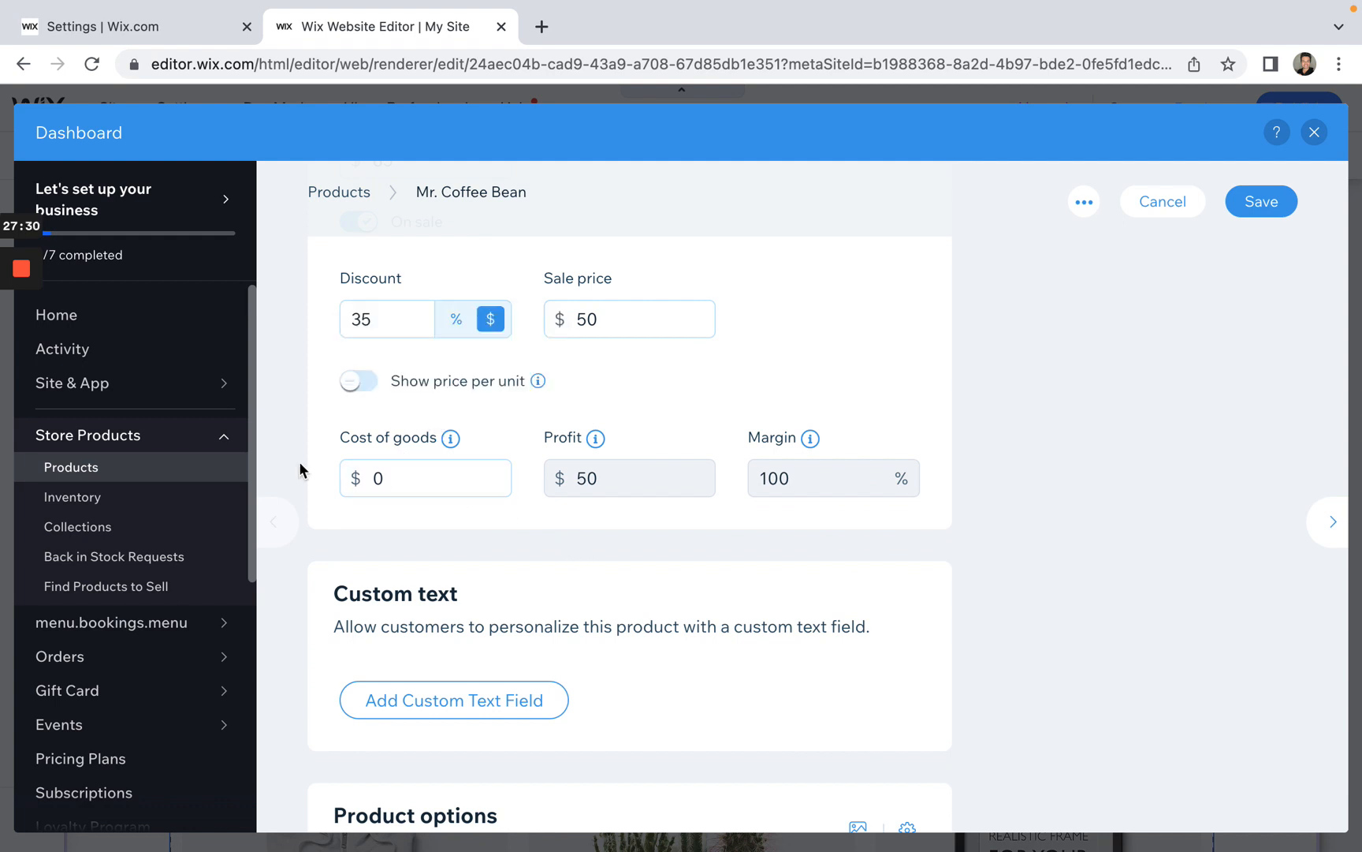
click(385, 385)
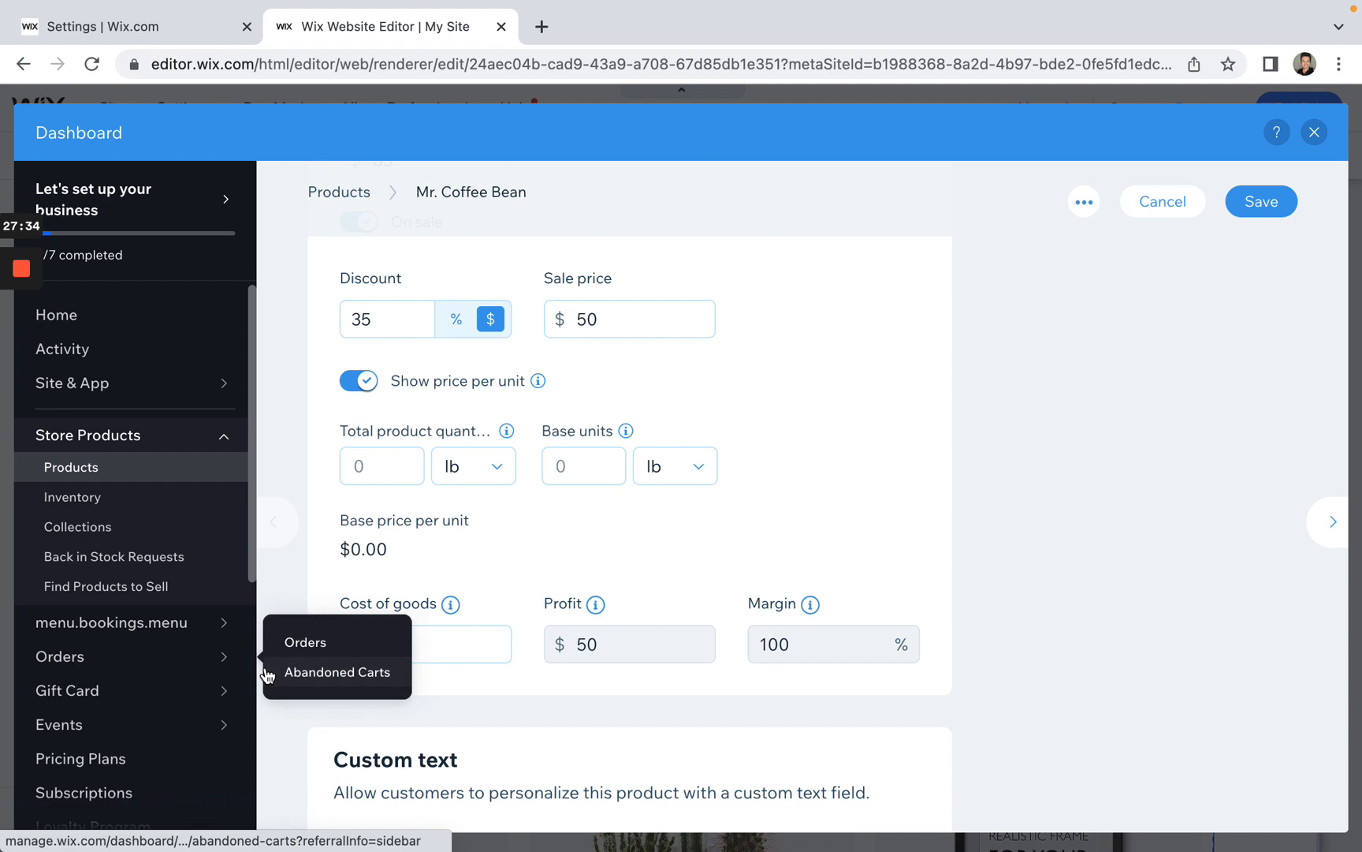
scroll(900, 540, up, 1)
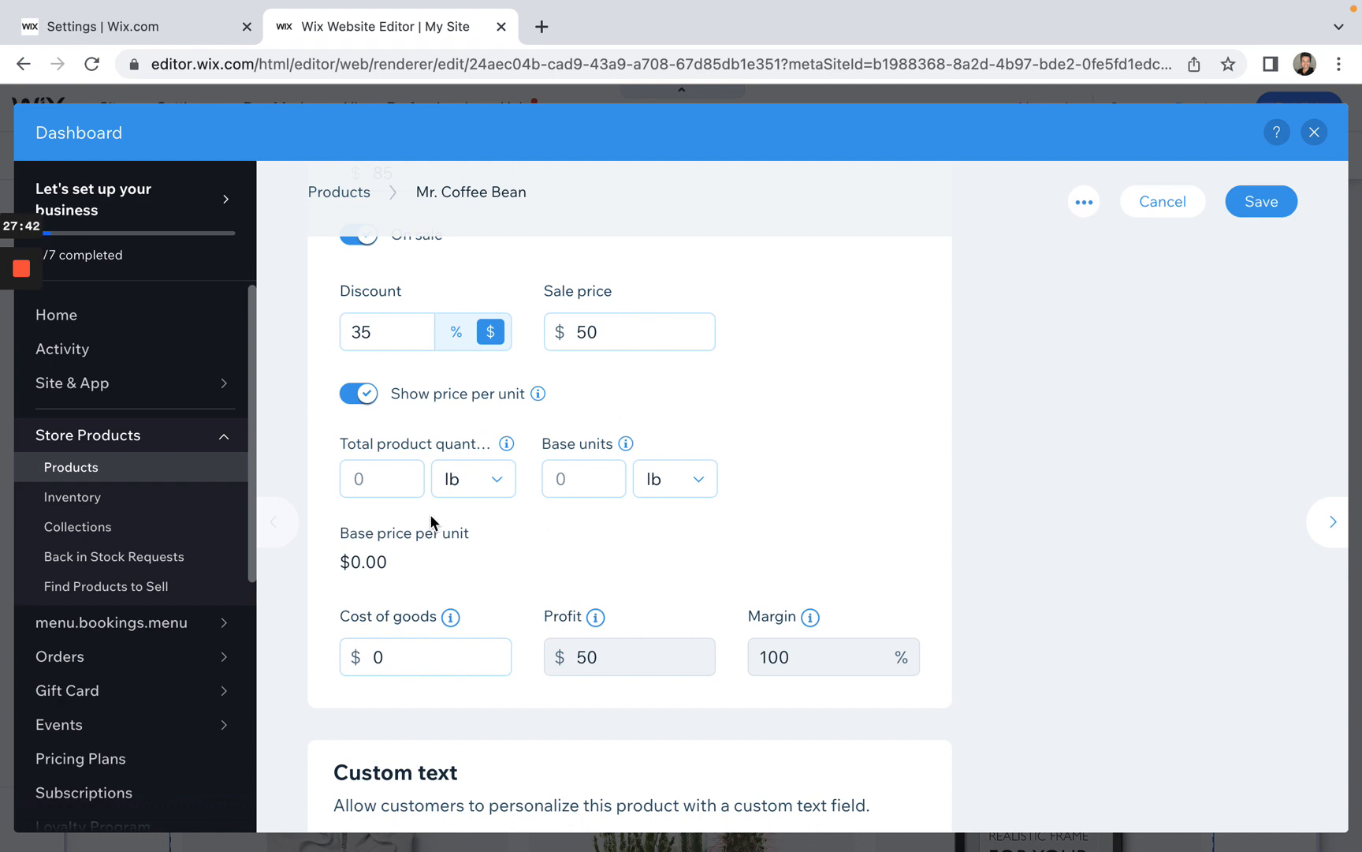
click(352, 393)
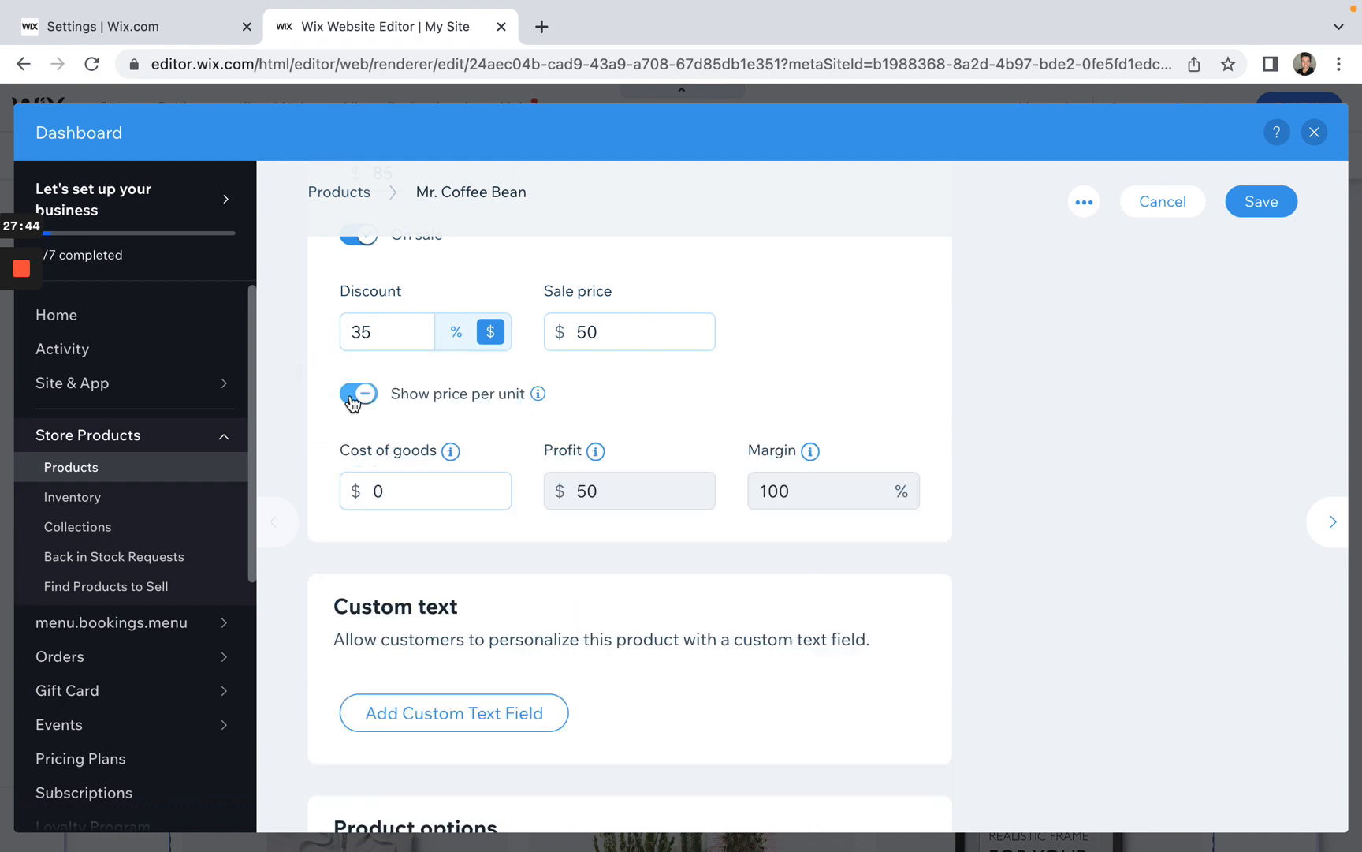
Step: Open the product's Color option for editing and remove its Brown and Black choices
scroll(266, 640, down, 1)
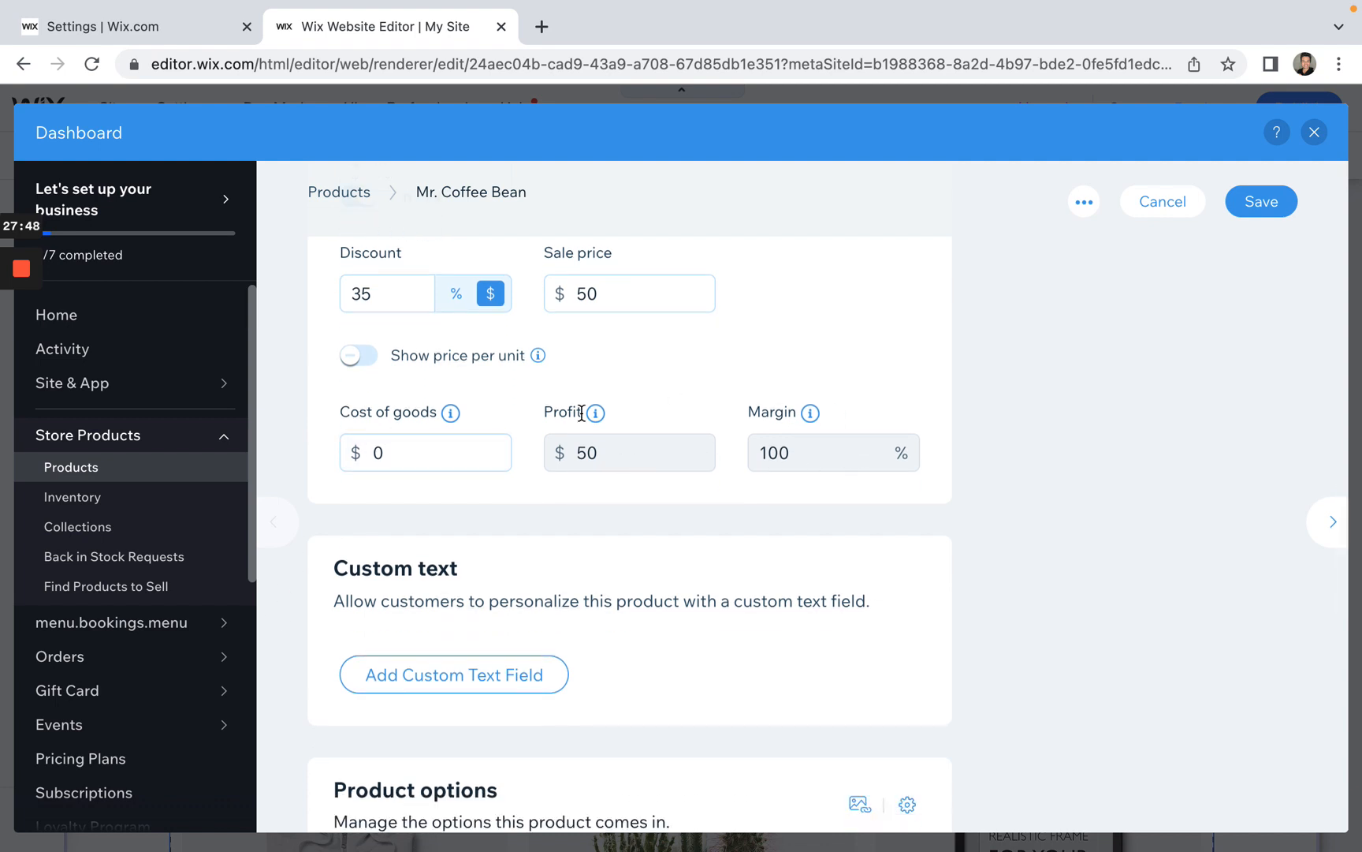
scroll(827, 607, down, 1)
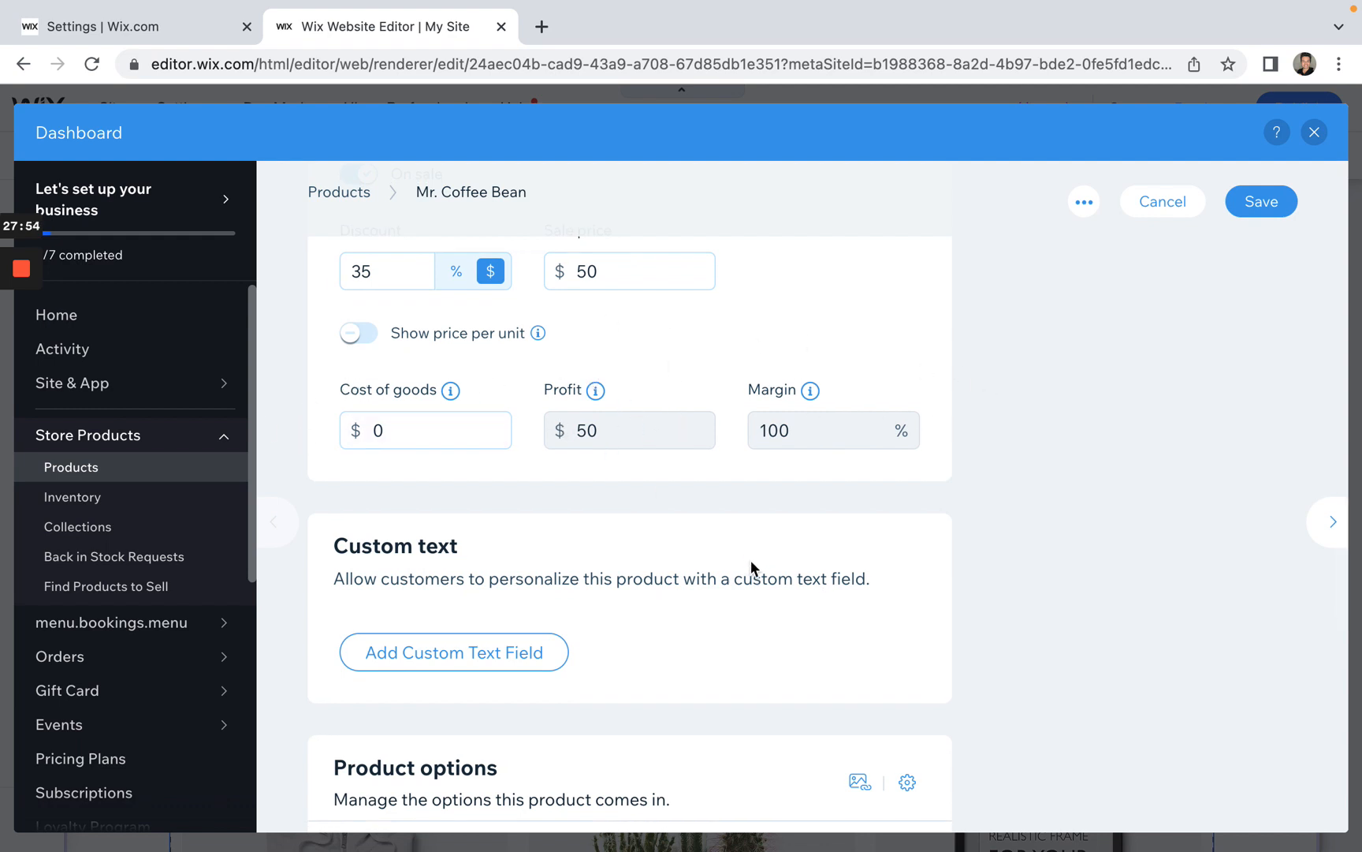
scroll(751, 566, down, 8)
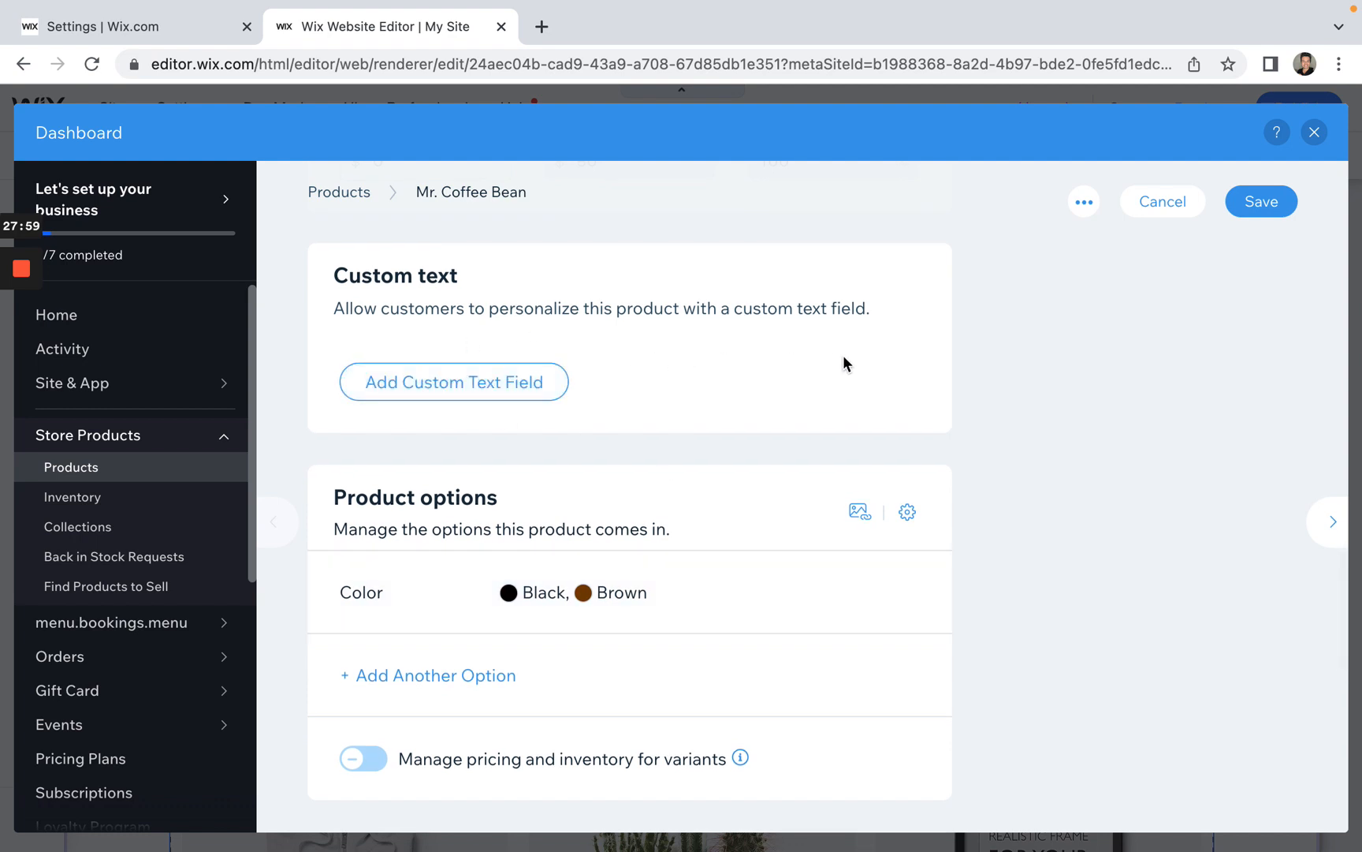
scroll(843, 355, down, 3)
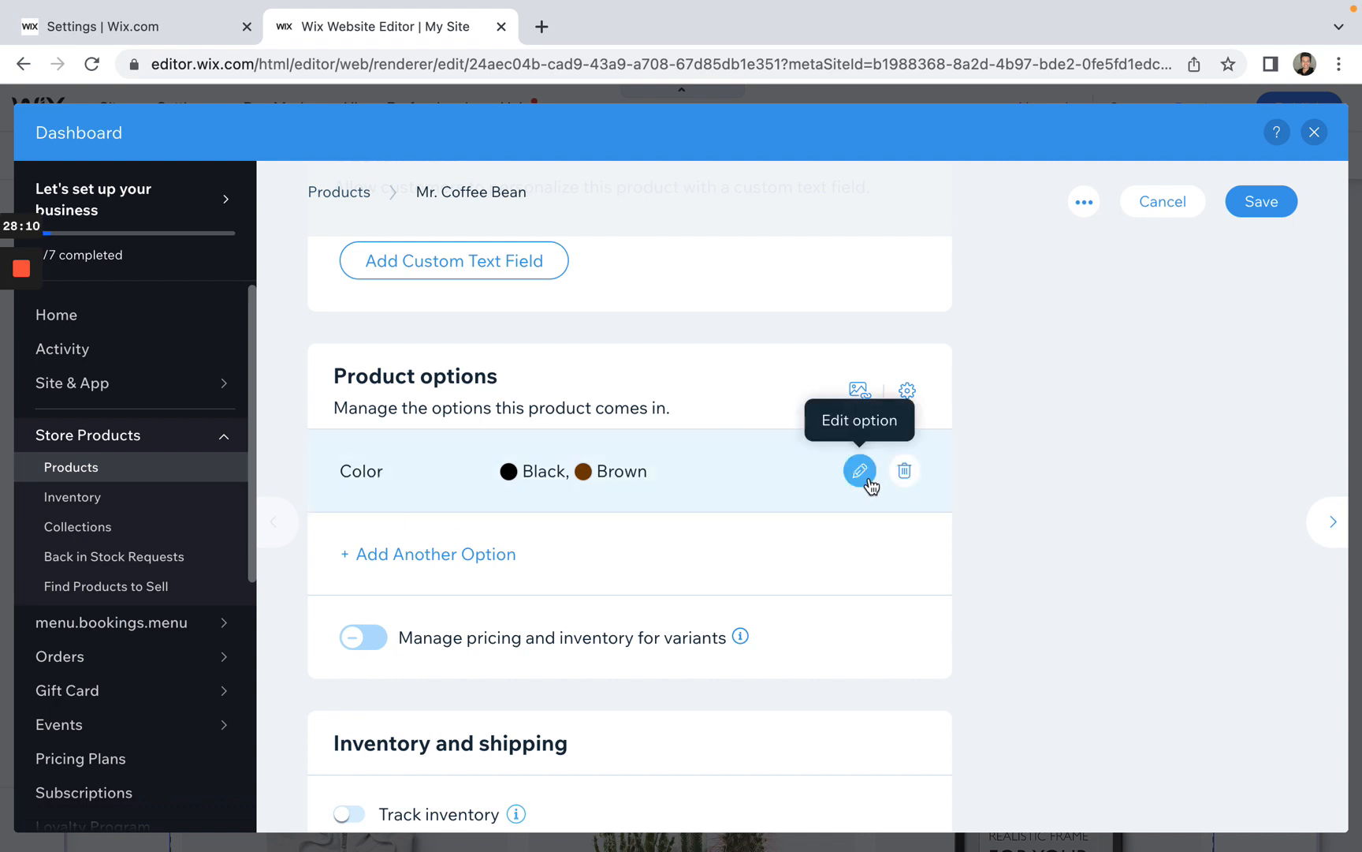
click(867, 477)
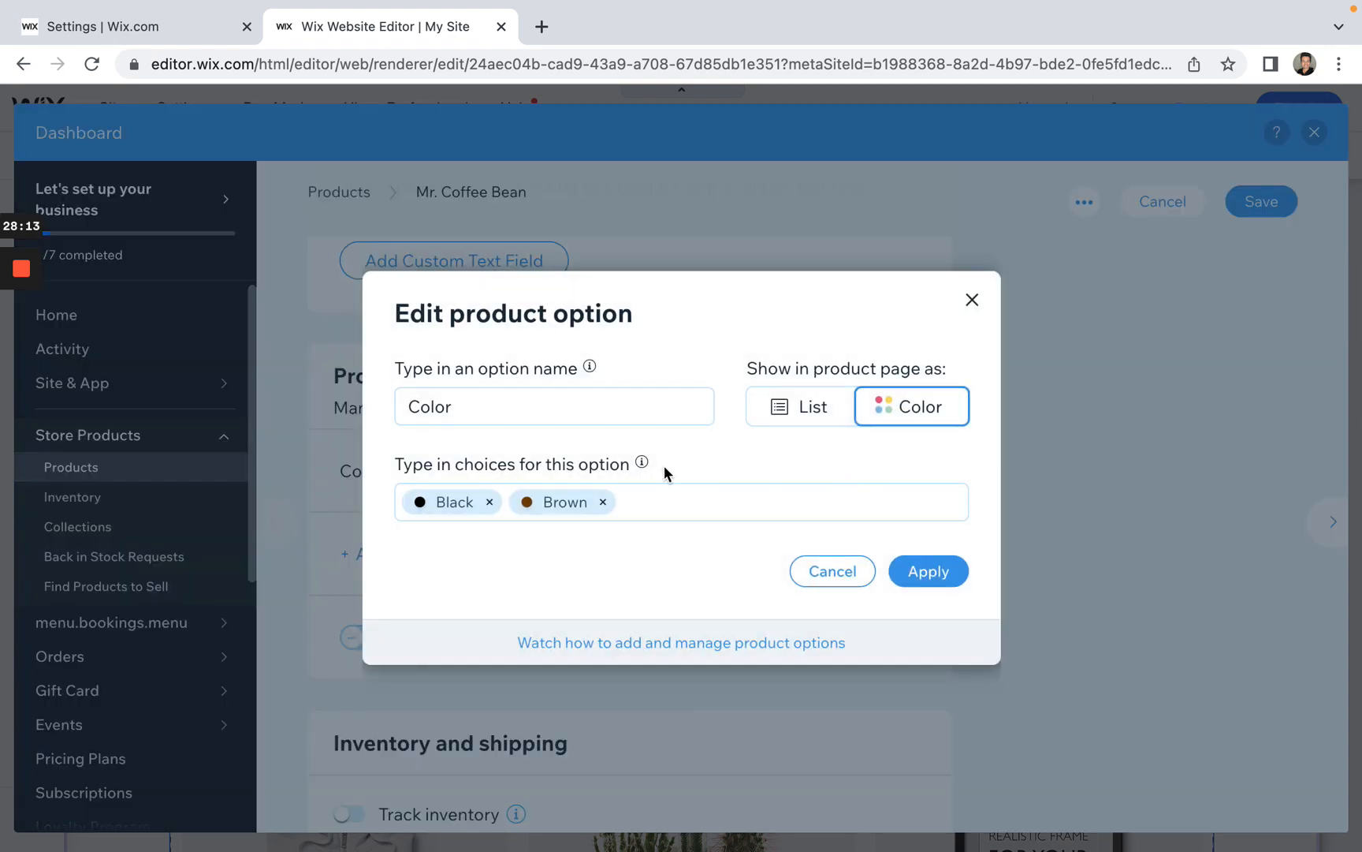
click(603, 502)
click(489, 501)
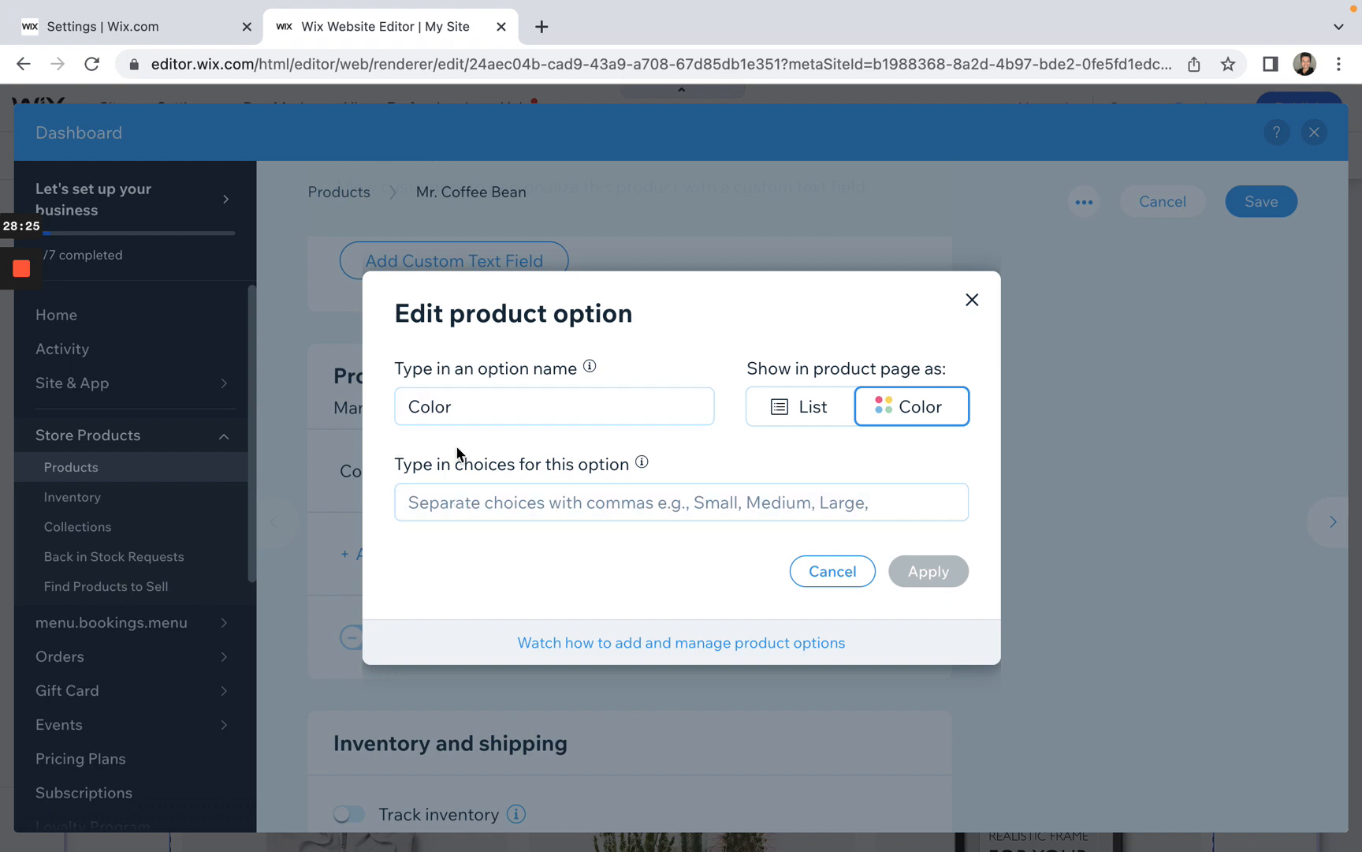
Step: Rename the product option from Color to Country
click(463, 407)
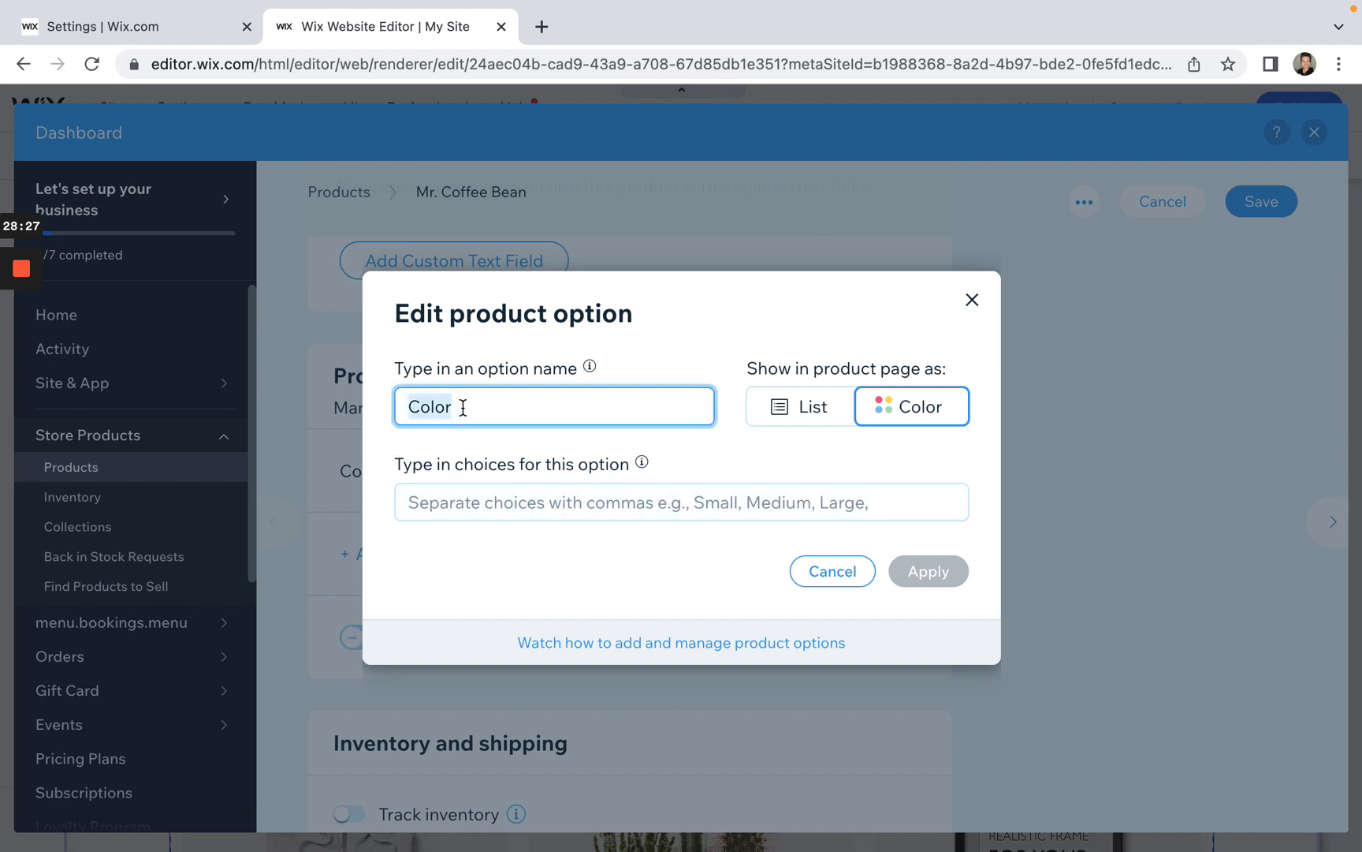
text(Type)
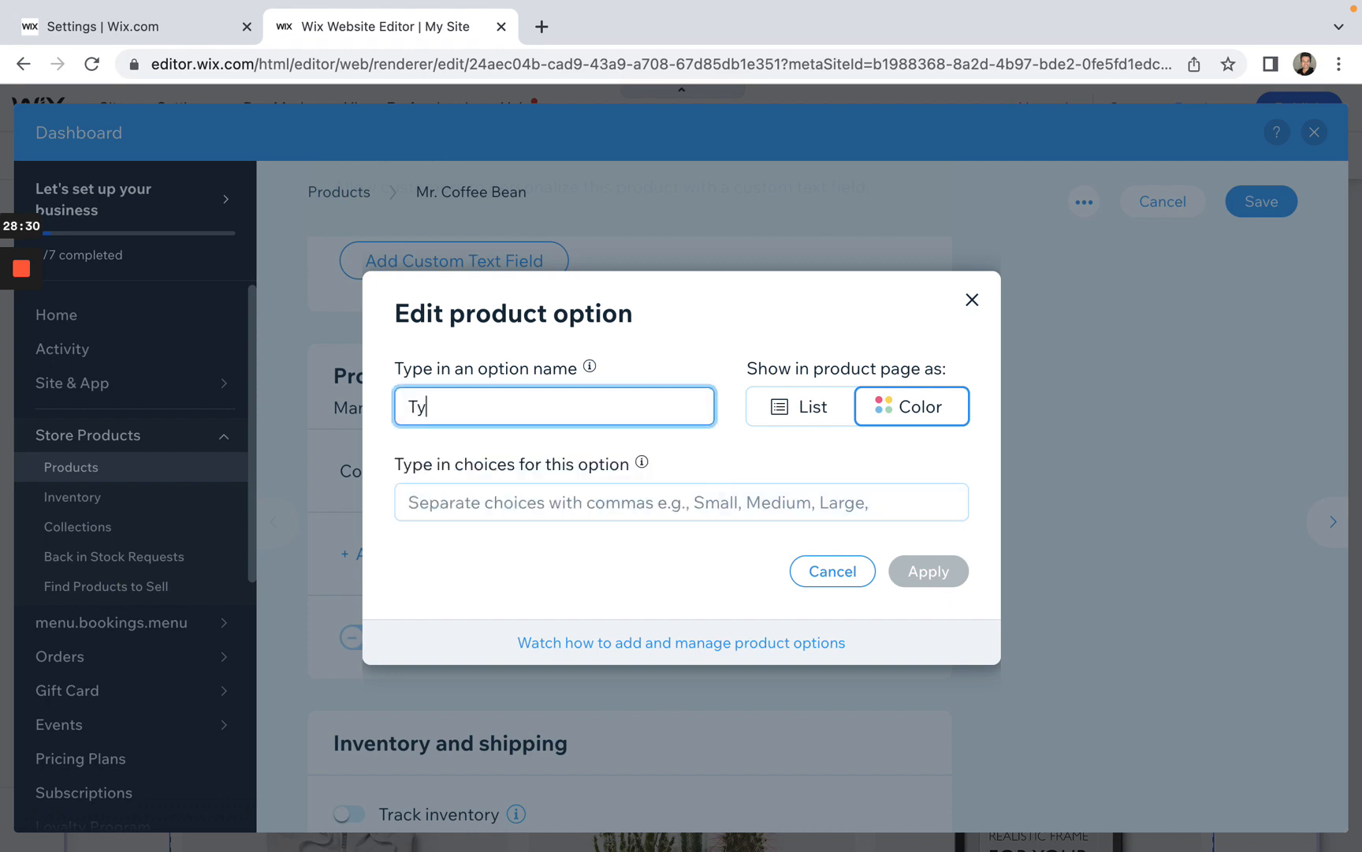
key(BackSpace)
key(BackSpace)
key(BackSpace)
key(BackSpace)
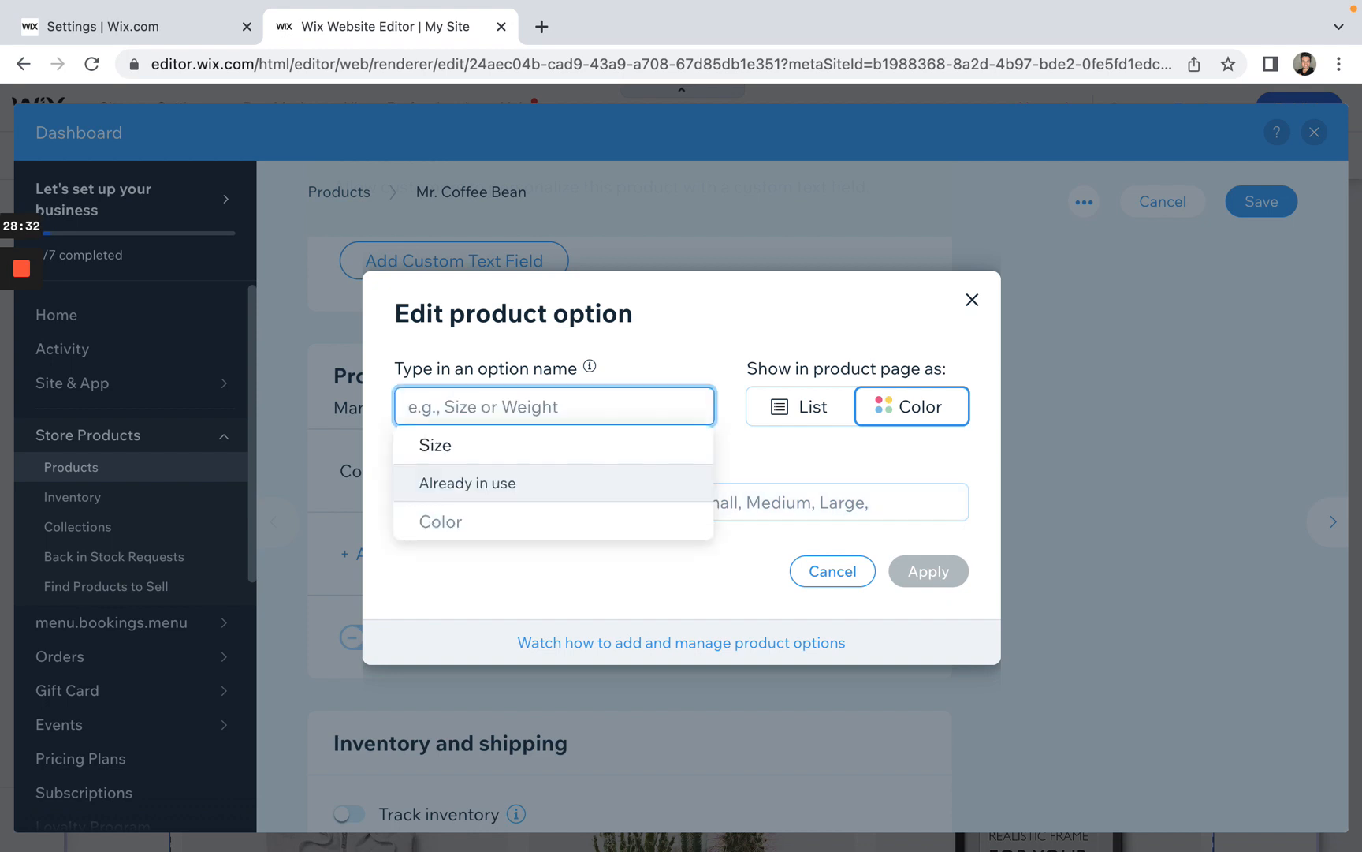
text(Country)
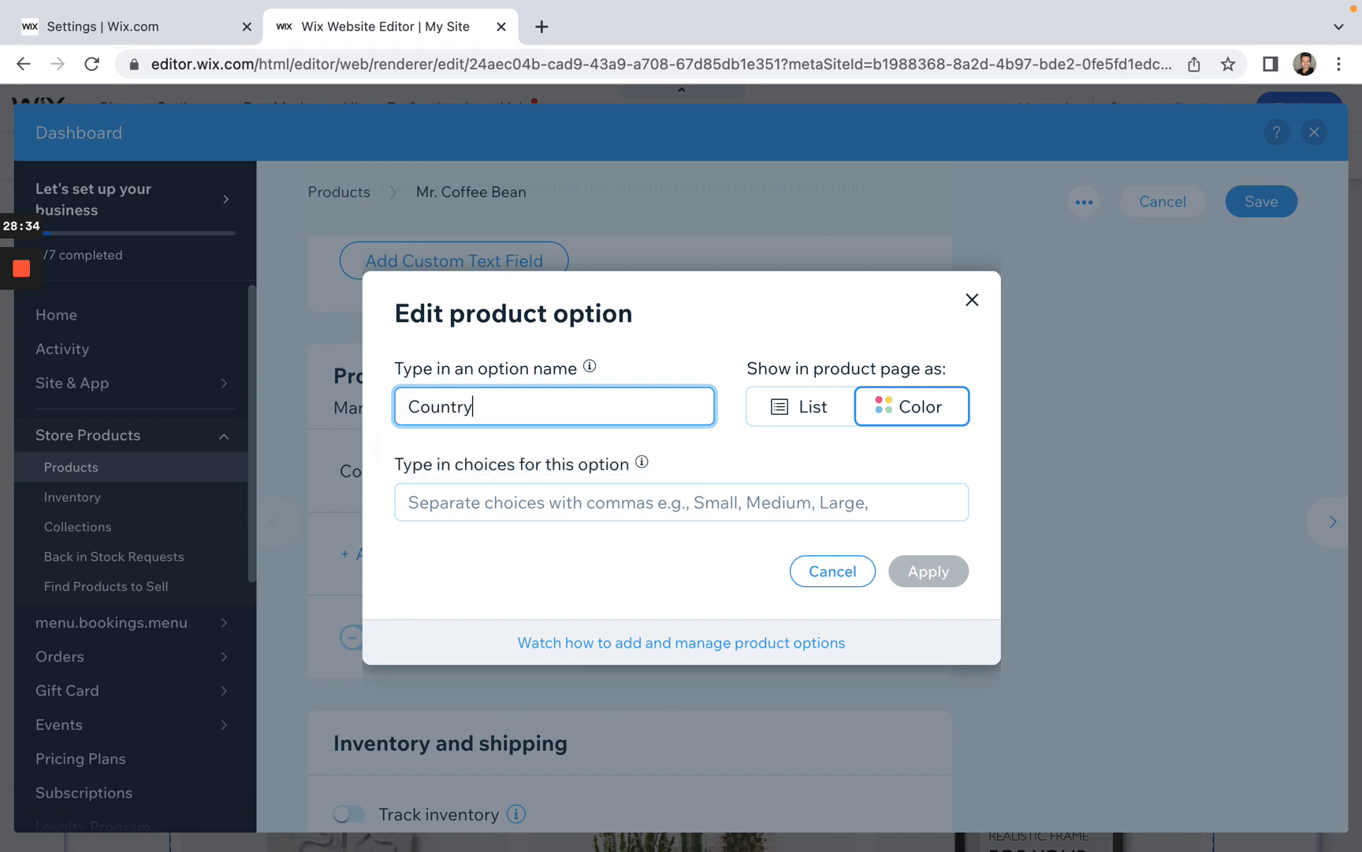
Step: Add Guatemala as a choice for the Country option without picking a color, and show the option as a list
click(564, 503)
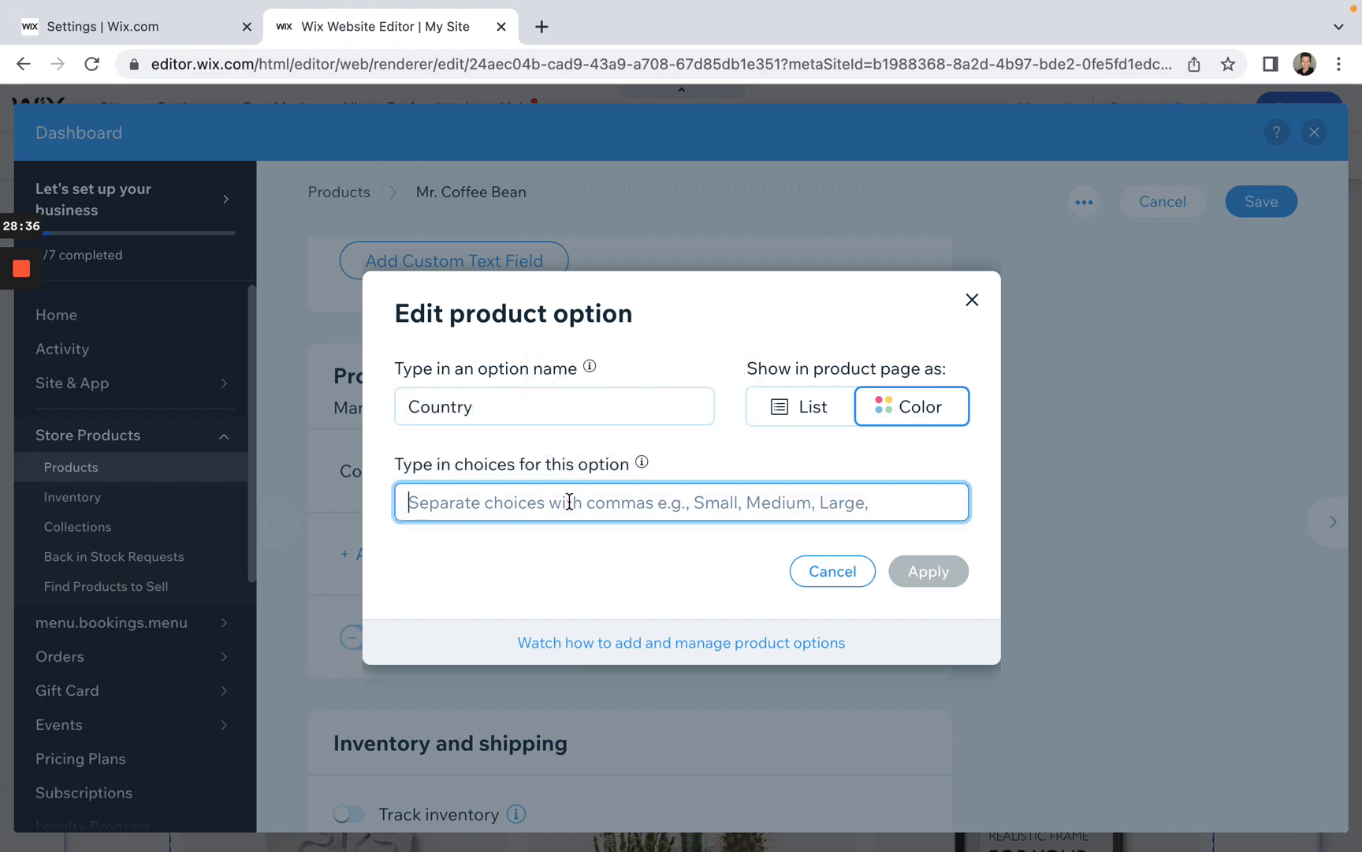
text(Guatel)
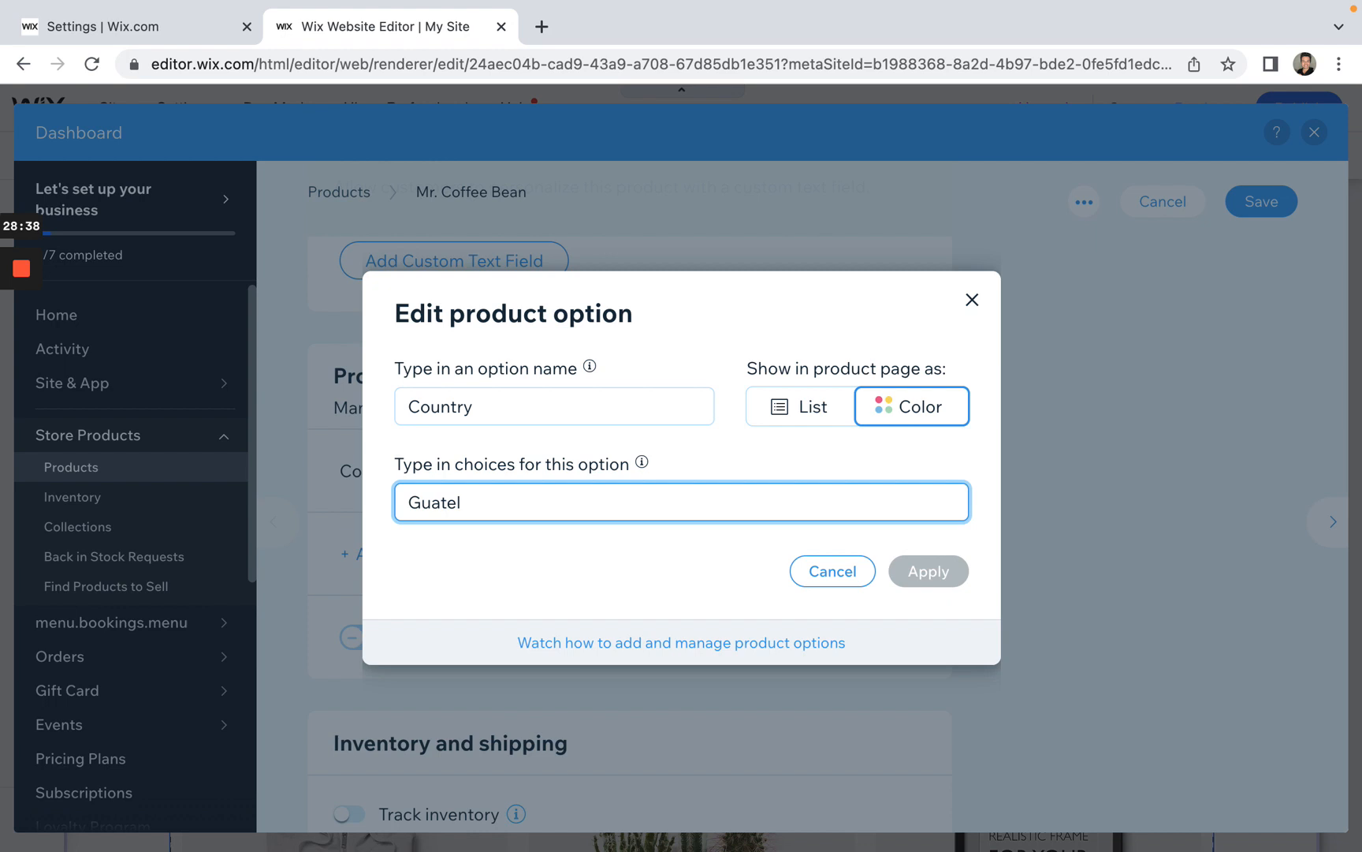
key(BackSpace)
text(male)
key(BackSpace)
text(a)
key(Return)
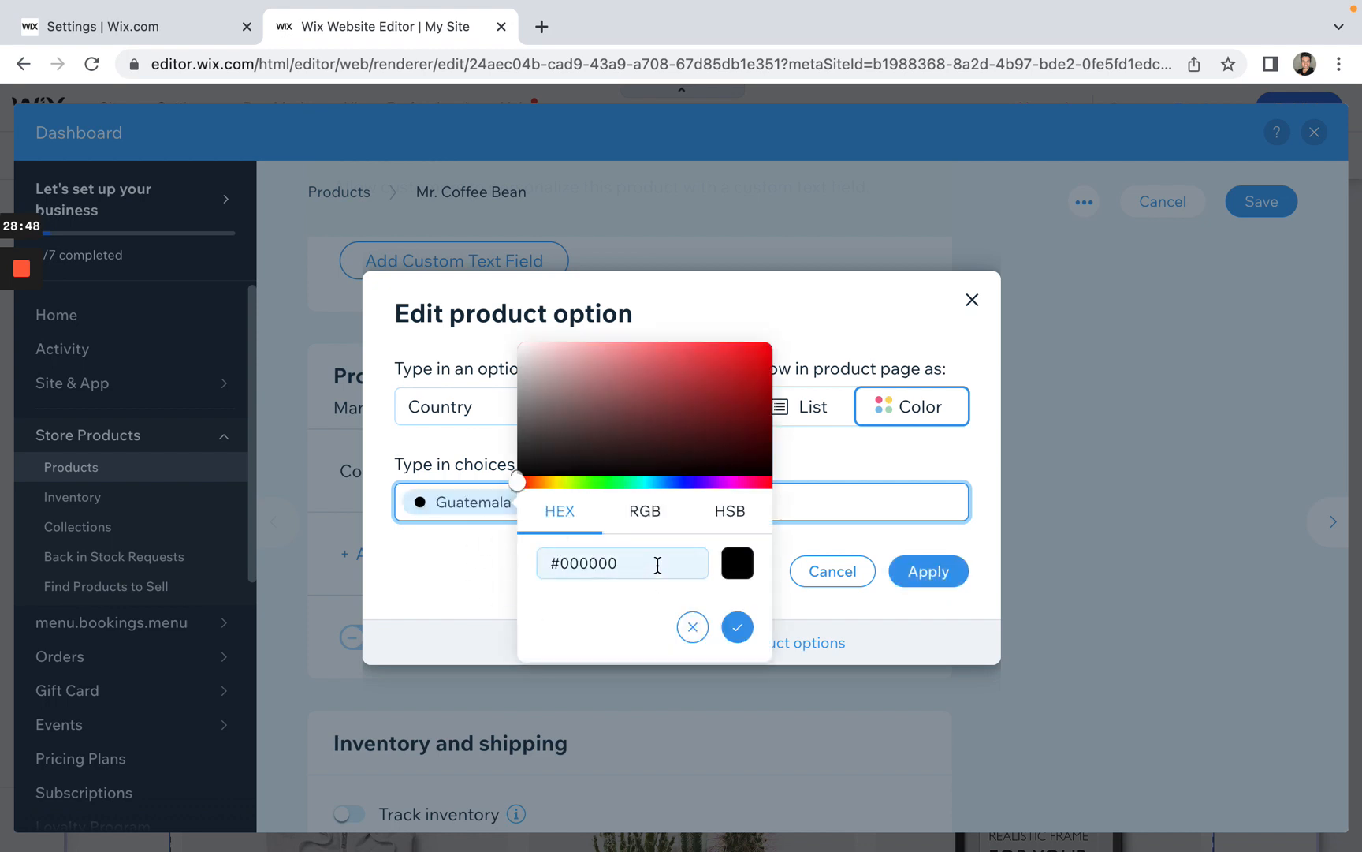
click(692, 626)
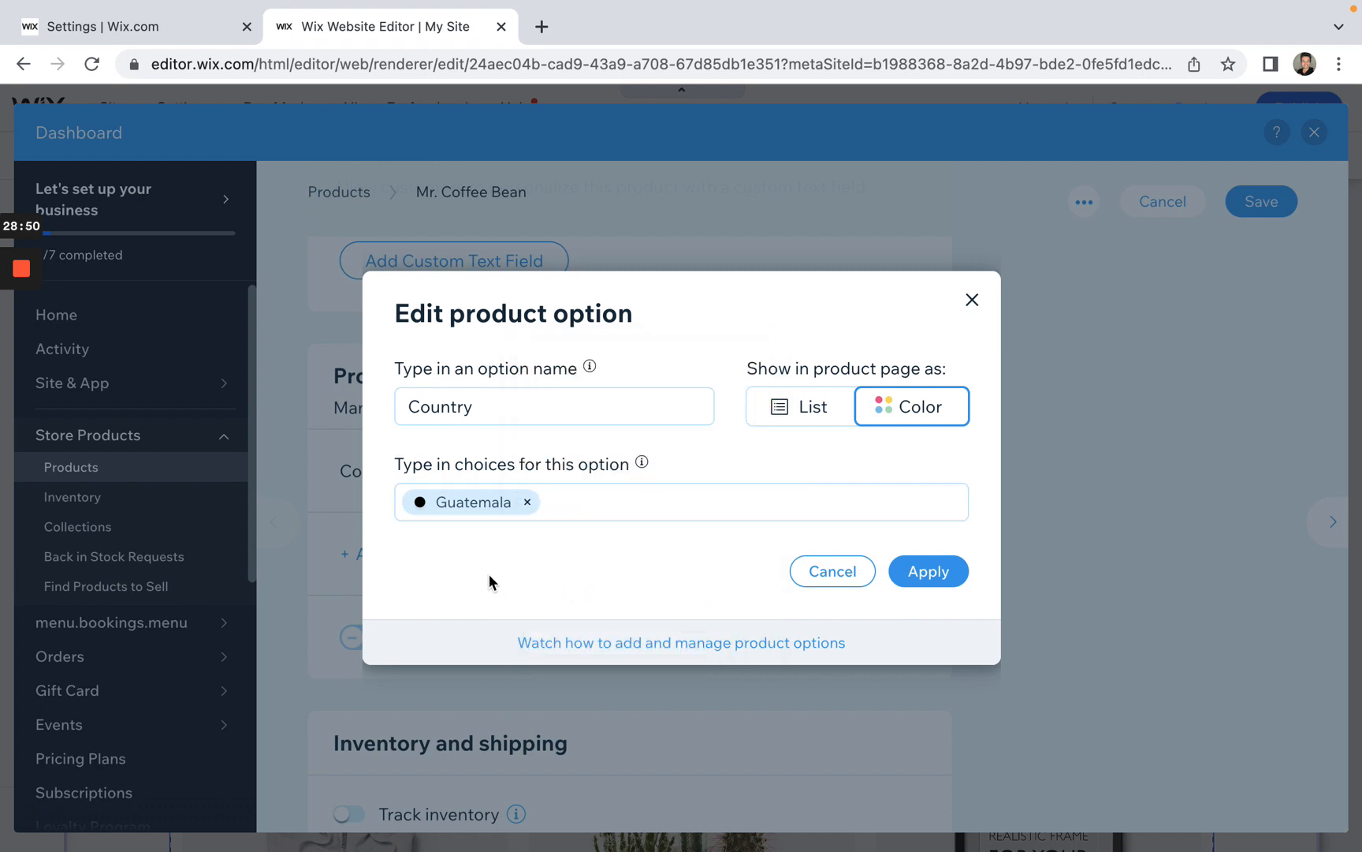
click(820, 406)
Step: Add Colombia, Indonesia, Chiapas and Kona as further Country choices and apply the option changes
click(536, 504)
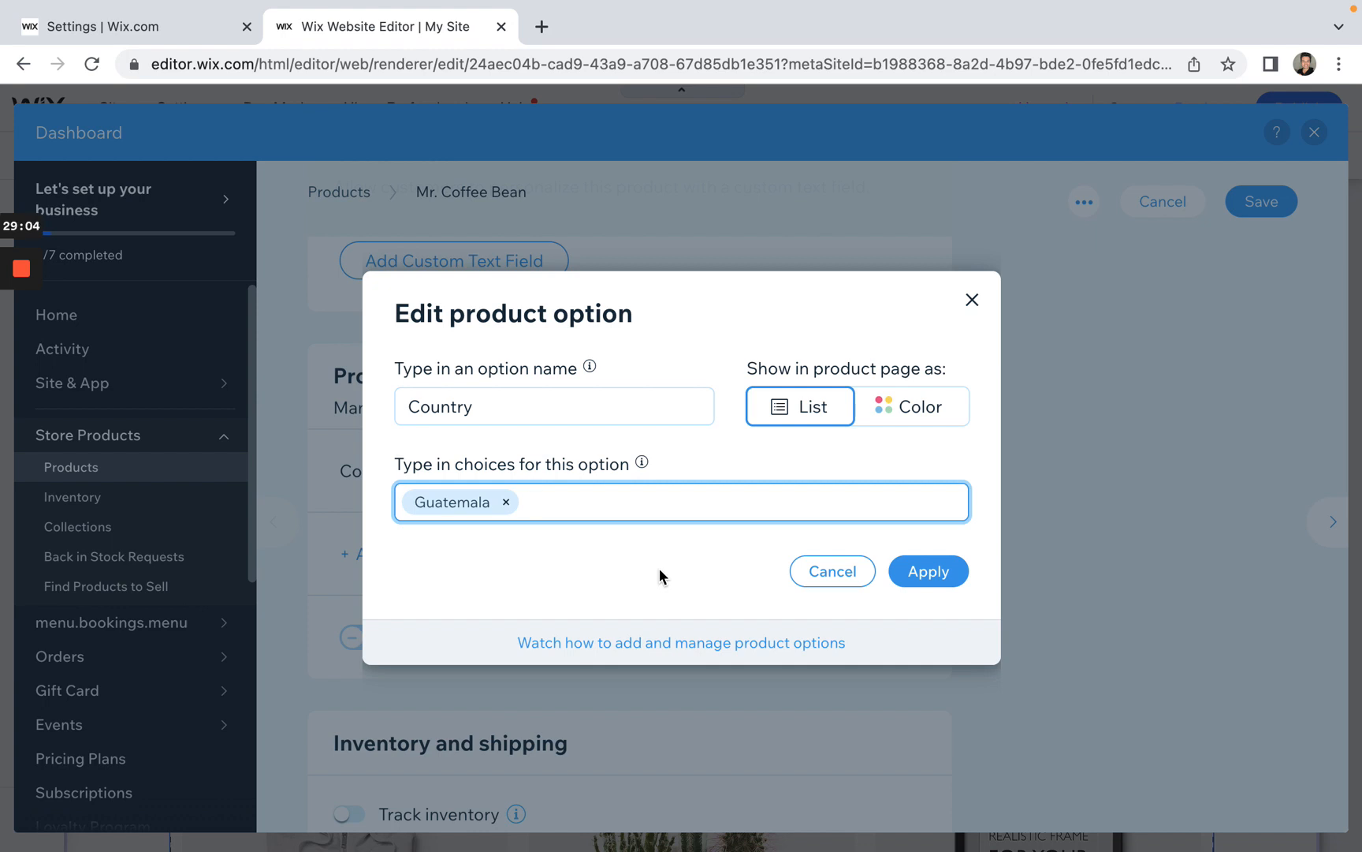
text(Colombia)
key(Return)
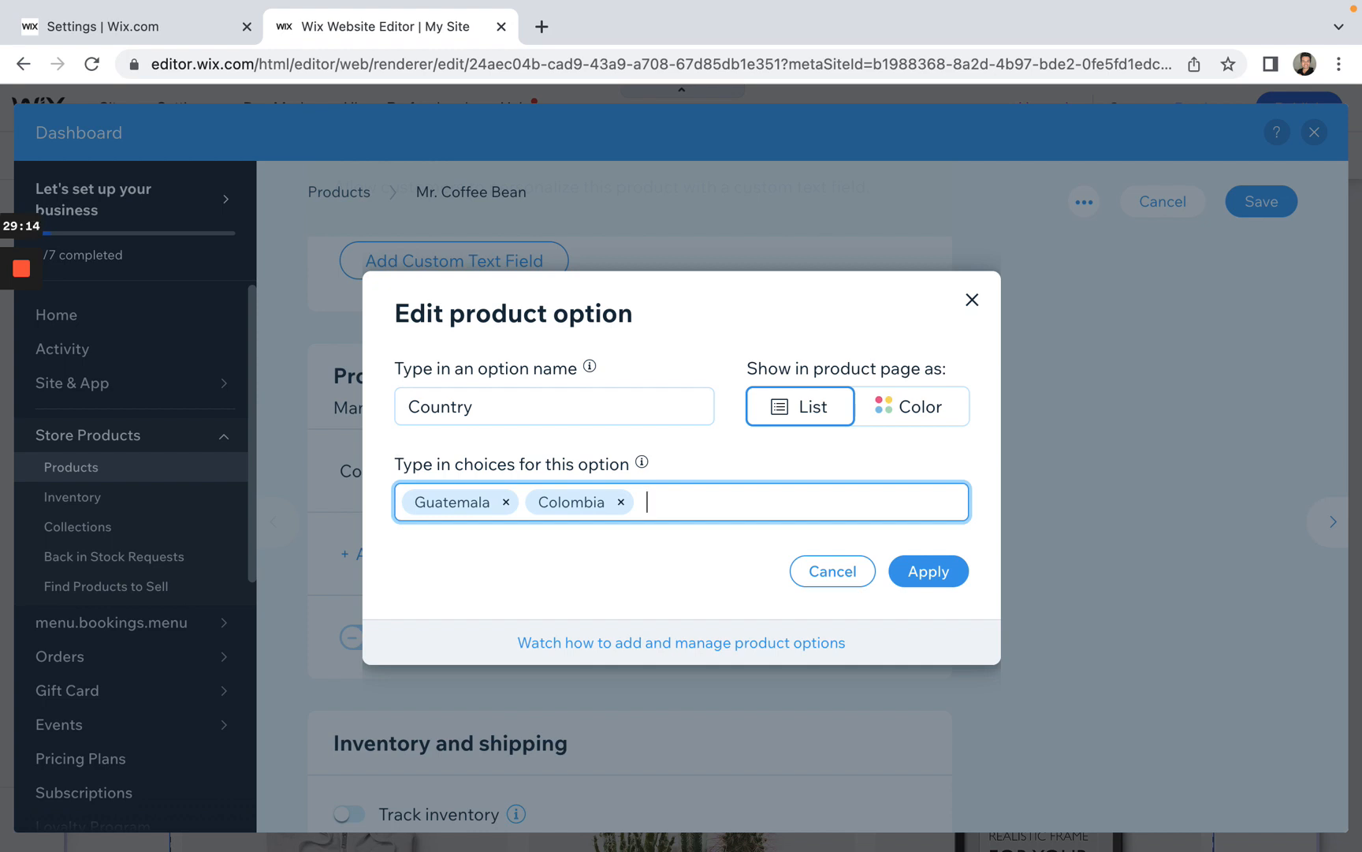
text(Indonesia)
key(Return)
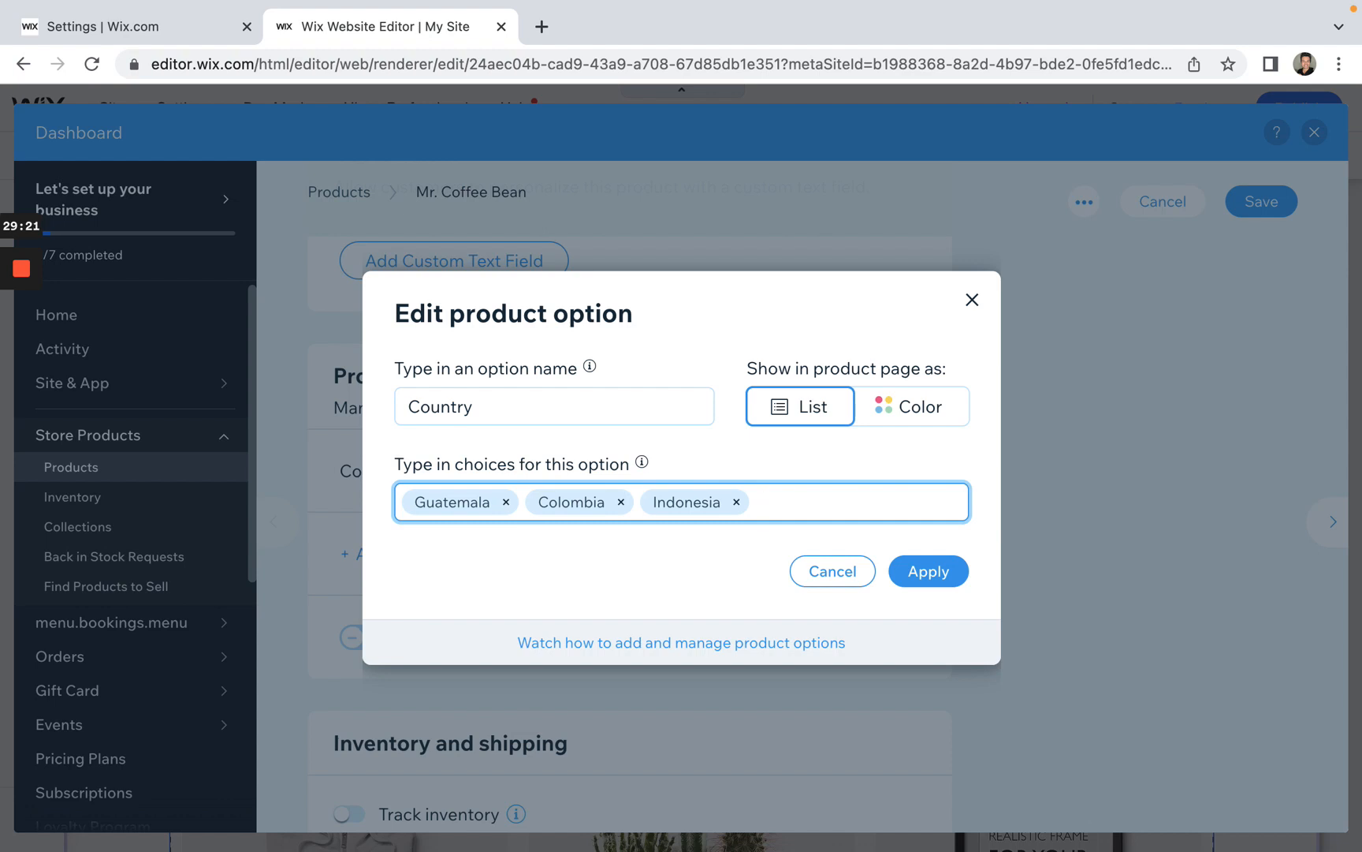
text(Chiapas)
key(Return)
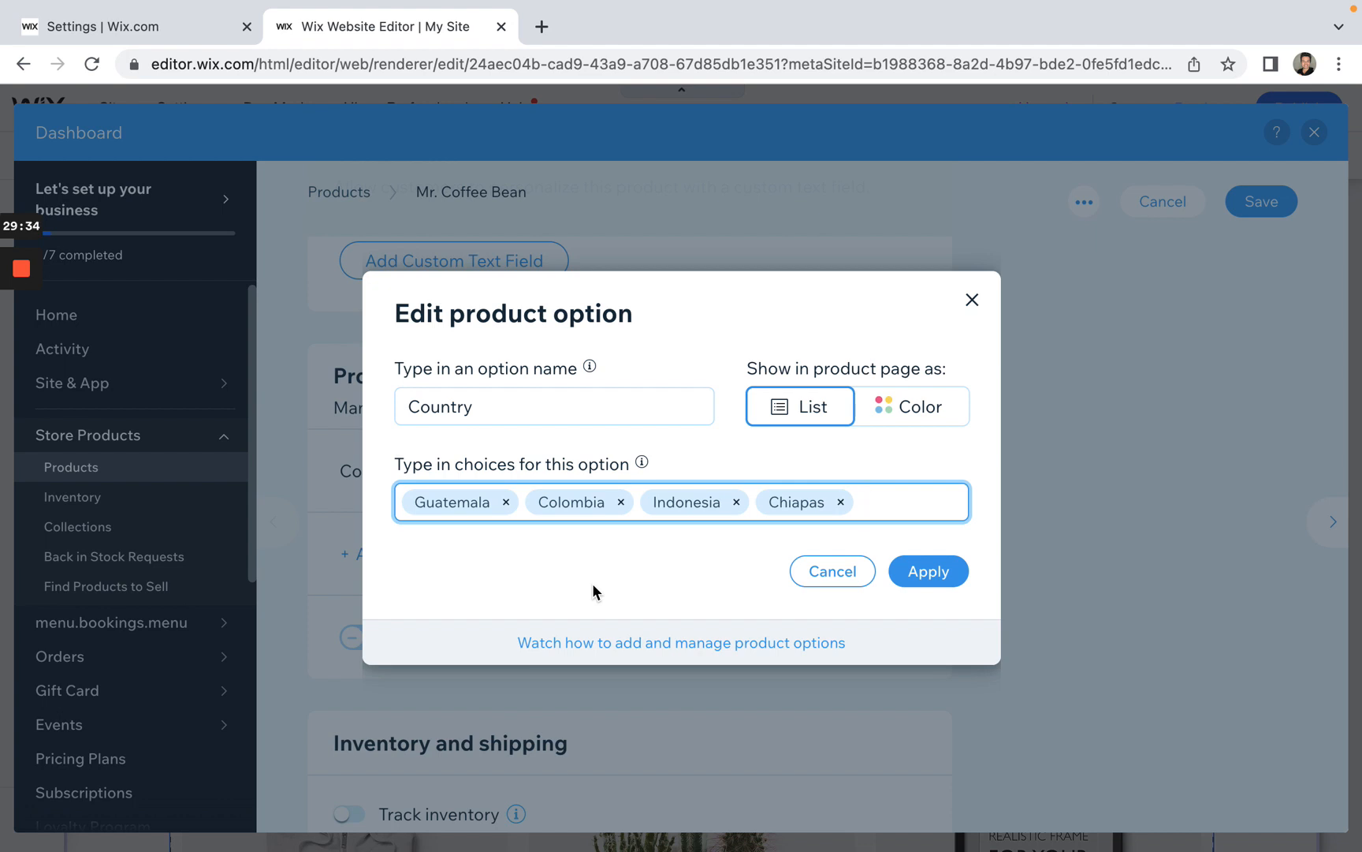
text(Kona)
key(Return)
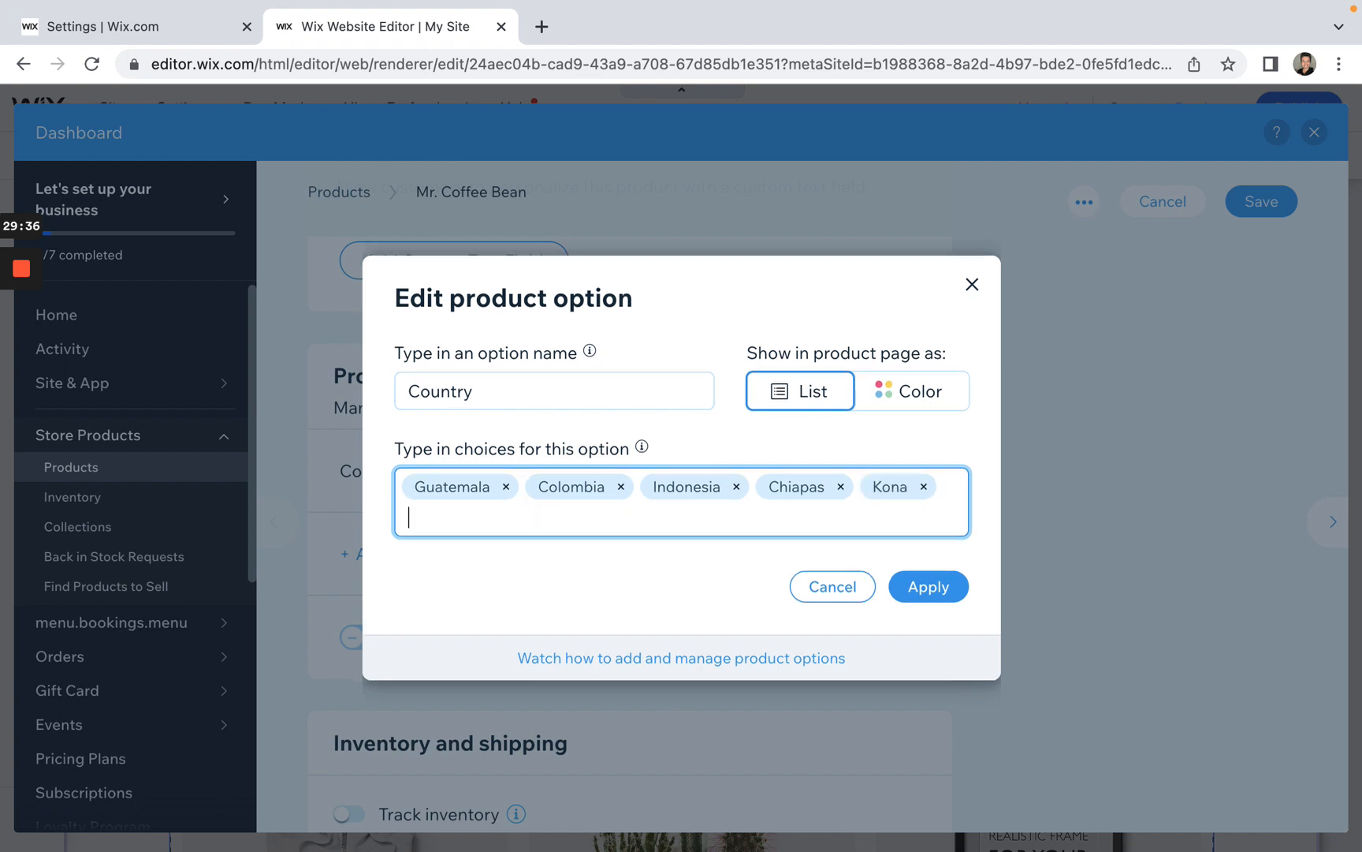
click(929, 588)
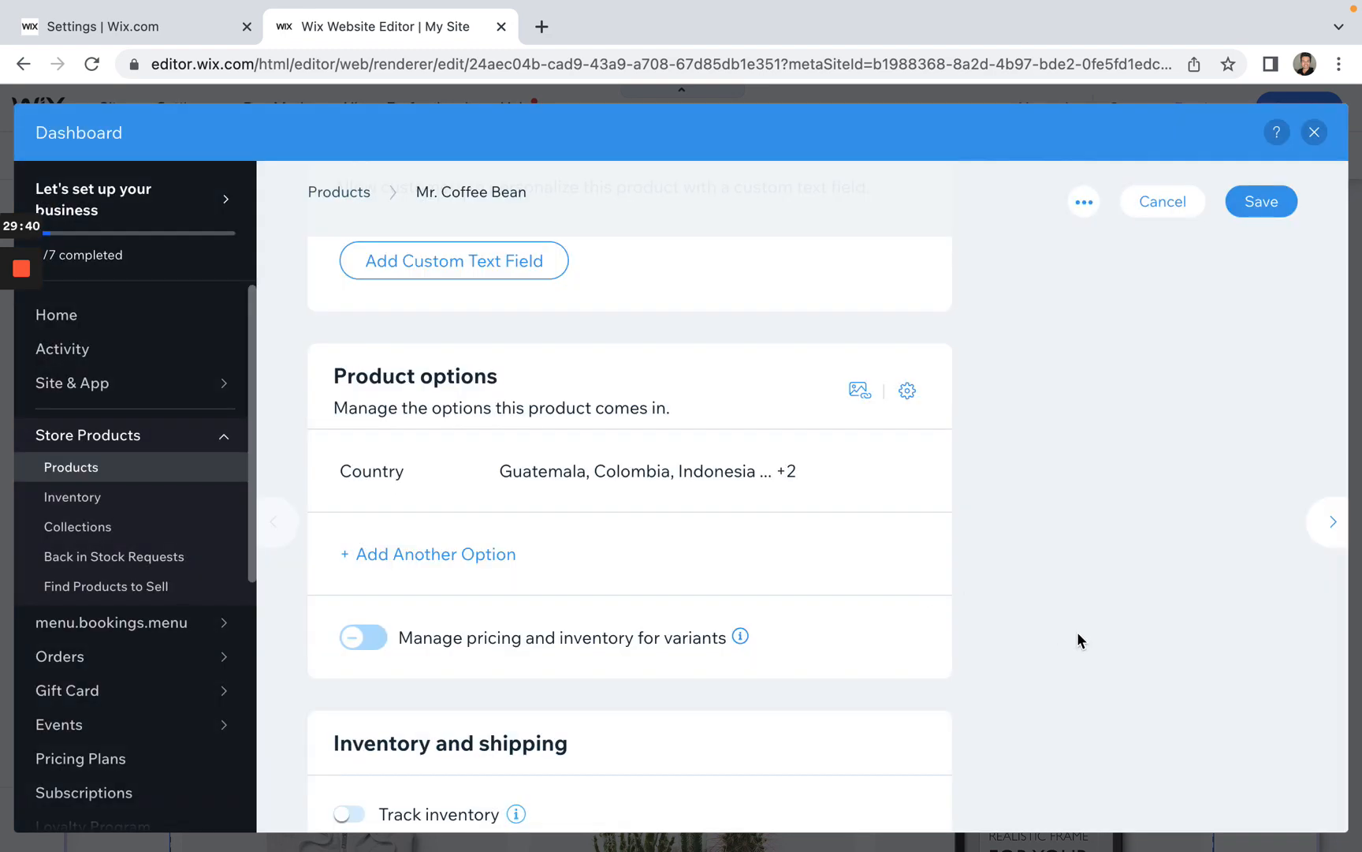
scroll(1077, 632, down, 4)
scroll(1076, 608, up, 3)
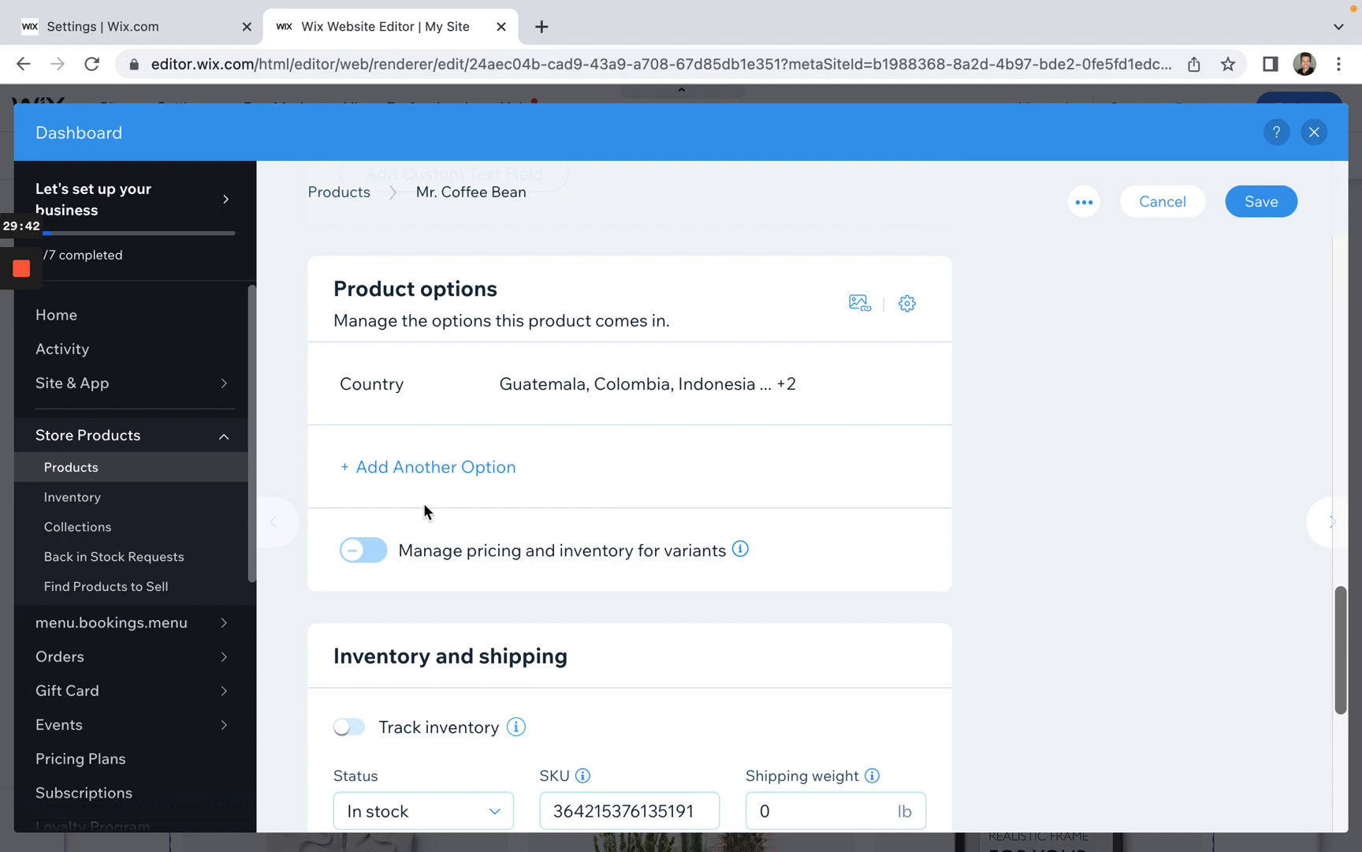
click(436, 468)
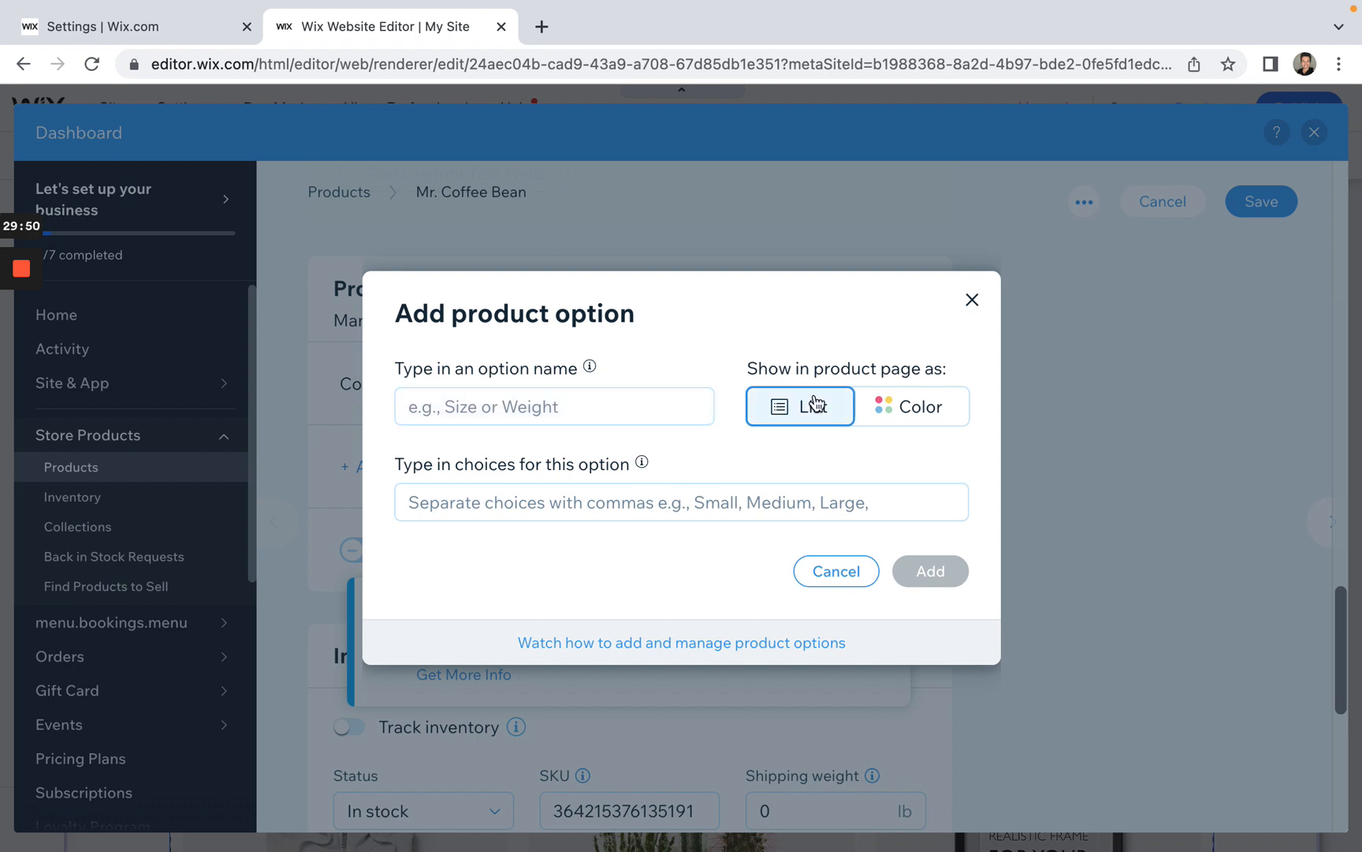
click(970, 307)
scroll(961, 417, down, 1)
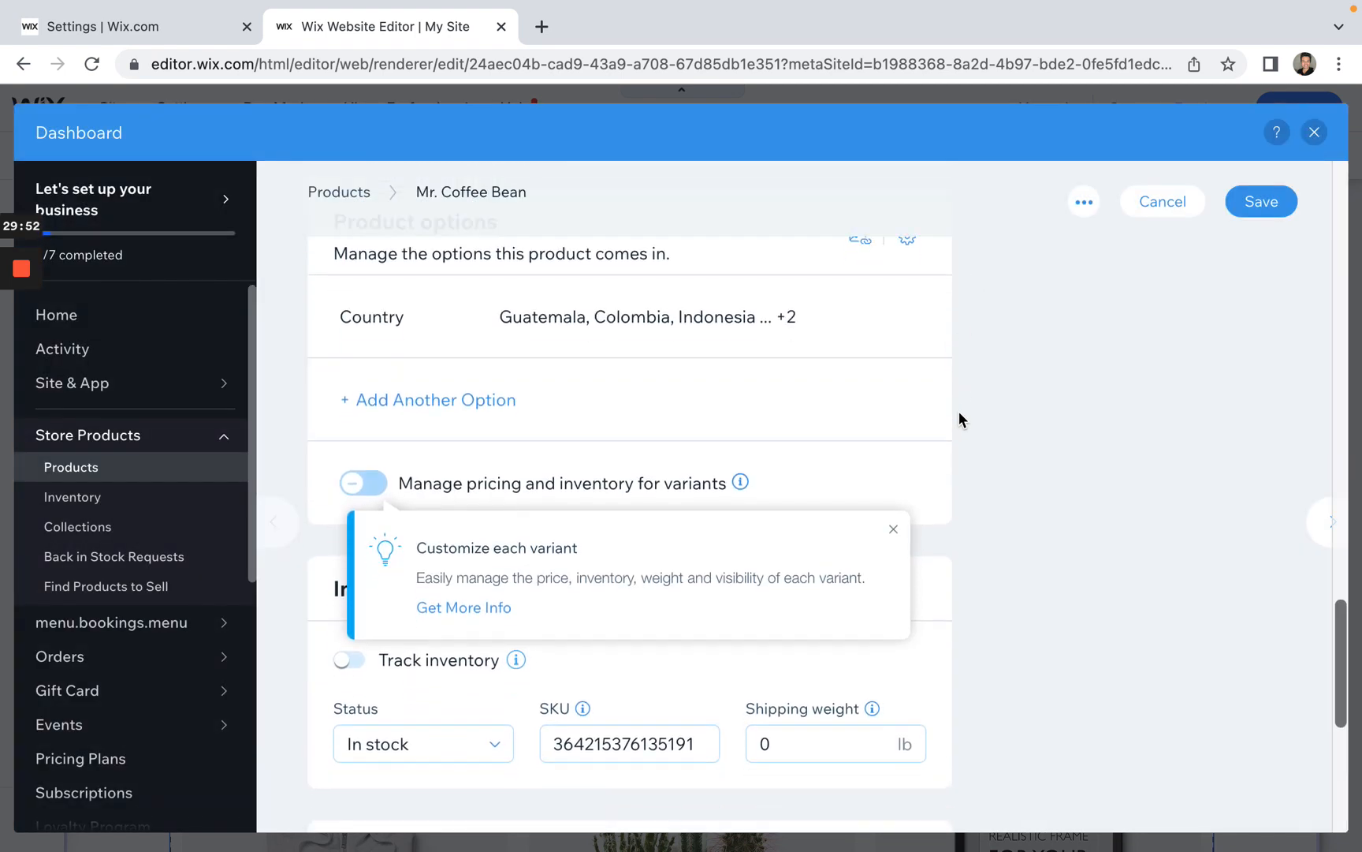
click(892, 533)
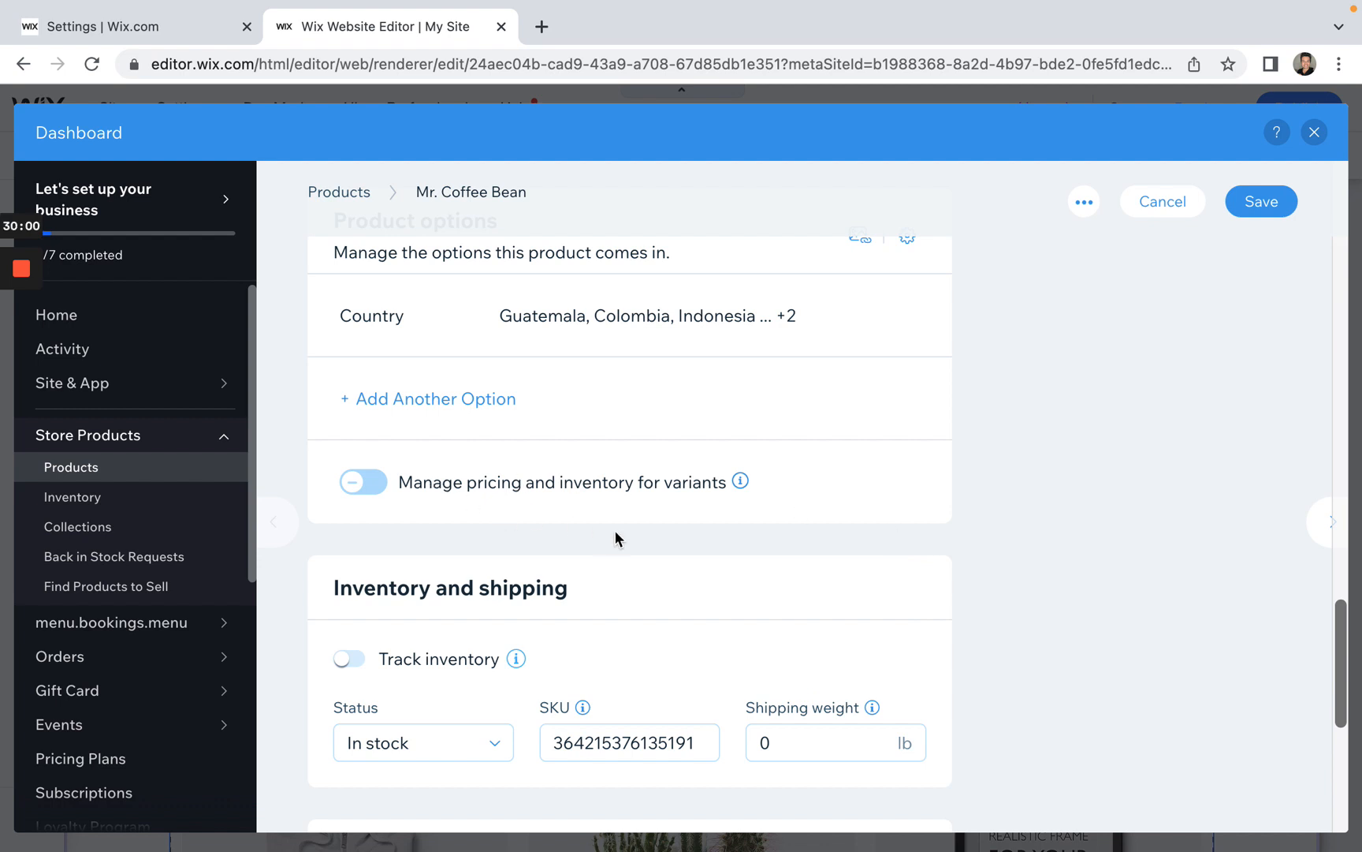
click(363, 487)
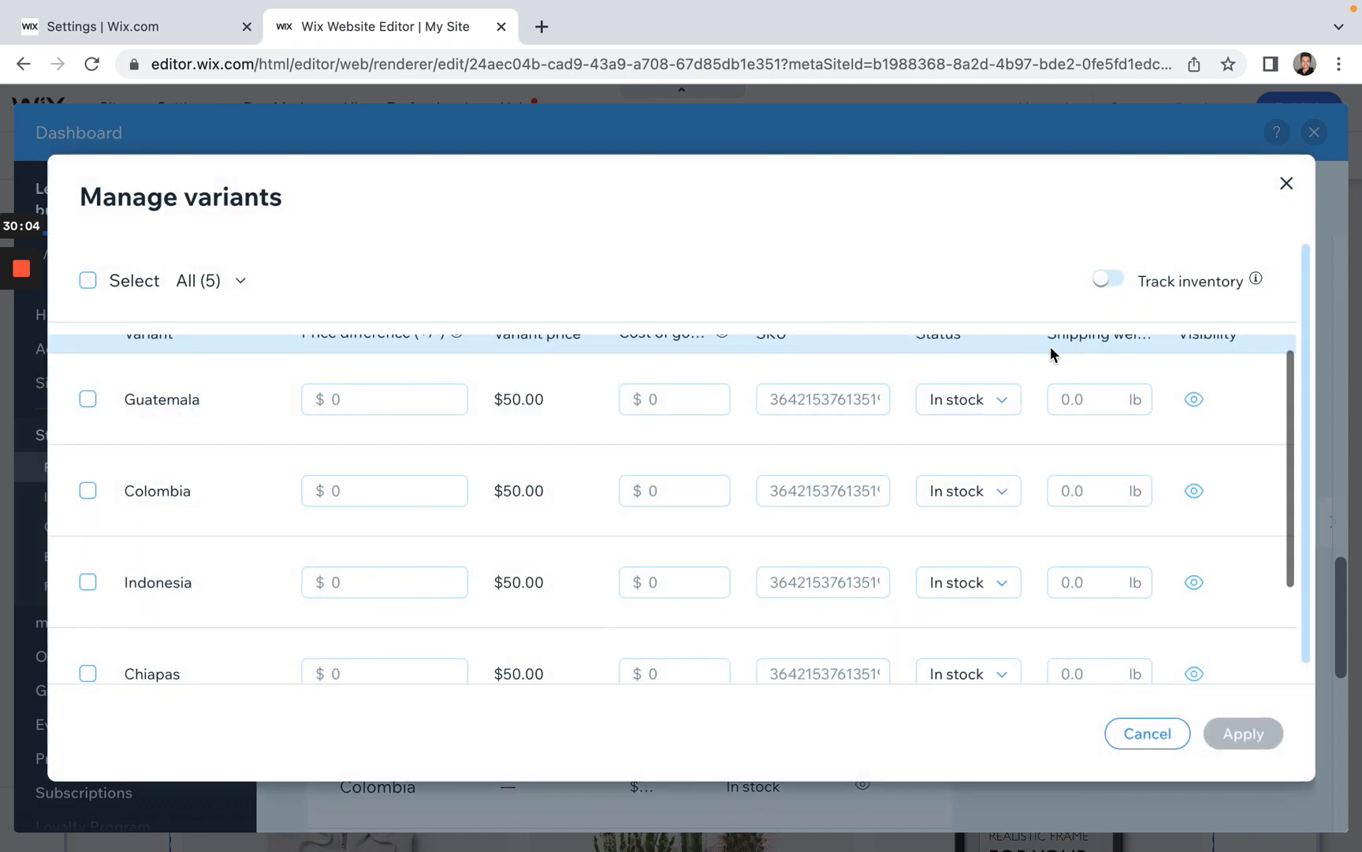
click(1286, 185)
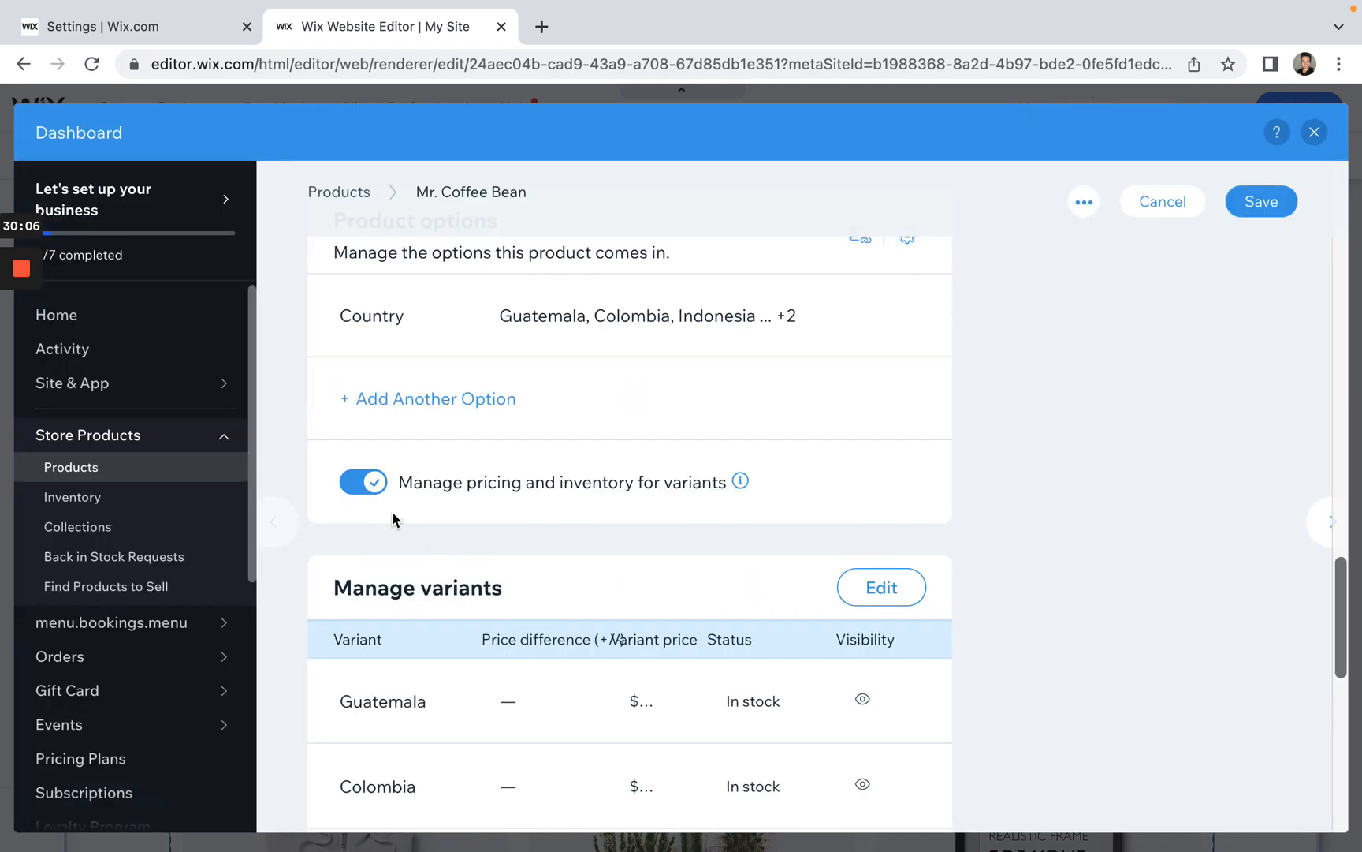
click(349, 484)
click(919, 541)
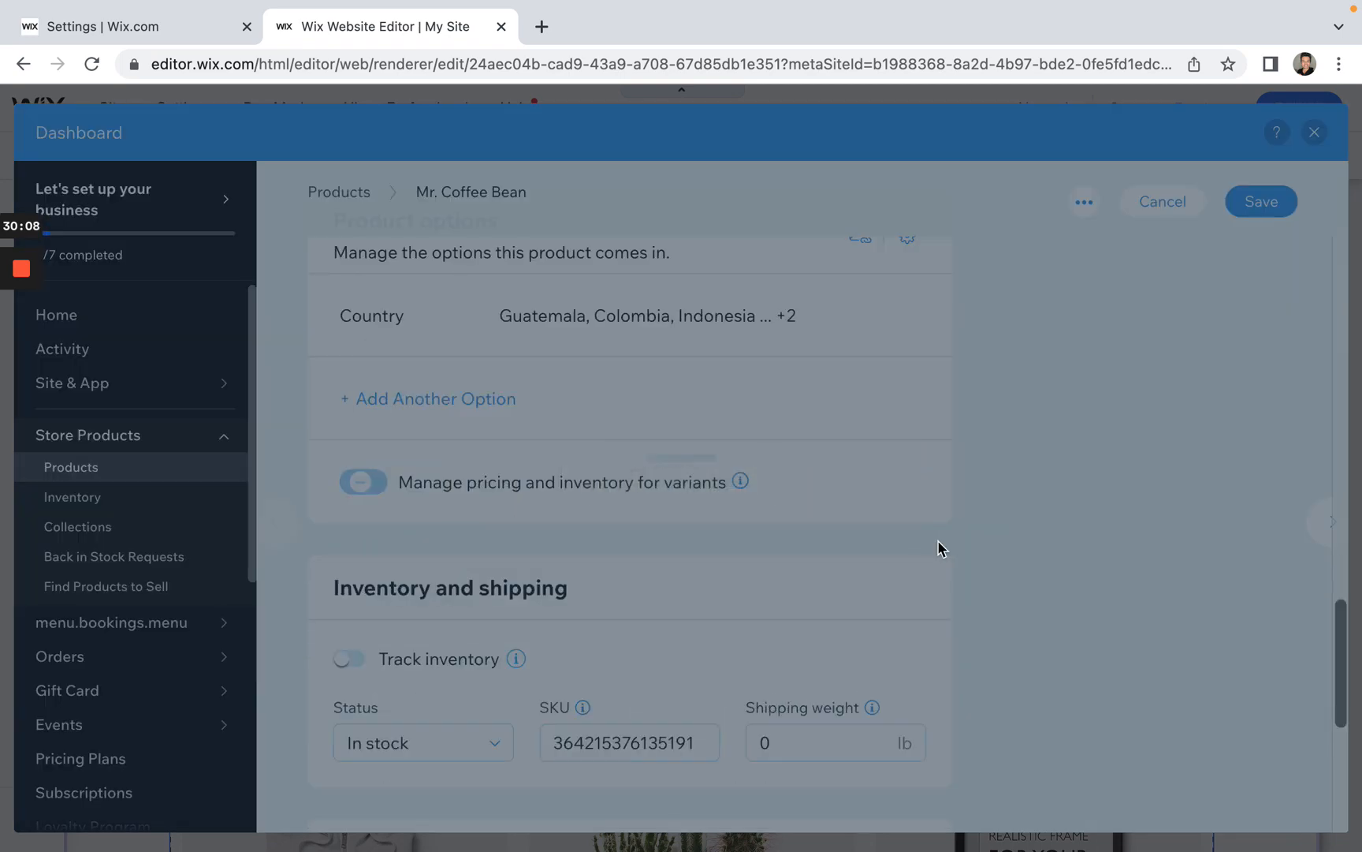
Step: Open the Country option to check its list display and choices, and close it without making changes
scroll(1005, 545, up, 2)
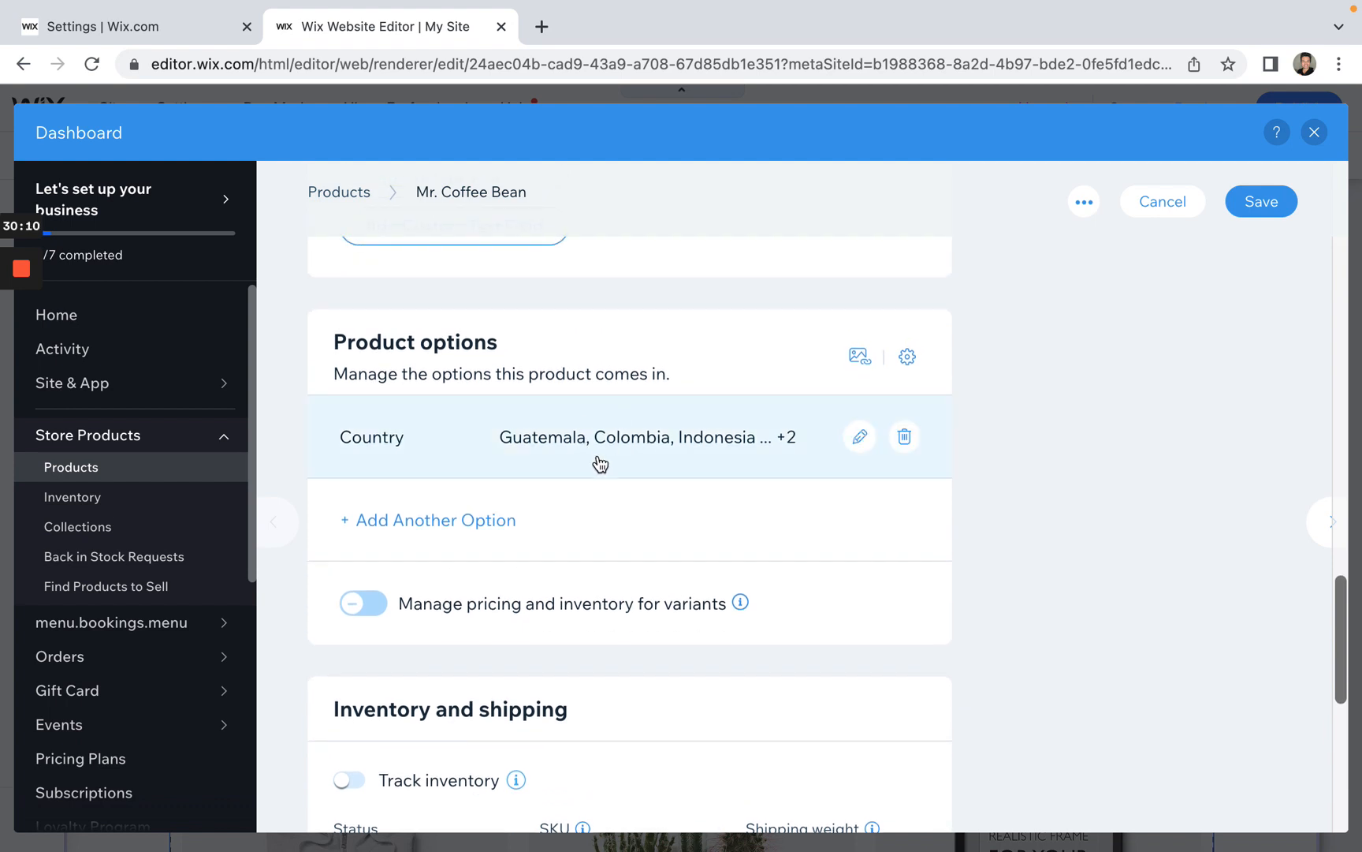
click(600, 459)
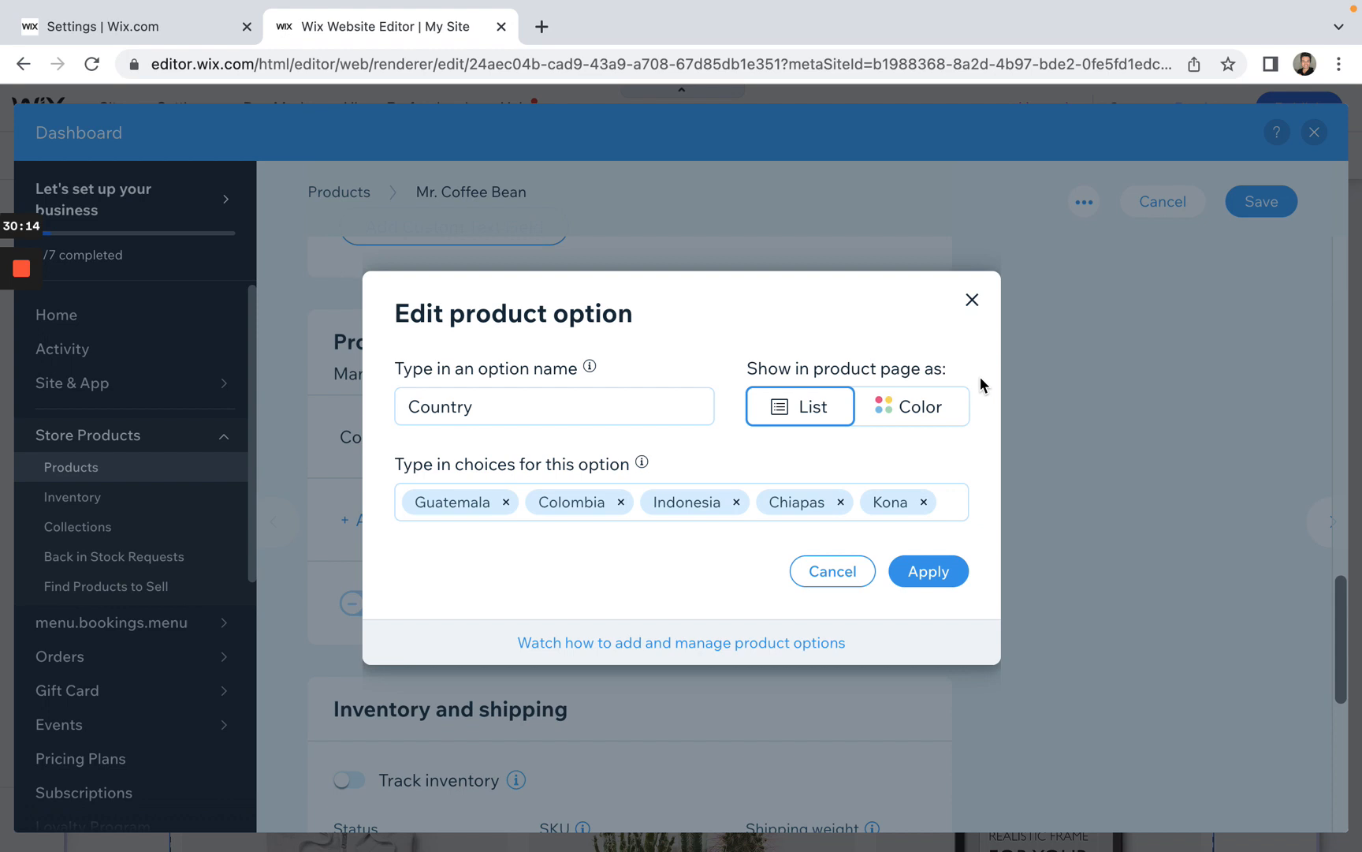
click(973, 300)
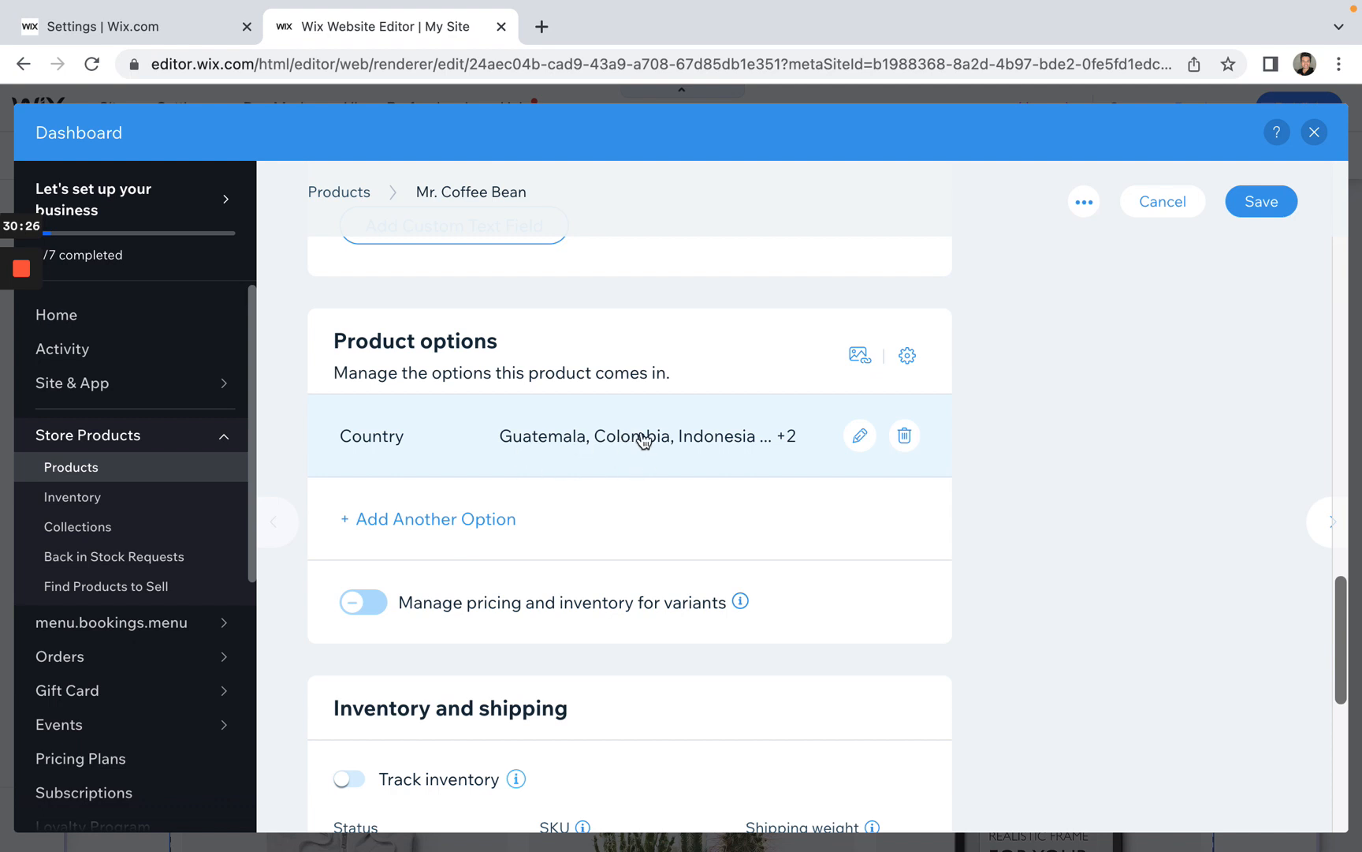
Step: Turn on pricing and inventory management for the product's variants and view the Guatemala variant's stock status choices
scroll(646, 440, down, 3)
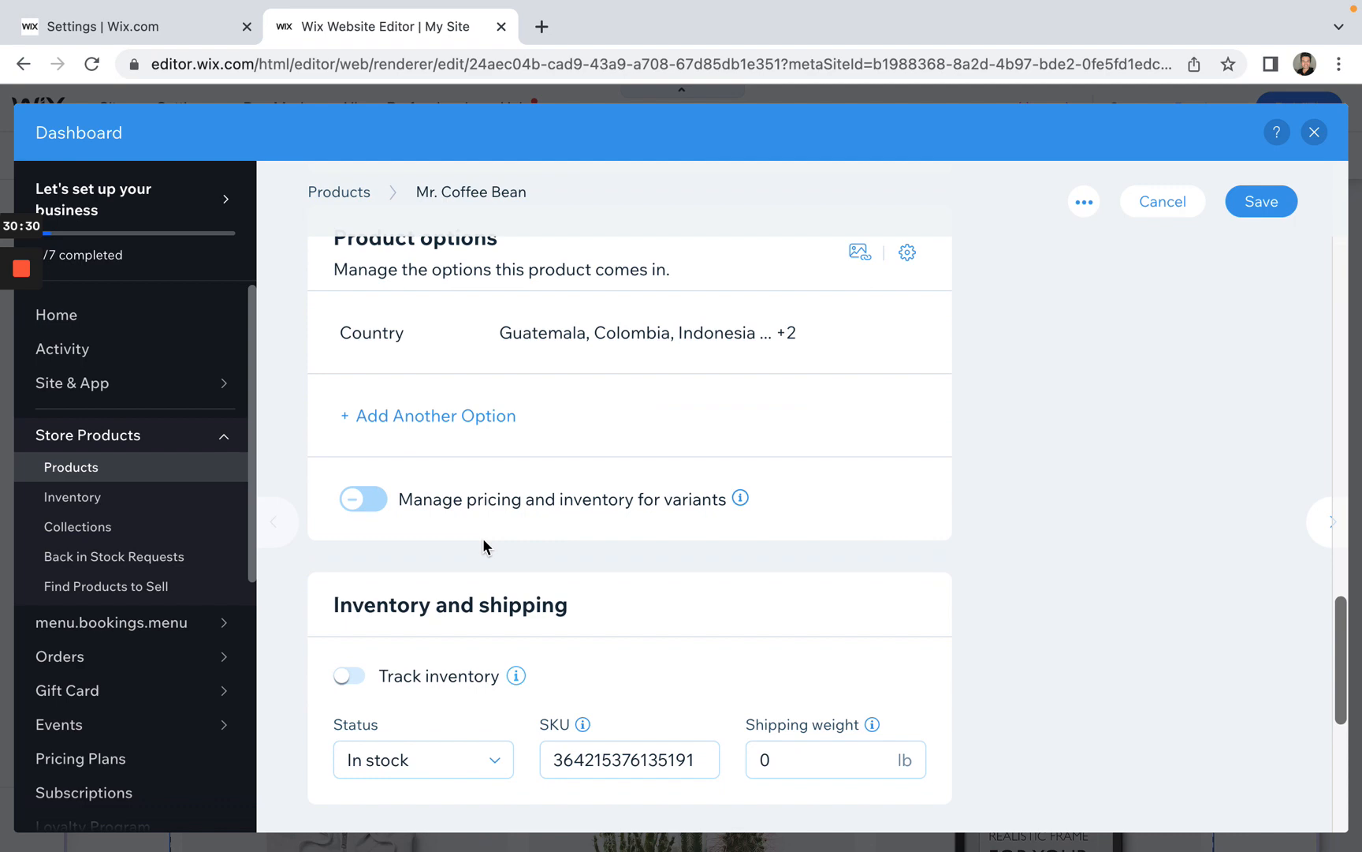
scroll(483, 538, down, 1)
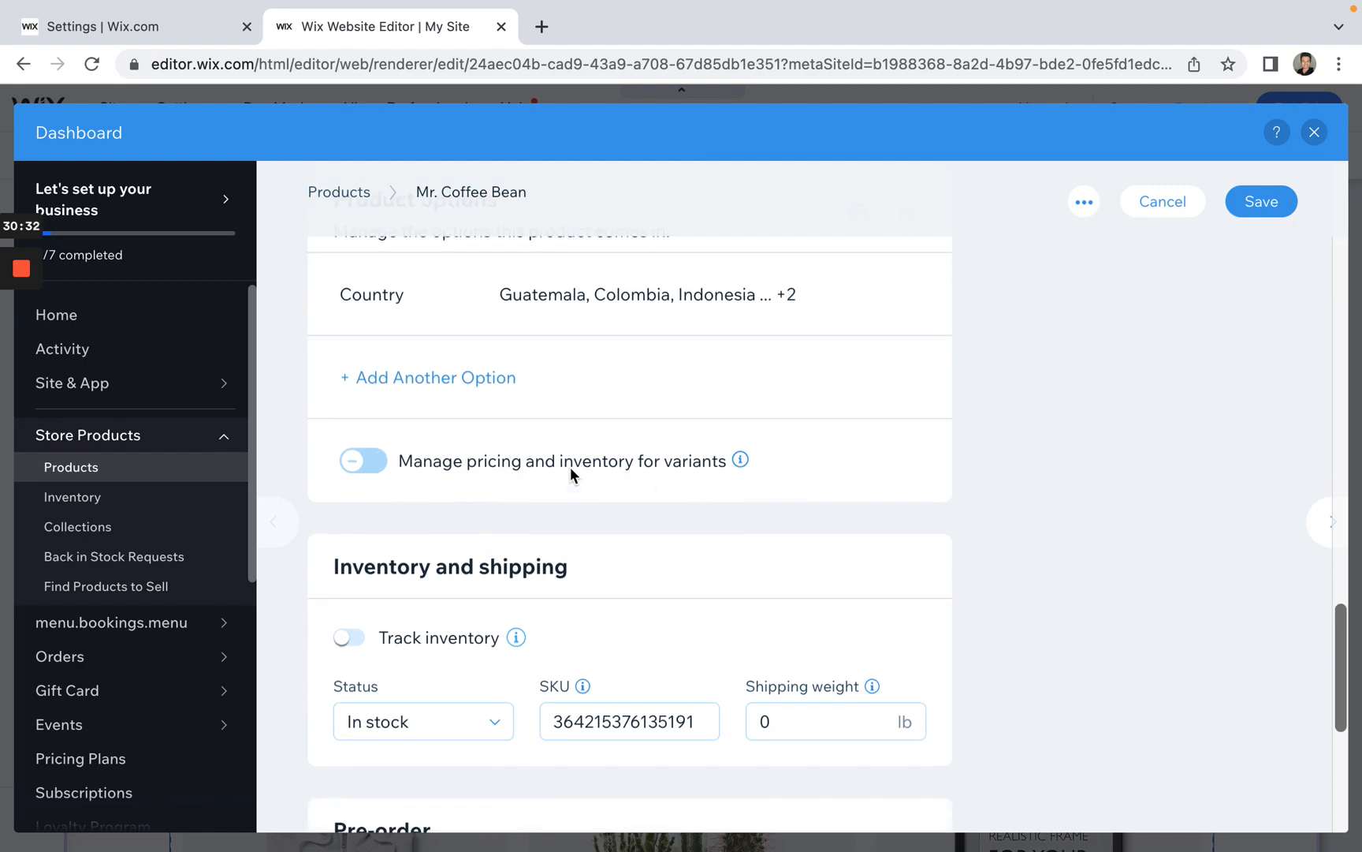
click(369, 461)
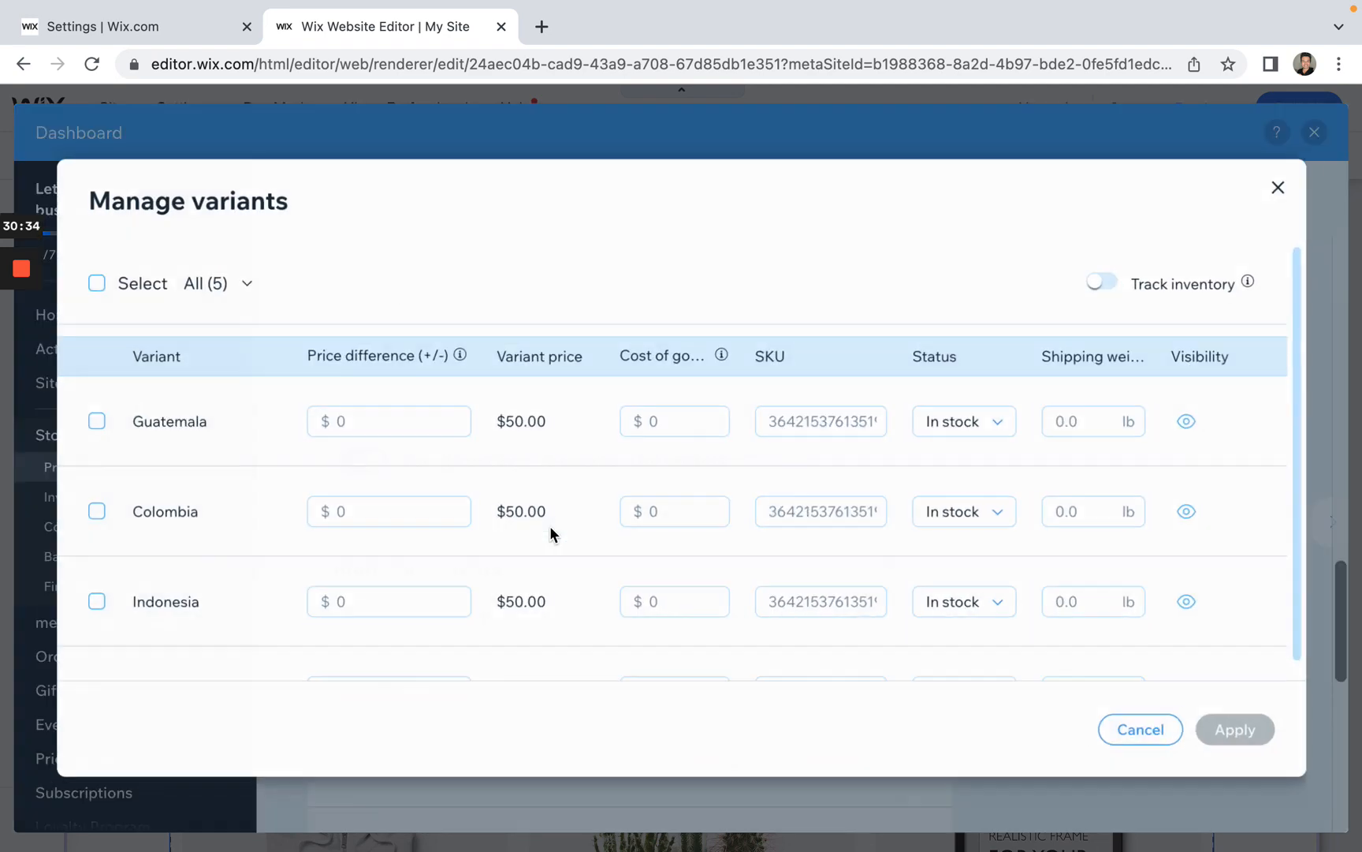
scroll(550, 525, down, 1)
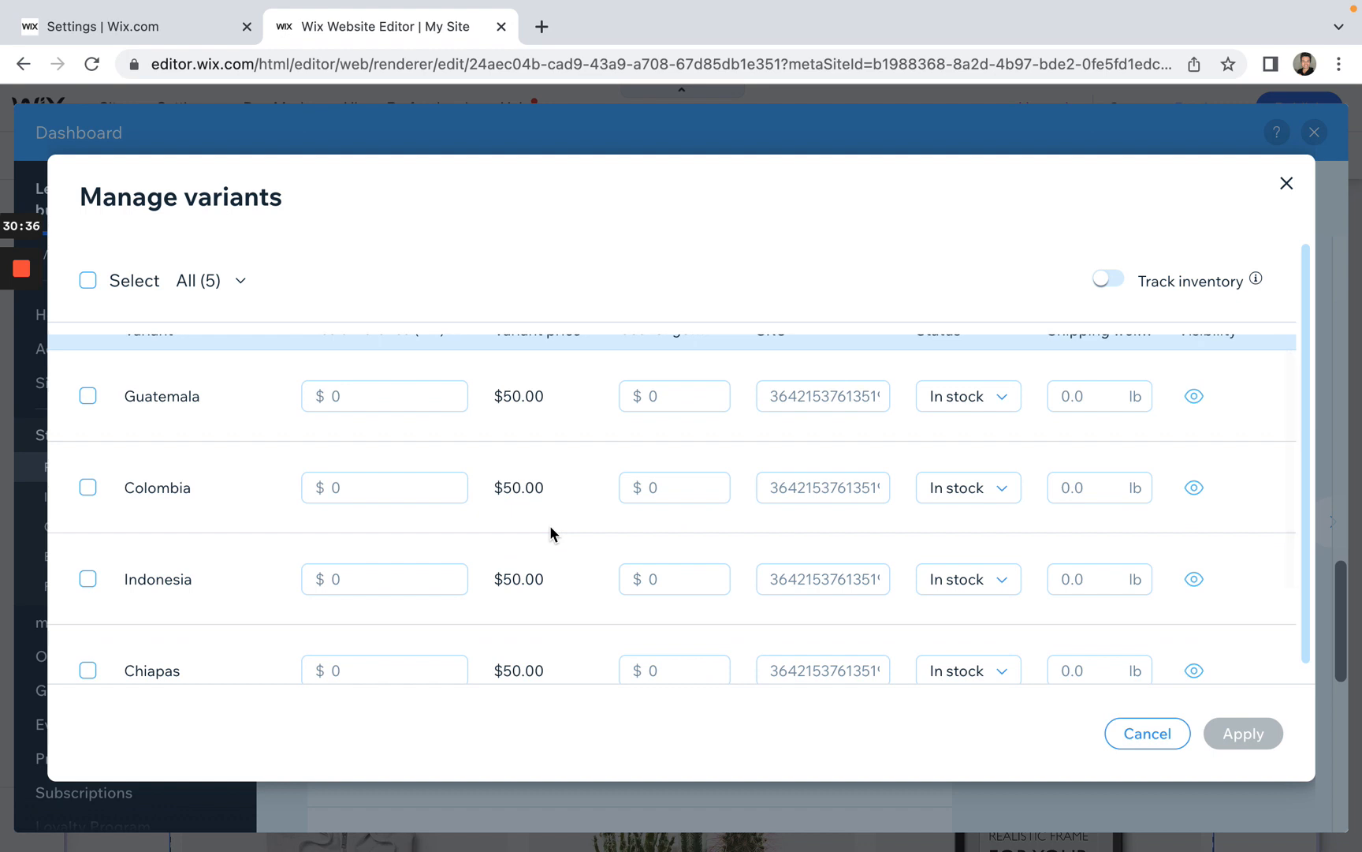
scroll(549, 525, up, 1)
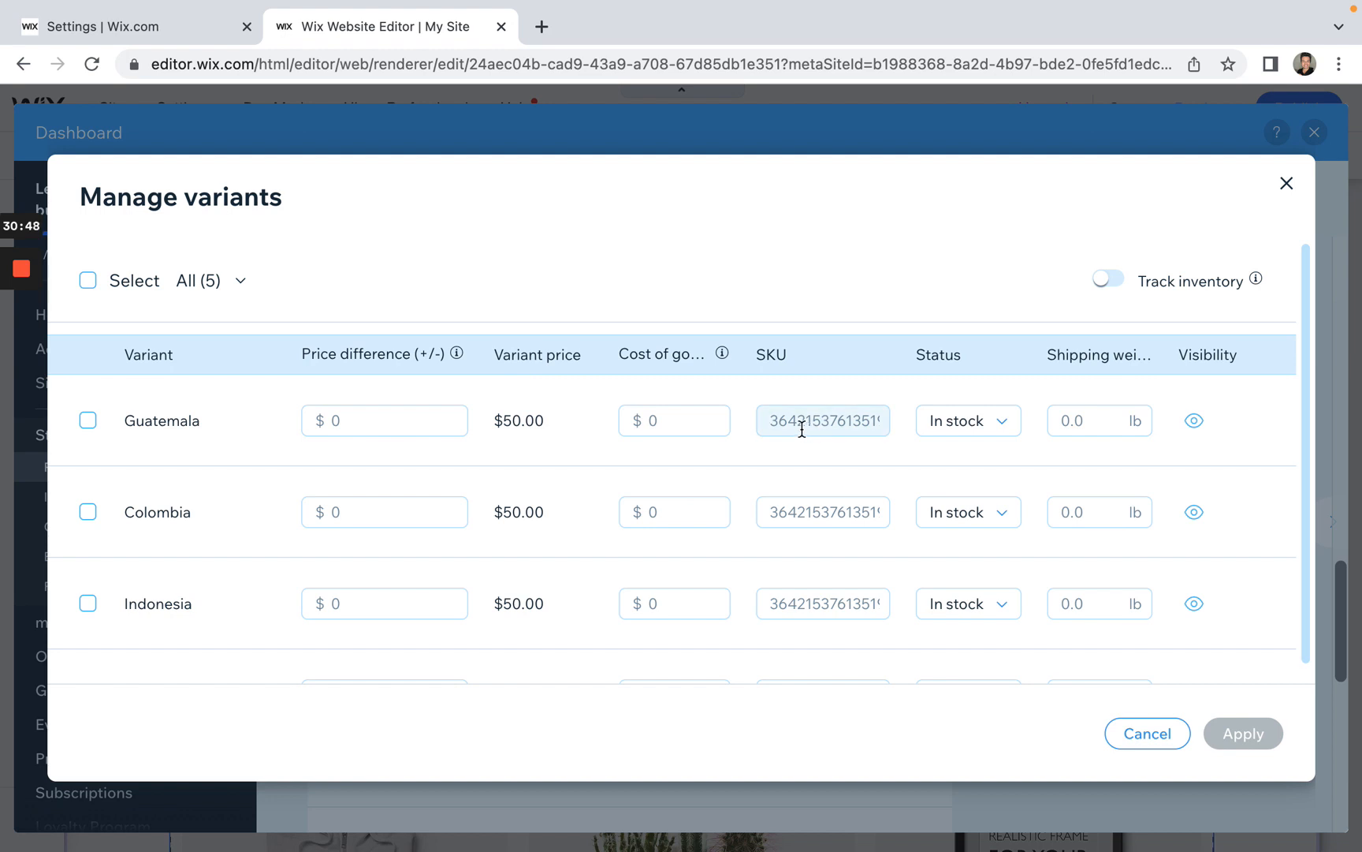
click(992, 430)
click(1006, 321)
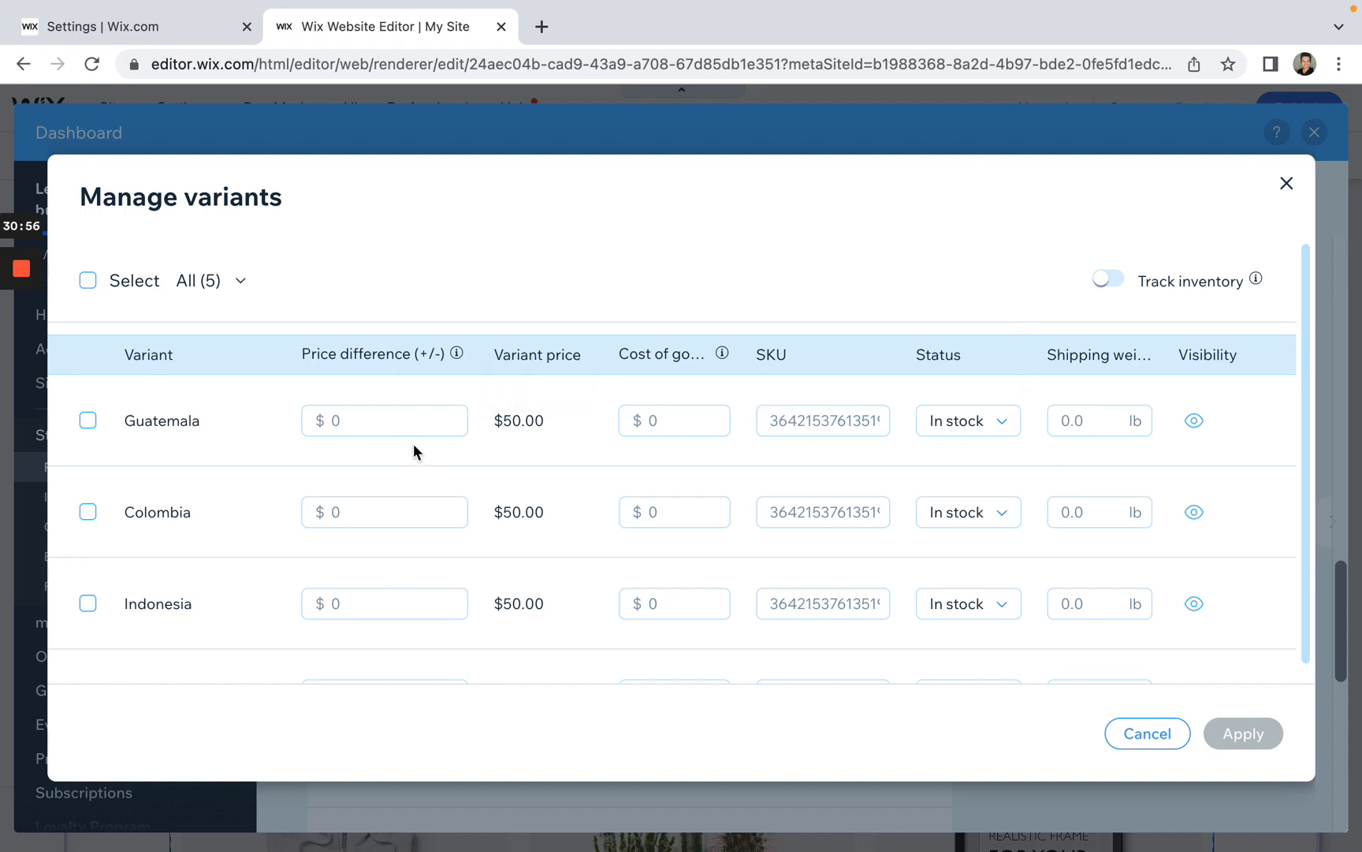
Step: Try a price difference for the Colombia variant and clear the value
click(356, 517)
text(45)
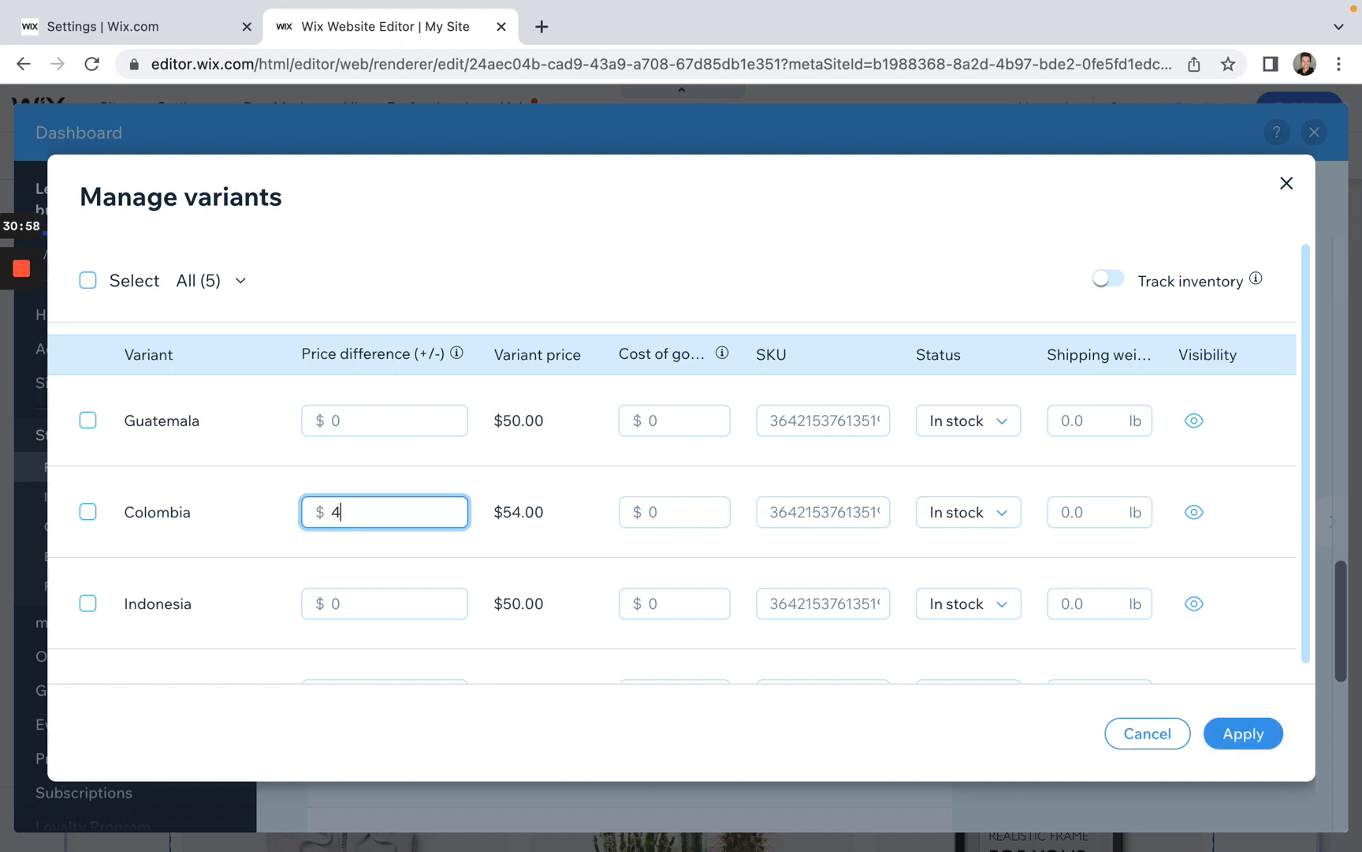
key(BackSpace)
key(BackSpace)
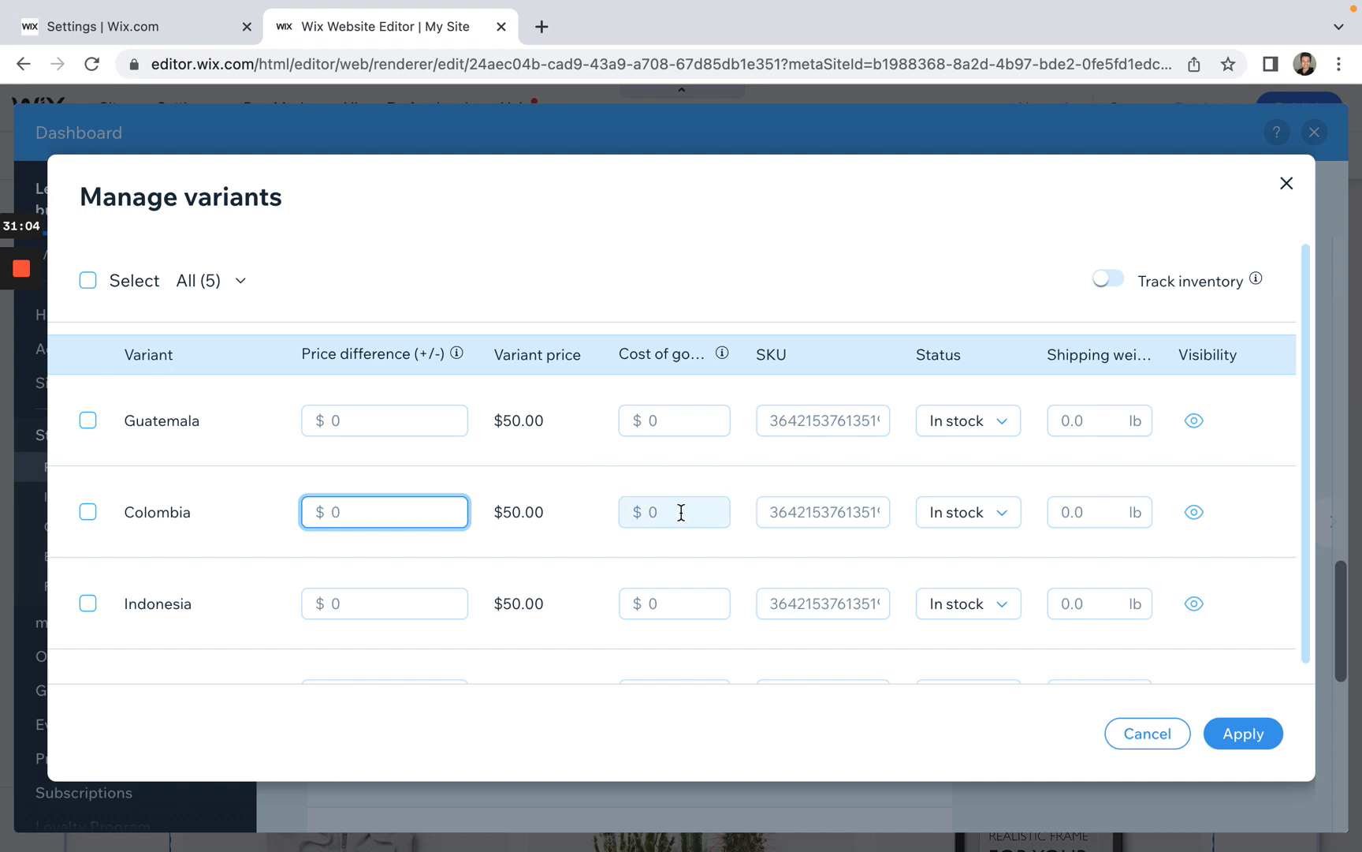
Step: Review the price, cost, status and visibility settings of the country variants and apply the variant settings
scroll(681, 512, down, 2)
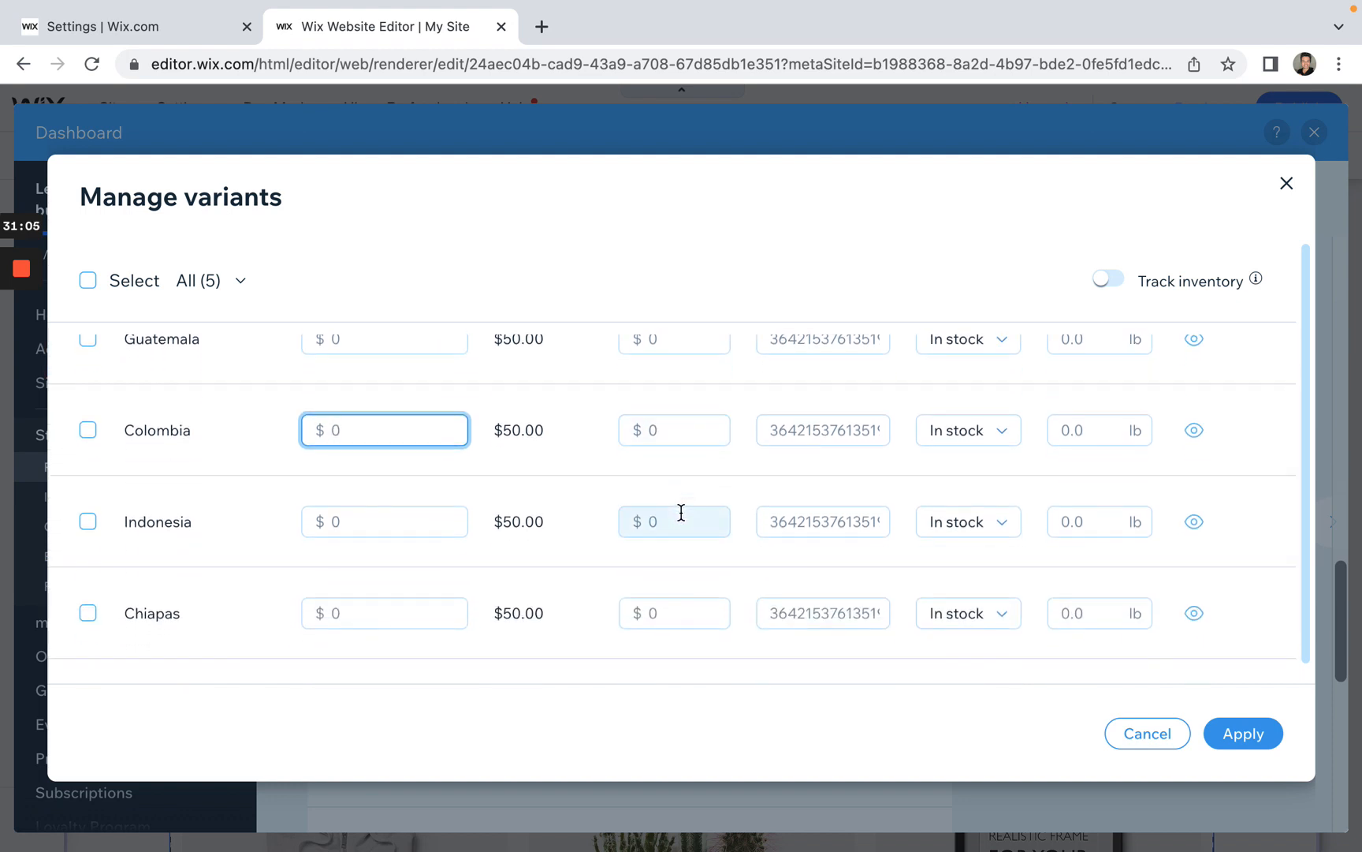
scroll(681, 512, down, 2)
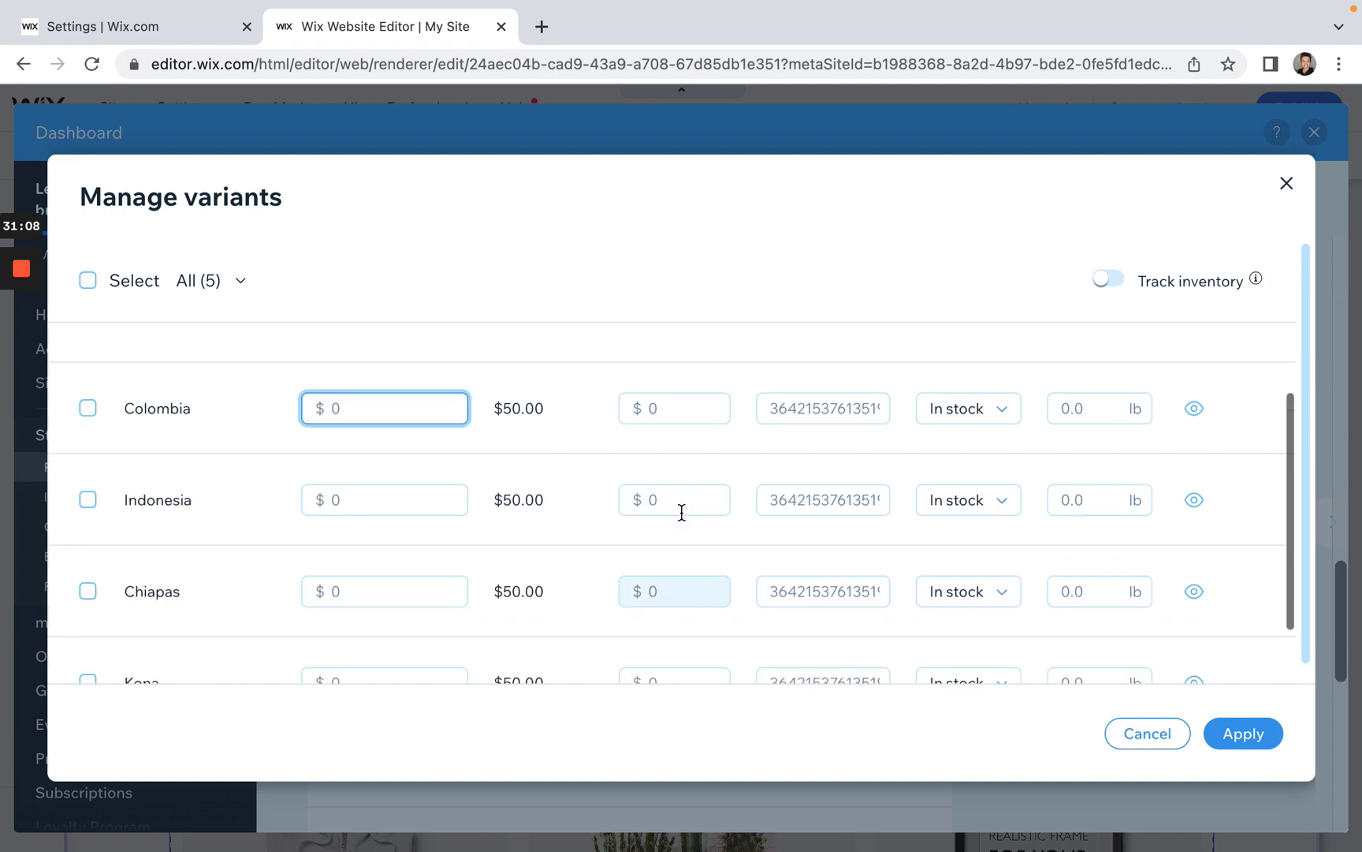
scroll(682, 512, up, 2)
click(680, 514)
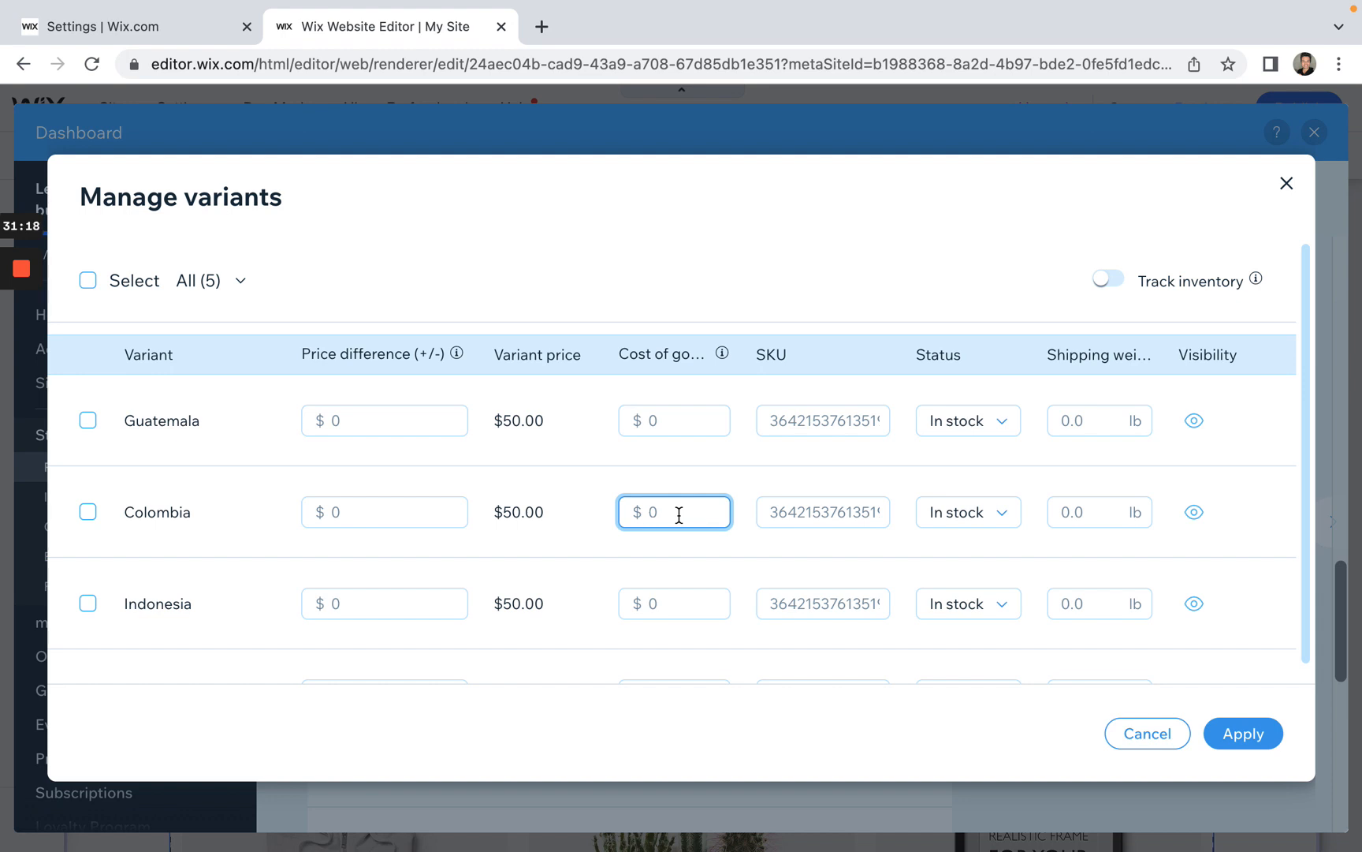
scroll(679, 514, down, 5)
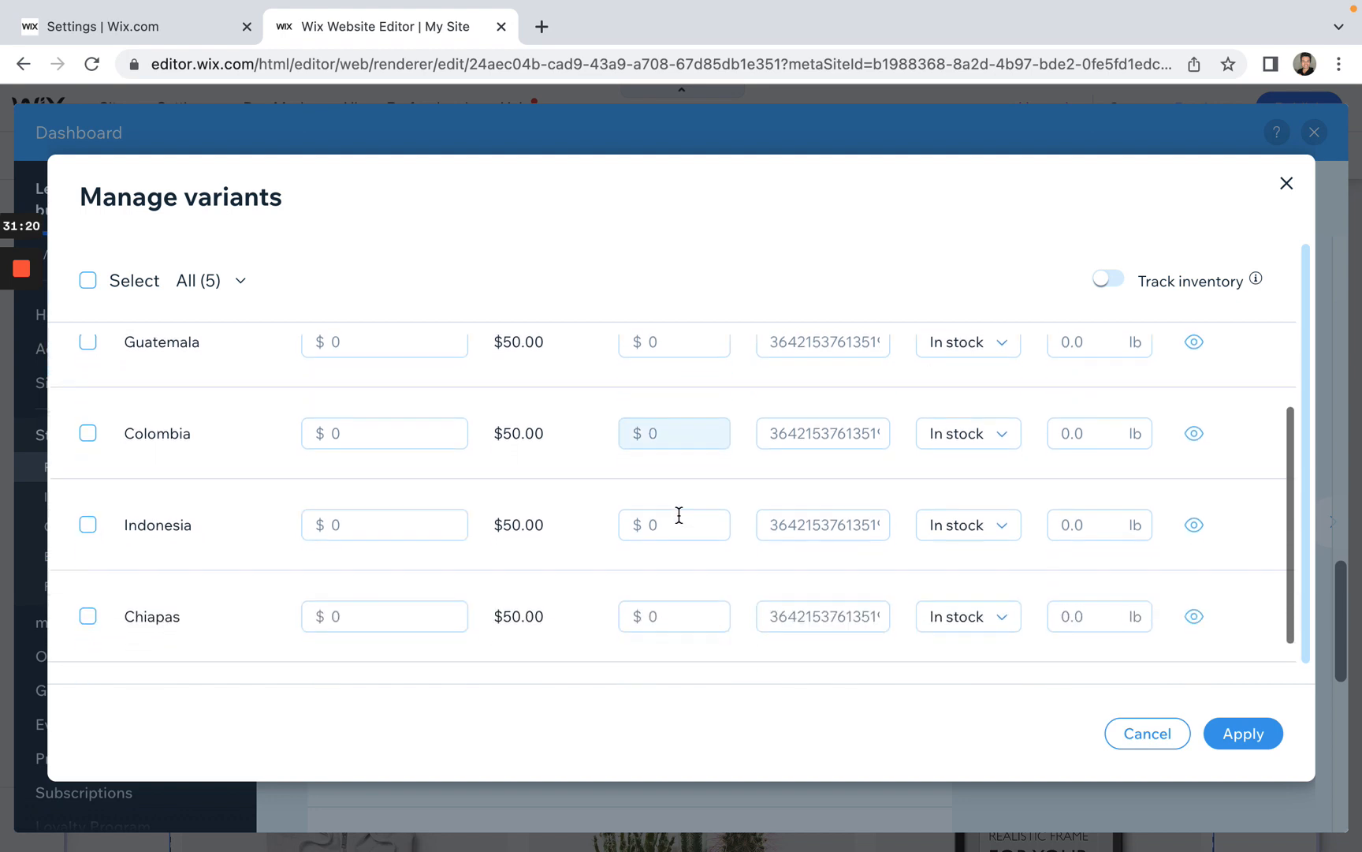
scroll(631, 544, up, 3)
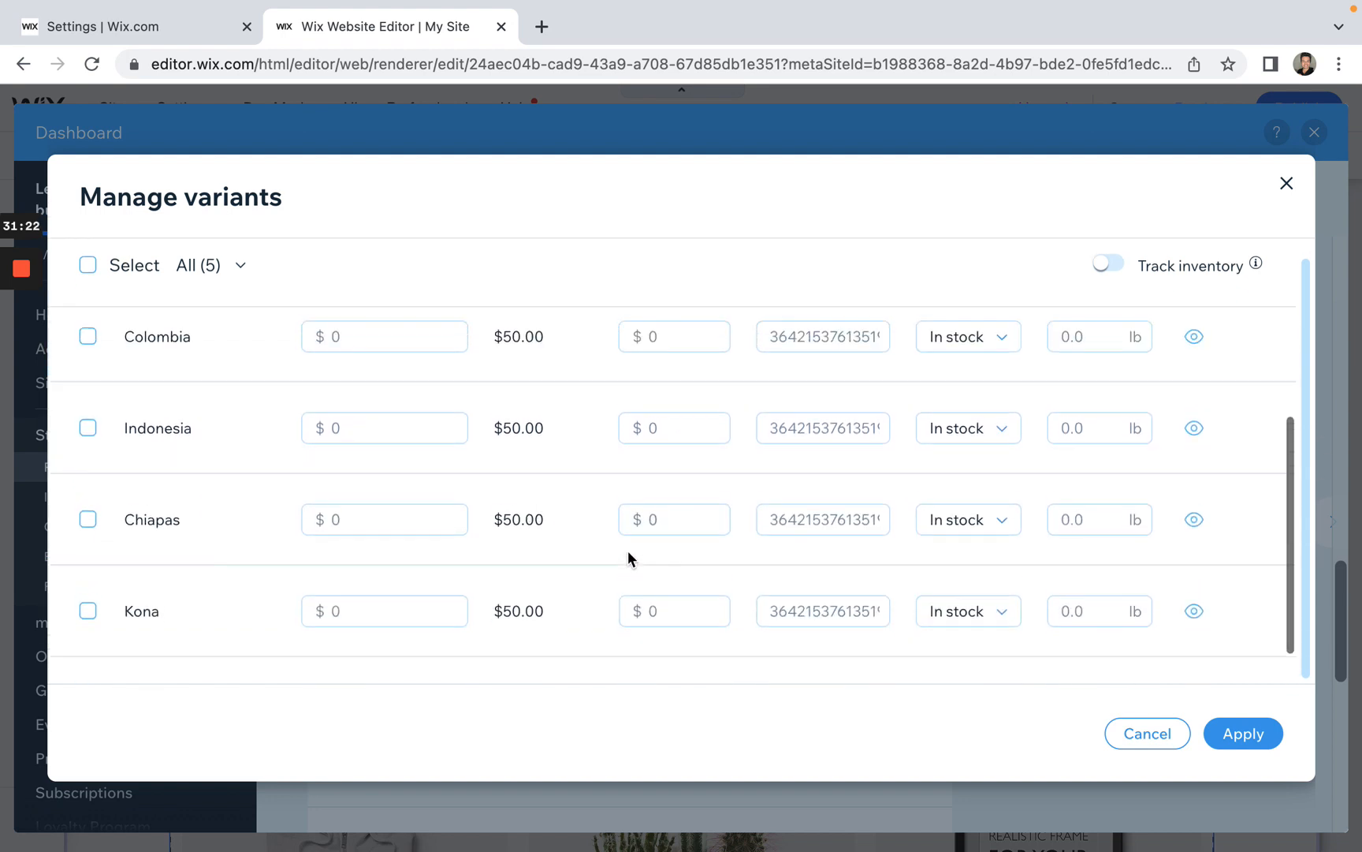
scroll(593, 501, up, 2)
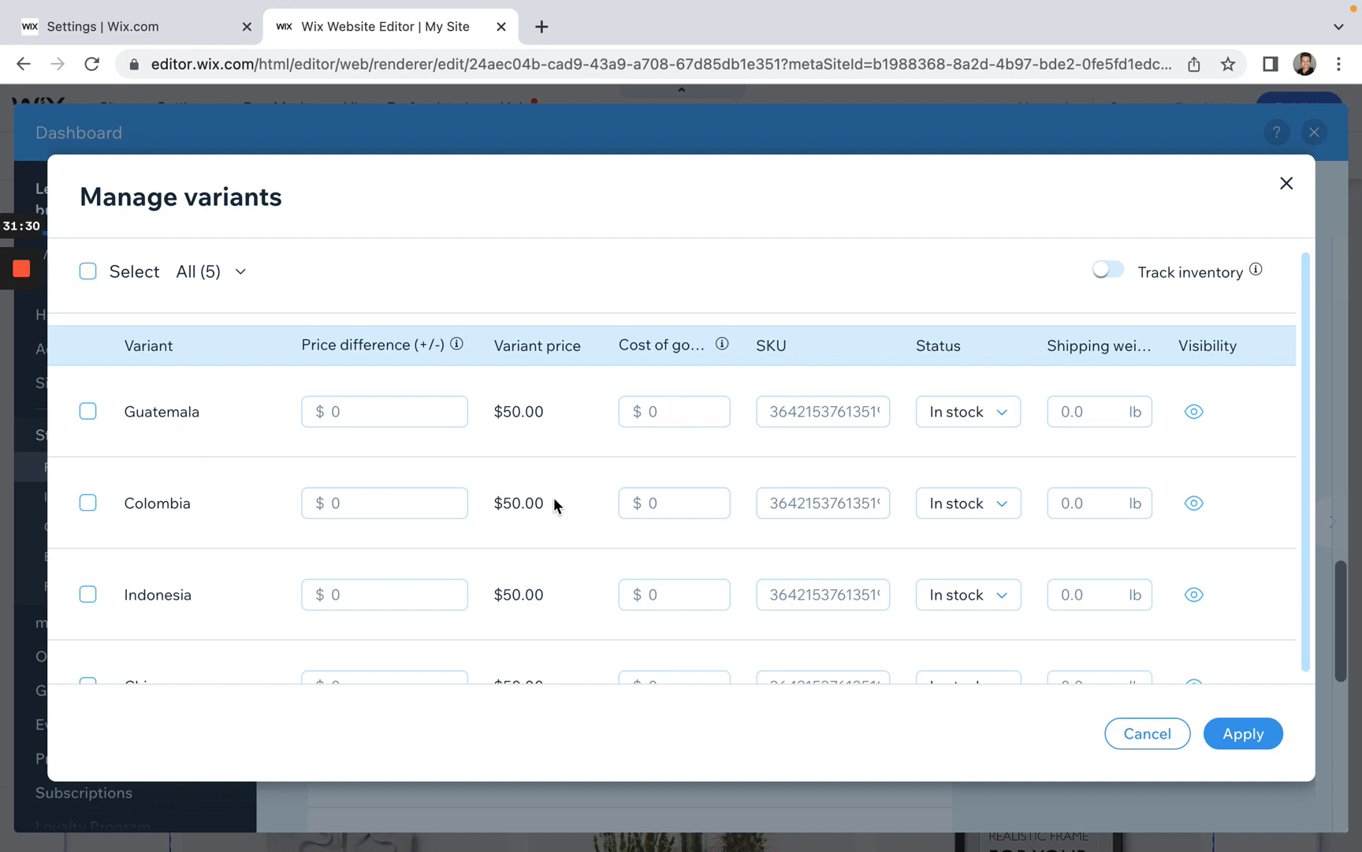
scroll(946, 465, down, 2)
scroll(1315, 423, down, 1)
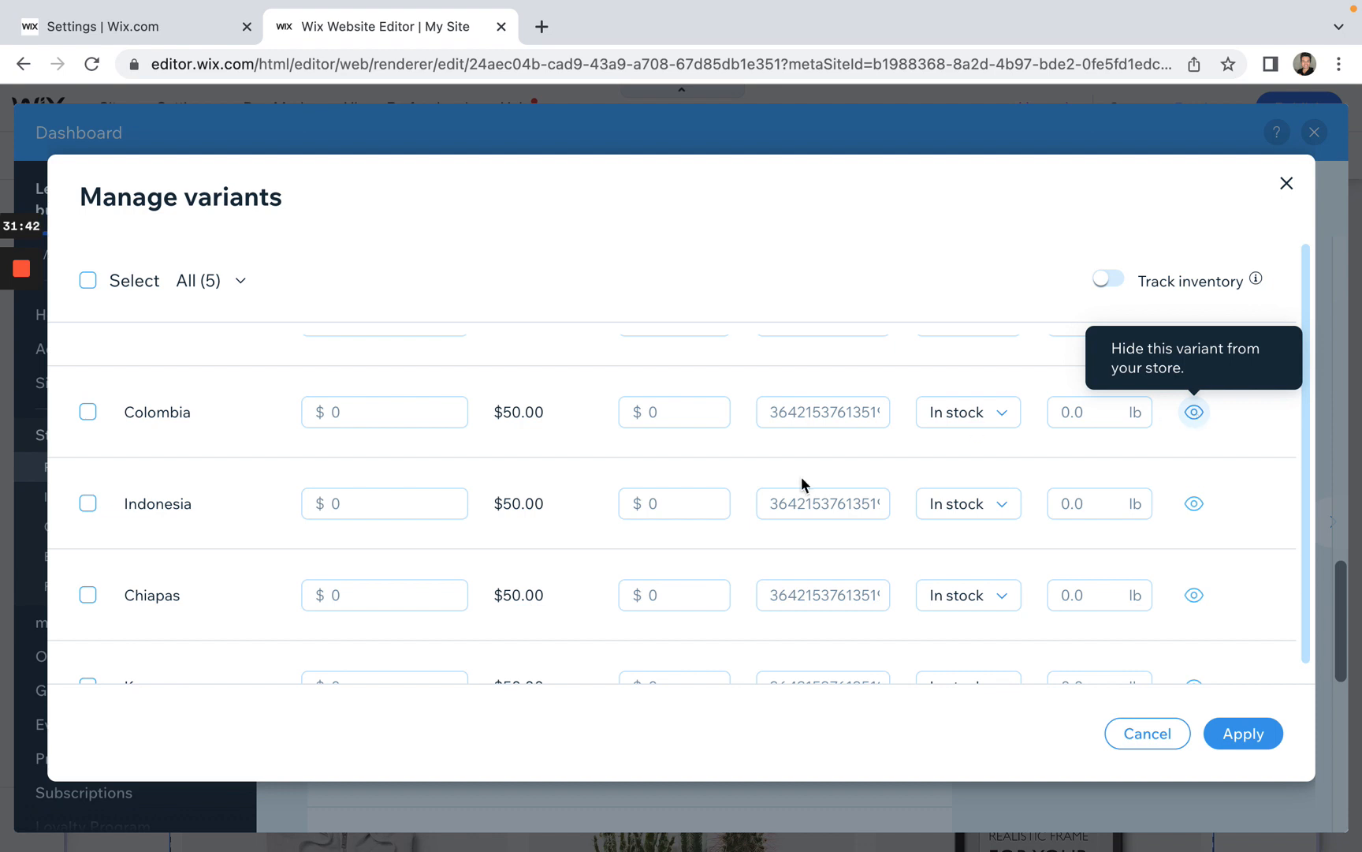
scroll(780, 487, down, 3)
click(1244, 734)
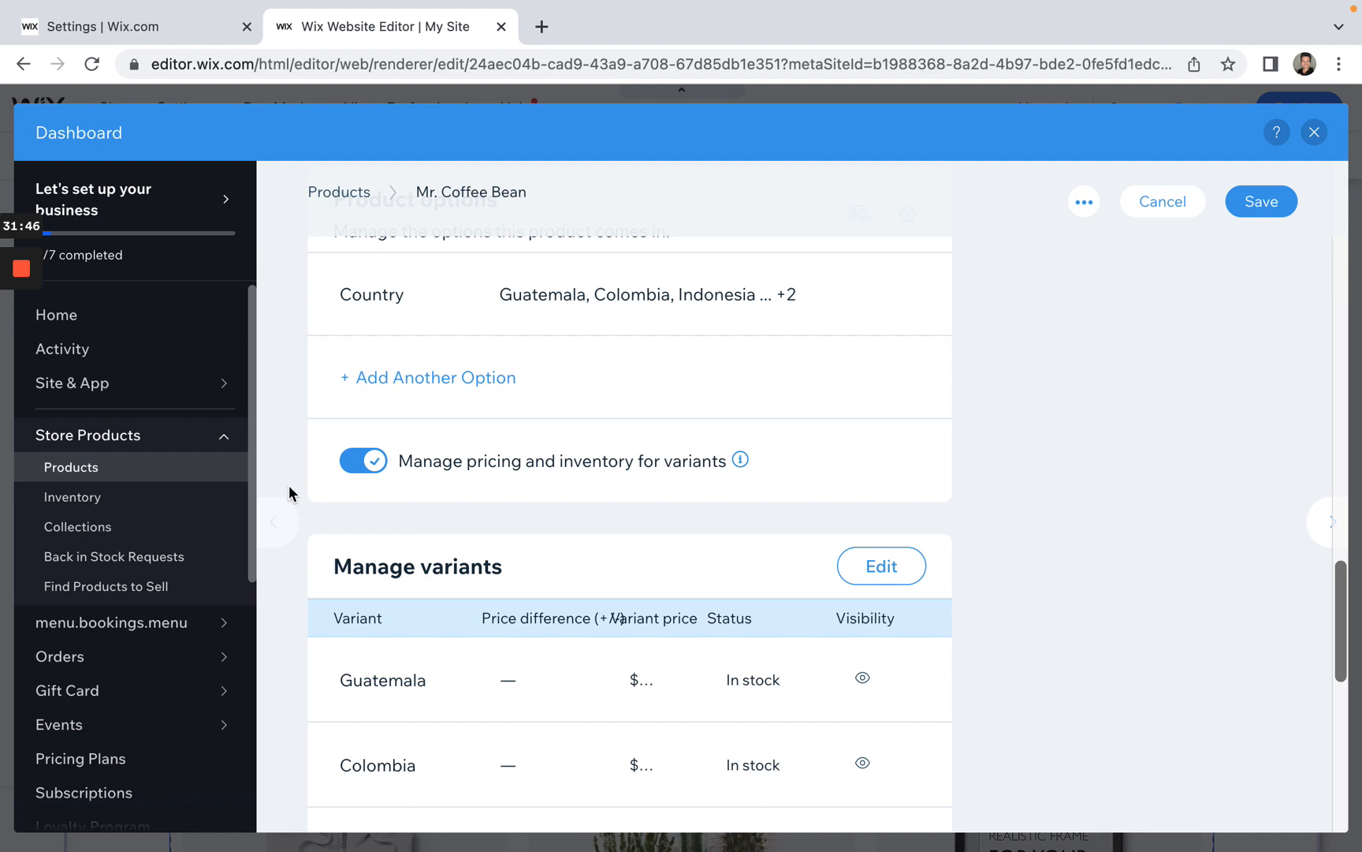
Step: Reopen the product's variants for editing and turn on inventory tracking
scroll(291, 484, down, 1)
scroll(291, 477, down, 3)
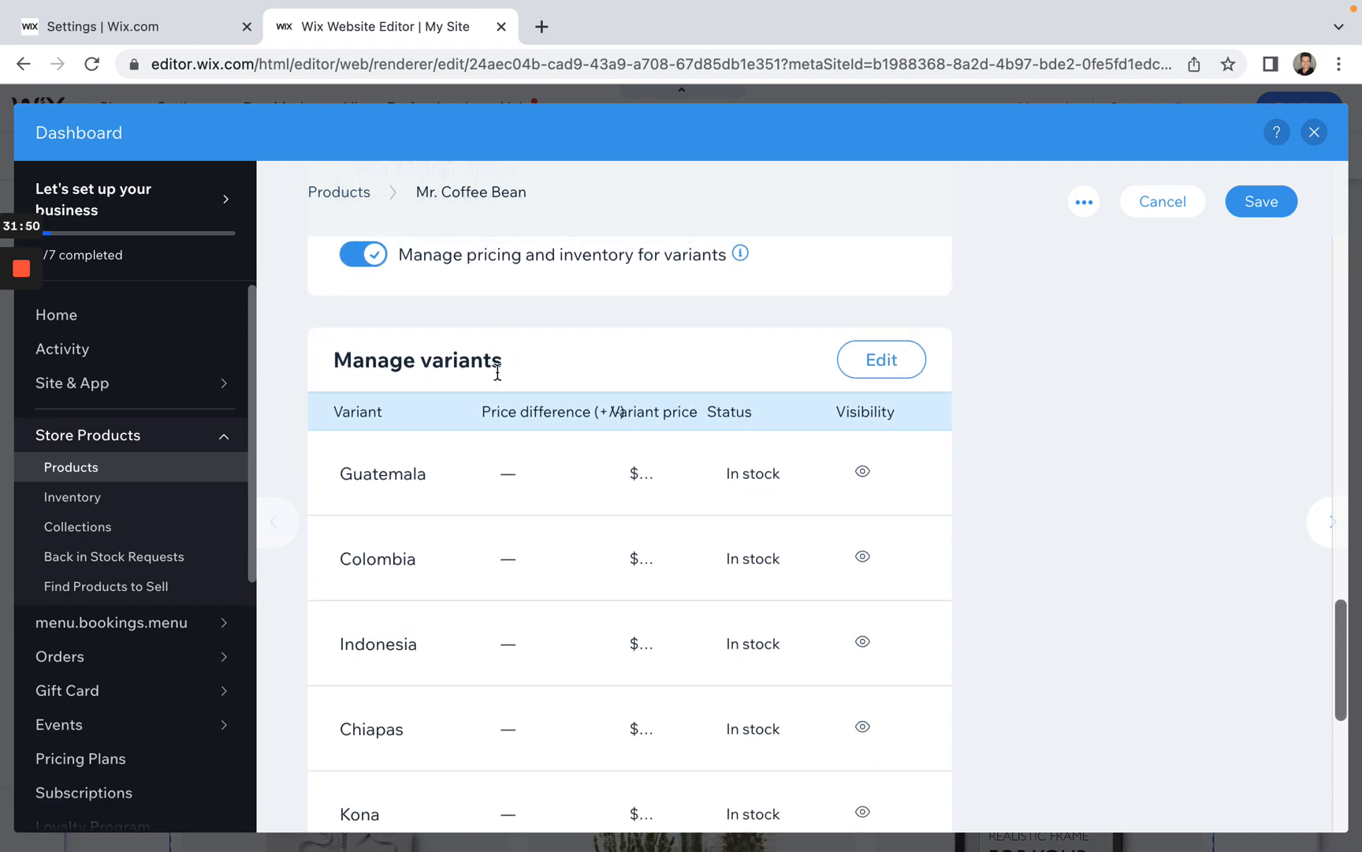
scroll(631, 481, down, 1)
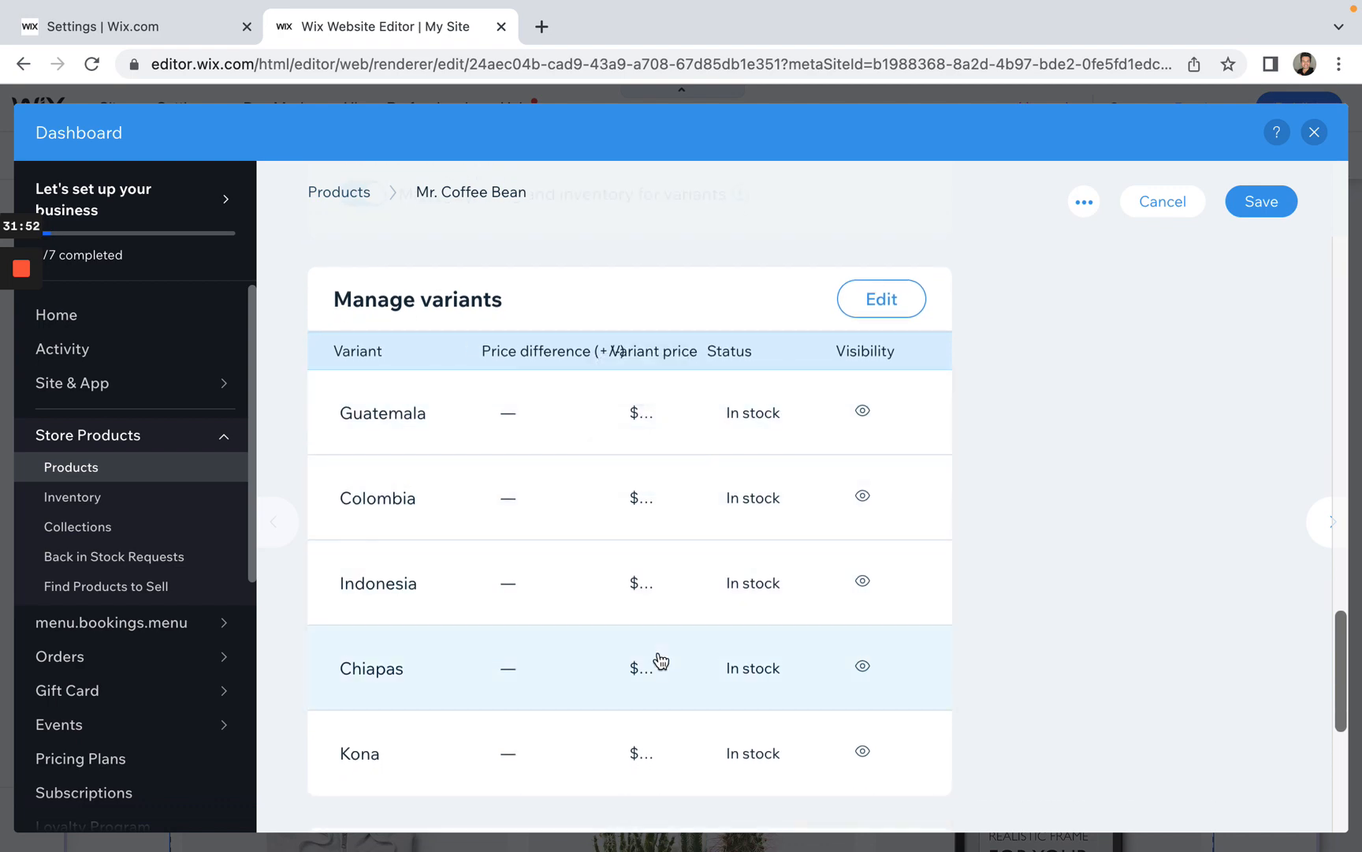
click(873, 309)
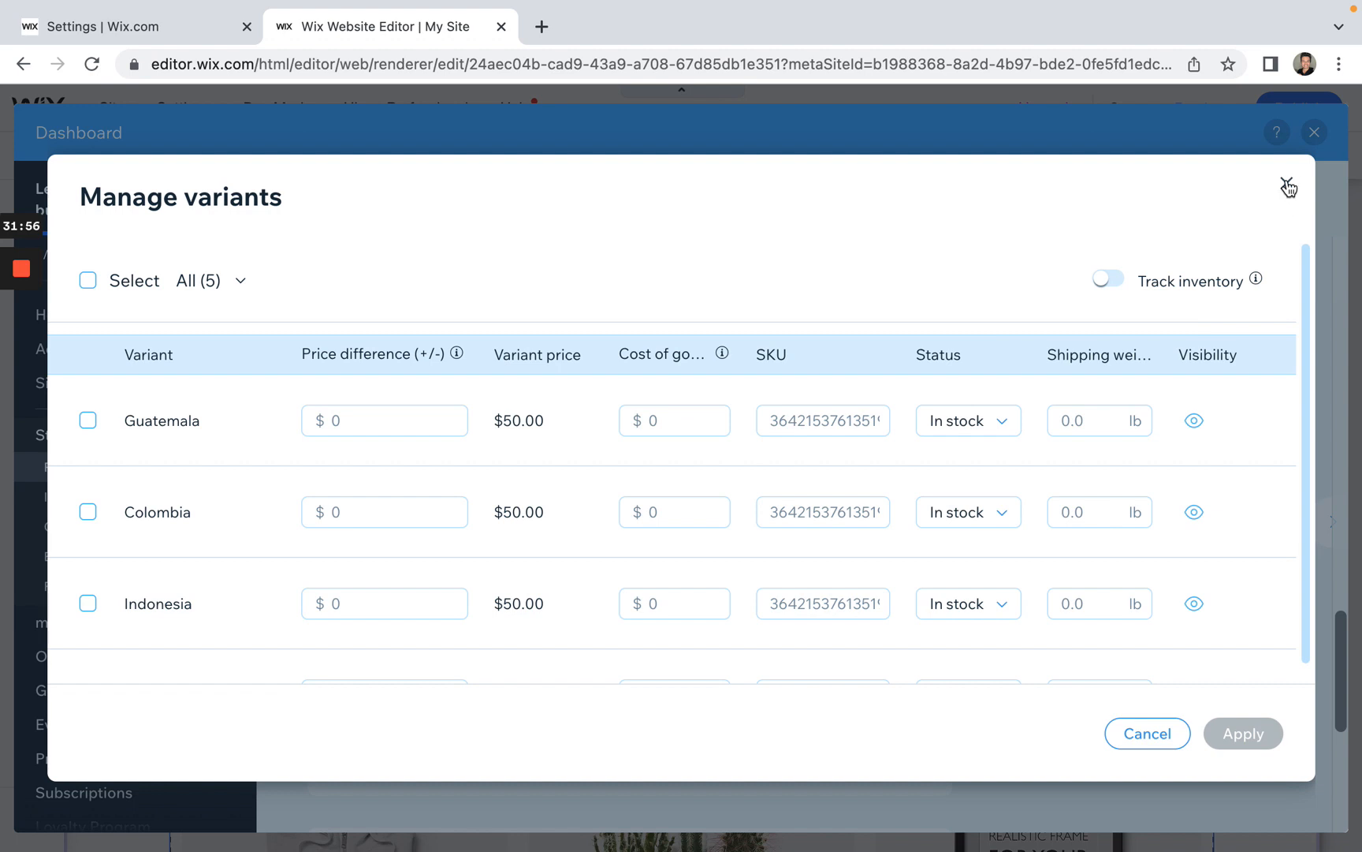
click(1116, 280)
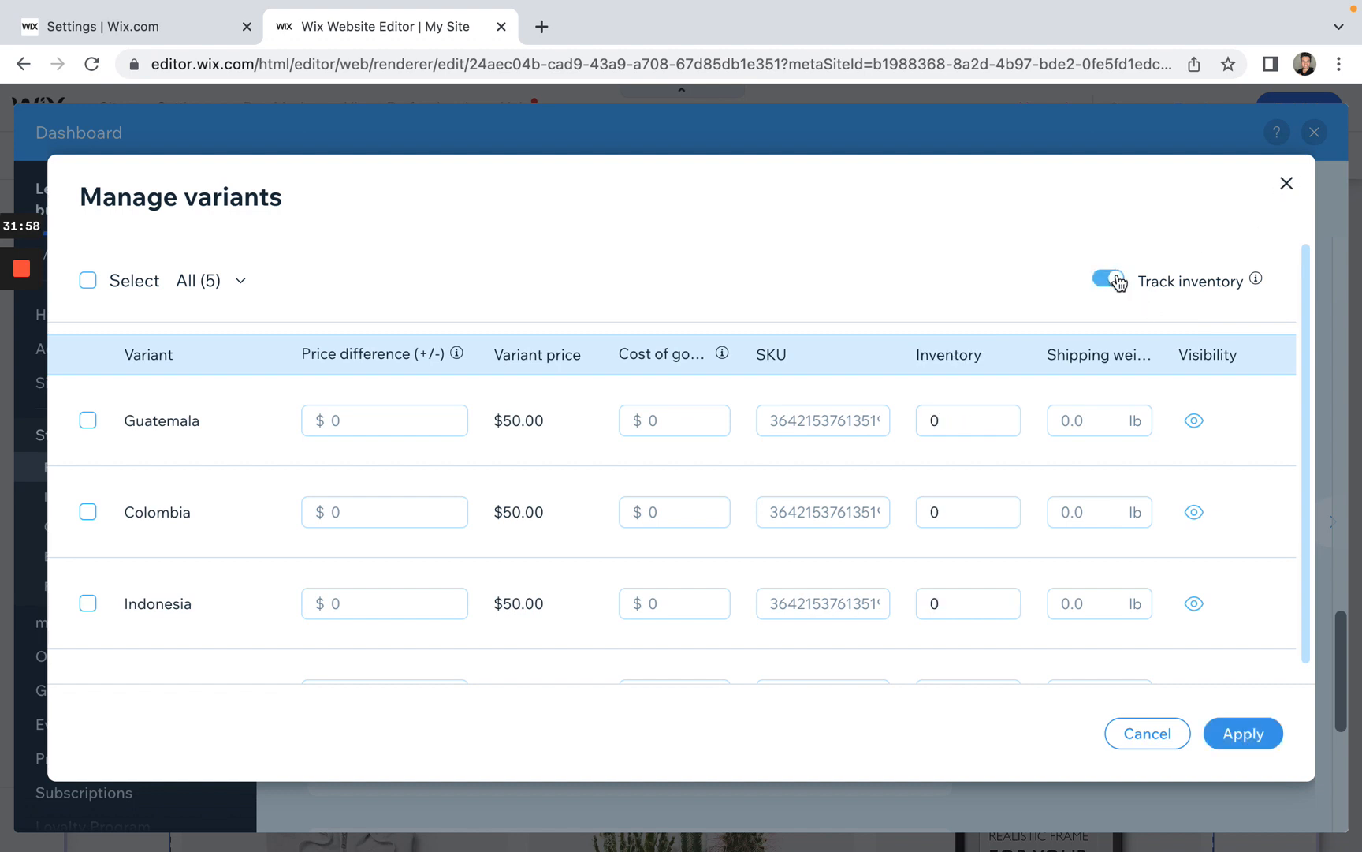
Step: Set the variant inventory to 10 for Guatemala, 4 for Colombia and 5 for Indonesia
click(971, 423)
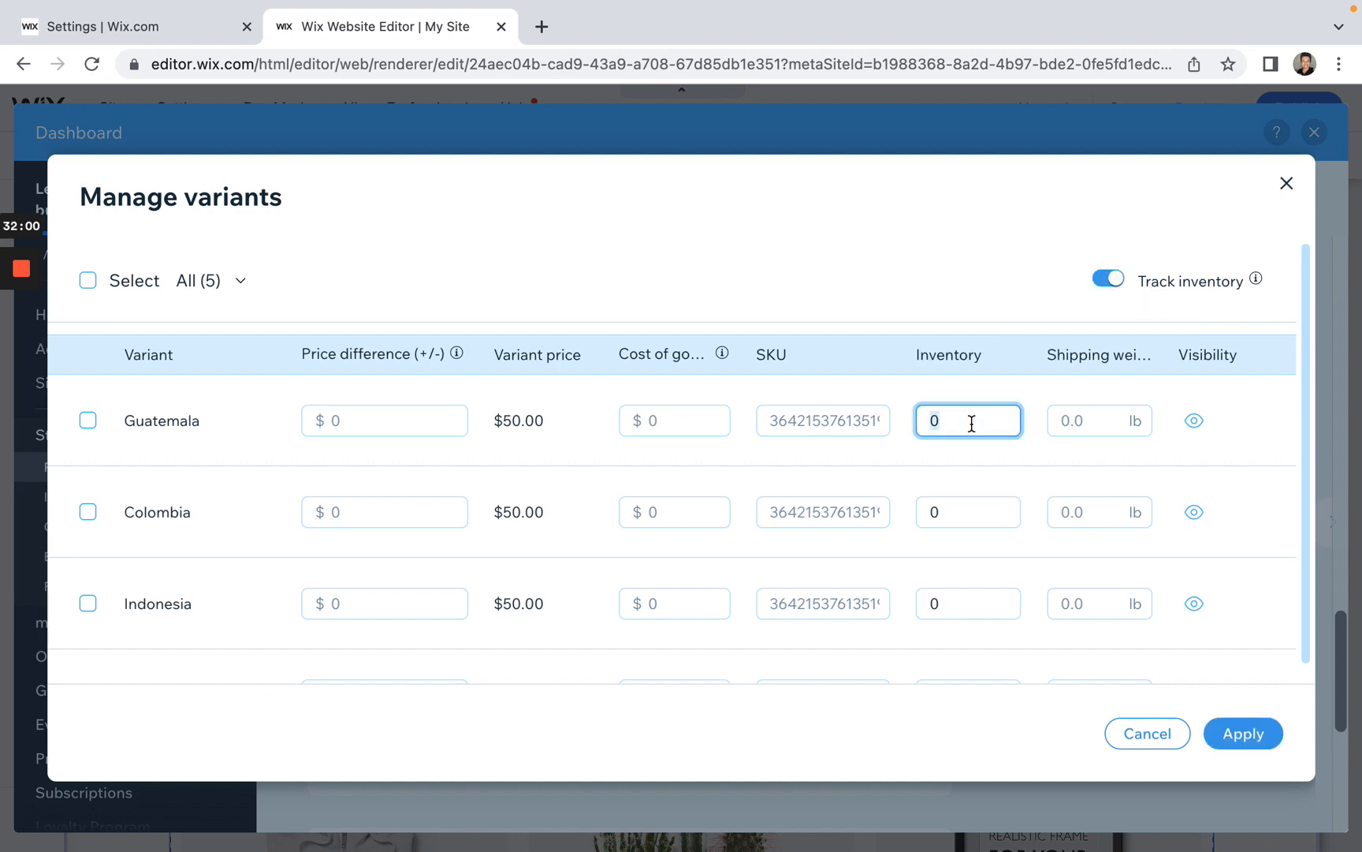
text(10)
click(957, 505)
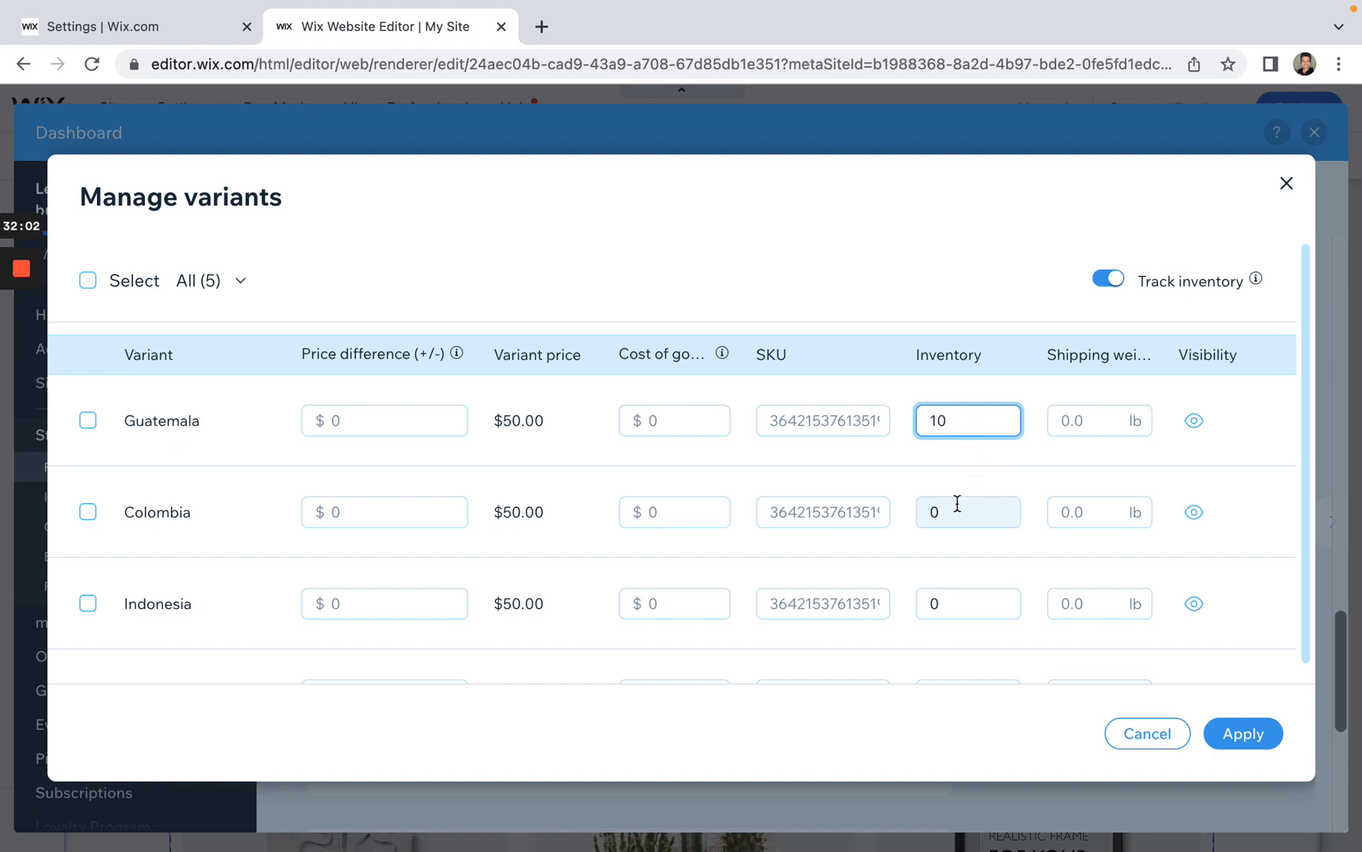
text(4)
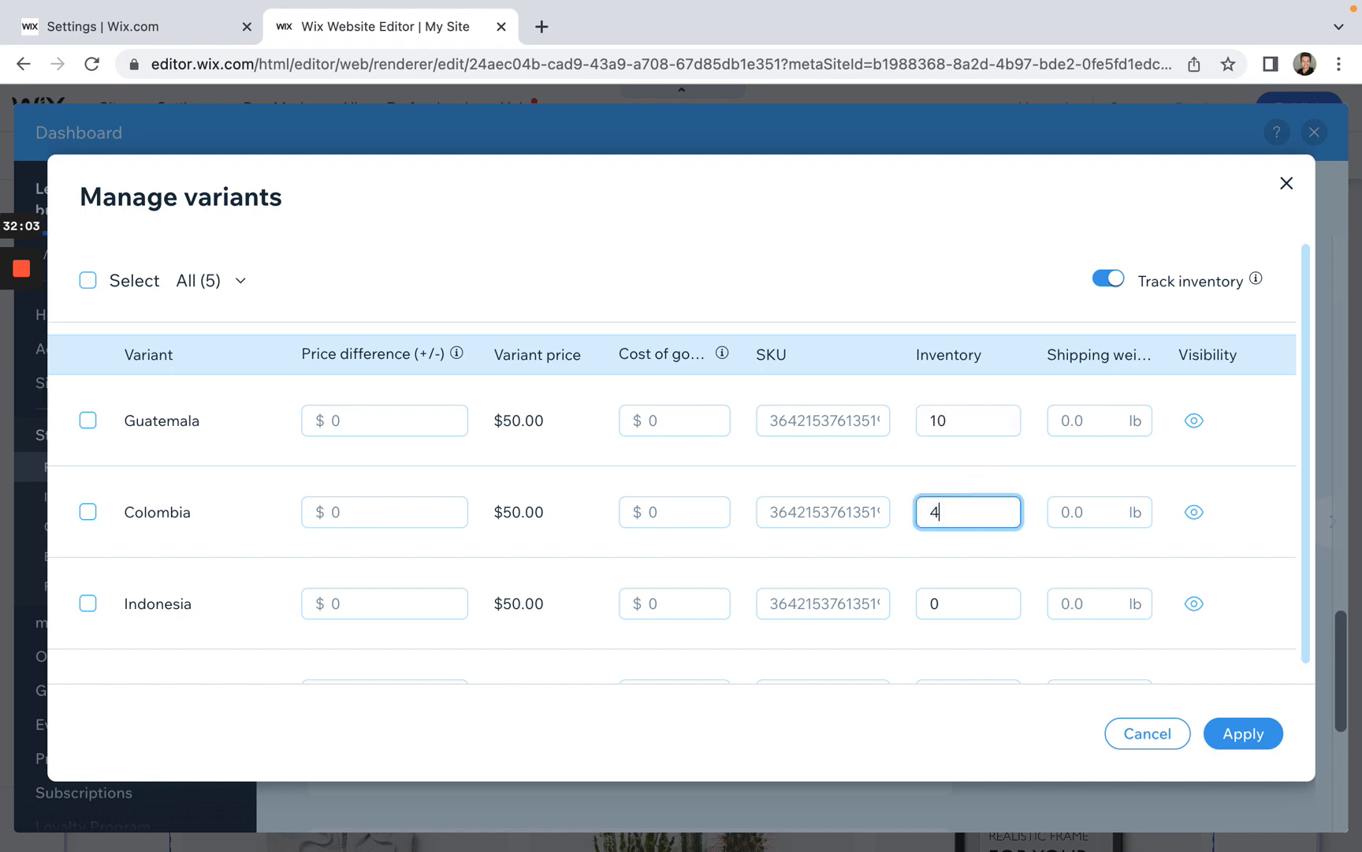
click(952, 608)
text(5)
Step: Set the variant inventory to 8 for Chiapas and 5 for Kona, and apply the variant changes
scroll(968, 568, down, 2)
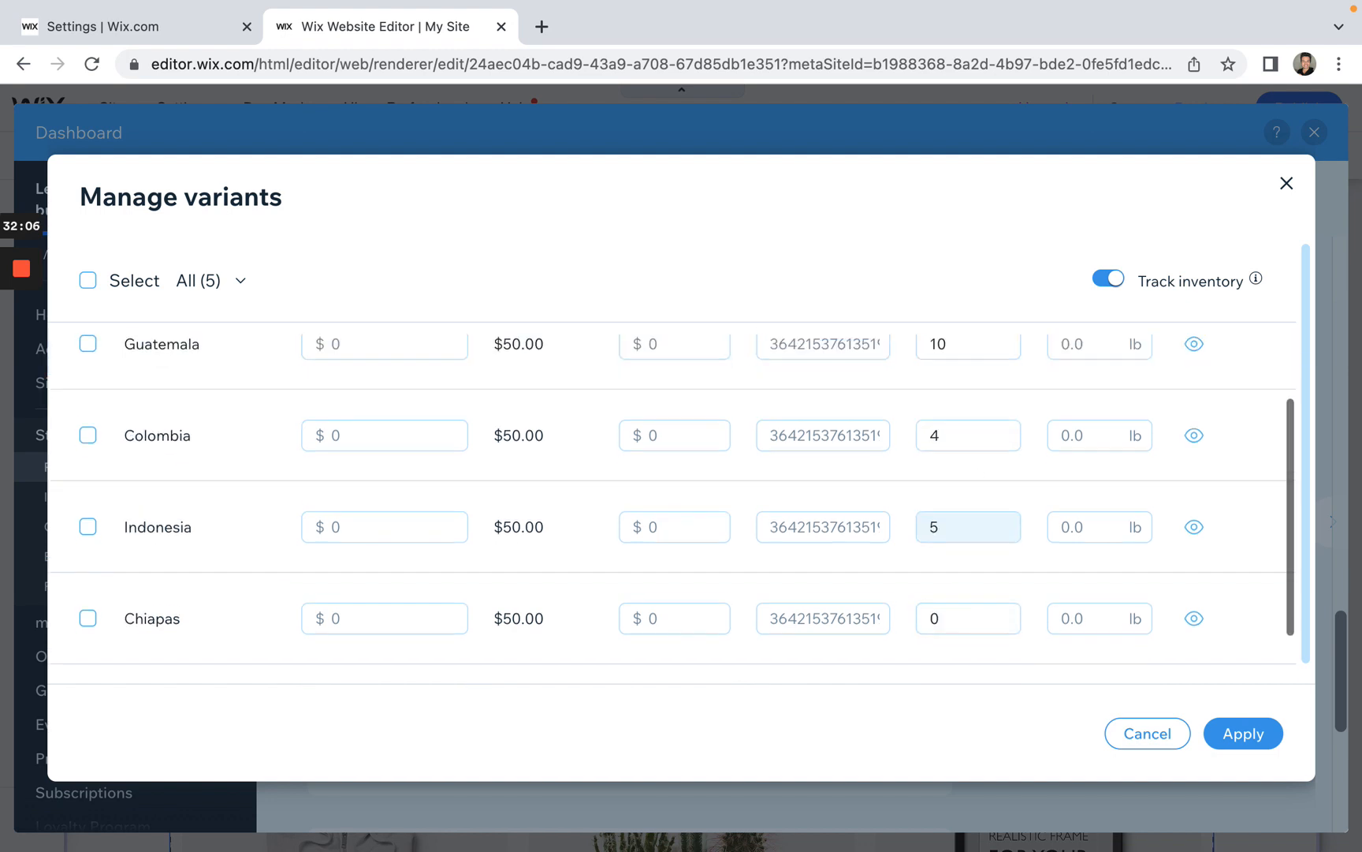
click(960, 597)
key(BackSpace)
text(8)
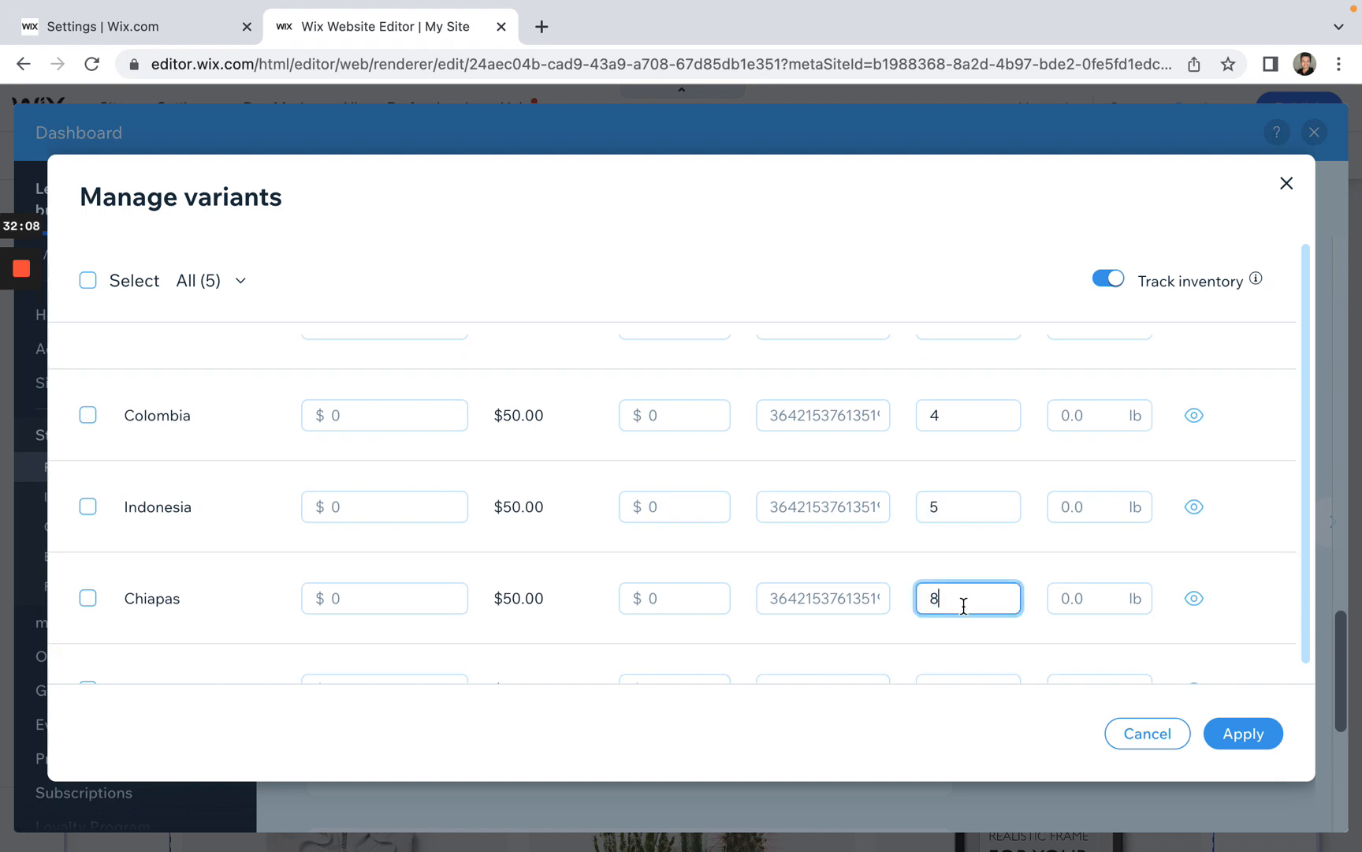
scroll(960, 607, down, 2)
click(962, 606)
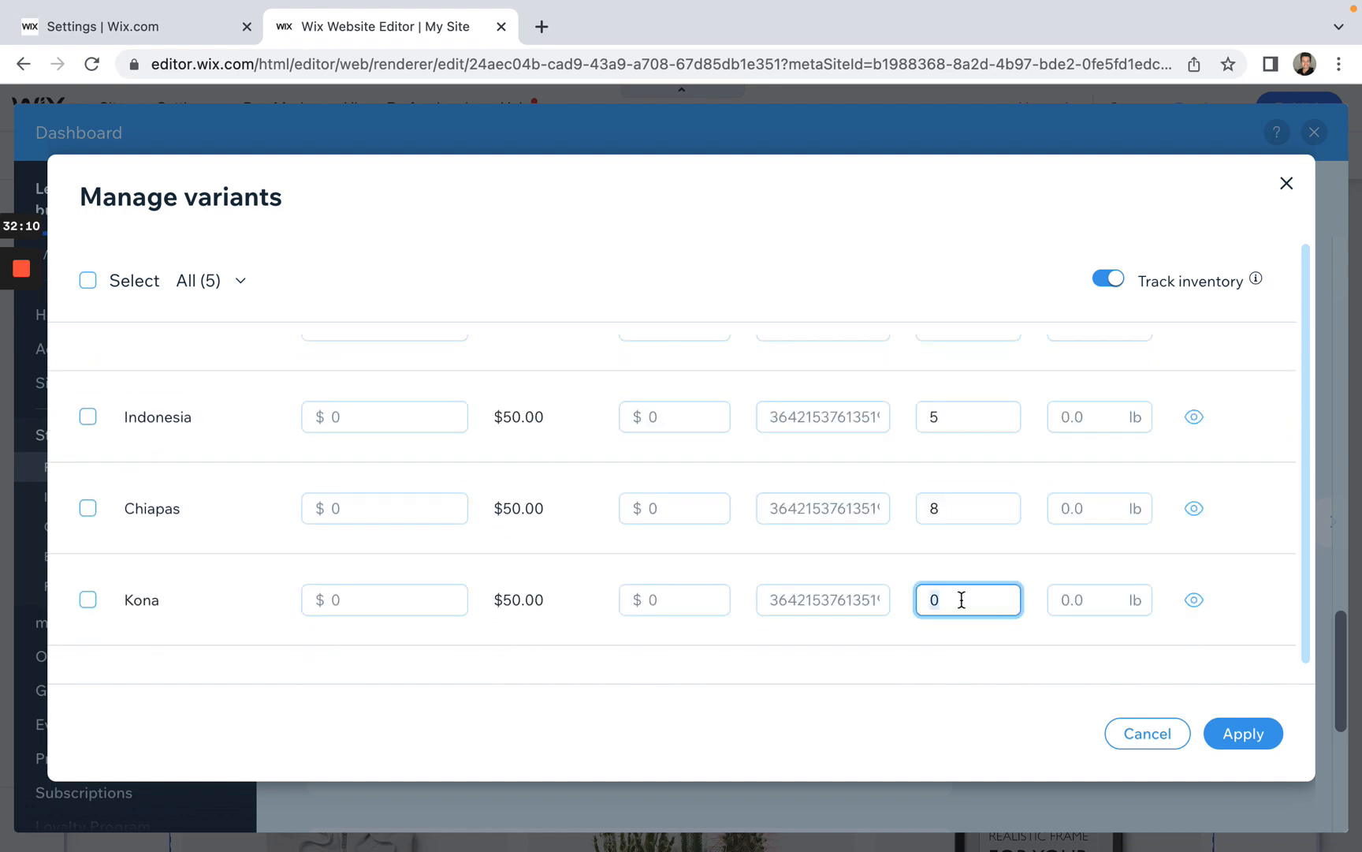
text(5)
click(1262, 735)
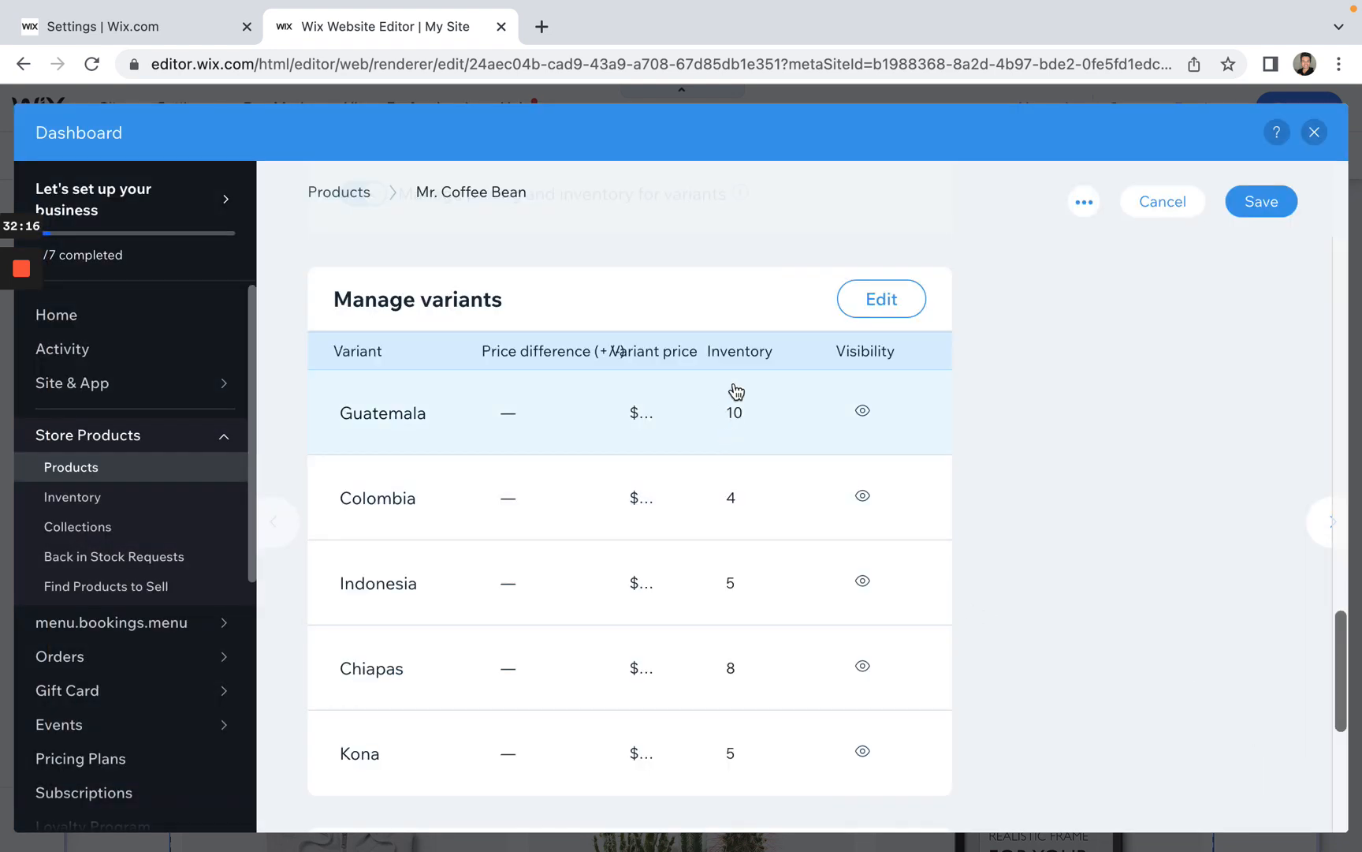
Step: Turn on pre-order for the product to view its message and limit options, and turn it off again
scroll(753, 473, down, 2)
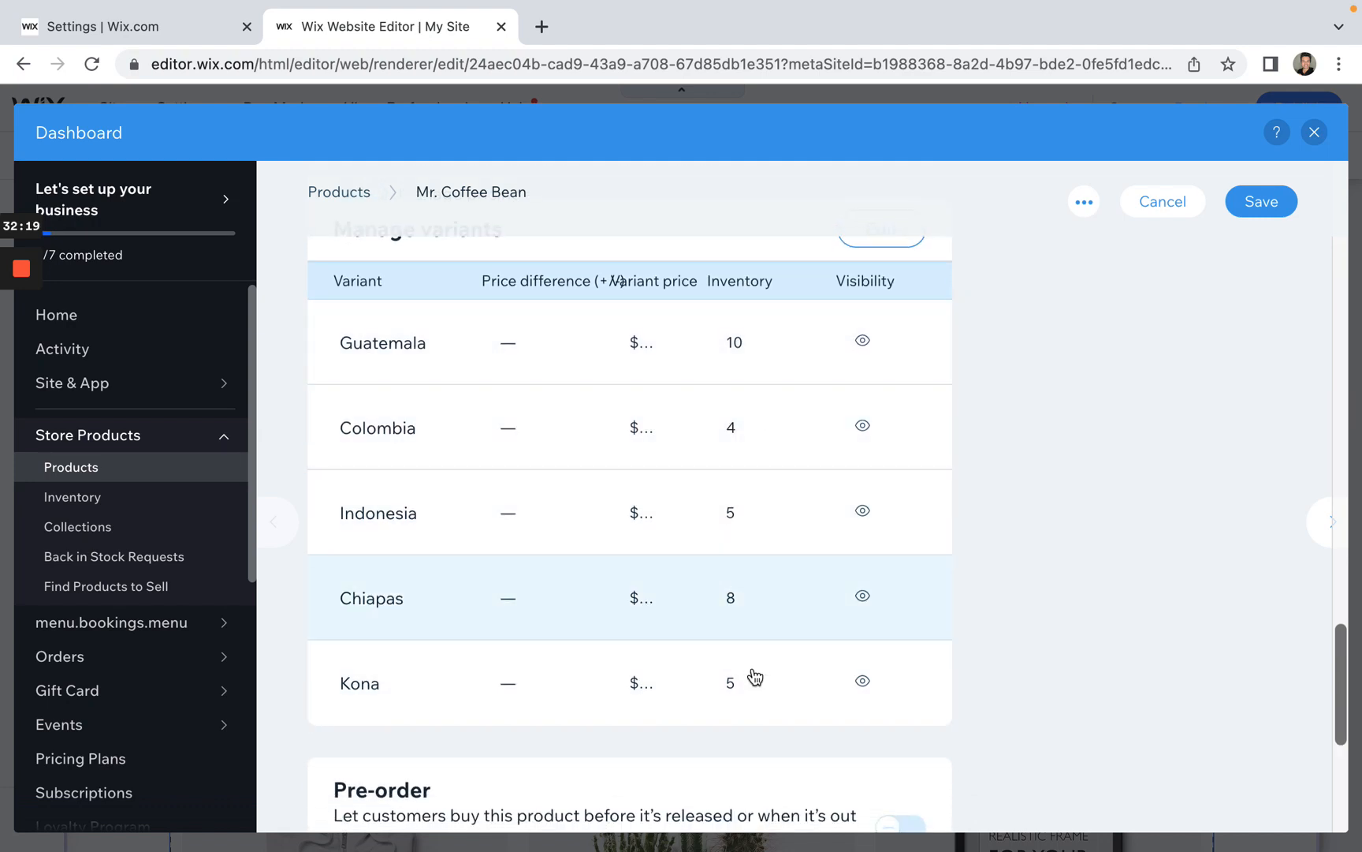
scroll(745, 583, down, 5)
click(924, 508)
scroll(1114, 525, down, 1)
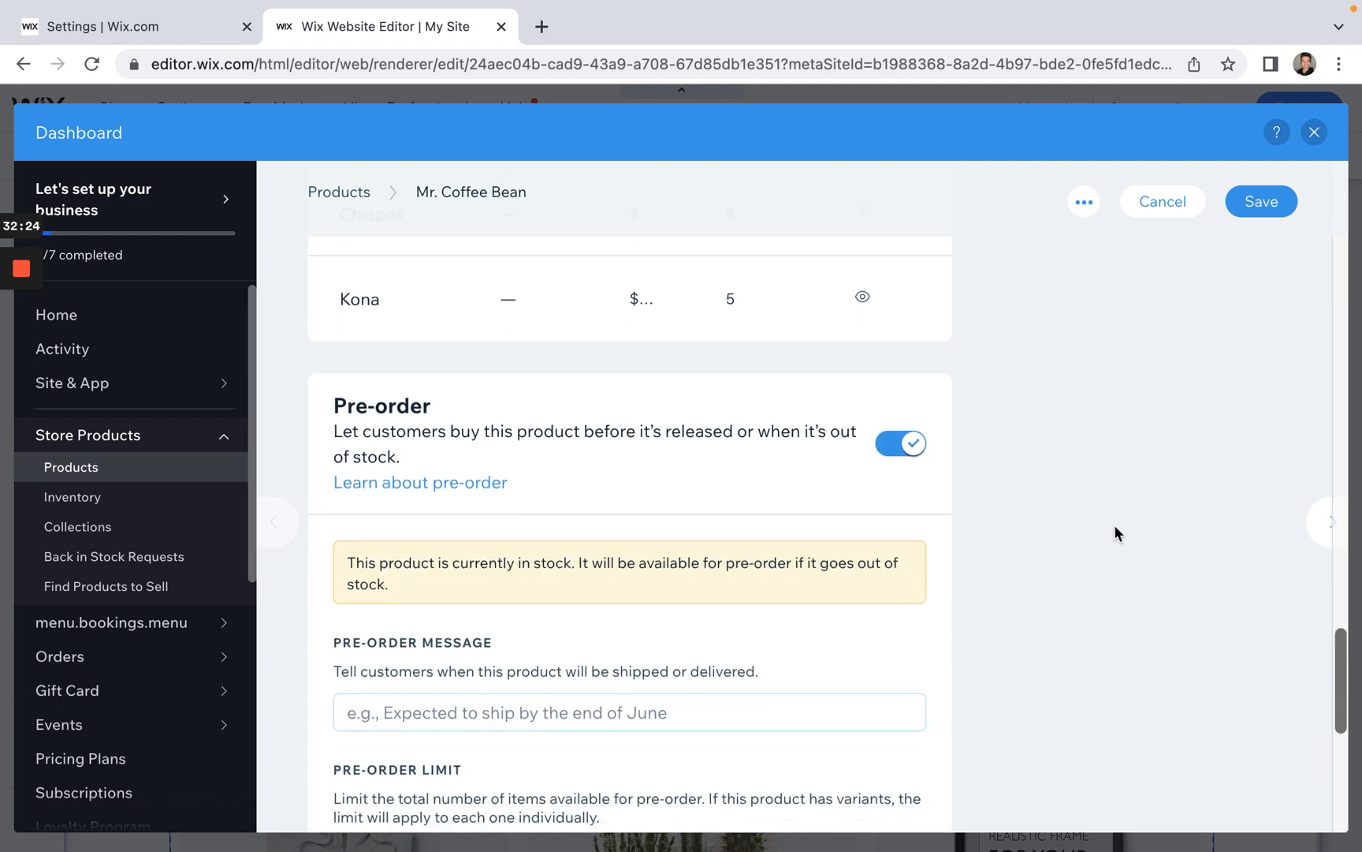
scroll(1114, 525, down, 2)
click(900, 354)
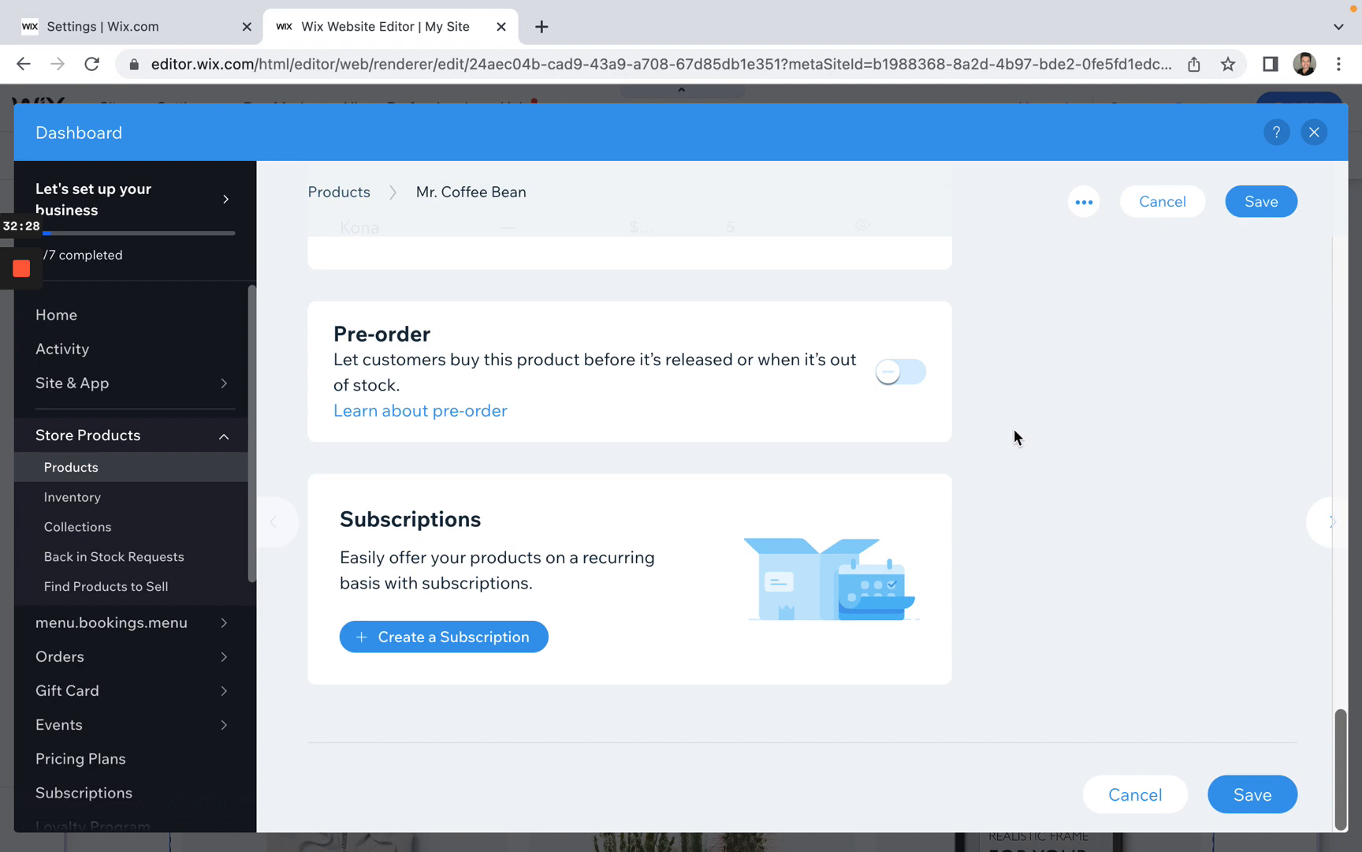
Step: Review the product's options, variant inventory, pre-order and subscription sections
scroll(1015, 432, up, 12)
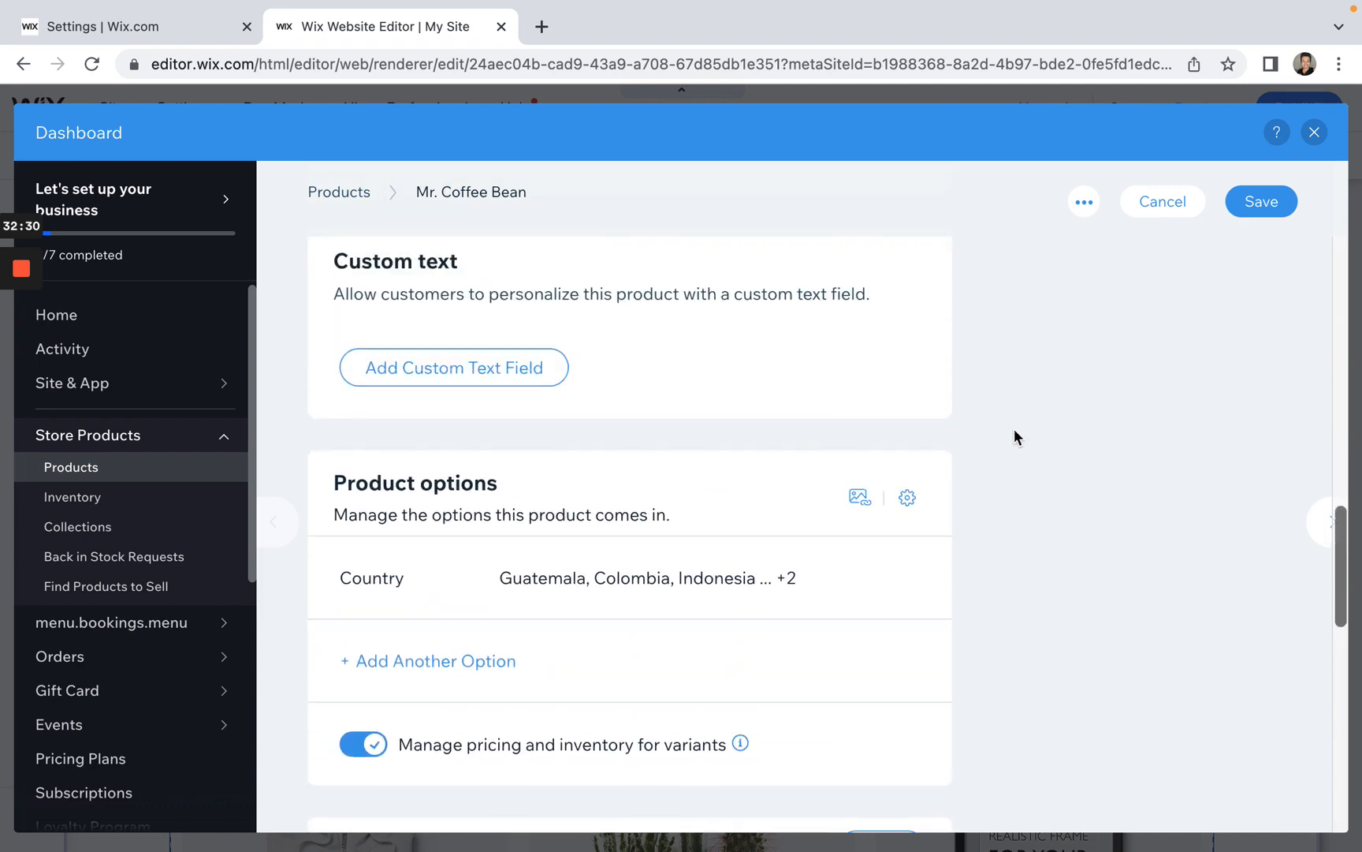
scroll(1015, 429, down, 10)
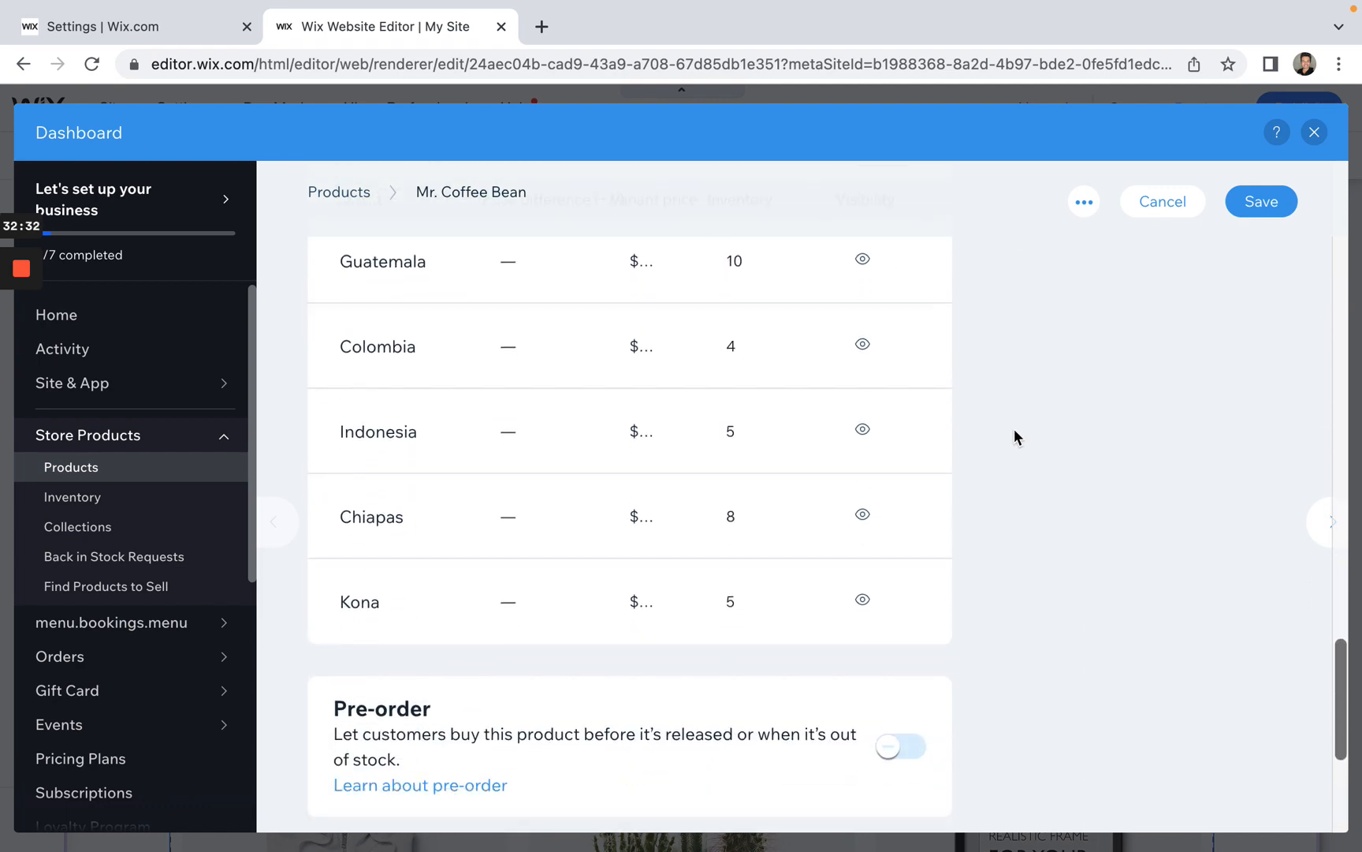
scroll(1015, 432, down, 3)
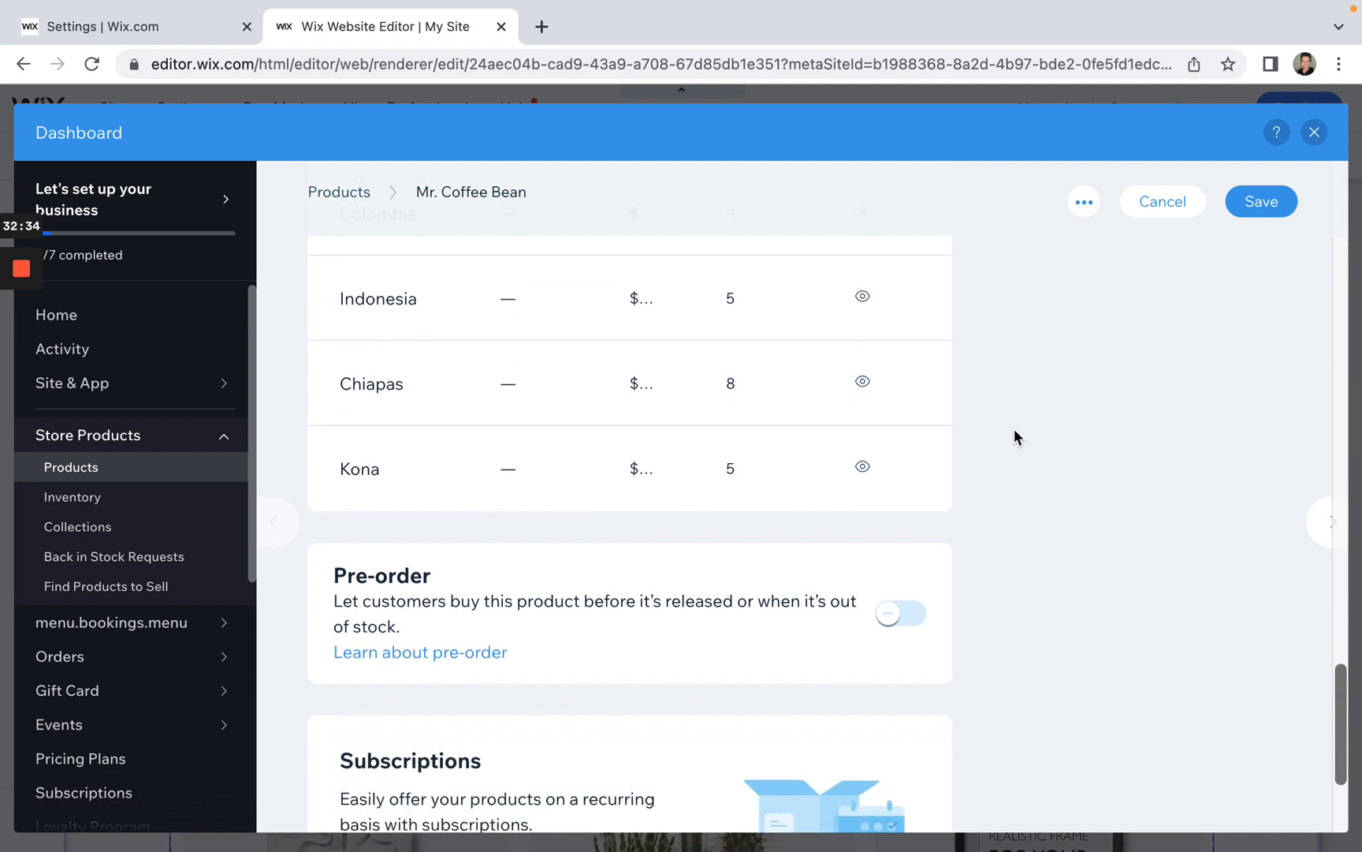
scroll(1015, 437, down, 1)
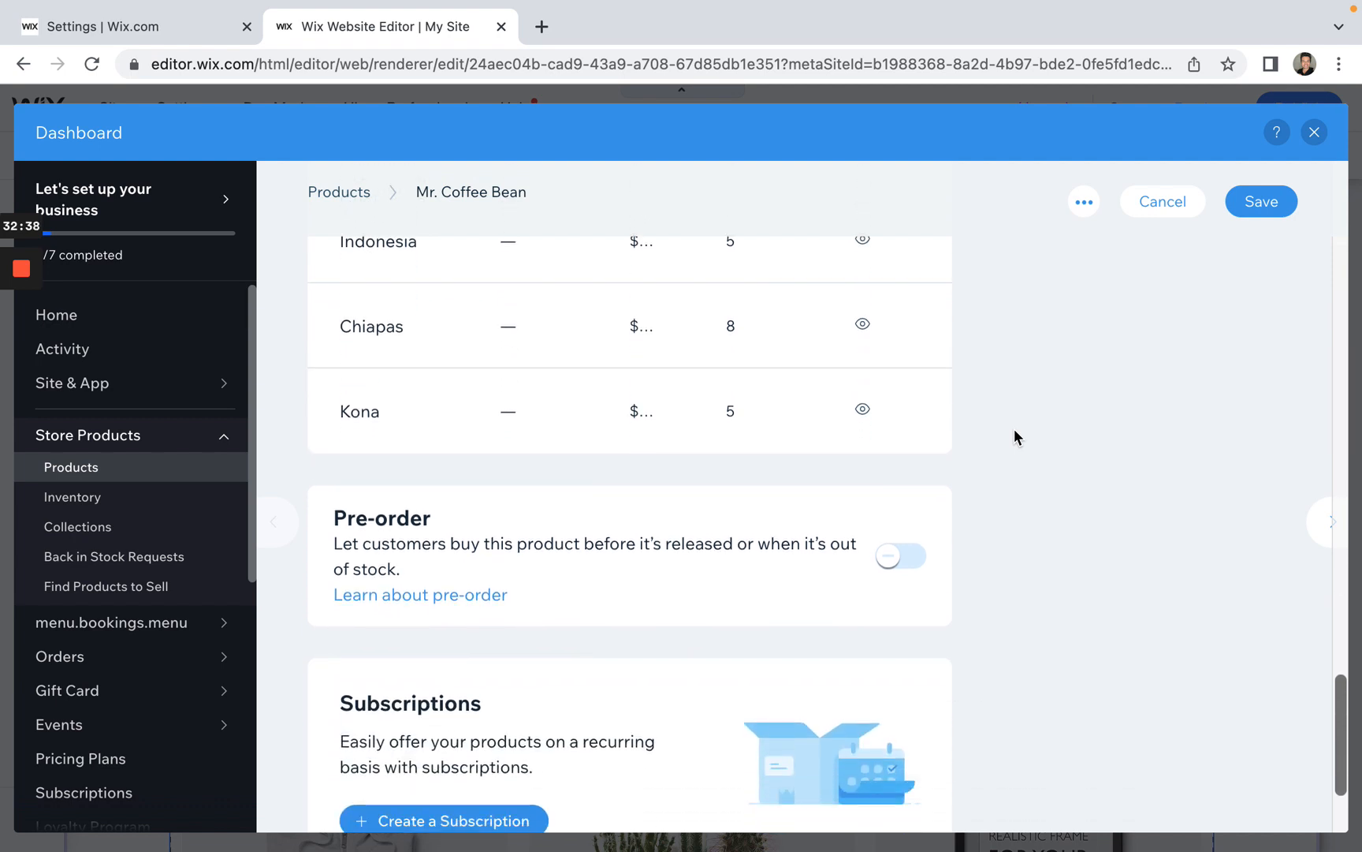
scroll(1014, 429, down, 2)
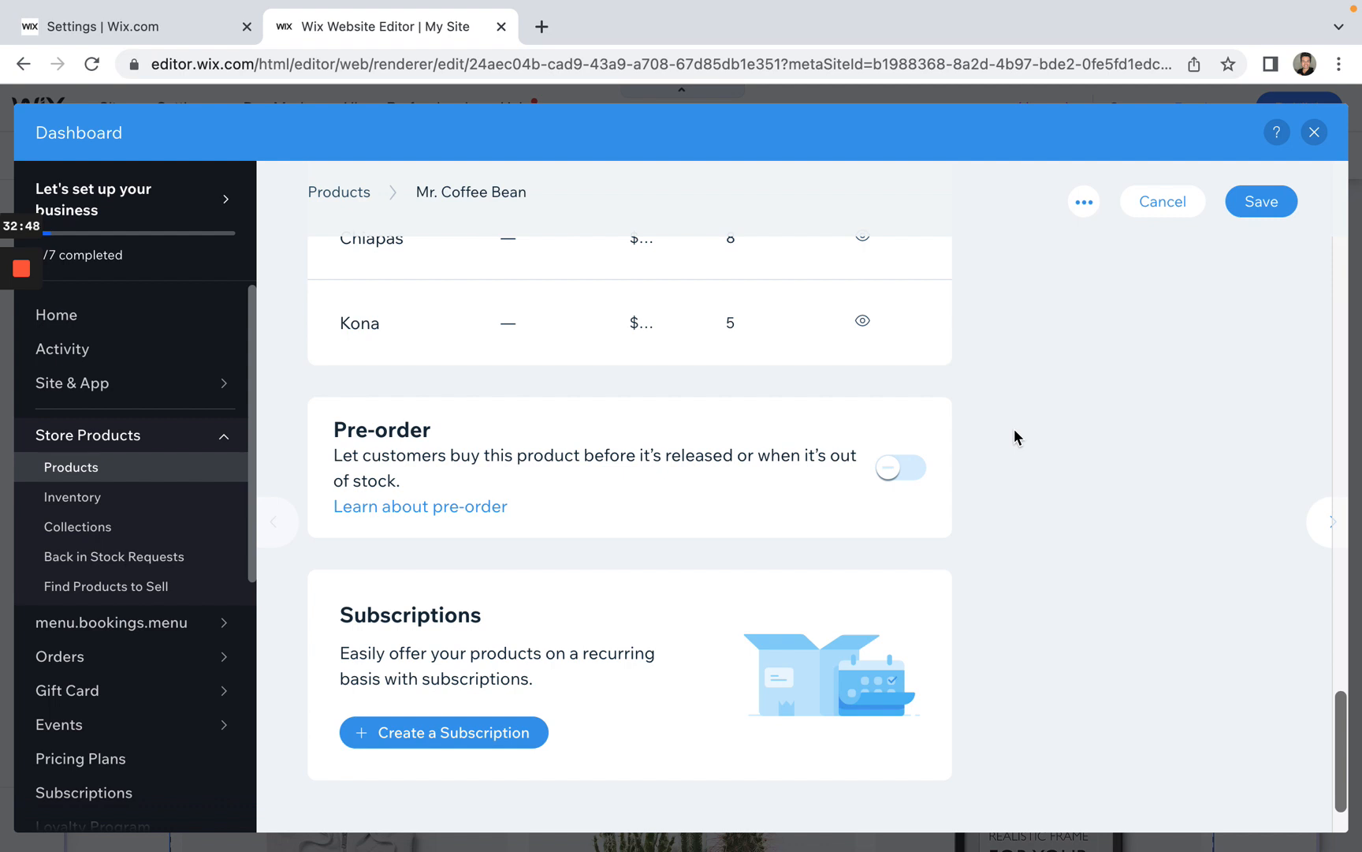
scroll(1015, 430, down, 1)
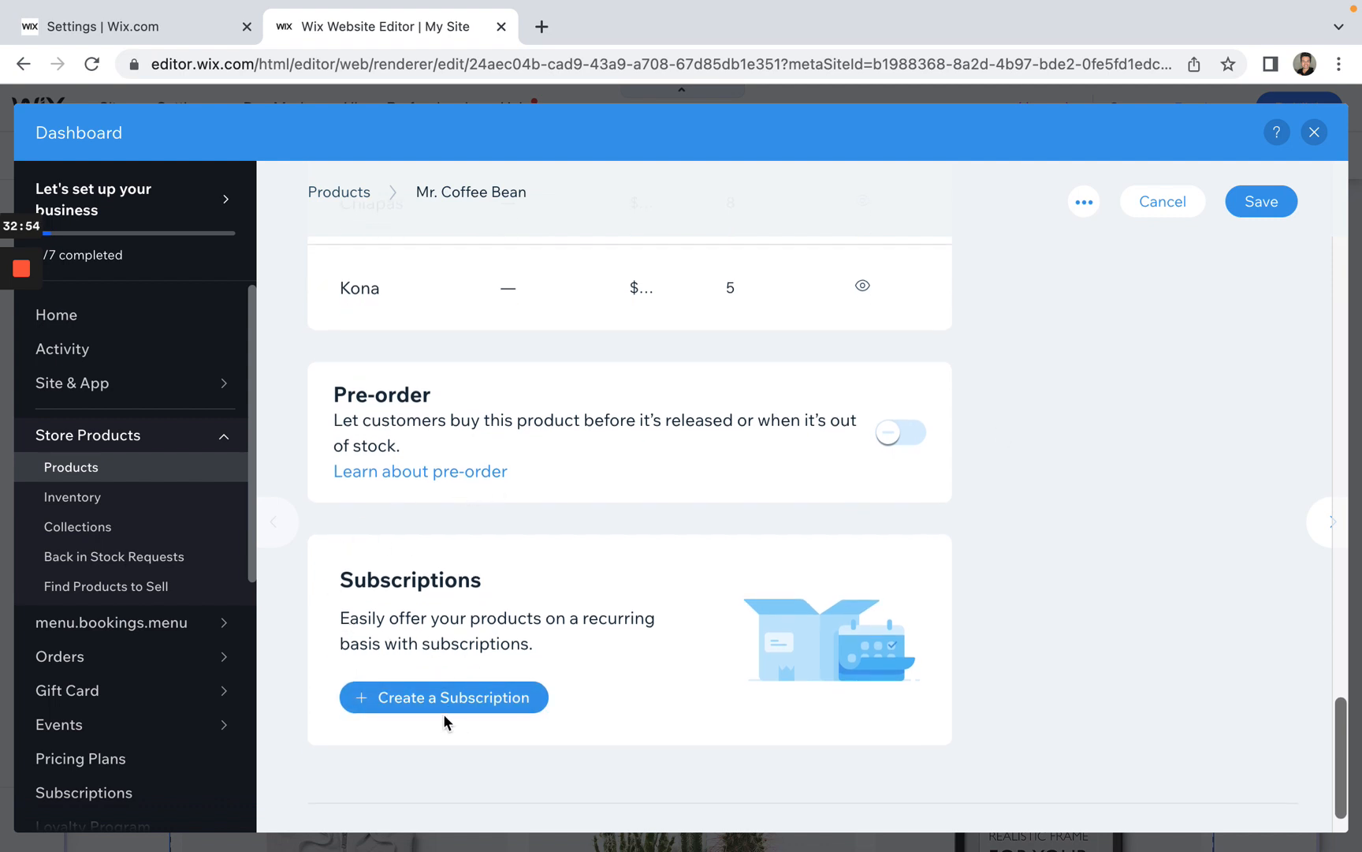
scroll(443, 714, down, 1)
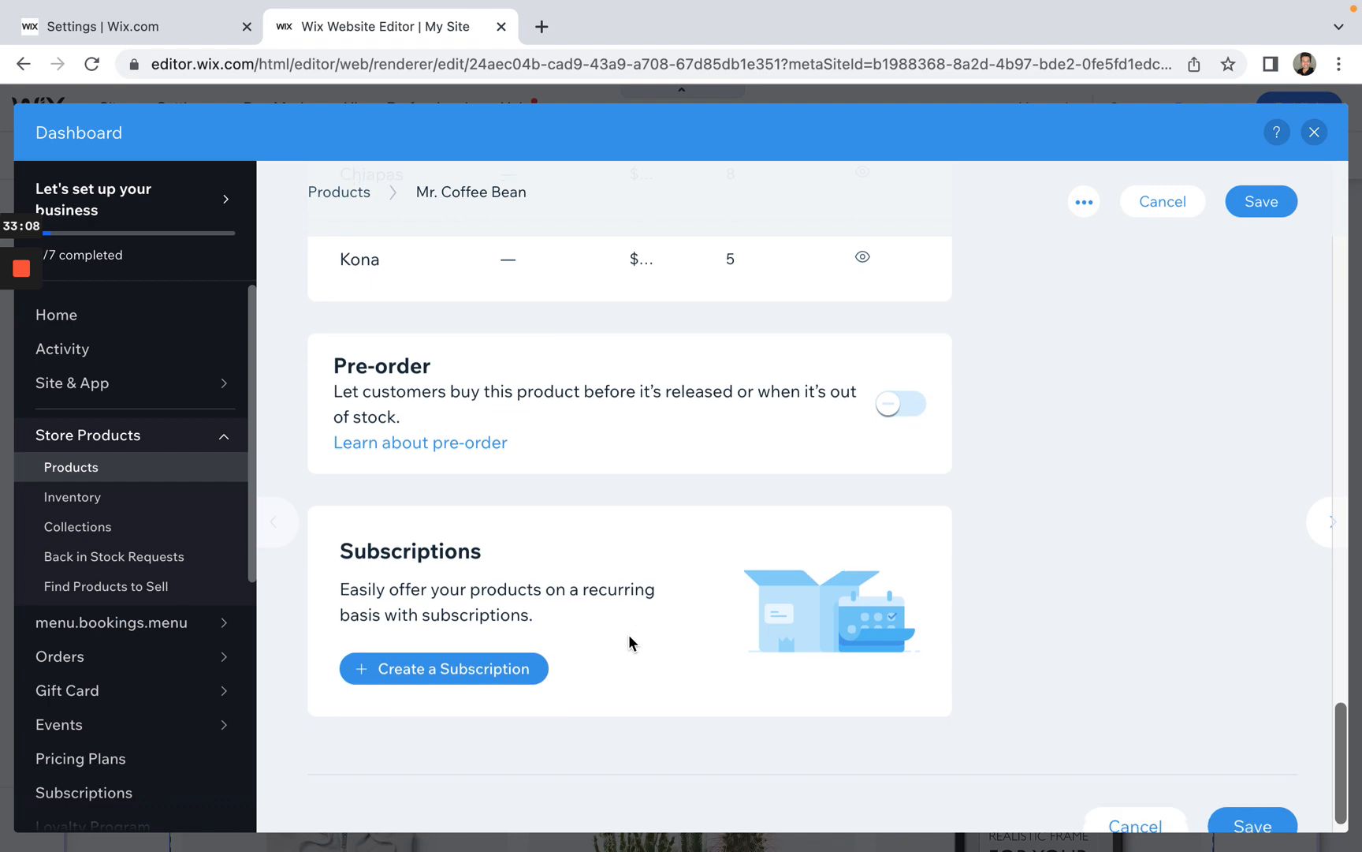
Step: Open the form for adding a product subscription, examine its repeat, expiry, discount and price options, and close it without applying
scroll(627, 634, down, 1)
click(523, 636)
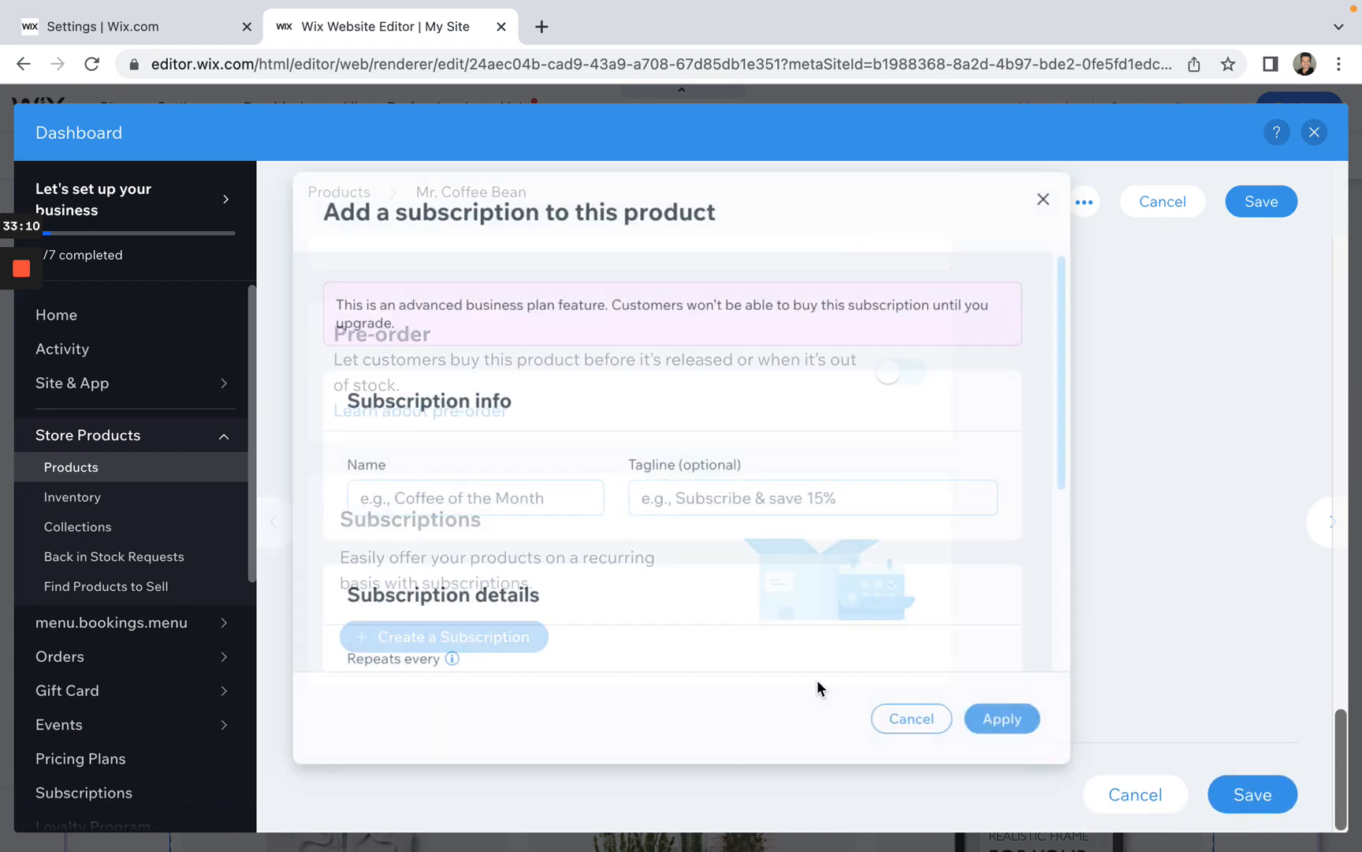
scroll(599, 539, down, 1)
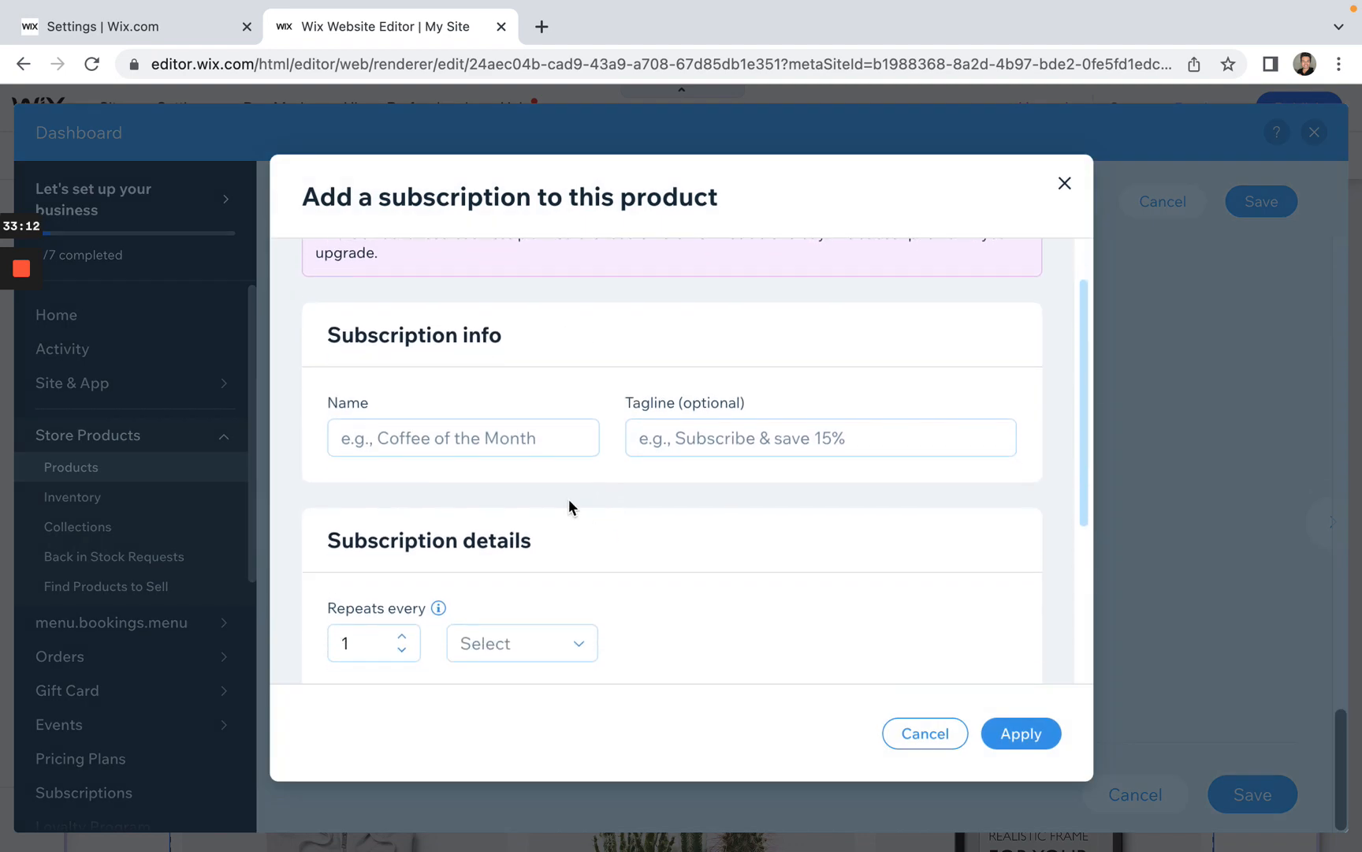
scroll(405, 539, down, 4)
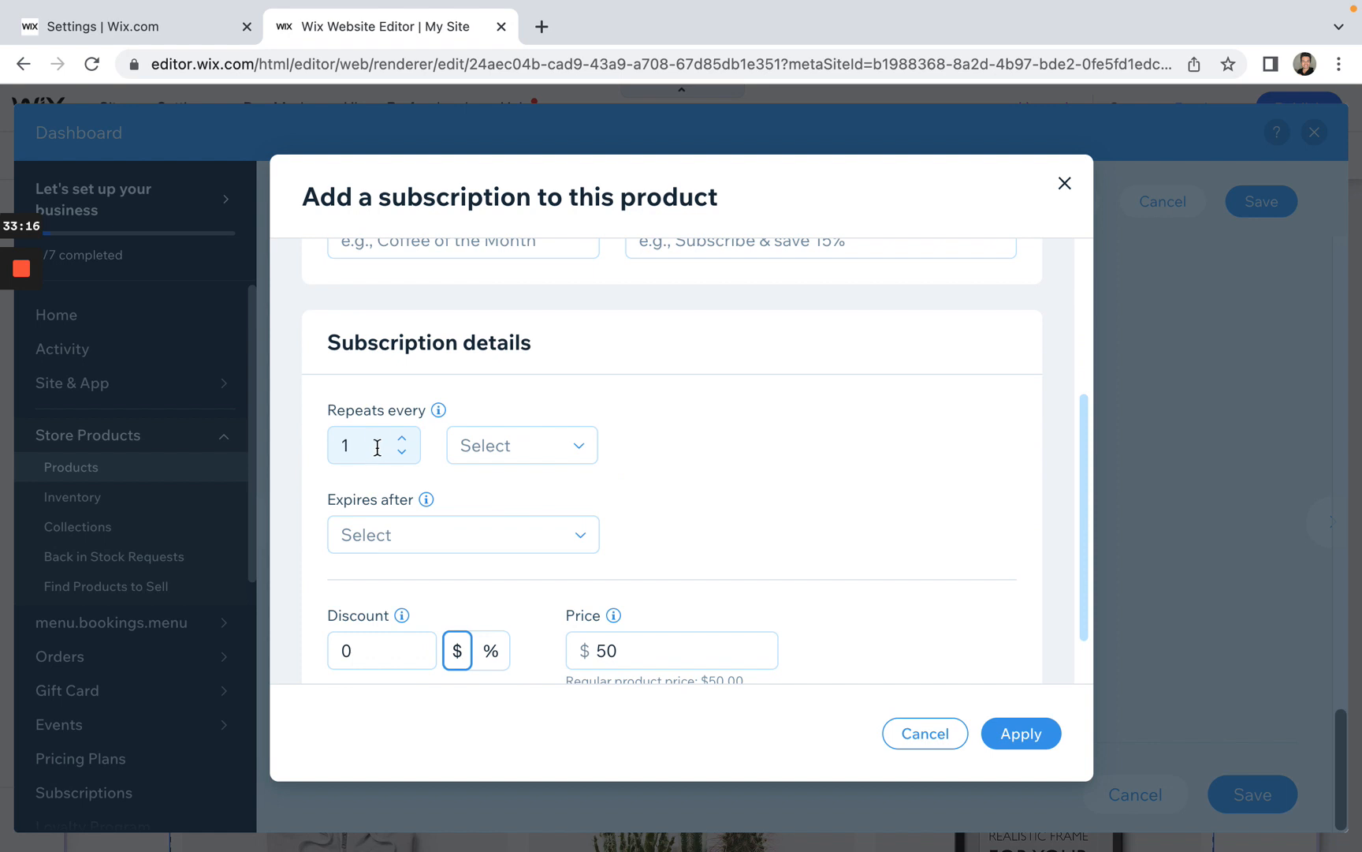
click(517, 454)
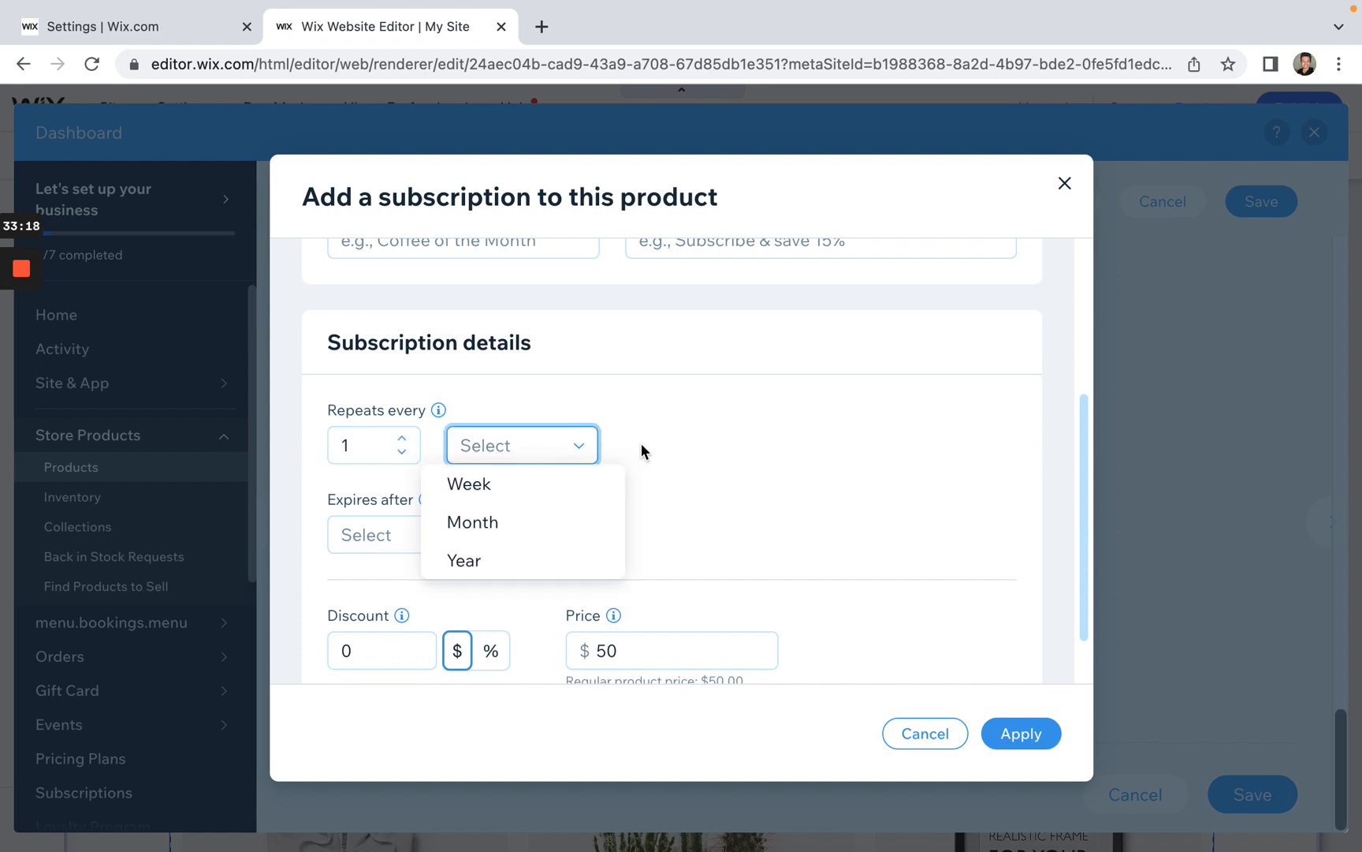
click(747, 428)
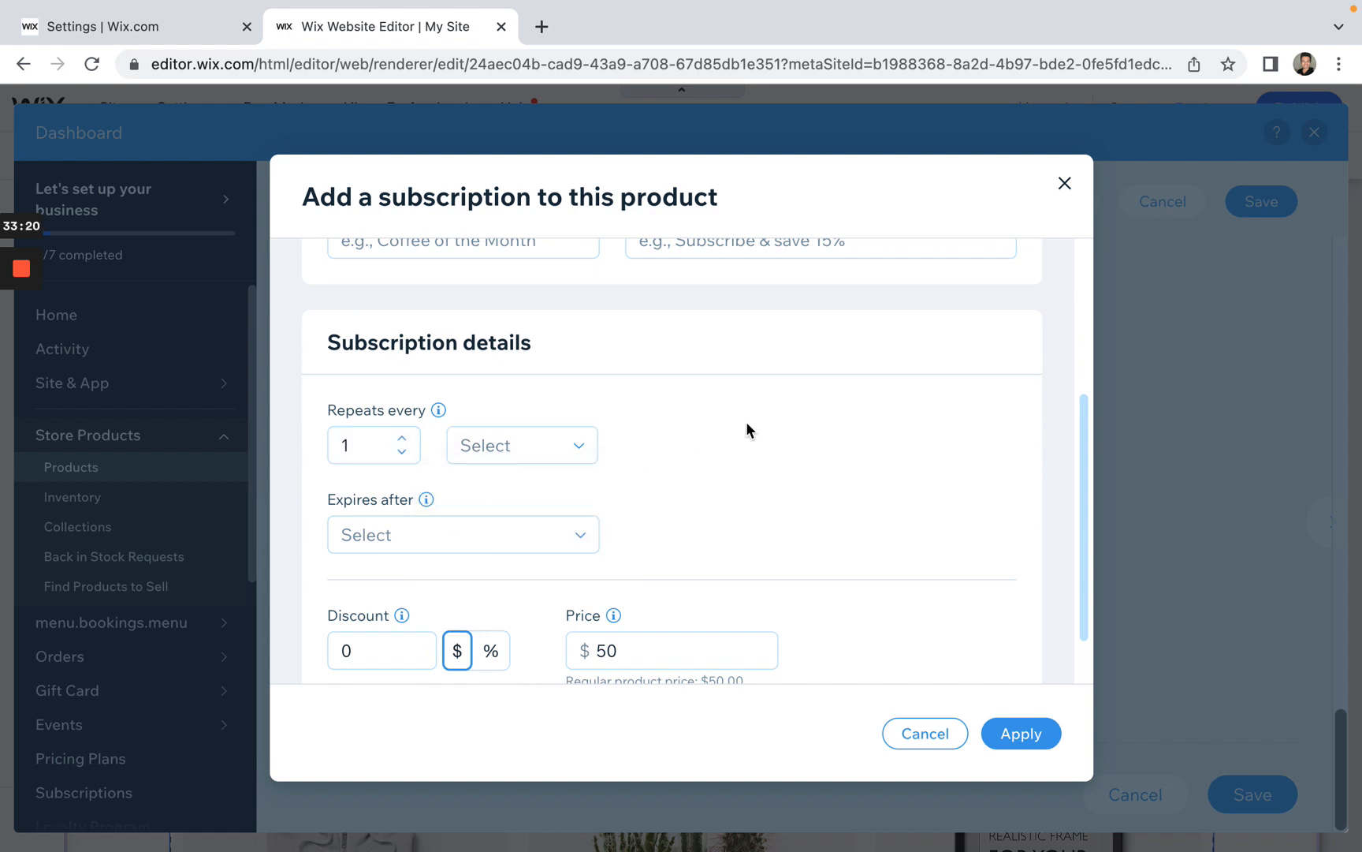
scroll(747, 428, down, 2)
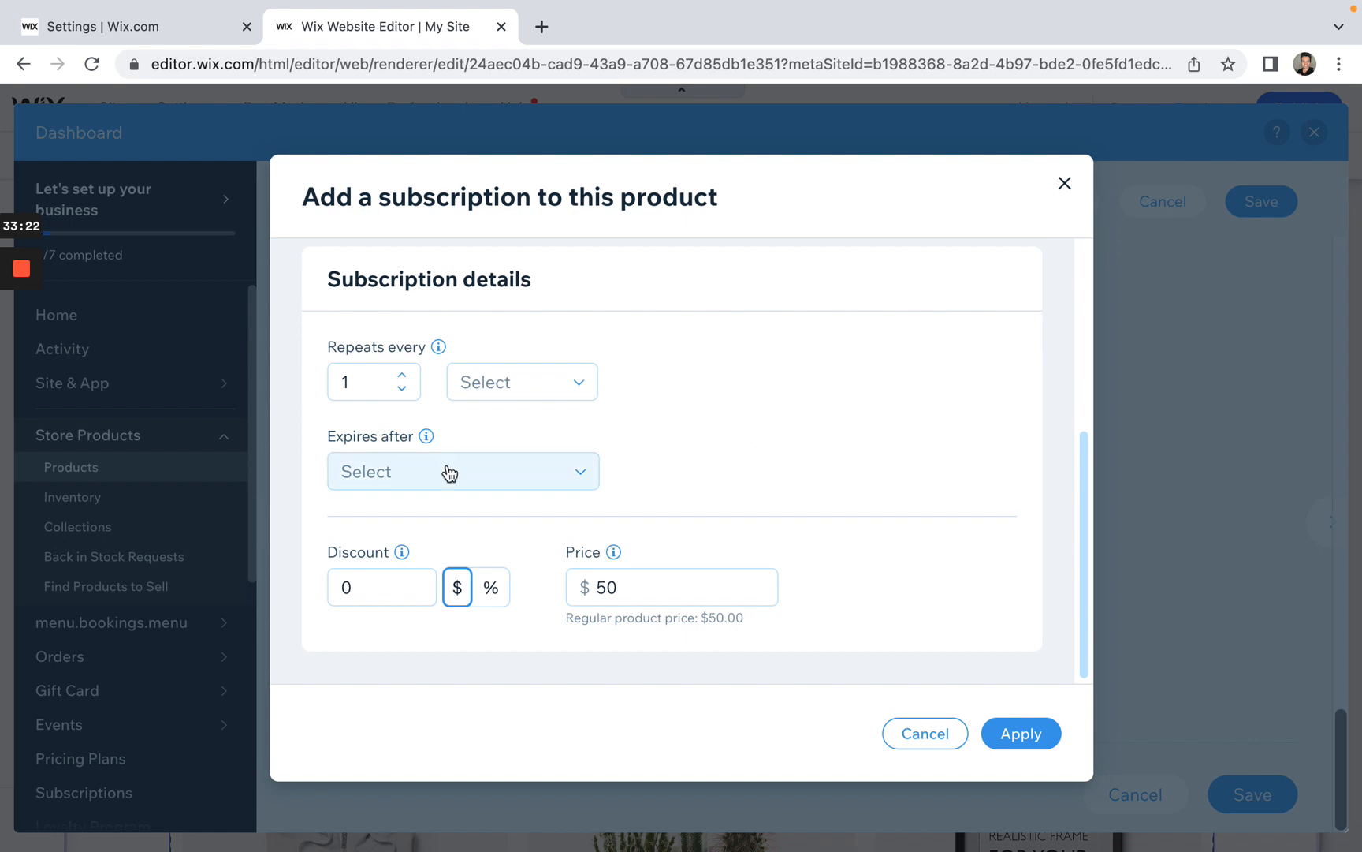
click(468, 478)
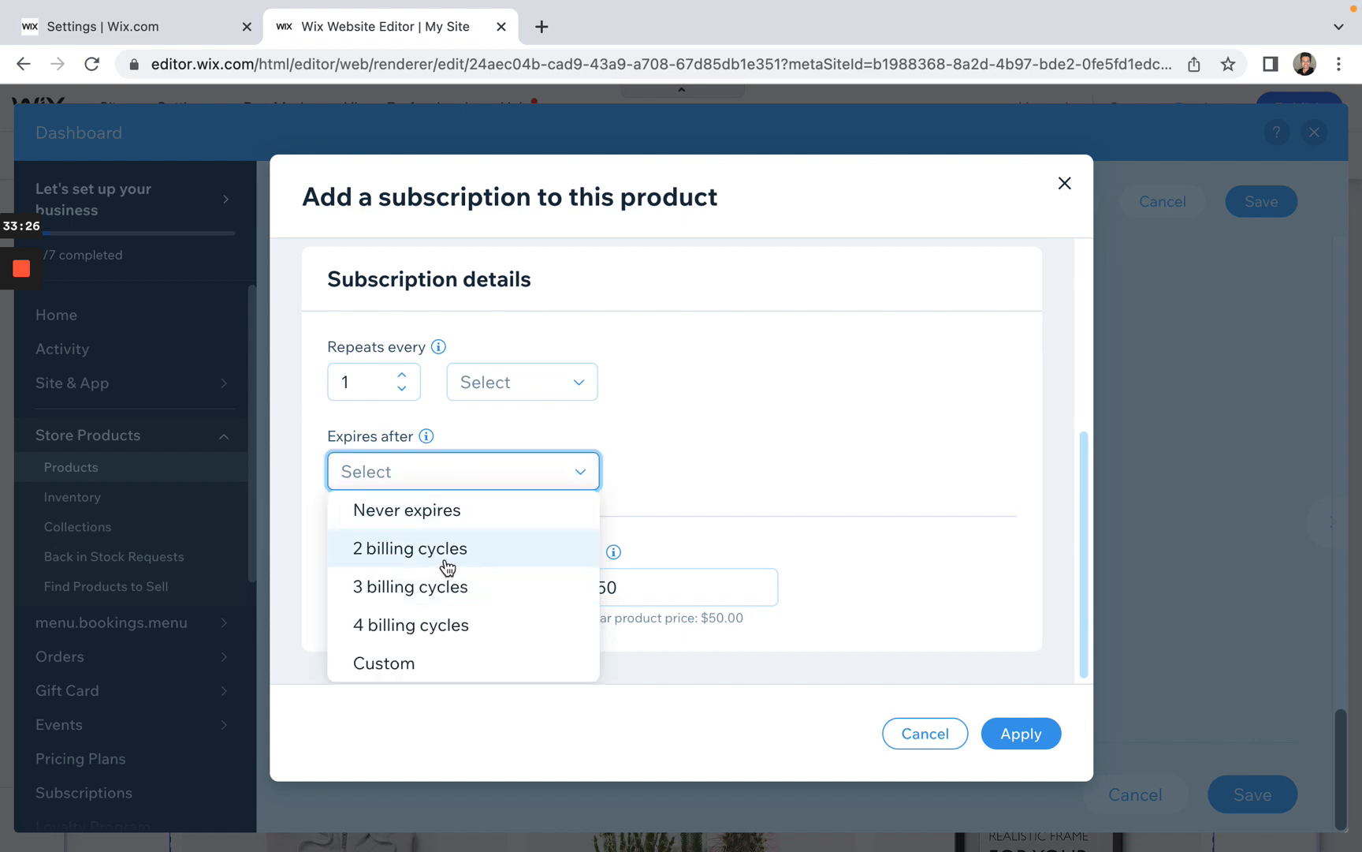
click(783, 434)
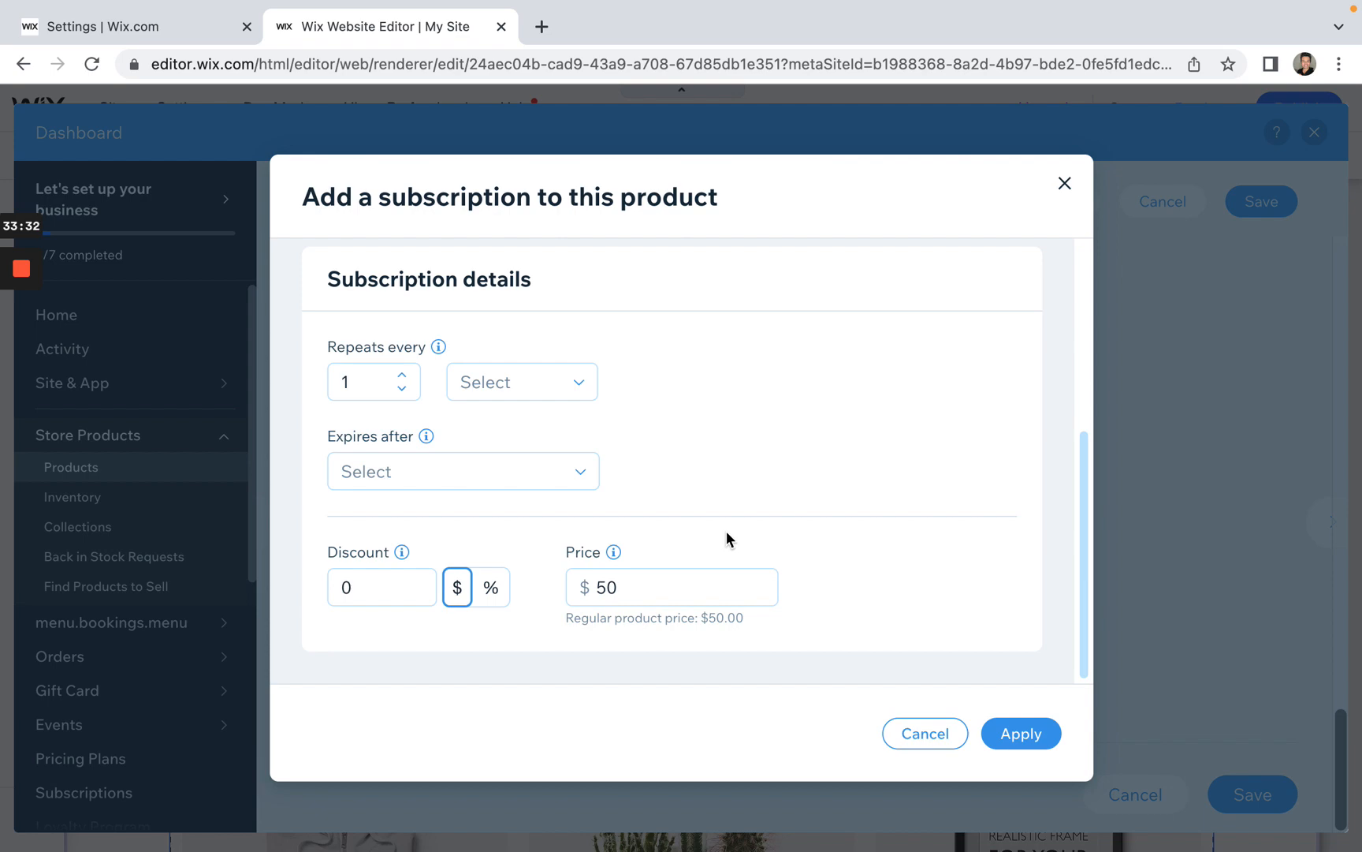
scroll(875, 481, up, 1)
scroll(875, 481, up, 5)
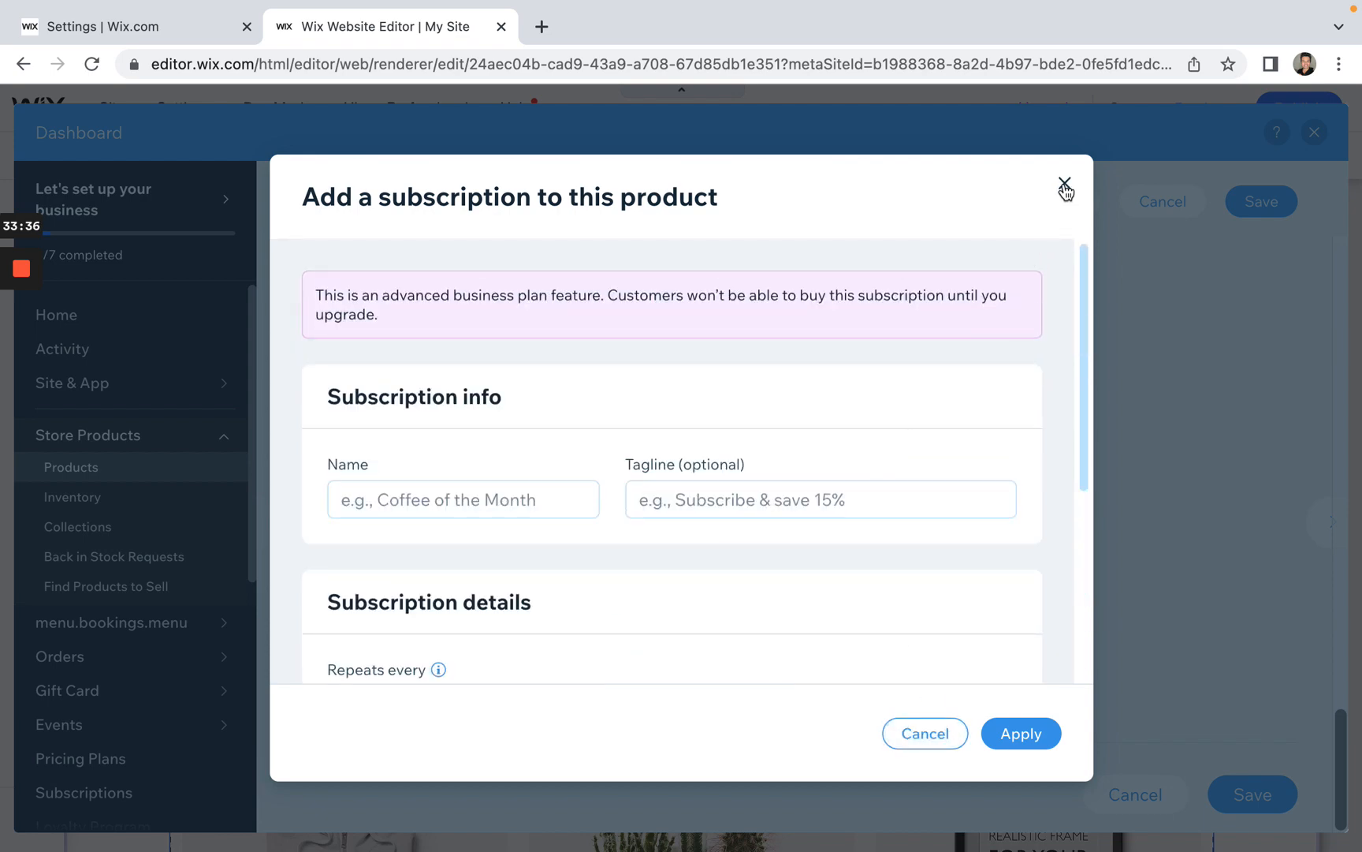
click(1065, 189)
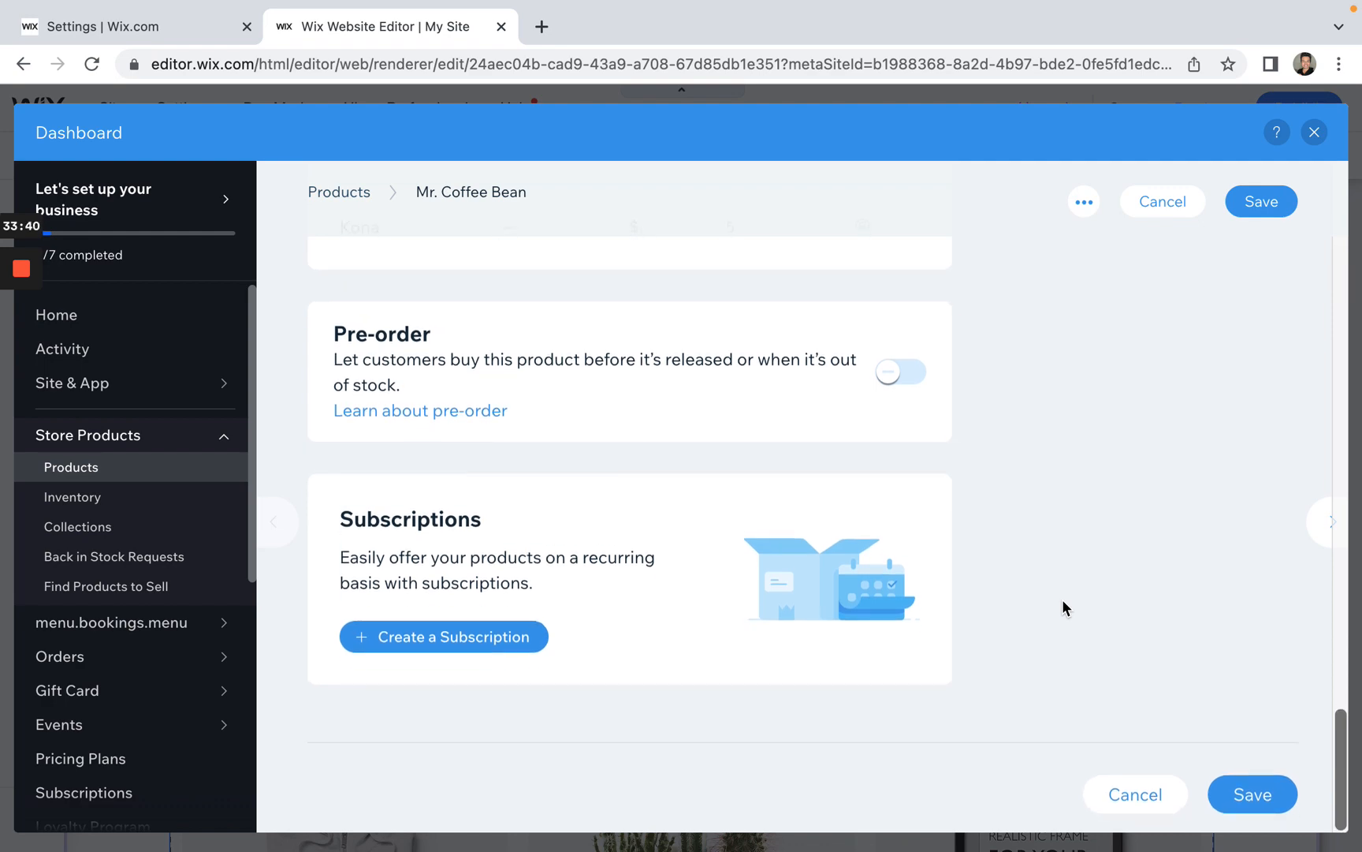
Step: Try to create a coupon from the product's marketing options and dismiss the request to save changes
scroll(1062, 607, up, 15)
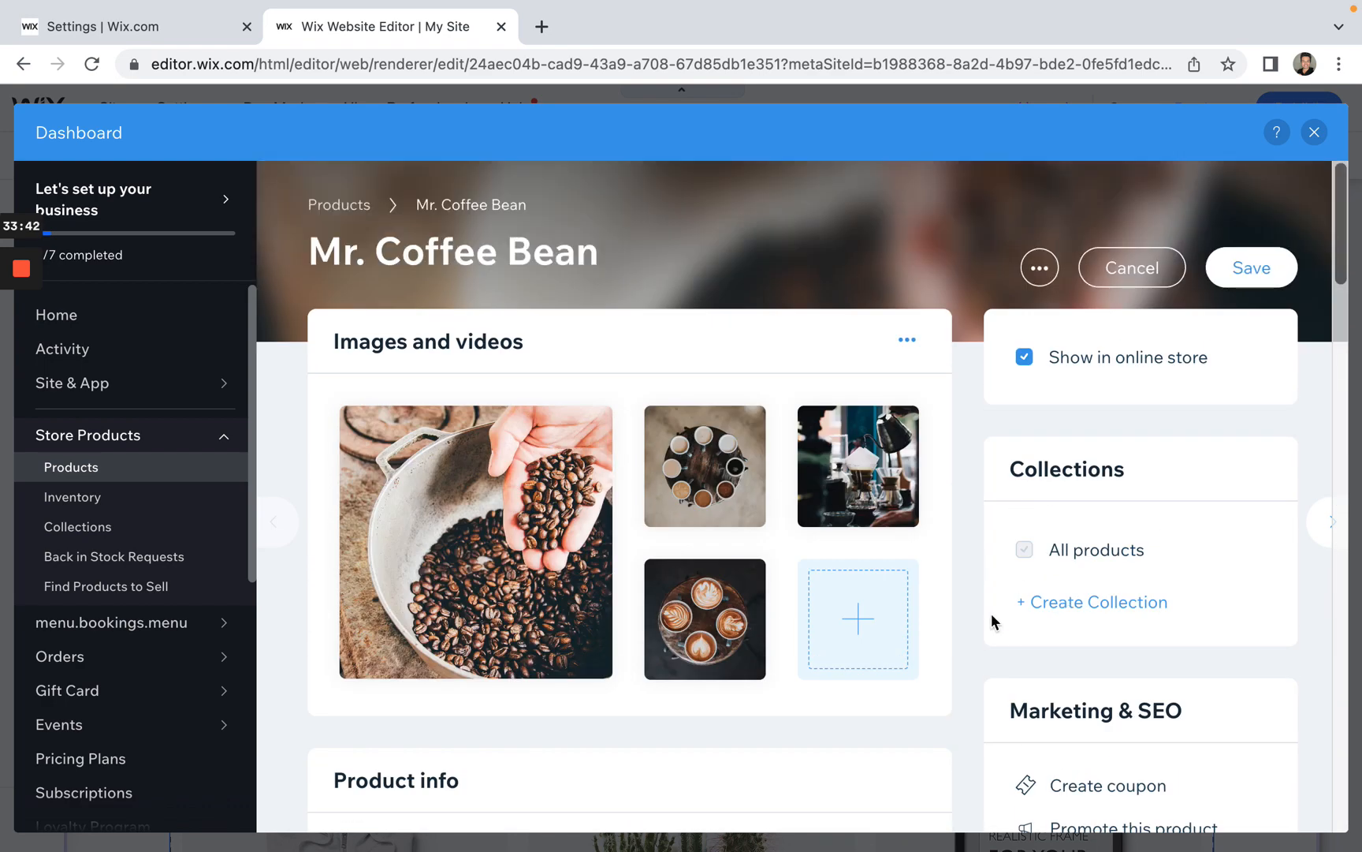
scroll(991, 613, down, 3)
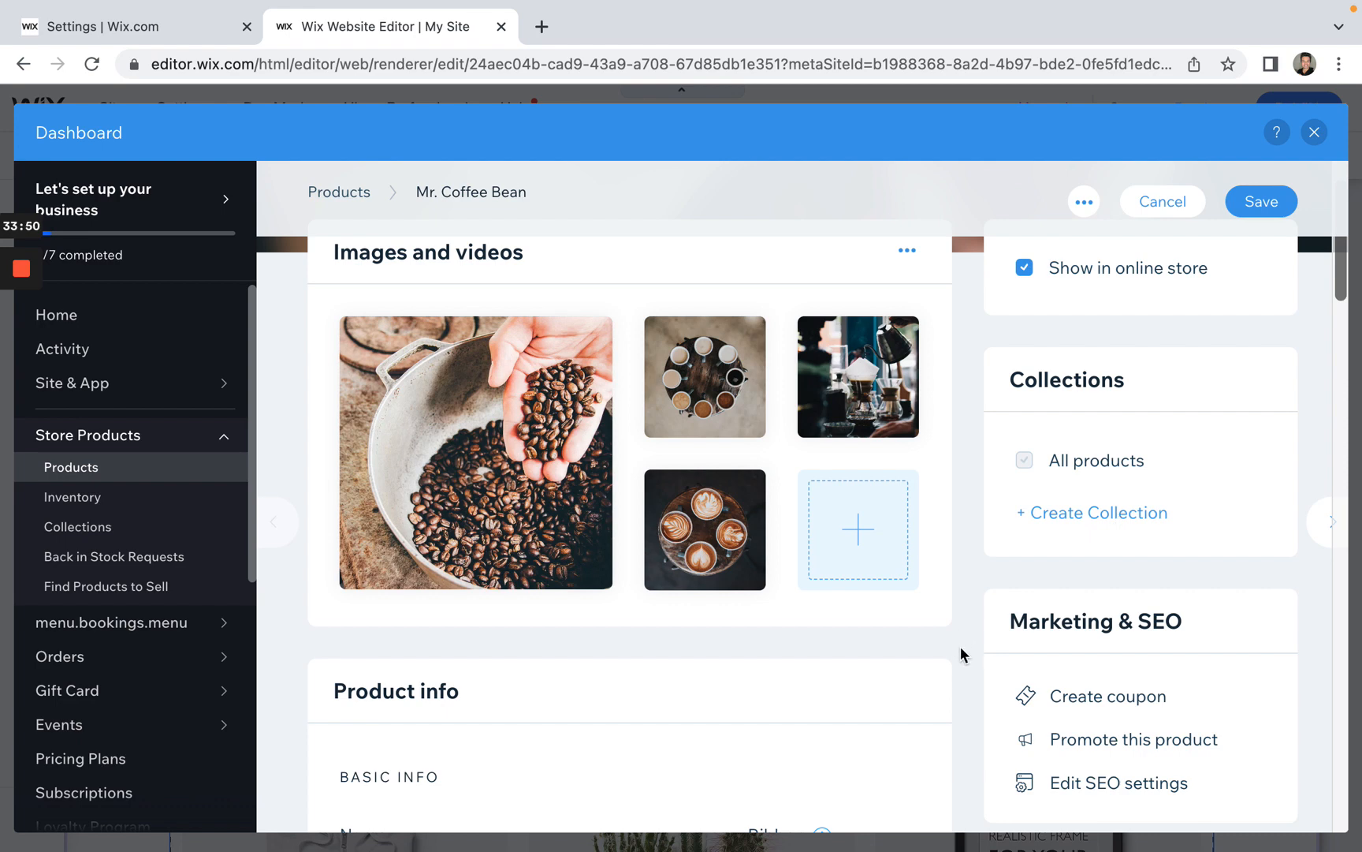
scroll(990, 535, down, 4)
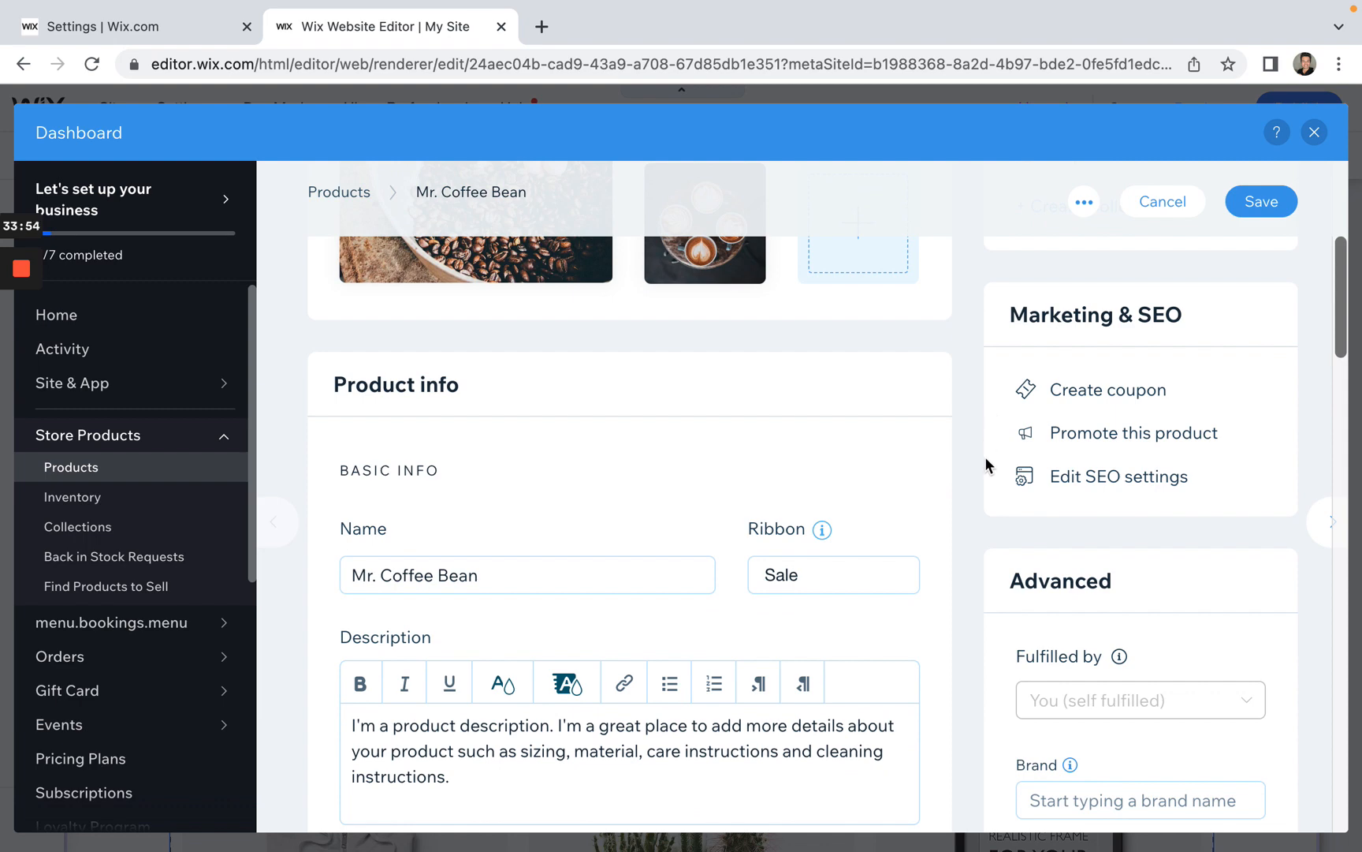
click(1128, 402)
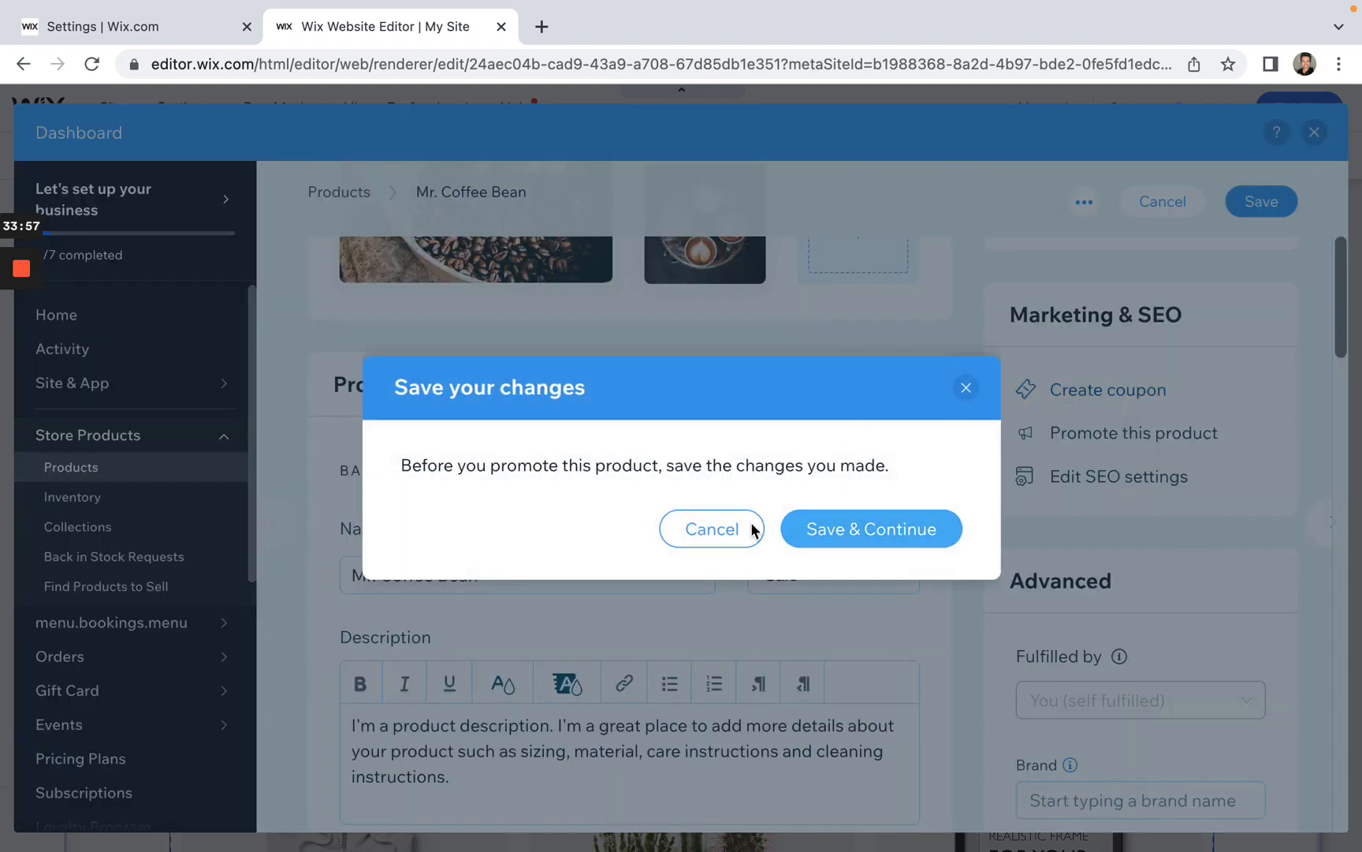
click(966, 389)
Step: Save the product changes, and reopen Mr. Coffee Bean from the product list for editing
click(1261, 202)
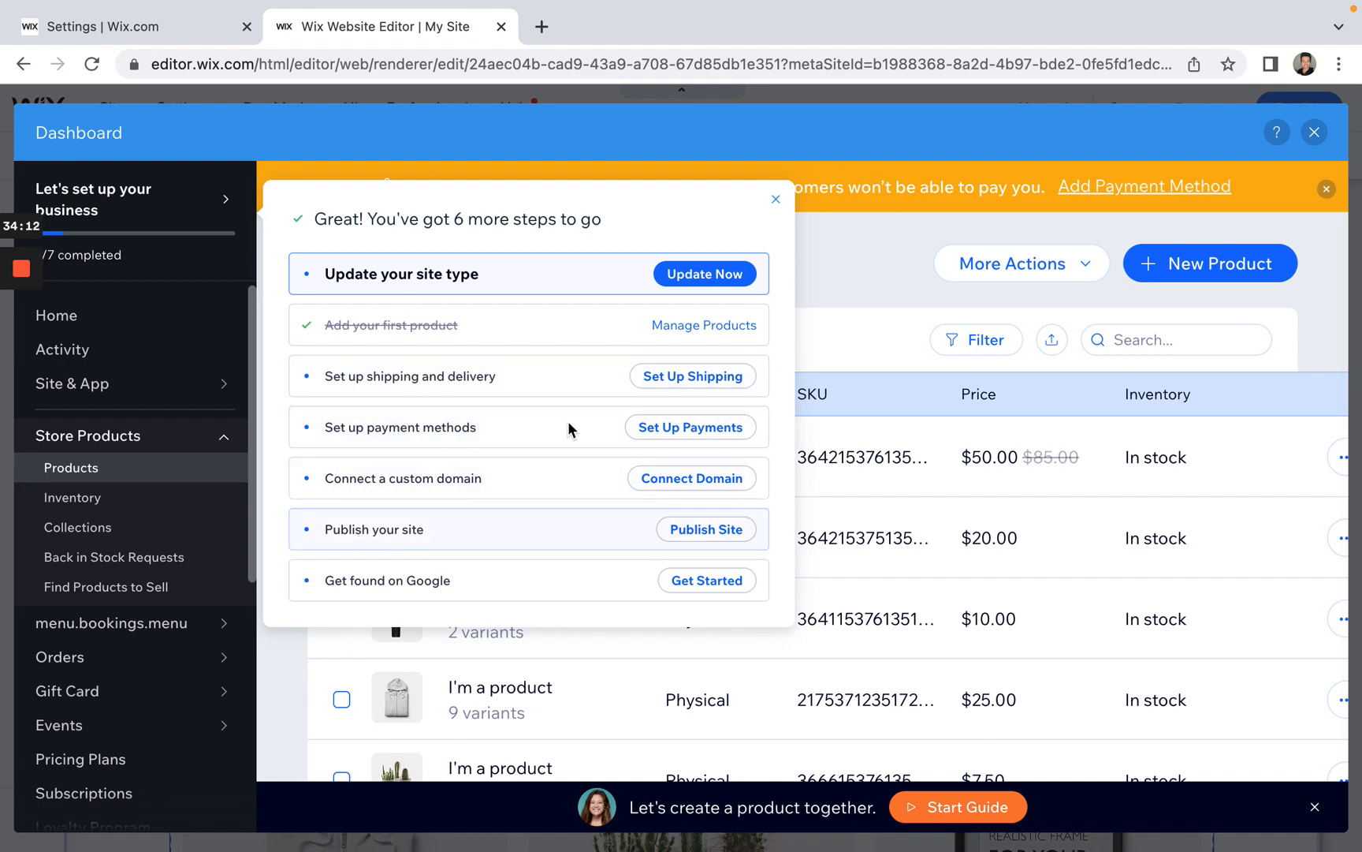
click(777, 207)
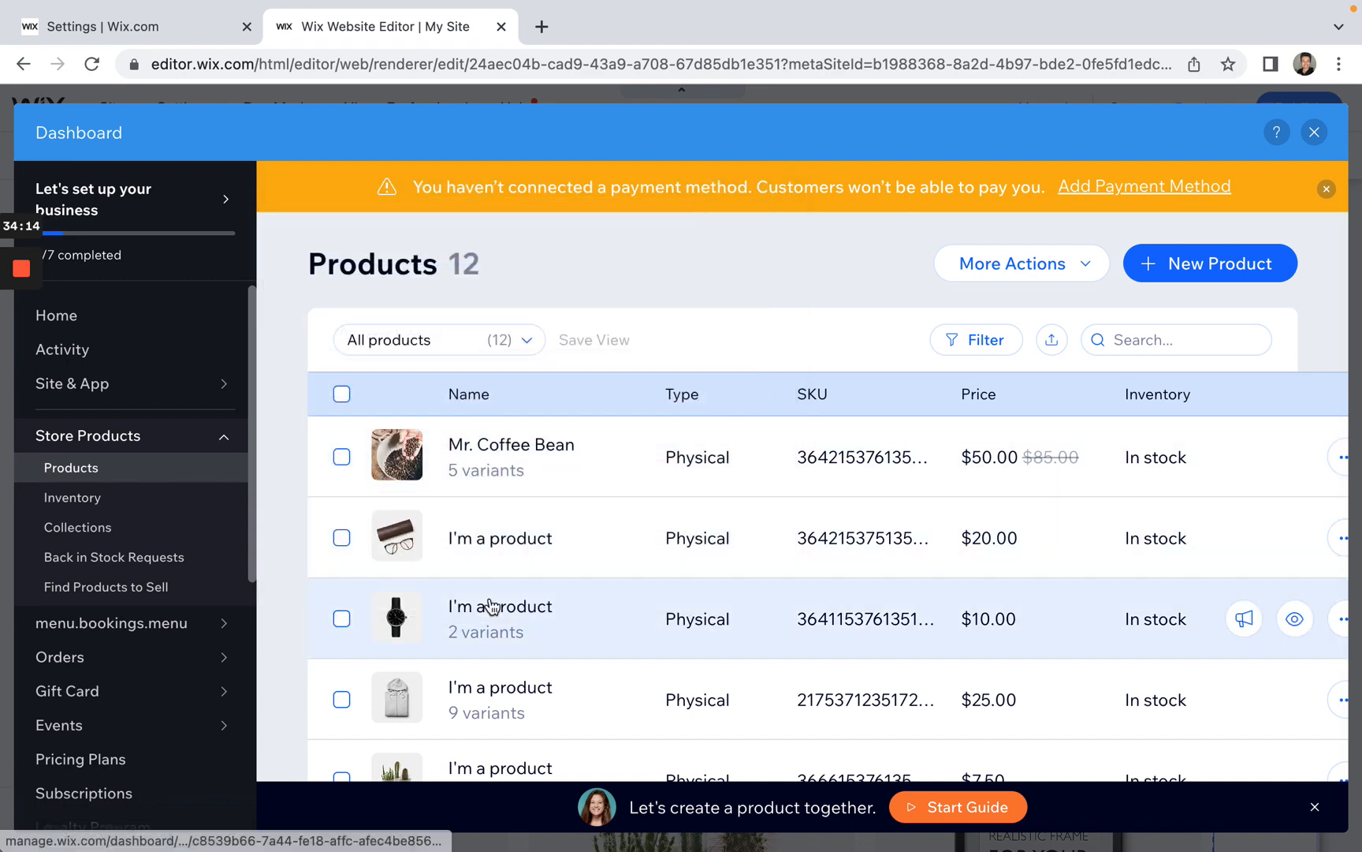
click(569, 471)
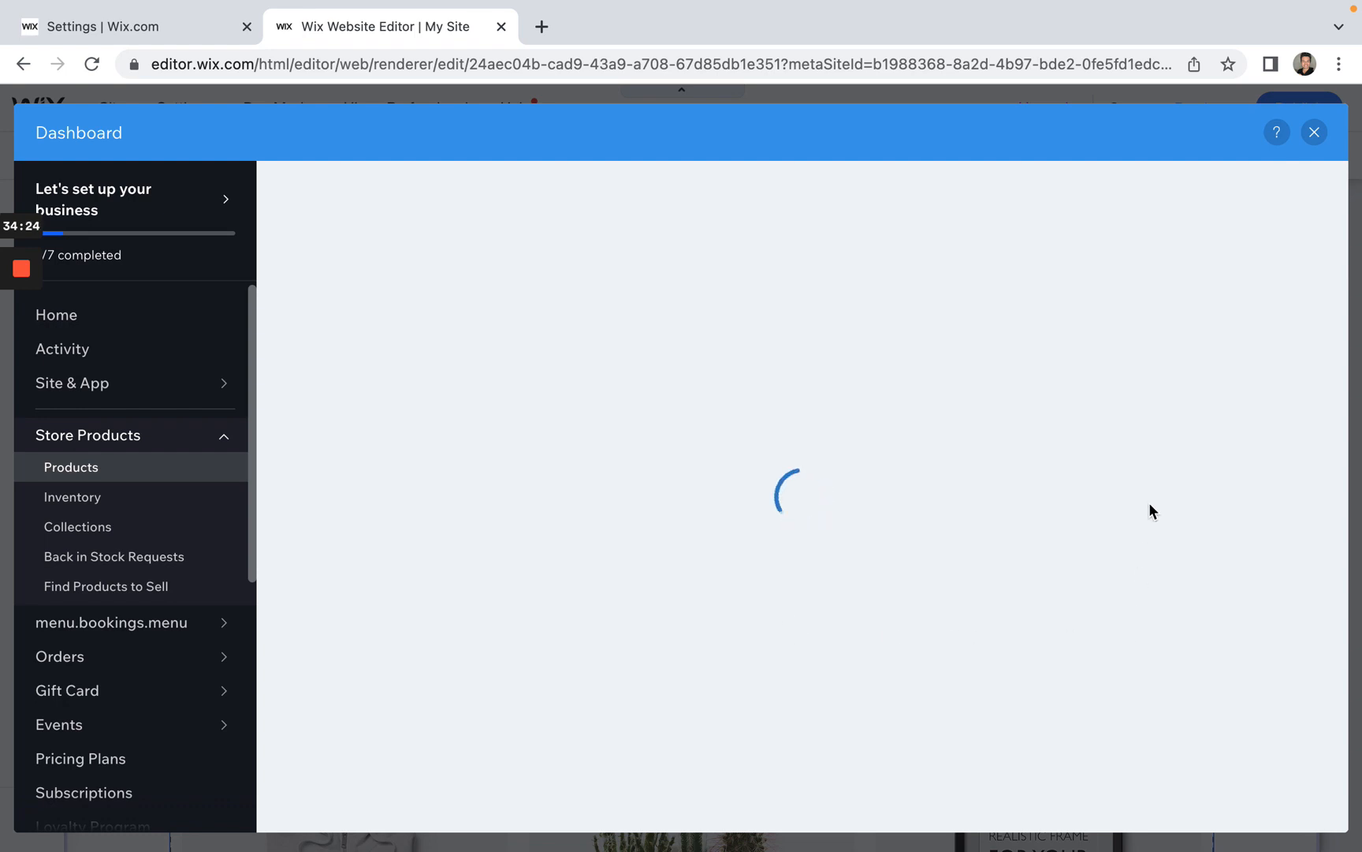
mouse_move(16, 360)
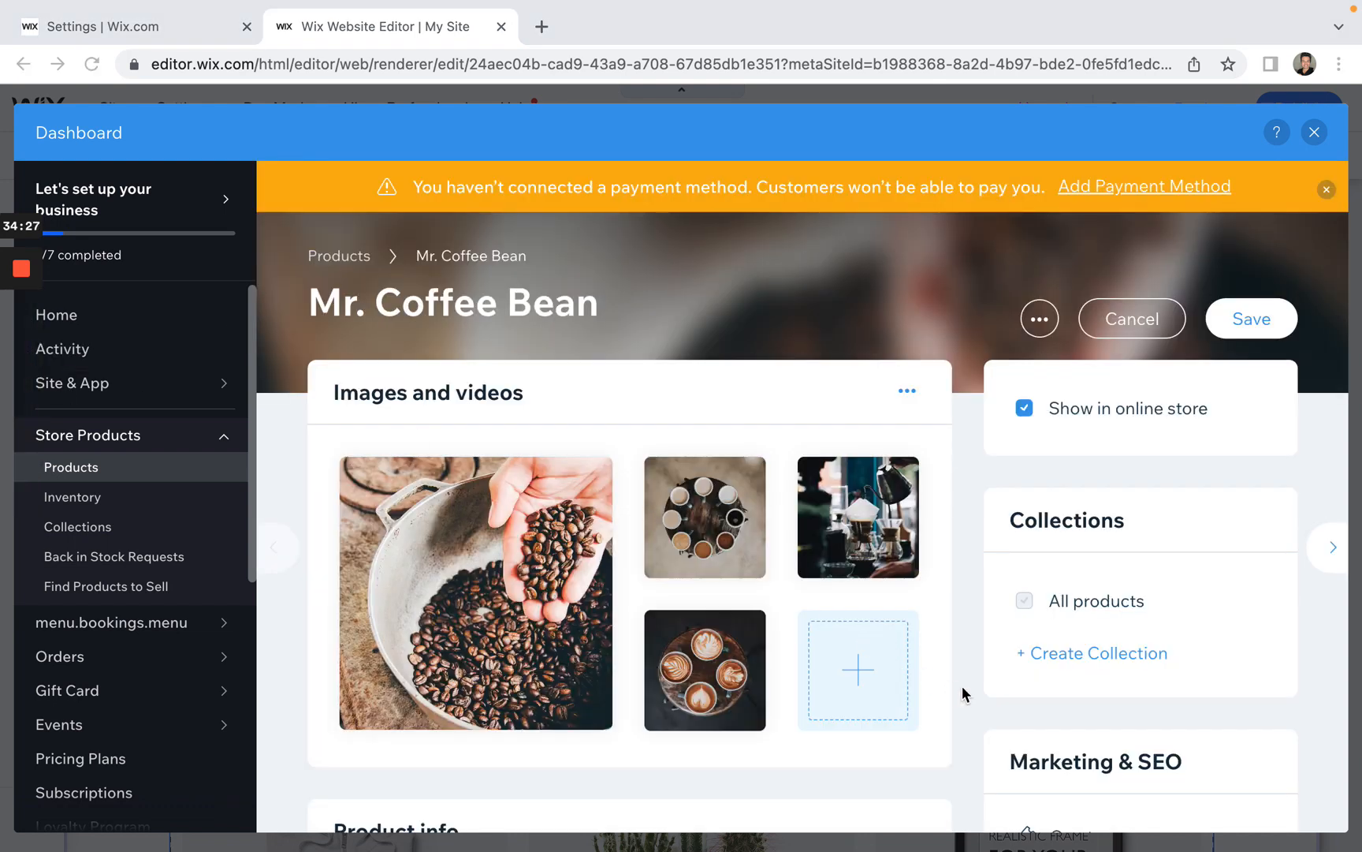
Step: Examine the Marketing & SEO and Advanced sections of the Mr. Coffee Bean product
scroll(963, 693, down, 5)
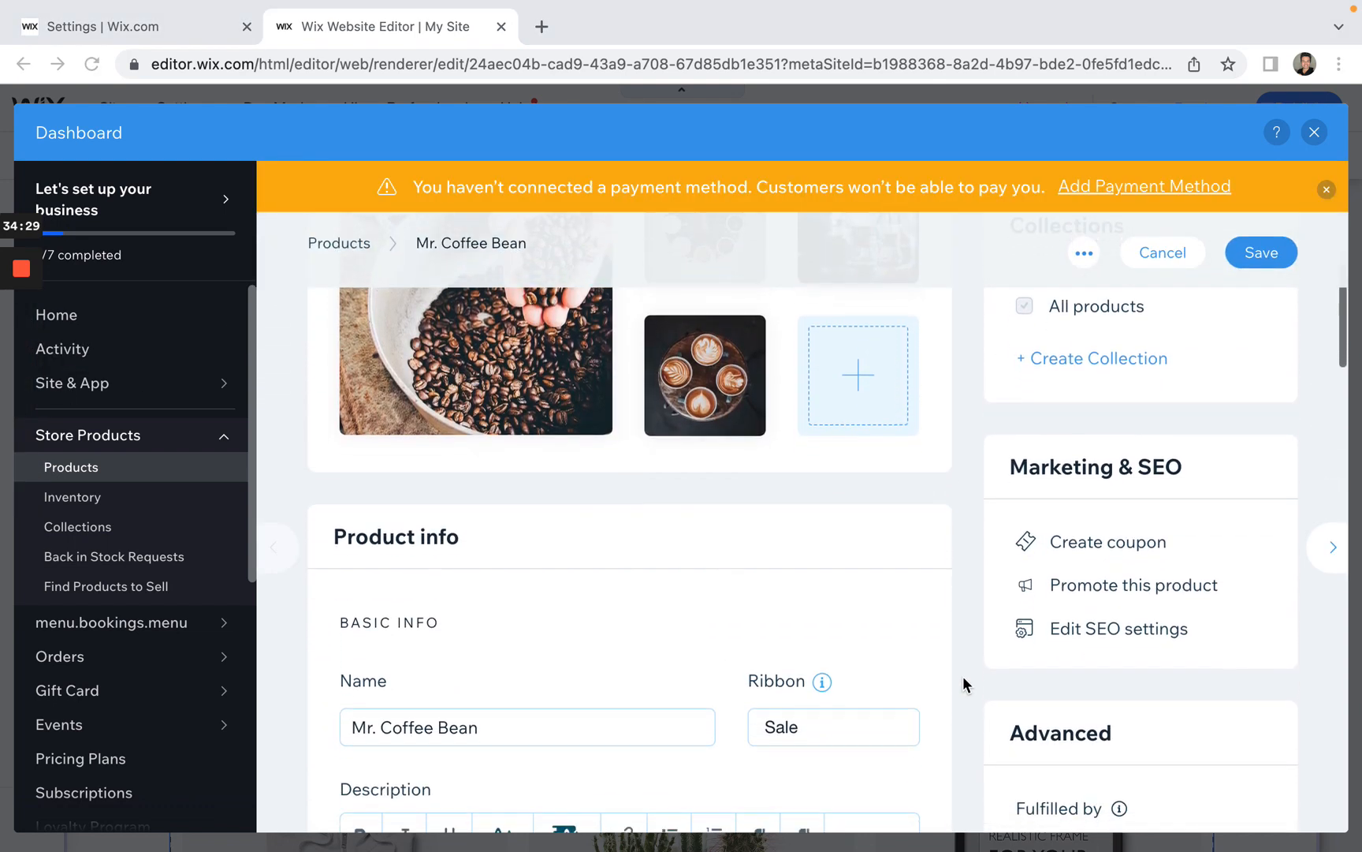
scroll(961, 676, down, 1)
scroll(996, 660, down, 1)
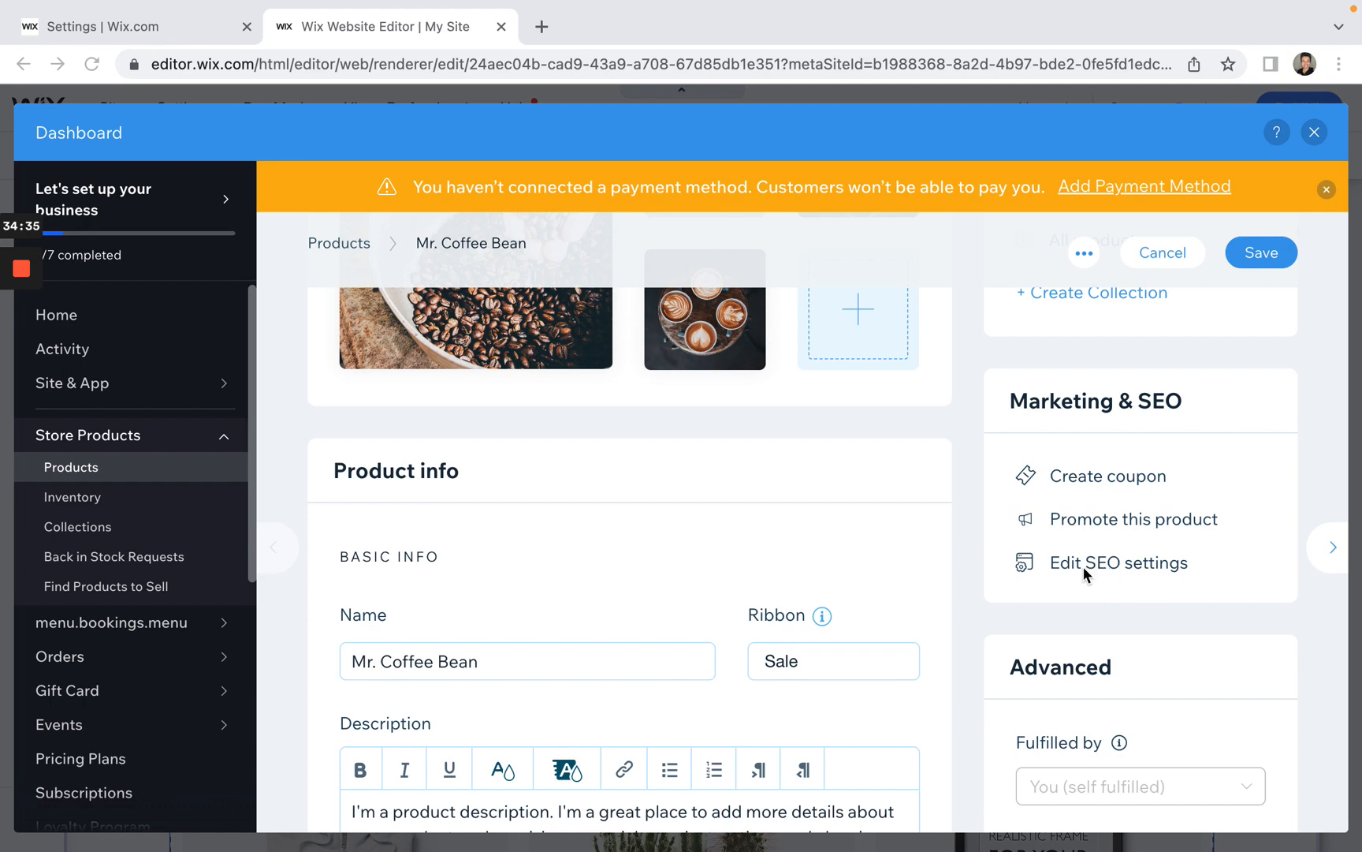
scroll(967, 619, down, 3)
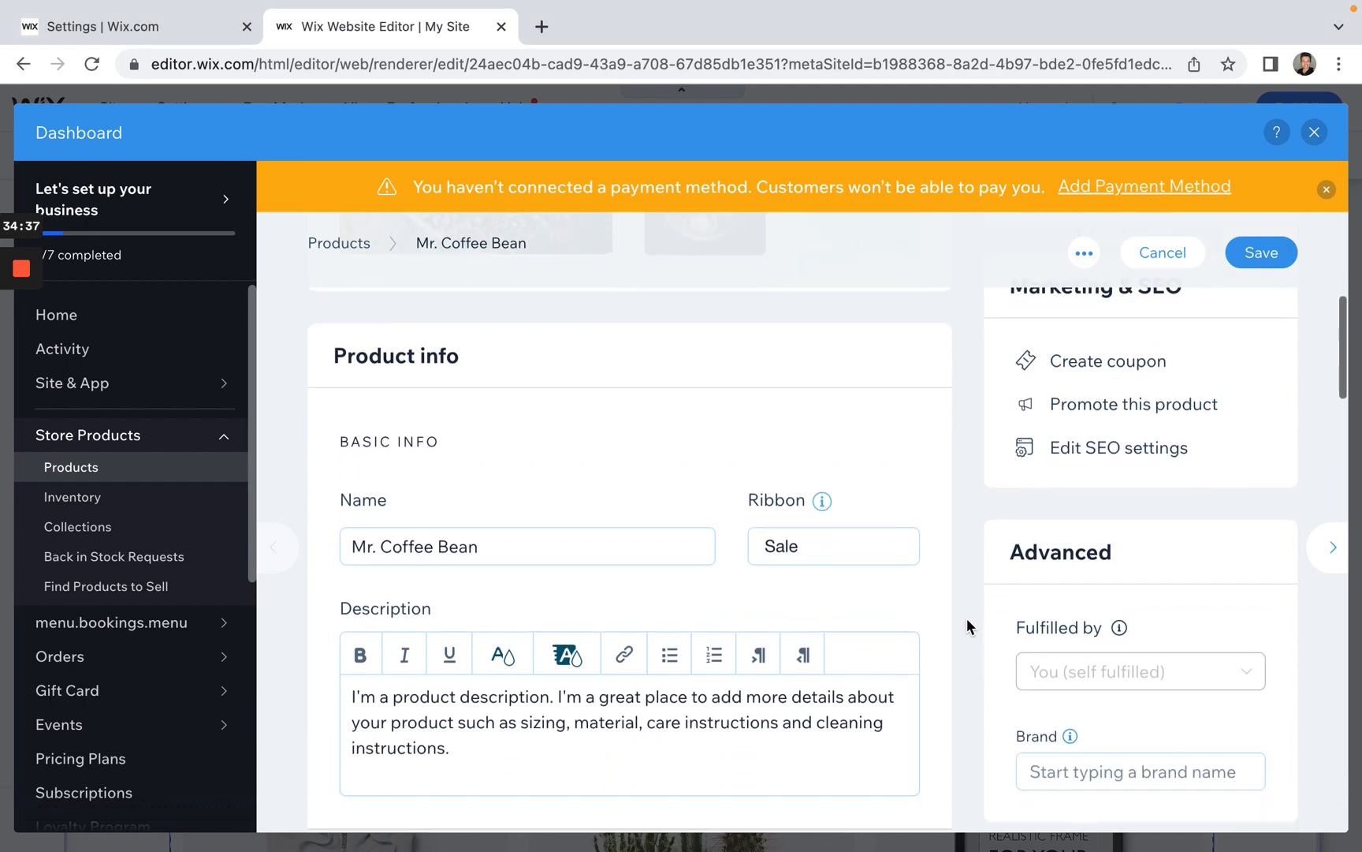
Step: Examine the product's additional info sections and the Advanced settings for fulfillment and brand
scroll(967, 618, up, 5)
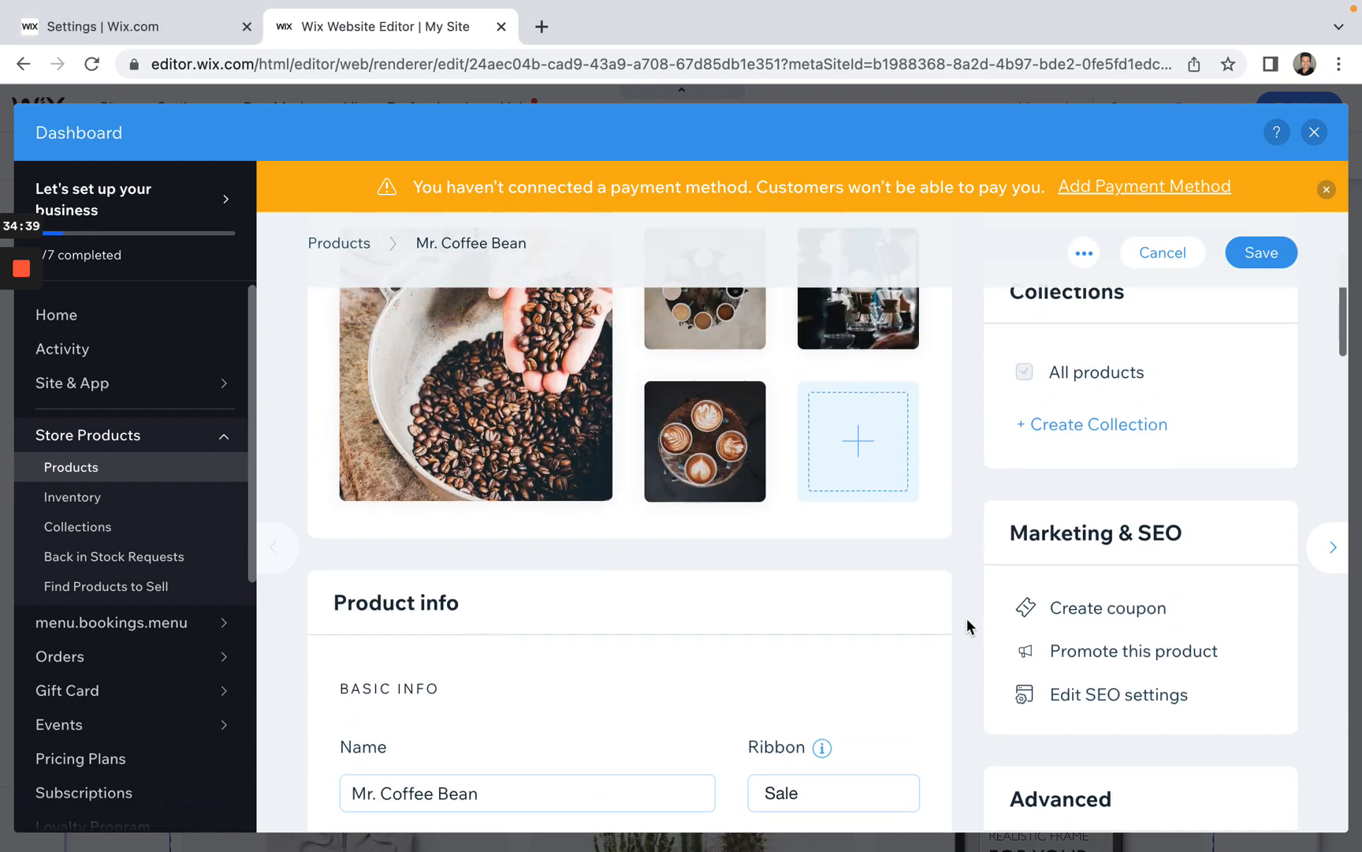
scroll(967, 618, down, 10)
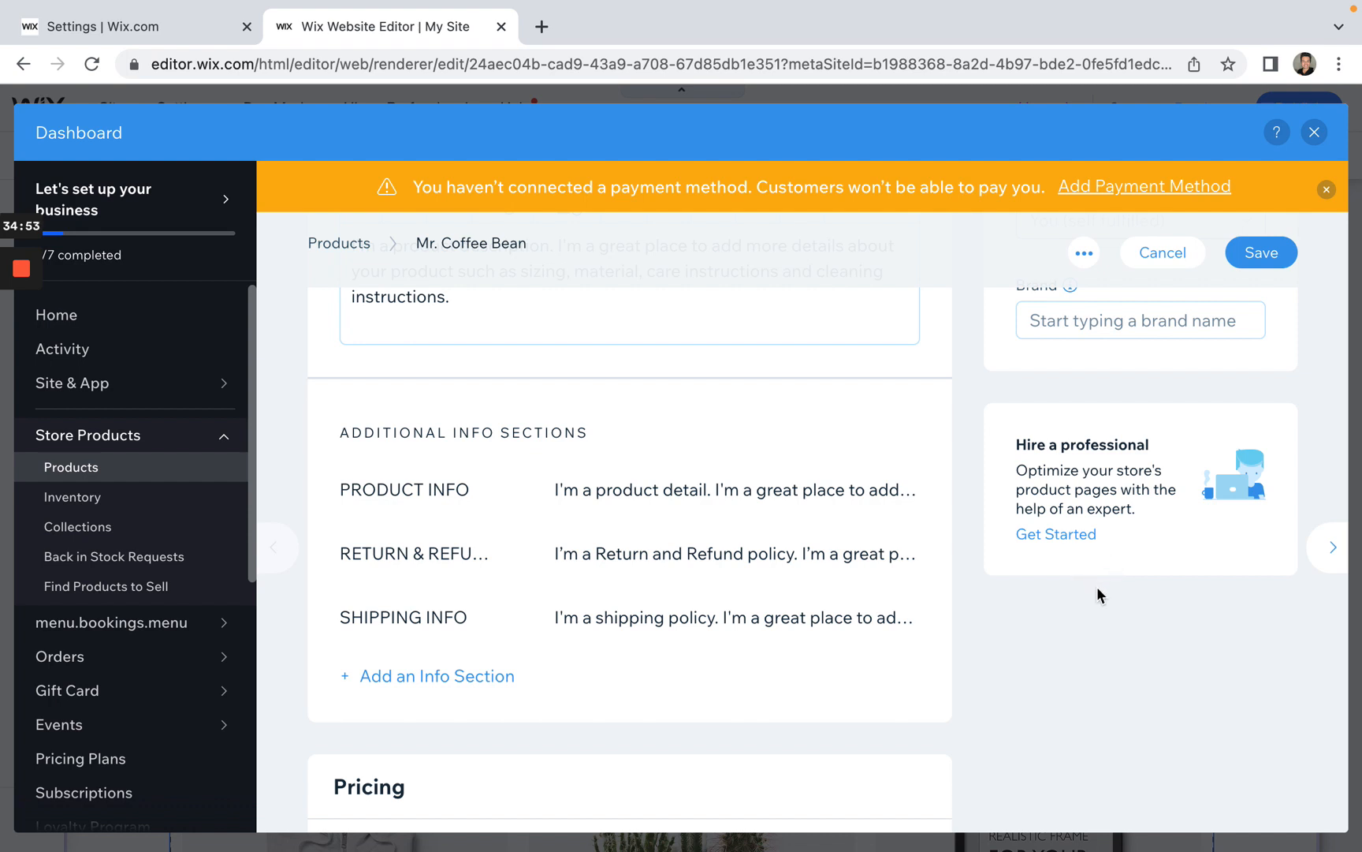
scroll(1098, 593, up, 1)
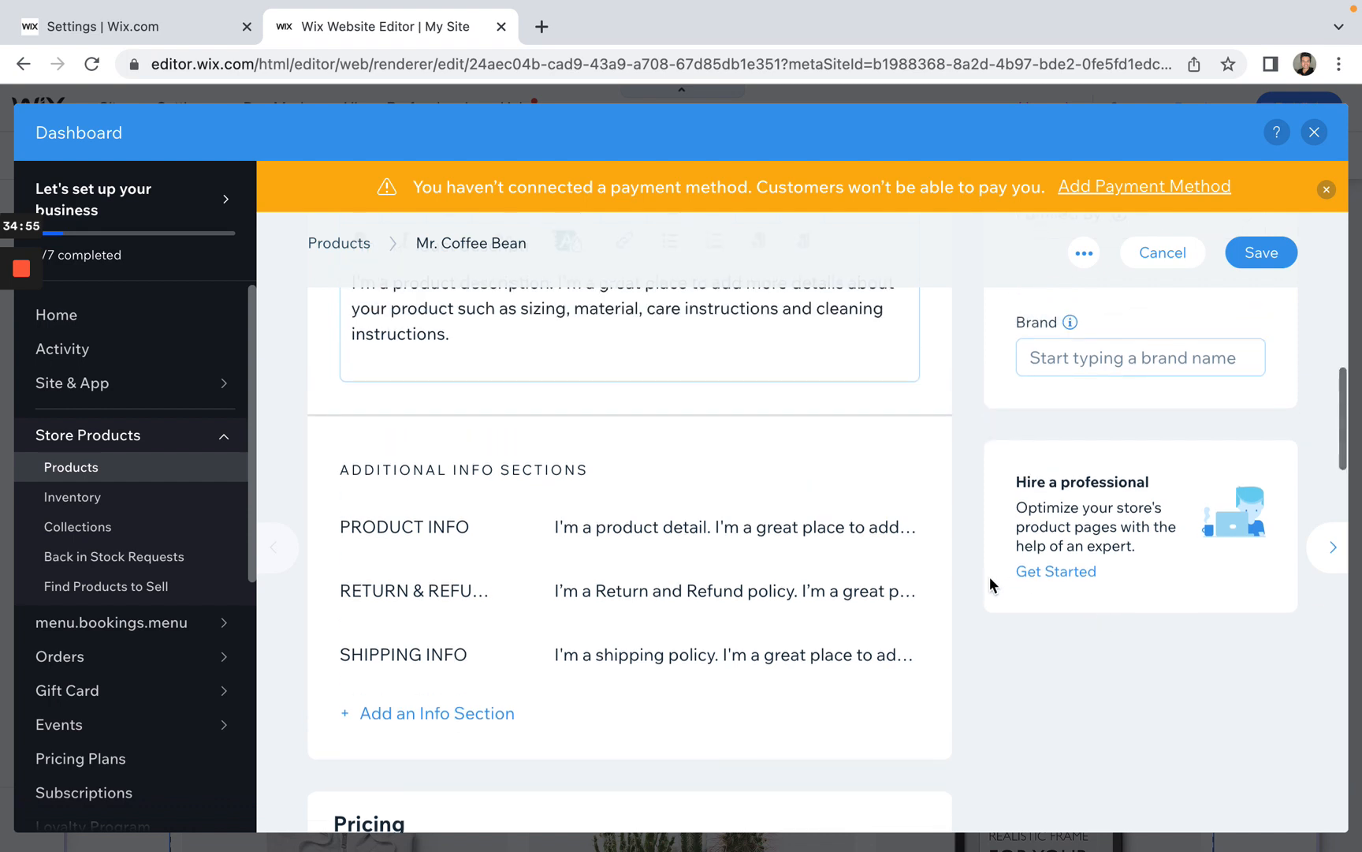
scroll(972, 615, up, 2)
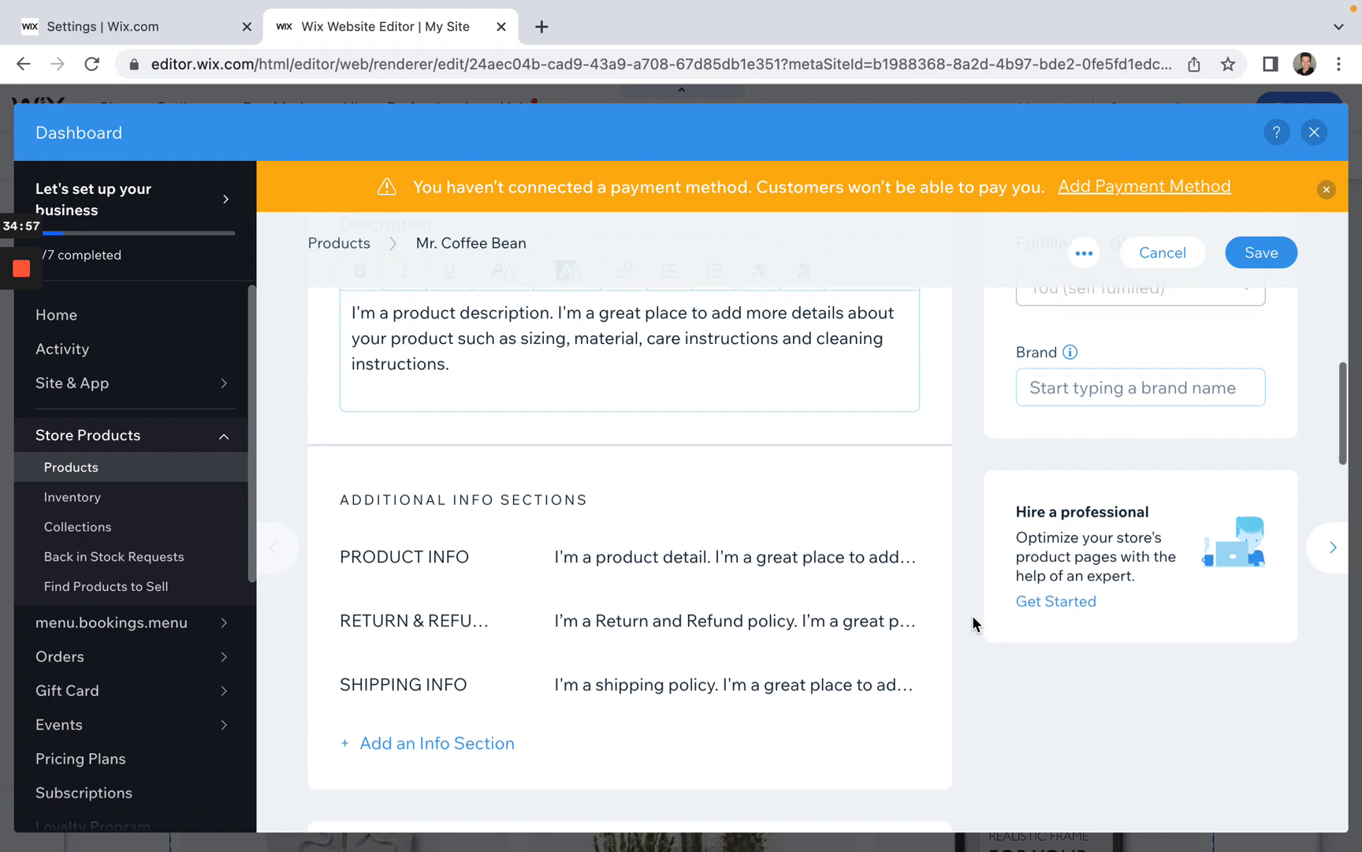
scroll(972, 615, up, 1)
mouse_move(1090, 438)
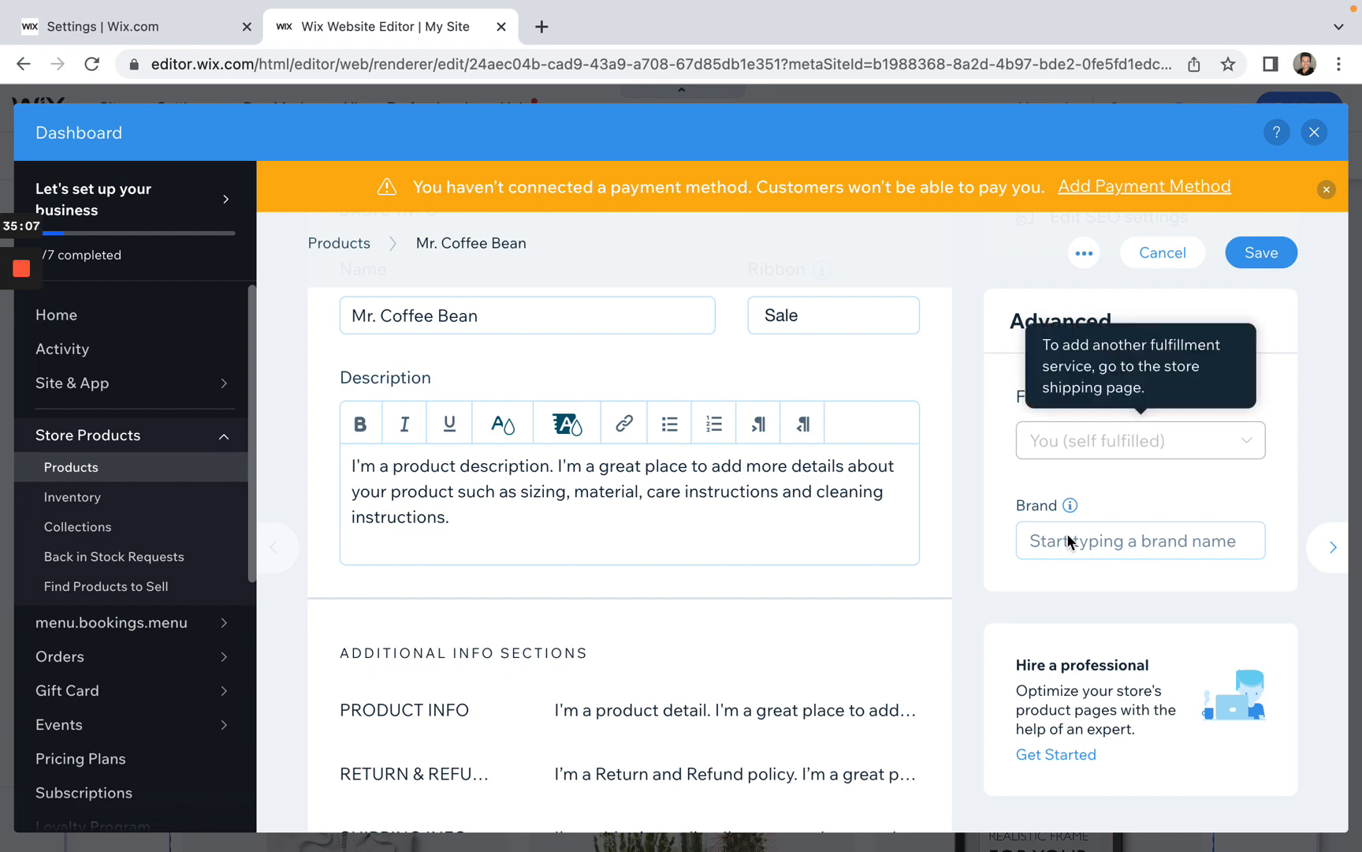
scroll(1133, 520, up, 1)
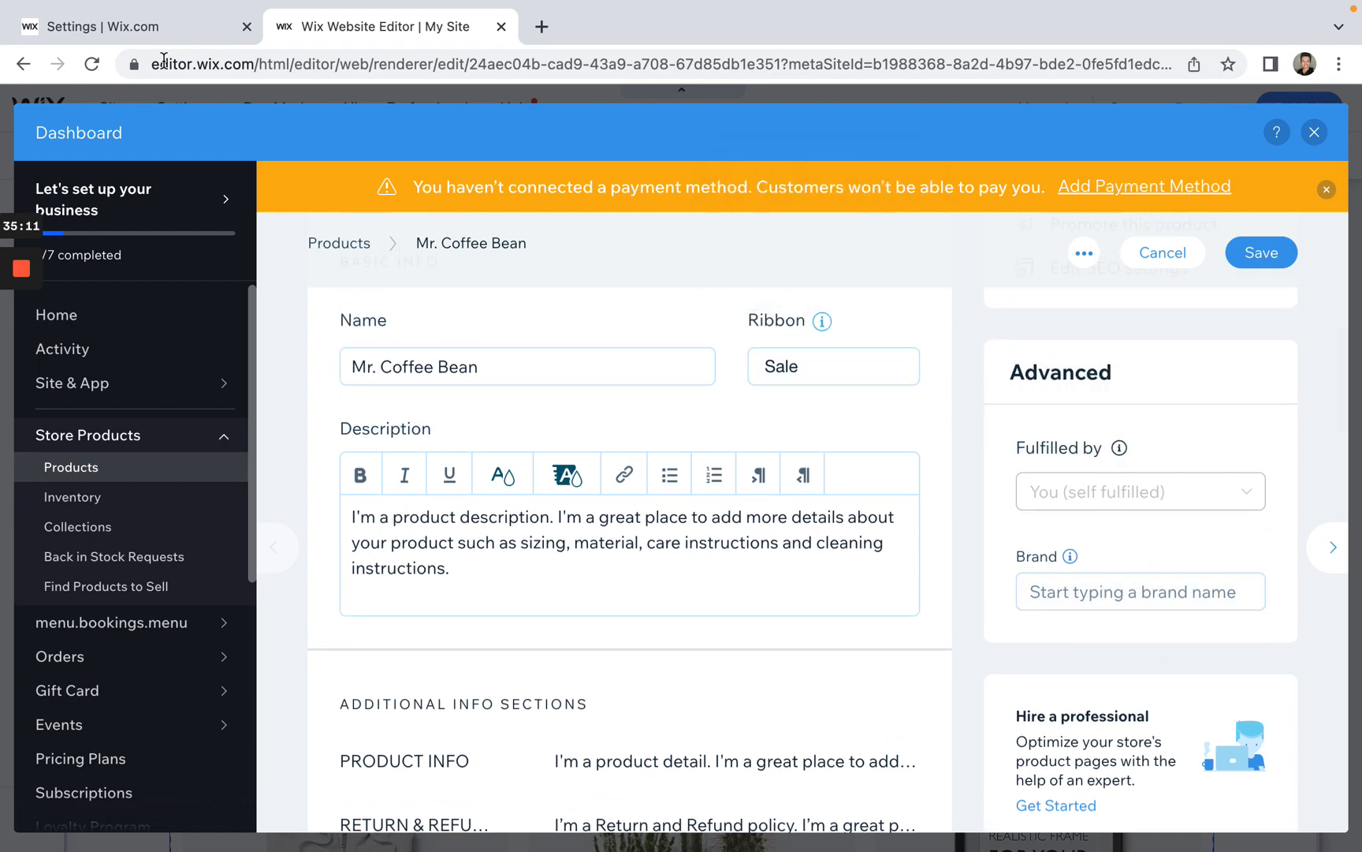
click(166, 26)
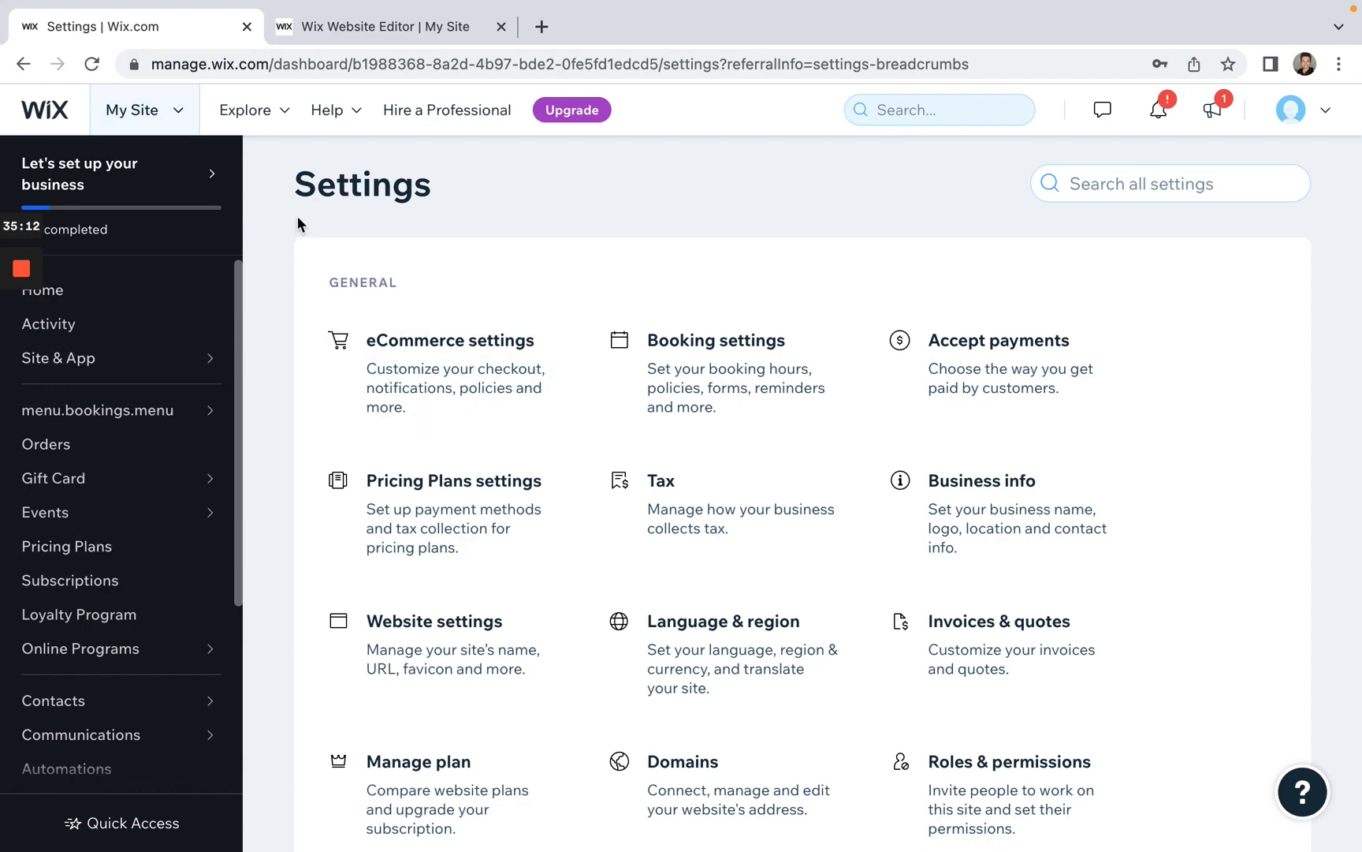
click(396, 31)
click(1085, 598)
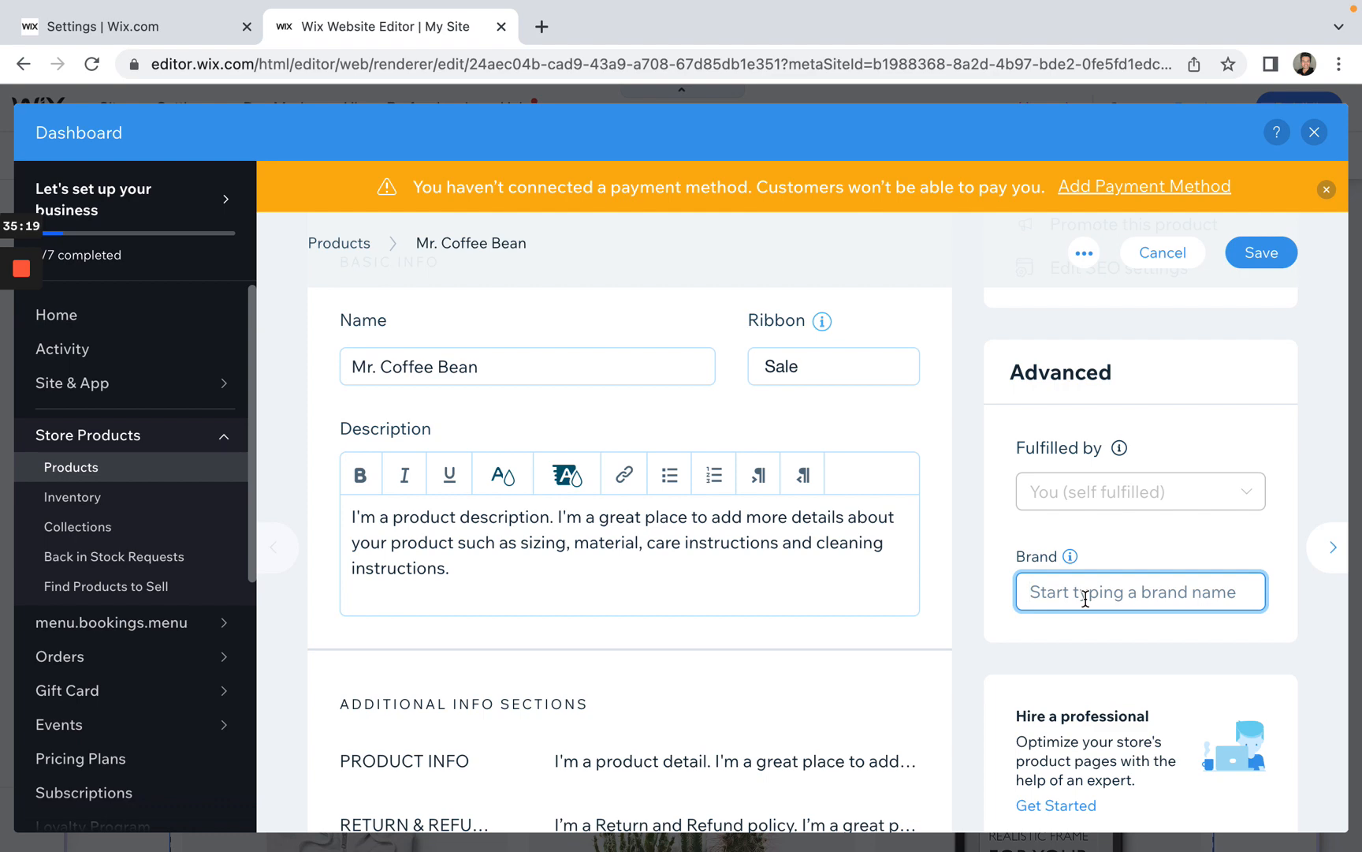
Step: Save the Mr. Coffee Bean product and return to the product list
scroll(1086, 593, up, 4)
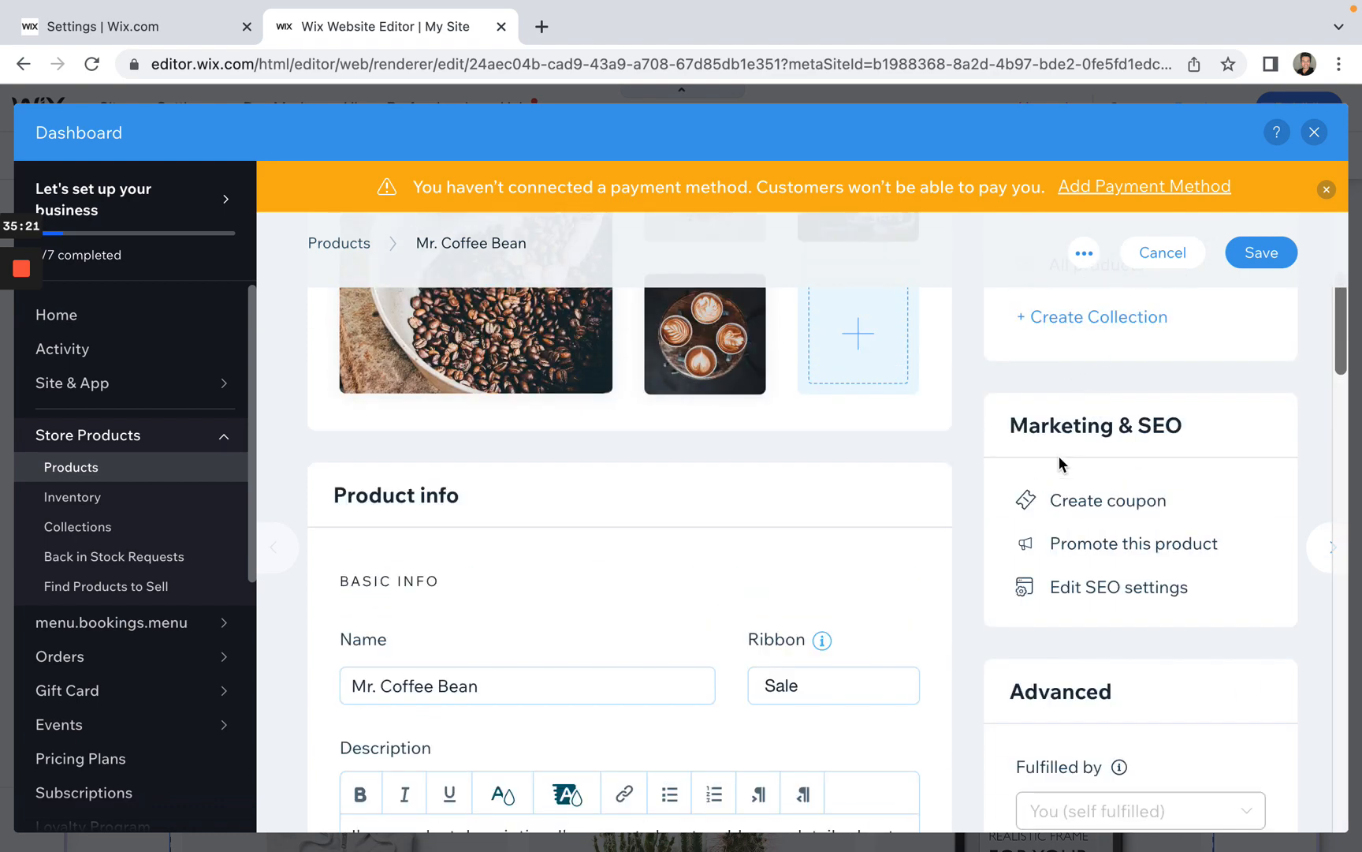
scroll(1059, 457, up, 2)
scroll(1254, 558, down, 1)
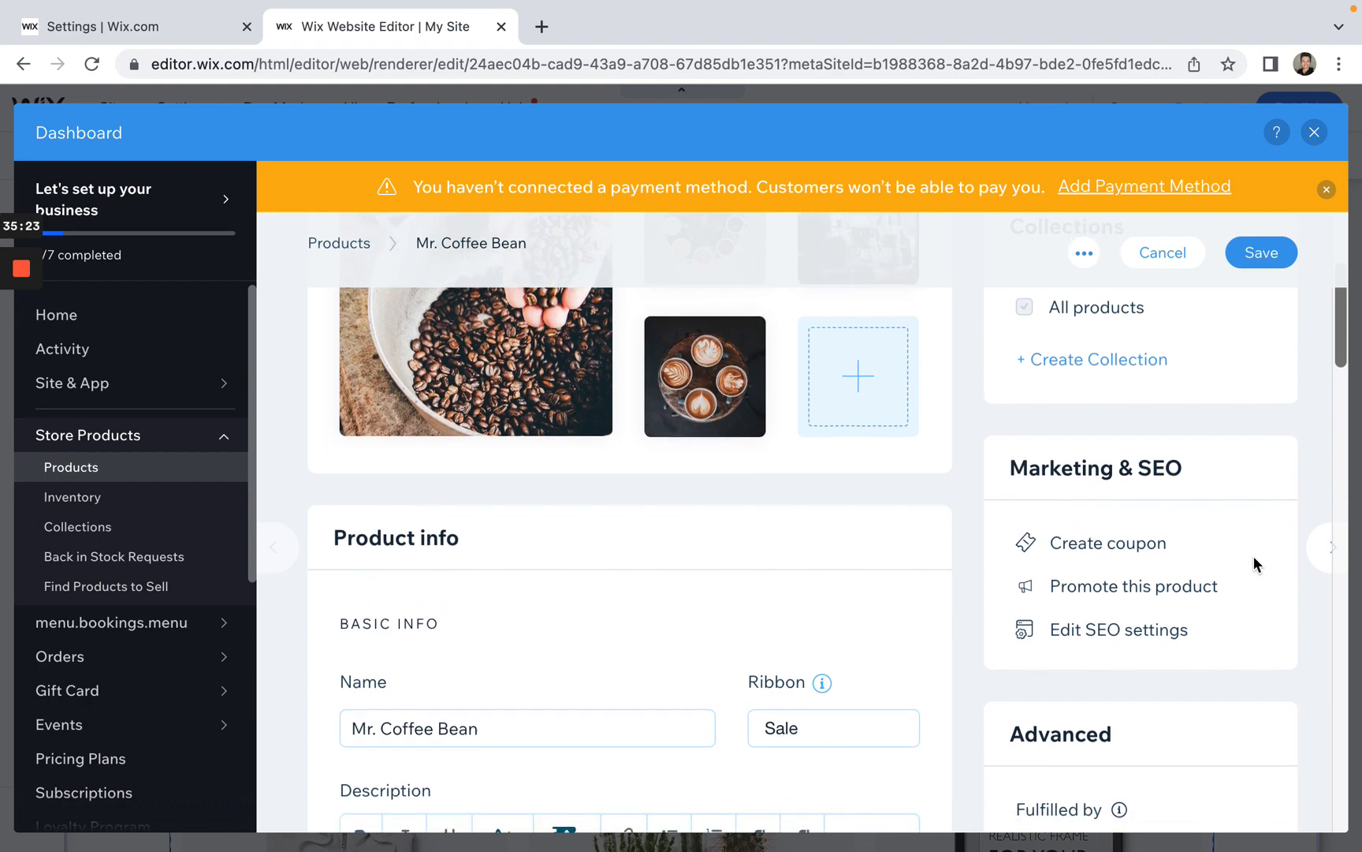
click(1266, 261)
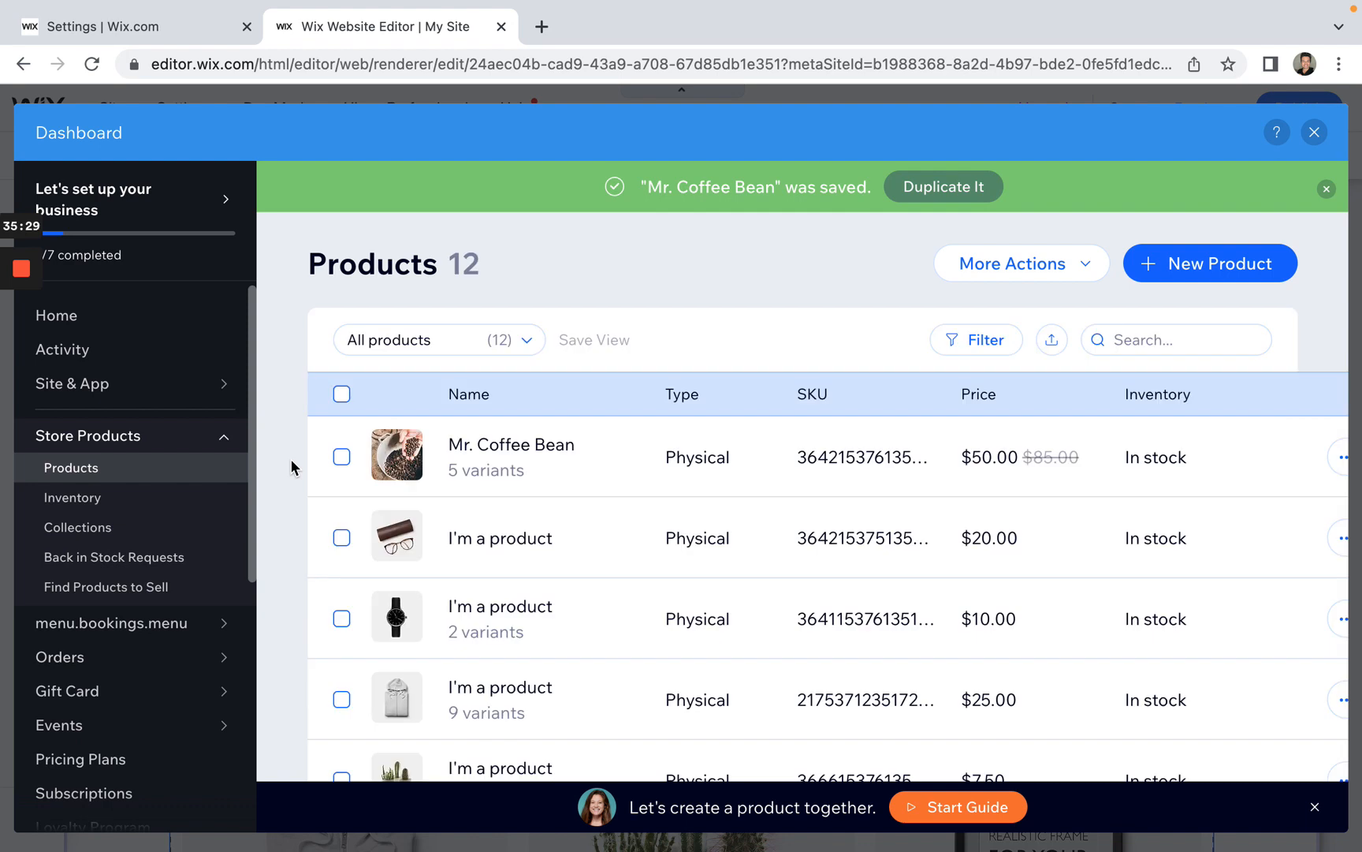
Step: Open the store's collections, dismiss the tip about All products, and start a new collection
mouse_move(136, 447)
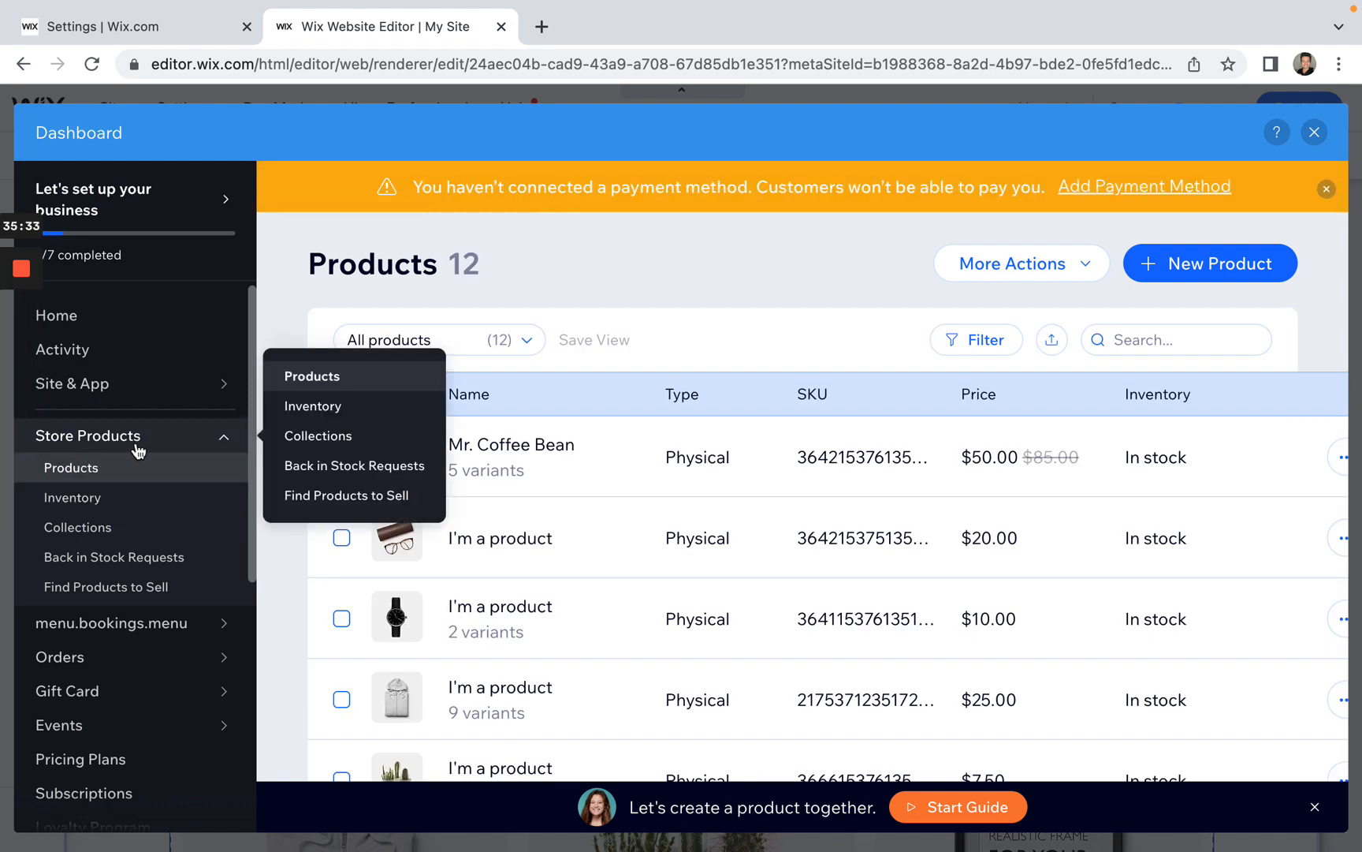
click(96, 529)
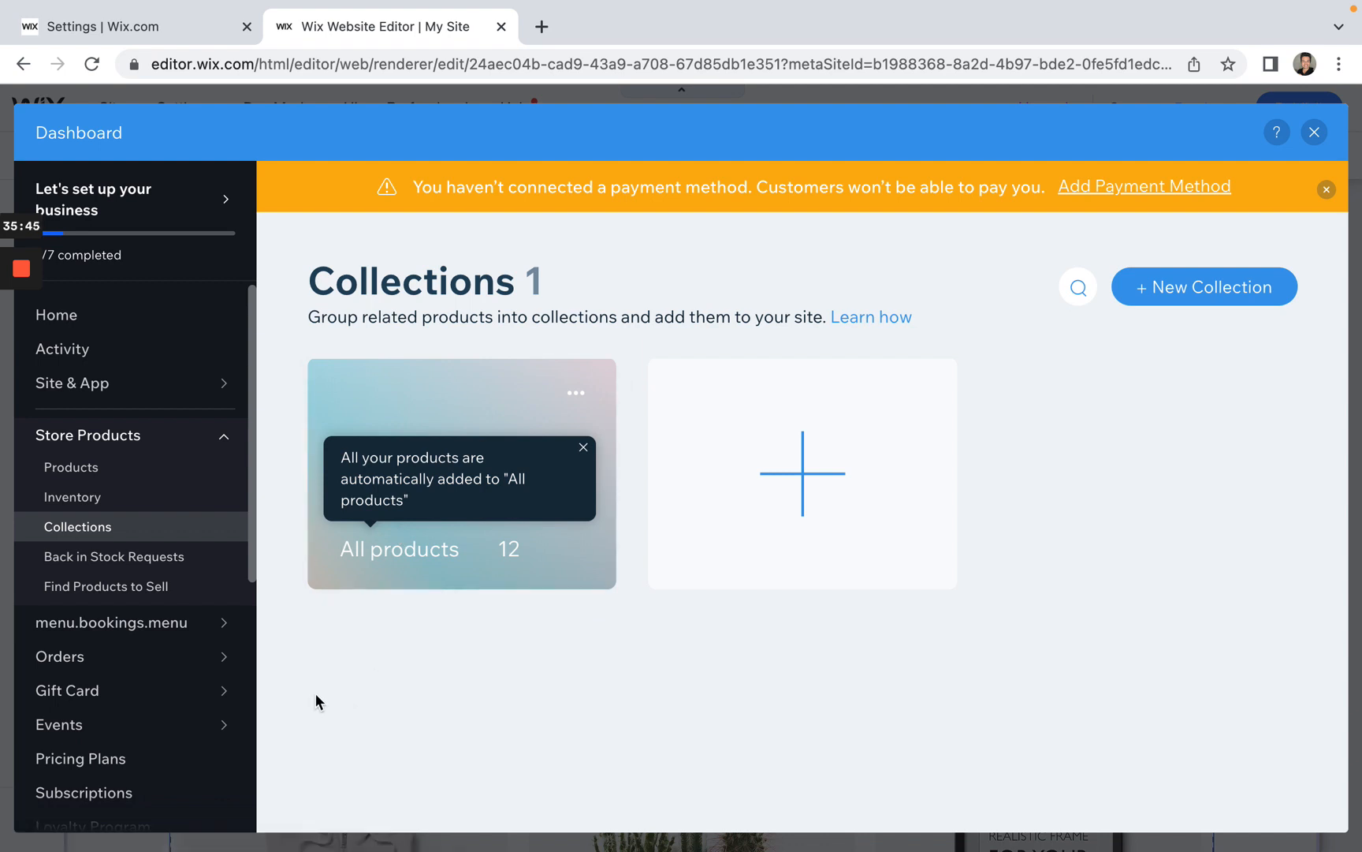
click(585, 450)
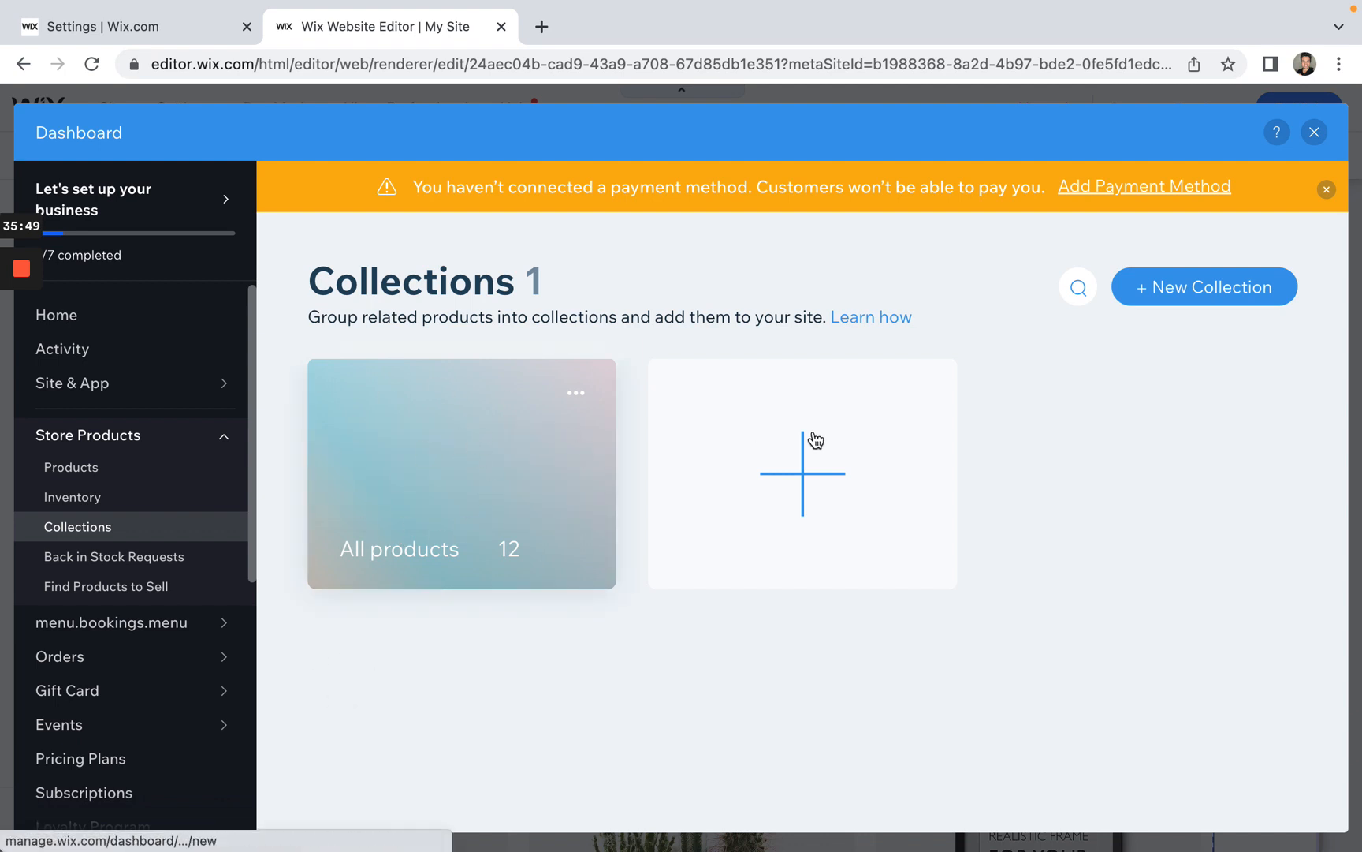
click(804, 471)
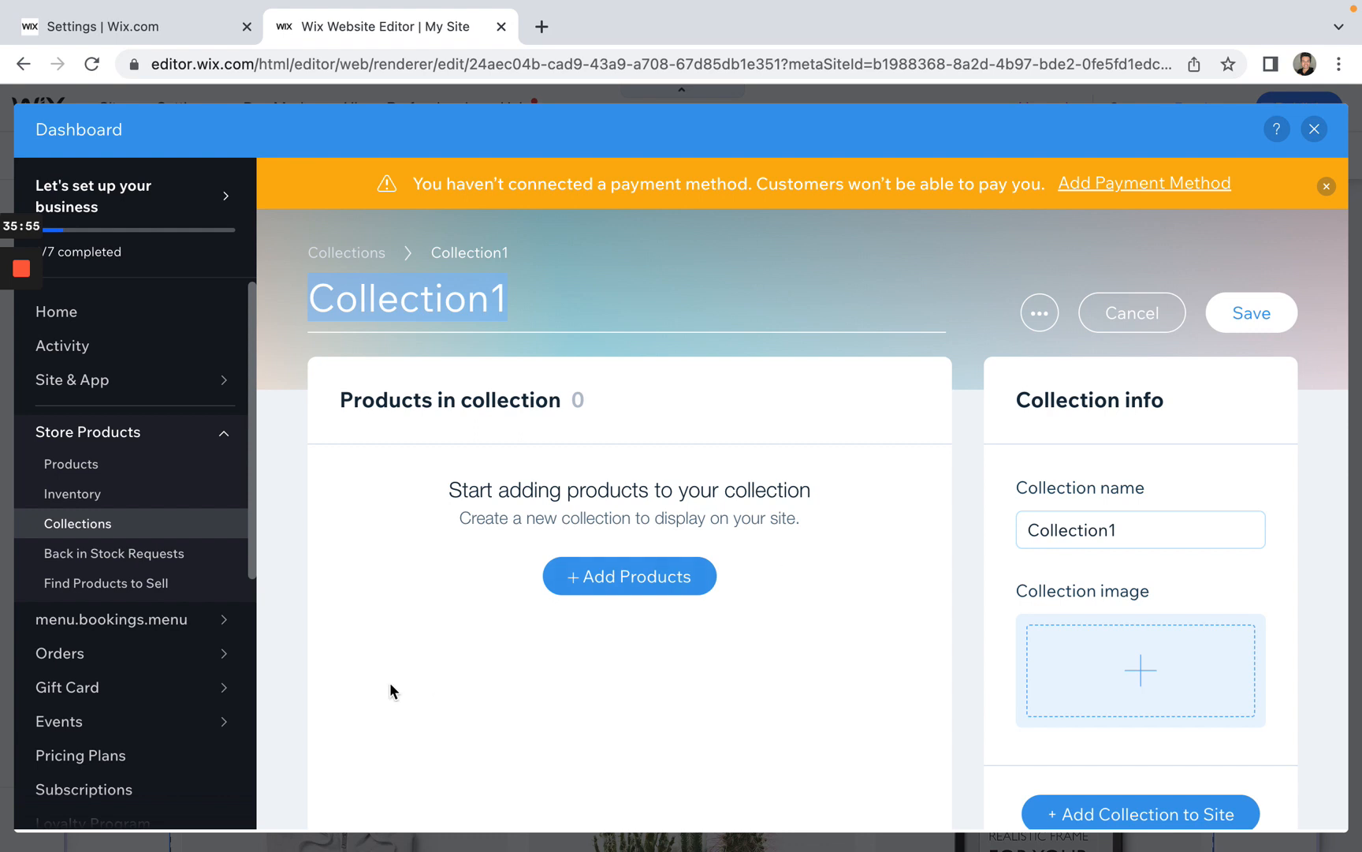
click(108, 524)
text(Glowing)
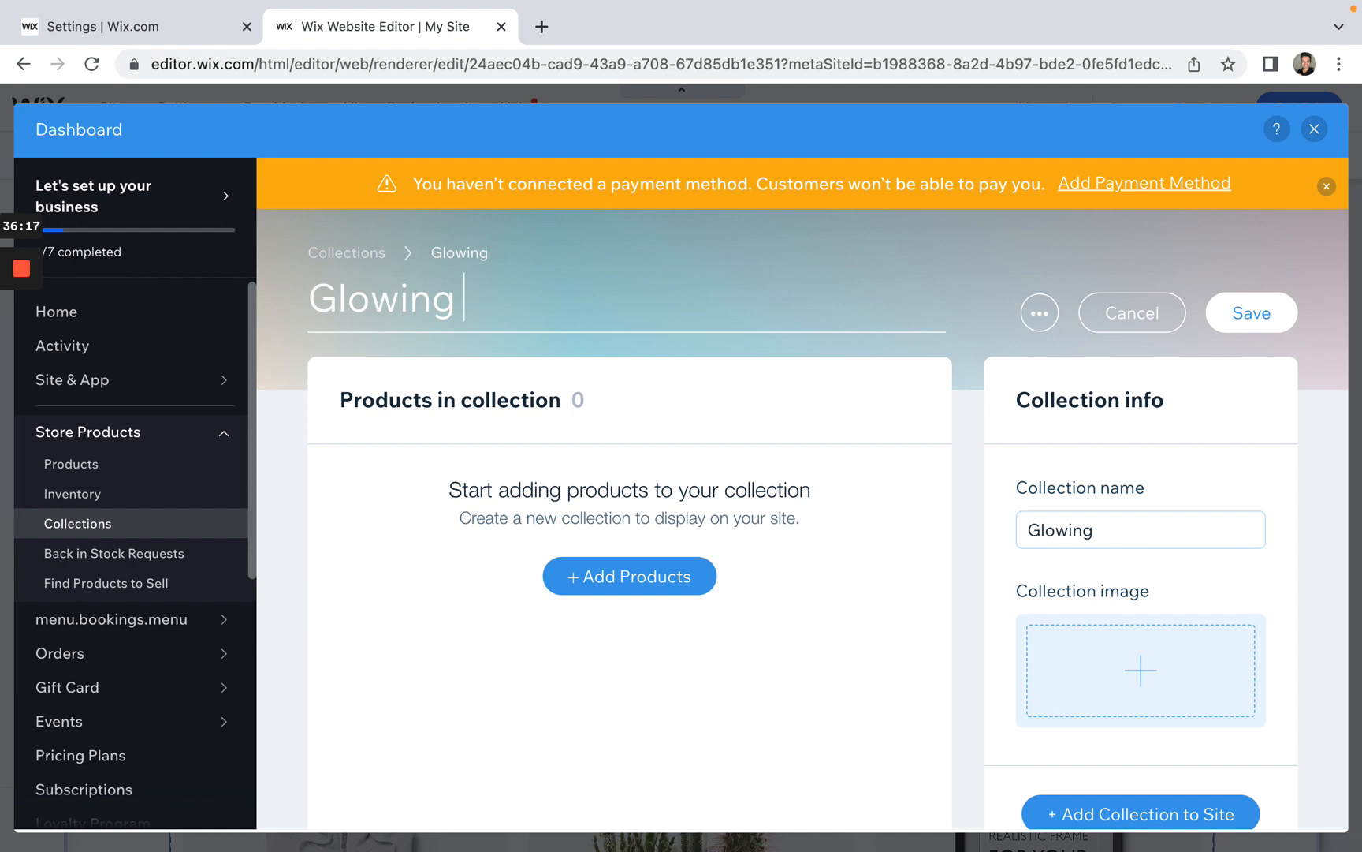
text( Coff)
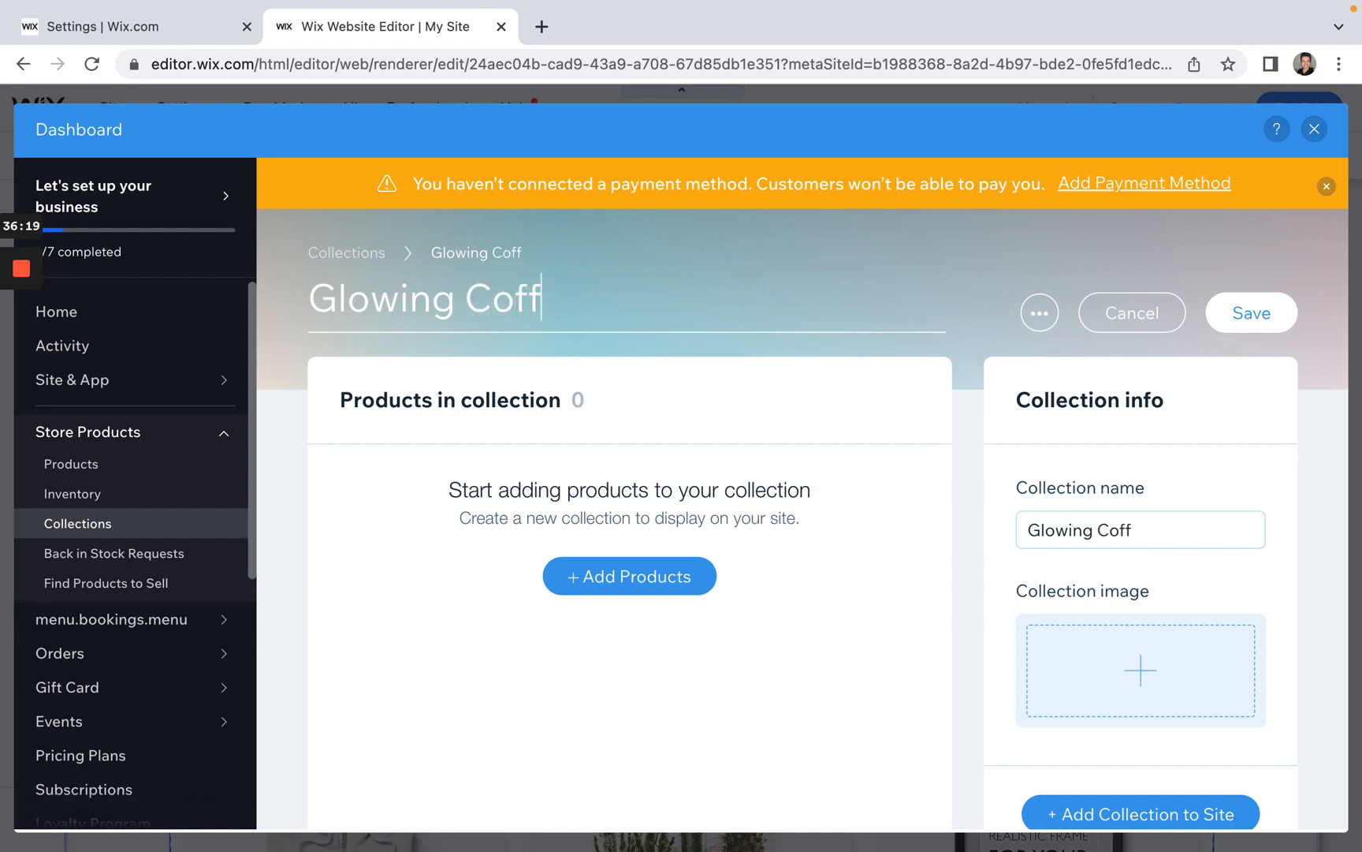
key(BackSpace)
key(BackSpace)
key(BackSpace)
key(BackSpace)
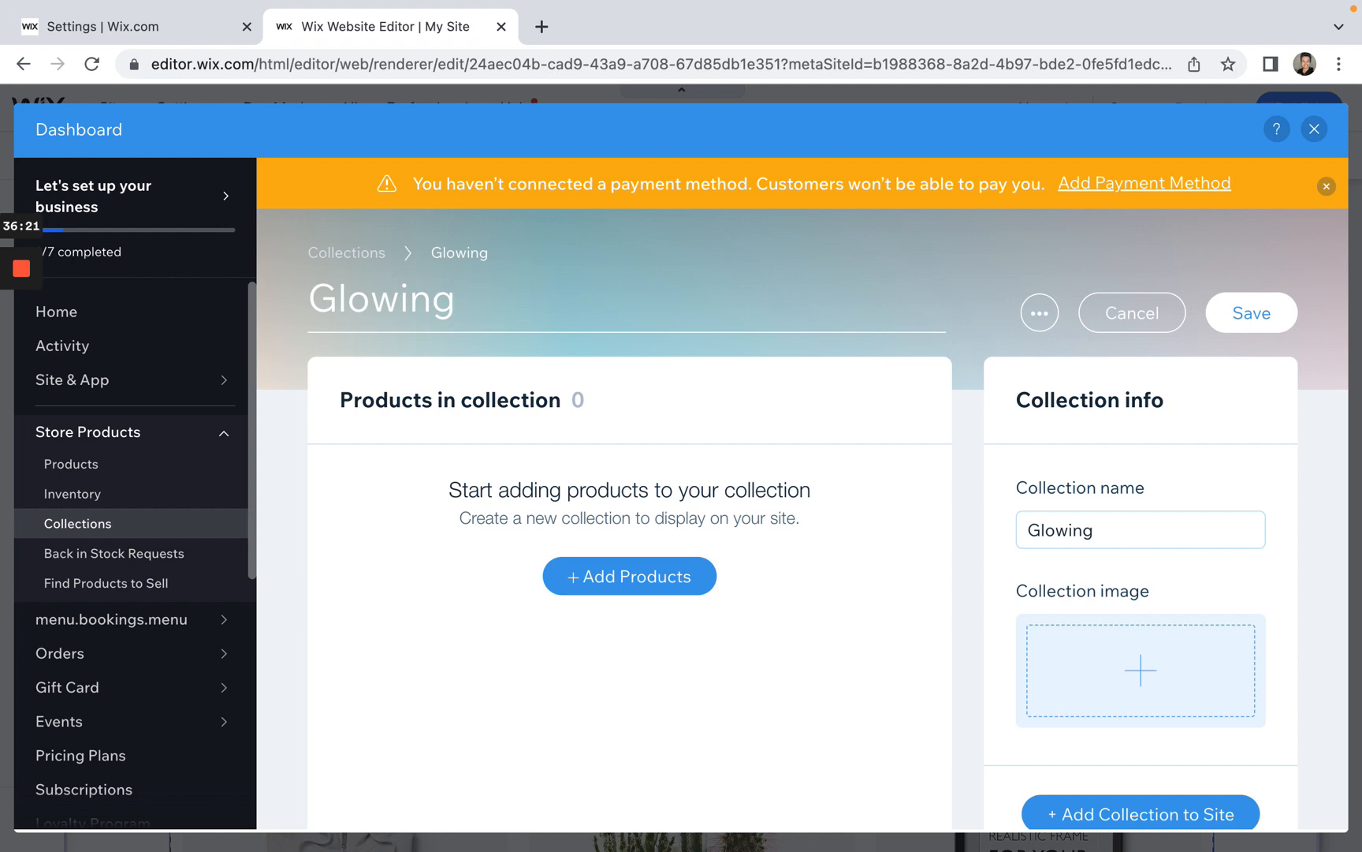
key(BackSpace)
key(BackSpace)
key(BackSpace)
key(BackSpace)
key(BackSpace)
key(BackSpace)
key(BackSpace)
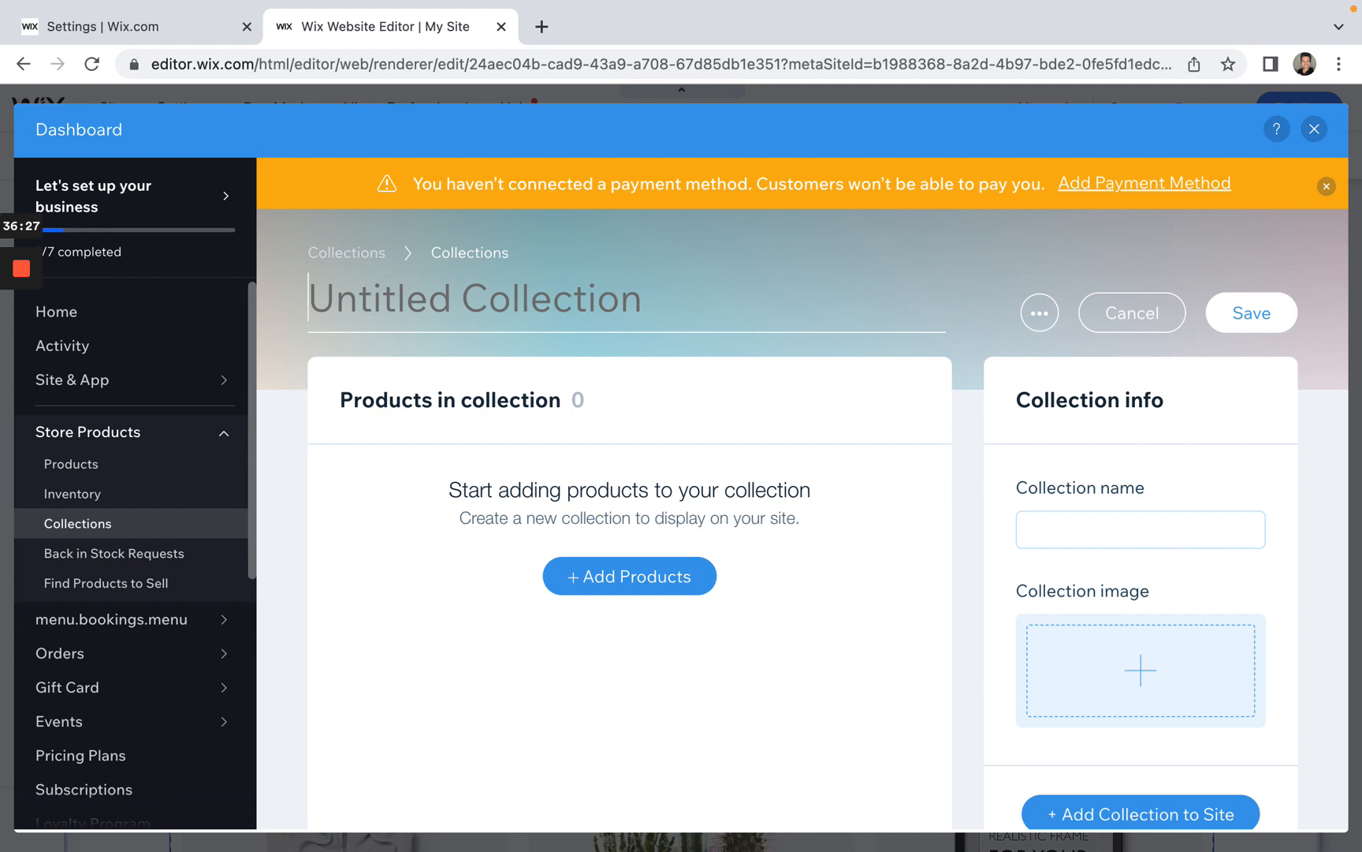
text(Mr. Be)
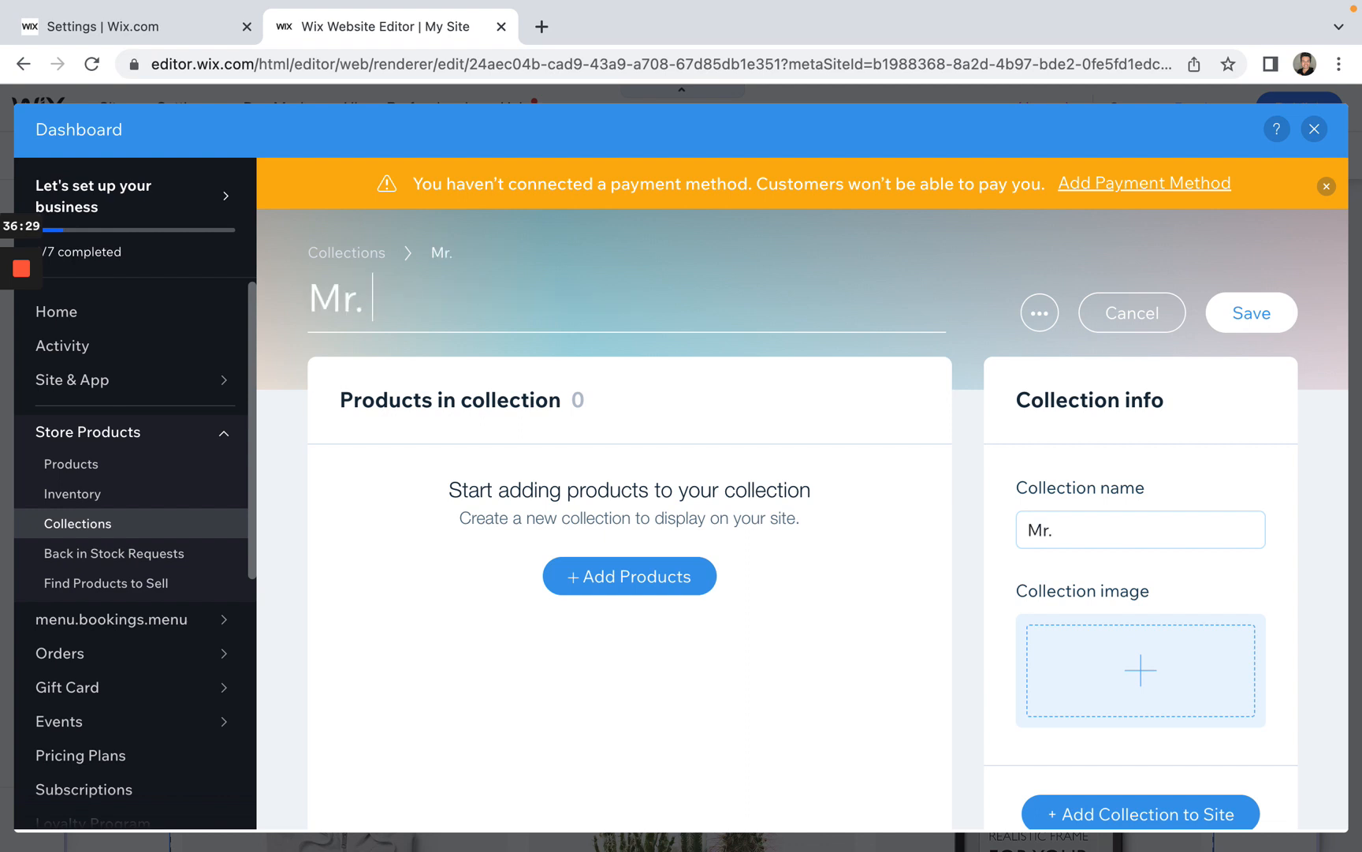
key(BackSpace)
key(BackSpace)
key(BackSpace)
text(G)
key(BackSpace)
text(Bean)
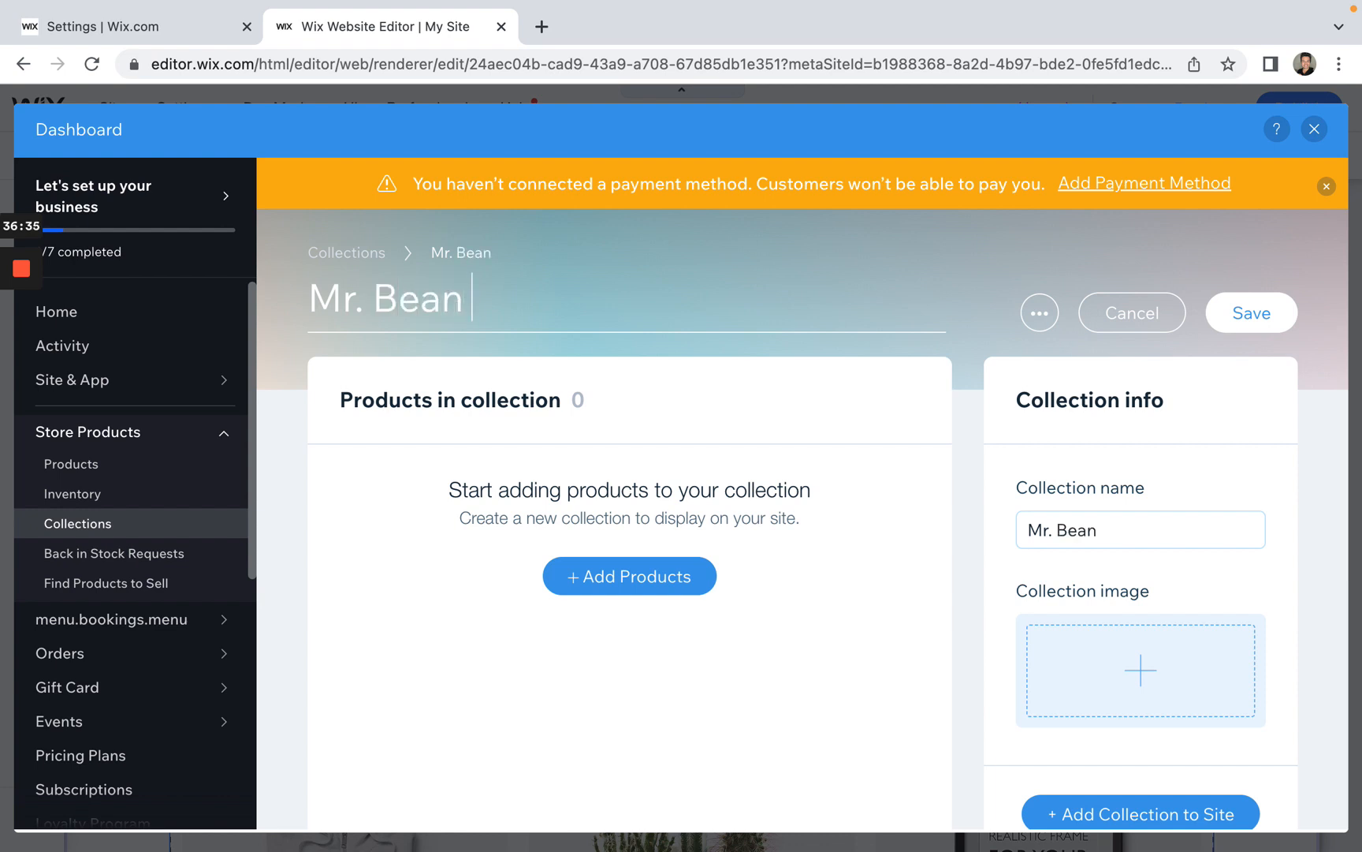
text( Glwi)
key(BackSpace)
key(BackSpace)
key(BackSpace)
key(BackSpace)
key(BackSpace)
key(BackSpace)
key(BackSpace)
key(BackSpace)
key(BackSpace)
key(BackSpace)
key(BackSpace)
key(BackSpace)
key(BackSpace)
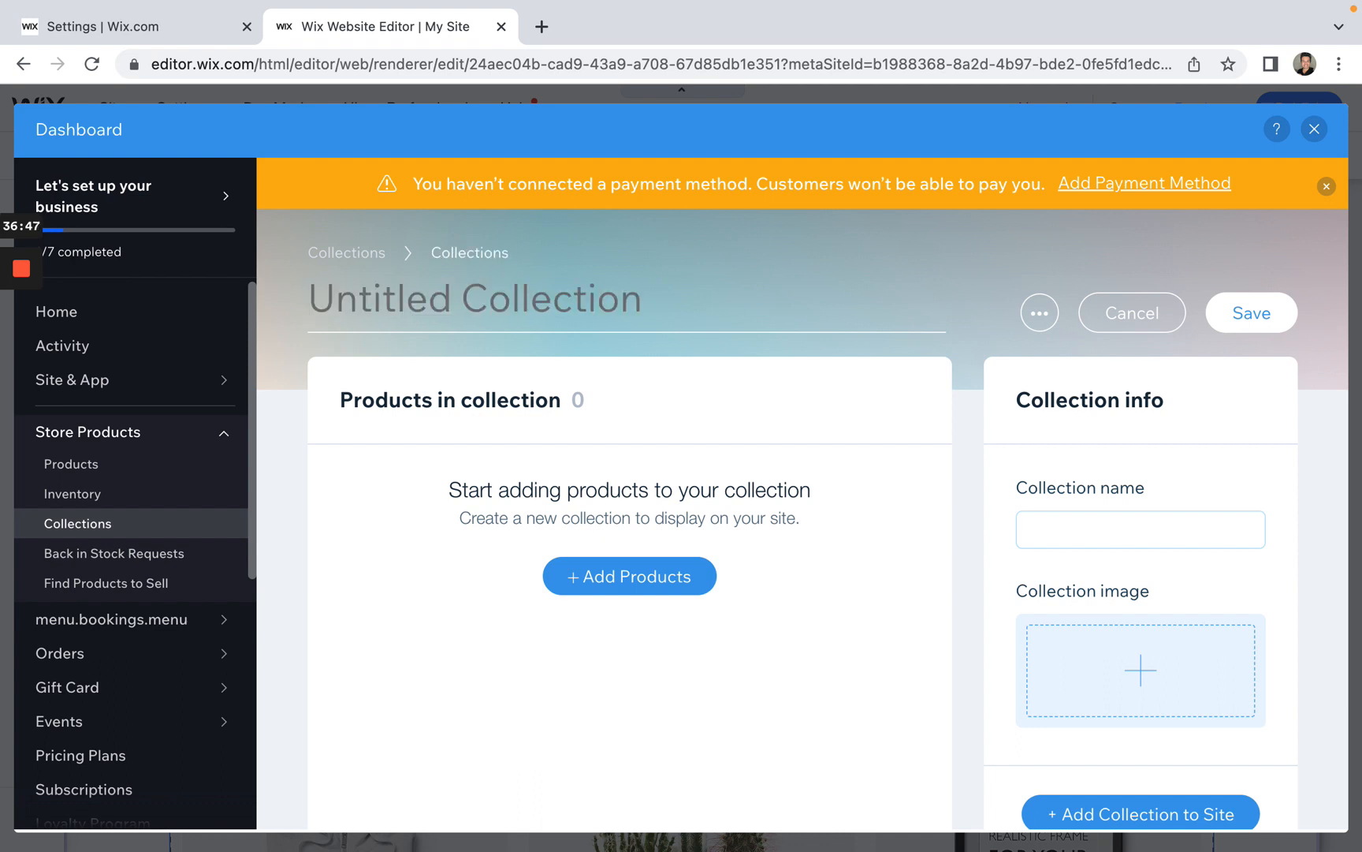
Step: Name the new collection Glowing Coffee
text(lwong)
key(BackSpace)
key(BackSpace)
key(BackSpace)
text(ing)
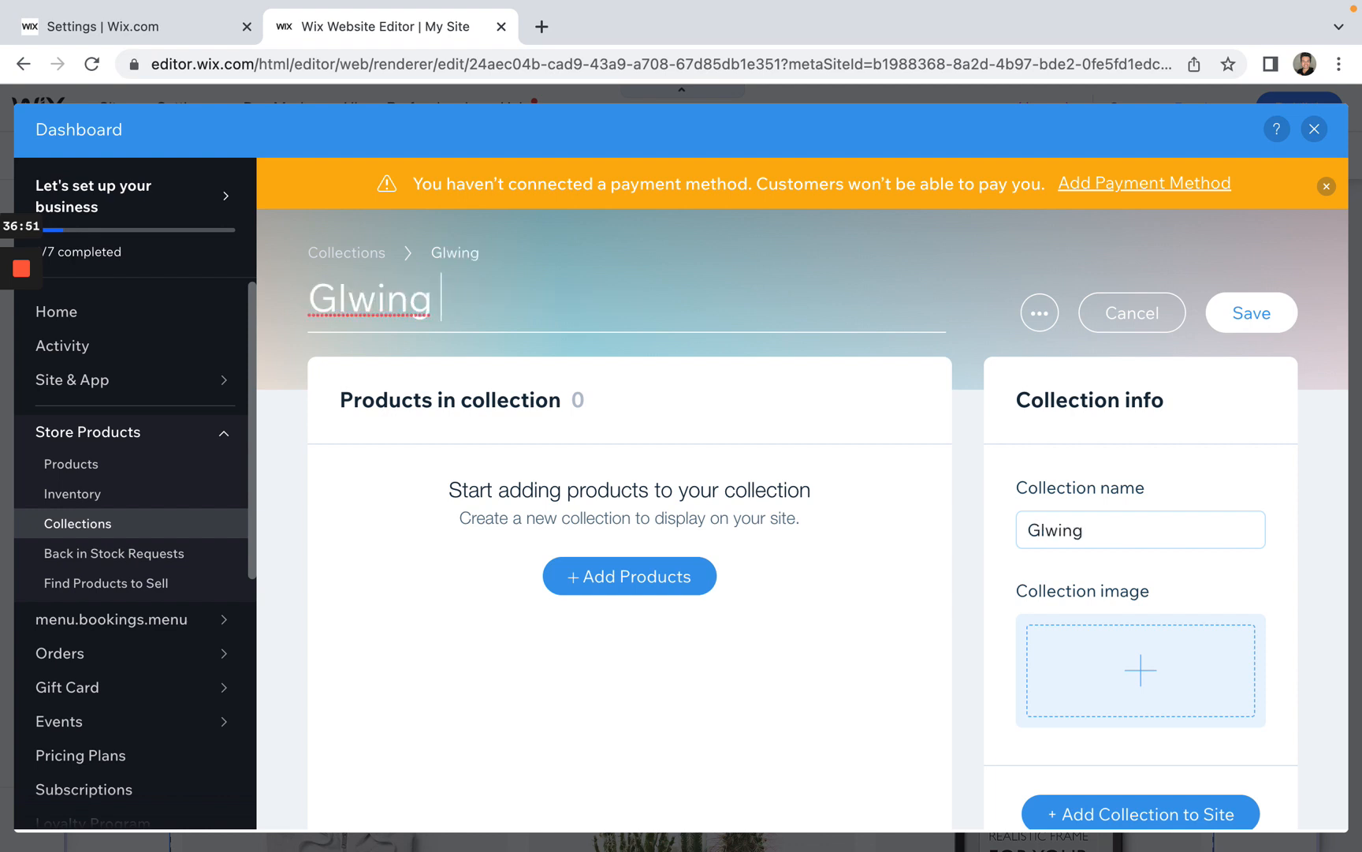
key(BackSpace)
key(BackSpace)
key(BackSpace)
key(BackSpace)
text(o)
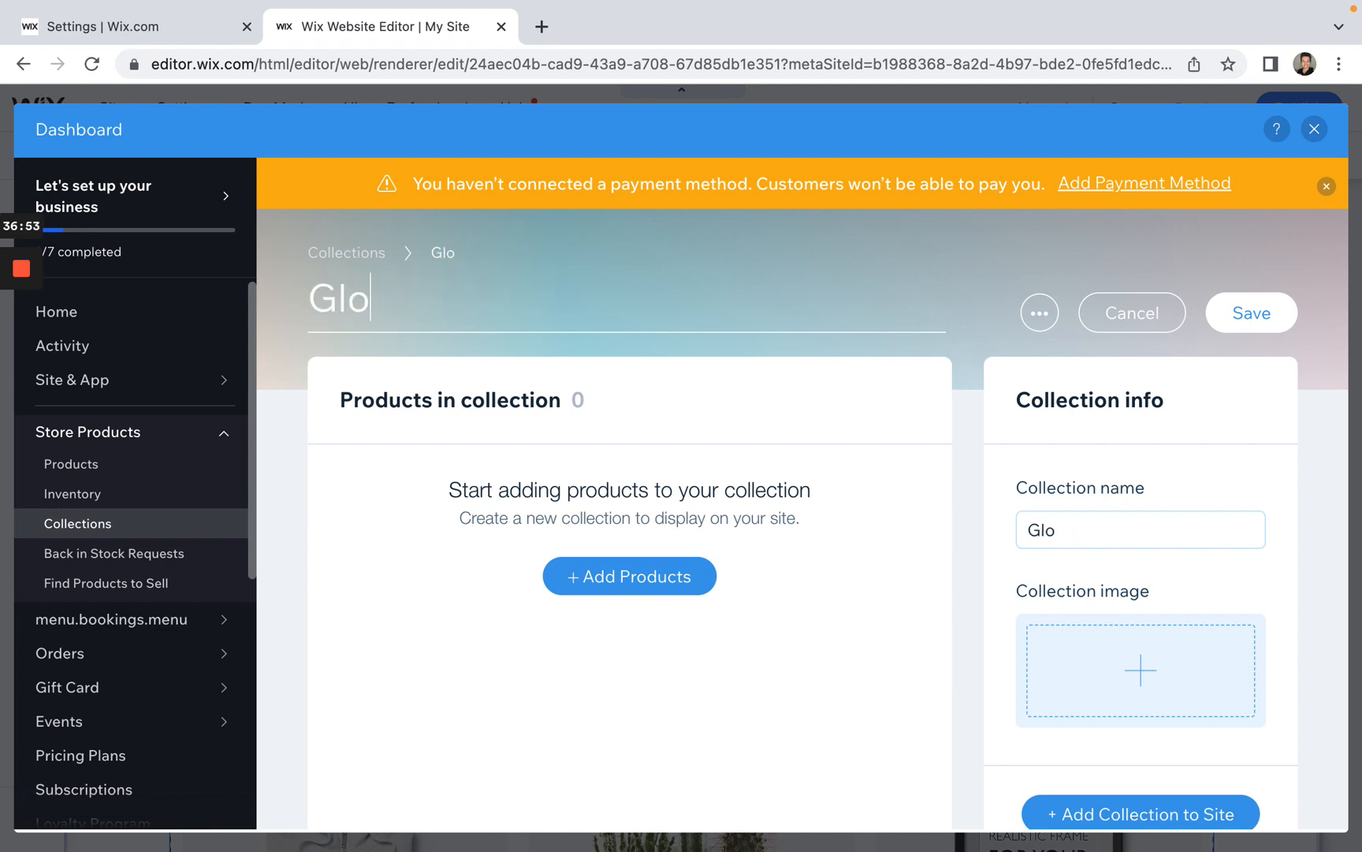
text(wing Coffe)
key(BackSpace)
text(fee)
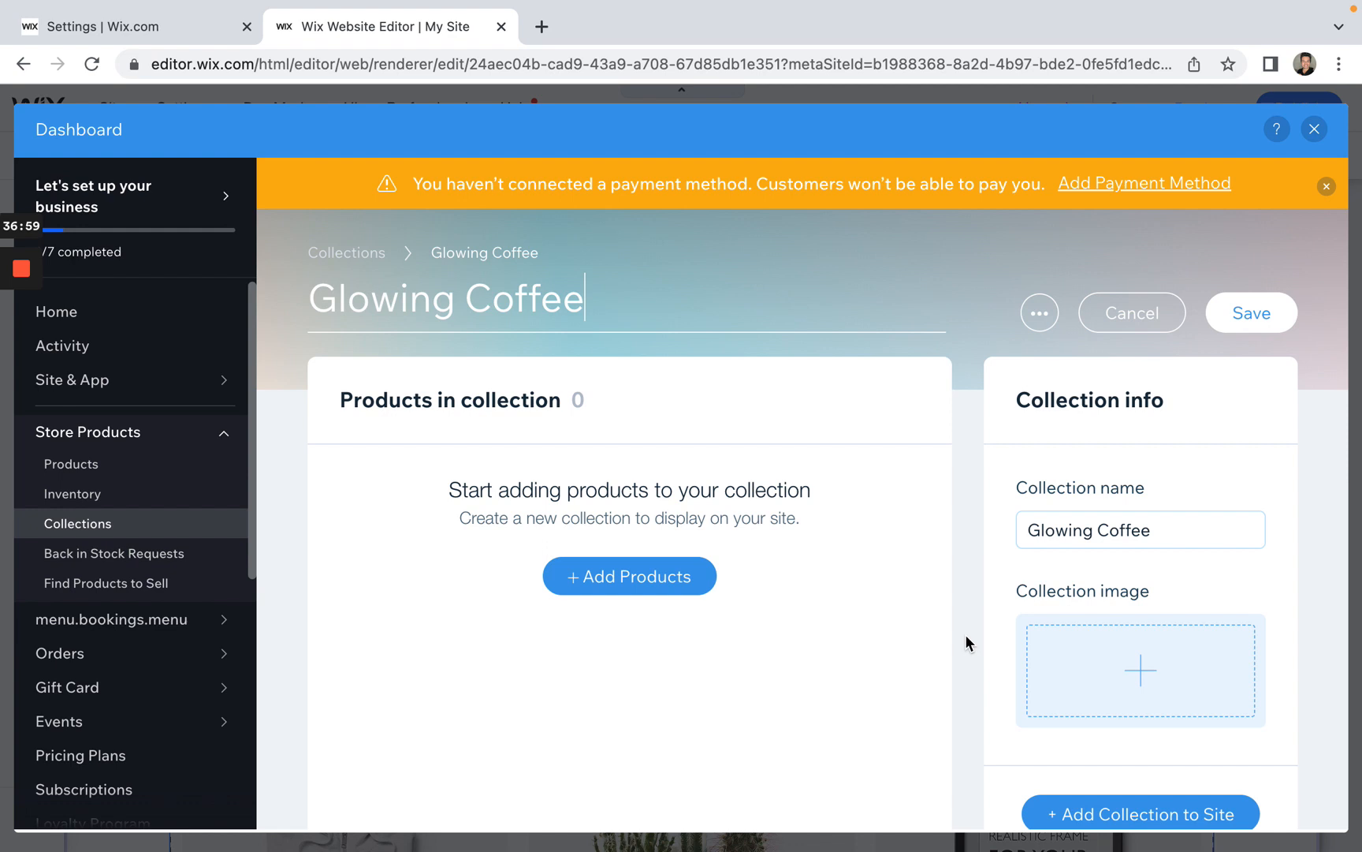
Step: Start adding products to the Glowing Coffee collection and select Mr. Coffee Bean
scroll(965, 635, down, 1)
click(592, 554)
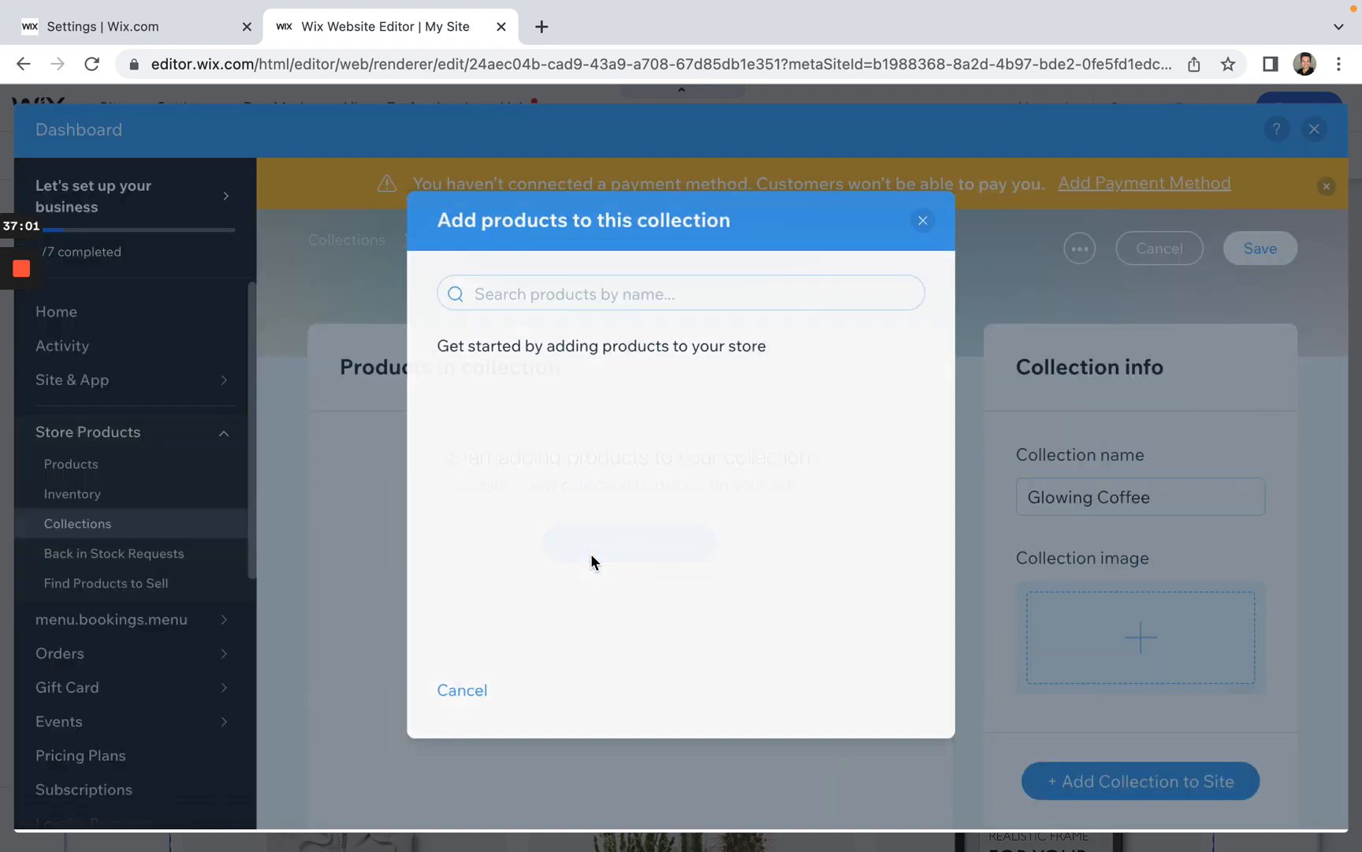
scroll(655, 551, down, 5)
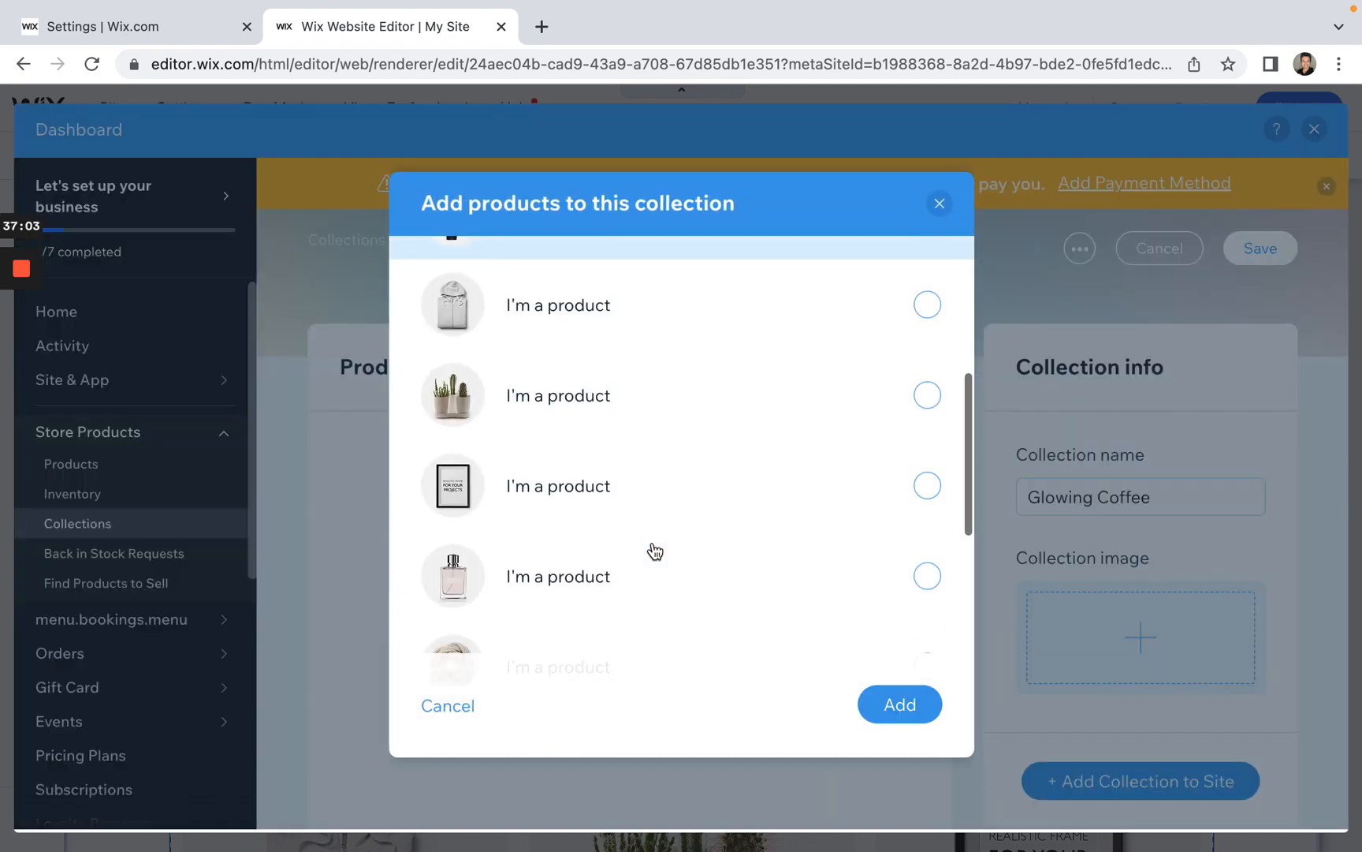
scroll(655, 551, down, 3)
scroll(654, 551, up, 10)
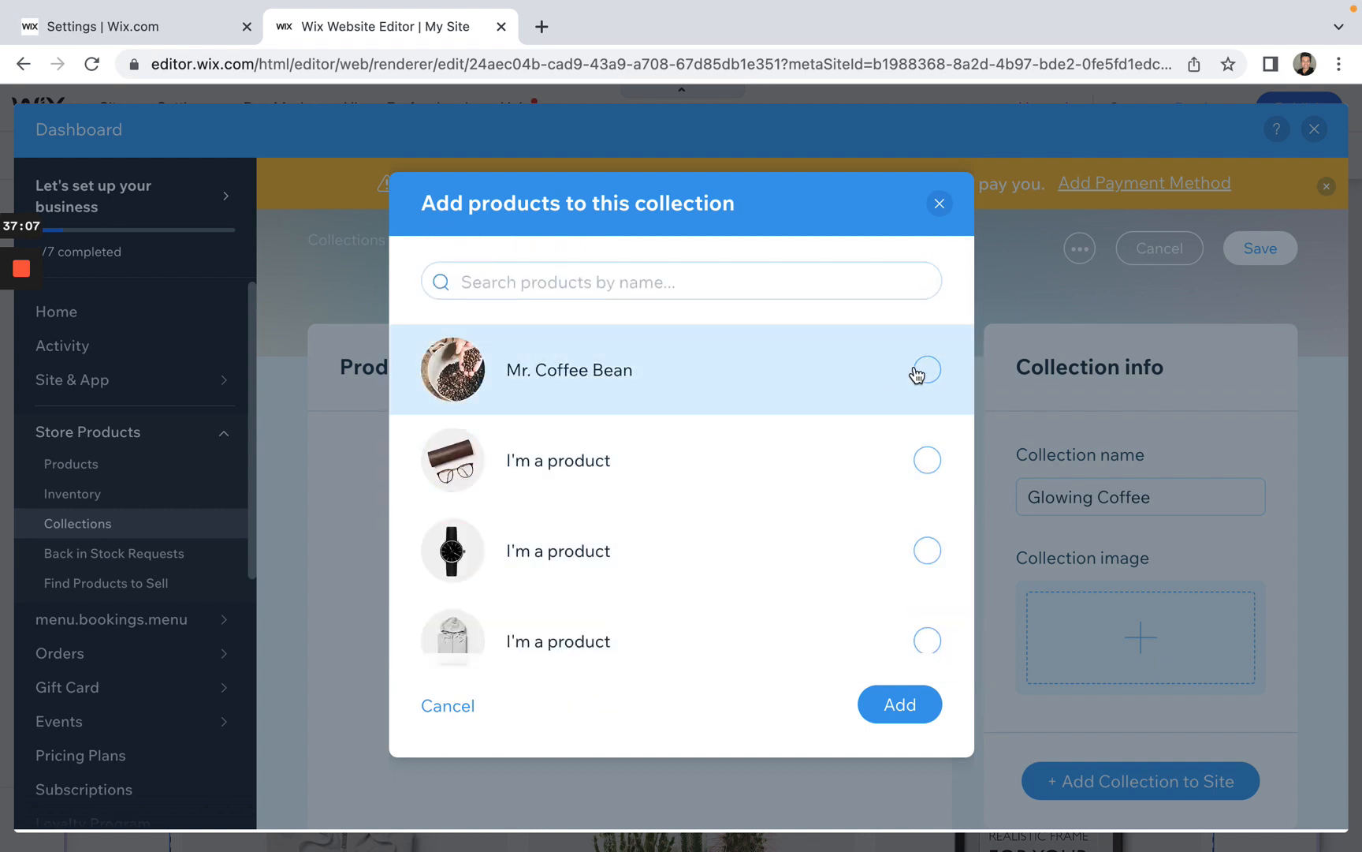
click(924, 370)
Step: Select the wooden bowl, cactus and hoodie products too, and add the selection to the Glowing Coffee collection
scroll(770, 554, down, 2)
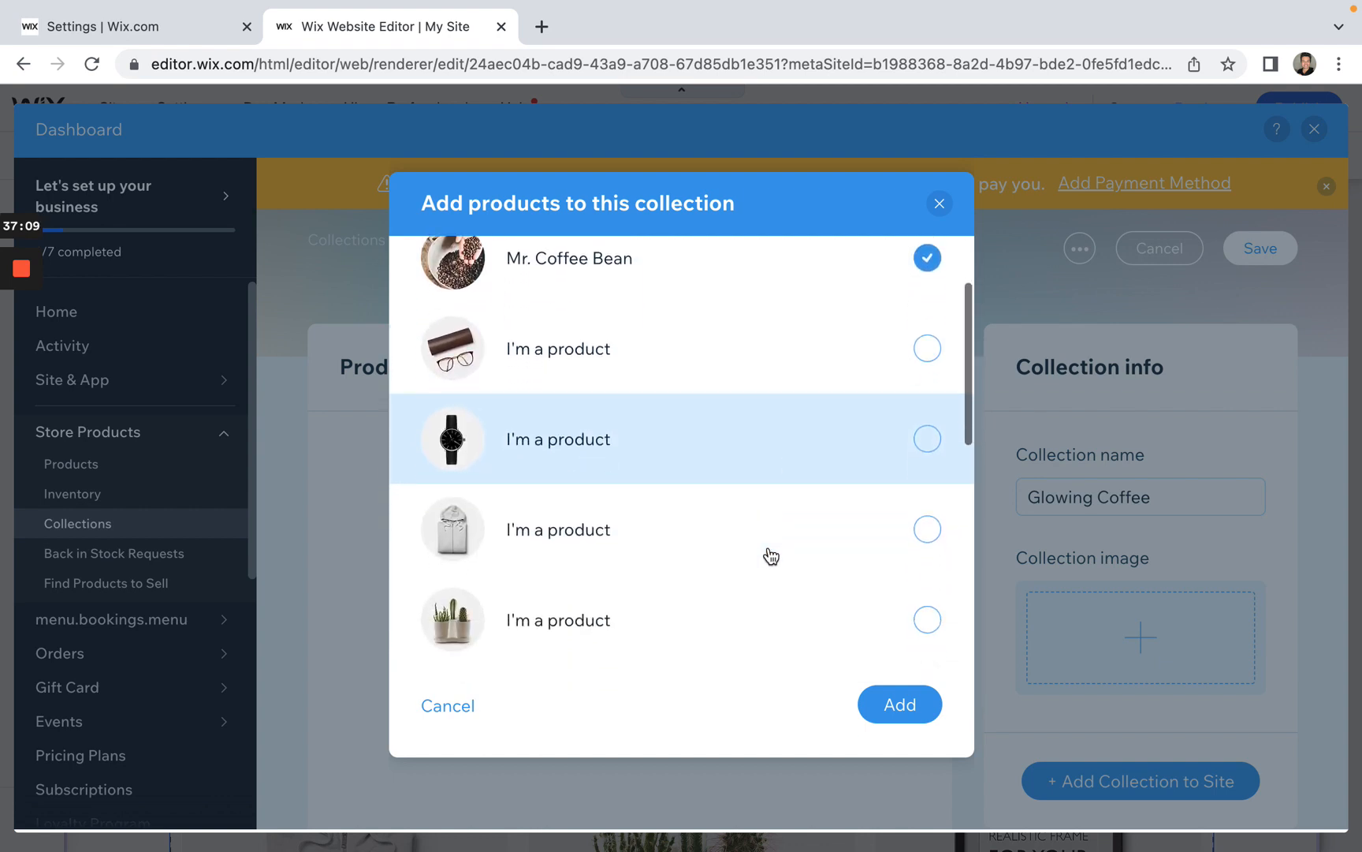
scroll(770, 556, down, 2)
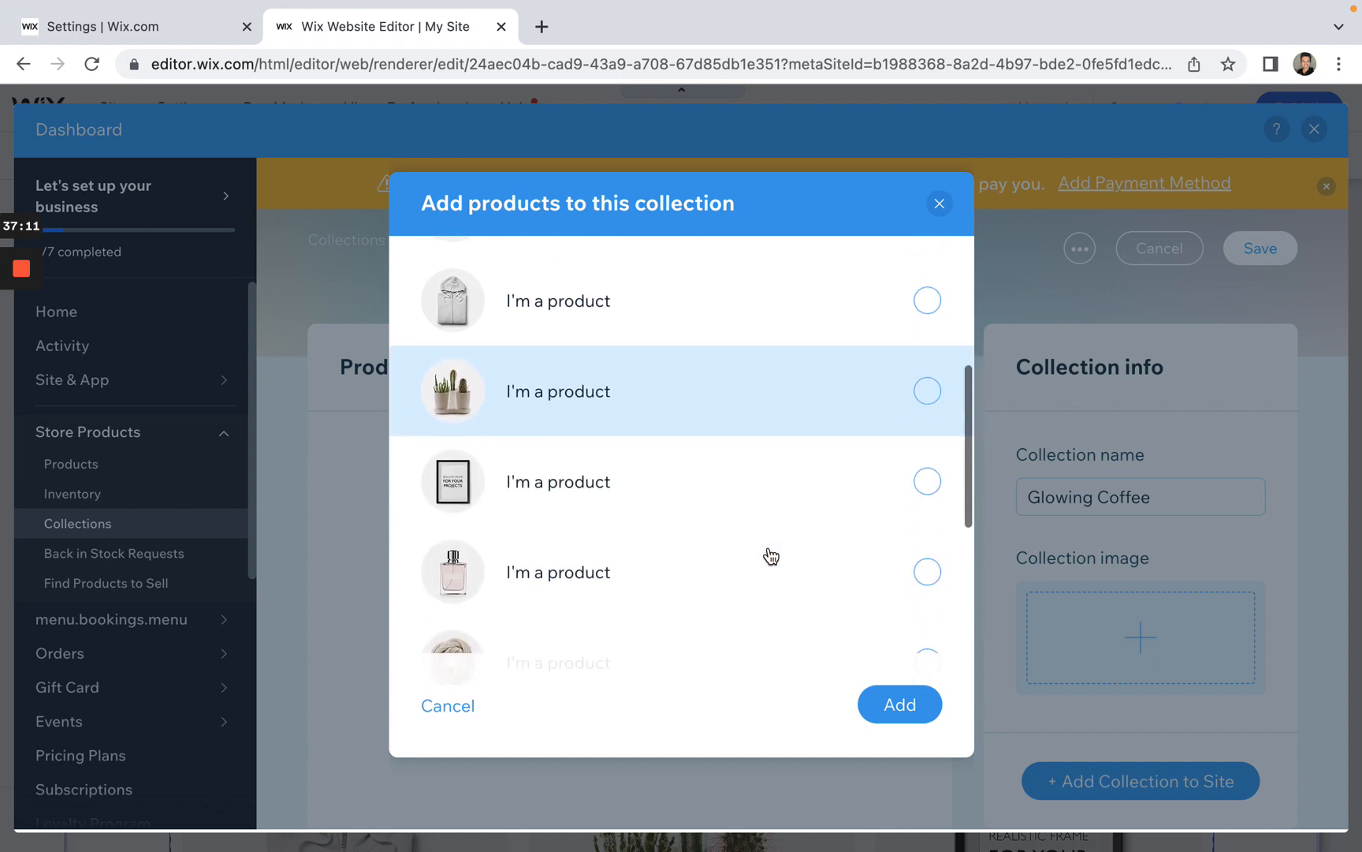
scroll(769, 557, down, 4)
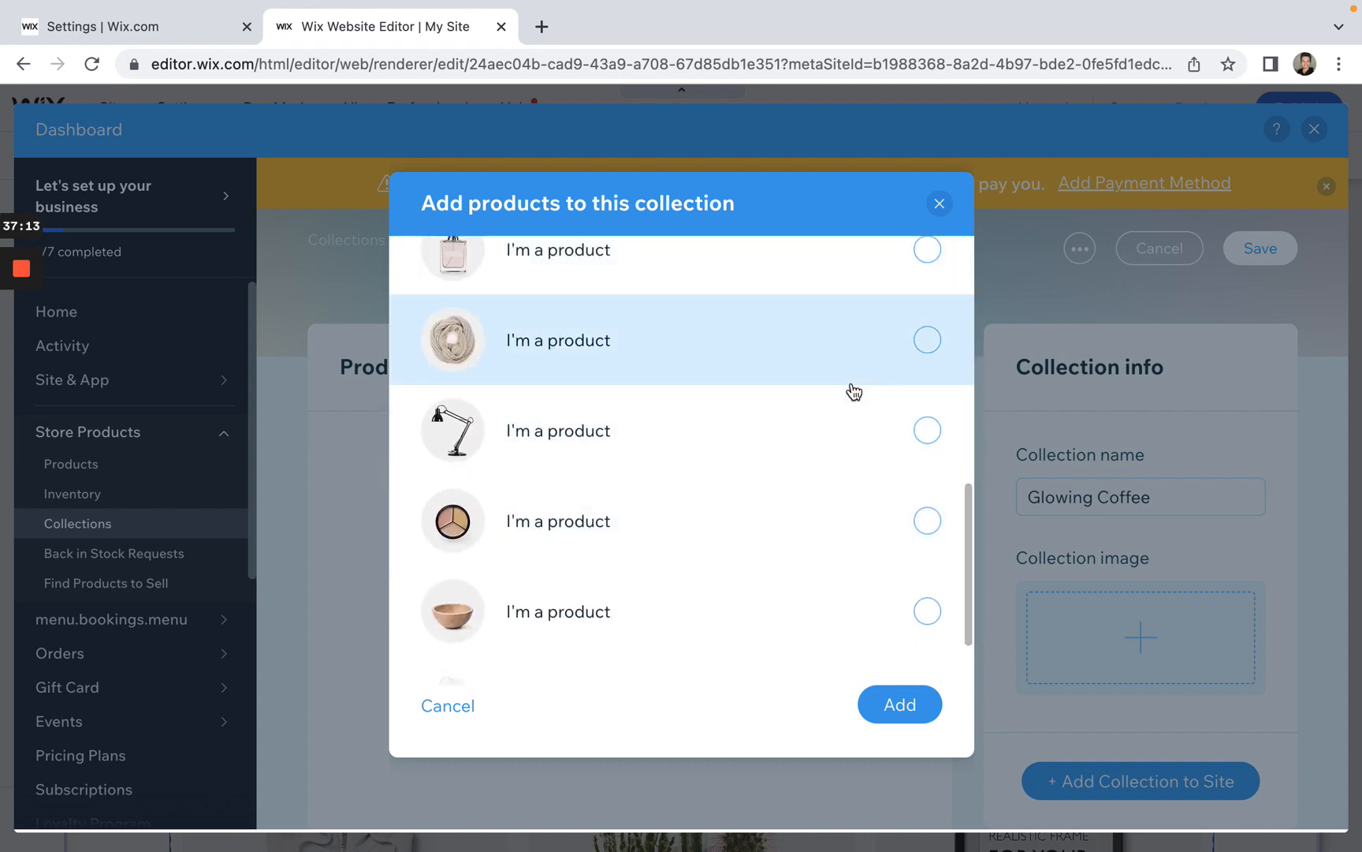
scroll(773, 535, down, 1)
click(928, 574)
scroll(828, 563, down, 1)
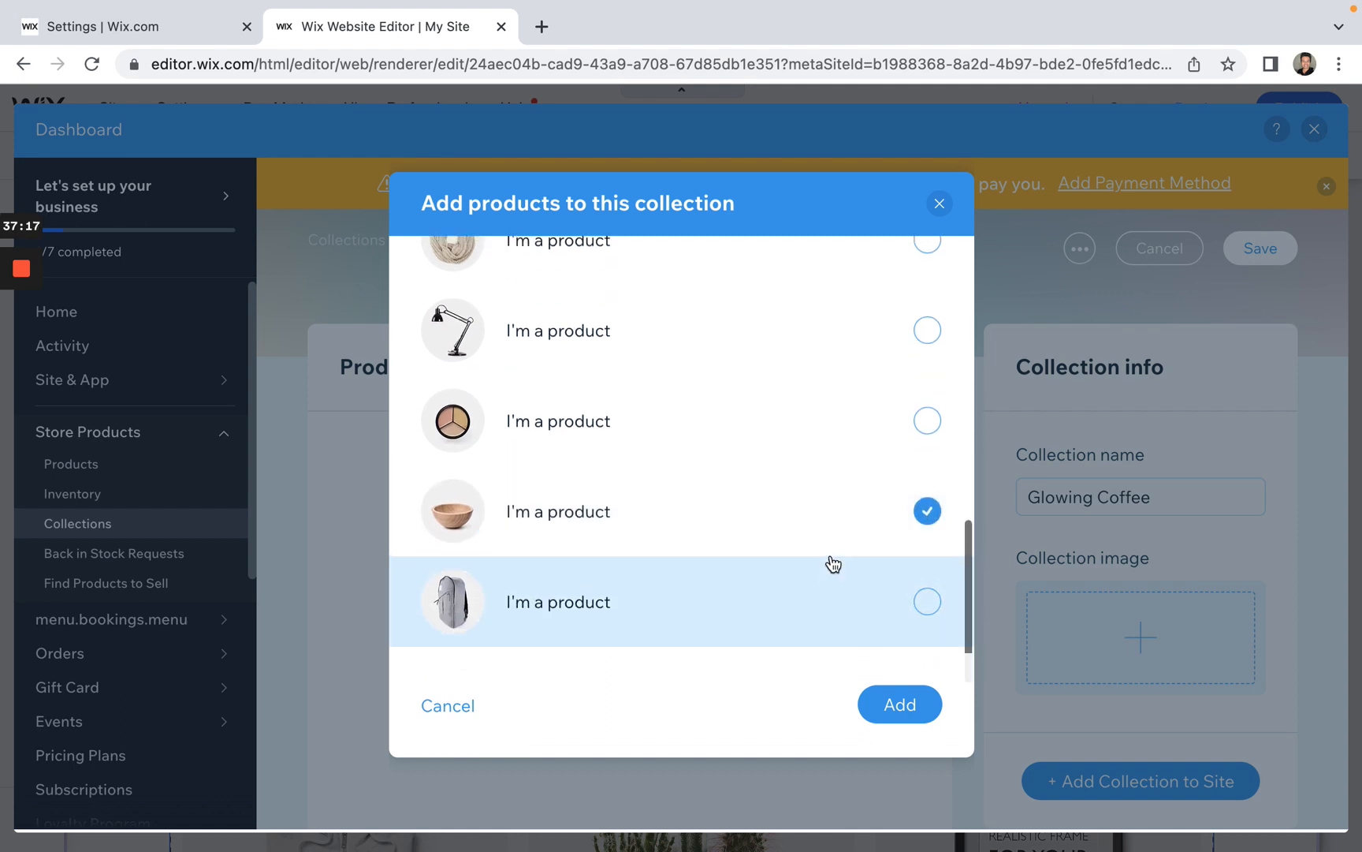
scroll(833, 563, up, 2)
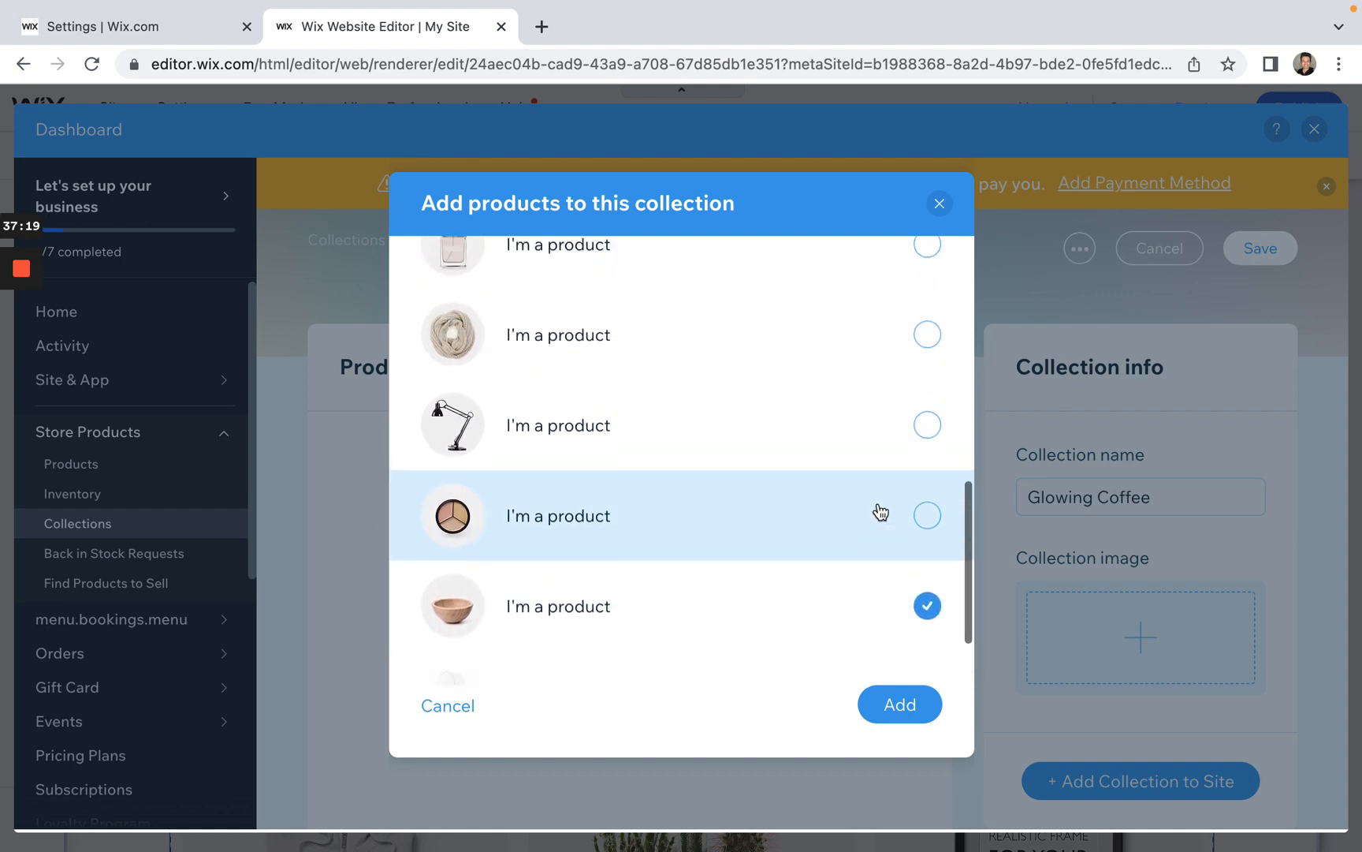
scroll(881, 513, up, 5)
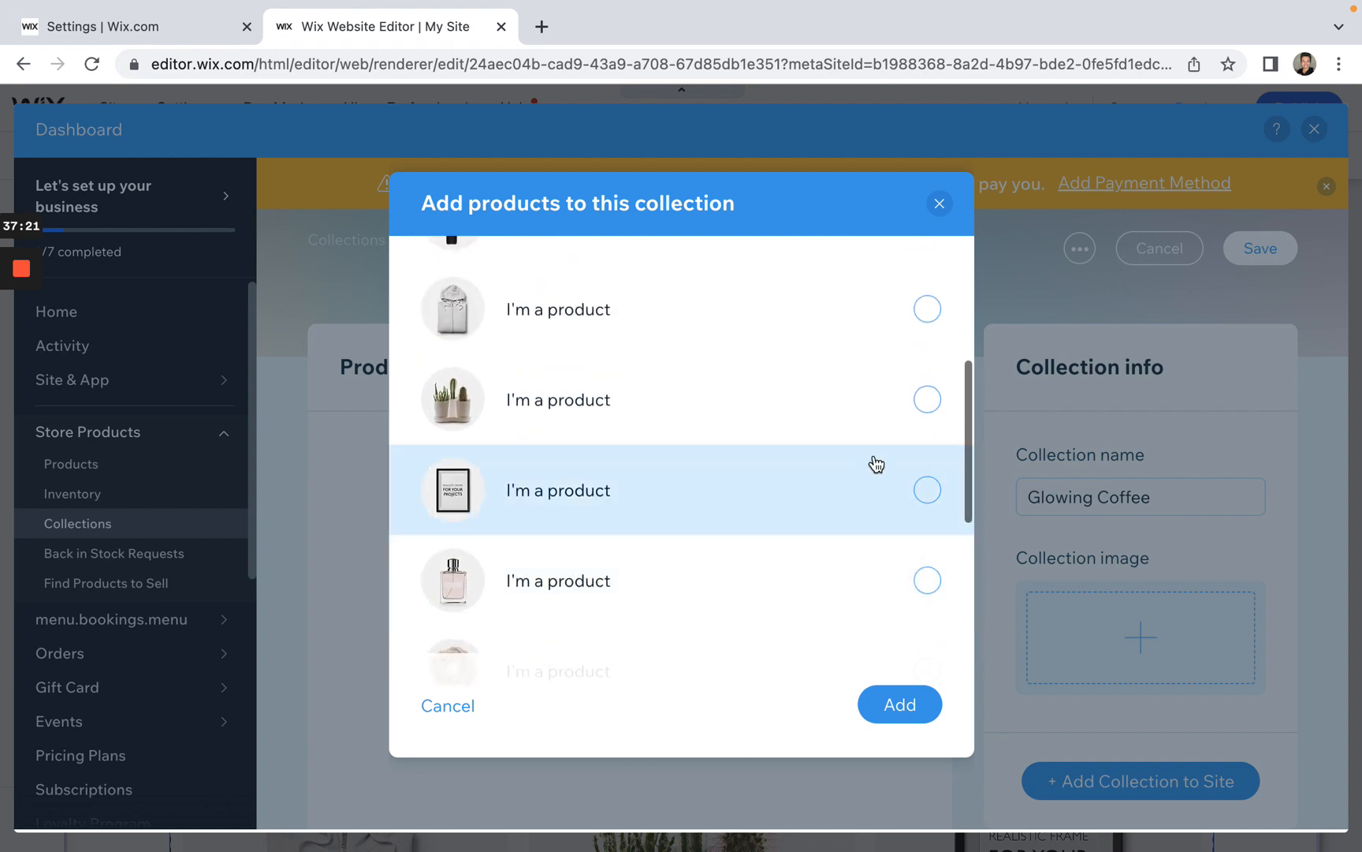
click(927, 406)
scroll(837, 462, up, 3)
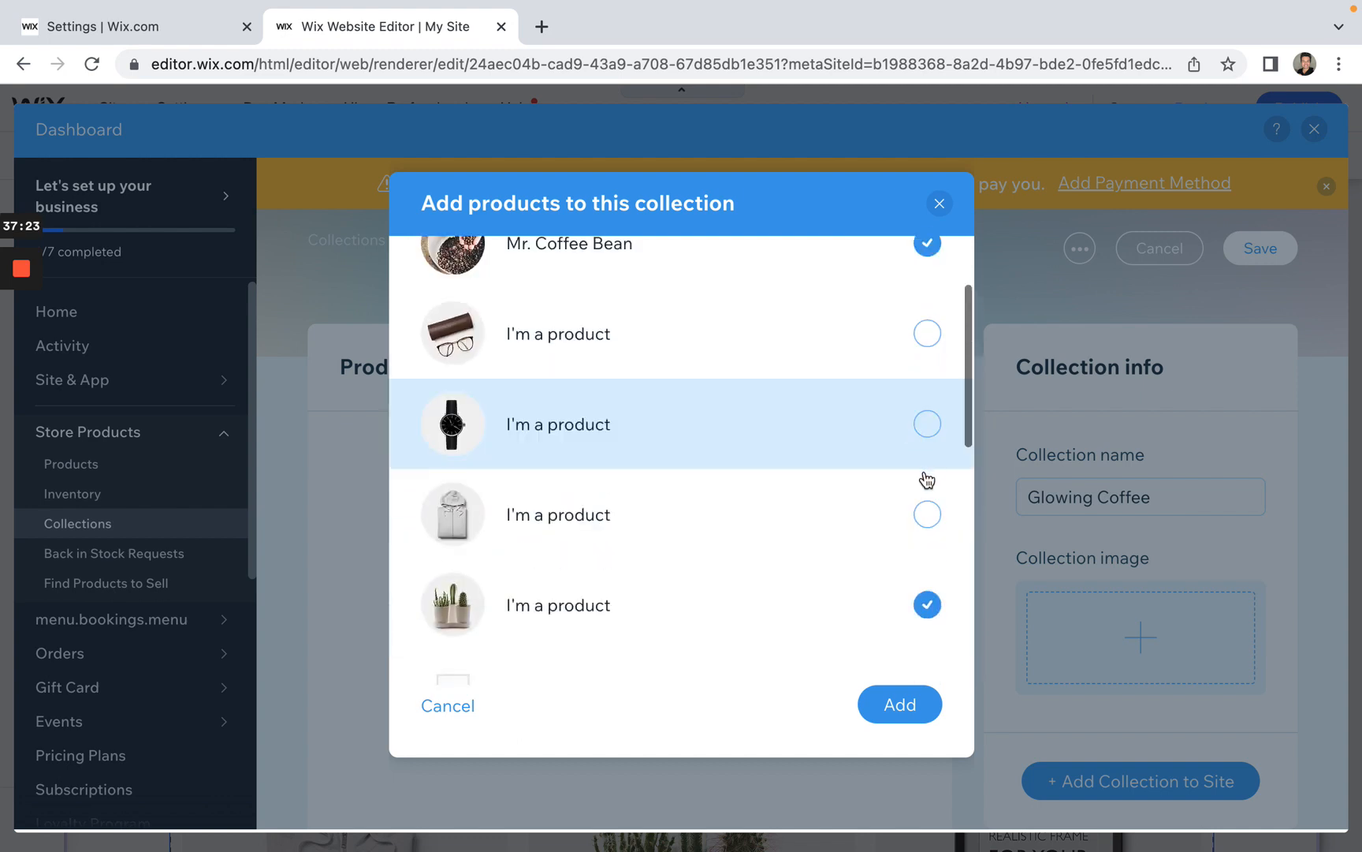
click(926, 515)
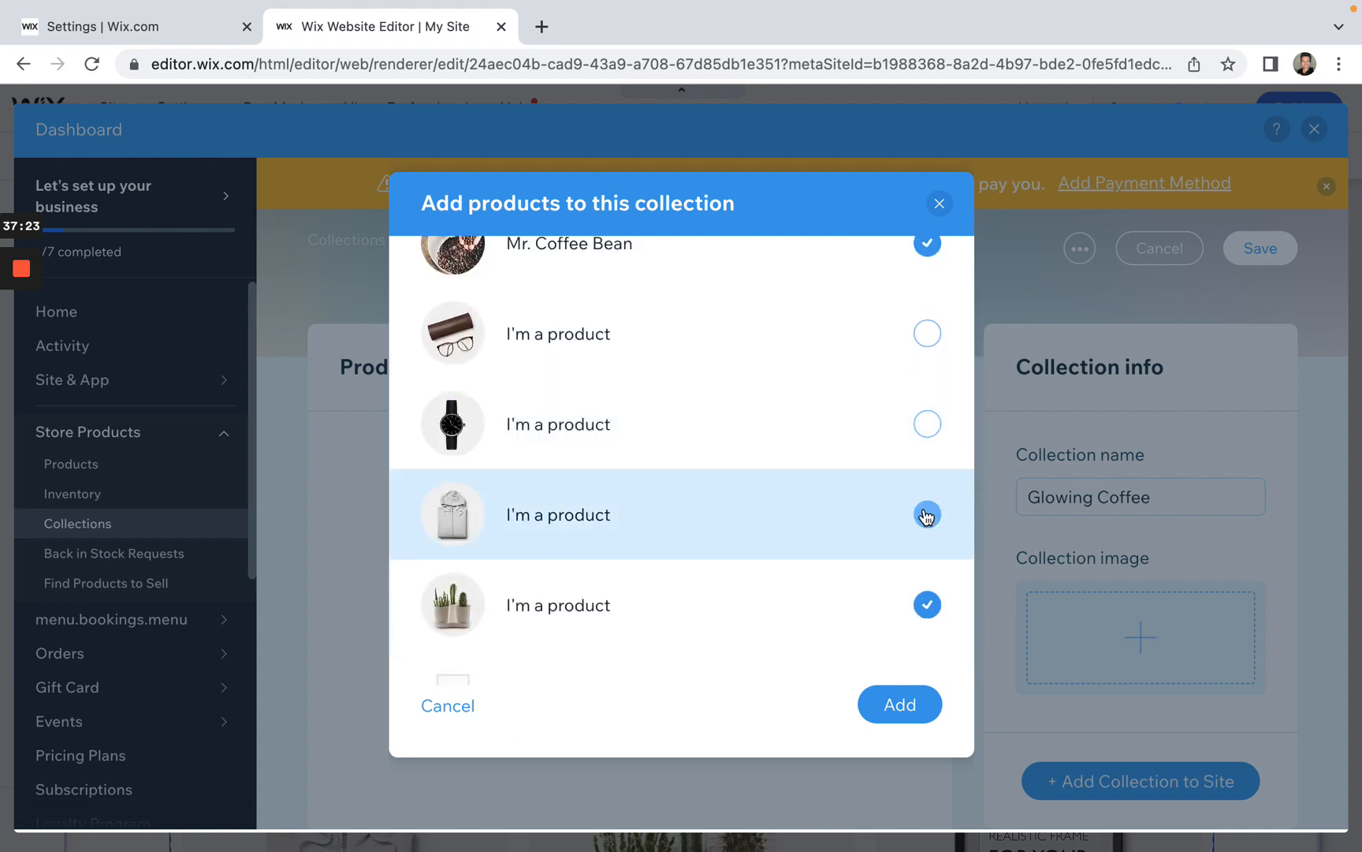
click(892, 714)
Step: Review the Glowing Coffee collection's settings, save the collection and choose to add it to the site now
scroll(891, 713, down, 2)
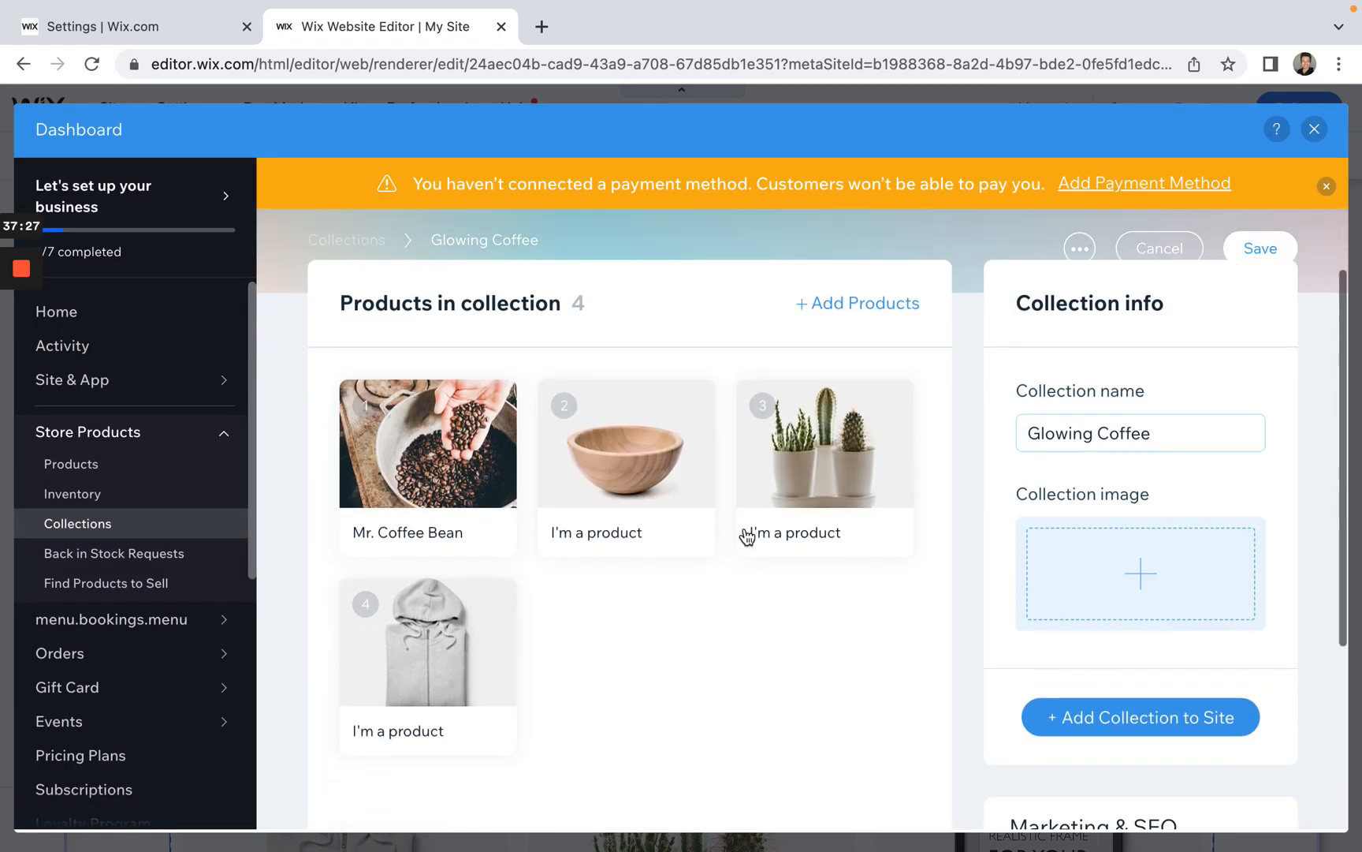
scroll(757, 552, up, 2)
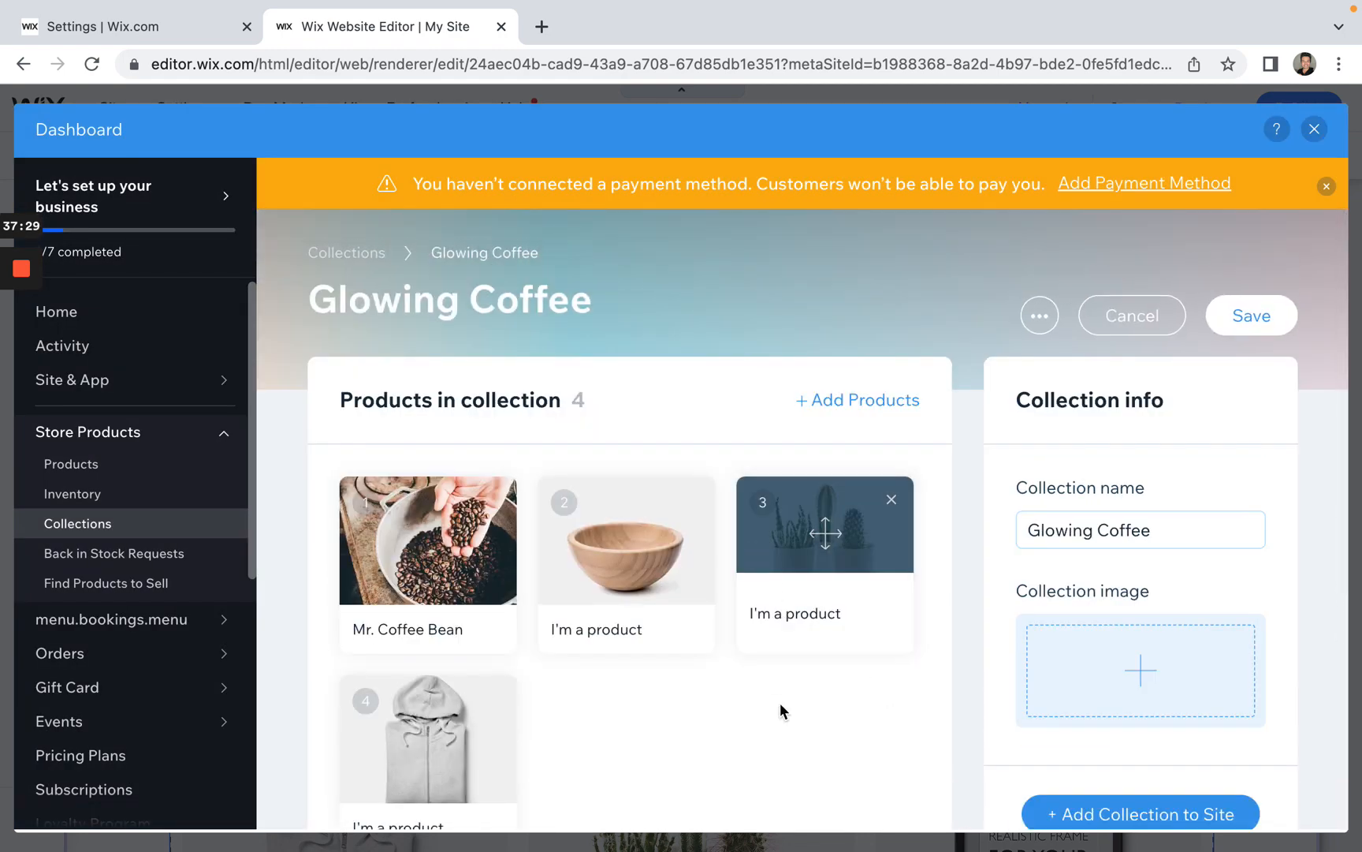
scroll(785, 723, down, 2)
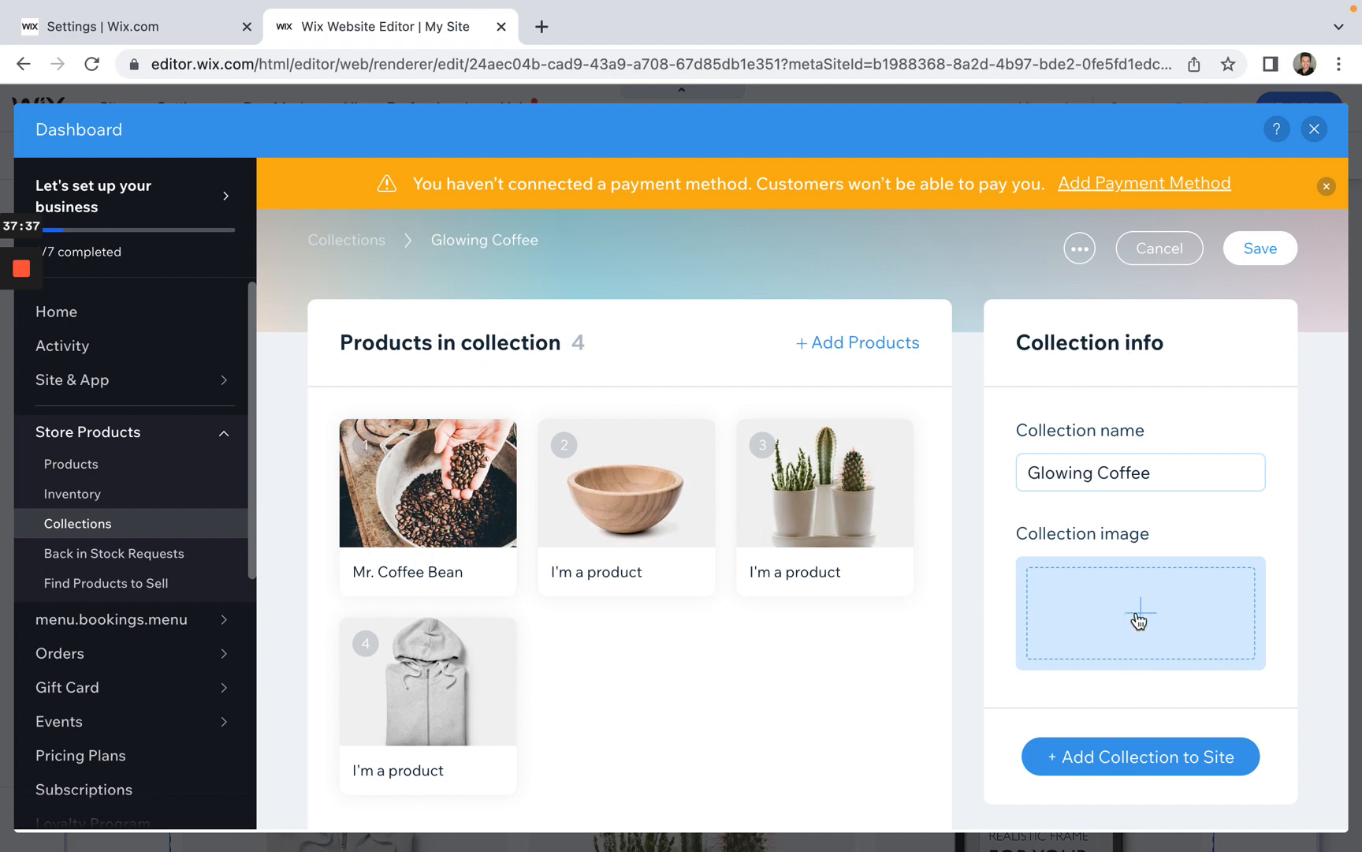
scroll(1136, 615, down, 2)
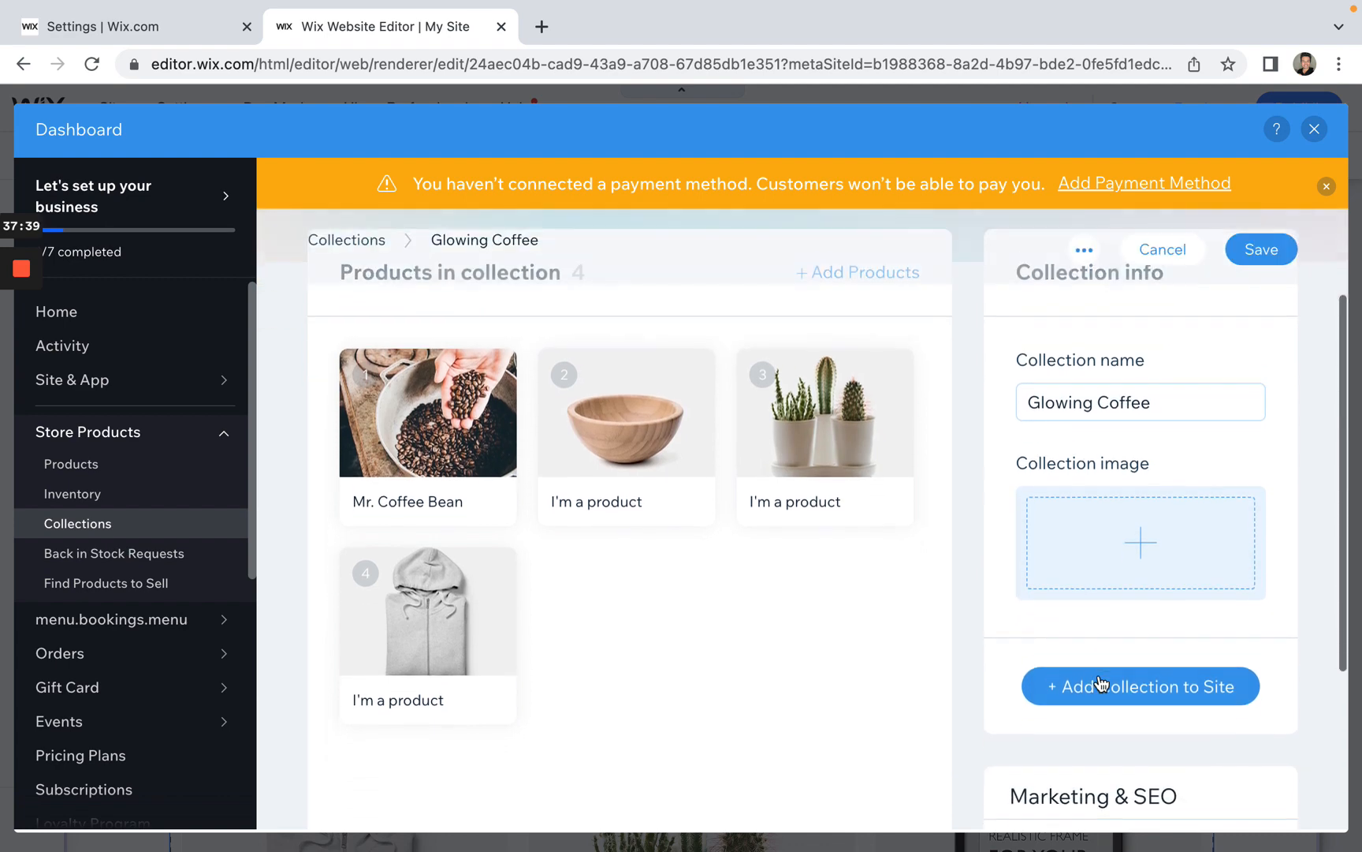
scroll(1045, 623, down, 3)
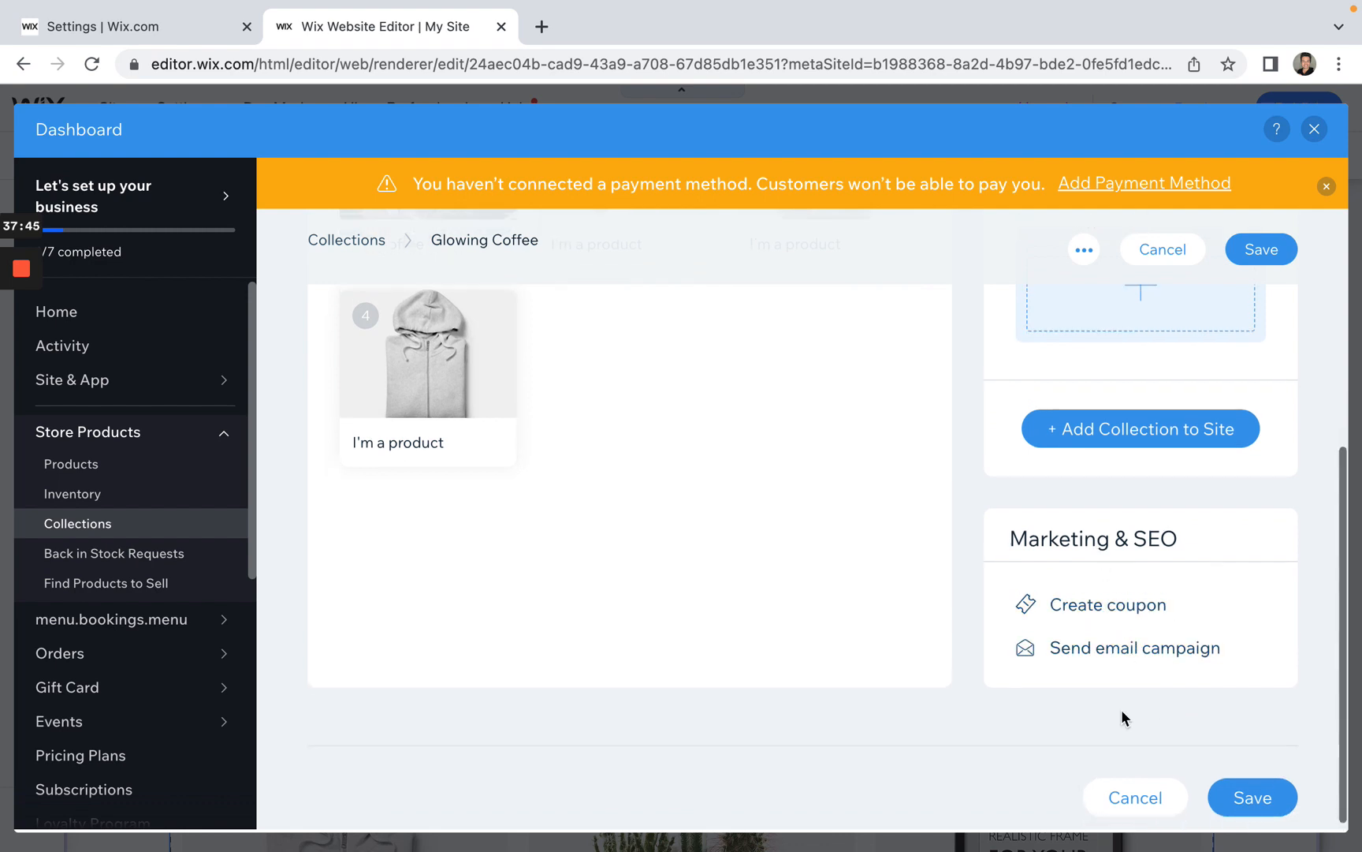
scroll(1121, 708, up, 5)
click(1262, 249)
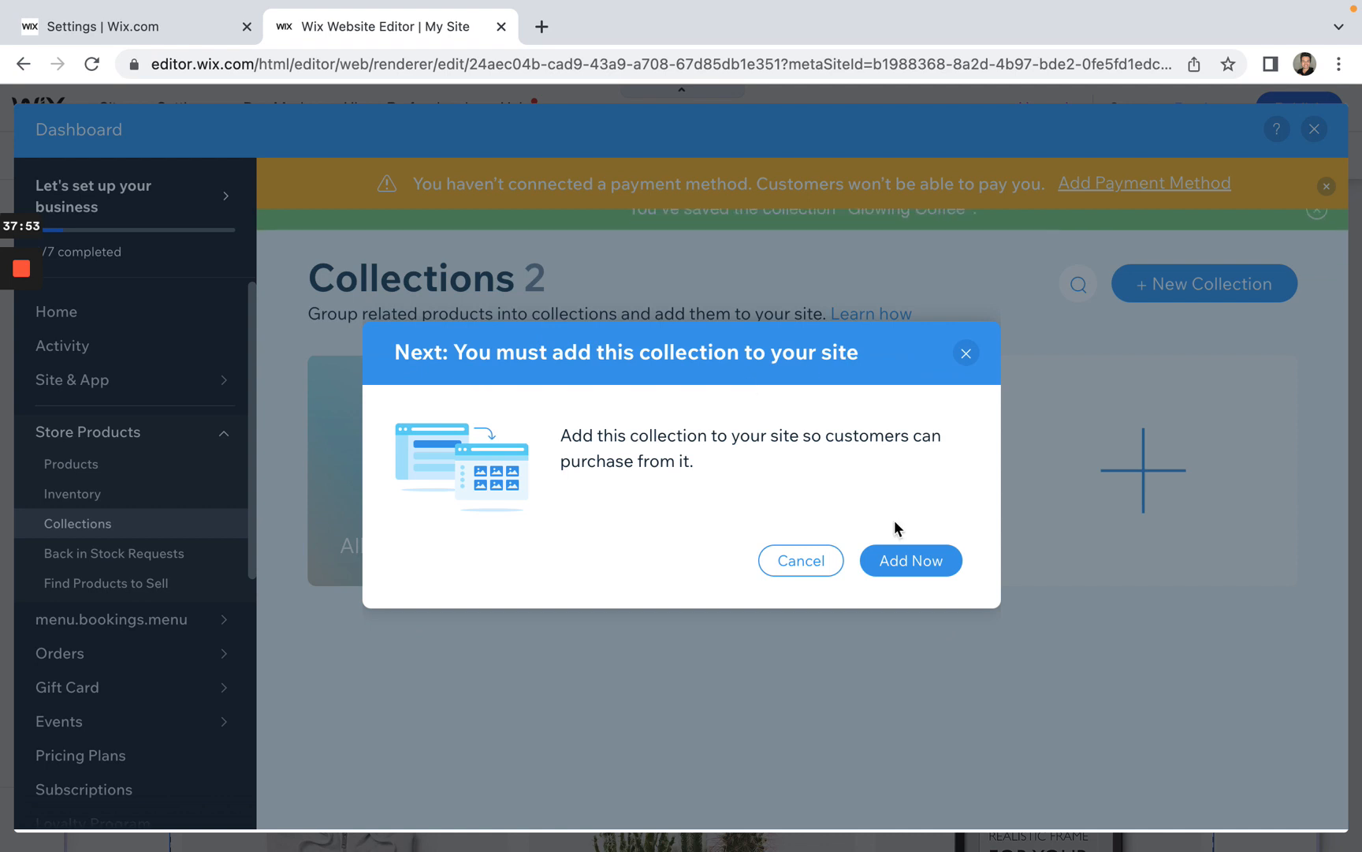
click(903, 564)
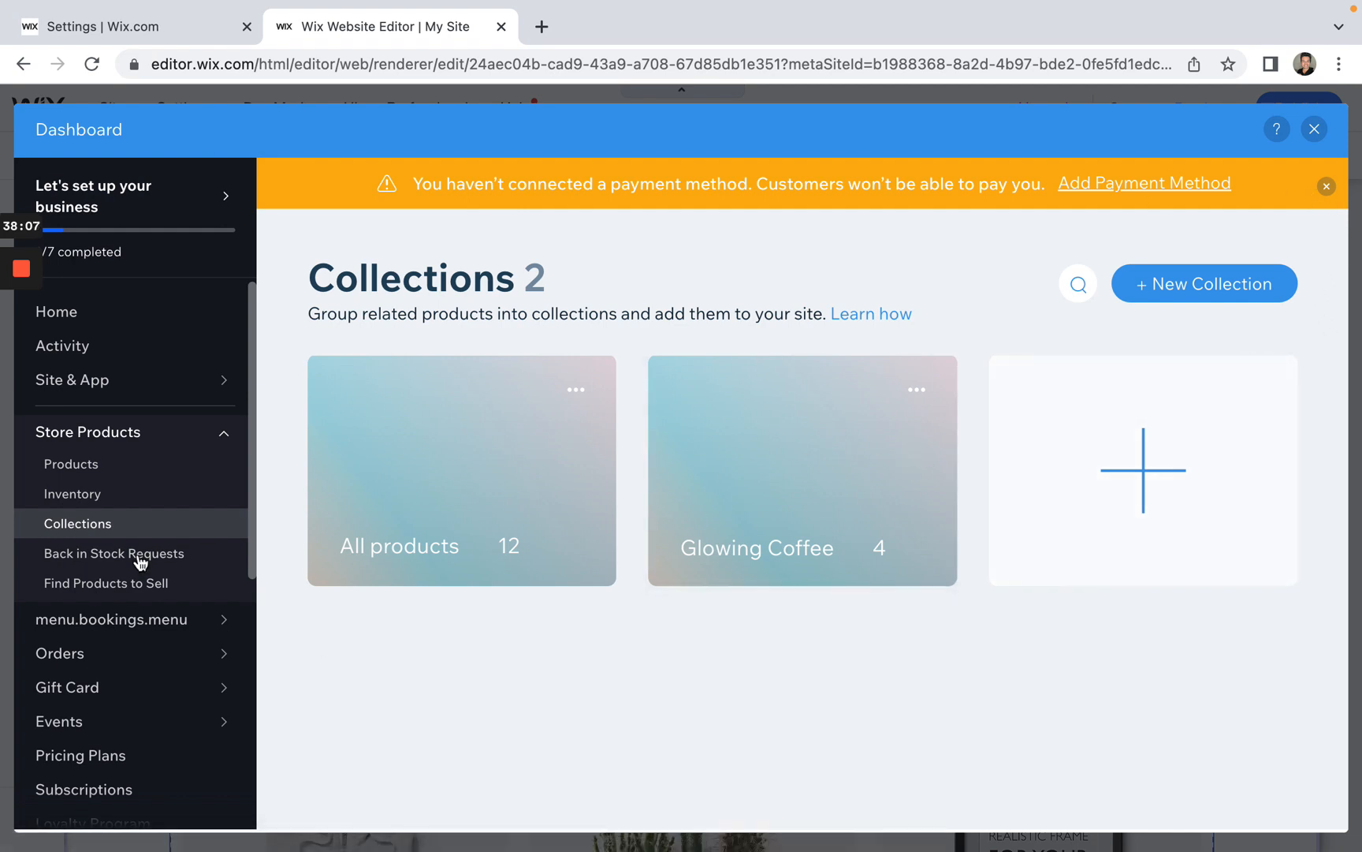
Step: Open the store inventory and look through the stock of the Mr. Coffee Bean variants and the other products
click(92, 499)
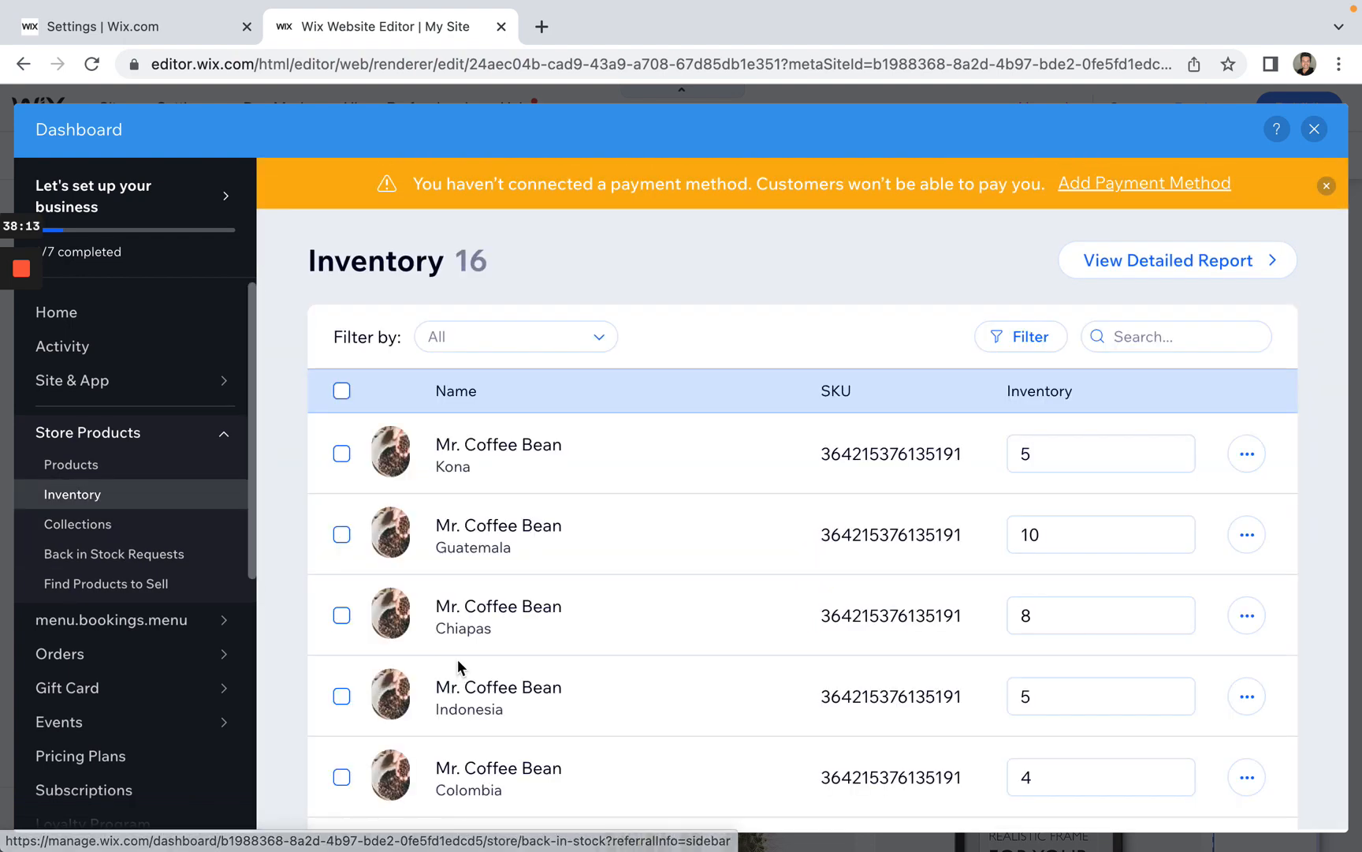
scroll(457, 664, down, 3)
scroll(1024, 562, up, 3)
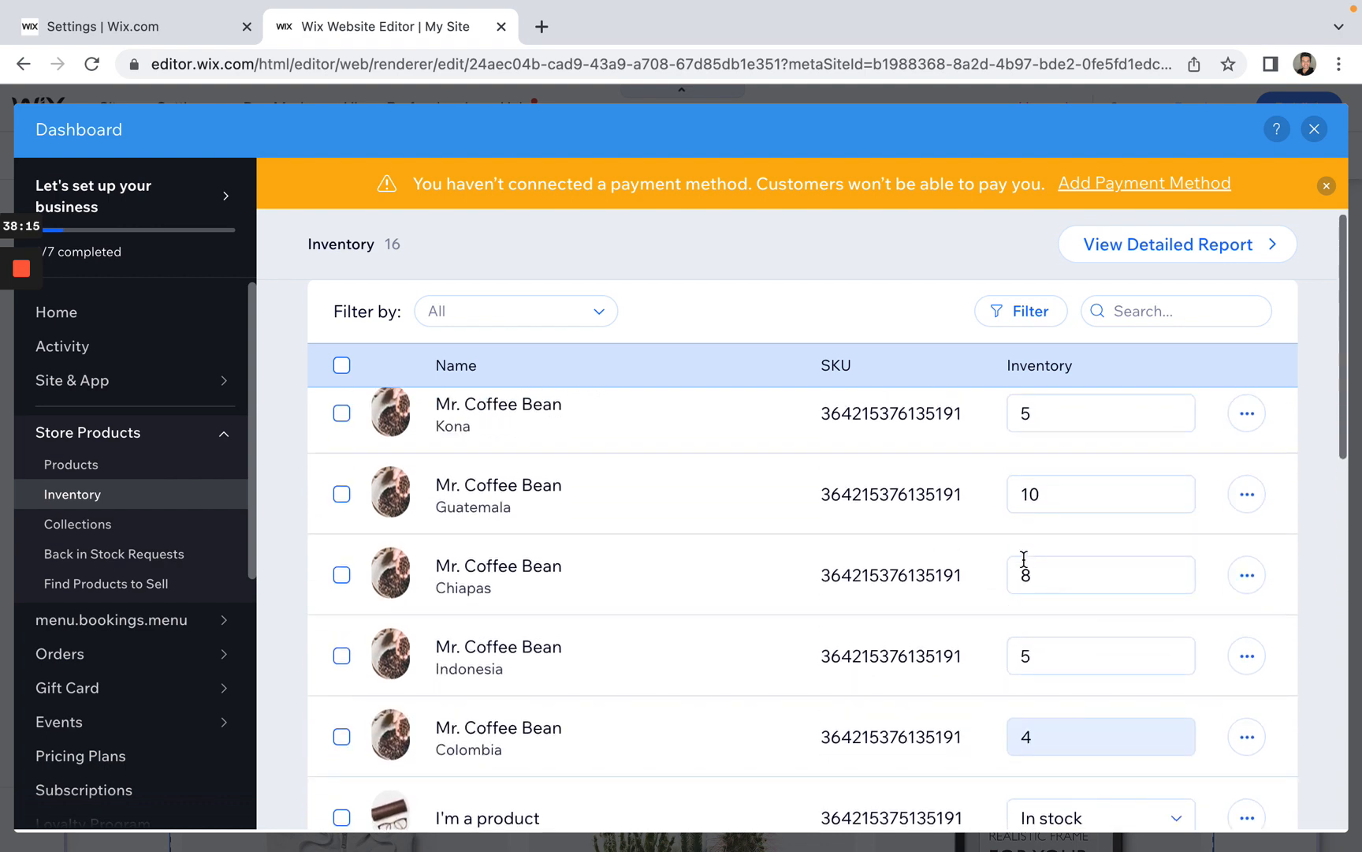
scroll(1065, 544, down, 2)
scroll(1065, 541, down, 8)
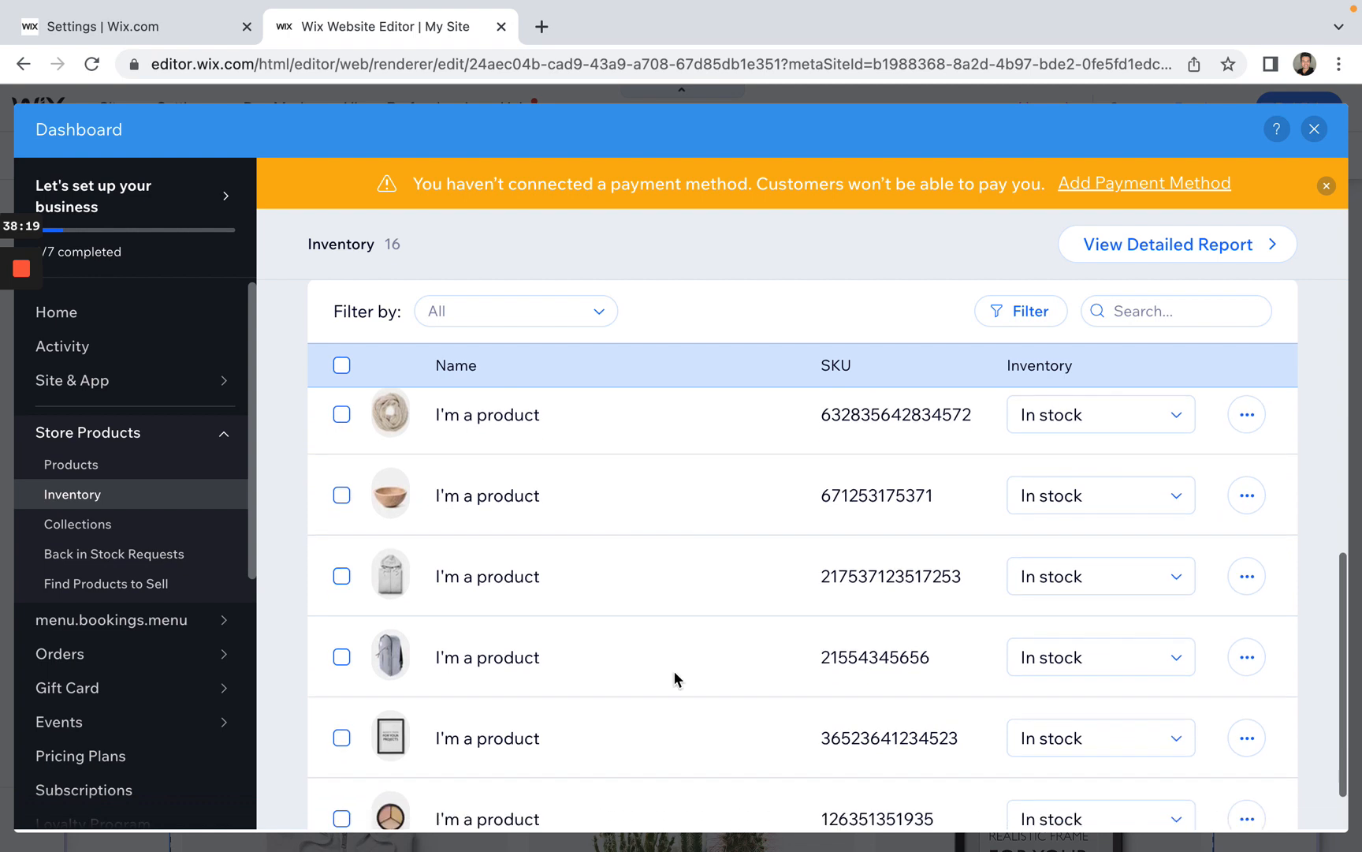
scroll(675, 678, up, 10)
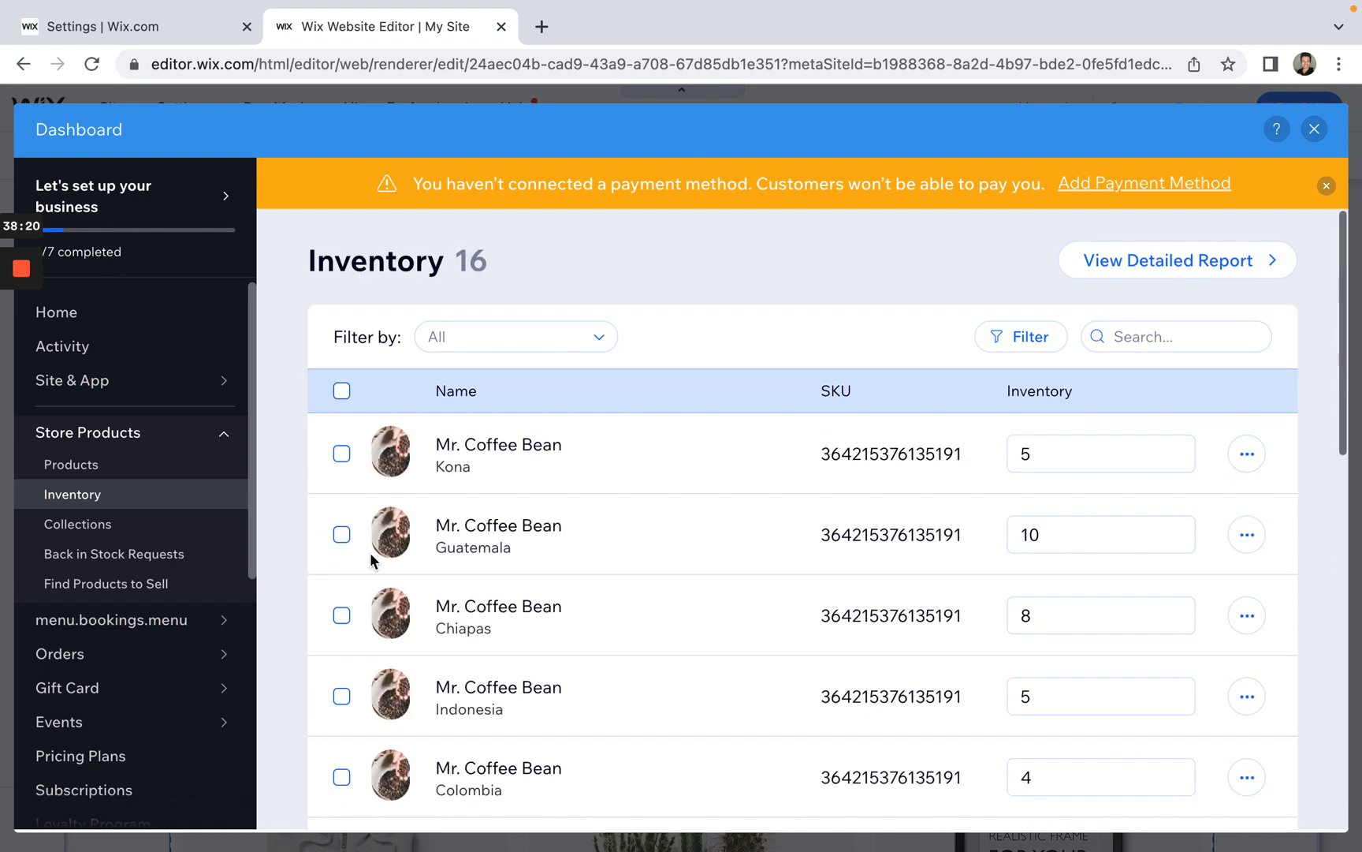
Step: Open the store's back in stock requests page to examine how customers get notified about out-of-stock products
click(116, 527)
click(116, 560)
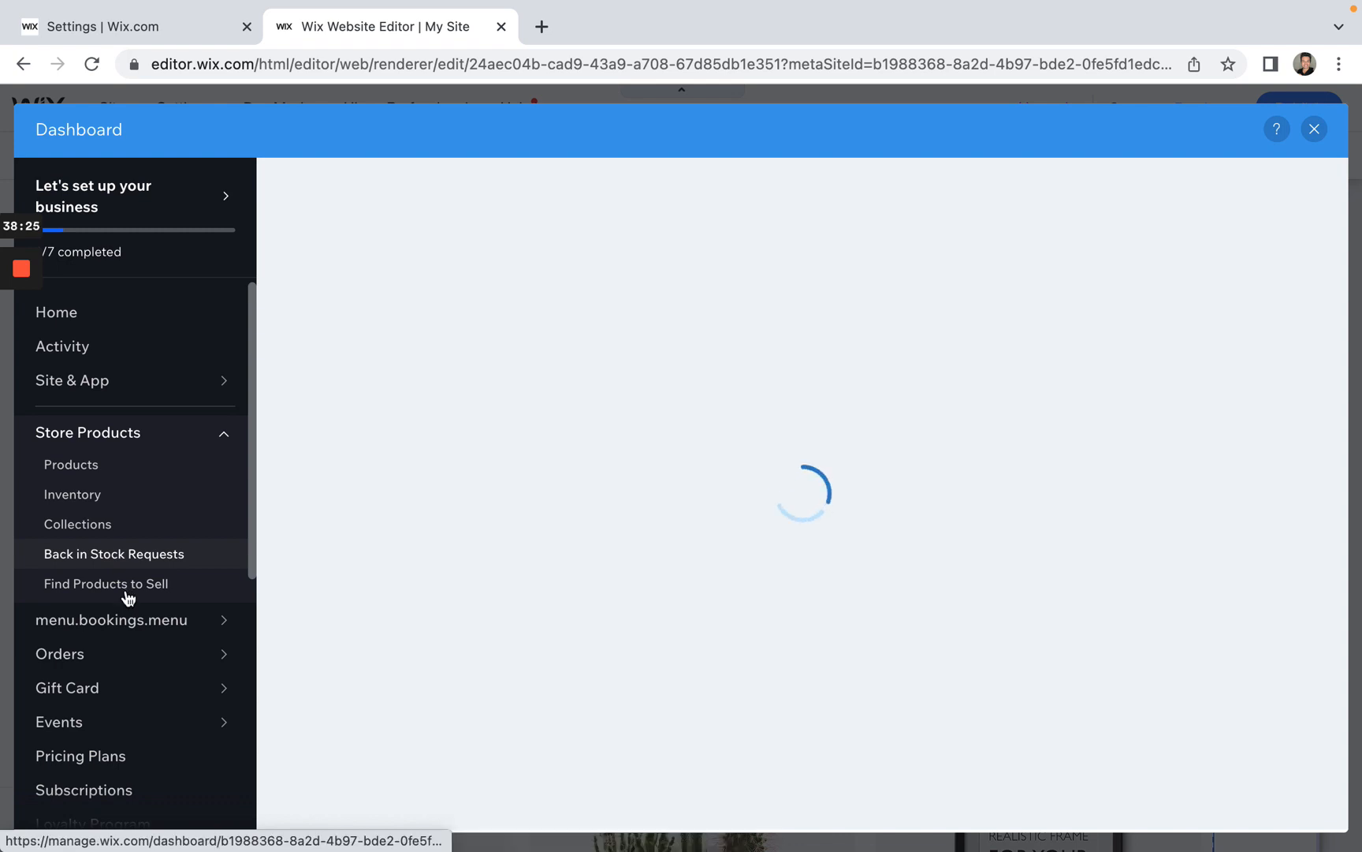
click(127, 591)
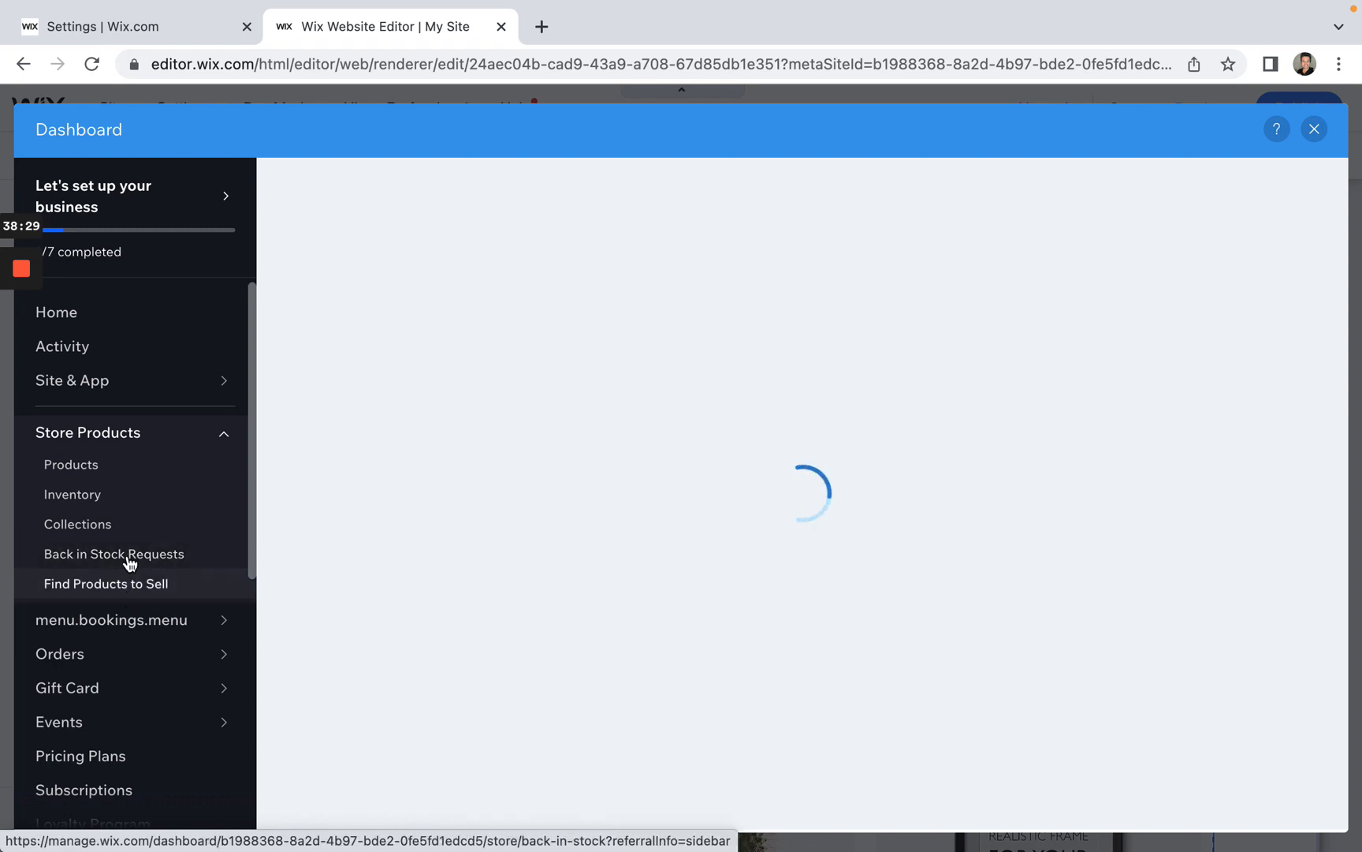
click(130, 562)
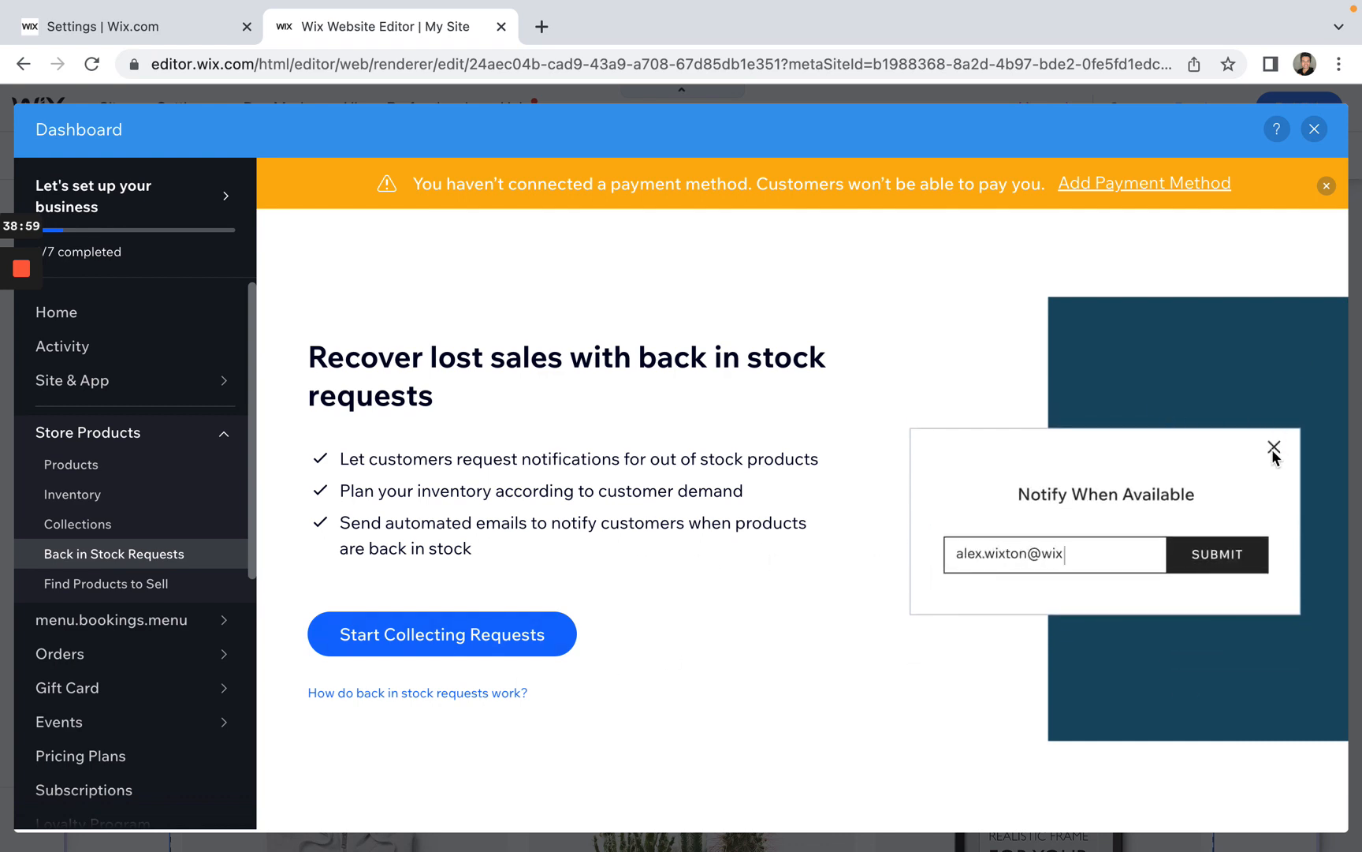
Step: Open the page for finding products to sell and examine the Modalyst and Printful print-on-demand and dropshipping options
click(109, 588)
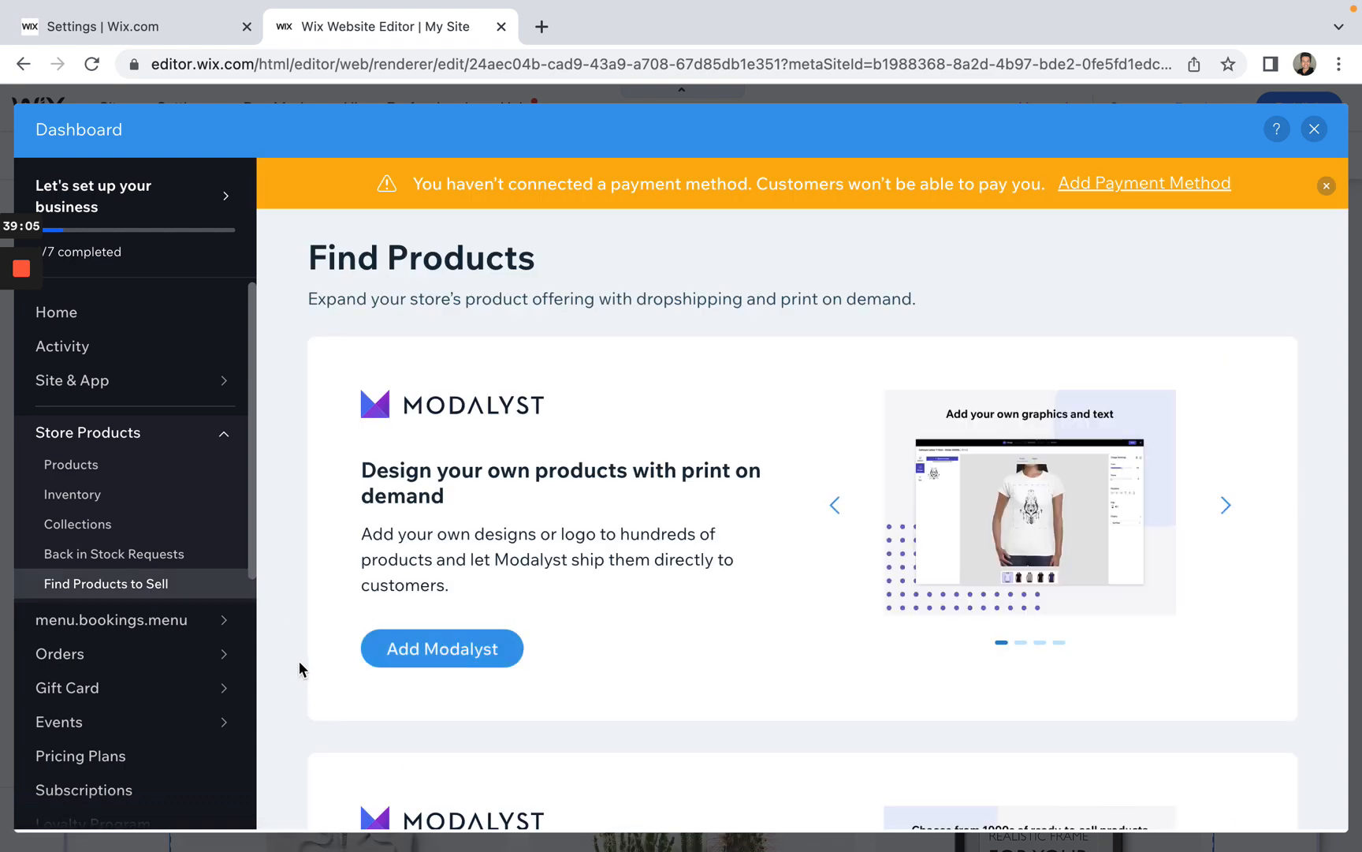
scroll(298, 661, down, 3)
scroll(298, 659, down, 1)
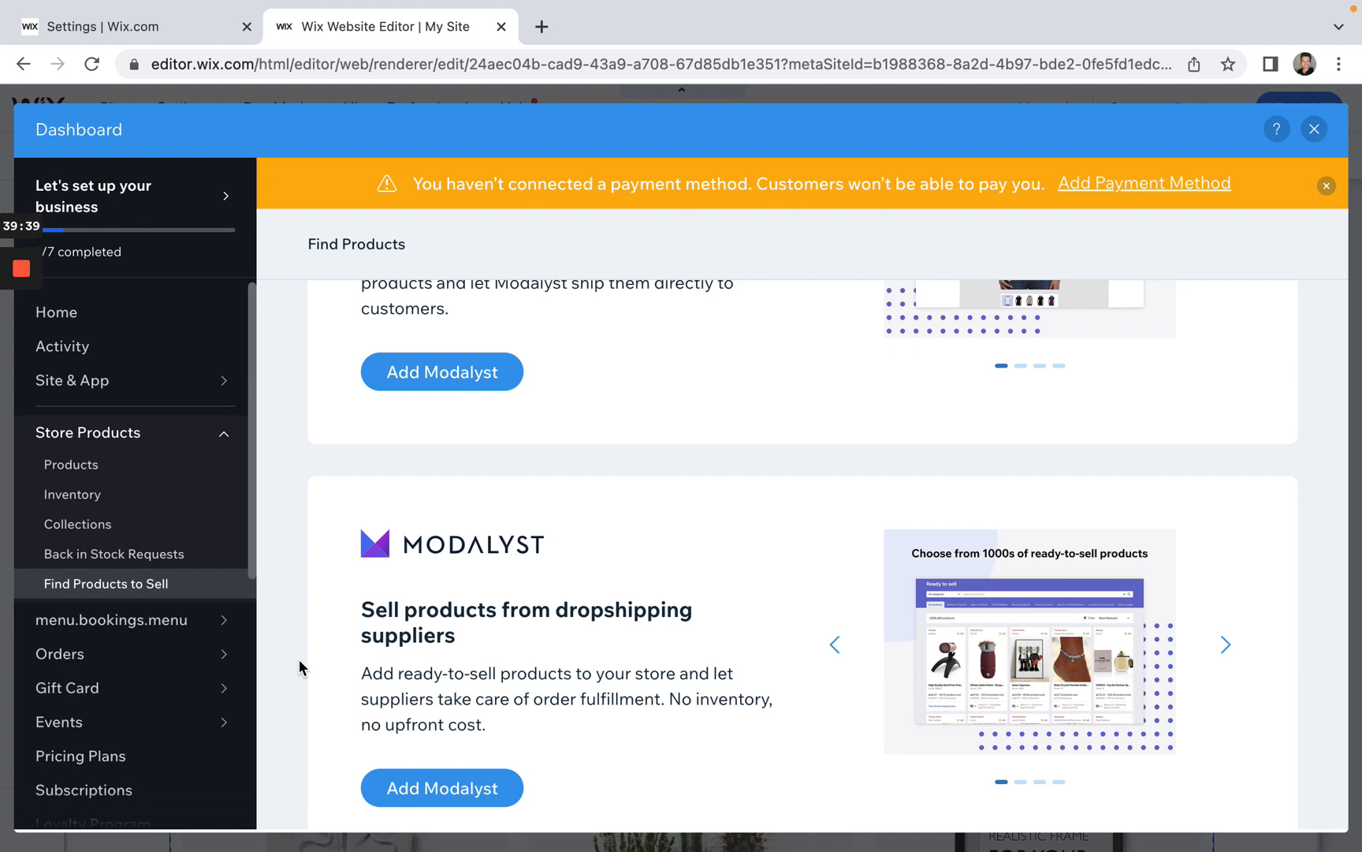
scroll(298, 659, up, 5)
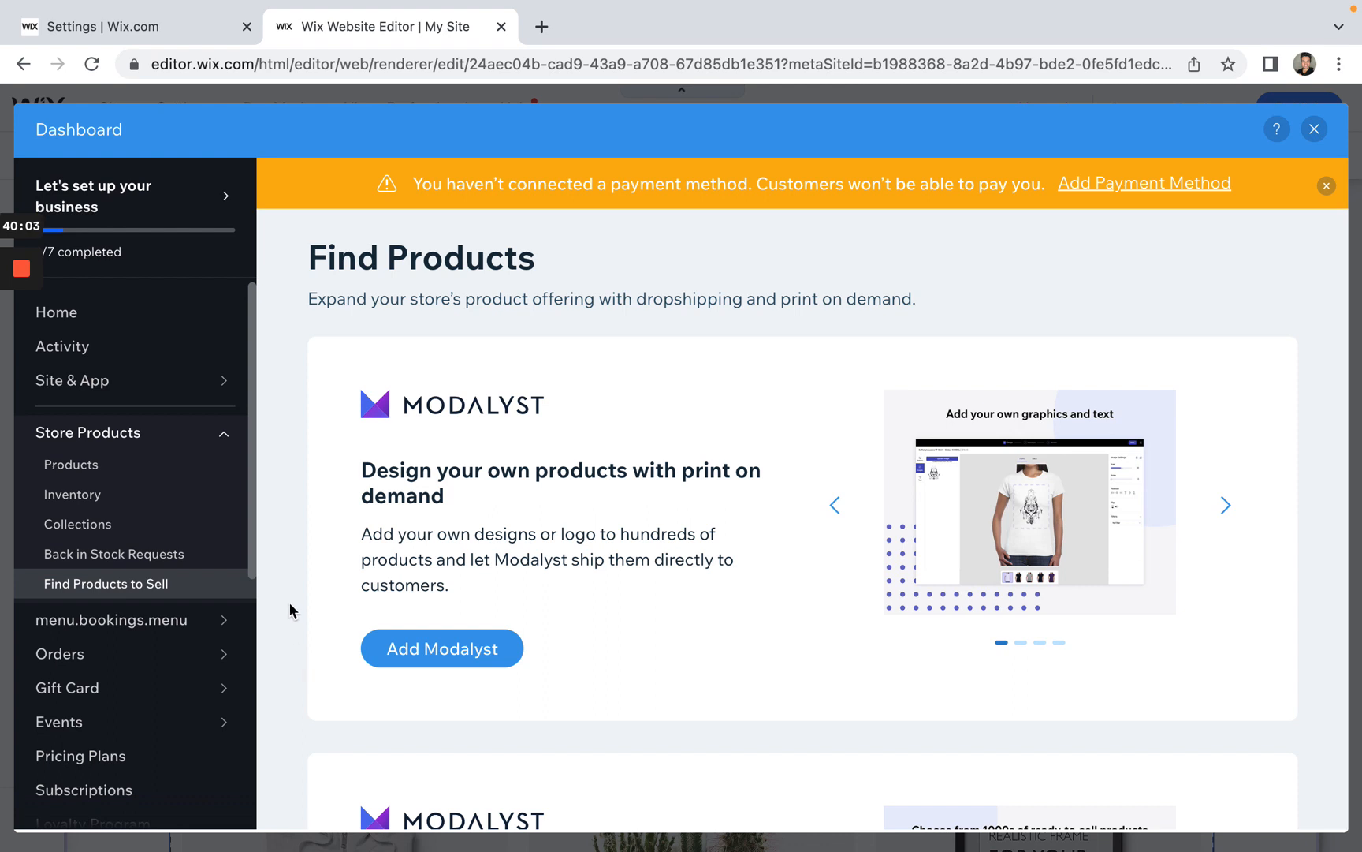
scroll(288, 602, down, 1)
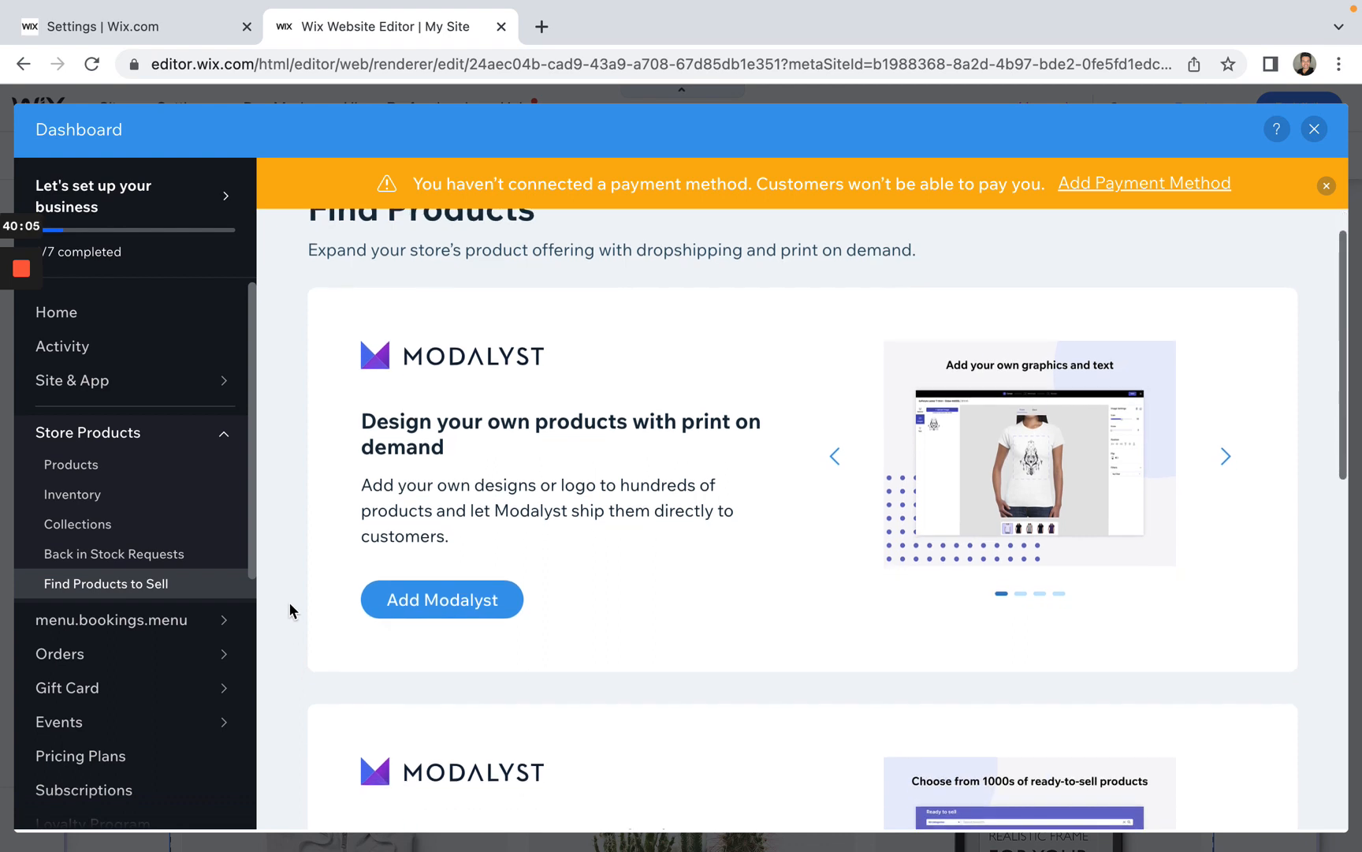
scroll(288, 601, up, 1)
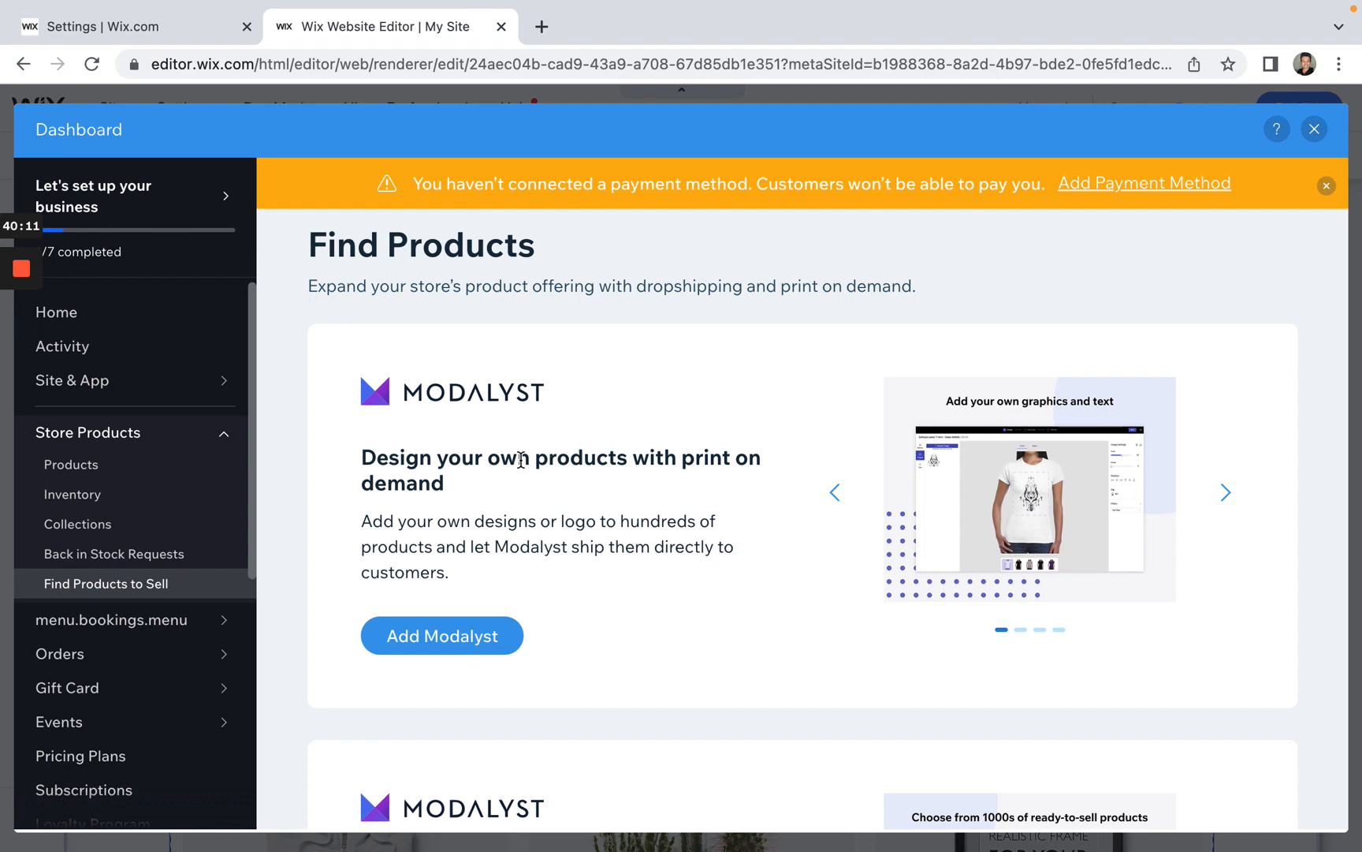
scroll(495, 446, down, 1)
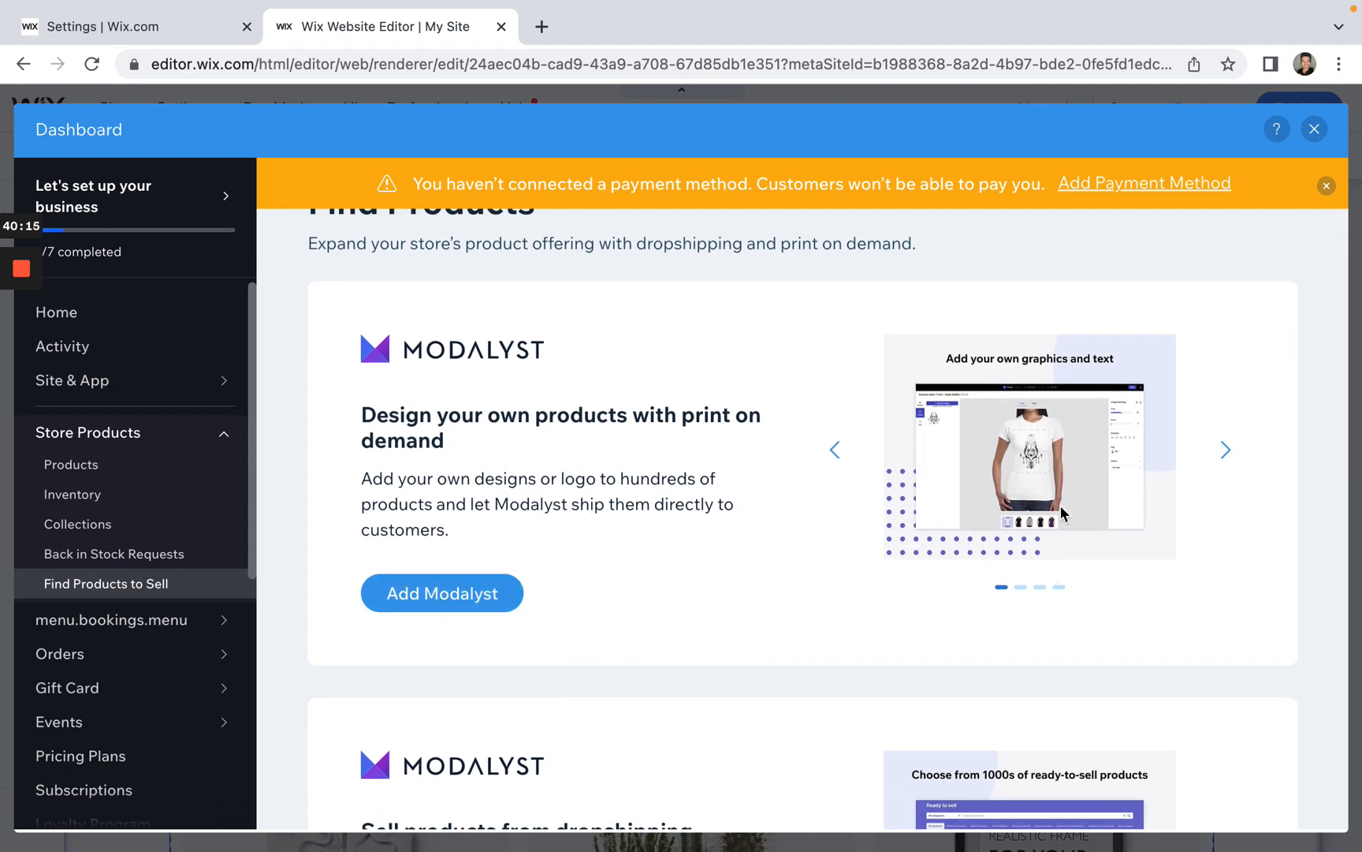
scroll(1121, 495, down, 5)
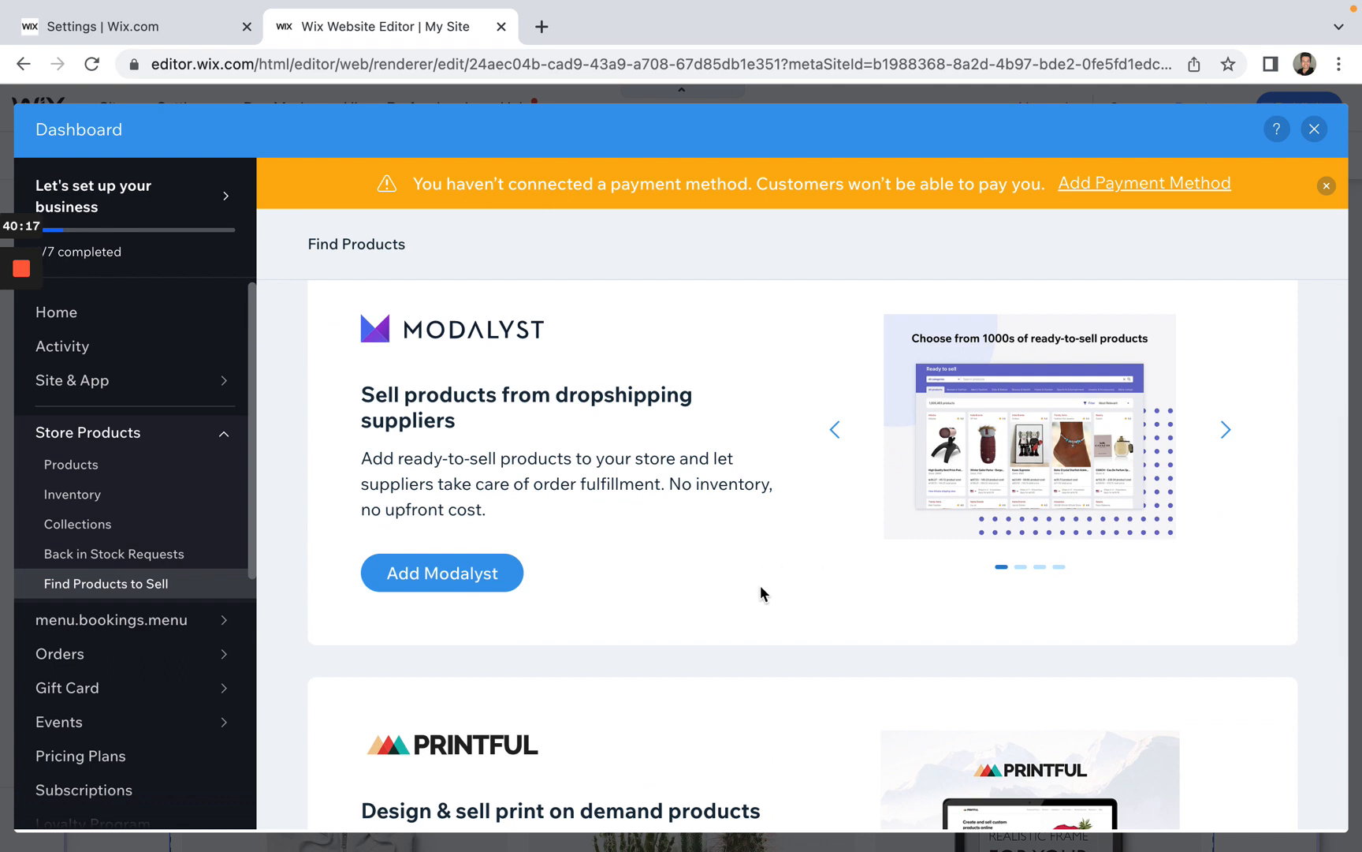
scroll(760, 592, down, 10)
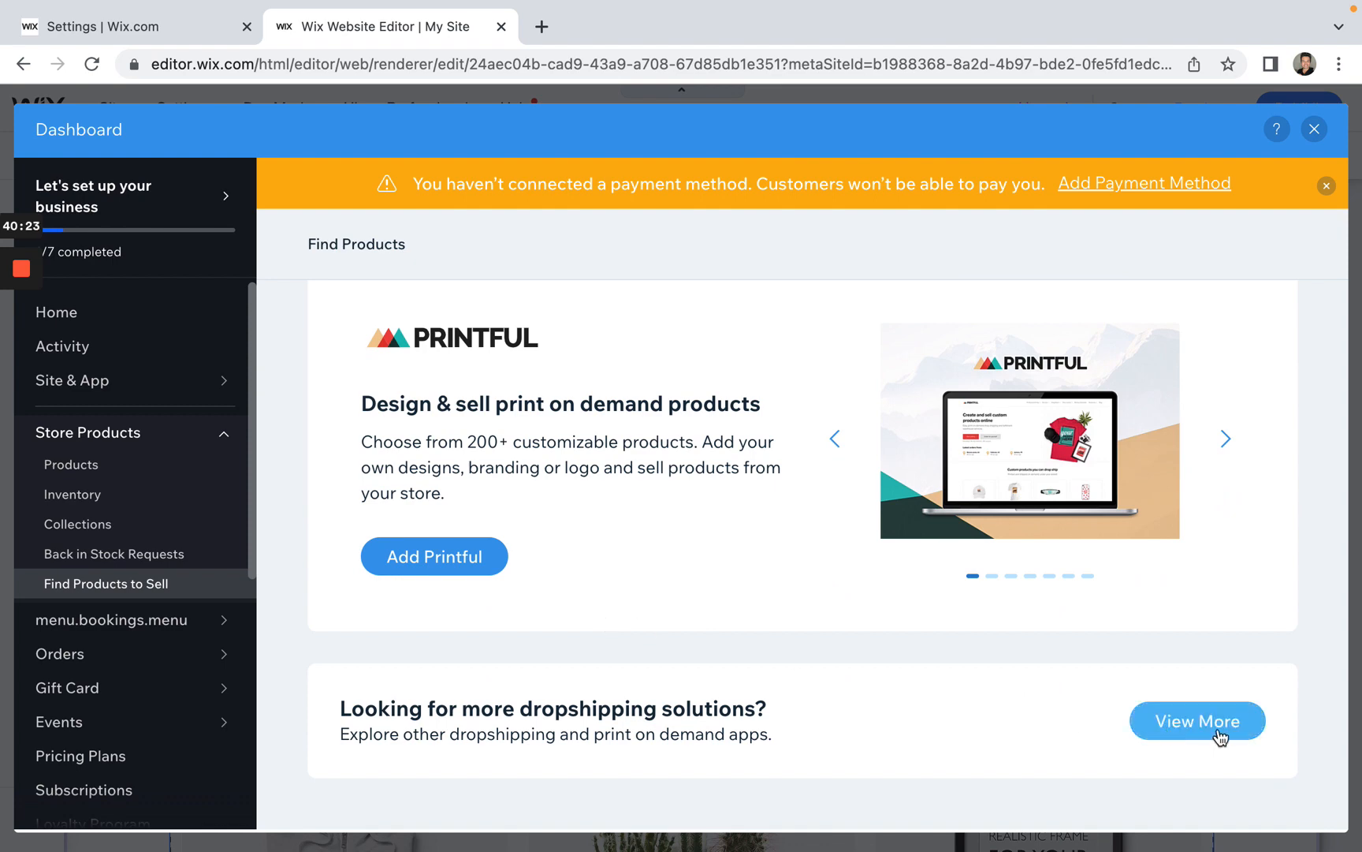
scroll(827, 614, up, 10)
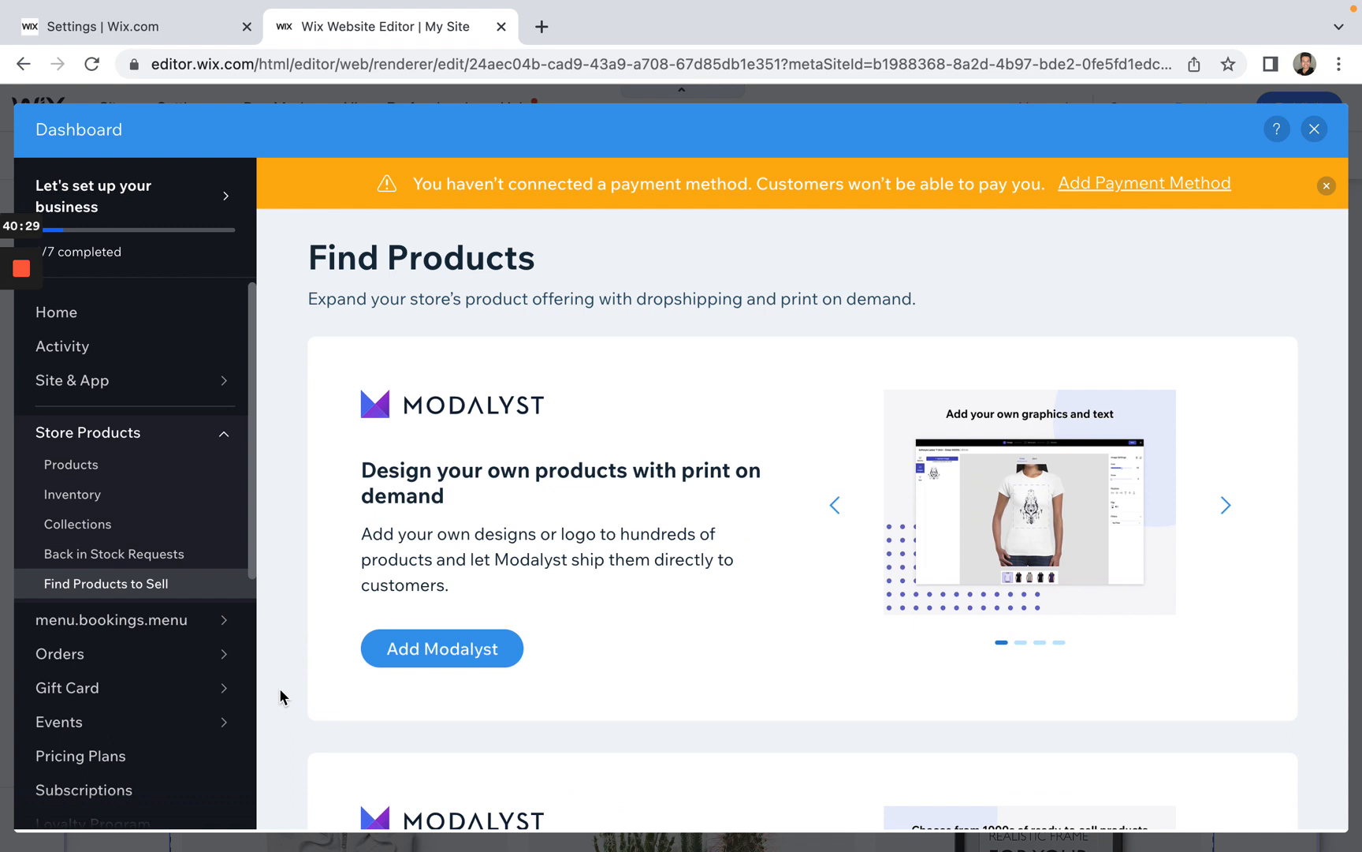
scroll(282, 696, down, 1)
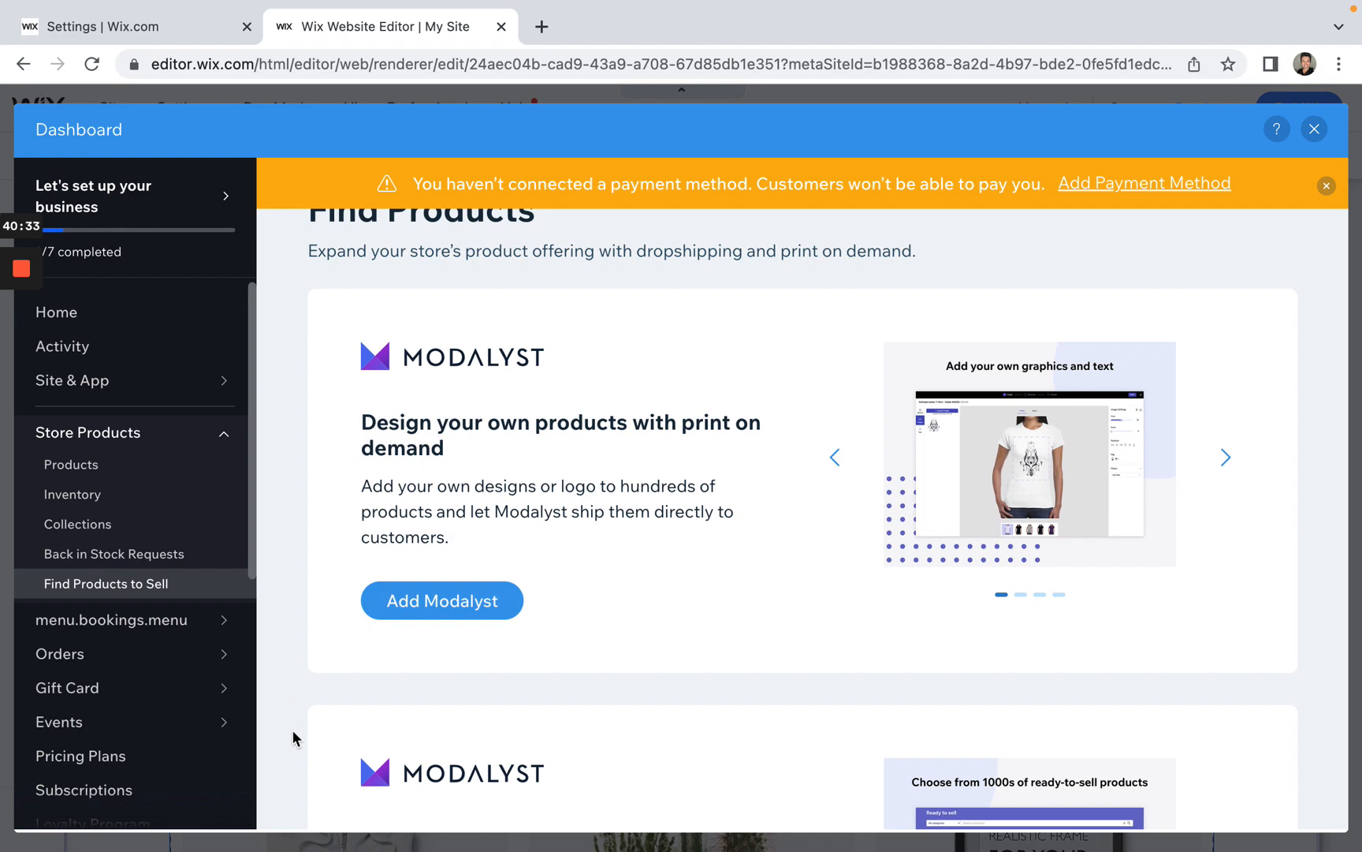
scroll(292, 730, down, 5)
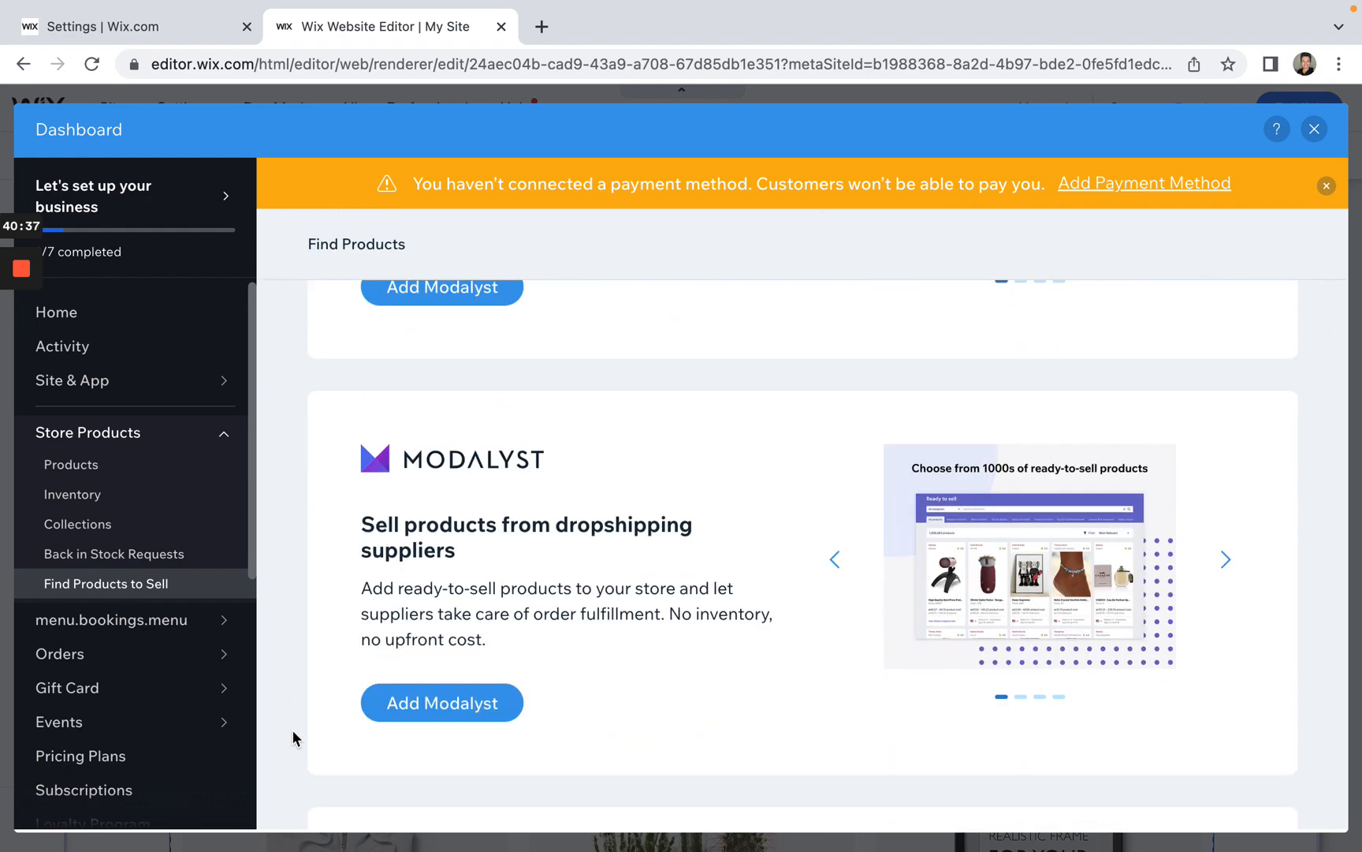
scroll(293, 730, down, 5)
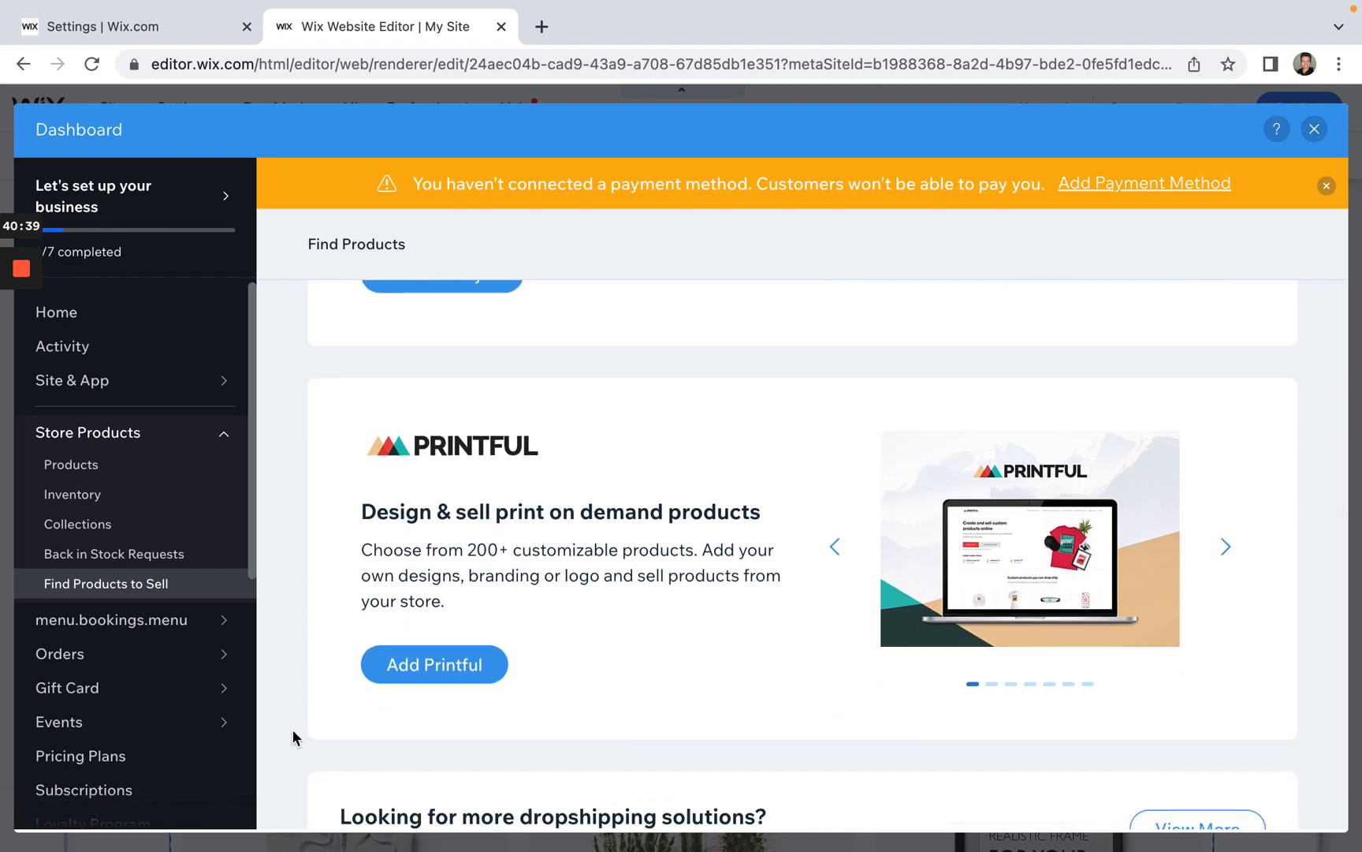
scroll(292, 728, down, 1)
scroll(292, 728, up, 5)
scroll(292, 728, up, 1)
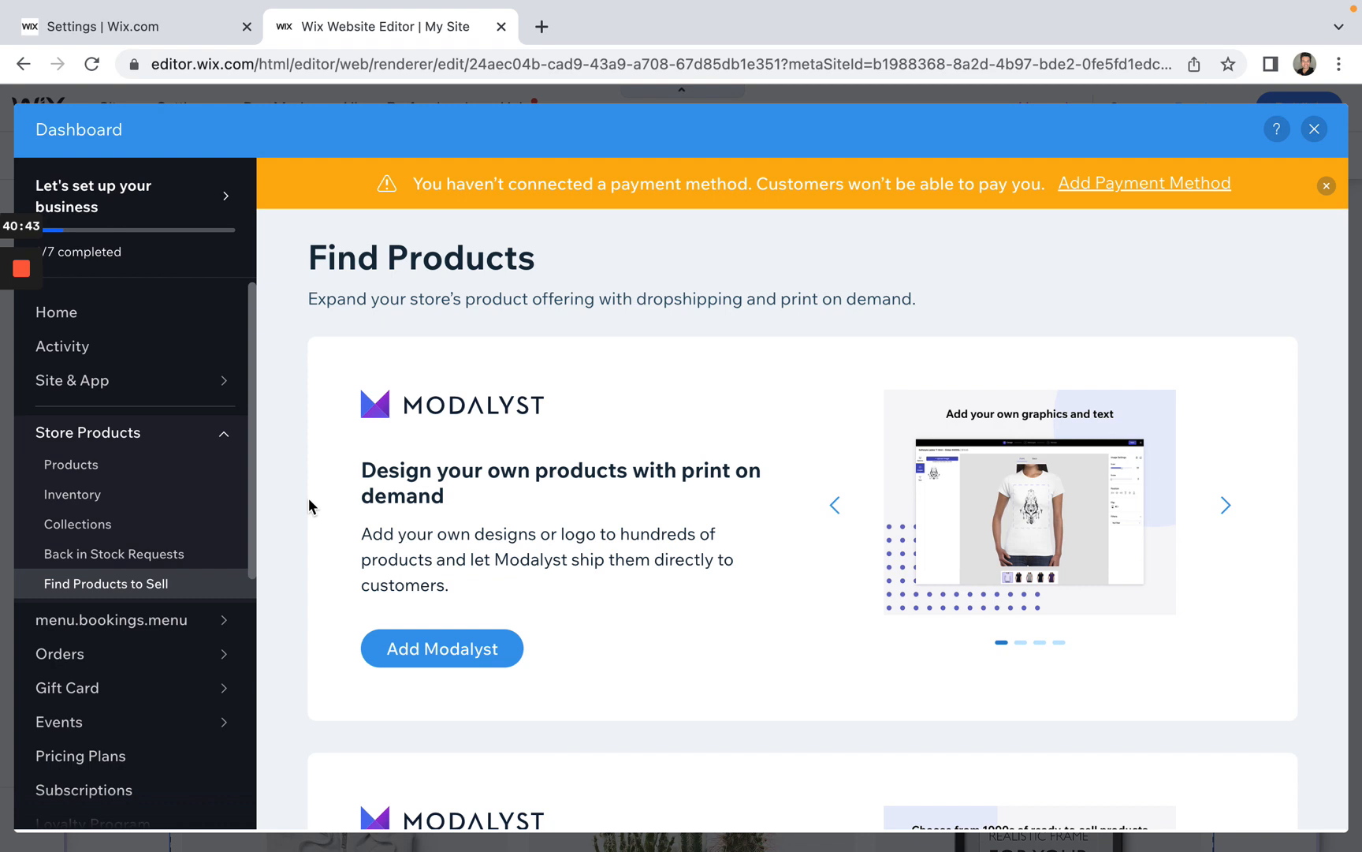
Step: Return to the store's product list, close the dashboard, and save the site without publishing it
click(85, 469)
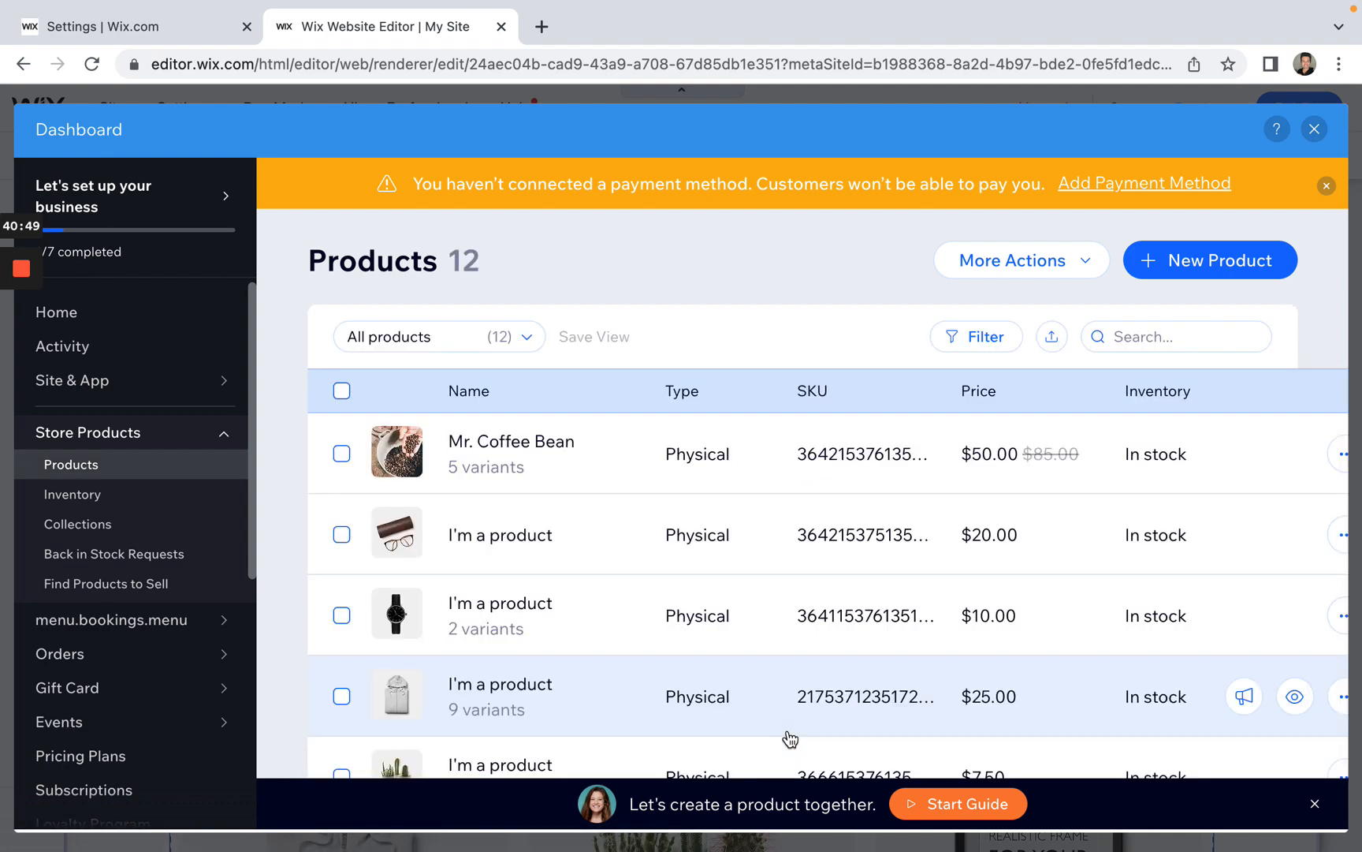
click(1315, 130)
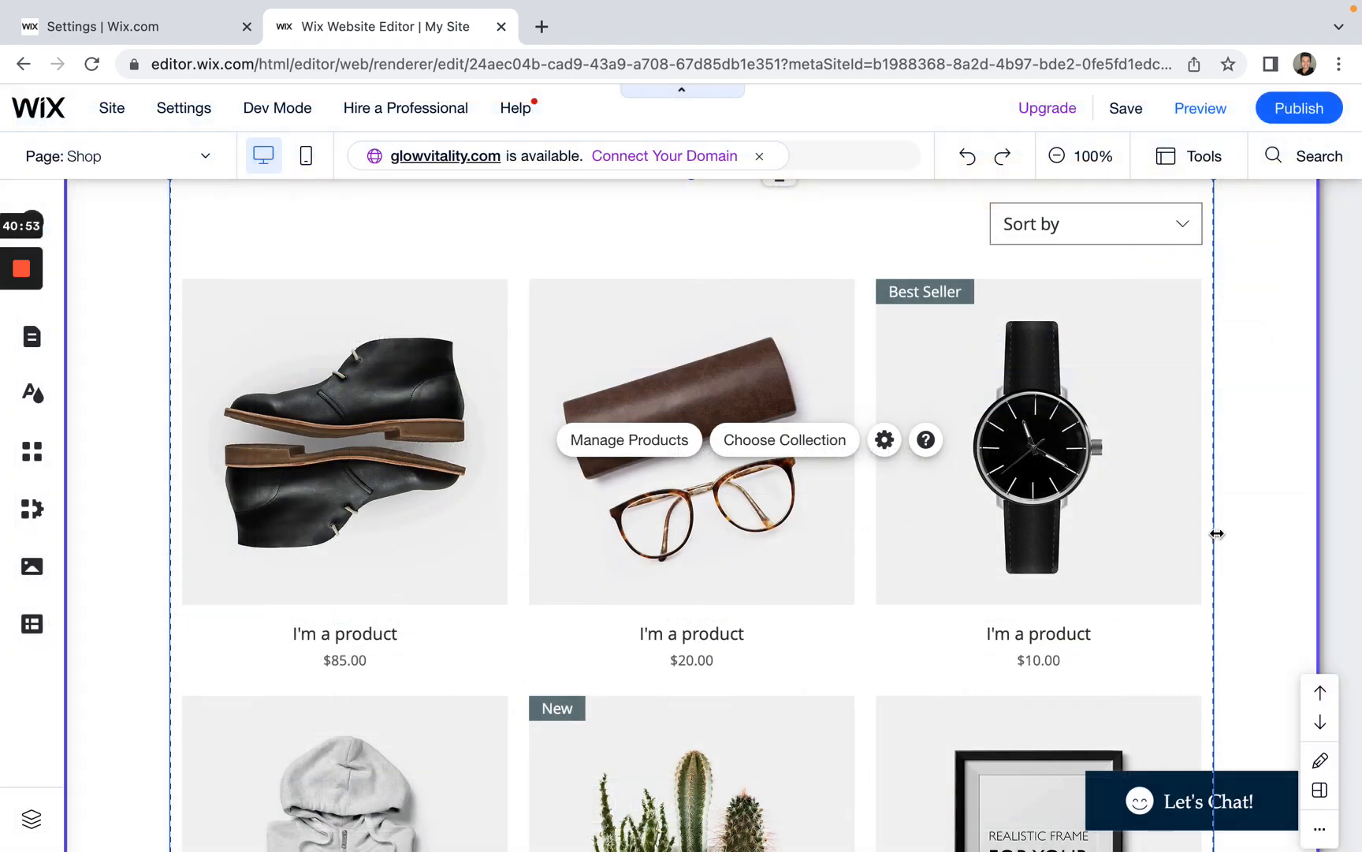
scroll(861, 581, up, 3)
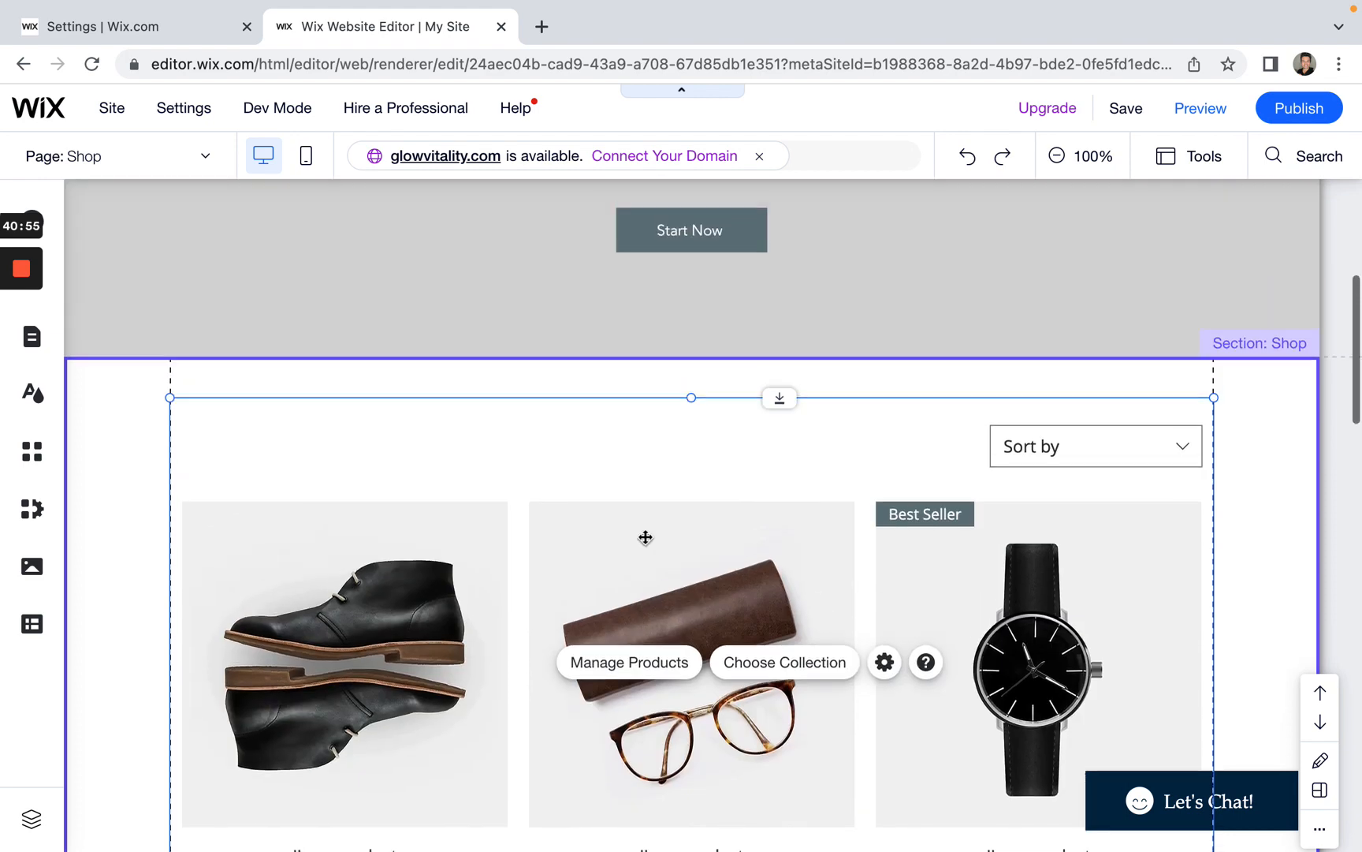
click(1127, 111)
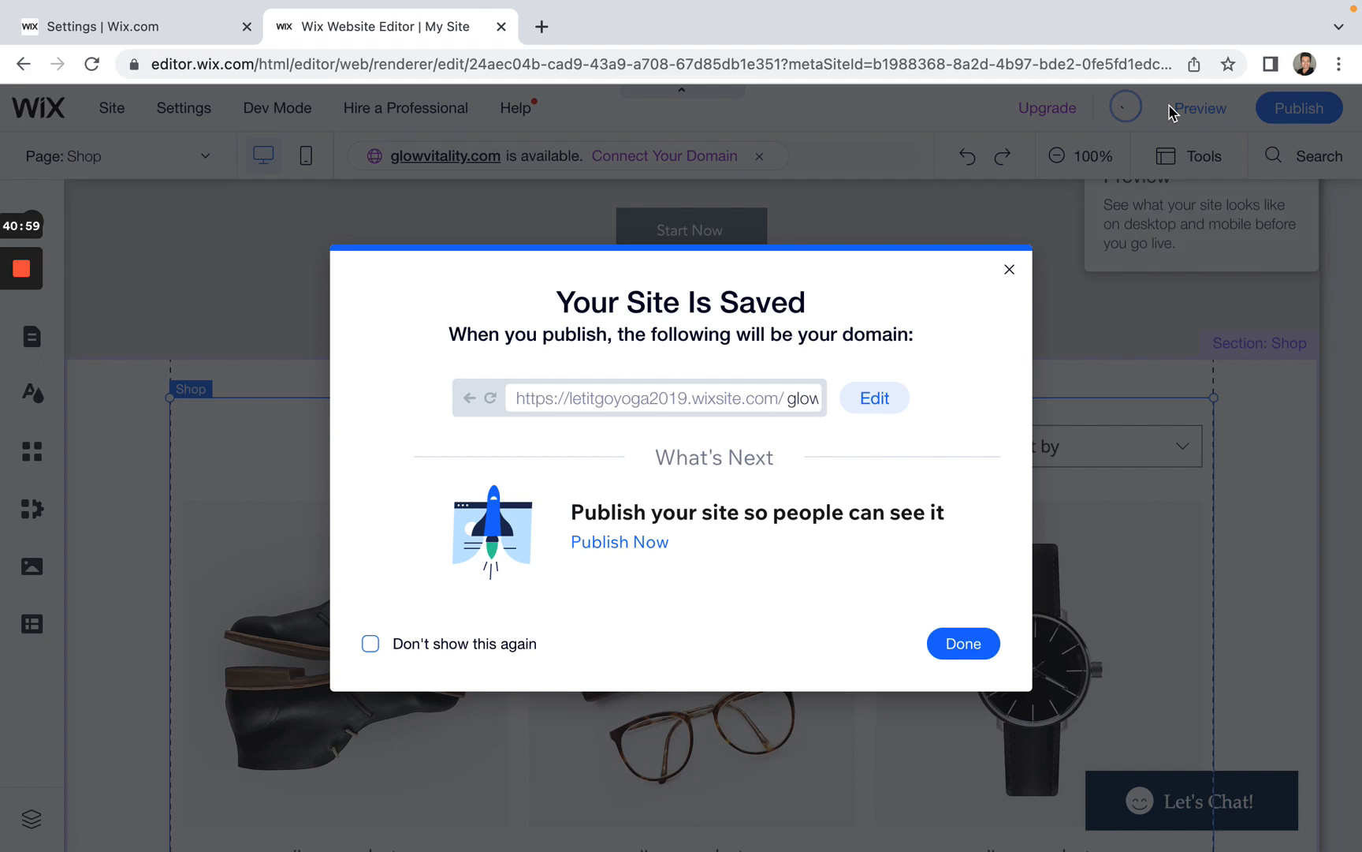
click(966, 647)
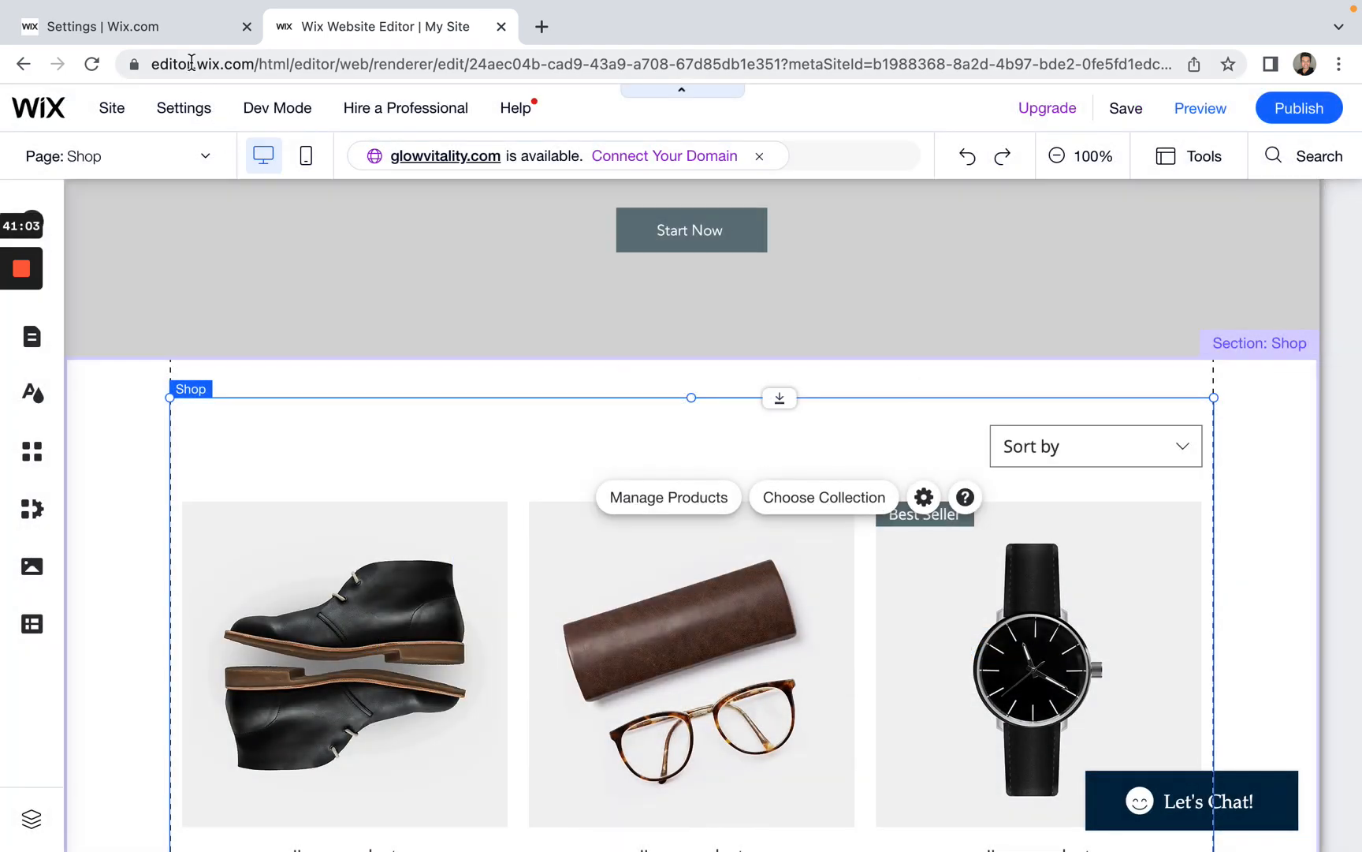
Step: Look through the navigation sections of the site dashboard in the Settings browser tab, and return to the website editor
click(186, 29)
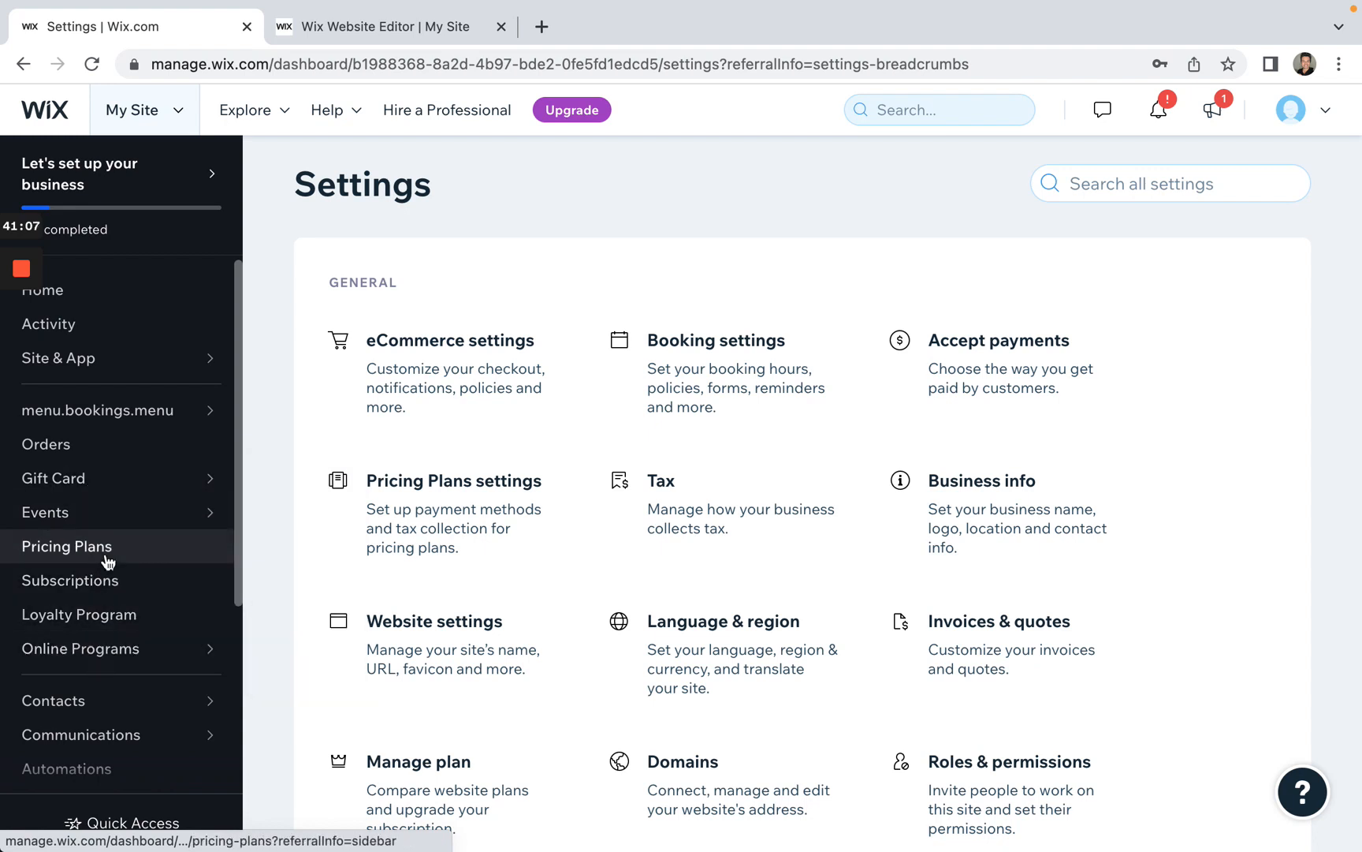
scroll(103, 560, down, 2)
scroll(110, 526, up, 2)
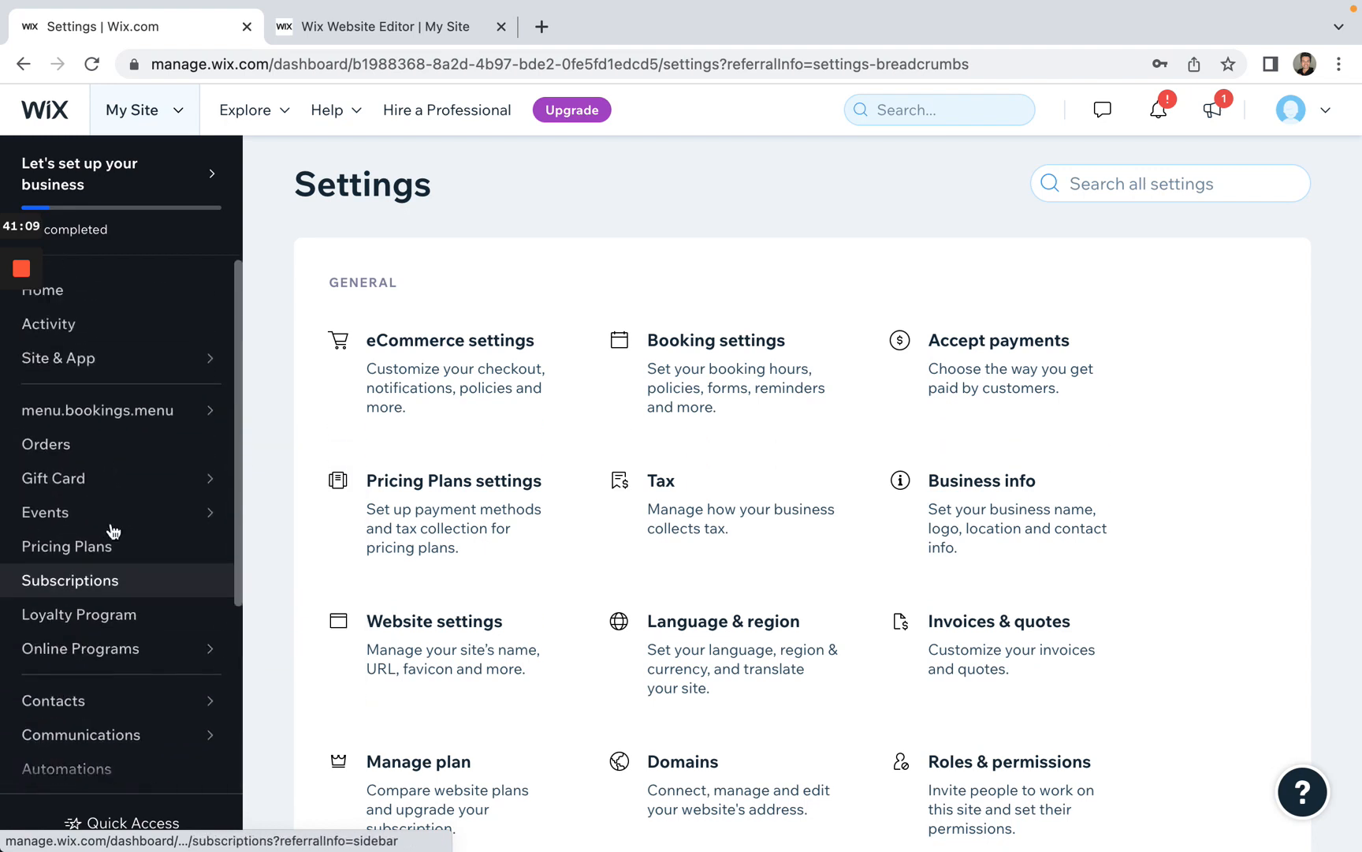
scroll(111, 528, down, 1)
scroll(112, 531, down, 3)
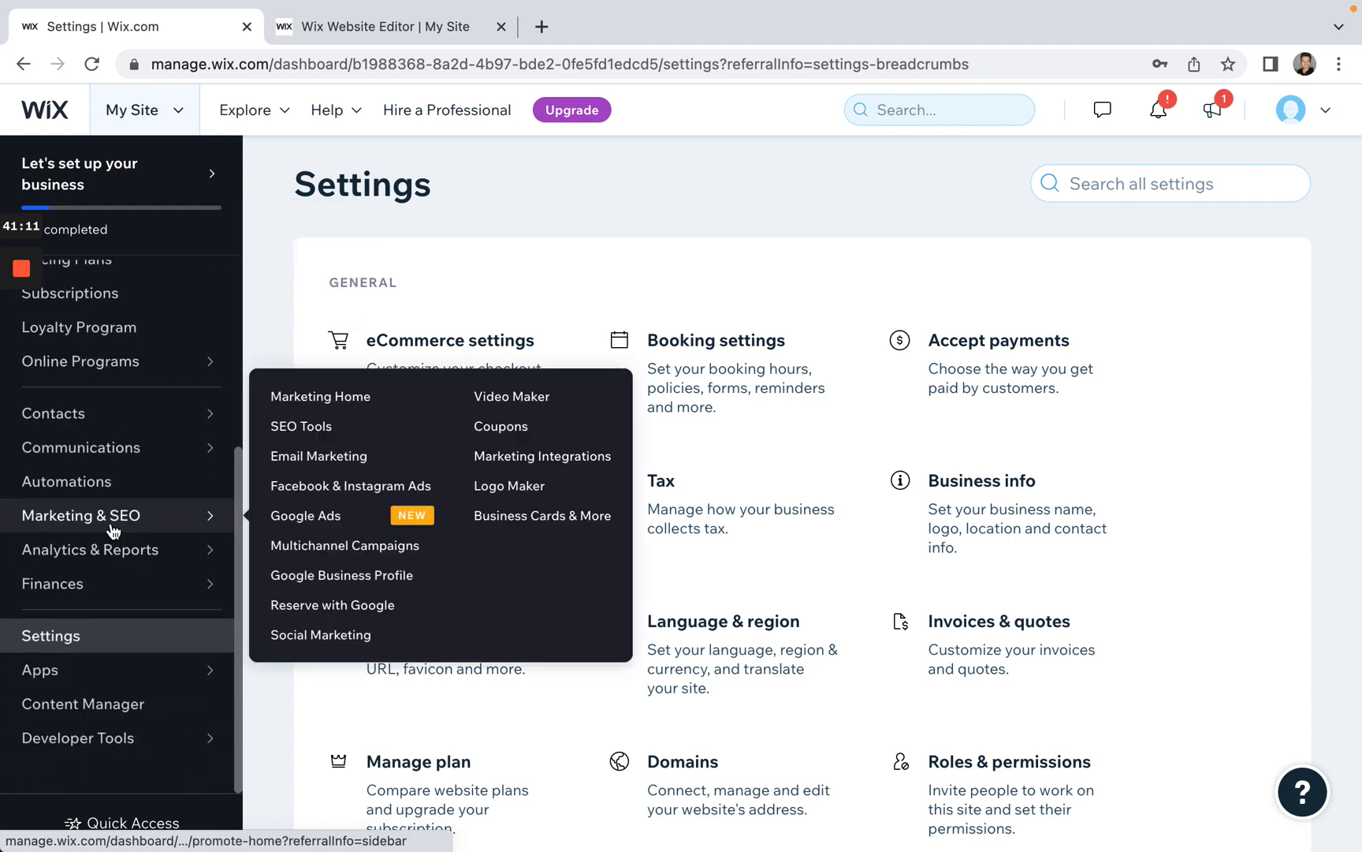
scroll(109, 530, up, 4)
click(398, 27)
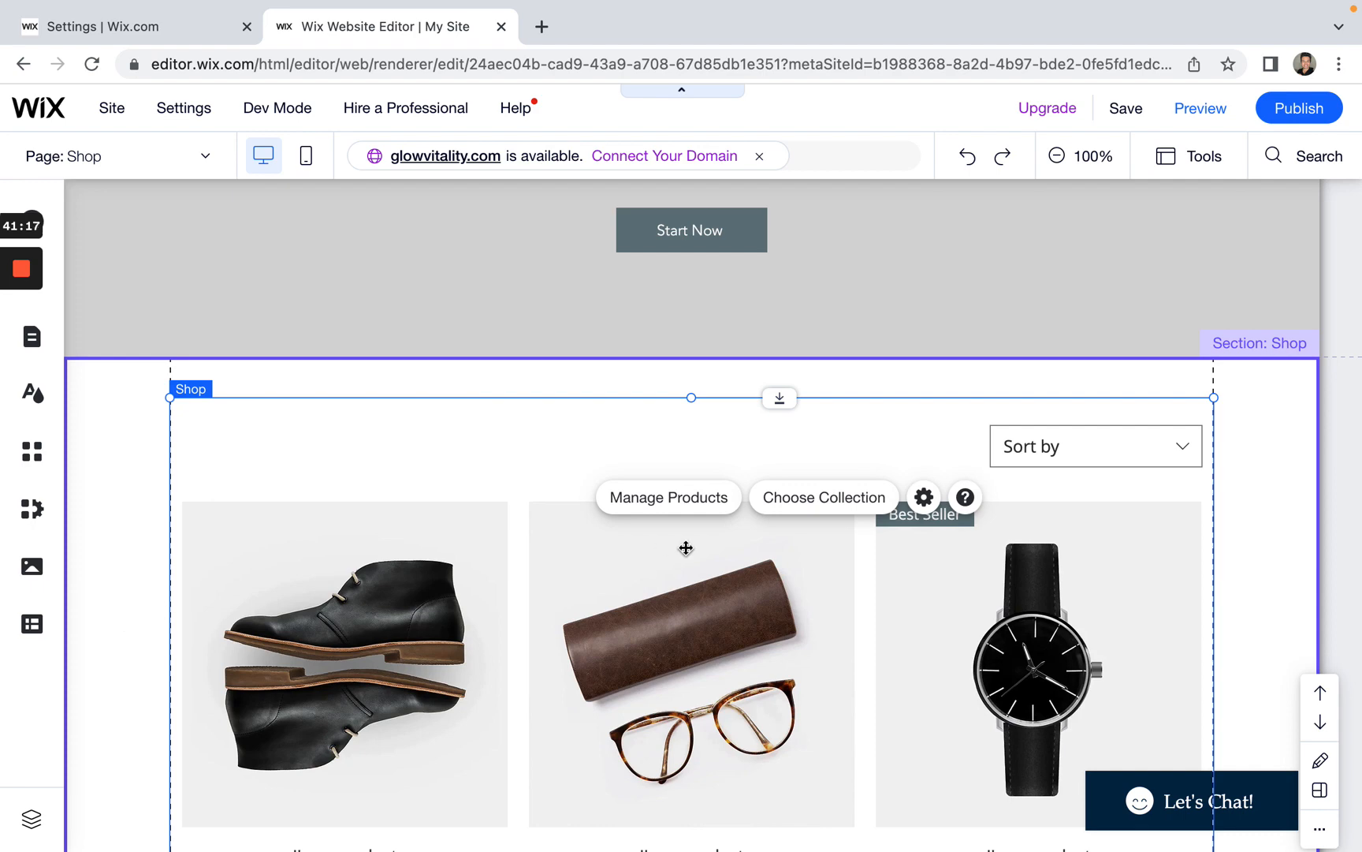
Step: Preview the site and look through the Shop page's product gallery, including the Mr. Coffee Bean item
scroll(688, 547, down, 1)
click(1214, 109)
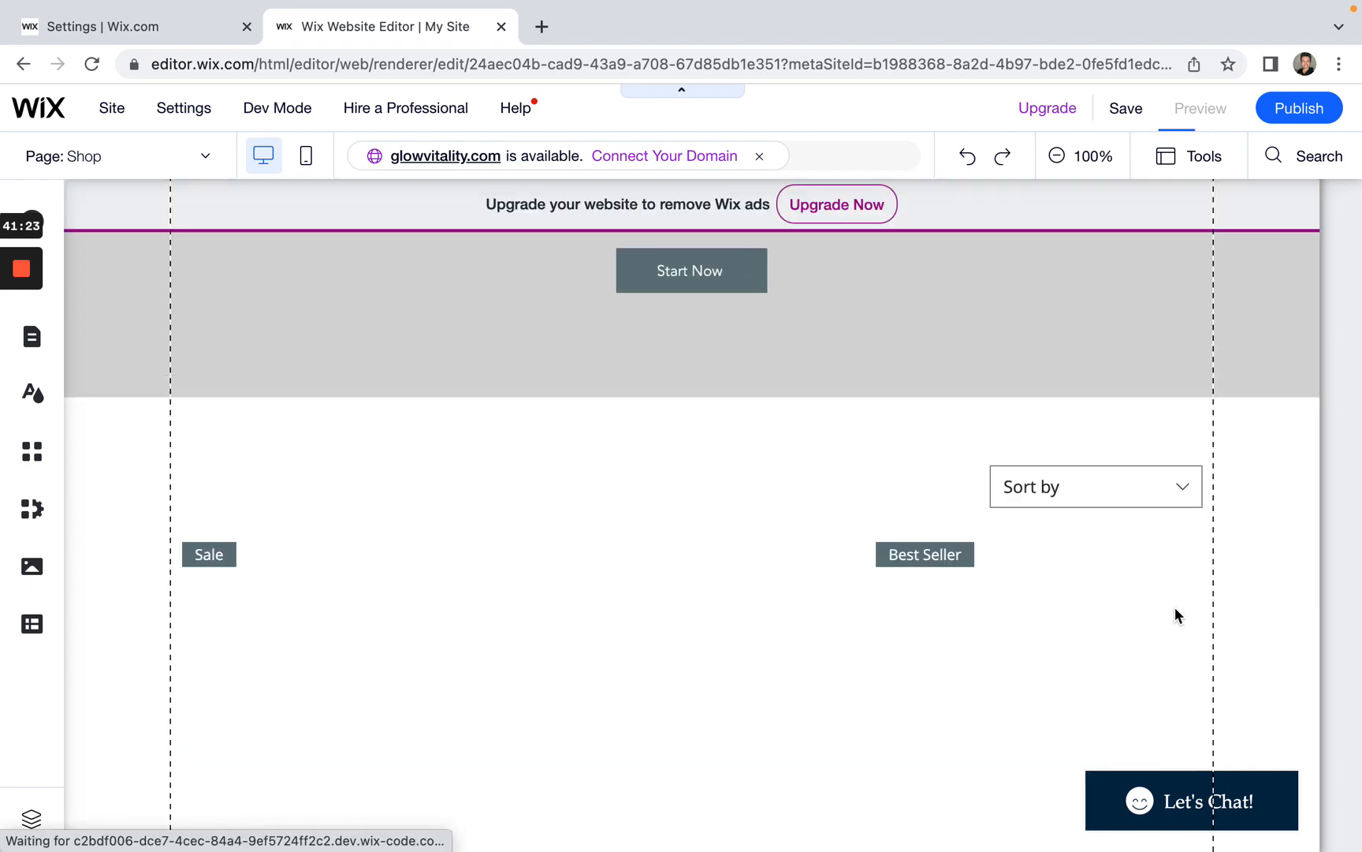
scroll(813, 537, down, 5)
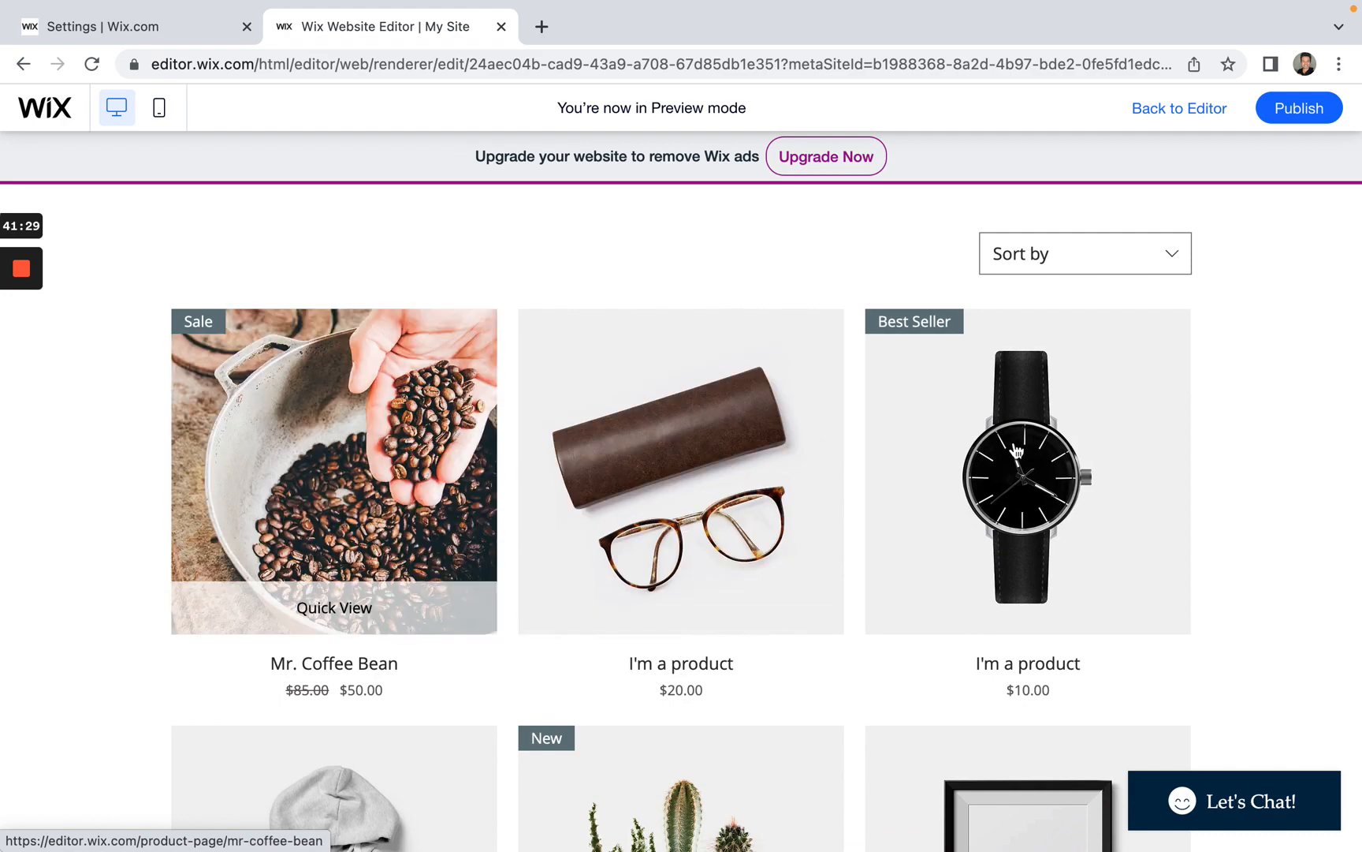
scroll(1122, 475, down, 15)
scroll(1111, 468, up, 14)
mouse_move(341, 460)
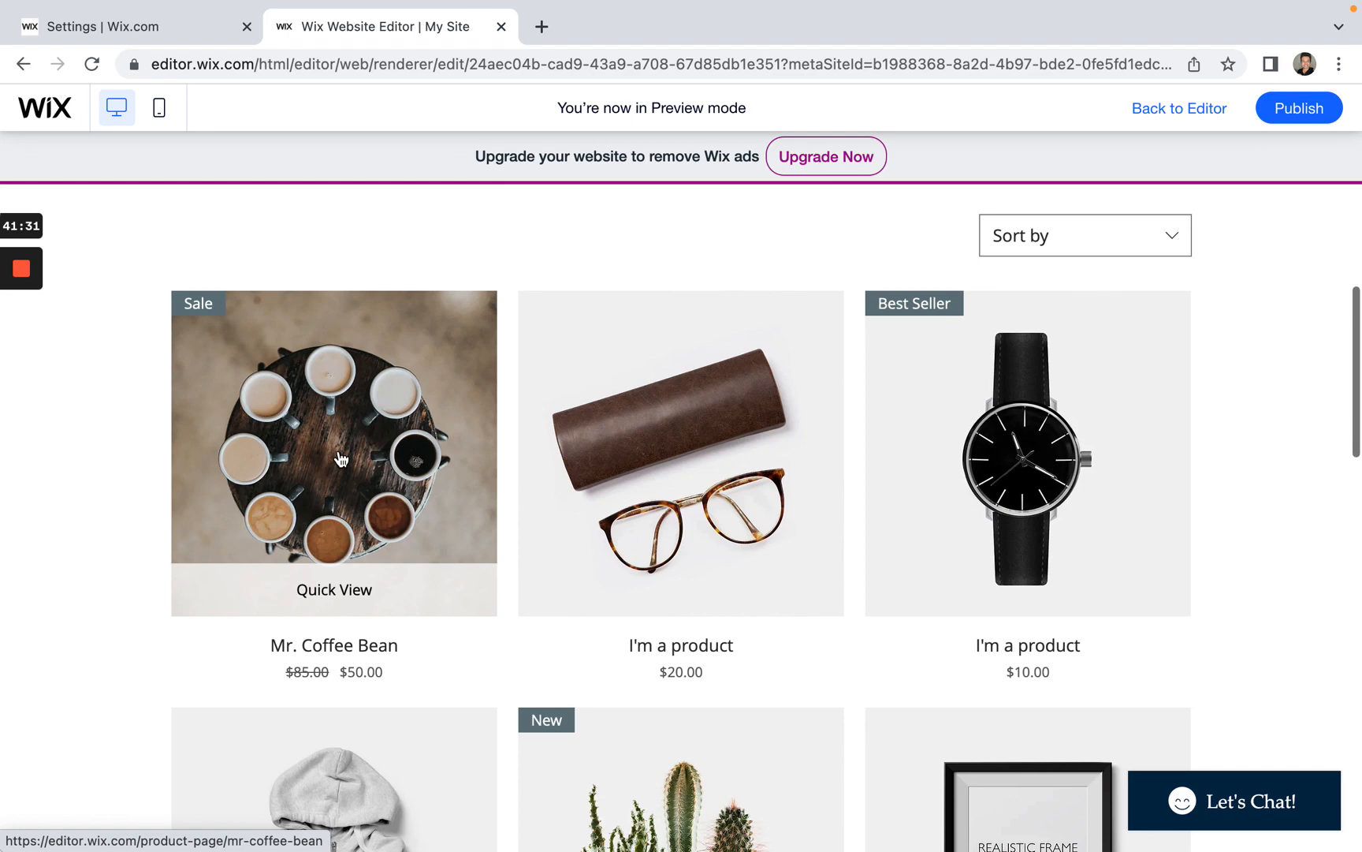
scroll(152, 705, down, 4)
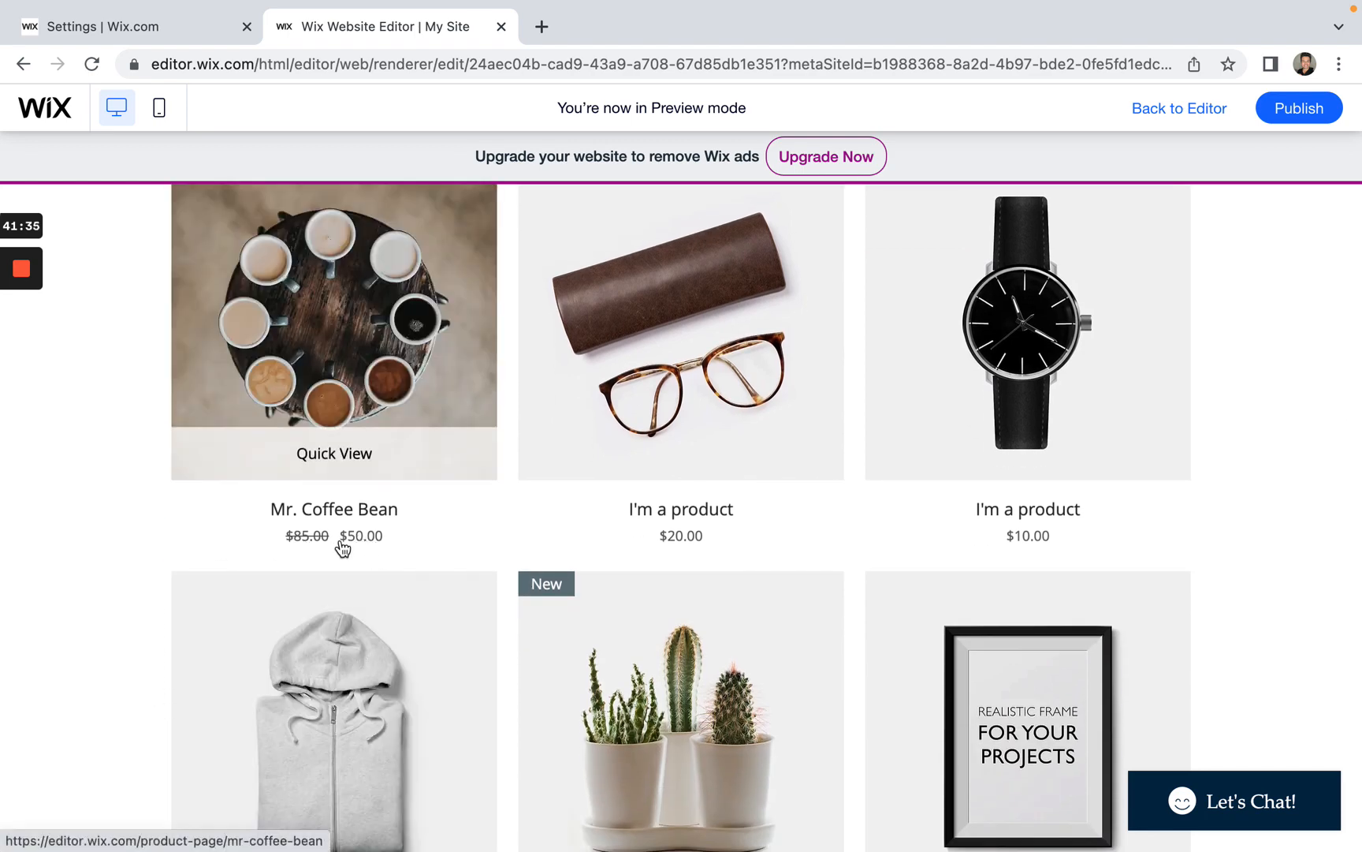
Step: Open the Mr. Coffee Bean product page and view each of its gallery images, ending on the first one
click(344, 350)
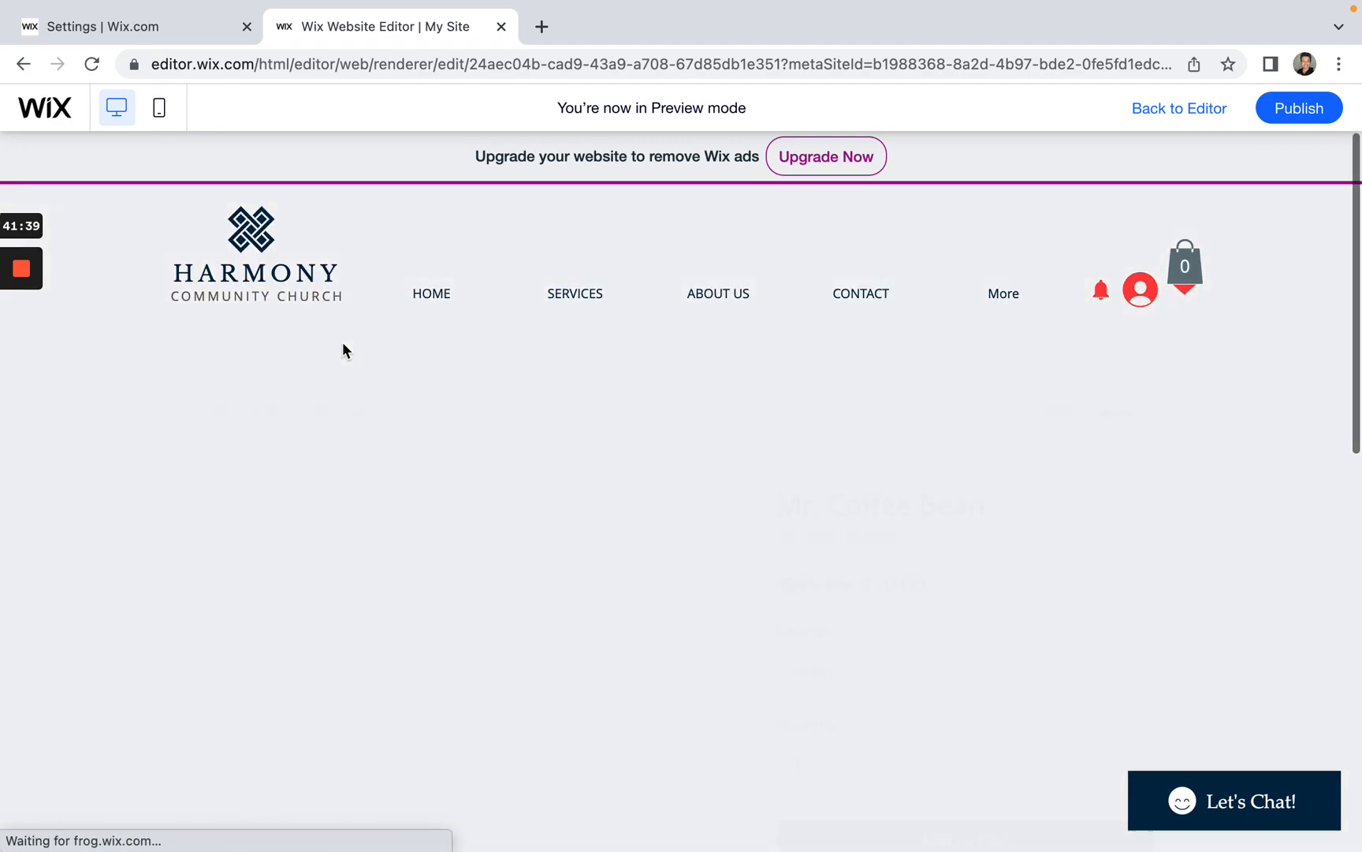
scroll(484, 499, down, 2)
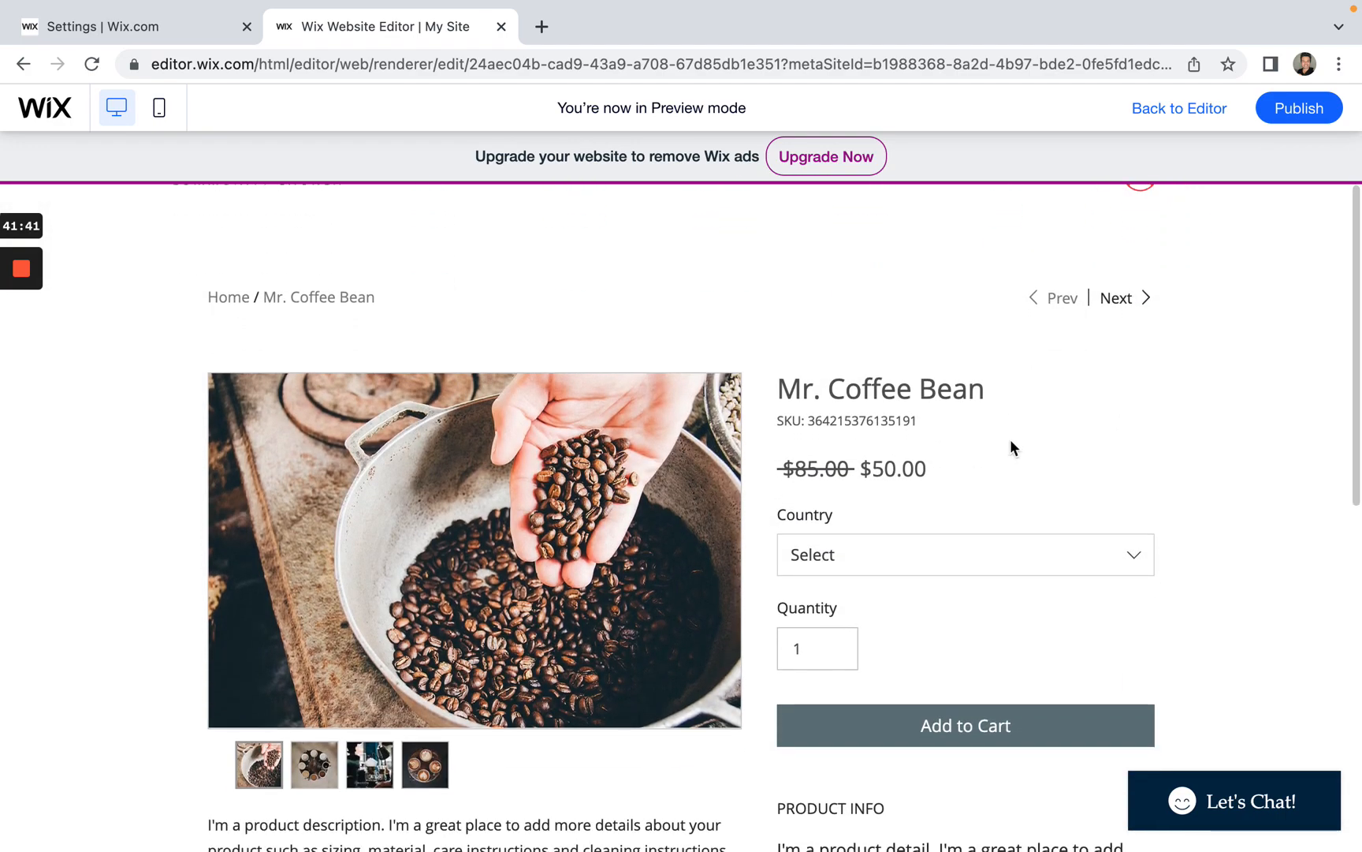
scroll(951, 440, down, 1)
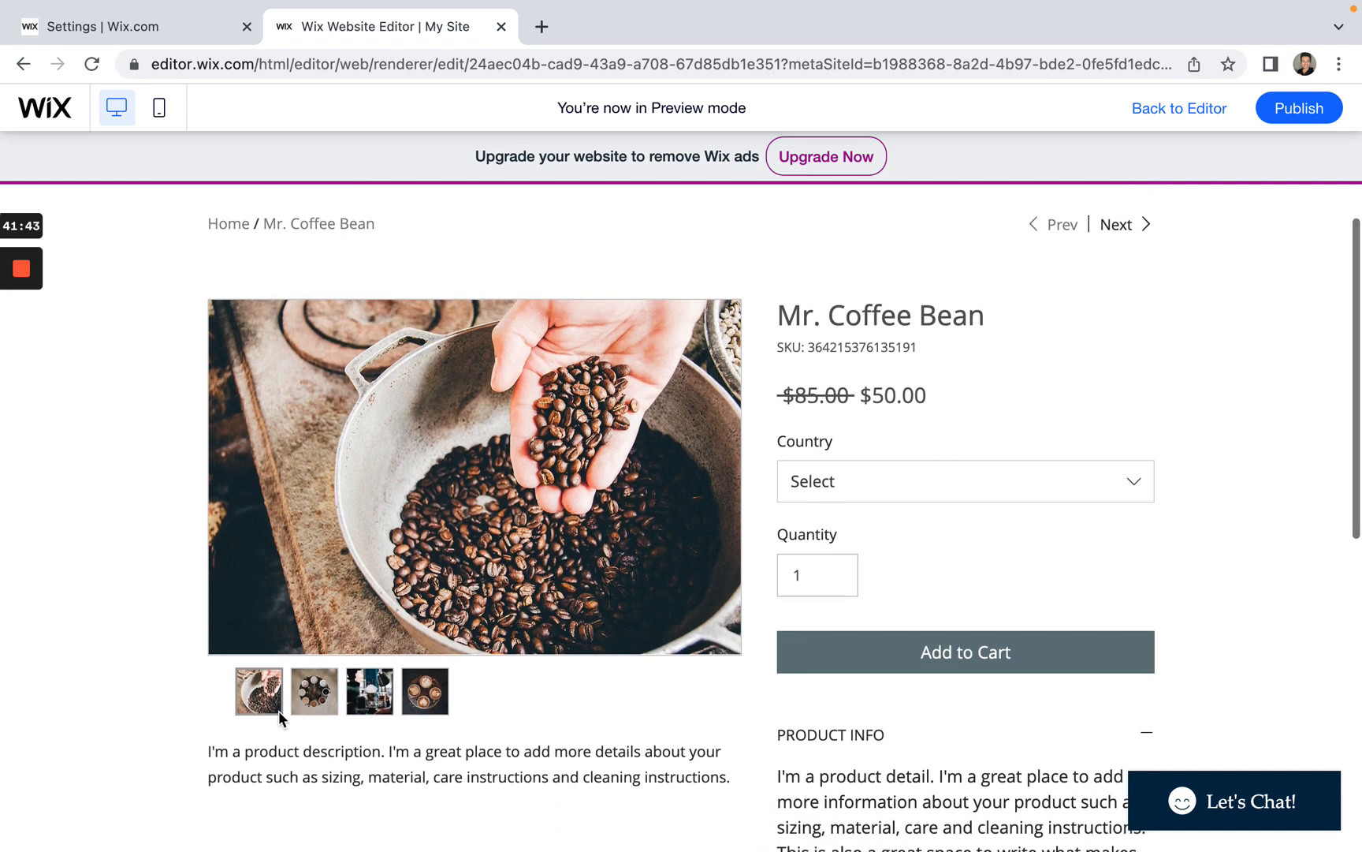
click(315, 694)
click(367, 695)
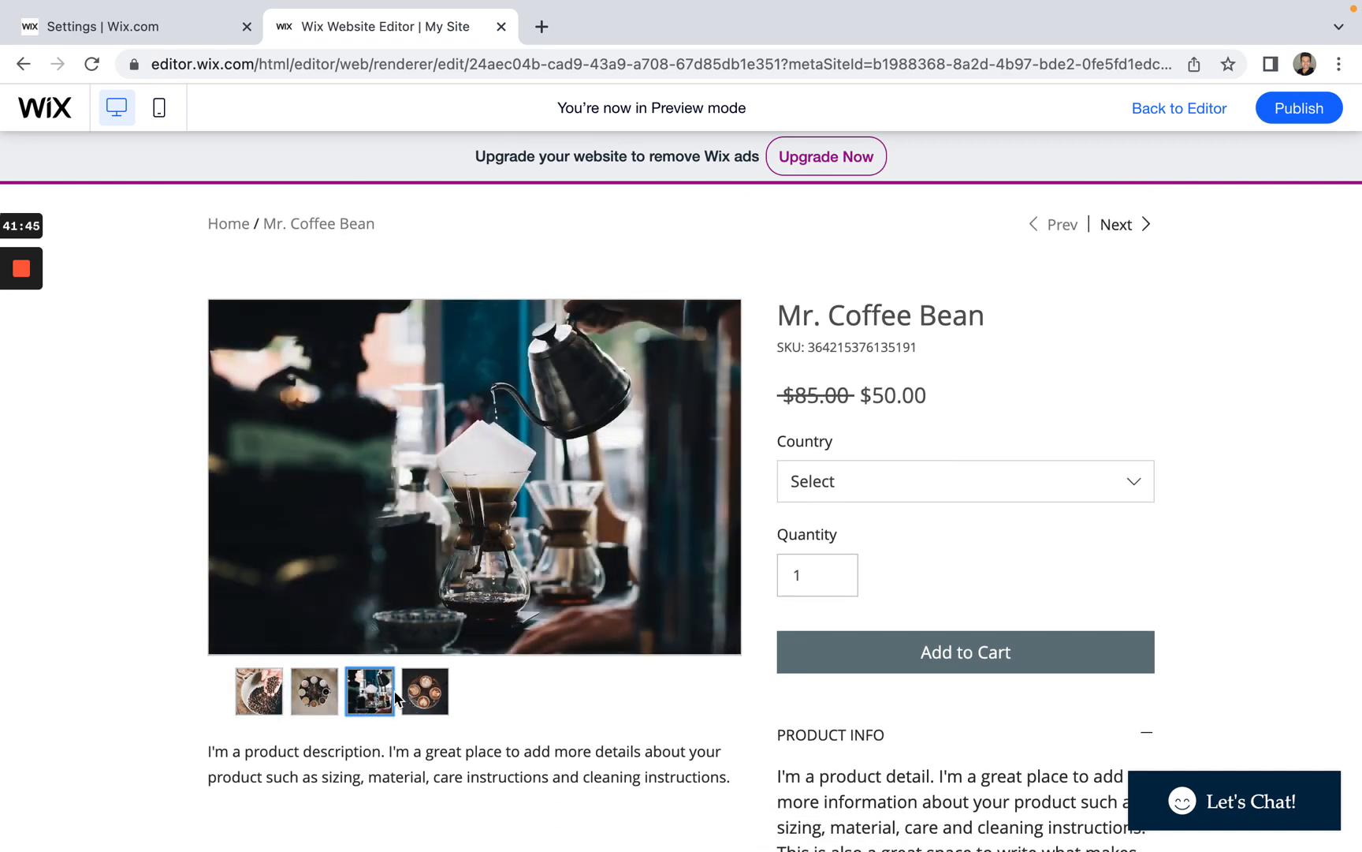
click(425, 696)
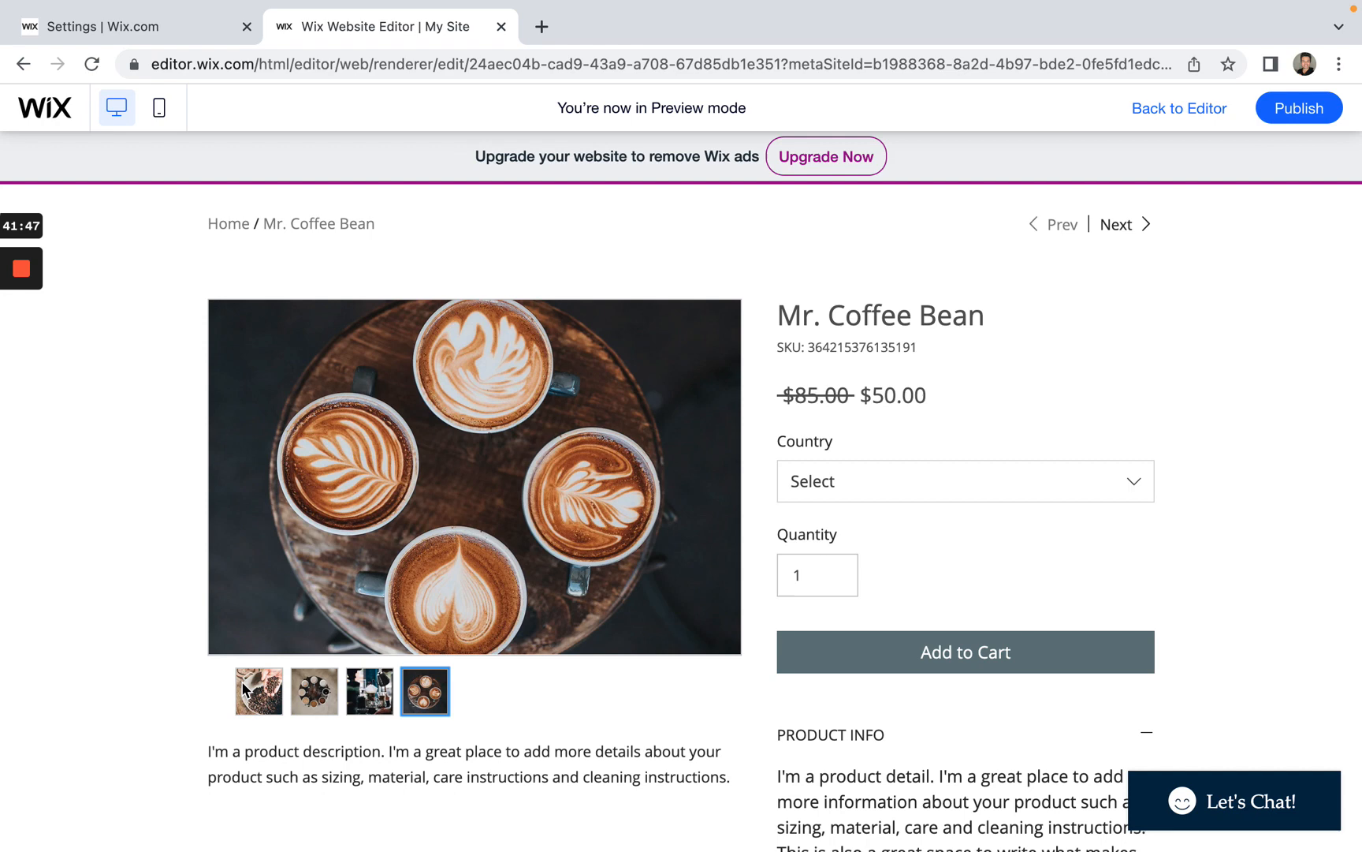
click(244, 689)
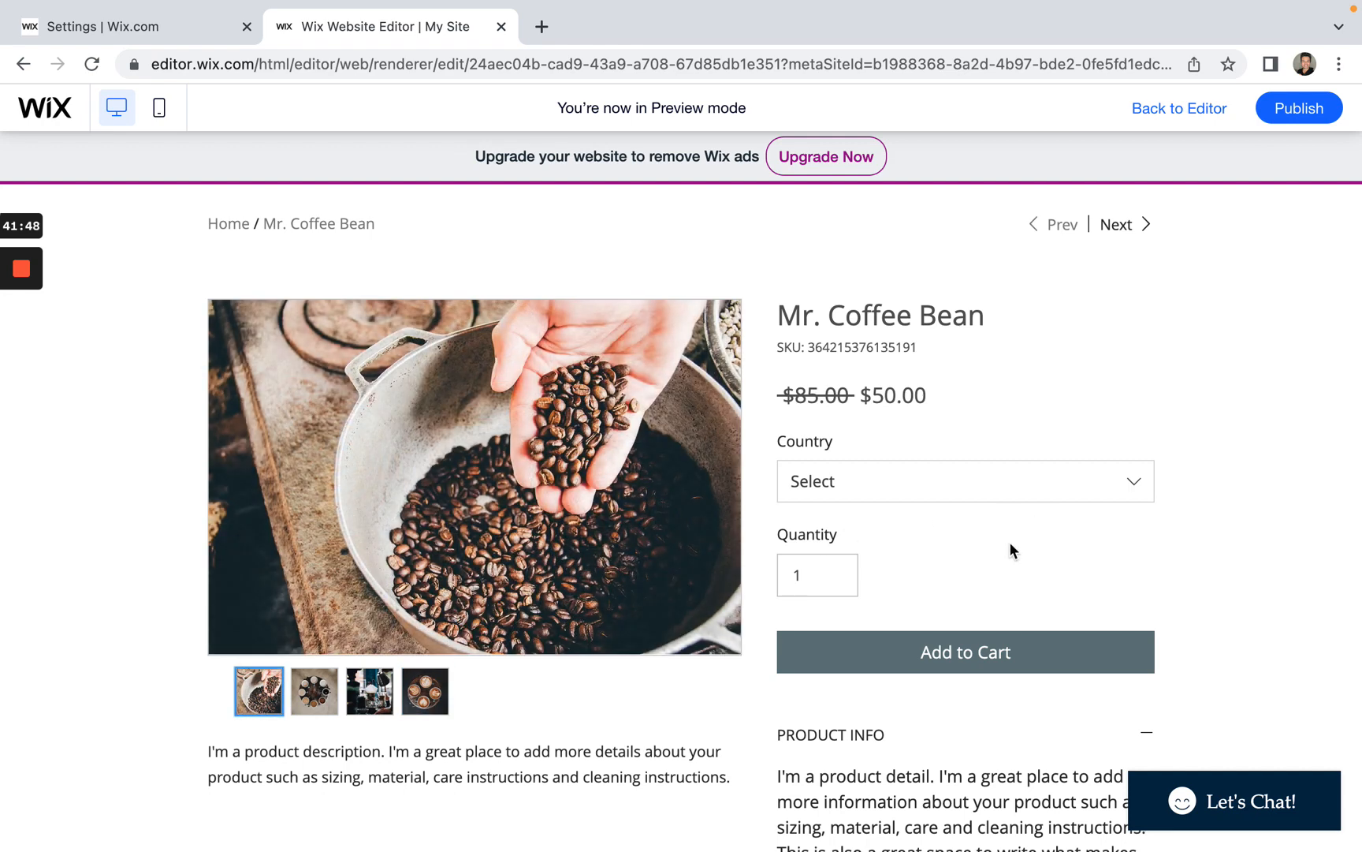
Step: Choose Kona as the country option for Mr. Coffee Bean
click(1064, 486)
click(1089, 400)
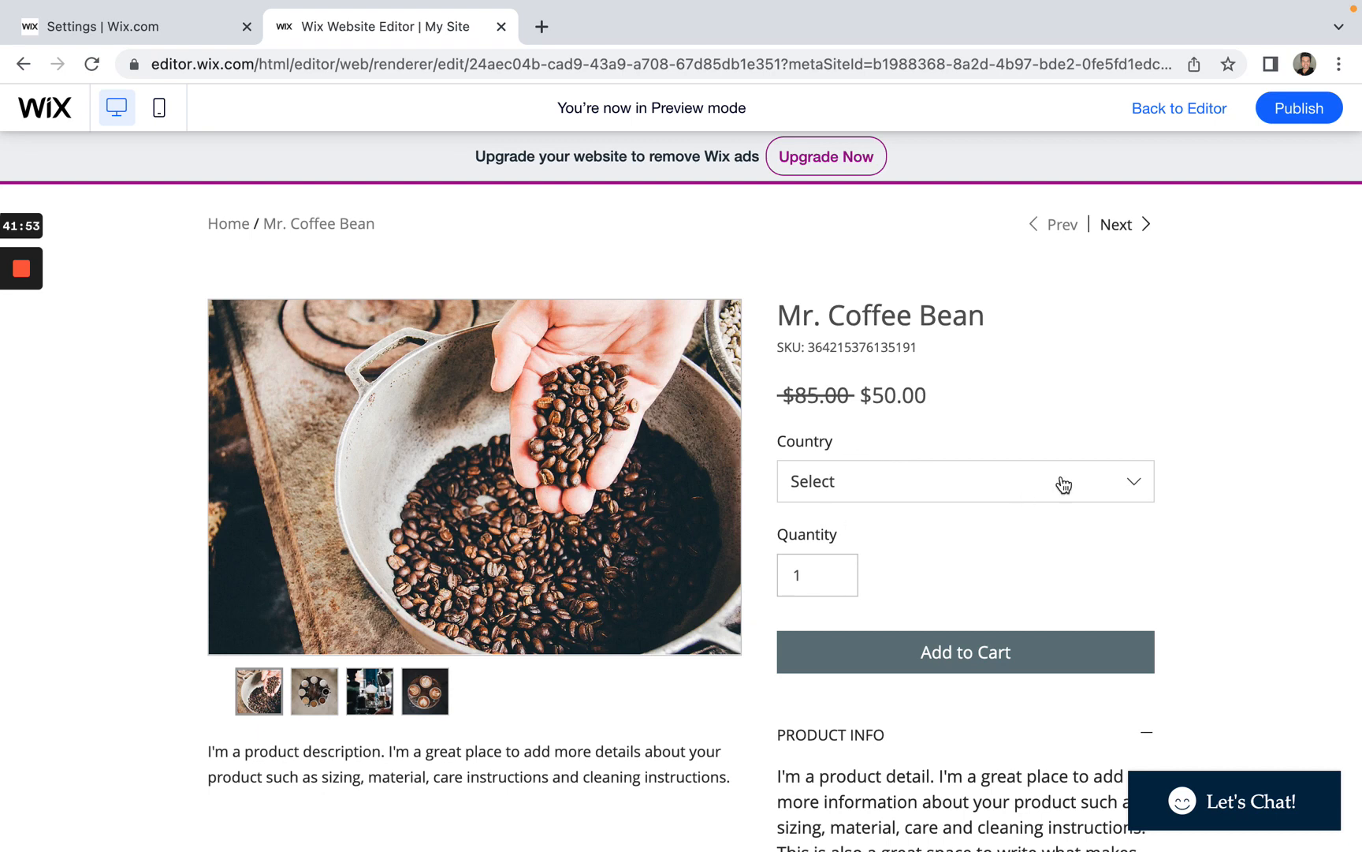
click(1118, 495)
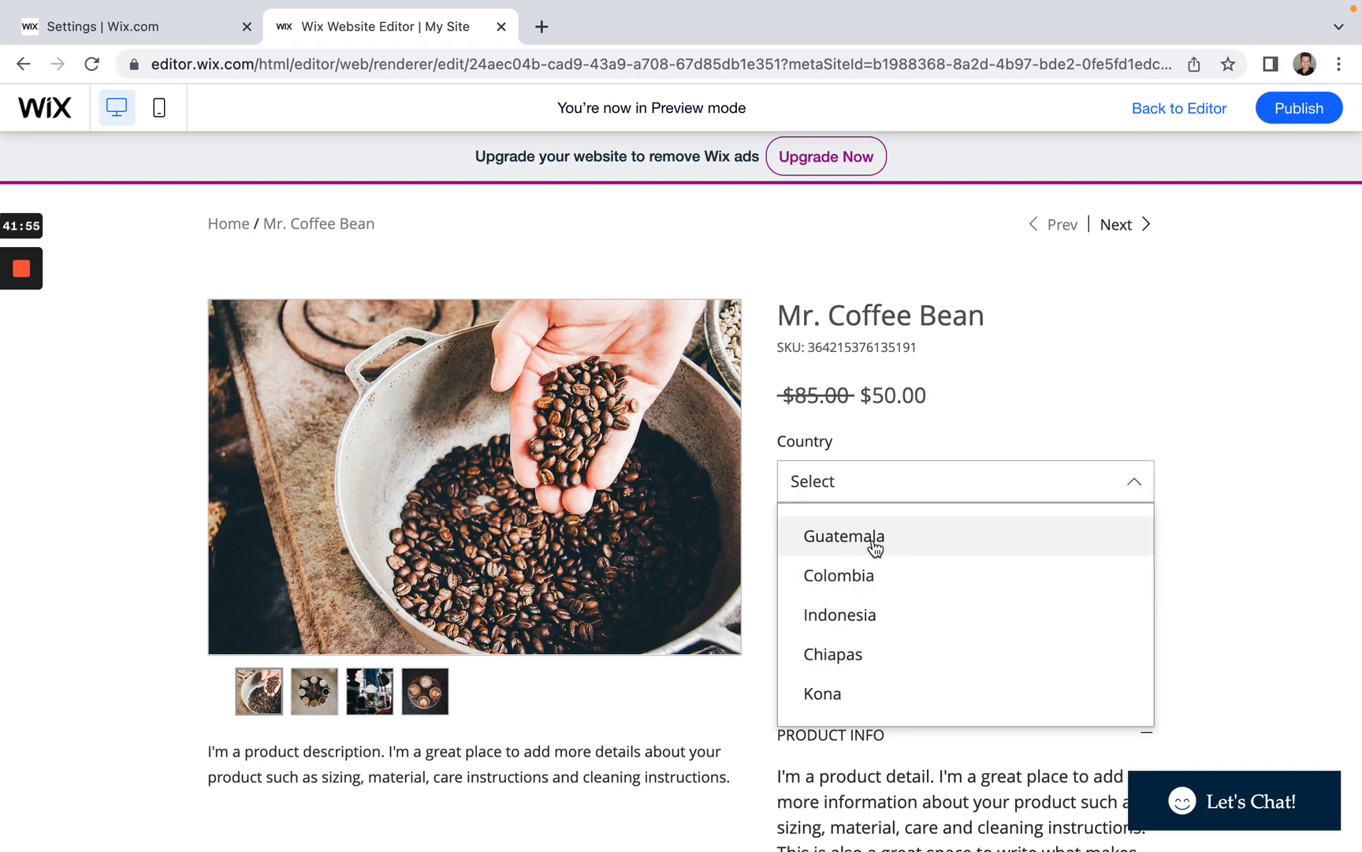
click(855, 690)
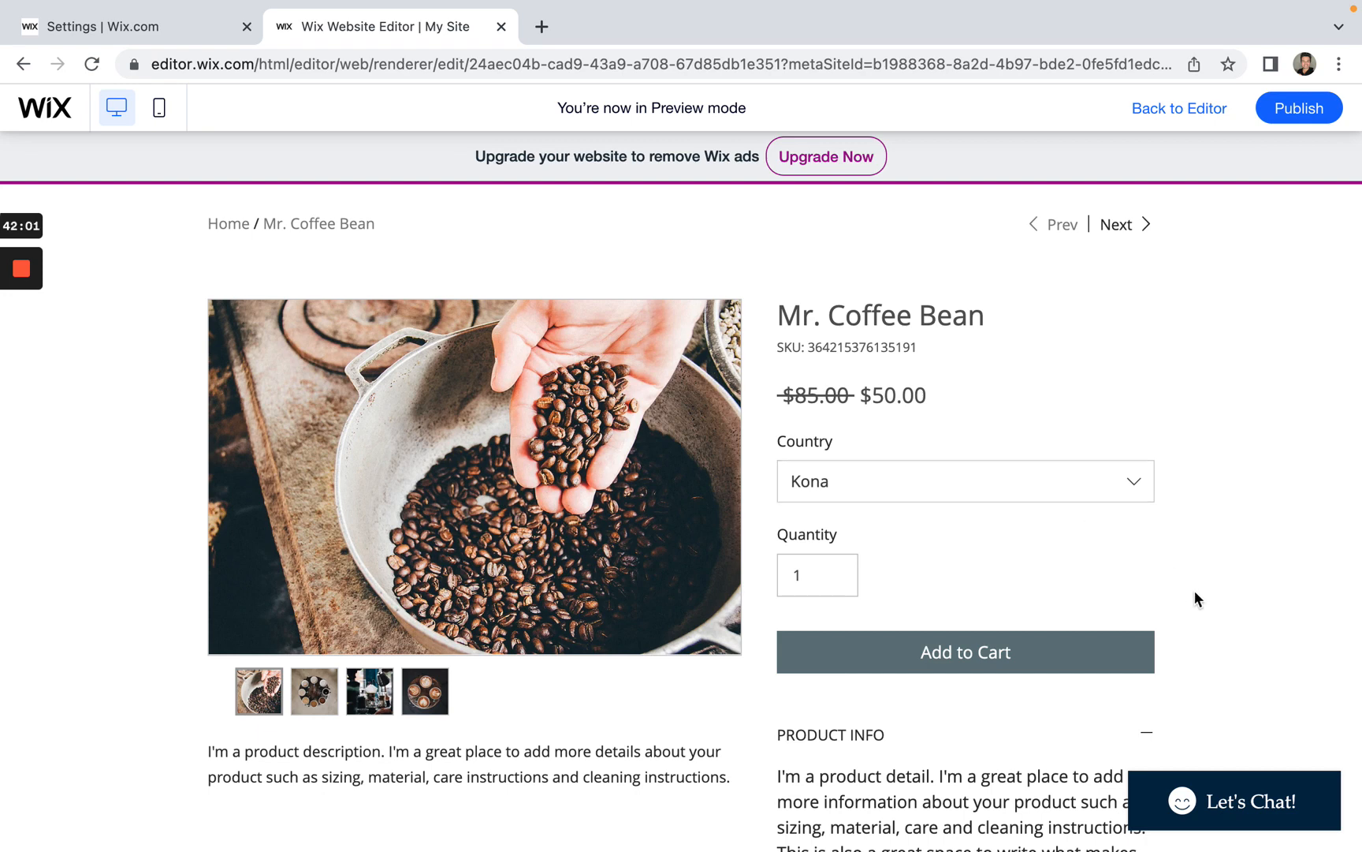
Step: Review the product information, add one Mr. Coffee Bean to the cart, and open the full cart page
scroll(1195, 593, down, 1)
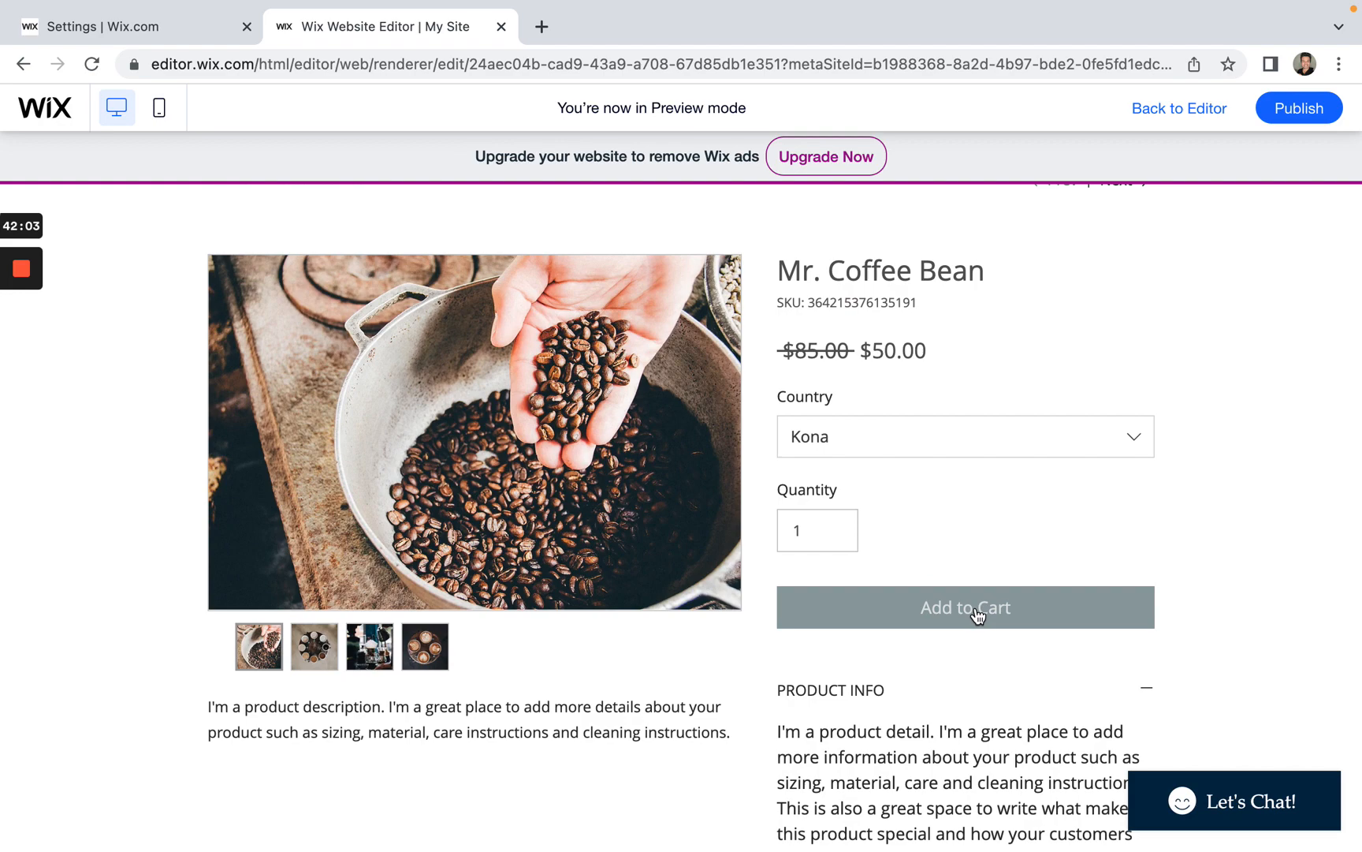
scroll(979, 608, down, 12)
scroll(967, 675, up, 9)
click(946, 503)
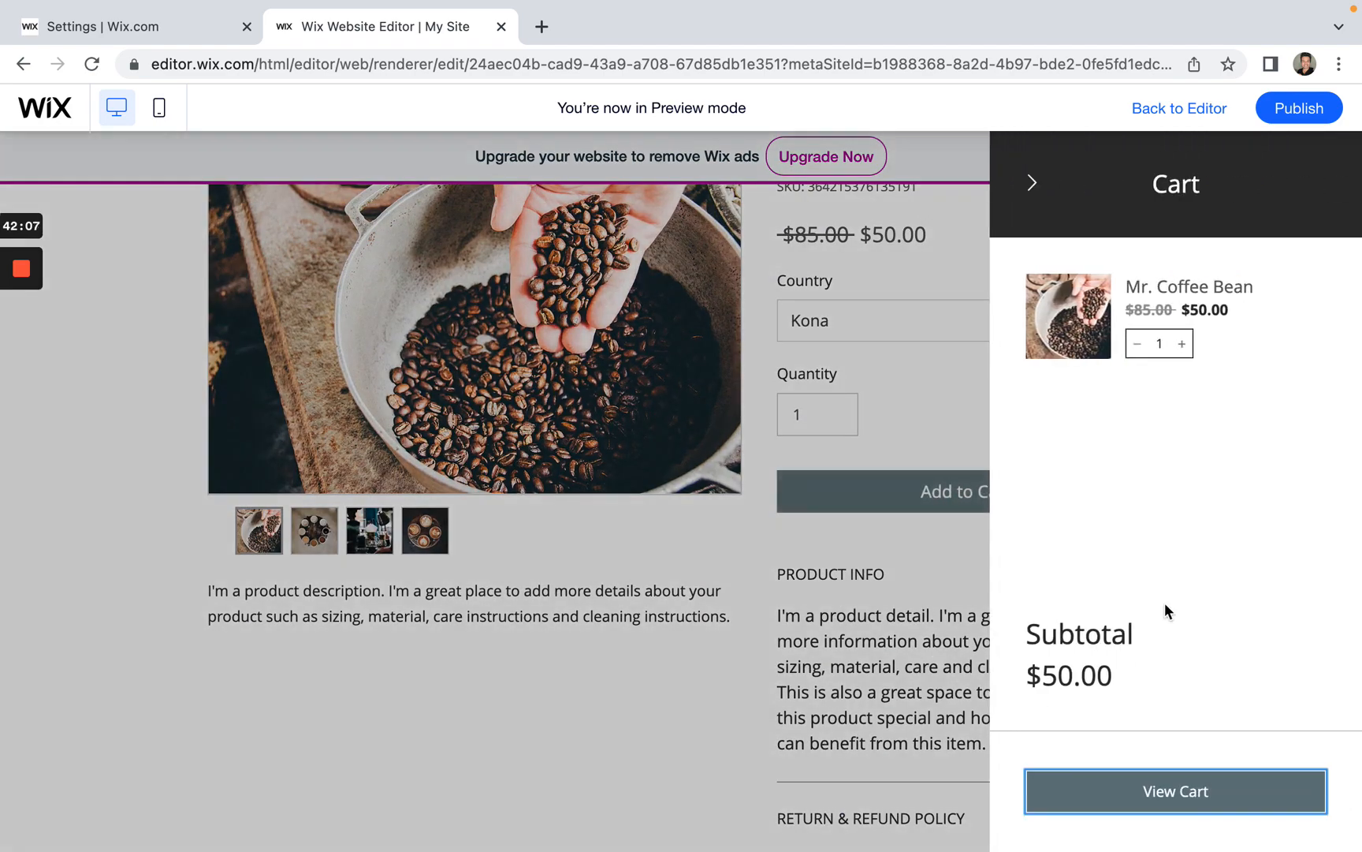
click(1181, 804)
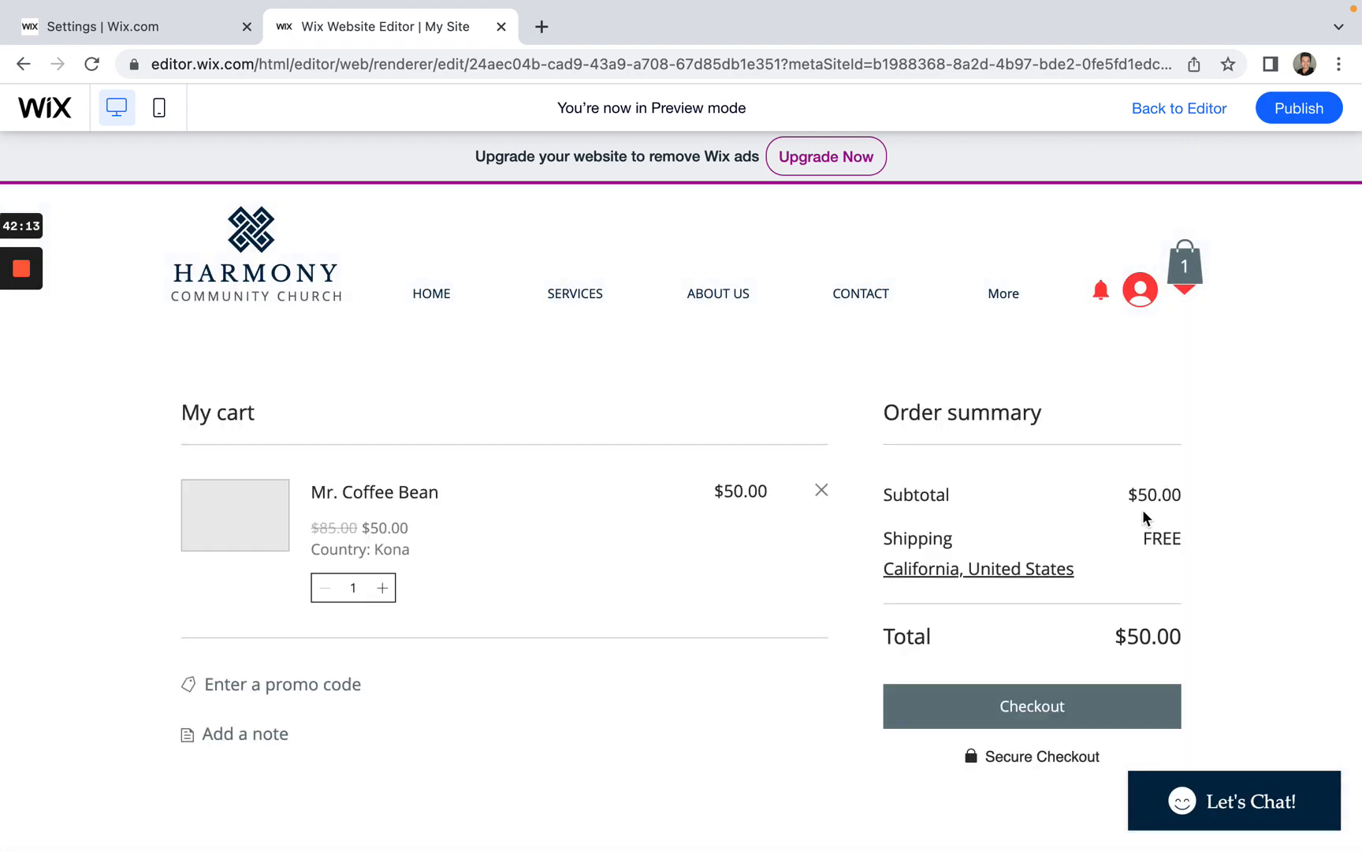
Step: Try to check out from the cart page and dismiss the offer to connect payment methods
scroll(995, 774, down, 1)
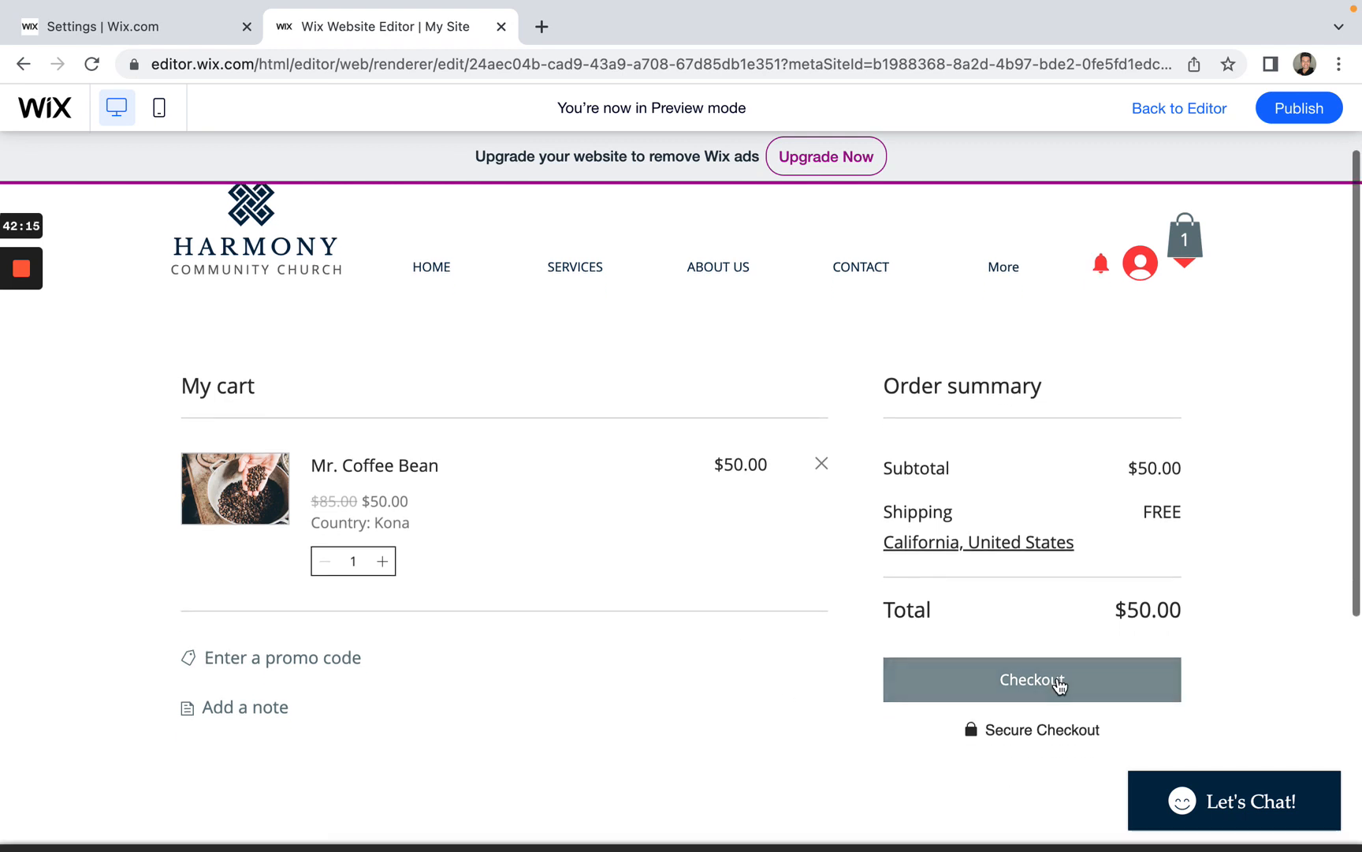
click(1060, 683)
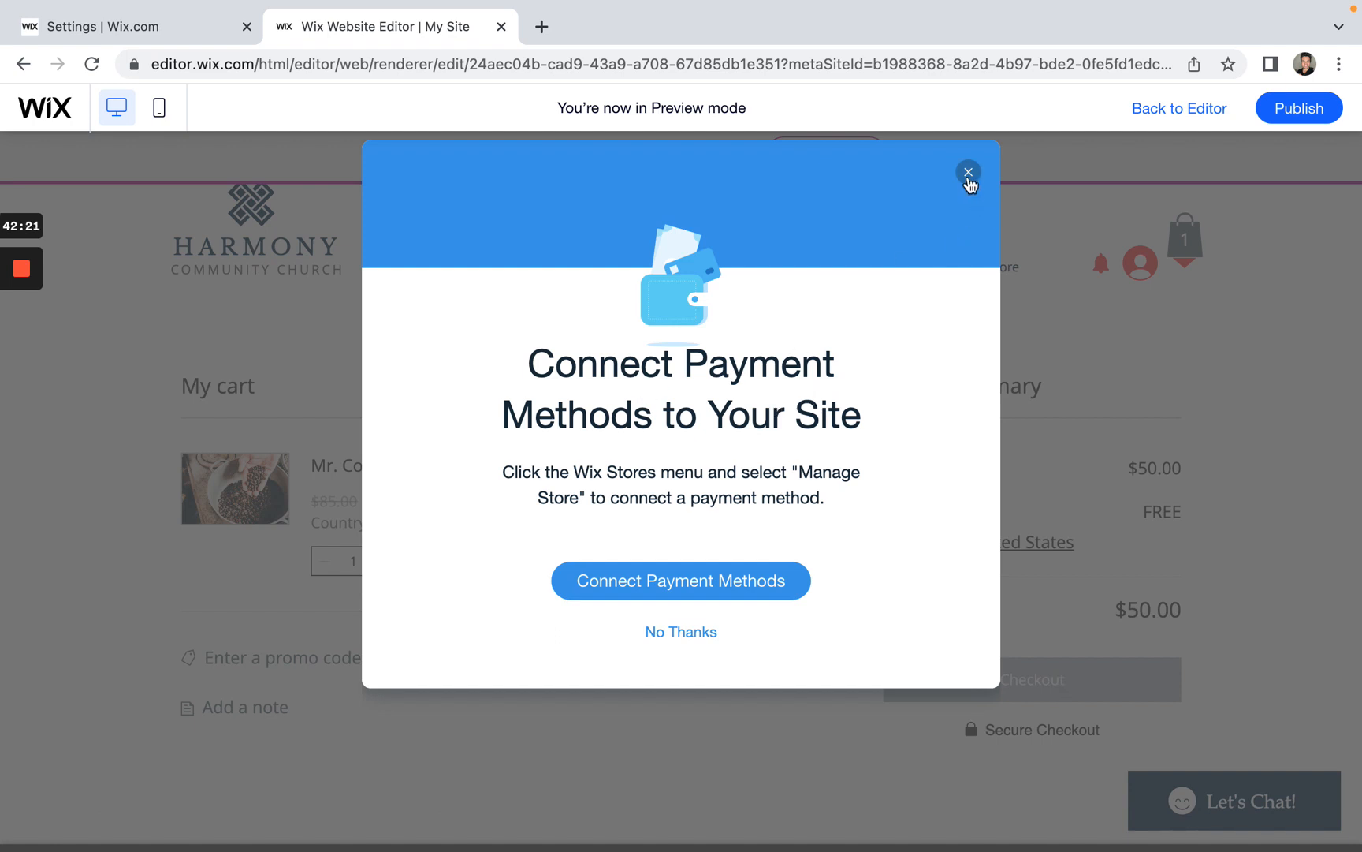
click(968, 173)
scroll(751, 561, up, 1)
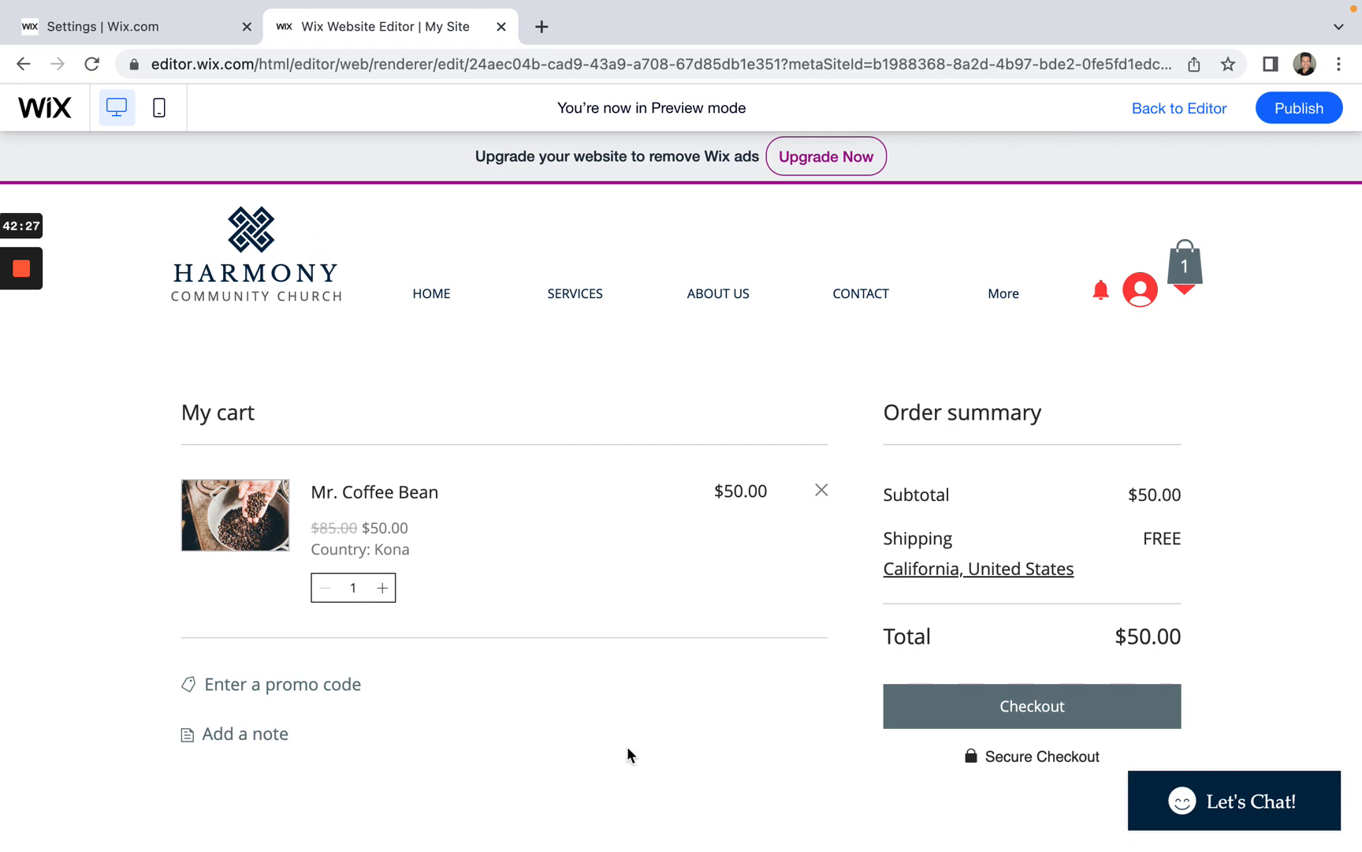
scroll(629, 749, down, 4)
scroll(630, 742, up, 4)
mouse_move(27, 272)
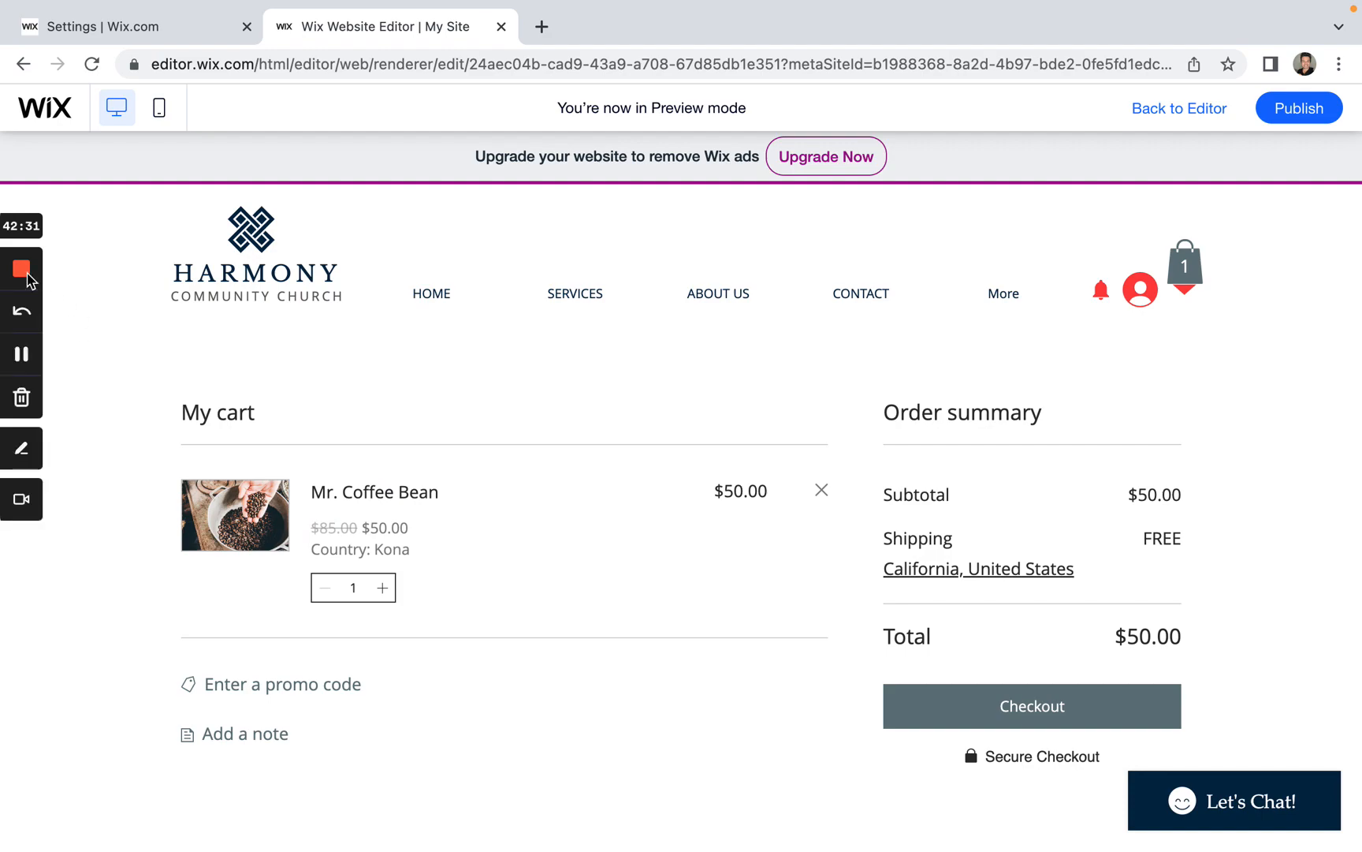